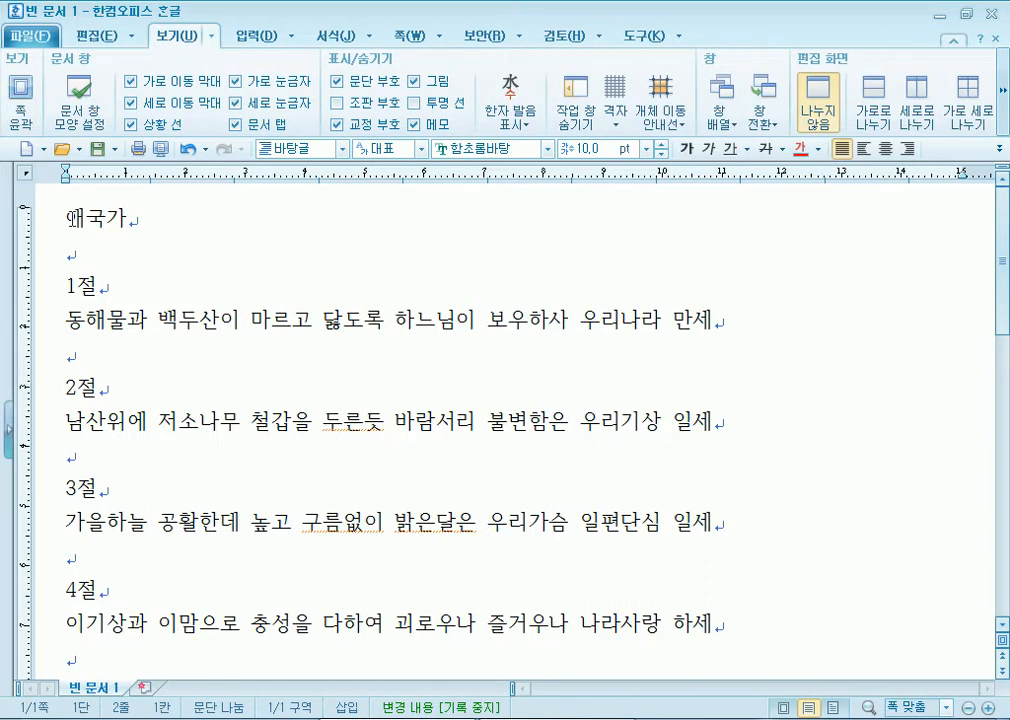
- Adjust word spacing on the 2절 and 3절 lines around 두른듯, 구름없이 and 밝은달은
{"action": "scroll", "coordinate": [75, 376], "scroll_direction": "down", "scroll_amount": 5}
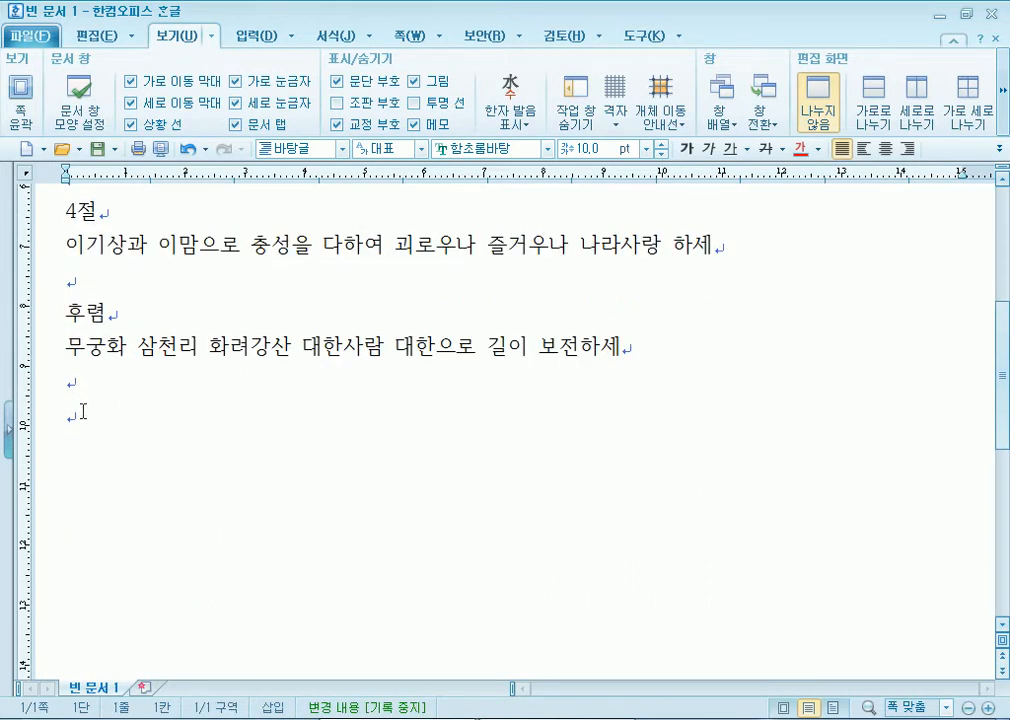
{"action": "scroll", "coordinate": [83, 411], "scroll_direction": "up", "scroll_amount": 5}
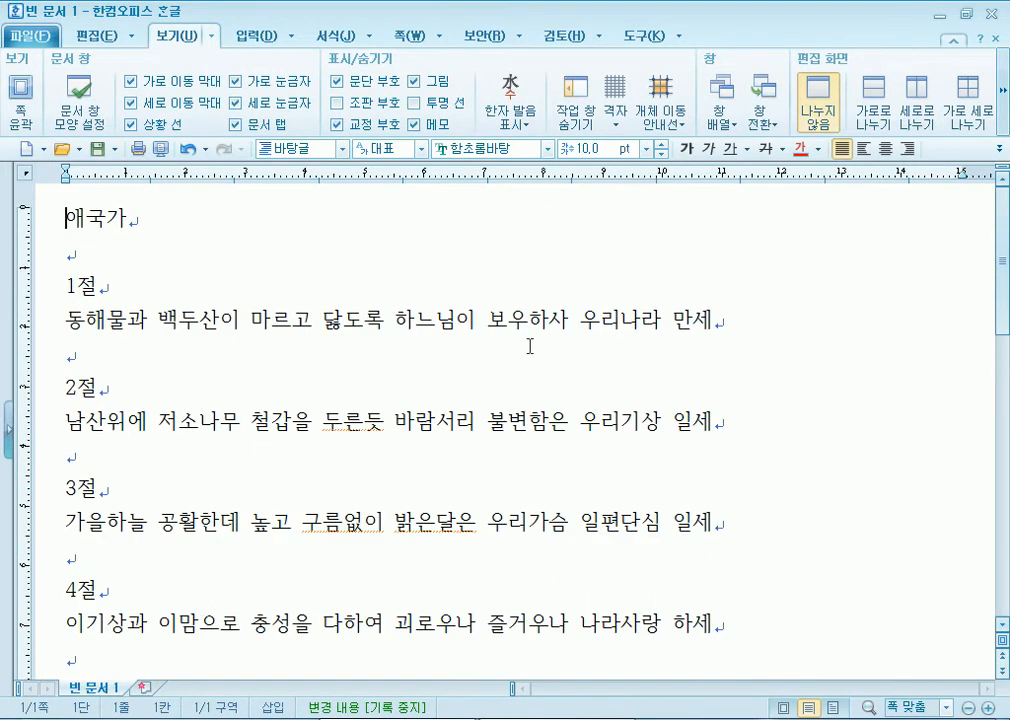
{"action": "scroll", "coordinate": [362, 394], "scroll_direction": "down", "scroll_amount": 1}
{"action": "left_click", "coordinate": [363, 330]}
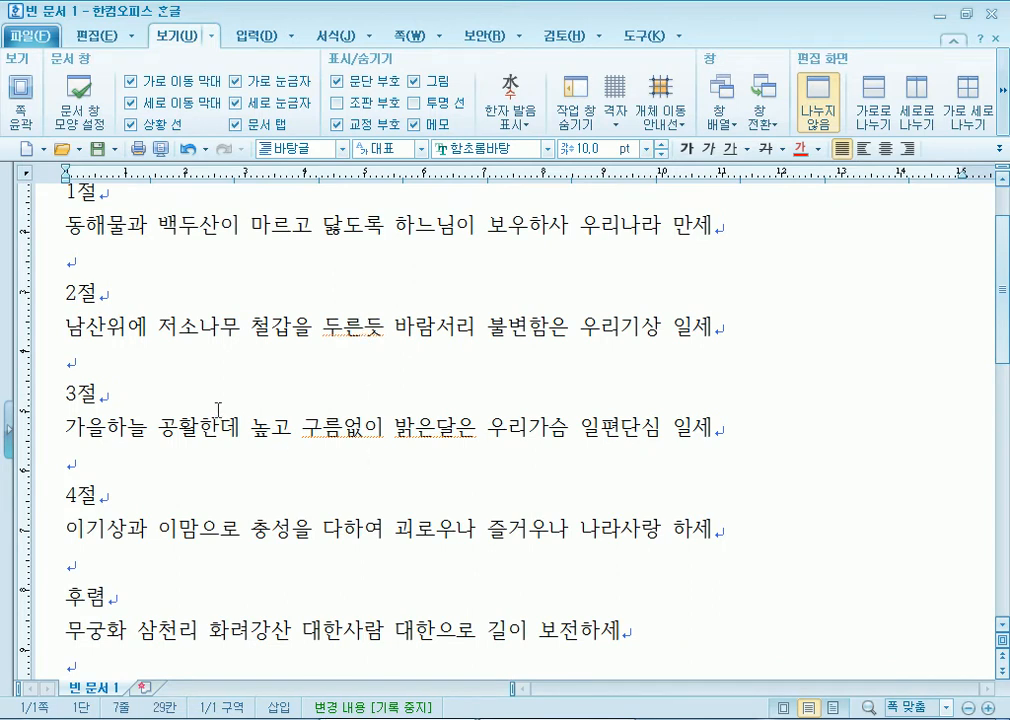
{"action": "left_click", "coordinate": [376, 327]}
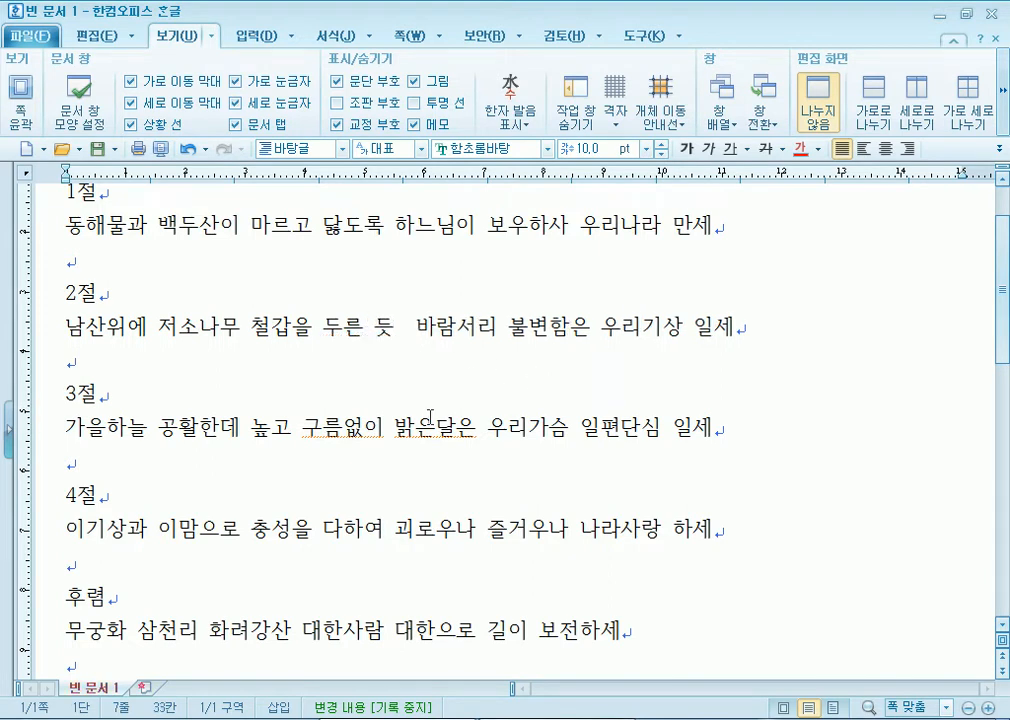
{"action": "left_click", "coordinate": [396, 428]}
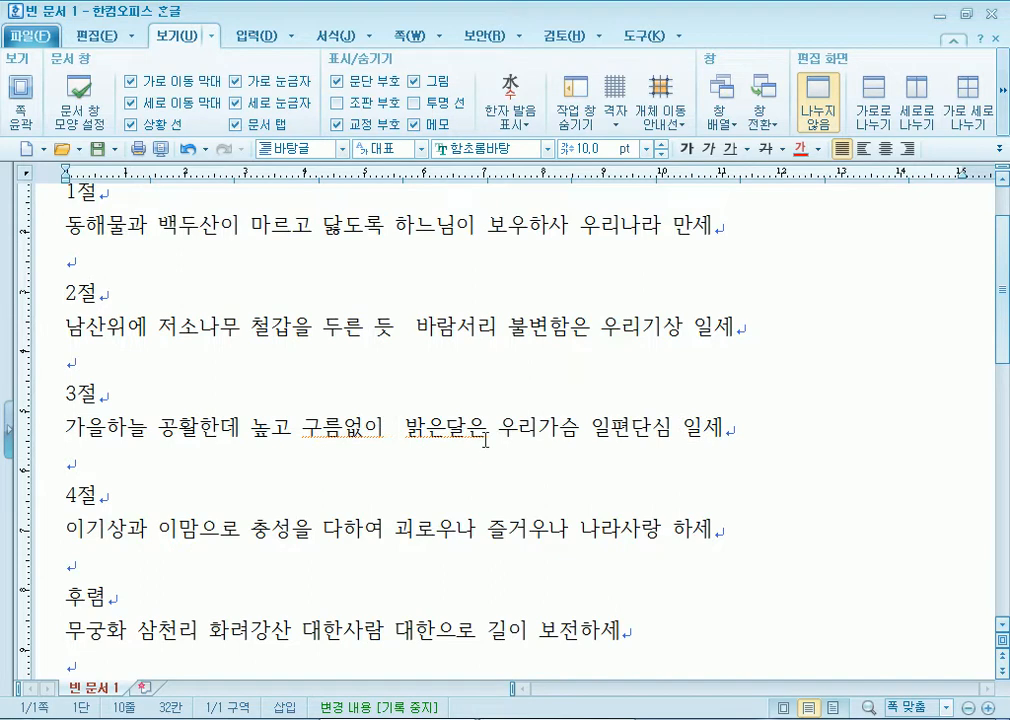
{"action": "key", "text": "BackSpace"}
{"action": "key", "text": "Left"}
{"action": "key", "text": "Left"}
{"action": "left_click", "coordinate": [458, 428]}
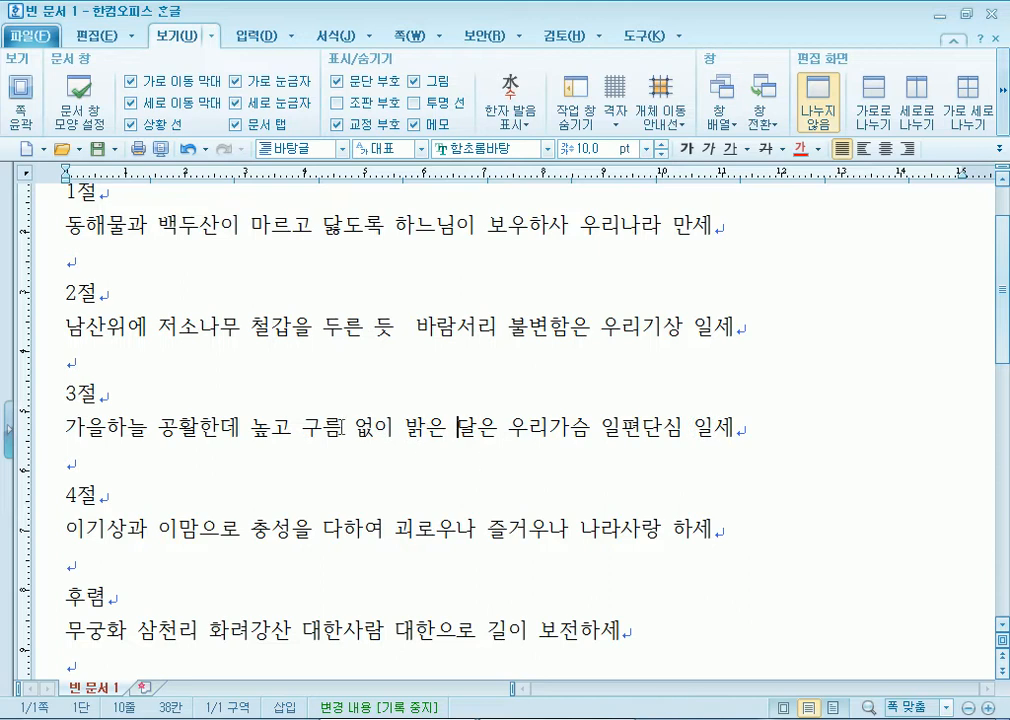
- Rejoin 두른듯, 구름없이 and 밝은달은 as single words and remove the extra space after 두른듯
{"action": "left_click", "coordinate": [363, 327]}
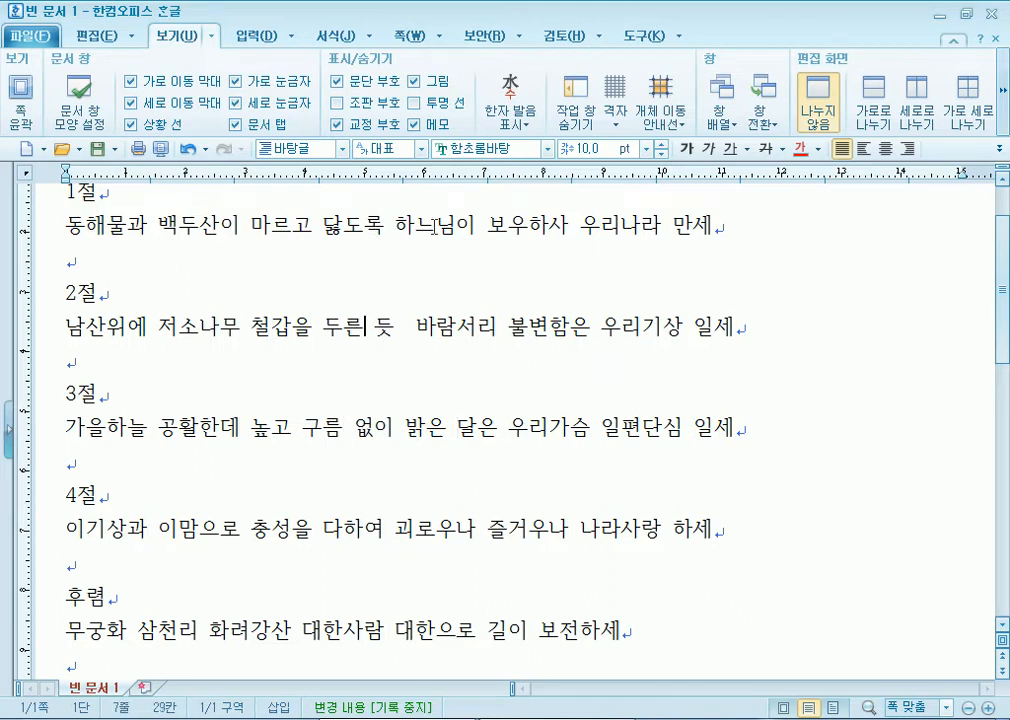
{"action": "key", "text": "Delete"}
{"action": "left_click", "coordinate": [356, 430]}
{"action": "key", "text": "Delete"}
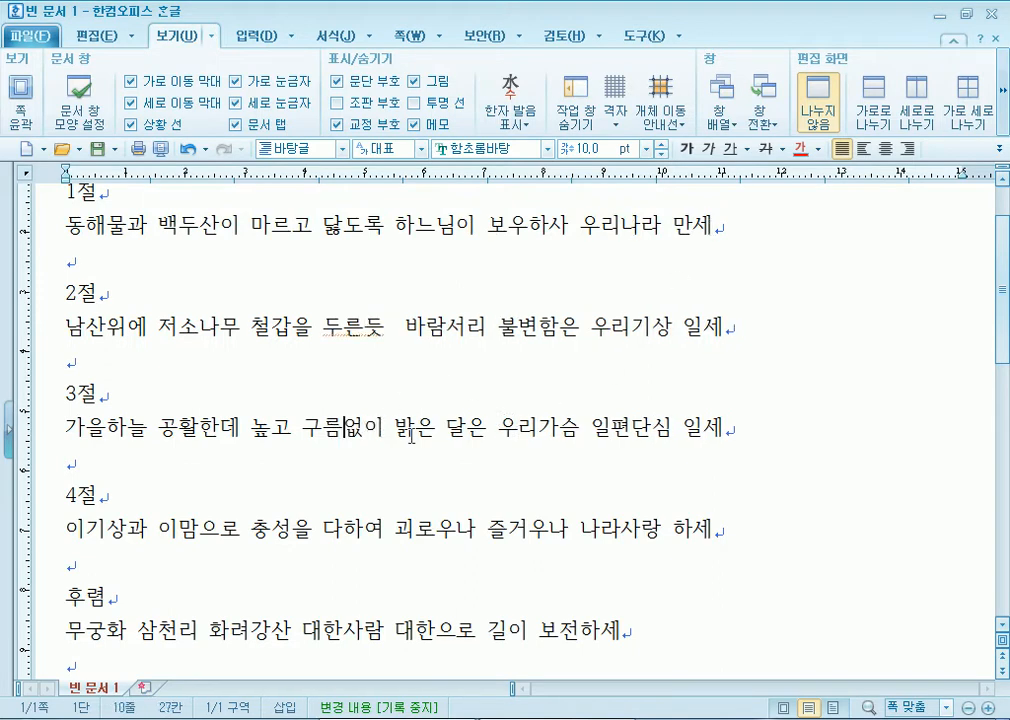
{"action": "left_click", "coordinate": [437, 430]}
{"action": "key", "text": "Delete"}
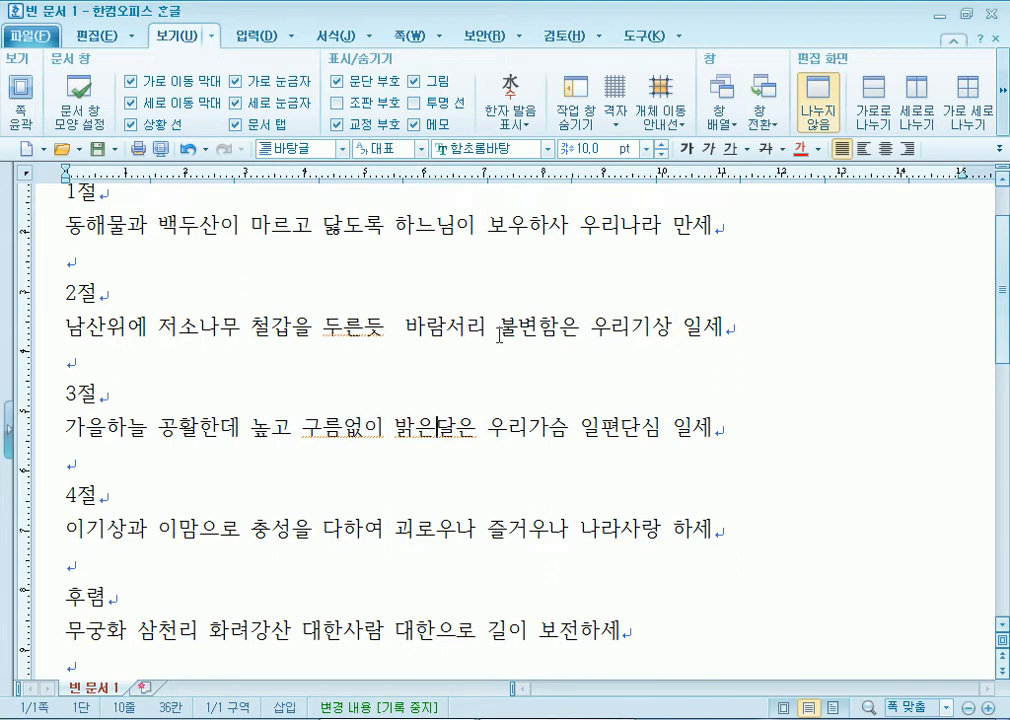
{"action": "left_click", "coordinate": [389, 326]}
{"action": "key", "text": "Delete"}
- Place the cursor on the empty line after the chorus and bring up the Start menu
{"action": "scroll", "coordinate": [538, 414], "scroll_direction": "down", "scroll_amount": 3}
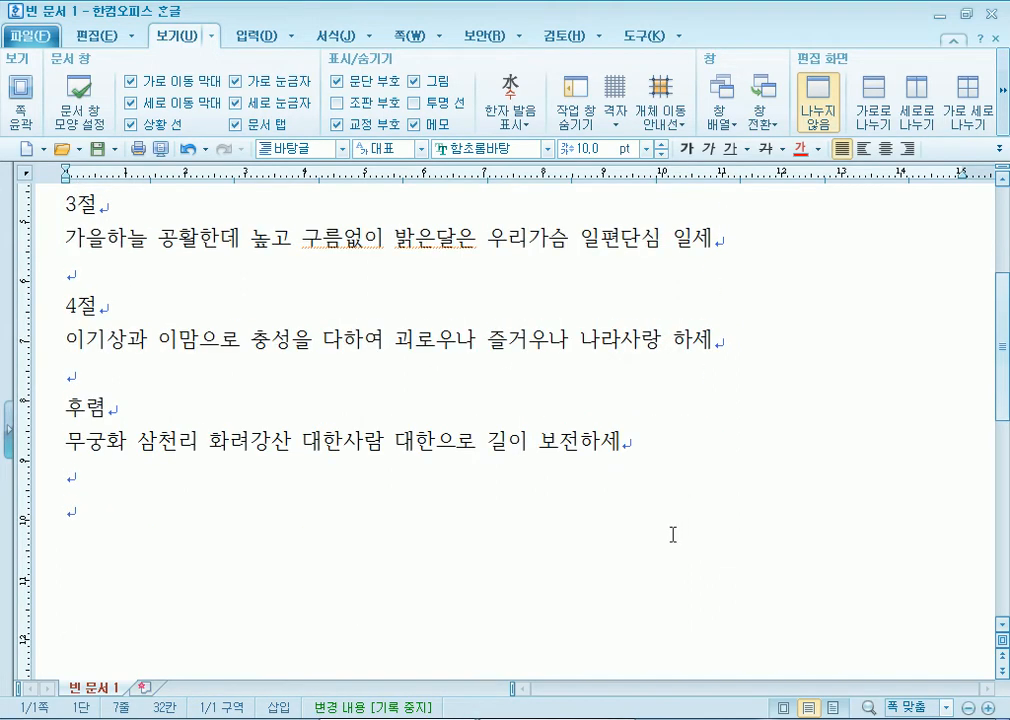
{"action": "left_click", "coordinate": [64, 485]}
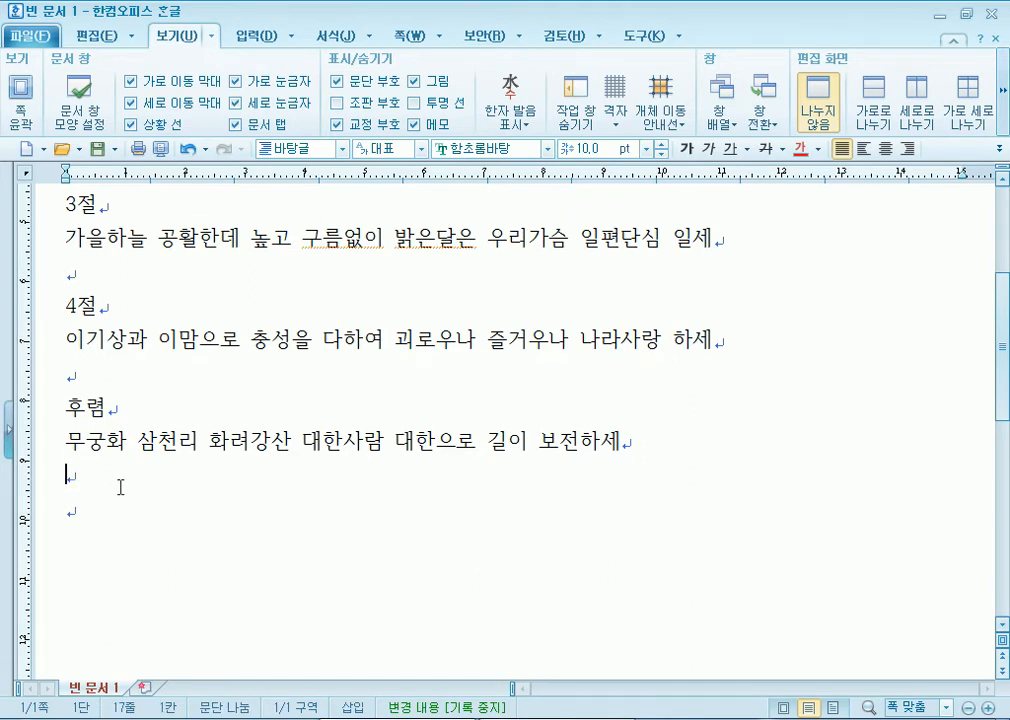
{"action": "scroll", "coordinate": [120, 487], "scroll_direction": "up", "scroll_amount": 5}
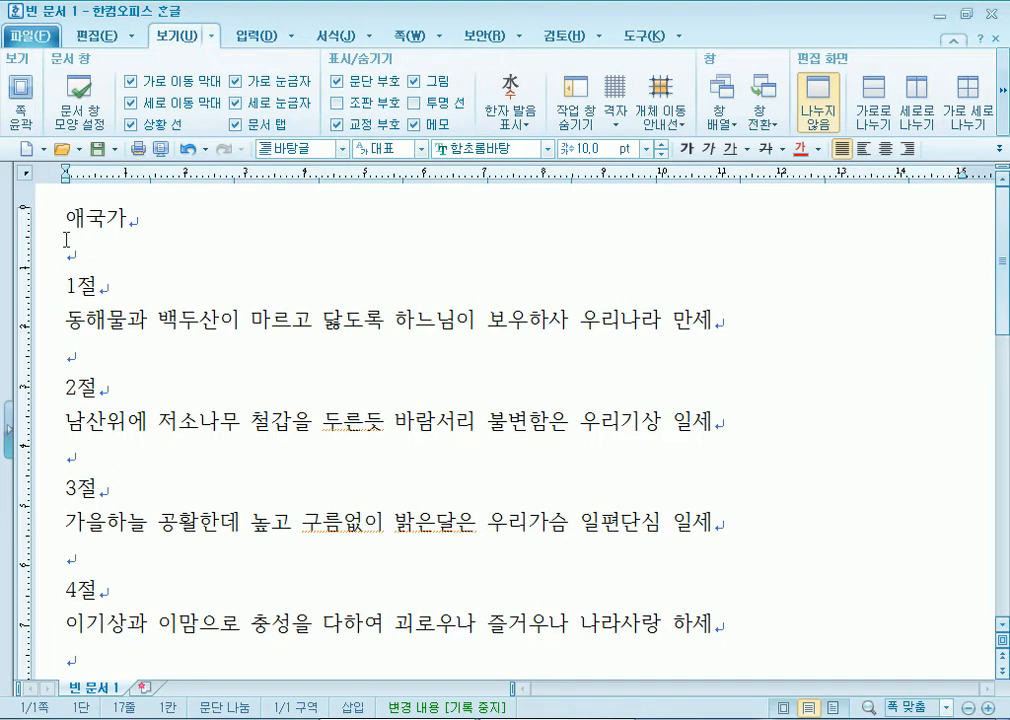
{"action": "key", "text": "super"}
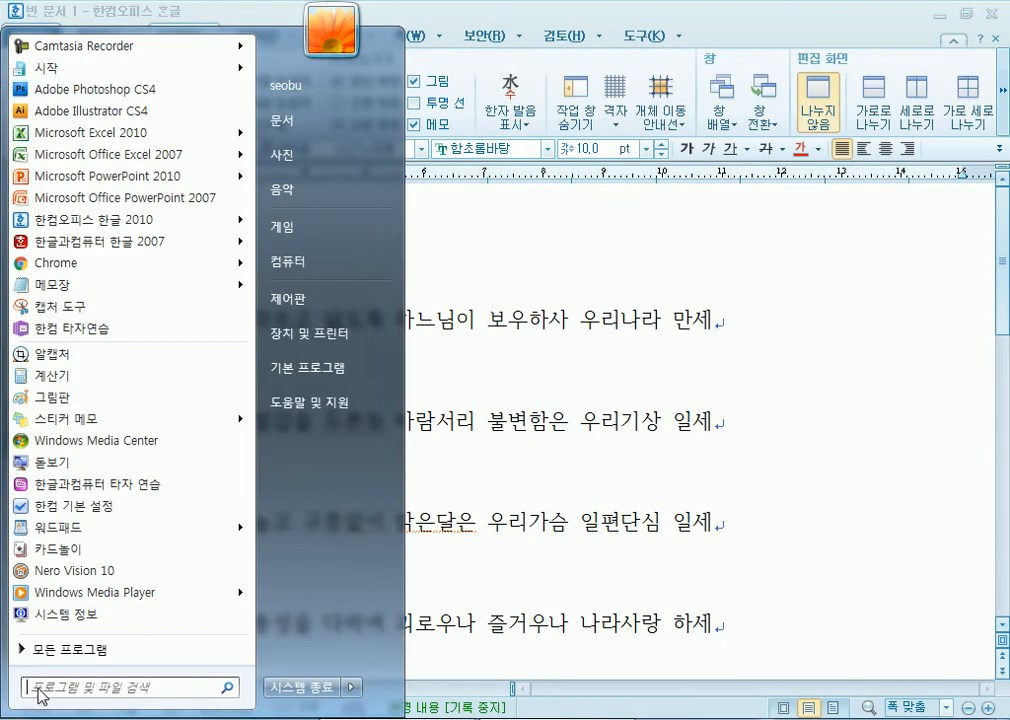
- Launch Notepad and type '문서 : 손편지, 공문서, 민원서류, 사진, 청사진, 음성녹음, 동영상, ...'
{"action": "left_click", "coordinate": [71, 288]}
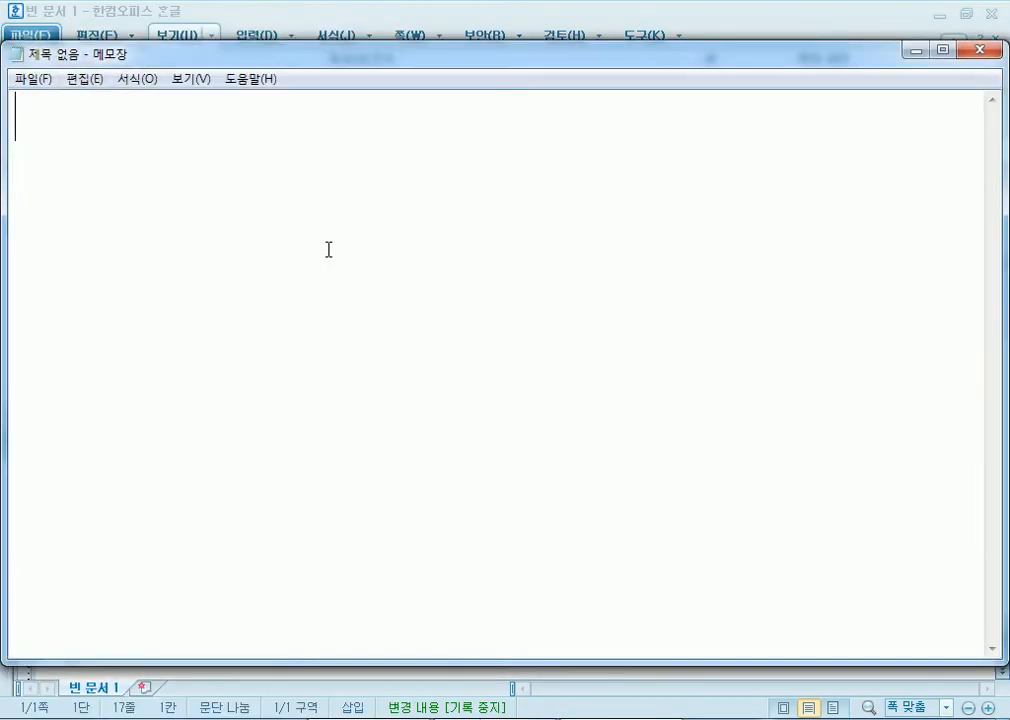
{"action": "type", "text": "문서 :"}
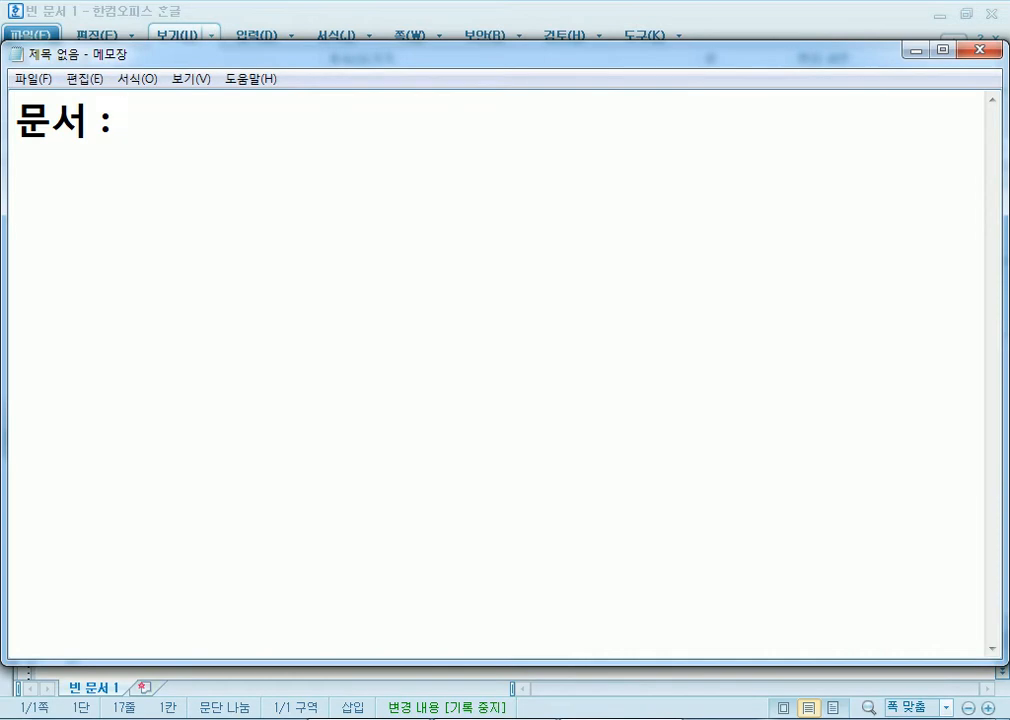
{"action": "type", "text": "손편지, "}
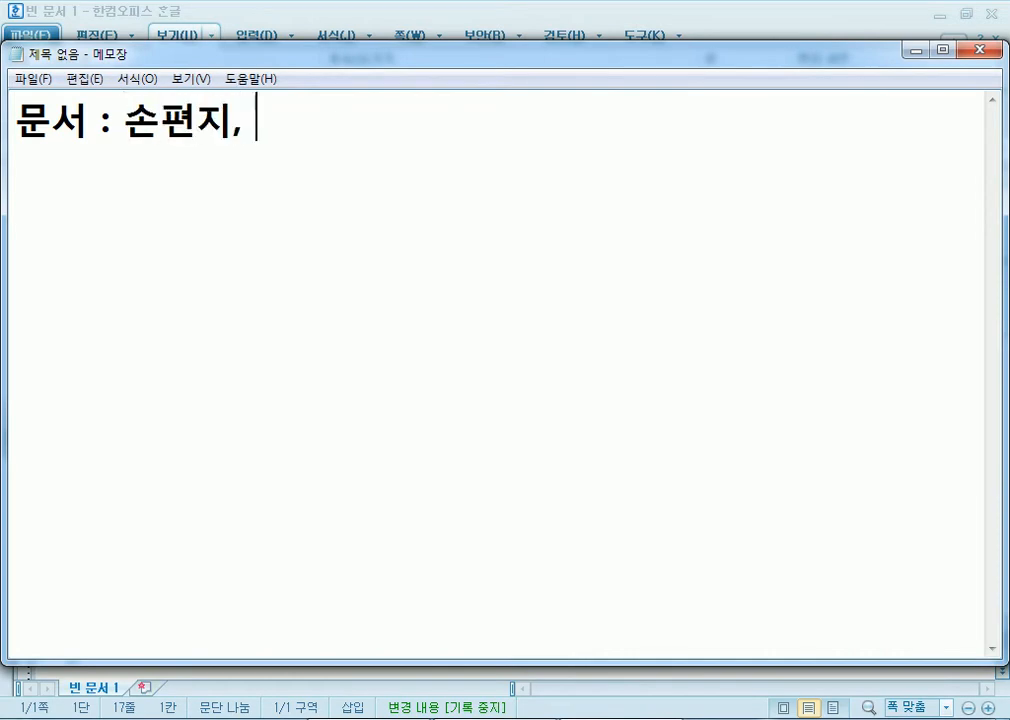
{"action": "type", "text": "공문서, "}
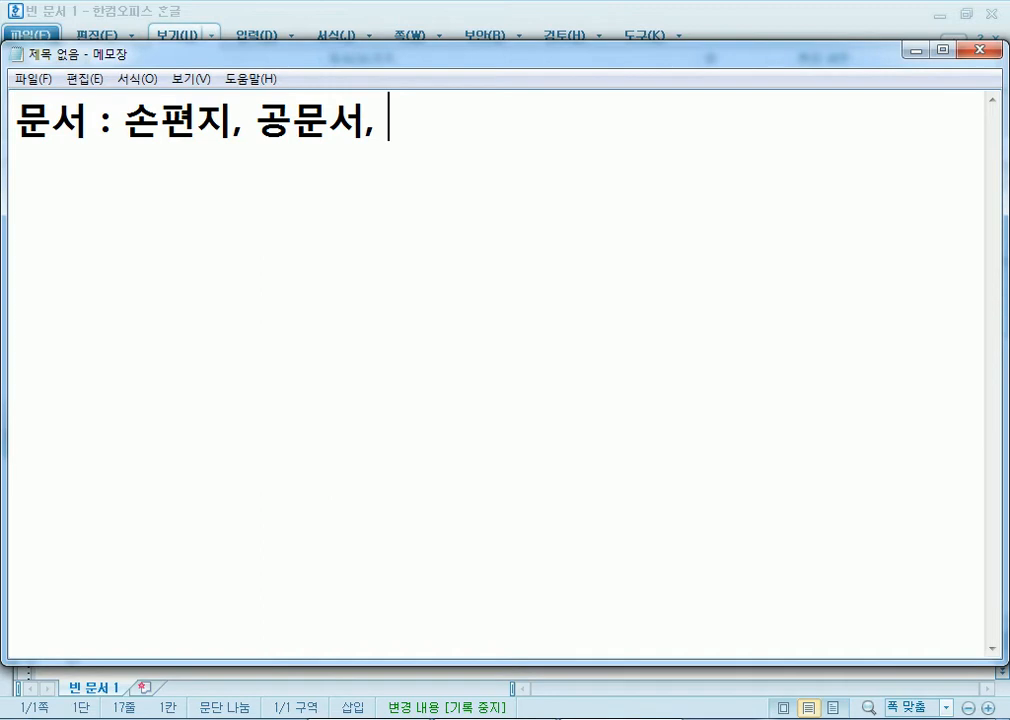
{"action": "type", "text": "민"}
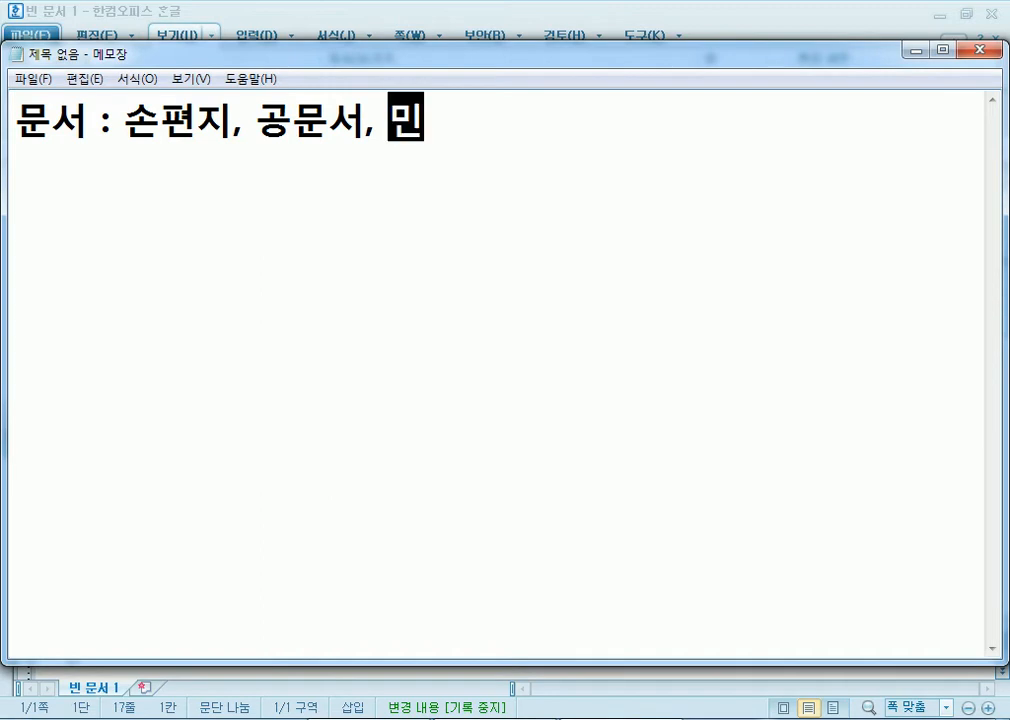
{"action": "type", "text": "원서류, "}
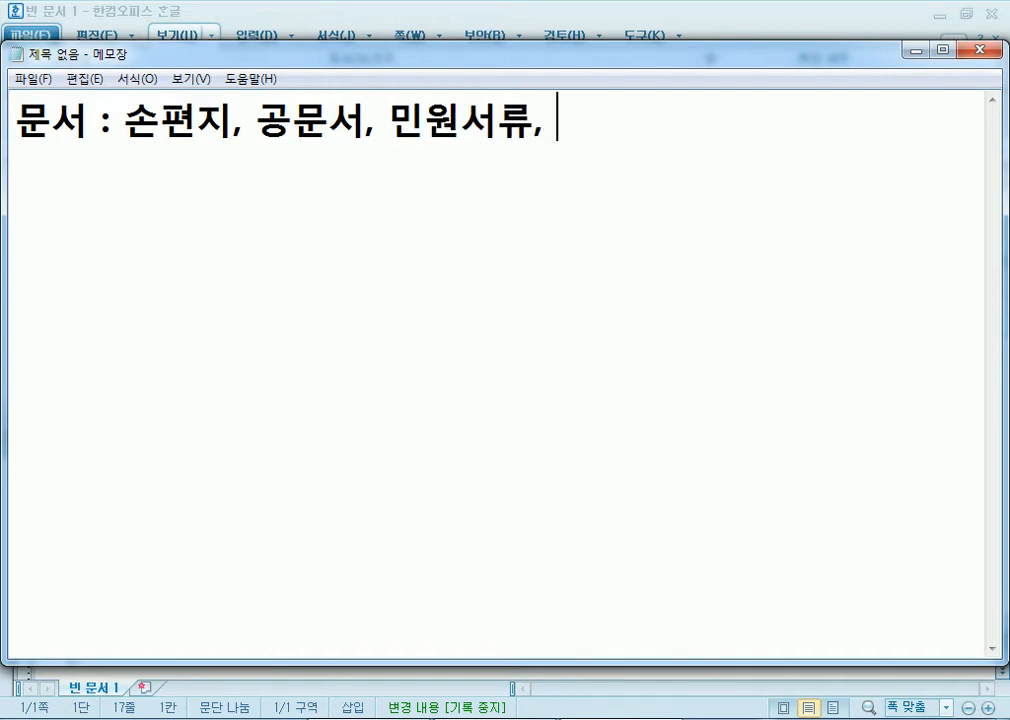
{"action": "type", "text": "사진, "}
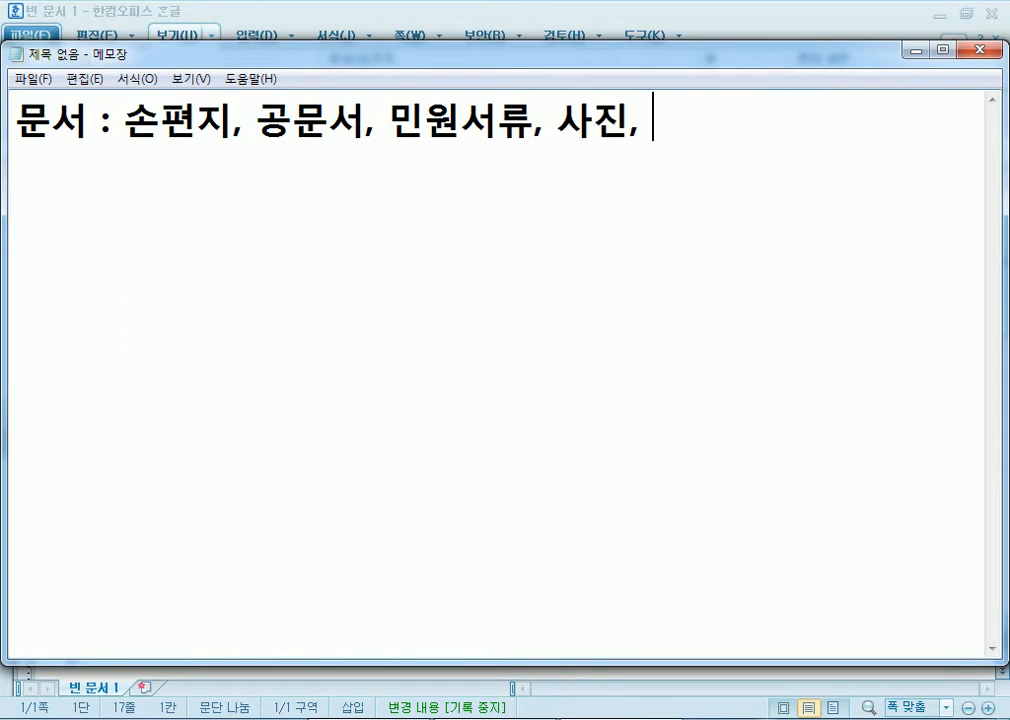
{"action": "type", "text": "청사진, "}
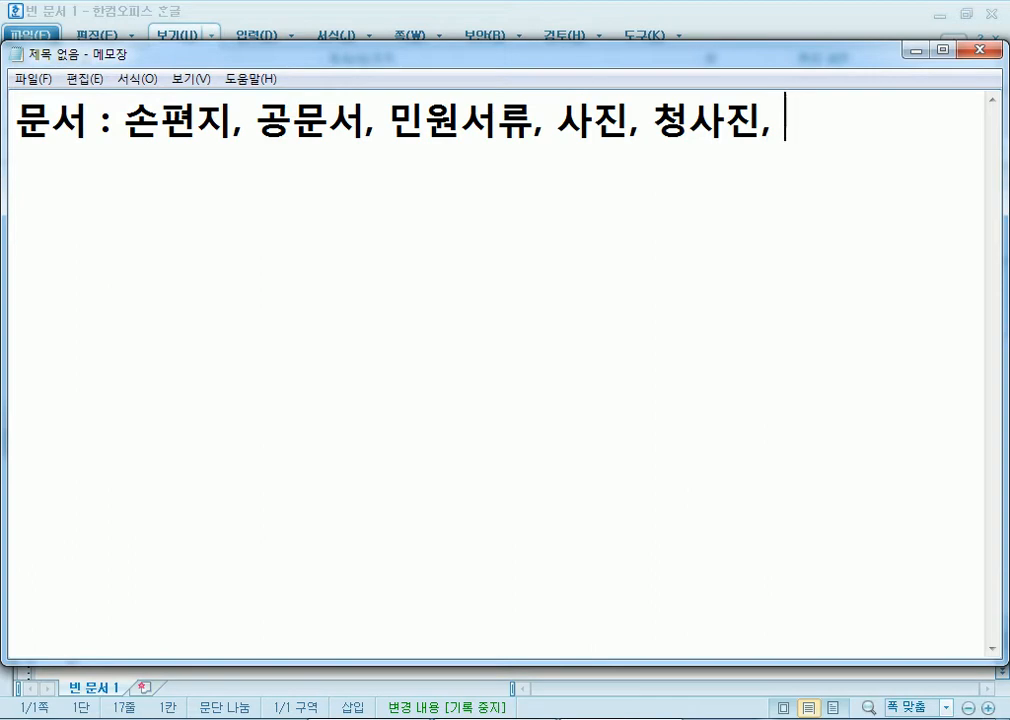
{"action": "type", "text": "음"}
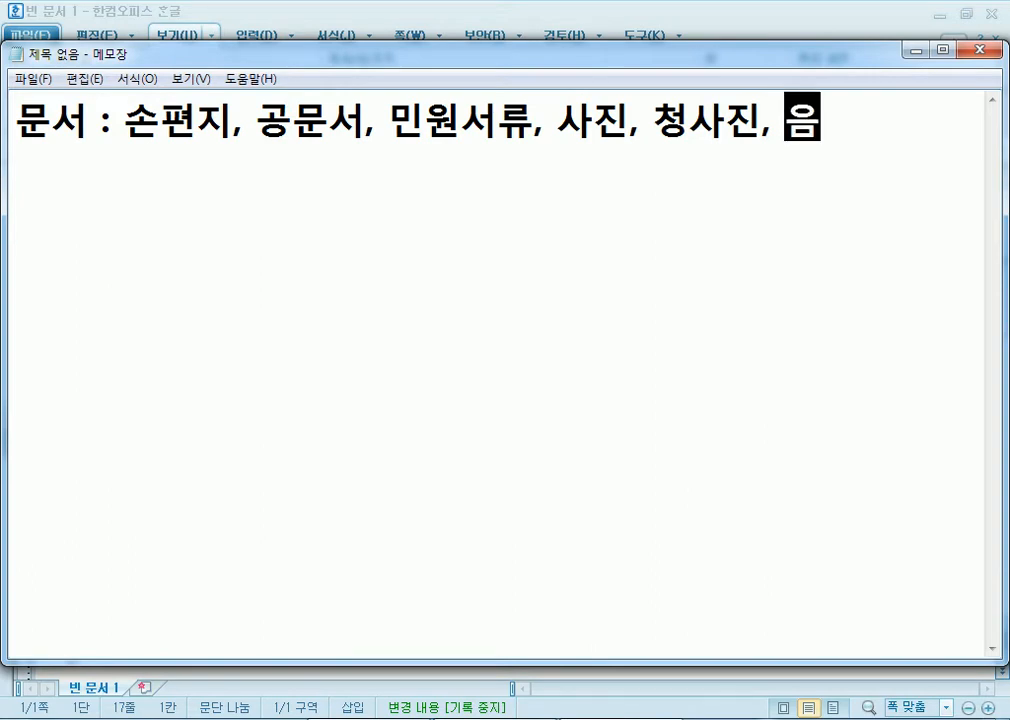
{"action": "type", "text": "성녹음, 동"}
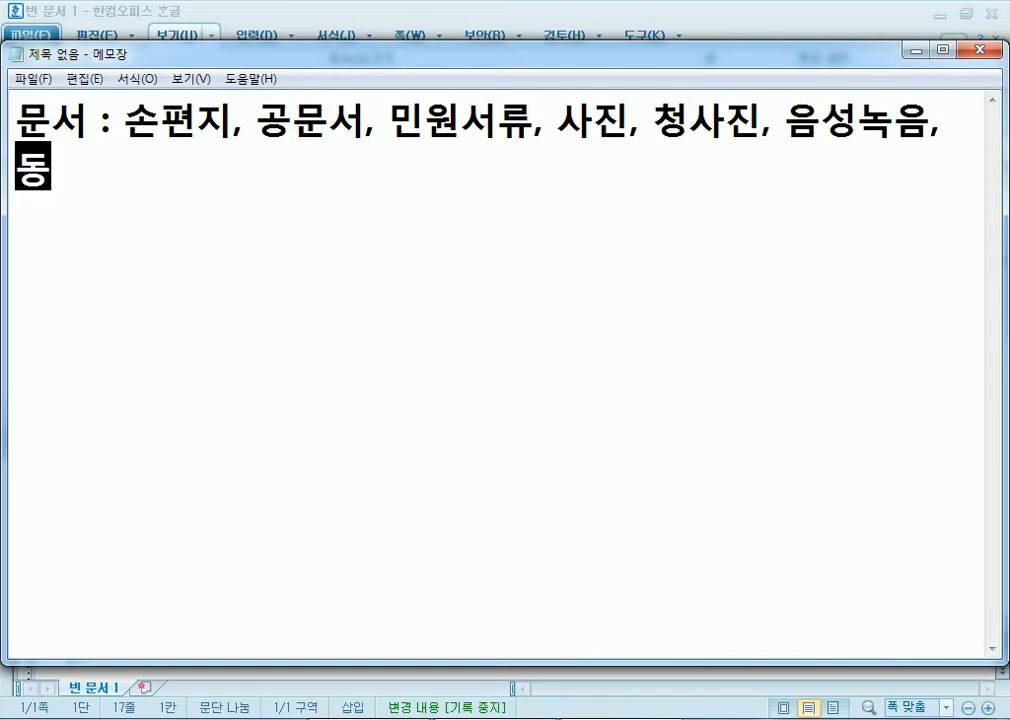
{"action": "type", "text": "영상,"}
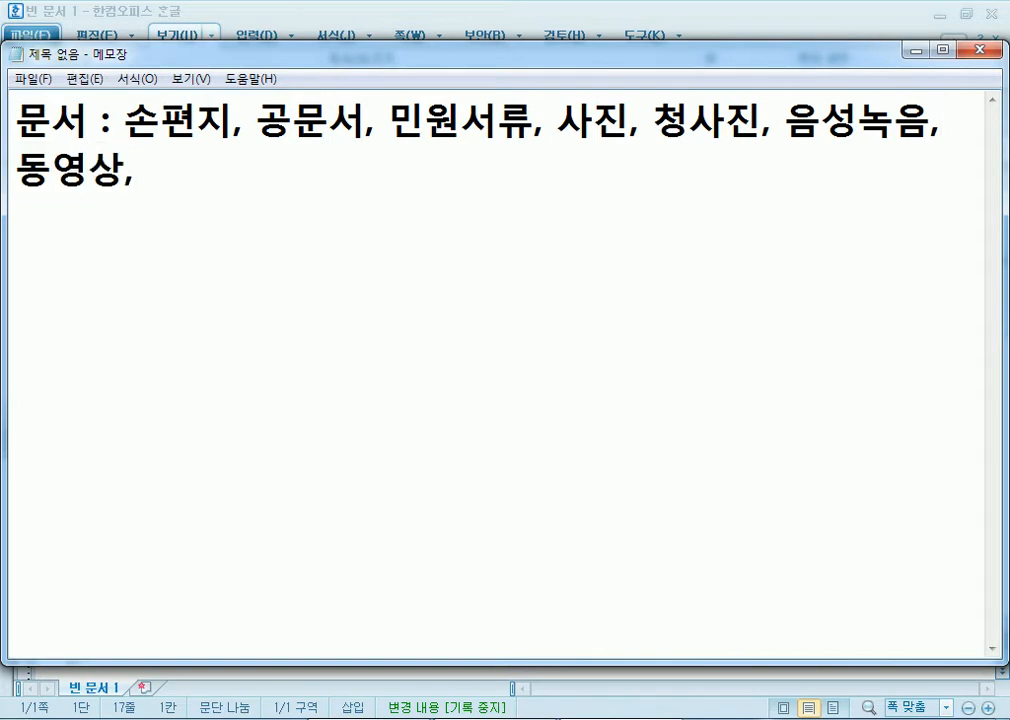
{"action": "type", "text": " ..."}
- Add the line '팩스(모사전송)를 통해서 수신한 문서는 복사를 해서, 원본은 파기후 복사본으로 처리' and start a new line
{"action": "key", "text": "Return"}
{"action": "type", "text": "팩스"}
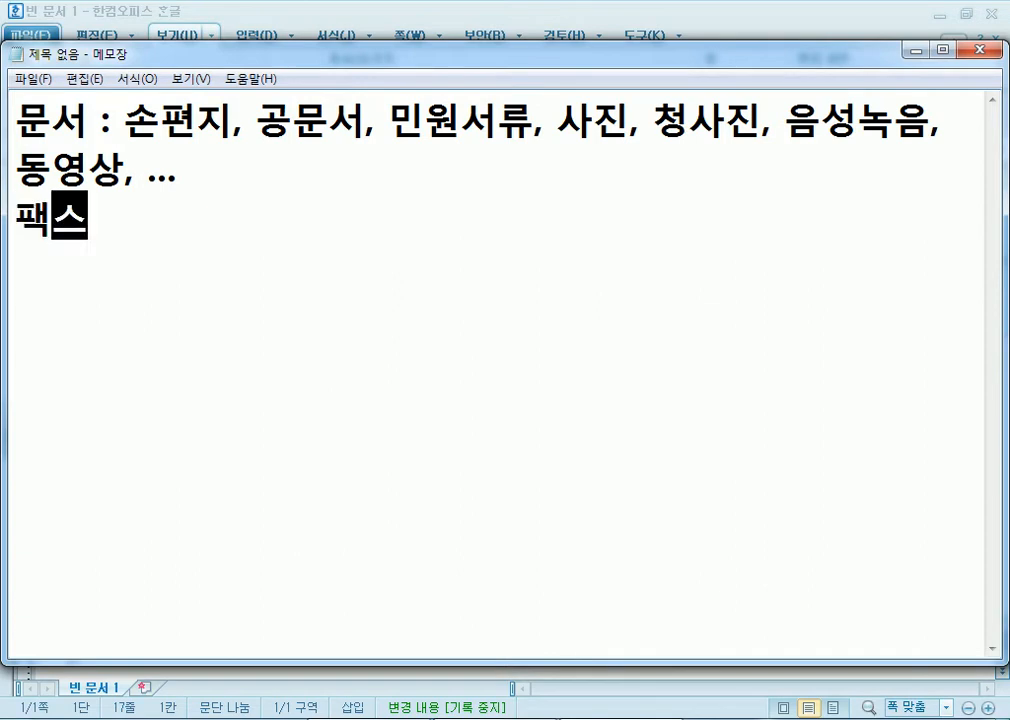
{"action": "type", "text": "(모사"}
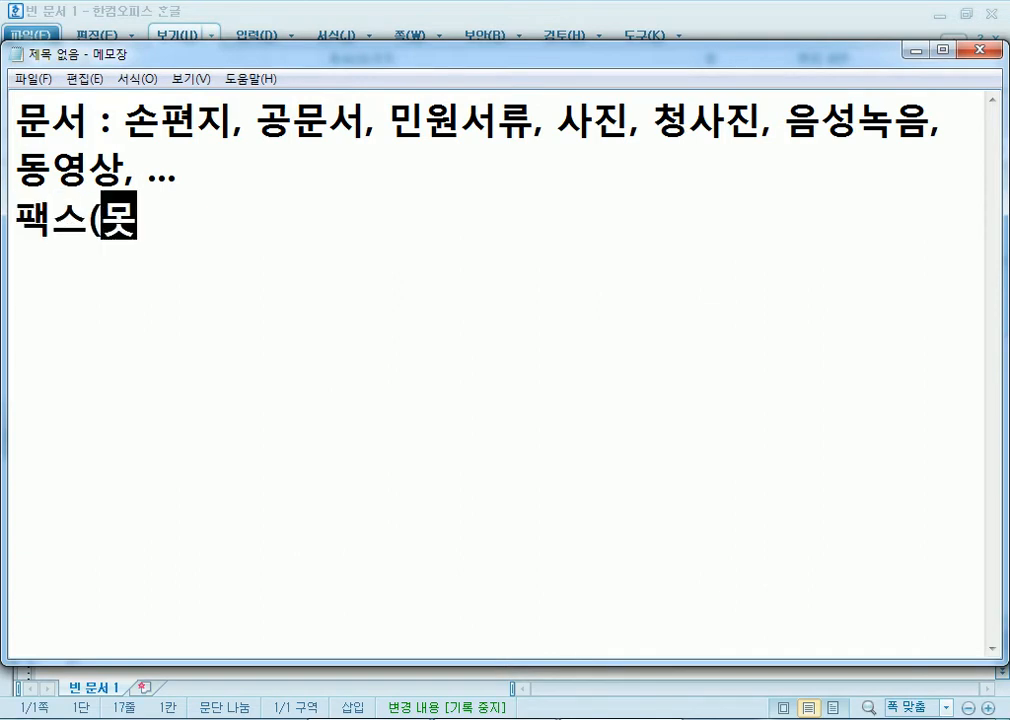
{"action": "type", "text": "전송)("}
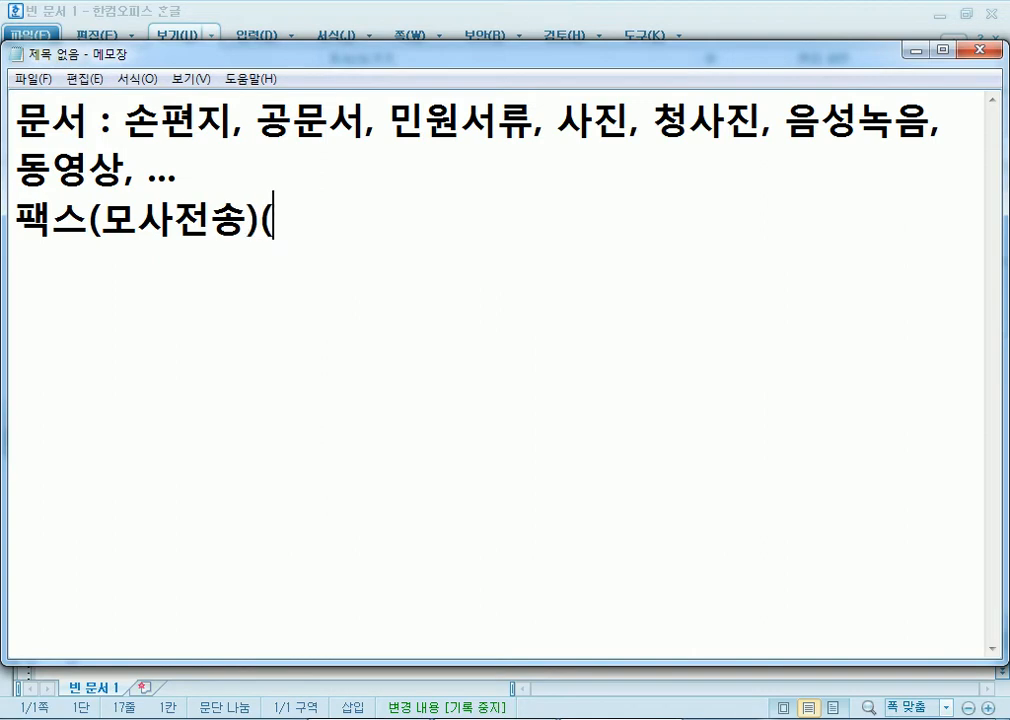
{"action": "key", "text": "BackSpace"}
{"action": "type", "text": "ㄹ를 통"}
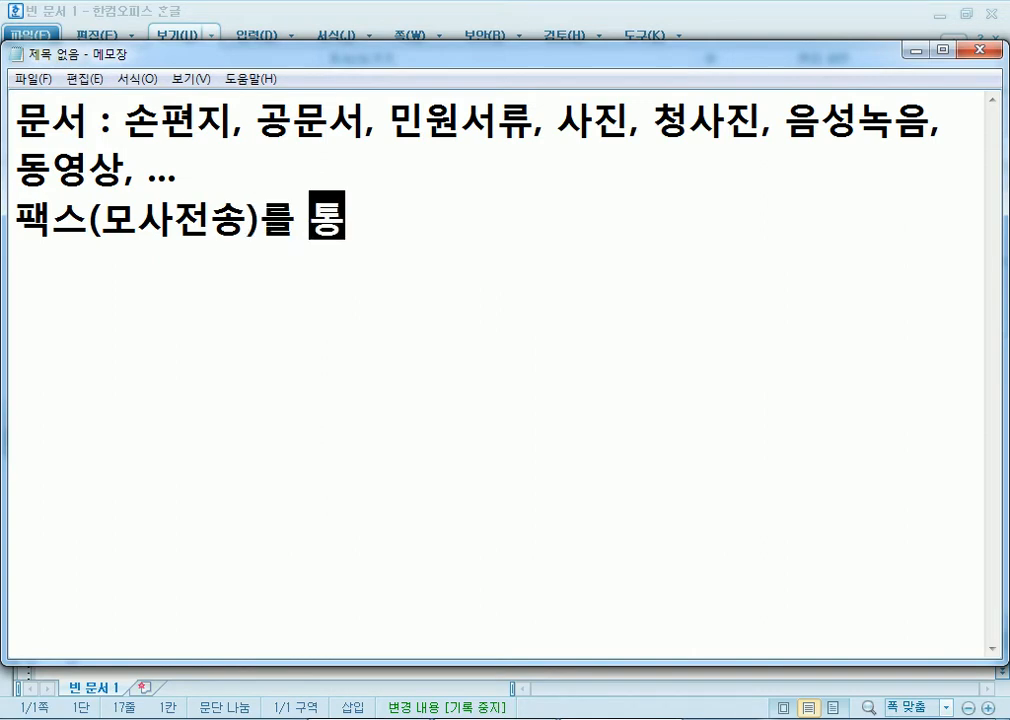
{"action": "type", "text": "해서 ㅅ수신"}
{"action": "type", "text": "한 문서"}
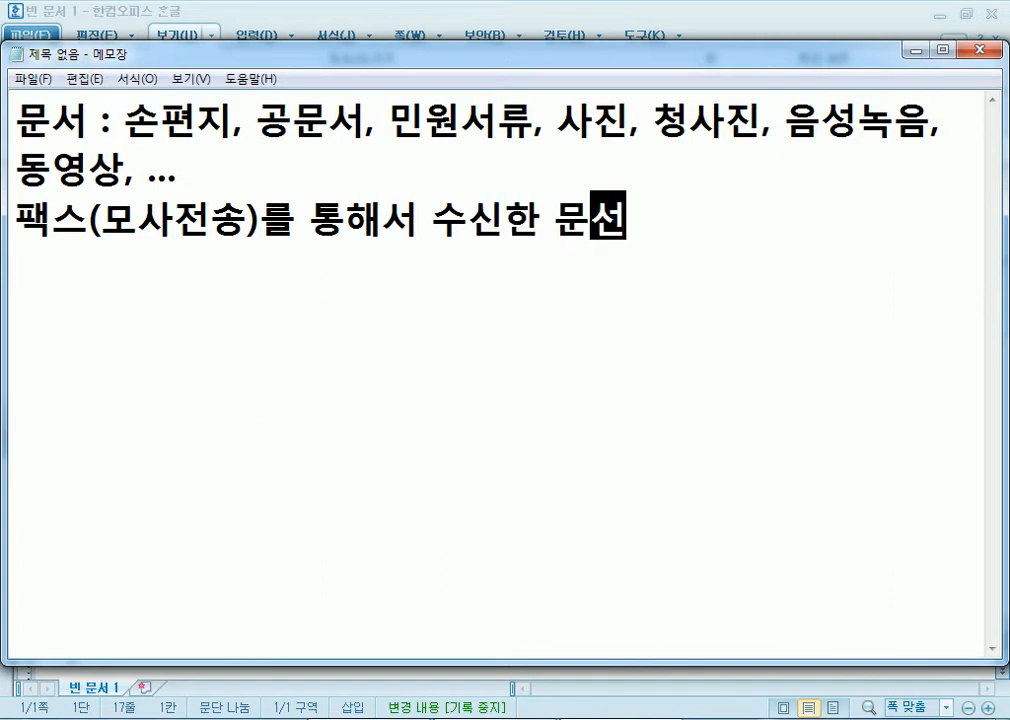
{"action": "type", "text": "는 복사를 해서"}
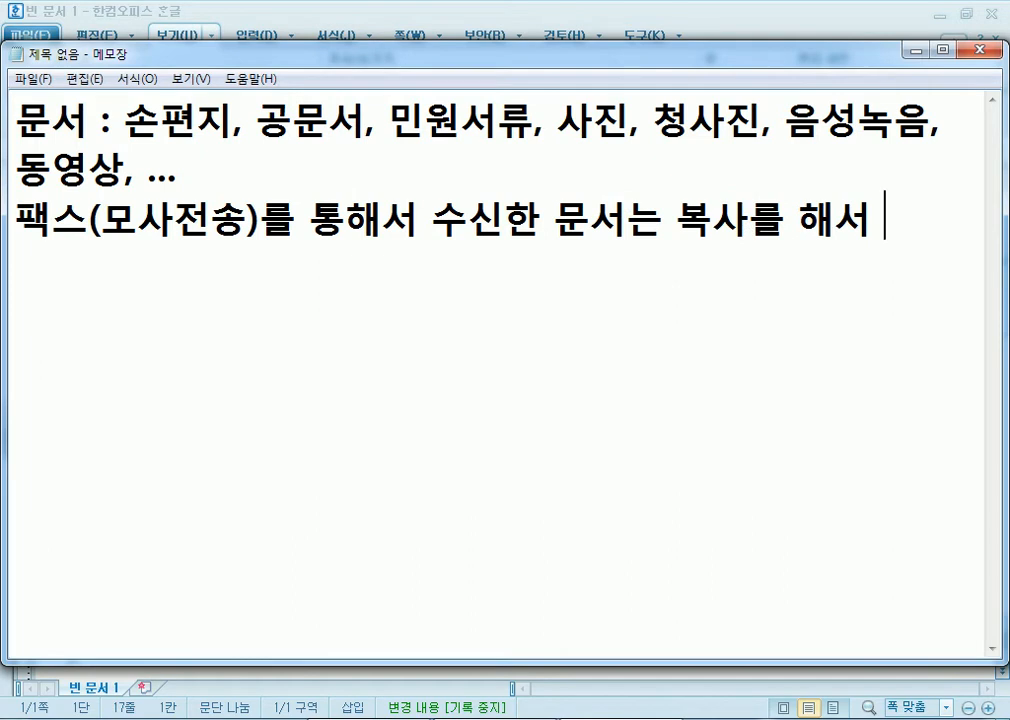
{"action": "key", "text": "BackSpace"}
{"action": "type", "text": ", 우"}
{"action": "type", "text": "원본은 파기"}
{"action": "type", "text": "후"}
{"action": "type", "text": " 복사본을"}
{"action": "key", "text": "BackSpace"}
{"action": "type", "text": "로 처리"}
{"action": "key", "text": "Return"}
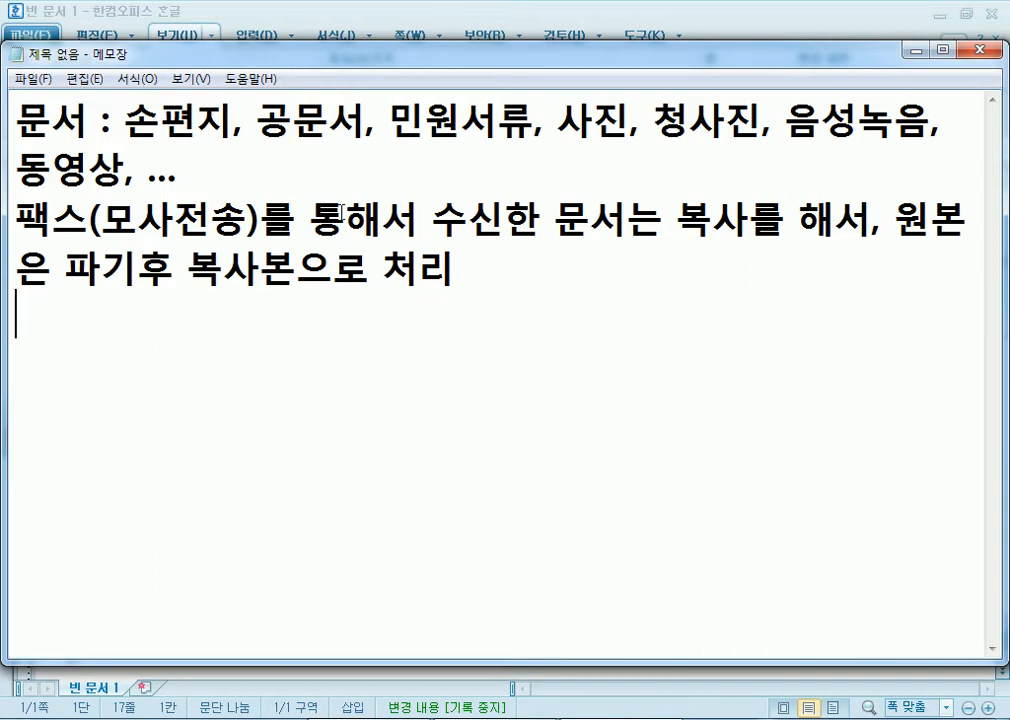
- In Notepad, add the heading '문서 생산의 목적' with items '1. 전달' and '2. 보존(보관)'
{"action": "left_click", "coordinate": [241, 9]}
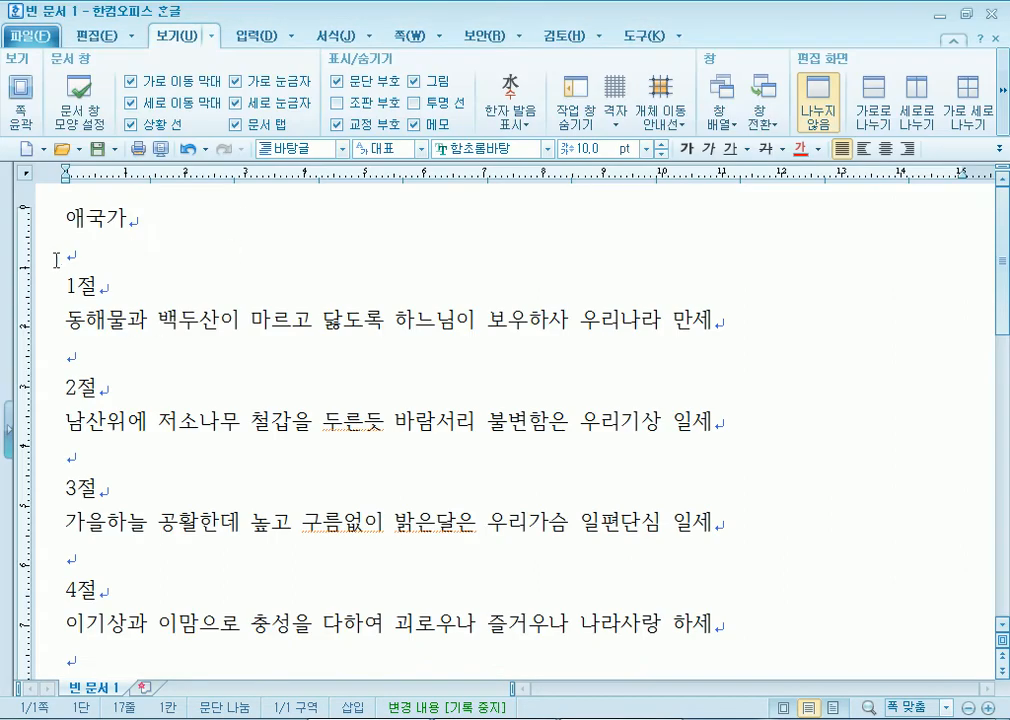
{"action": "key", "text": "alt+Tab"}
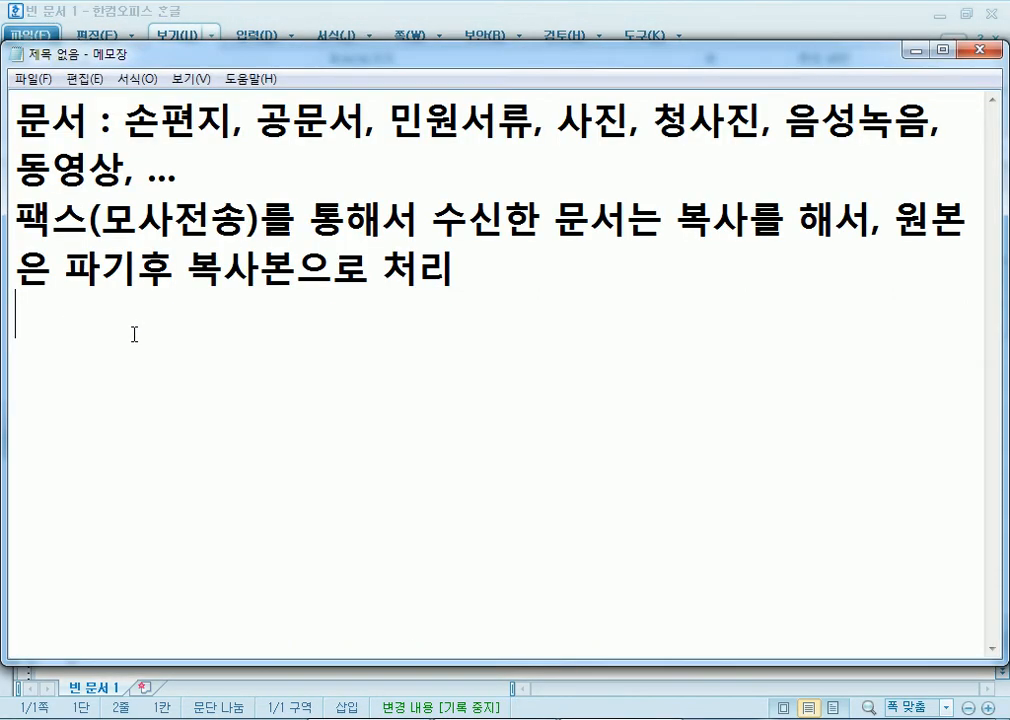
{"action": "type", "text": "문ㅅㅓ 생산"}
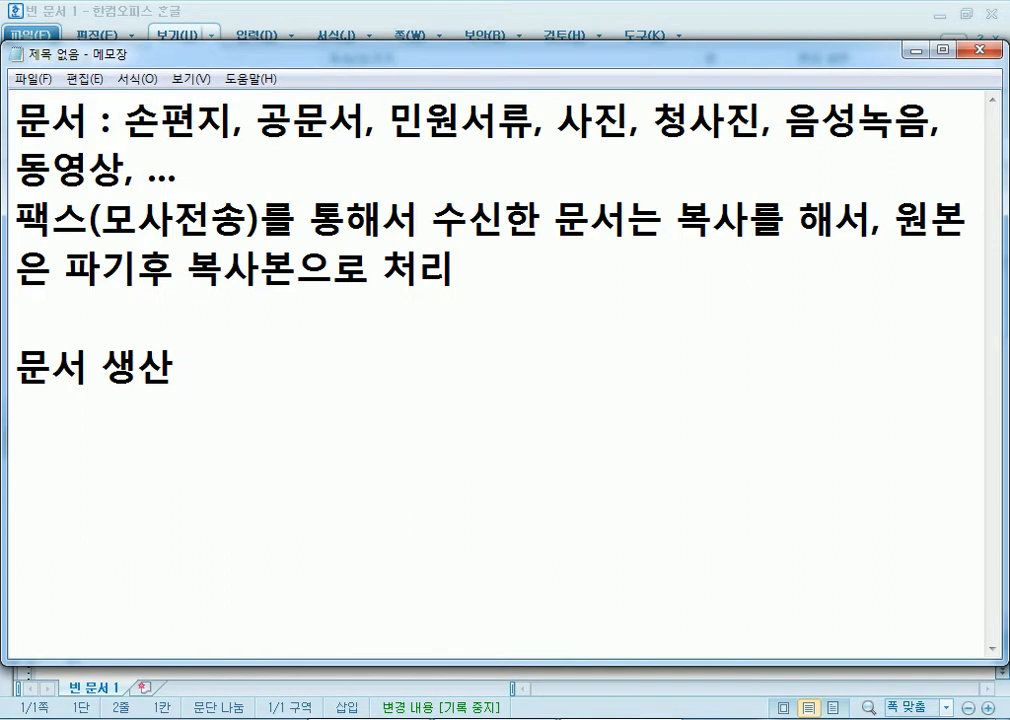
{"action": "type", "text": "의 목저ㄱ"}
{"action": "key", "text": "Return"}
{"action": "type", "text": "1. 전"}
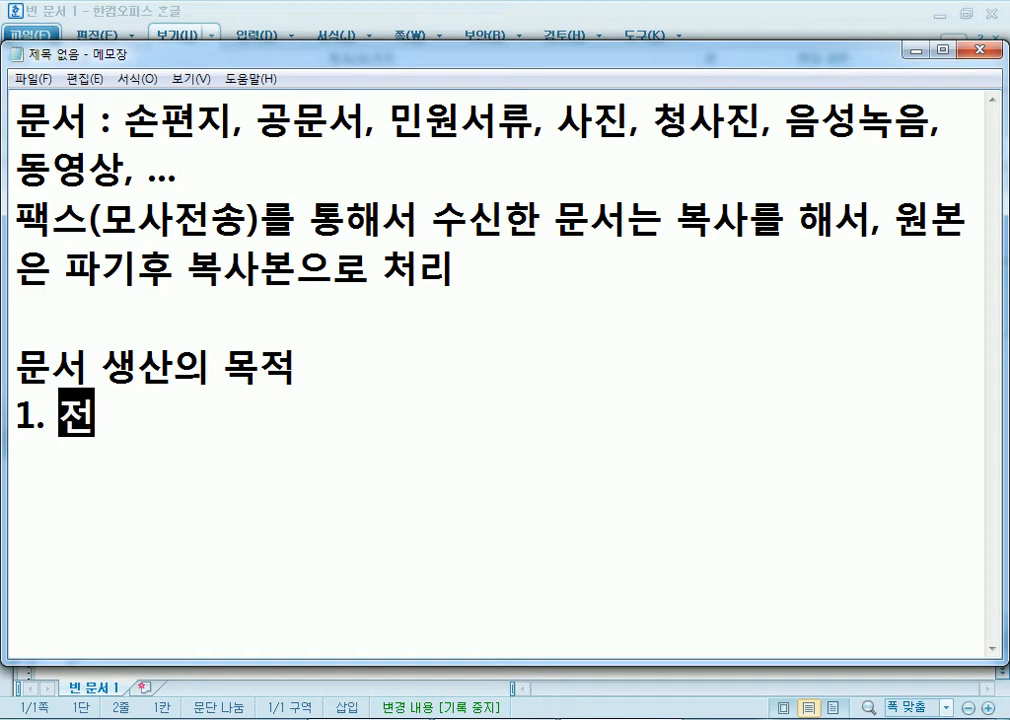
{"action": "type", "text": "달"}
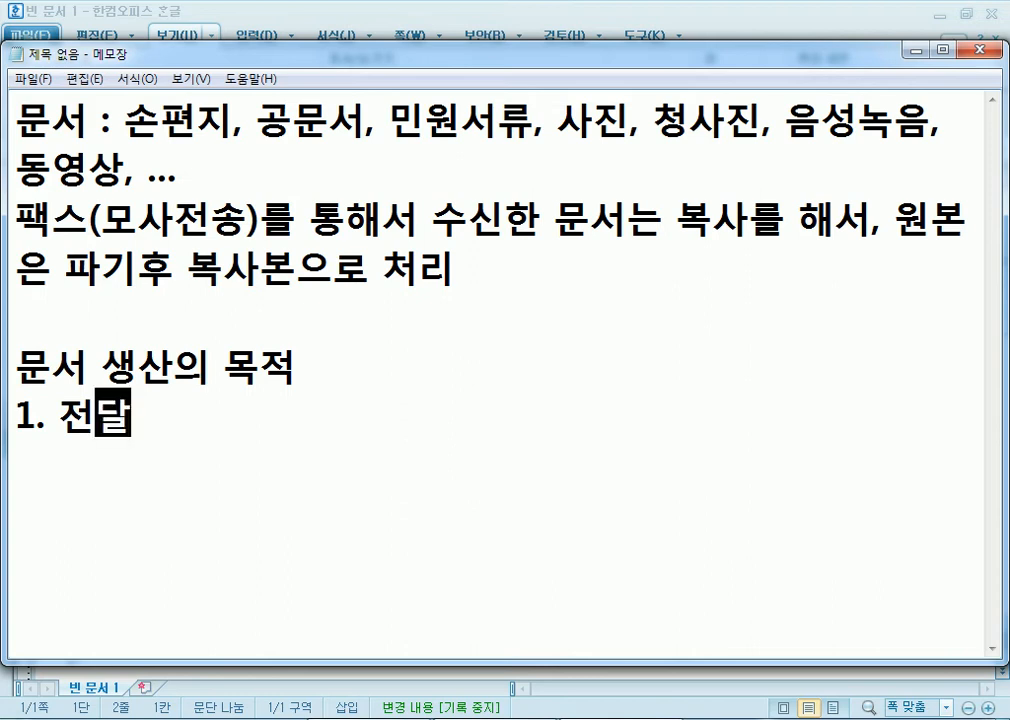
{"action": "key", "text": "Return"}
{"action": "type", "text": "2. 보"}
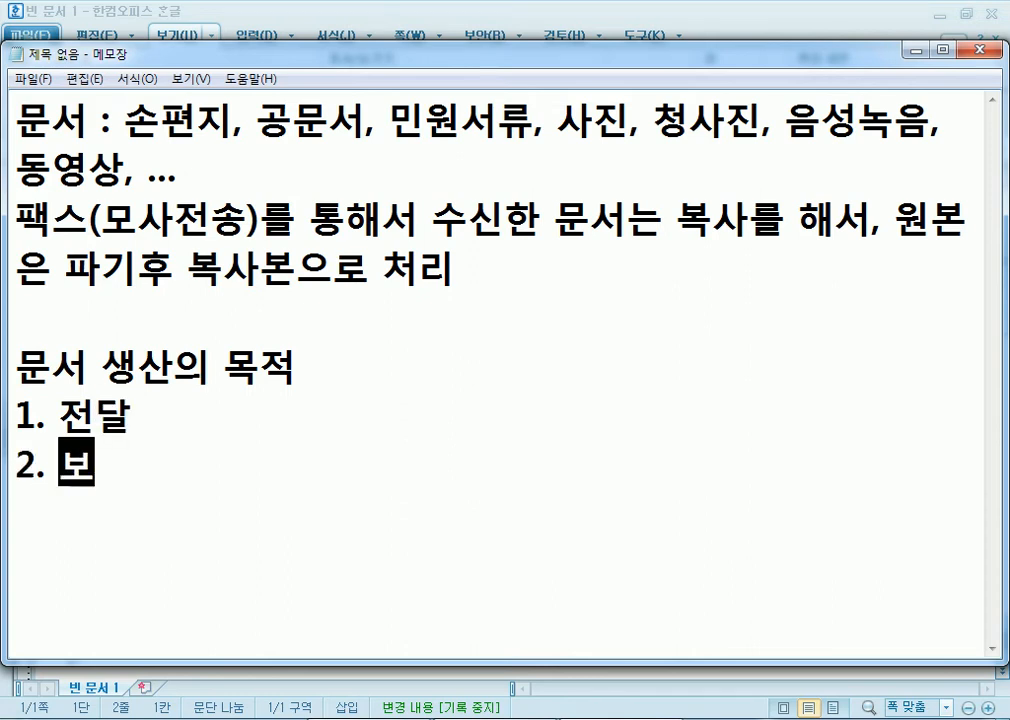
{"action": "type", "text": "조ㄴ("}
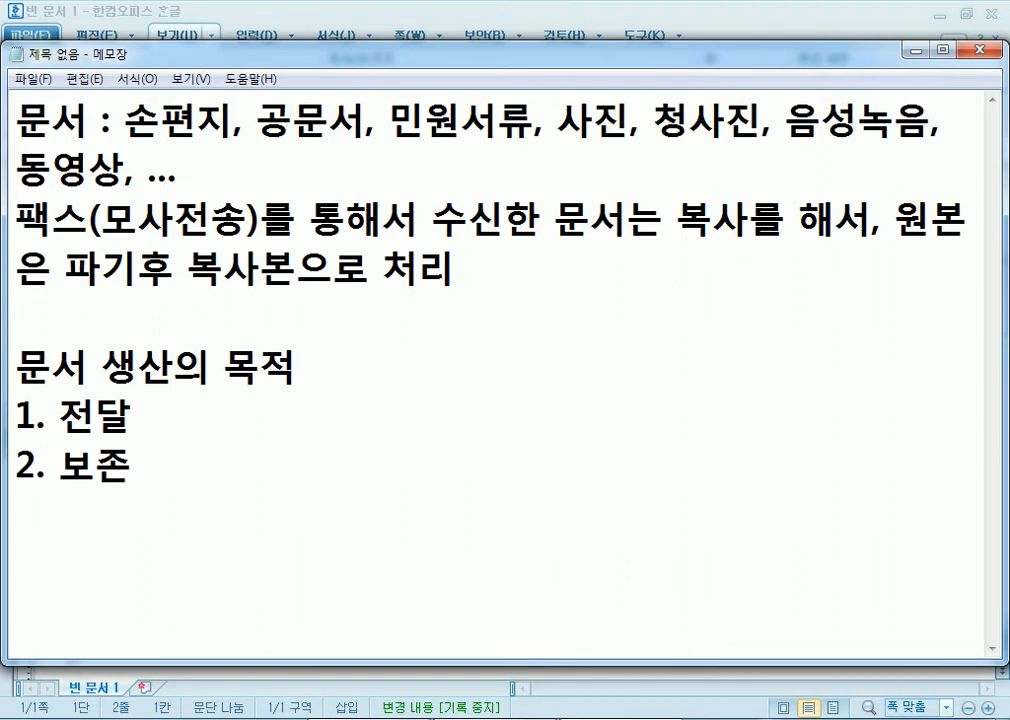
{"action": "type", "text": "보관)"}
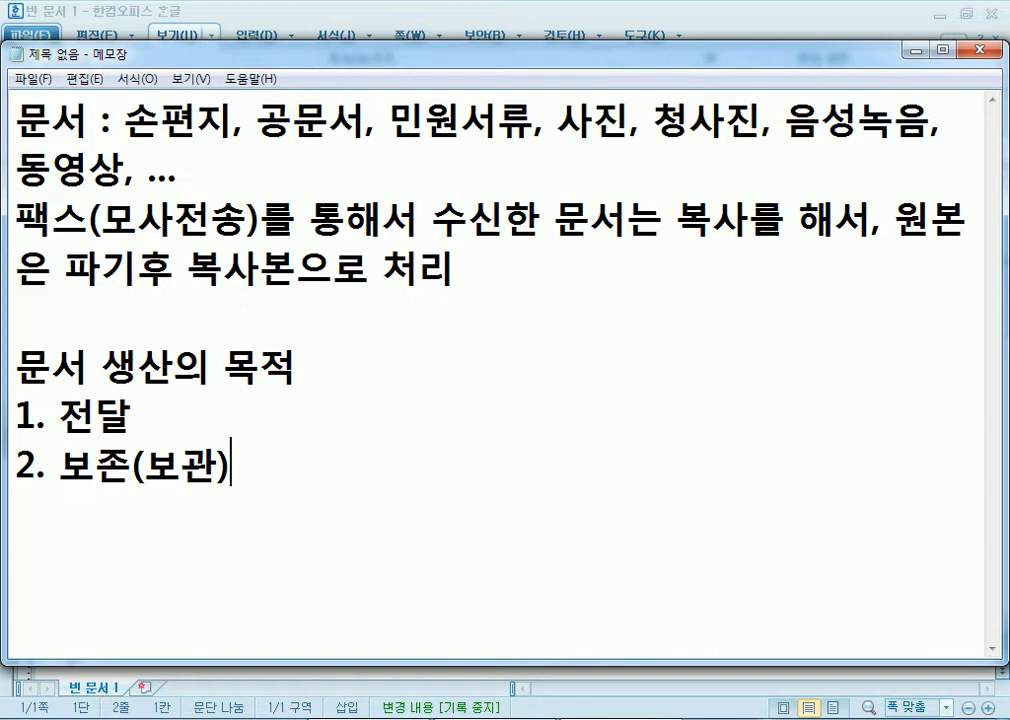
- Move Notepad higher, then switch to Hangul and select the anthem from 애국가 to 4절
{"action": "key", "text": "Return"}
{"action": "key", "text": "Return"}
{"action": "key", "text": "Return"}
{"action": "left_click_drag", "start_coordinate": [122, 57], "coordinate": [119, 17]}
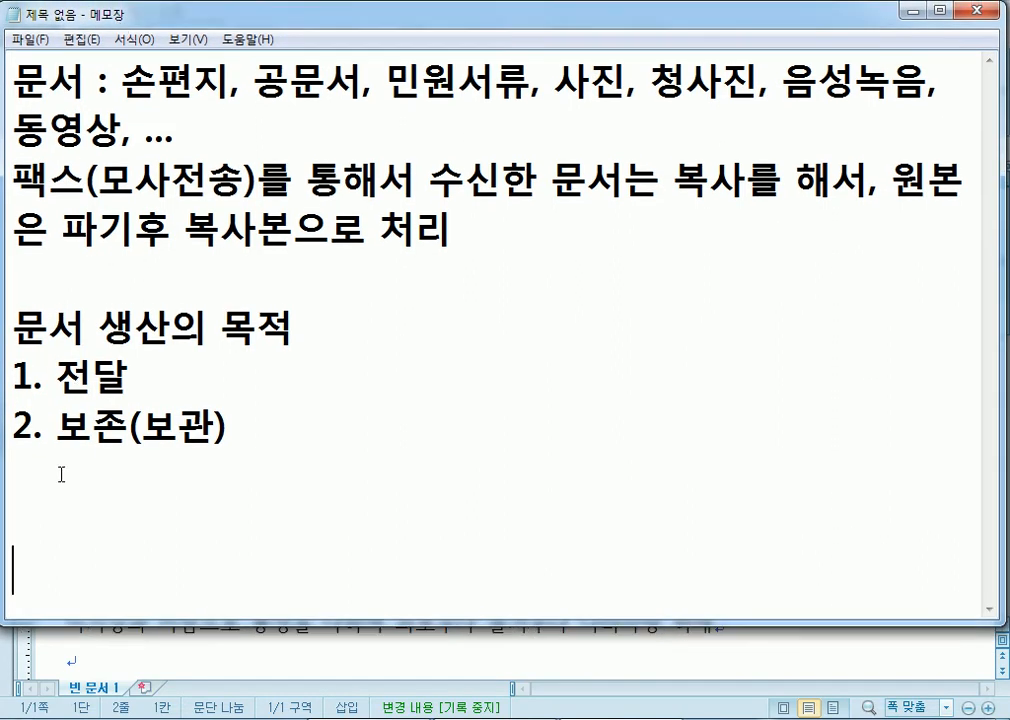
{"action": "left_click_drag", "start_coordinate": [14, 372], "coordinate": [277, 445]}
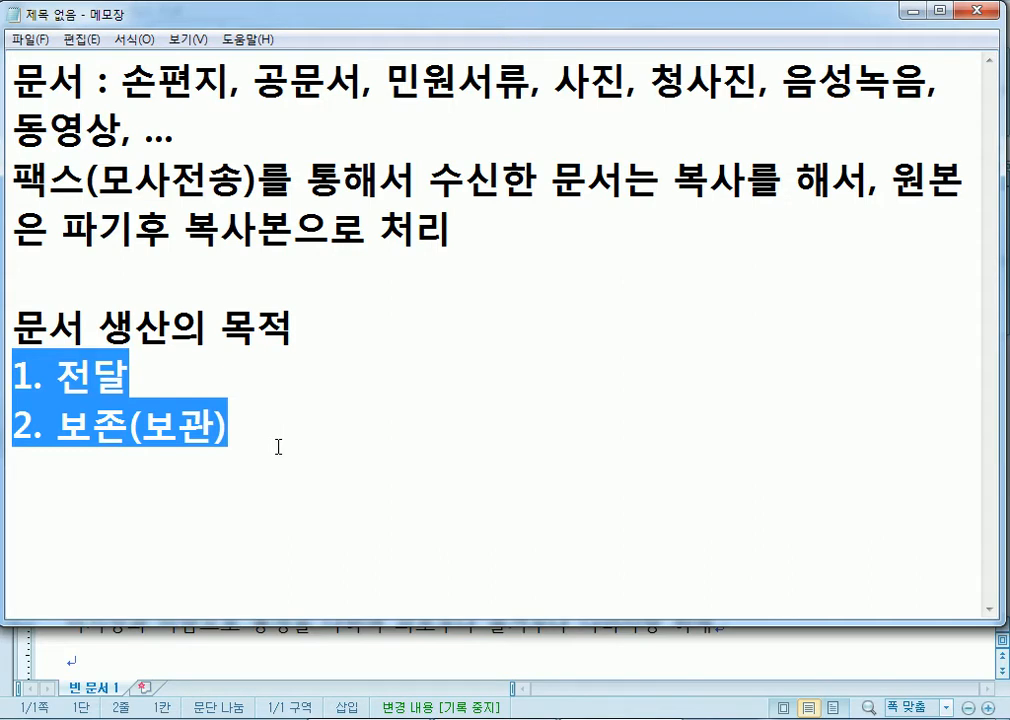
{"action": "left_click", "coordinate": [93, 456]}
{"action": "key", "text": "alt+Tab"}
{"action": "left_click_drag", "start_coordinate": [48, 225], "coordinate": [25, 623]}
{"action": "left_click", "coordinate": [78, 258]}
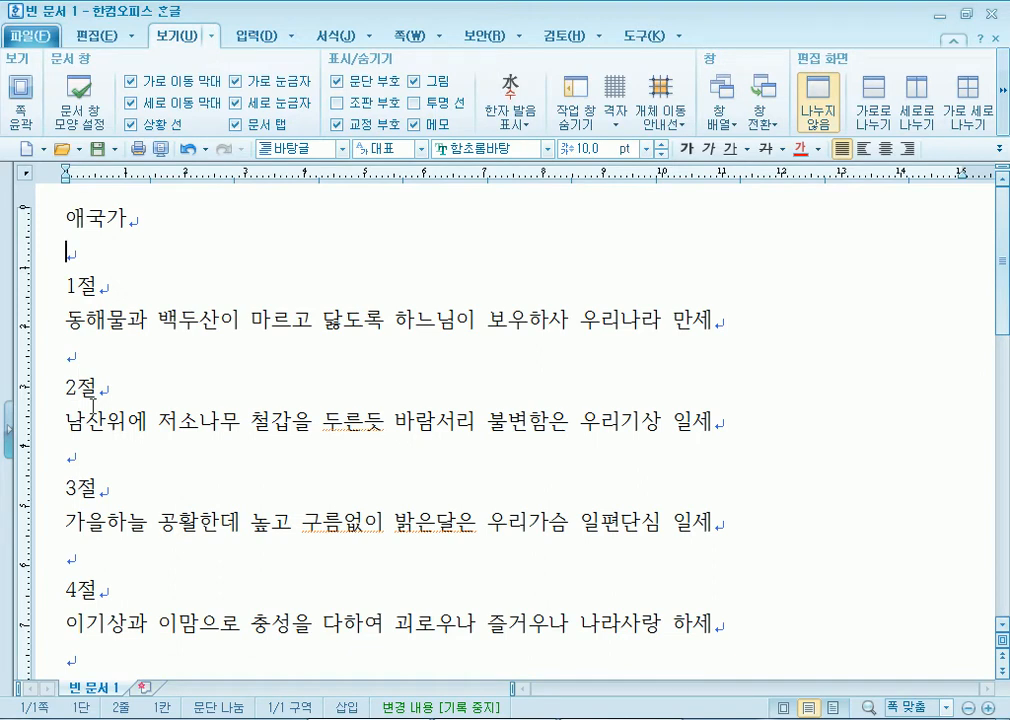
{"action": "key", "text": "alt+Tab"}
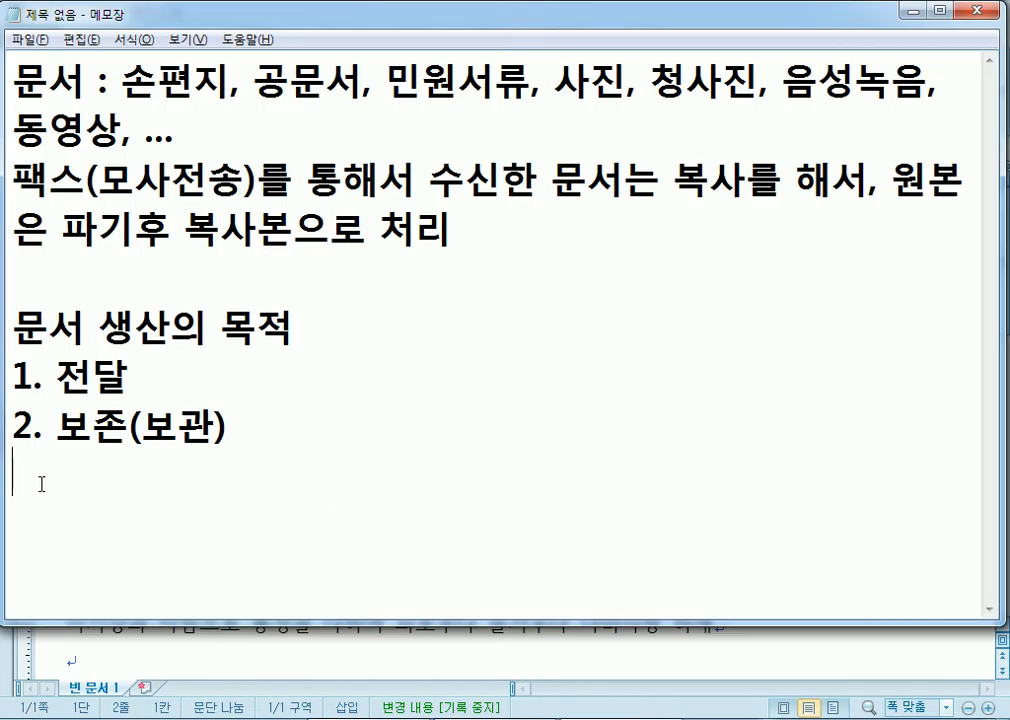
{"action": "key", "text": "alt+Tab"}
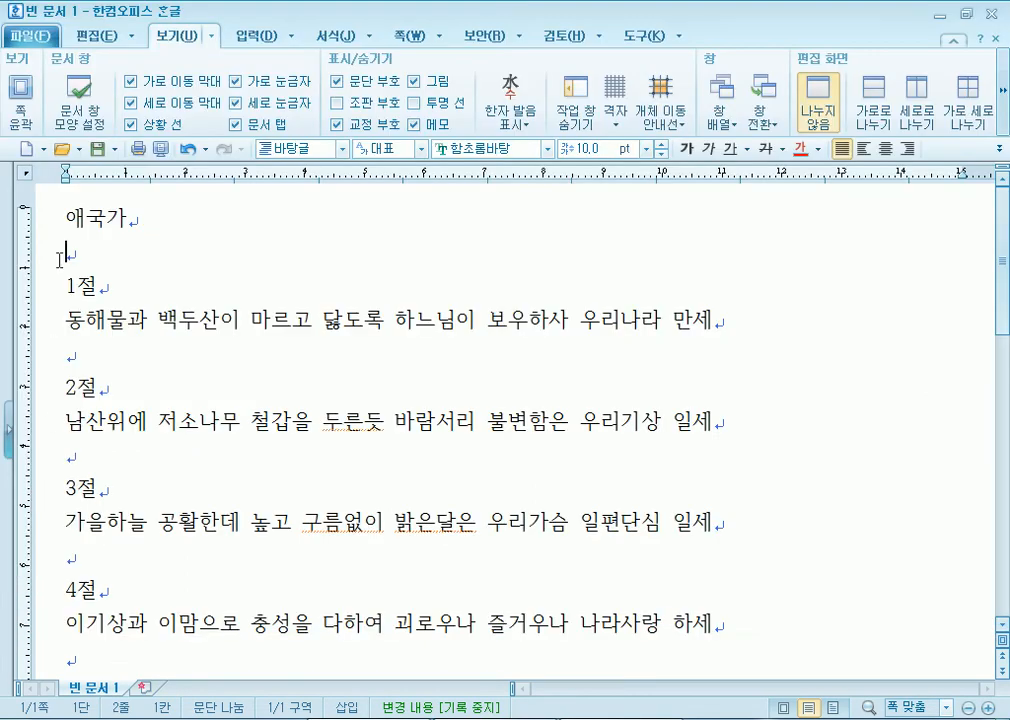
{"action": "left_click", "coordinate": [68, 216]}
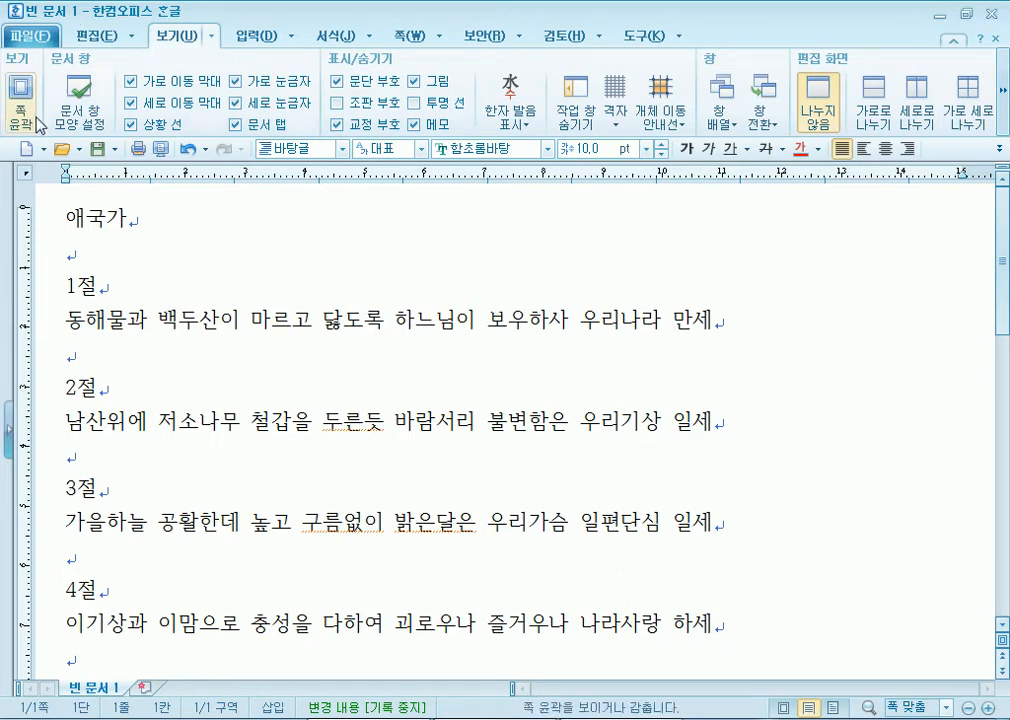
- Bring up the Save dialog, reposition it, then cancel without saving
{"action": "left_click", "coordinate": [97, 149]}
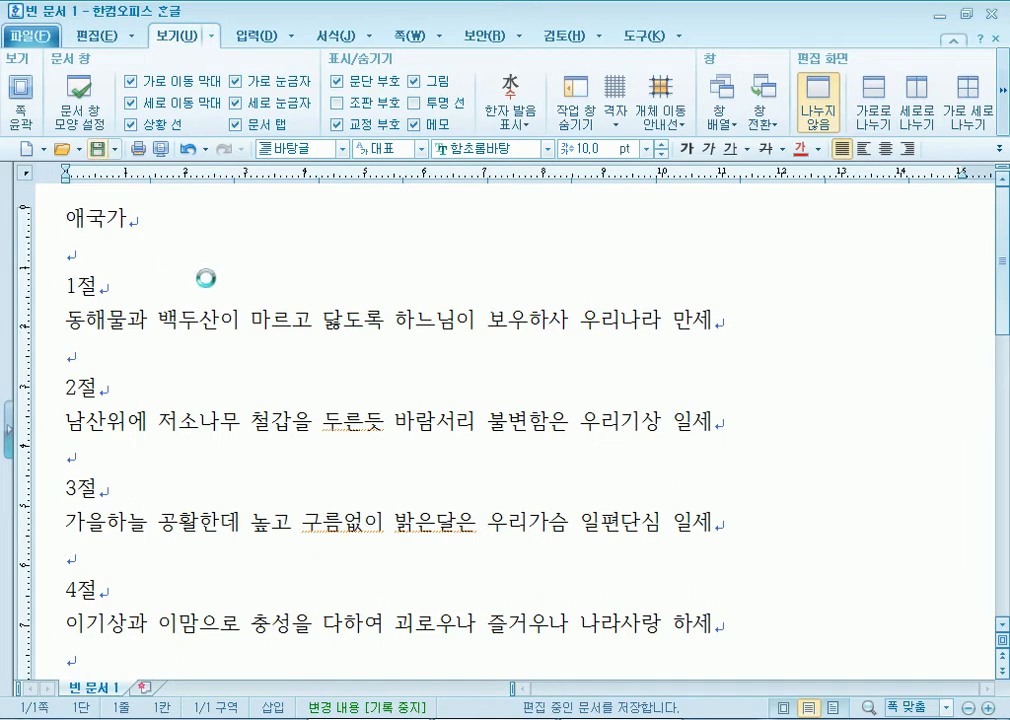
{"action": "left_click_drag", "start_coordinate": [345, 128], "coordinate": [345, 78]}
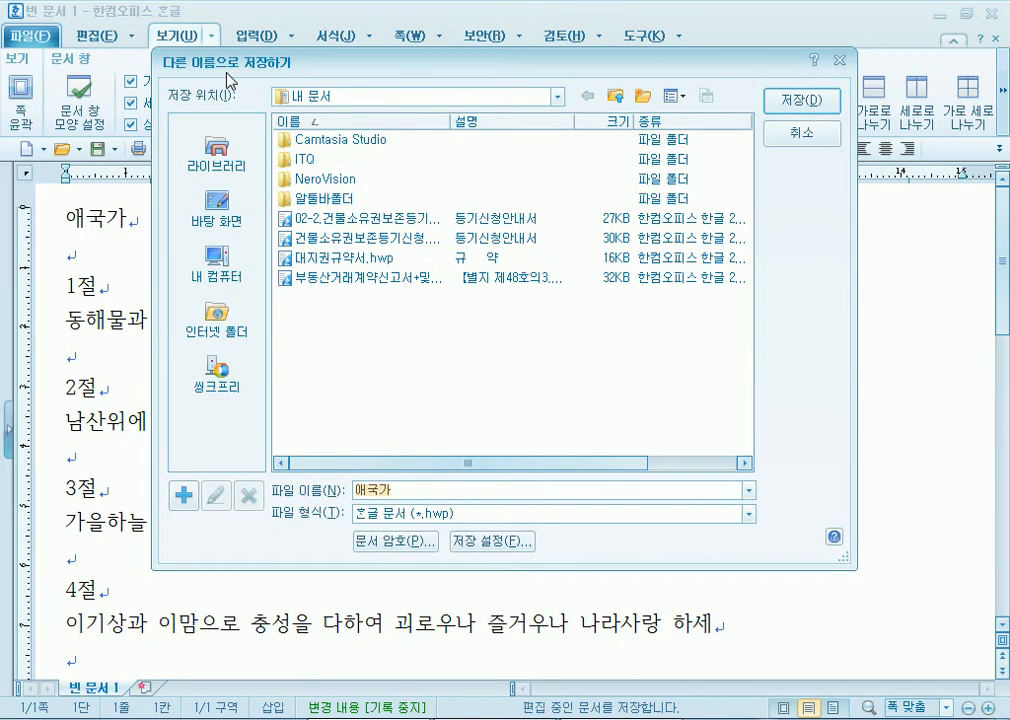
{"action": "left_click_drag", "start_coordinate": [338, 63], "coordinate": [435, 16]}
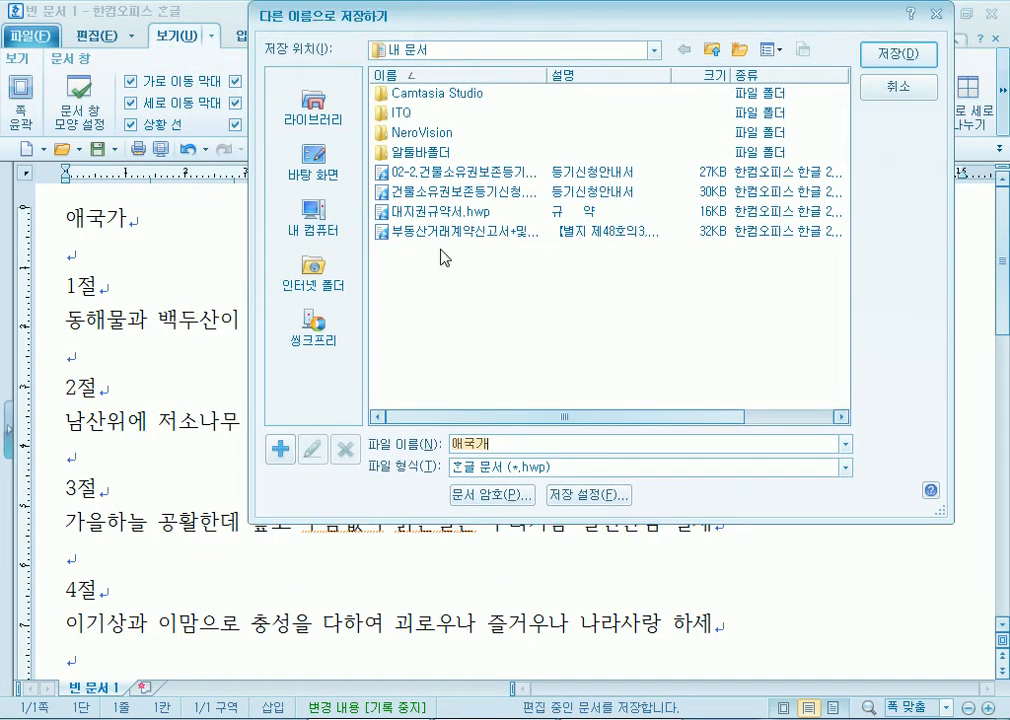
{"action": "left_click", "coordinate": [501, 447]}
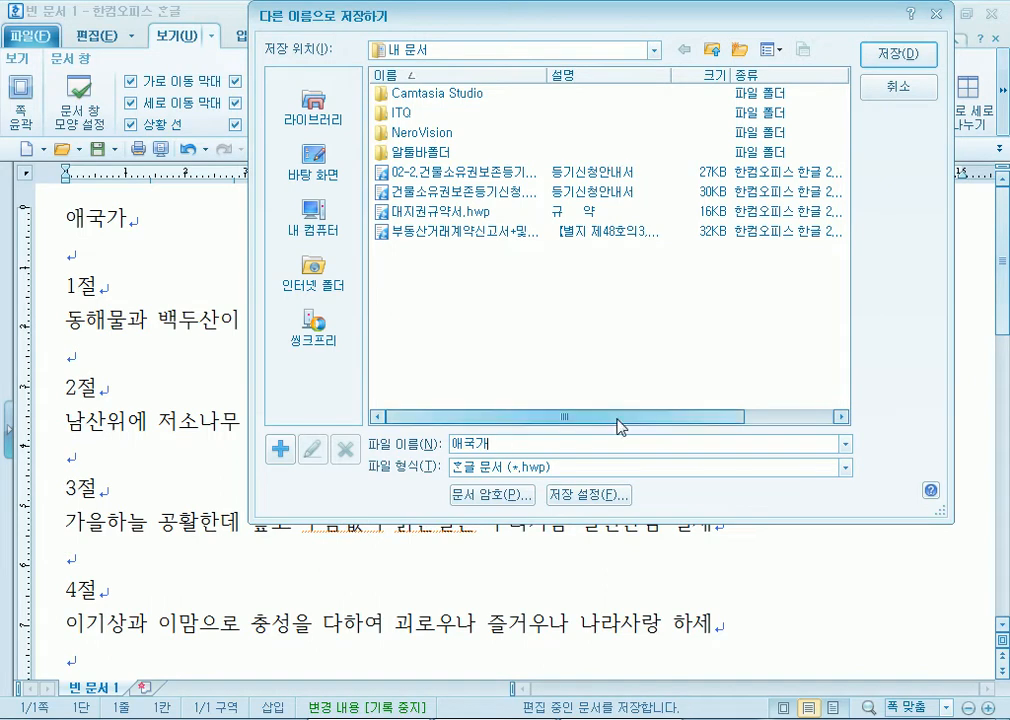
{"action": "left_click", "coordinate": [918, 100]}
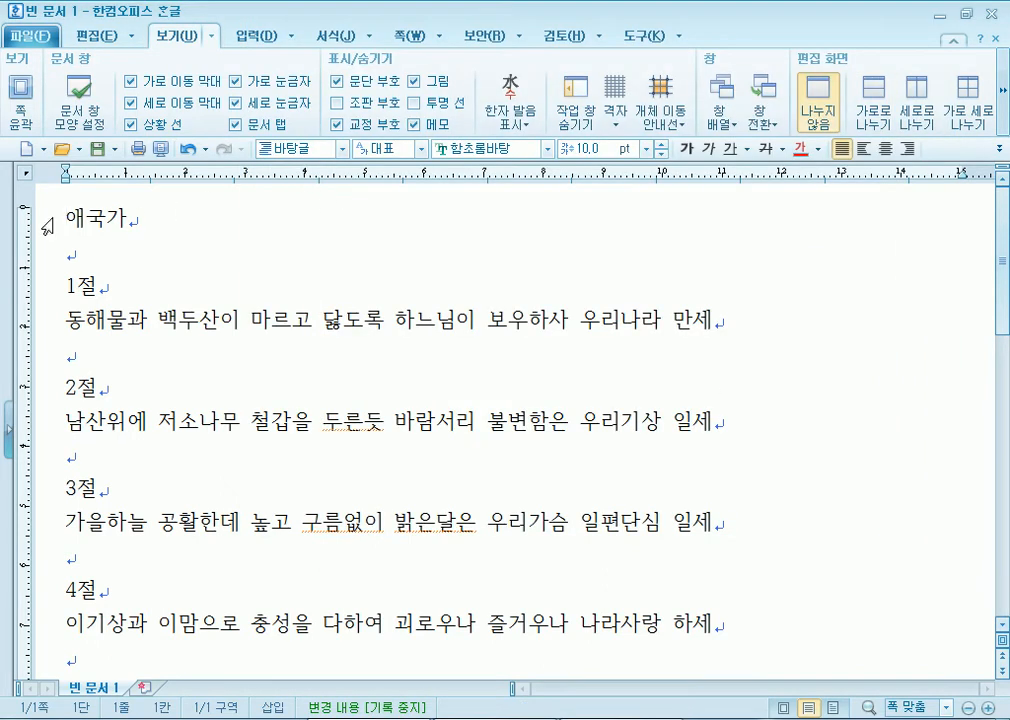
- Select and deselect the 애국가 title a few times
{"action": "left_click_drag", "start_coordinate": [47, 219], "coordinate": [135, 212]}
{"action": "left_click", "coordinate": [122, 234]}
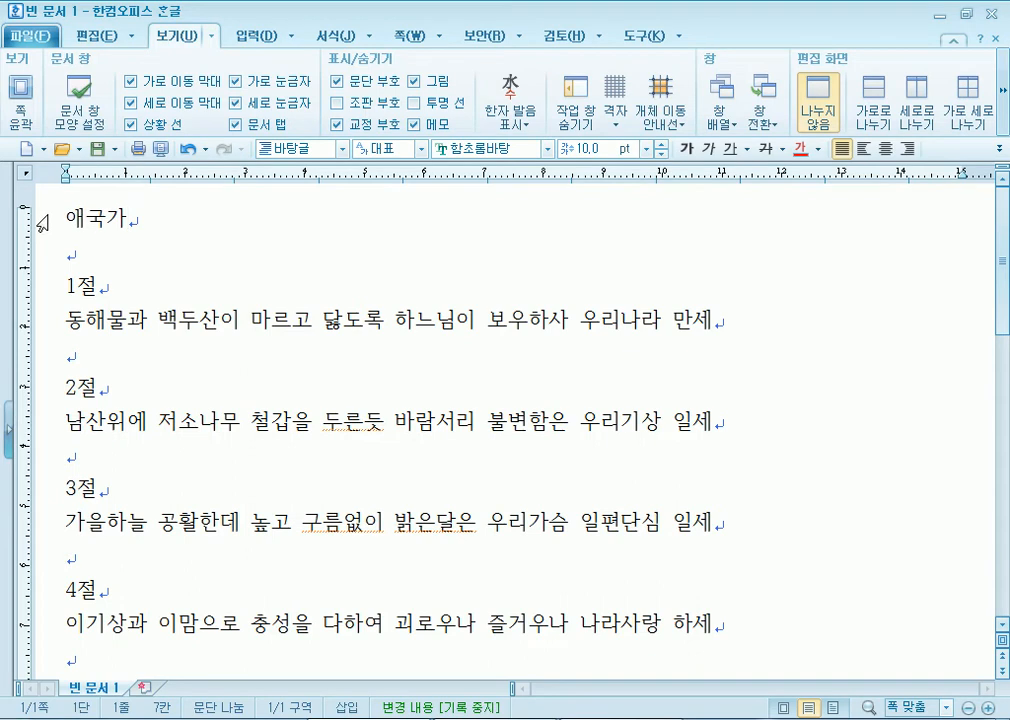
{"action": "left_click_drag", "start_coordinate": [43, 221], "coordinate": [20, 317]}
{"action": "left_click", "coordinate": [64, 222]}
{"action": "left_click_drag", "start_coordinate": [64, 218], "coordinate": [190, 211]}
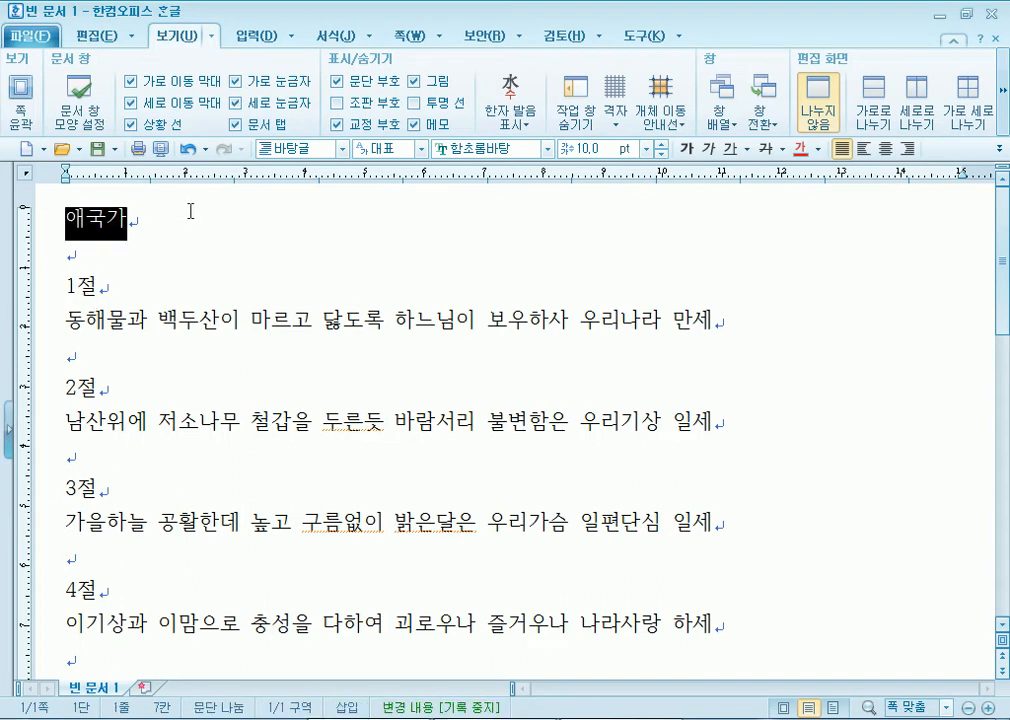
{"action": "left_click", "coordinate": [117, 246]}
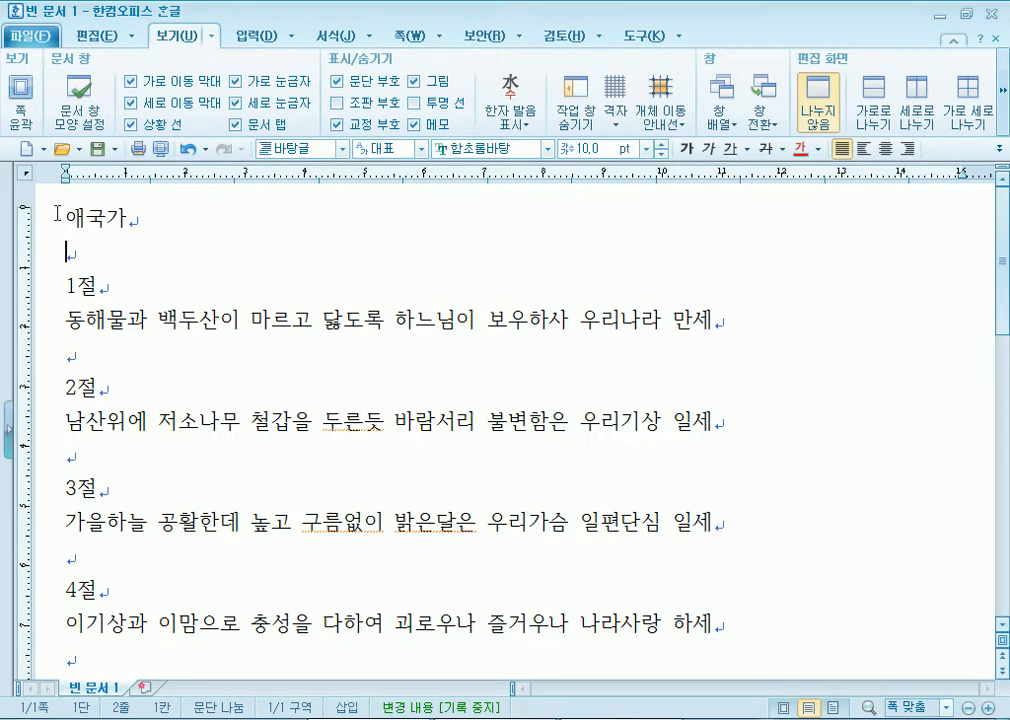
{"action": "left_click_drag", "start_coordinate": [59, 216], "coordinate": [135, 213]}
{"action": "left_click", "coordinate": [112, 250]}
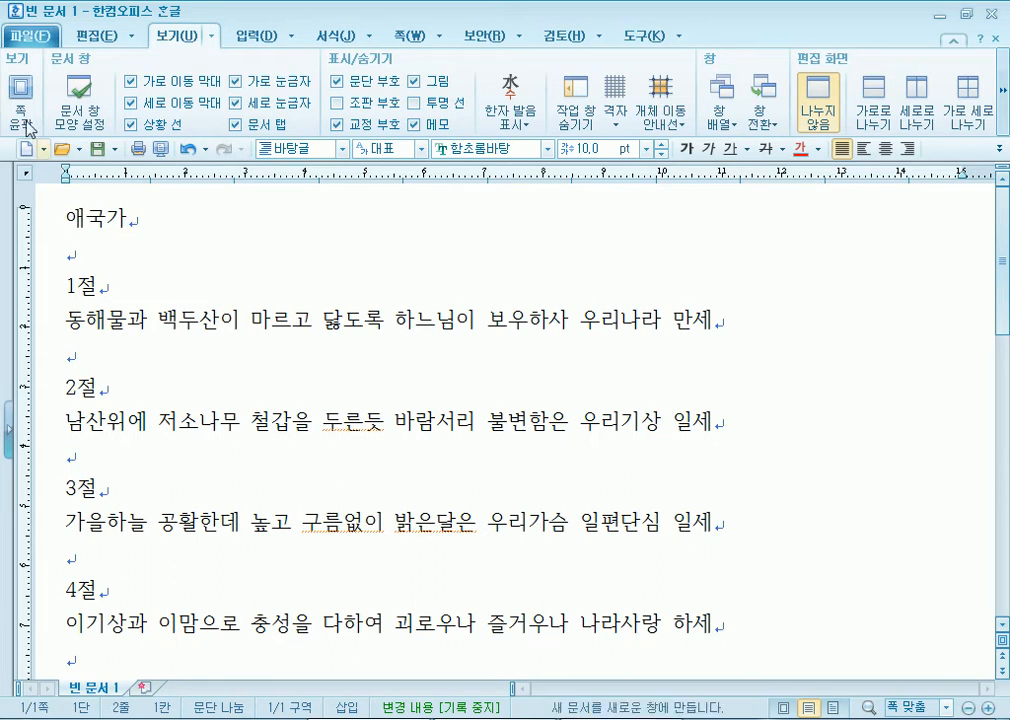
- Save the document as 애국가.hwp in Documents, then bring Notepad forward
{"action": "left_click", "coordinate": [97, 148]}
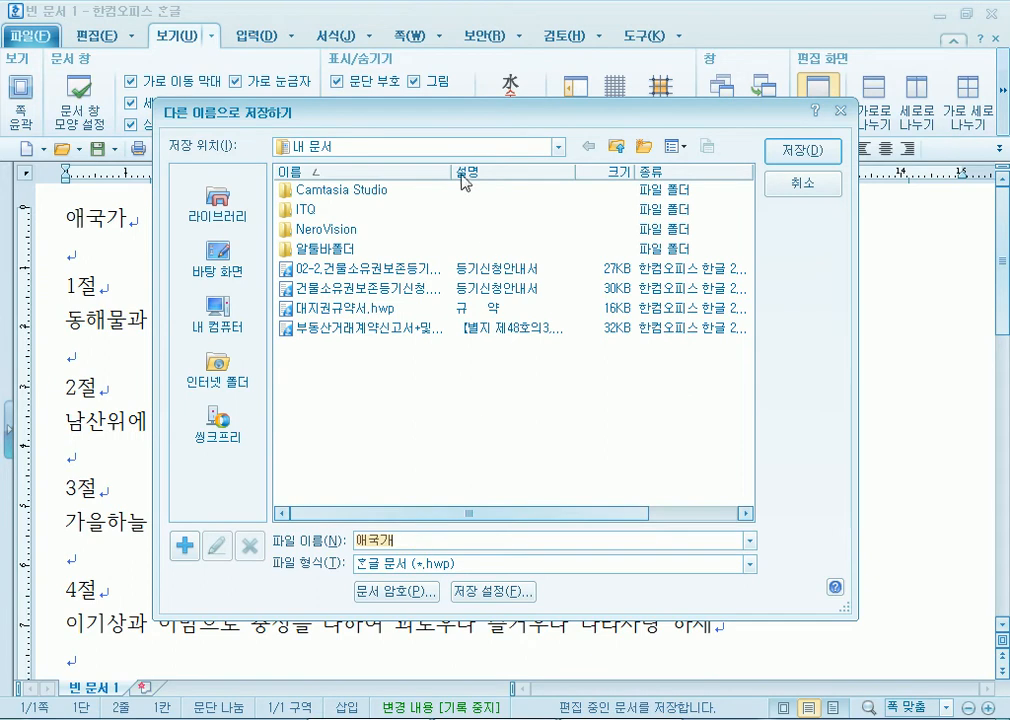
{"action": "left_click_drag", "start_coordinate": [458, 116], "coordinate": [463, 78]}
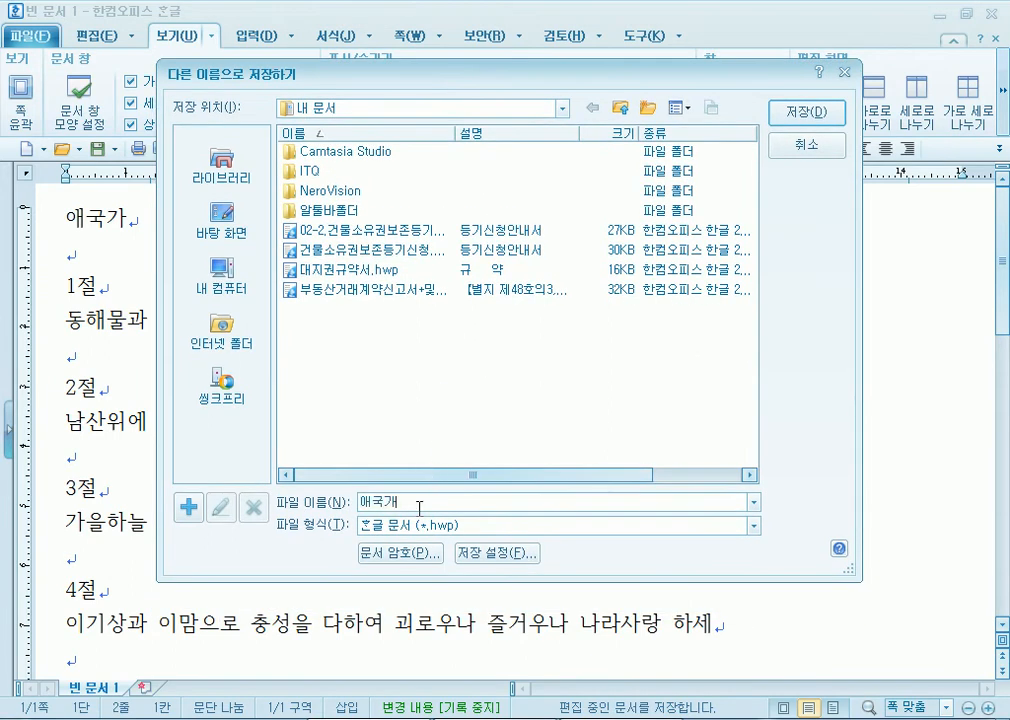
{"action": "left_click", "coordinate": [790, 113]}
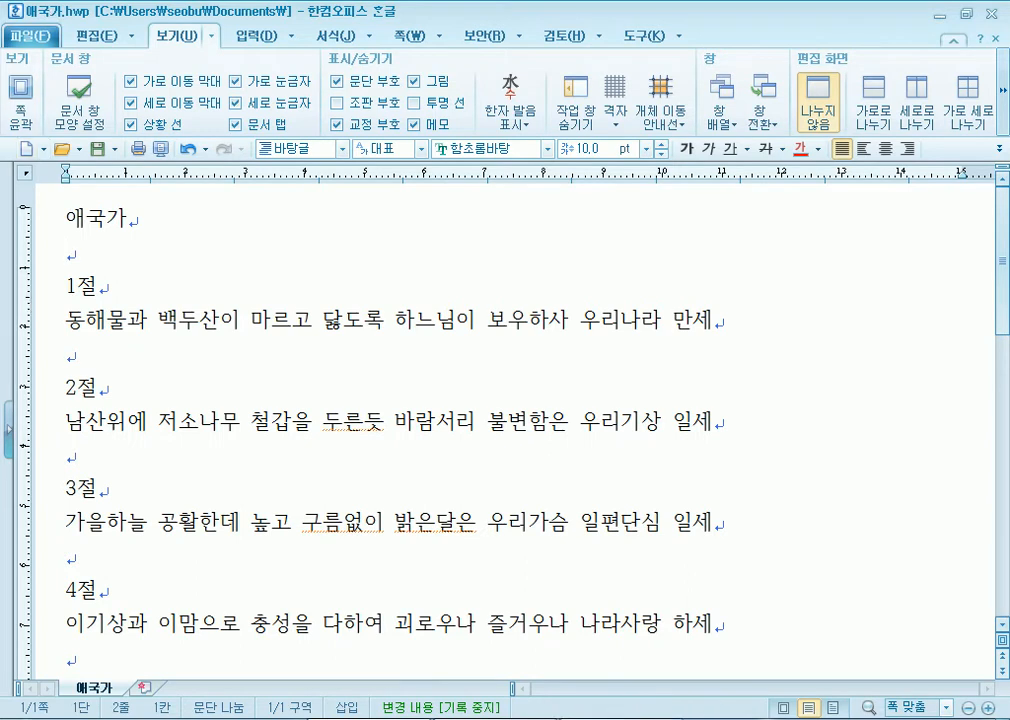
{"action": "key", "text": "alt+Tab"}
{"action": "left_click_drag", "start_coordinate": [55, 373], "coordinate": [158, 376]}
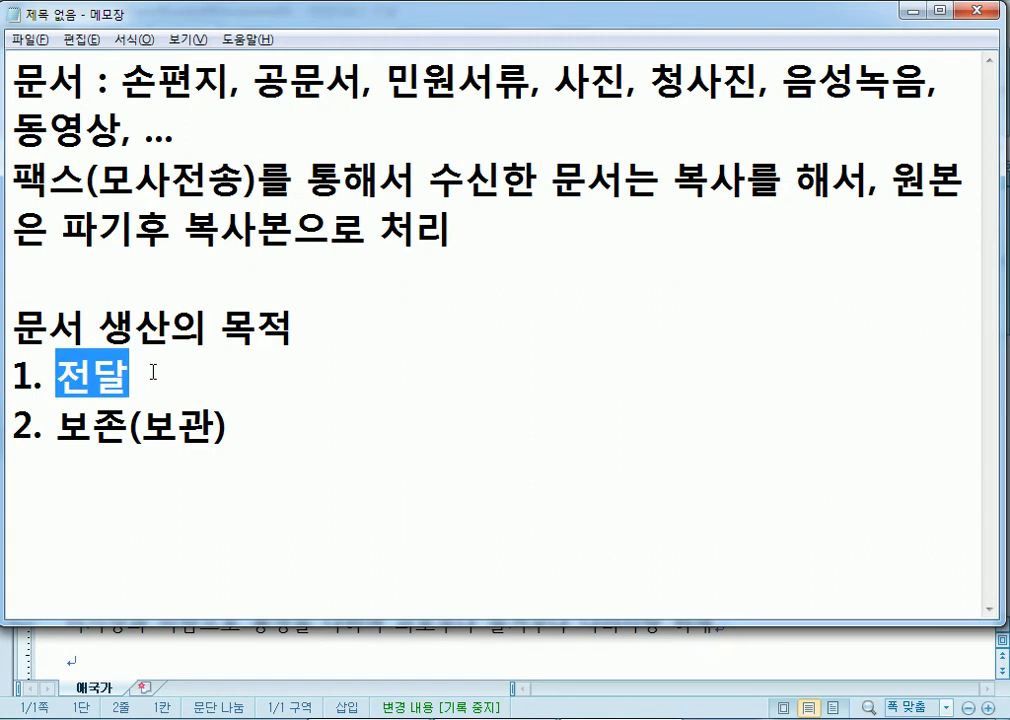
{"action": "left_click_drag", "start_coordinate": [130, 425], "coordinate": [232, 421]}
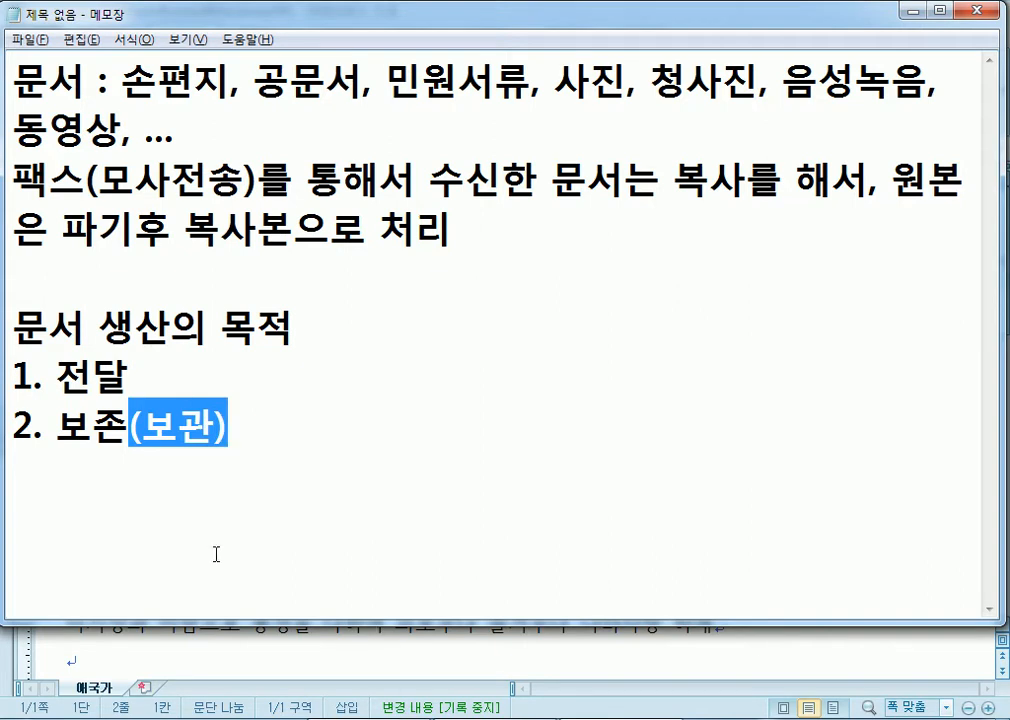
{"action": "left_click", "coordinate": [123, 391]}
{"action": "left_click", "coordinate": [368, 716]}
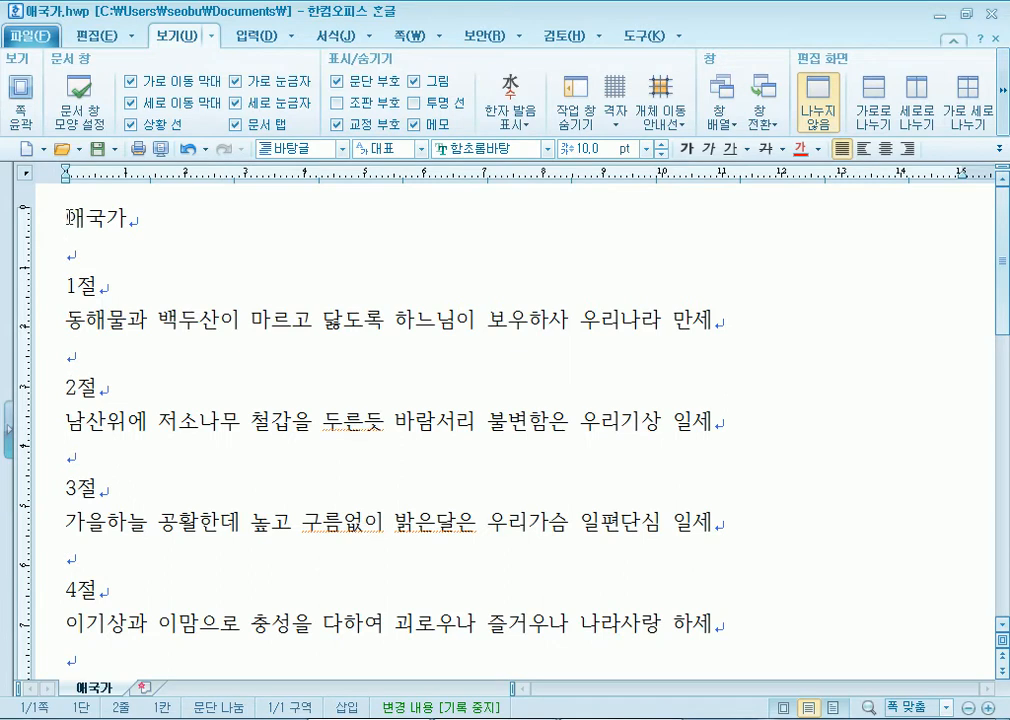
- Enlarge the 애국가 title to 18 pt and centre it on the page
{"action": "left_click_drag", "start_coordinate": [66, 217], "coordinate": [137, 218]}
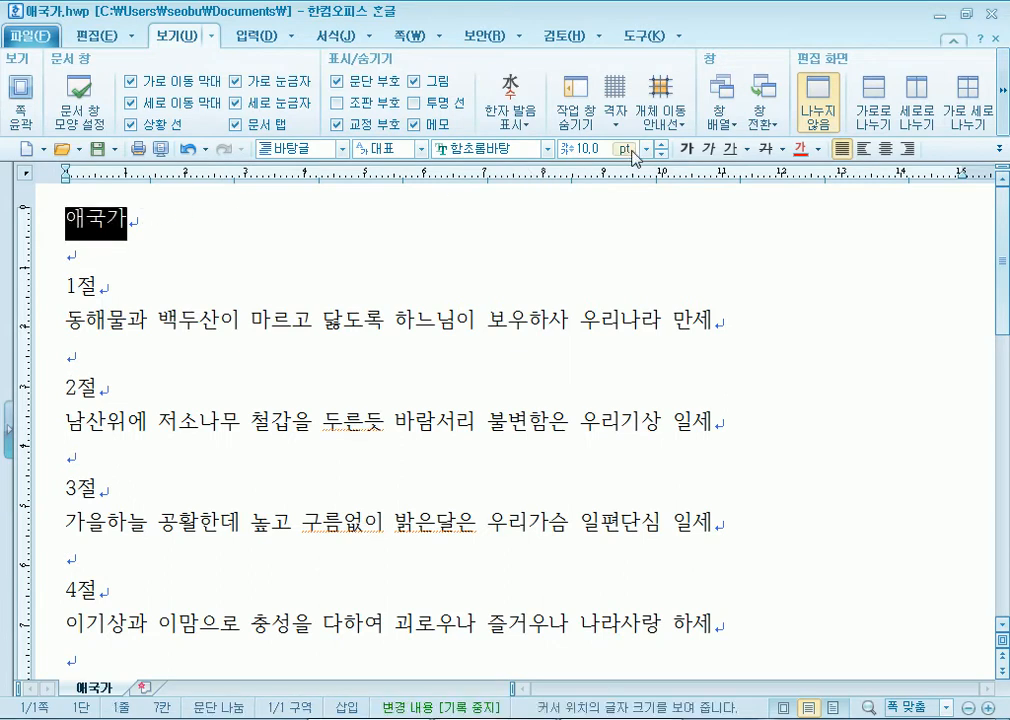
{"action": "left_click", "coordinate": [661, 144]}
{"action": "left_click", "coordinate": [661, 144]}
{"action": "left_click", "coordinate": [661, 144]}
{"action": "left_click", "coordinate": [661, 144]}
{"action": "left_click", "coordinate": [661, 144]}
{"action": "left_click", "coordinate": [661, 144]}
{"action": "left_click", "coordinate": [661, 144]}
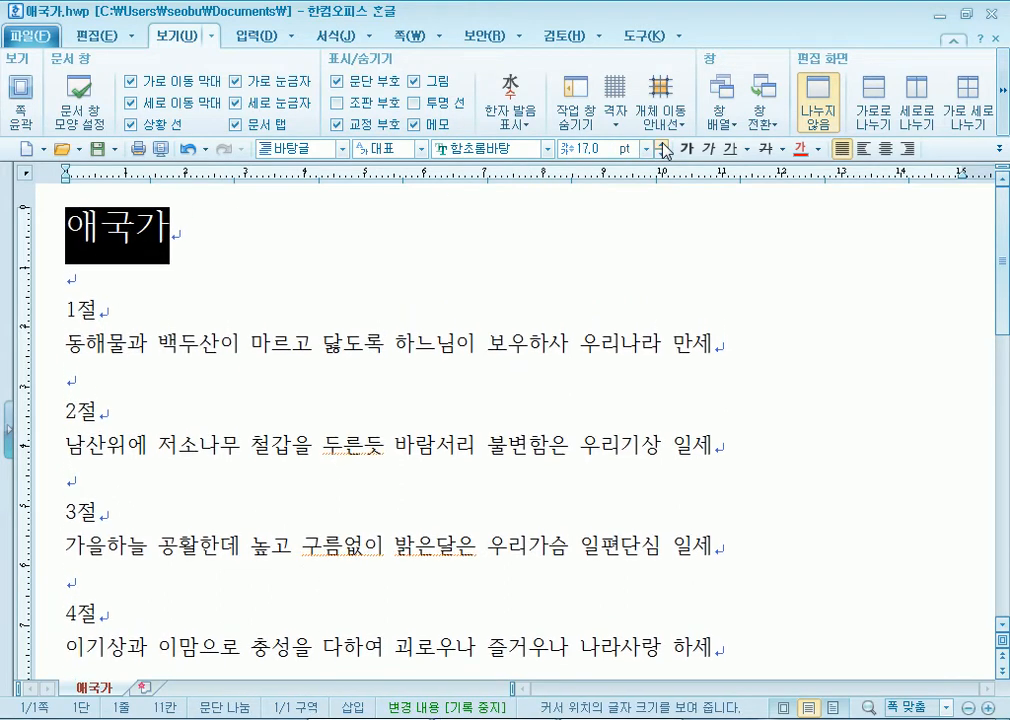
{"action": "left_click", "coordinate": [661, 144]}
{"action": "left_click", "coordinate": [885, 148]}
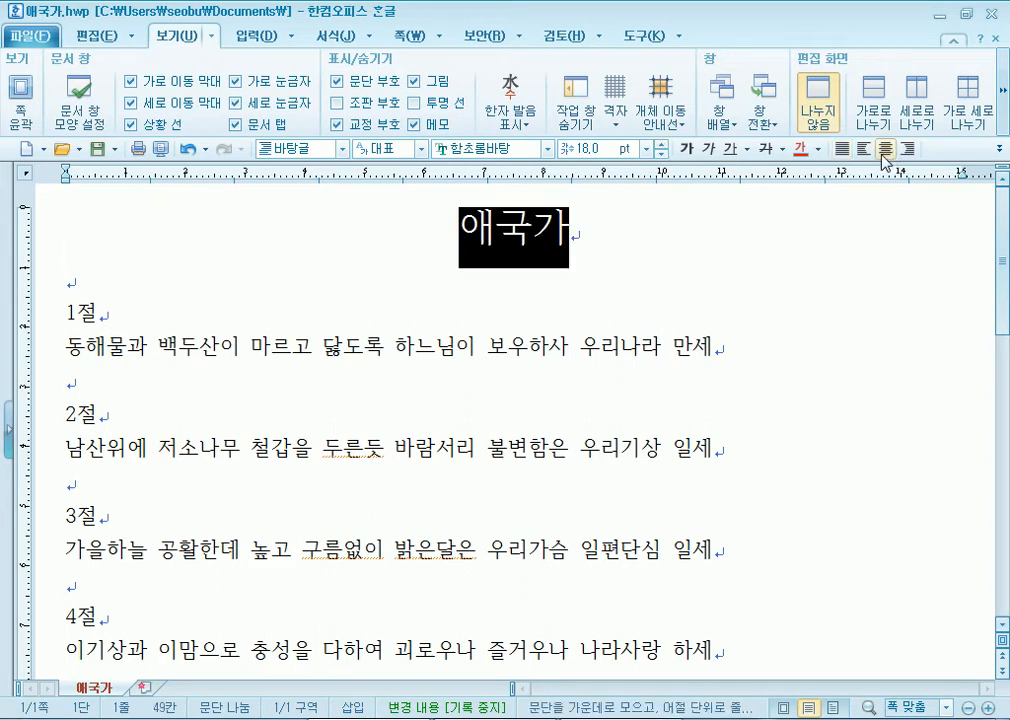
{"action": "left_click", "coordinate": [551, 237]}
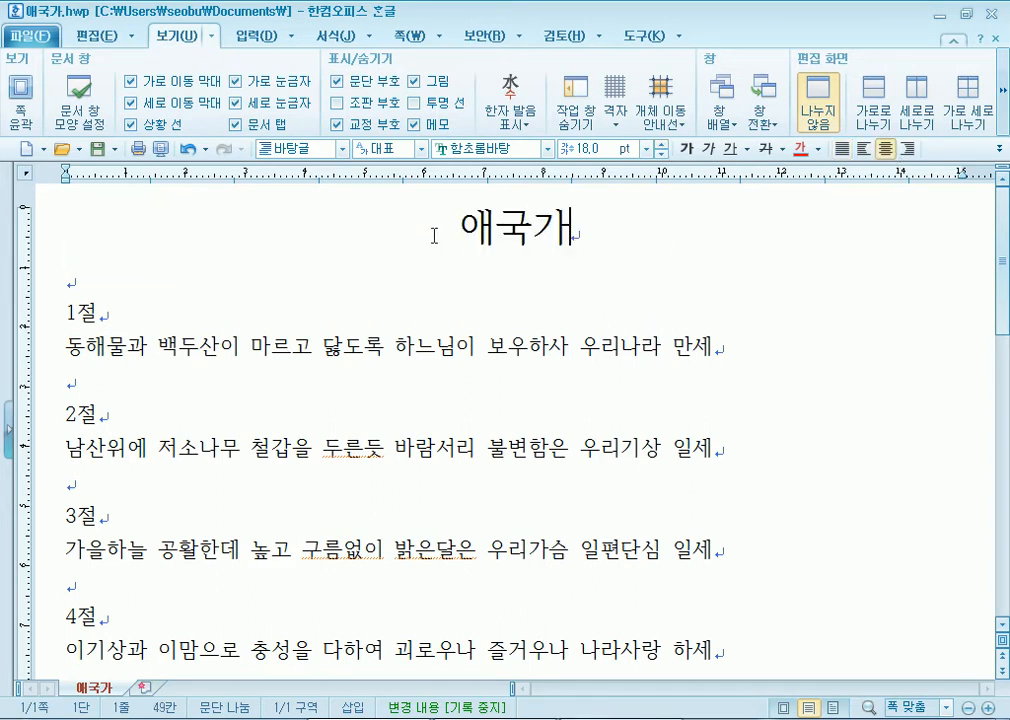
- Change the title font from 함초롬바탕 to 맑은 고딕
{"action": "key", "text": "Home"}
{"action": "key", "text": "shift+End"}
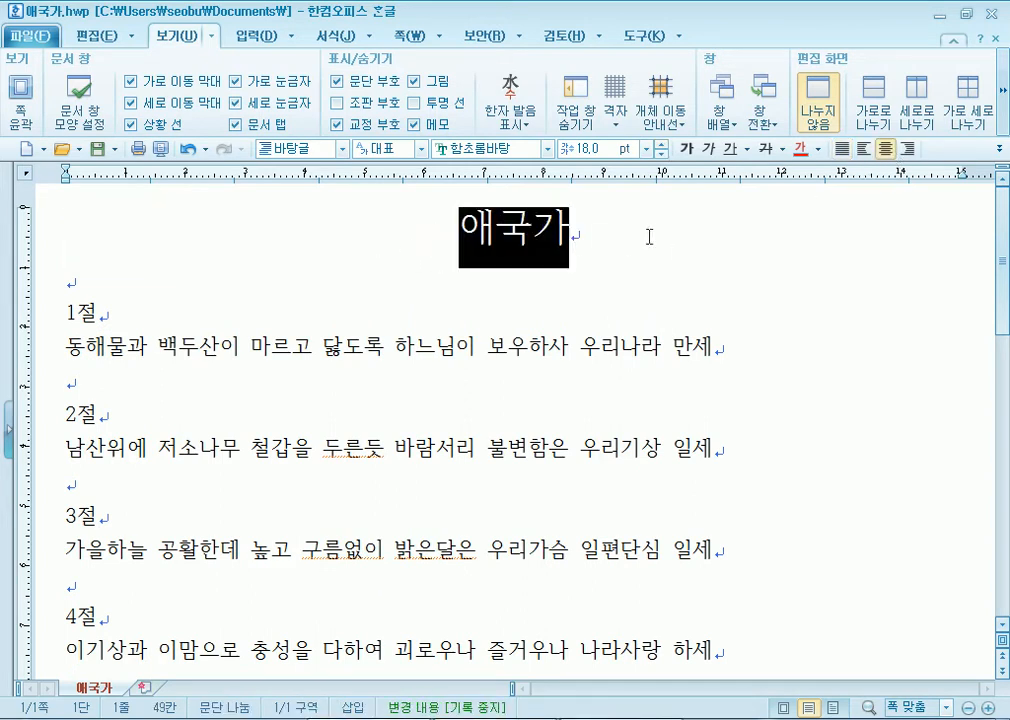
{"action": "left_click", "coordinate": [547, 148]}
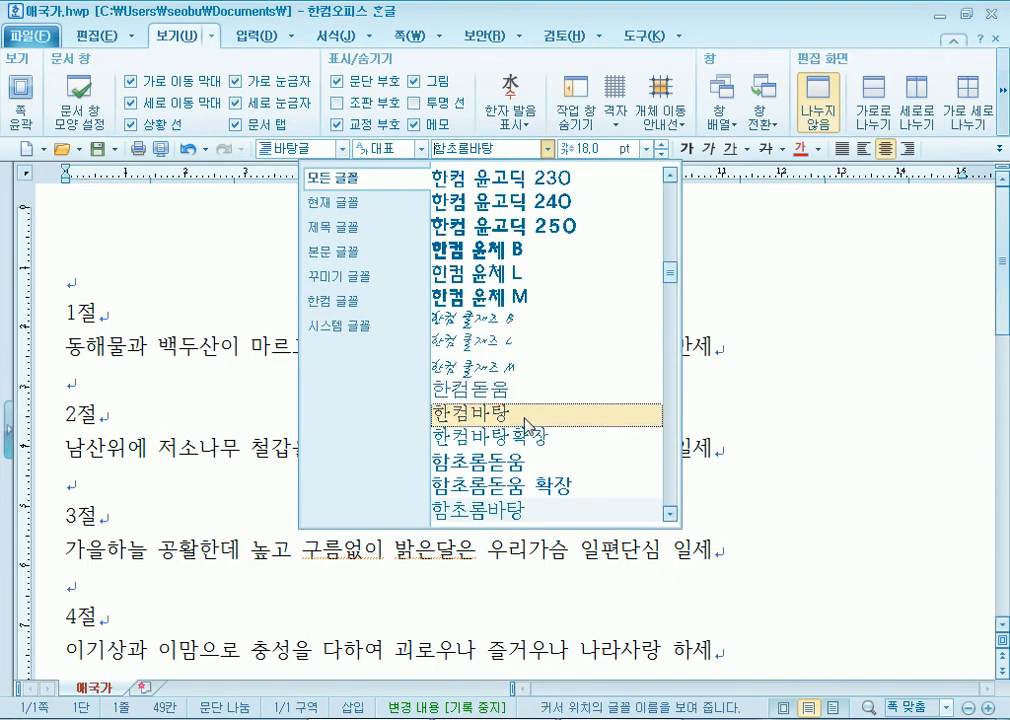
{"action": "left_click_drag", "start_coordinate": [670, 266], "coordinate": [680, 182]}
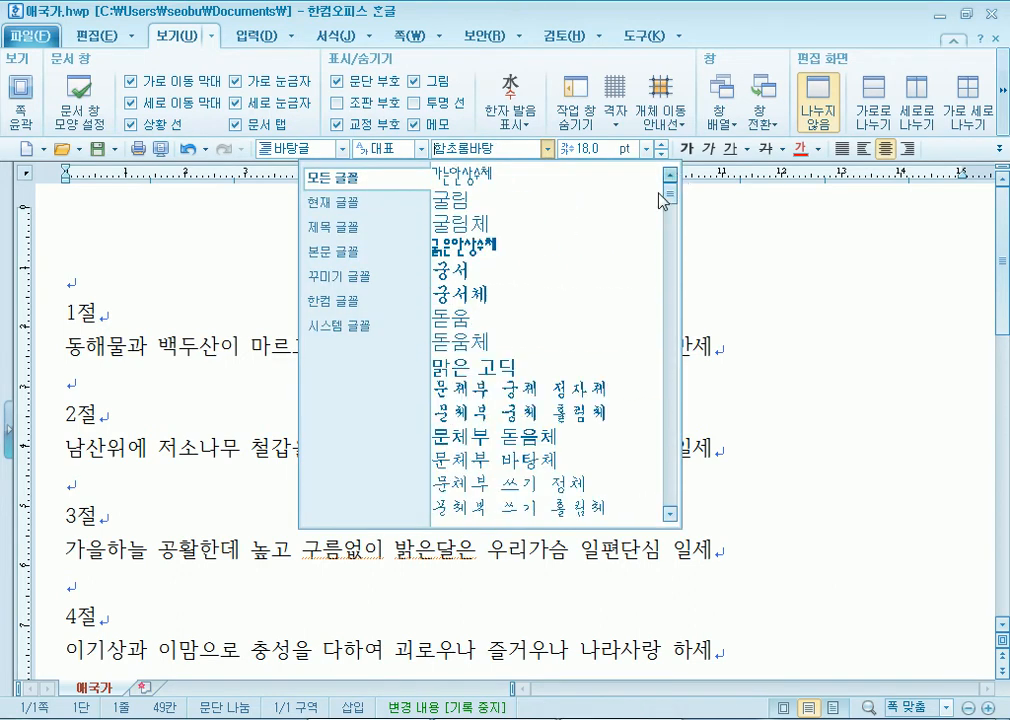
{"action": "left_click", "coordinate": [440, 367]}
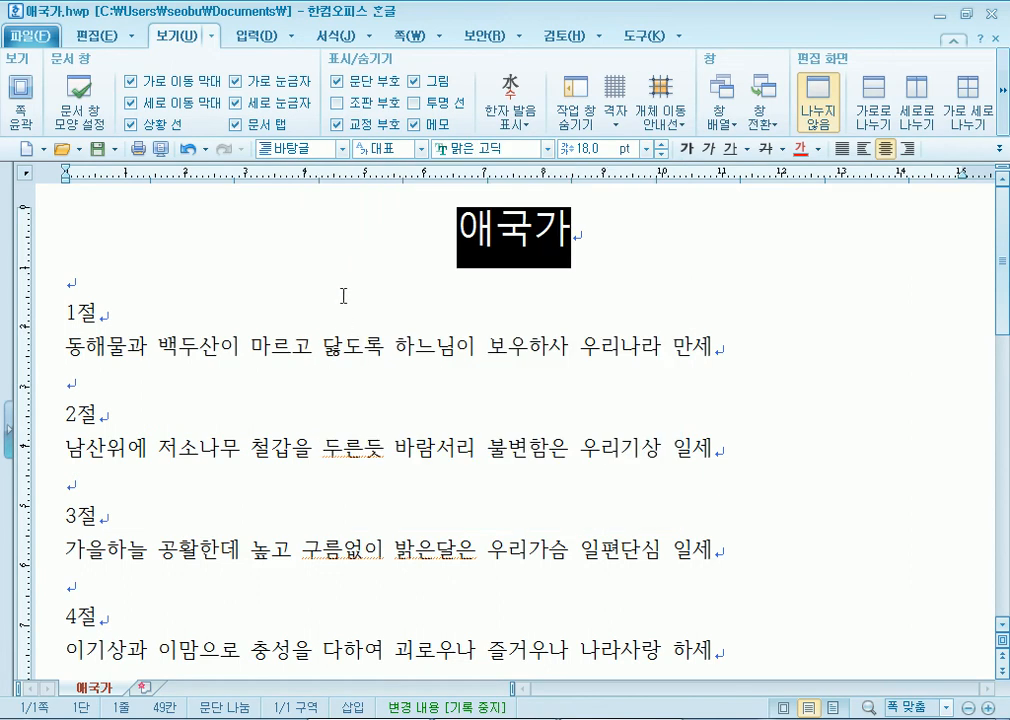
{"action": "left_click", "coordinate": [425, 252]}
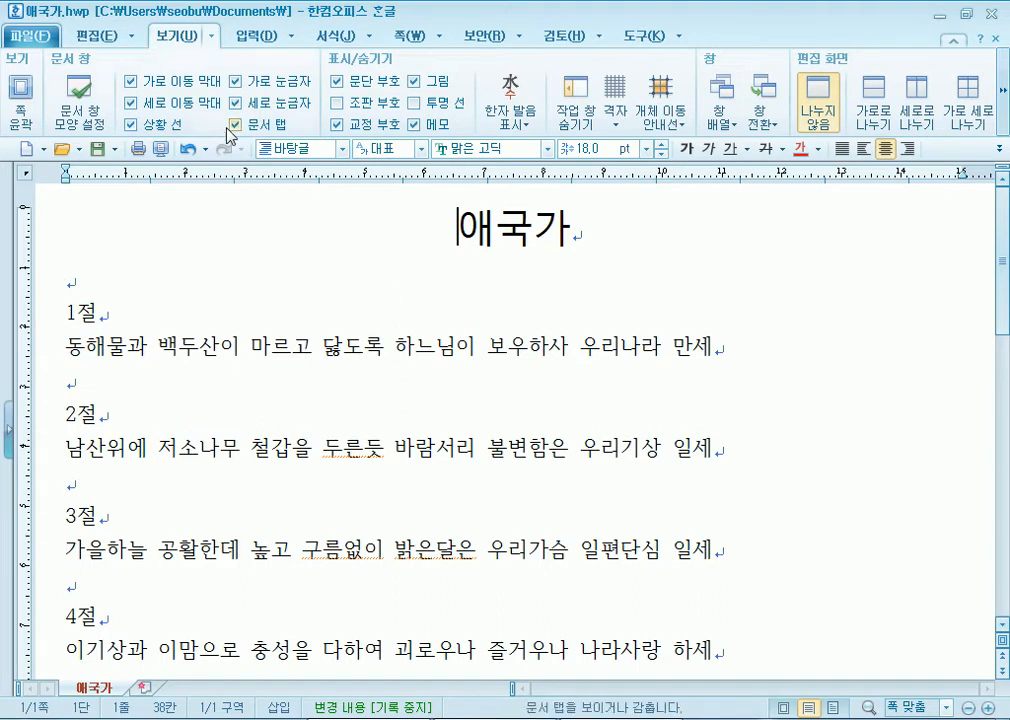
- Save the anthem document, then minimize Hangul and Notepad to show the desktop
{"action": "left_click", "coordinate": [99, 150]}
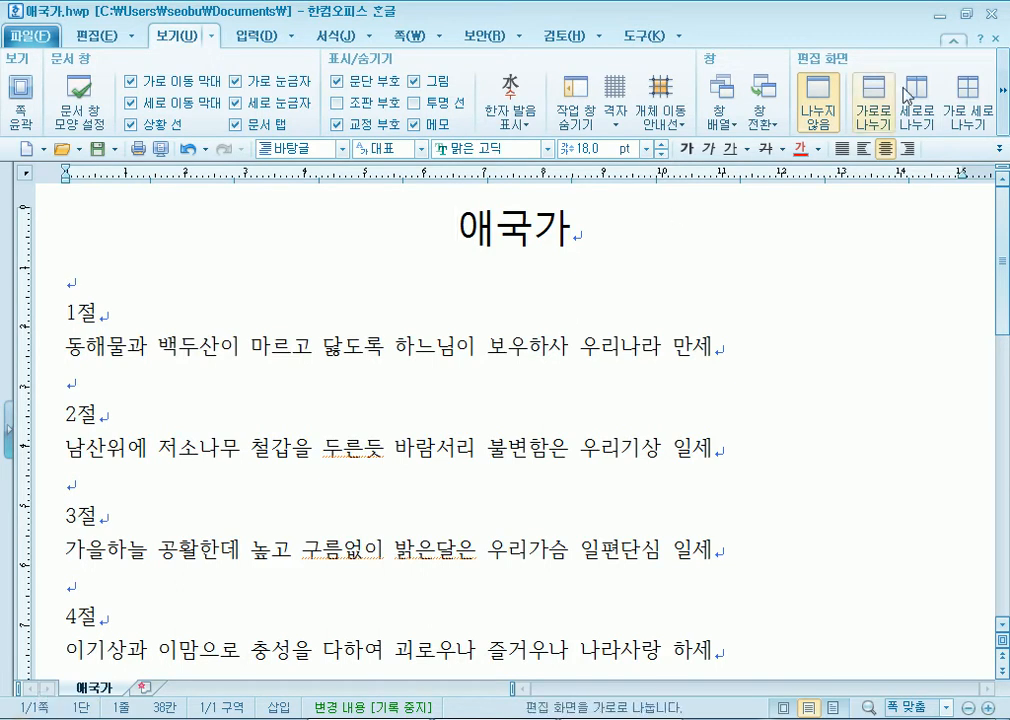
{"action": "left_click", "coordinate": [934, 14]}
{"action": "left_click", "coordinate": [916, 12]}
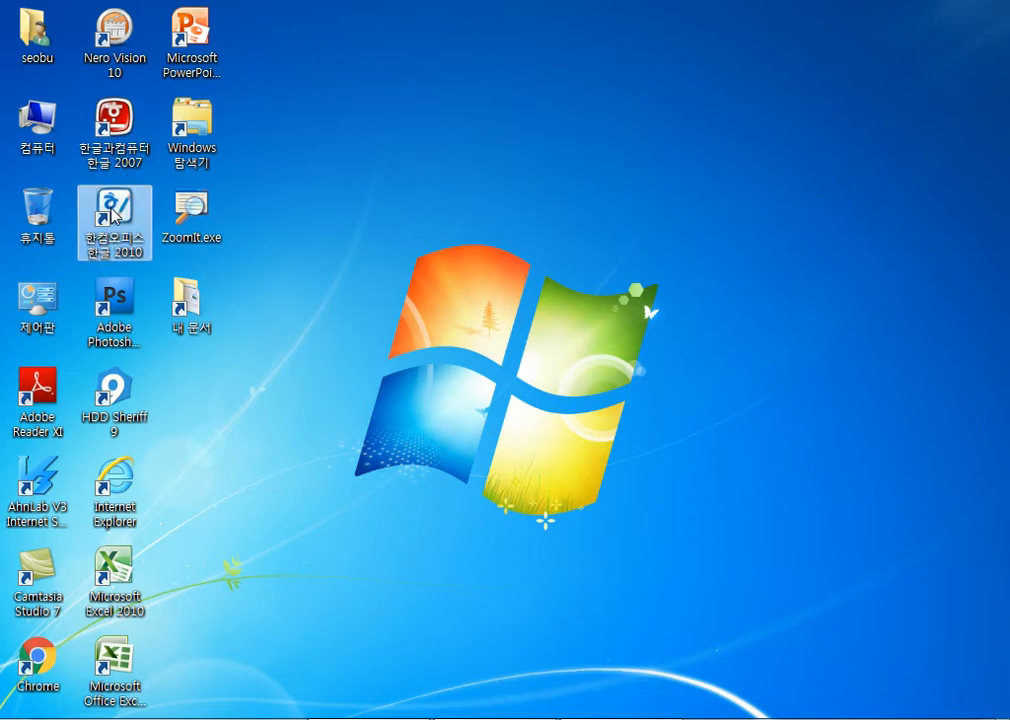
- Browse All Programs and expand the 한글과컴퓨터 and 한컴오피스 한글 2010 folders
{"action": "mouse_move", "coordinate": [110, 212]}
{"action": "left_mouse_down"}
{"action": "mouse_move", "coordinate": [53, 224]}
{"action": "mouse_move", "coordinate": [121, 215]}
{"action": "left_mouse_up"}
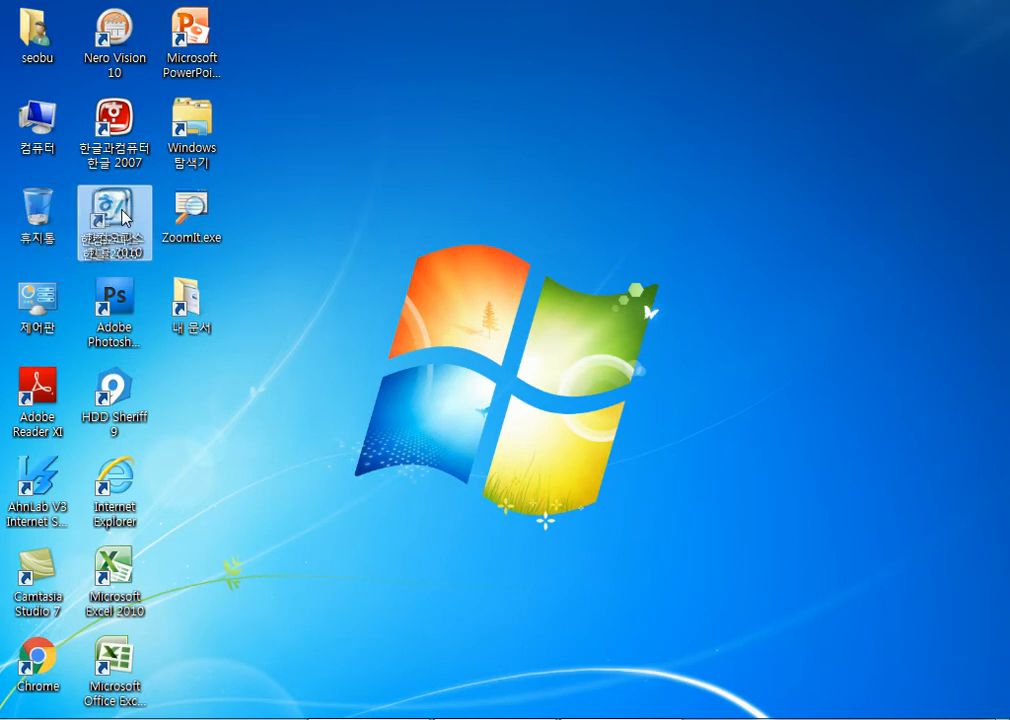
{"action": "left_click", "coordinate": [26, 718]}
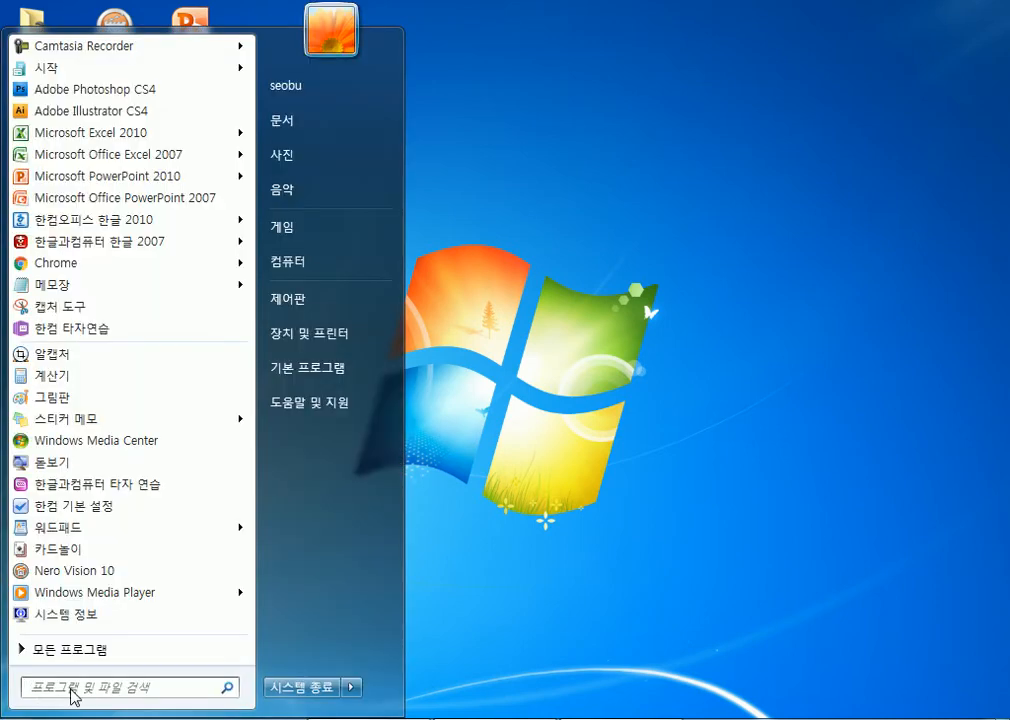
{"action": "left_click", "coordinate": [97, 647]}
{"action": "scroll", "coordinate": [117, 262], "scroll_direction": "down", "scroll_amount": 5}
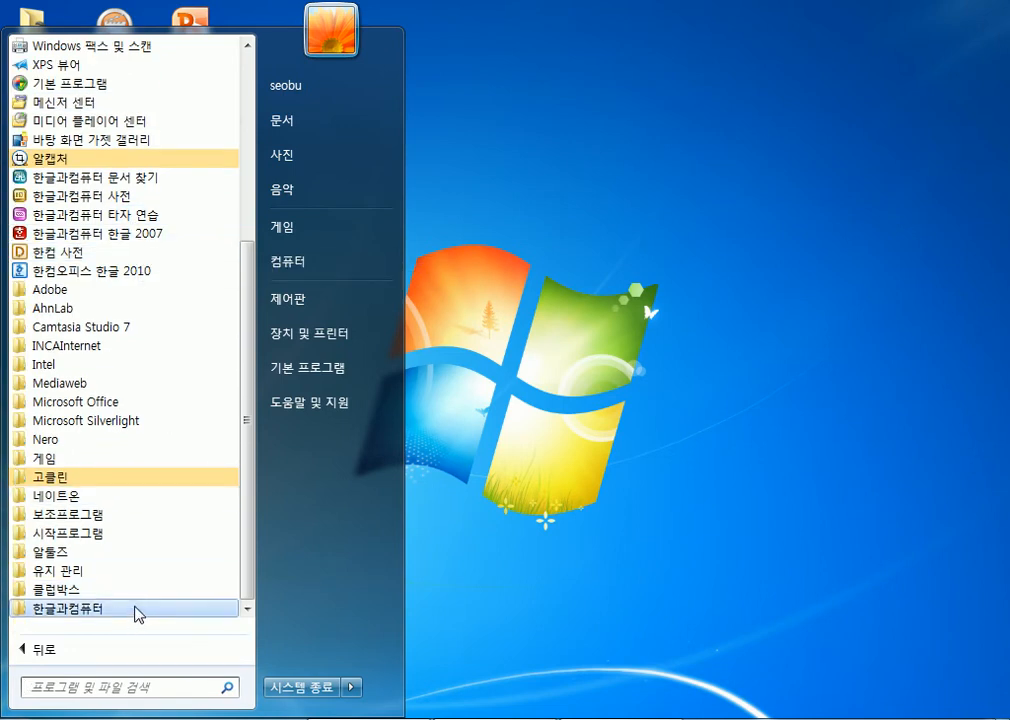
{"action": "left_click", "coordinate": [139, 611]}
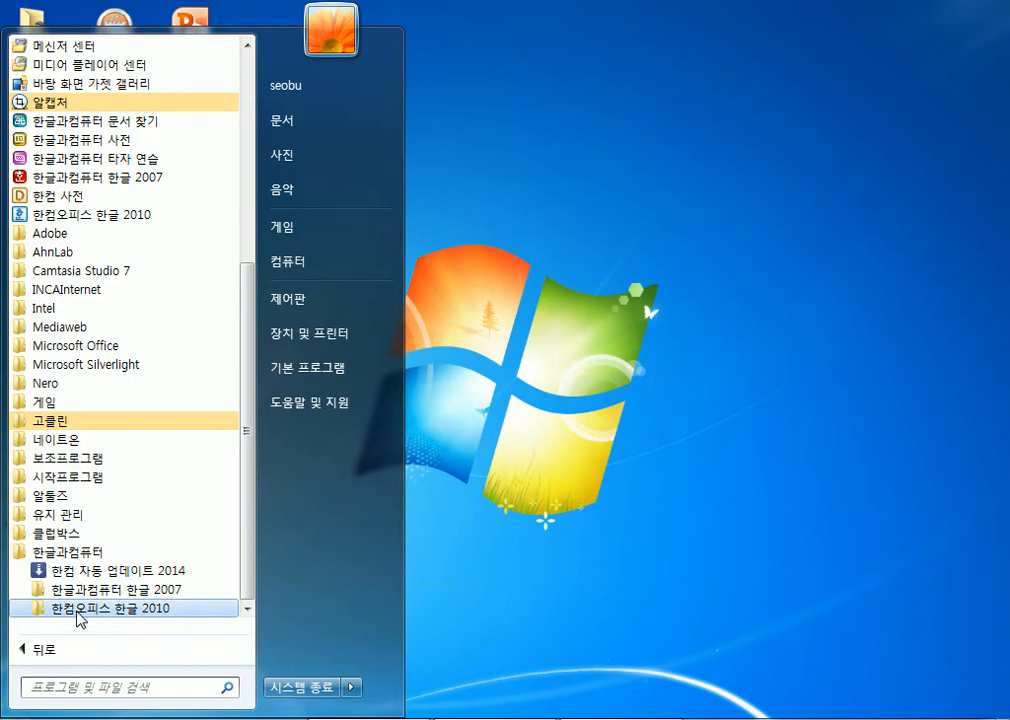
{"action": "left_click", "coordinate": [78, 612]}
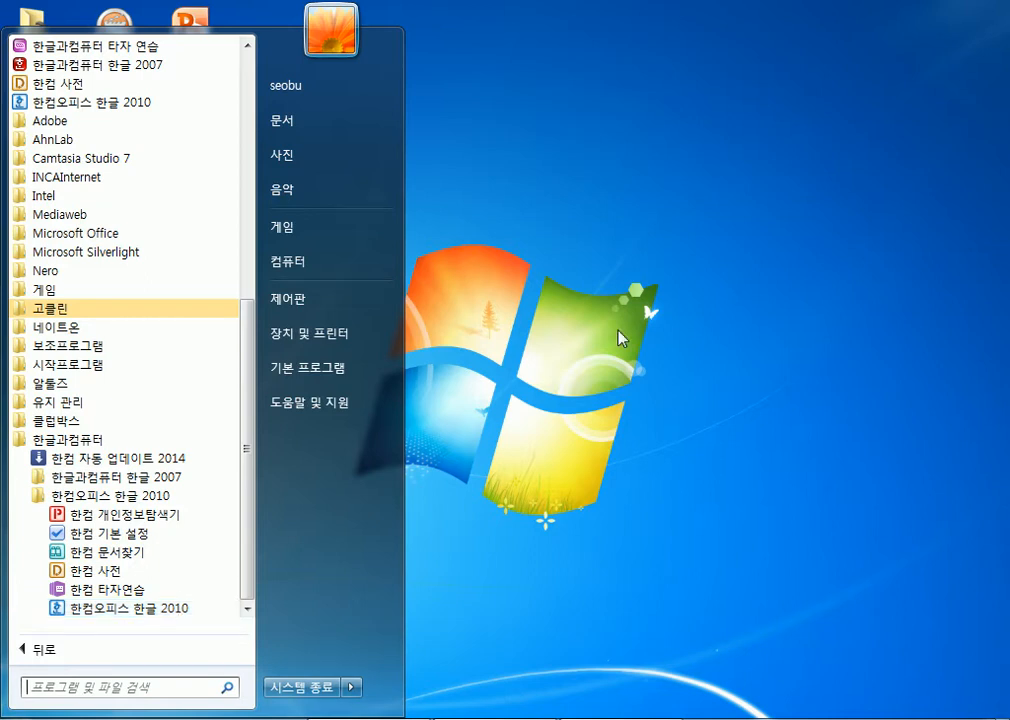
- Close the menu, select the Hangul 2010 desktop shortcut, and reopen the Start menu
{"action": "left_click", "coordinate": [618, 338]}
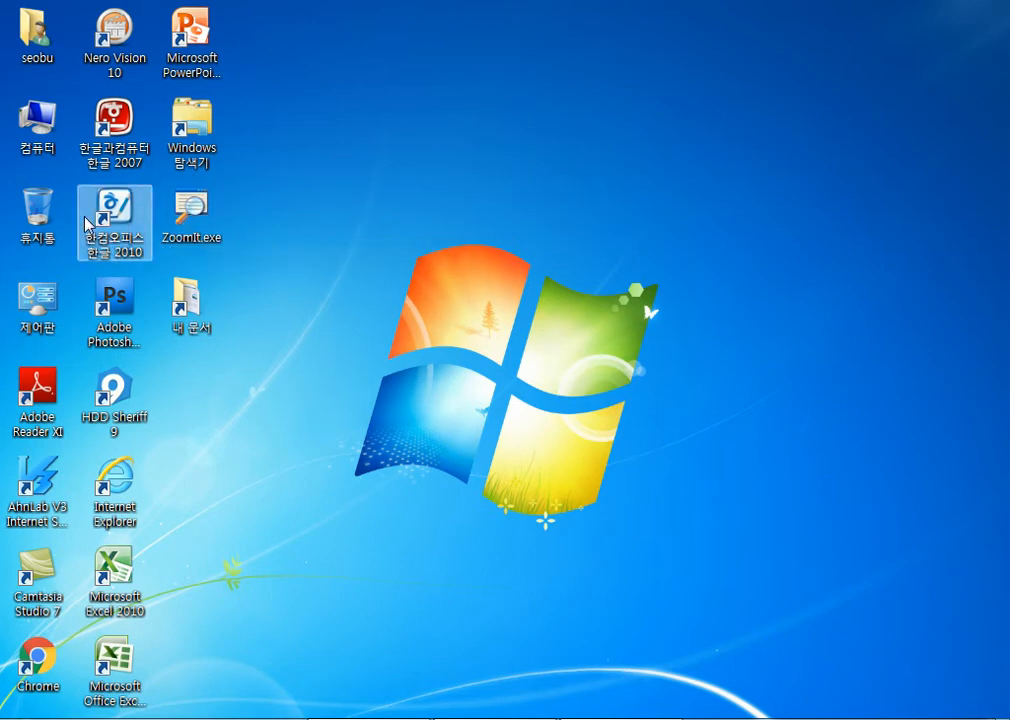
{"action": "left_click", "coordinate": [127, 217]}
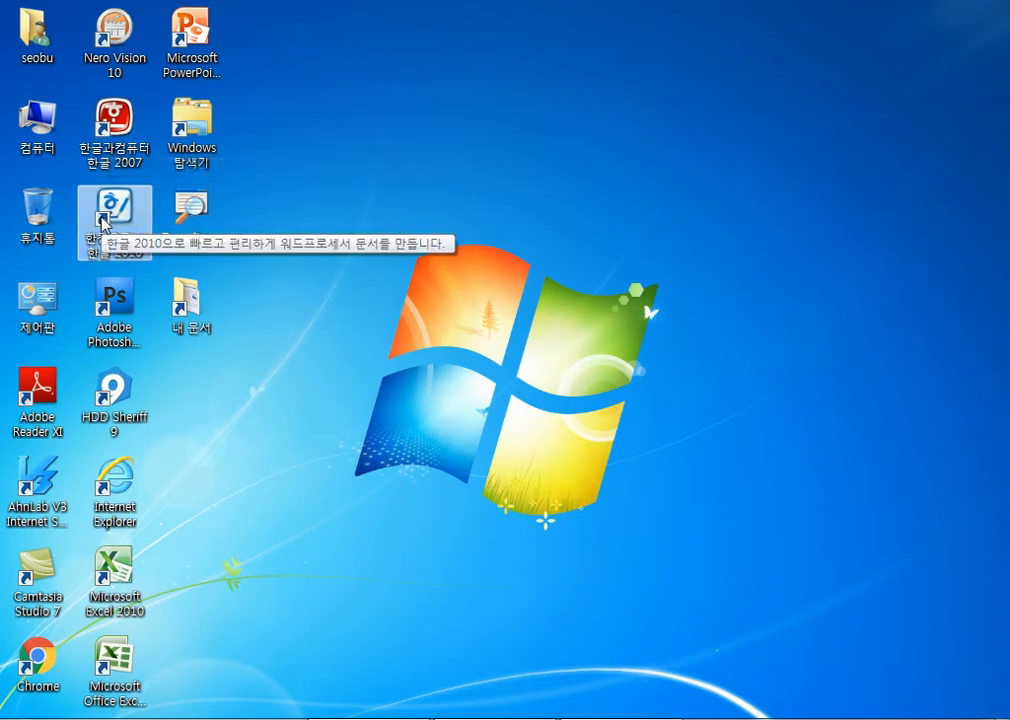
{"action": "key", "text": "super"}
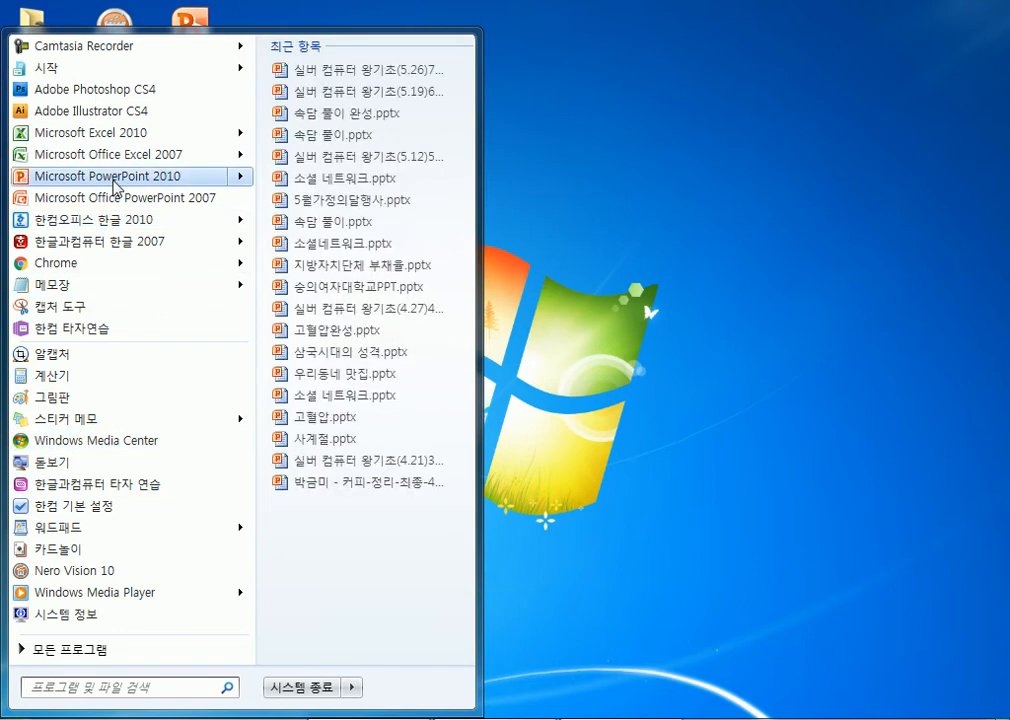
- Show Hangul 2010's recent documents and right-click its Start menu entry for options
{"action": "mouse_move", "coordinate": [114, 223]}
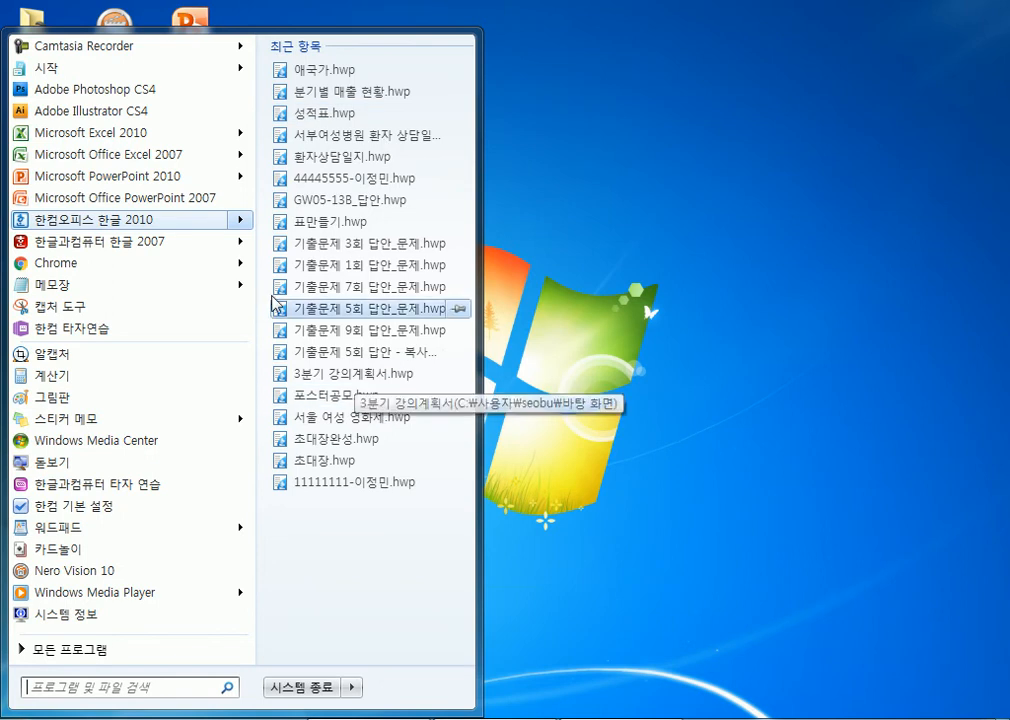
{"action": "right_click", "coordinate": [199, 221]}
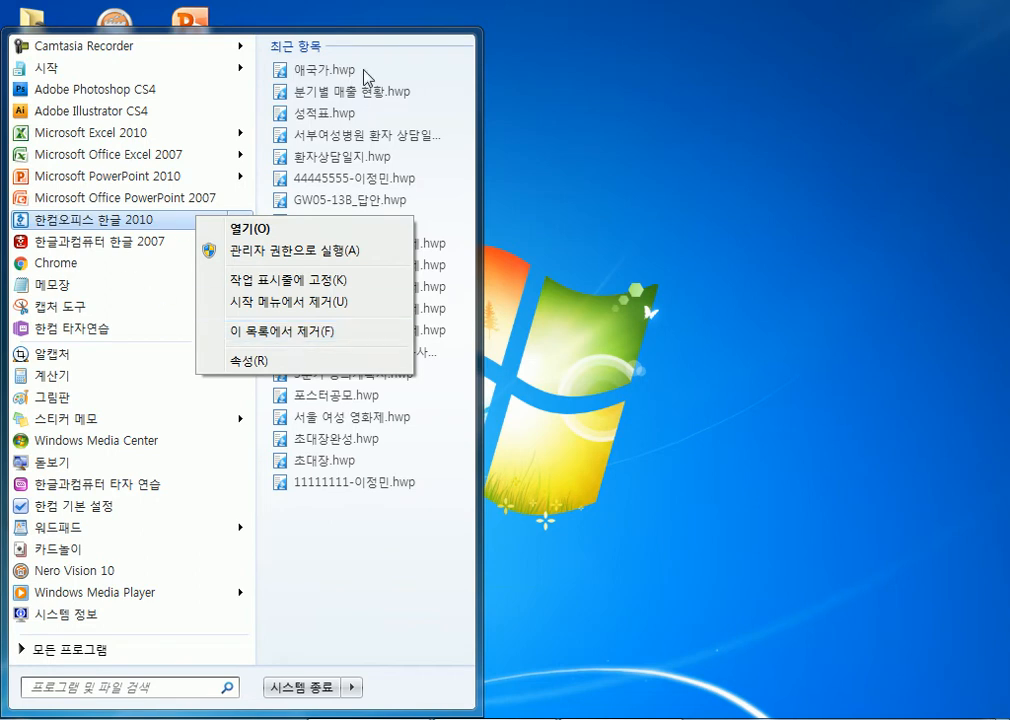
- Open and close a fresh Hangul 2010 window, then remove 애국가.hwp from the recent-files list
{"action": "left_click", "coordinate": [142, 219]}
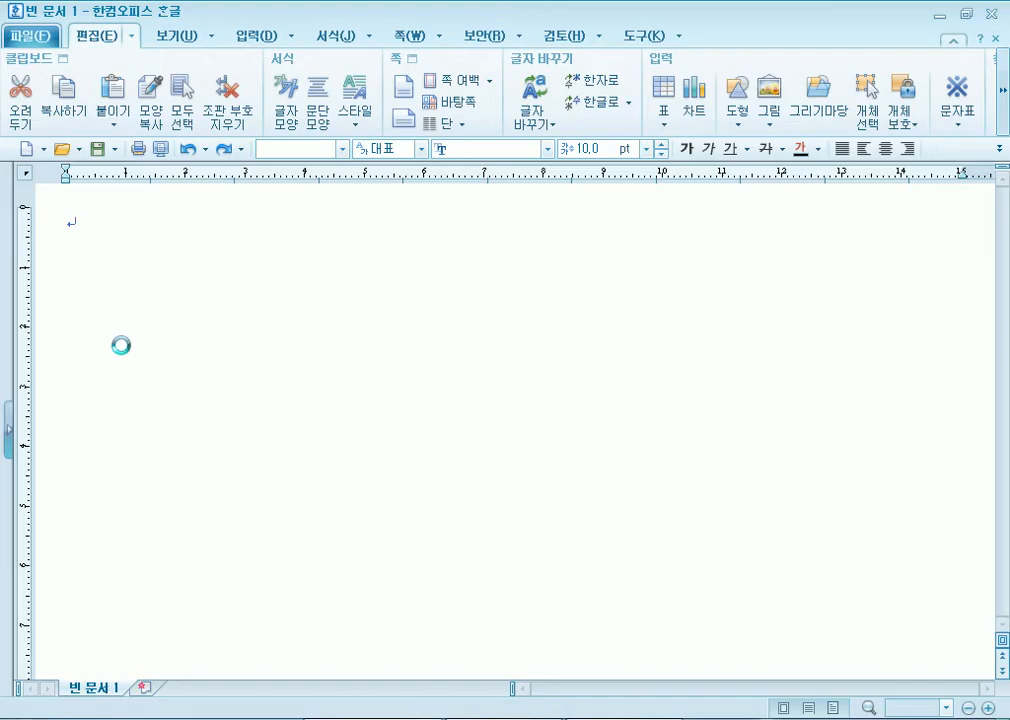
{"action": "left_click", "coordinate": [986, 12]}
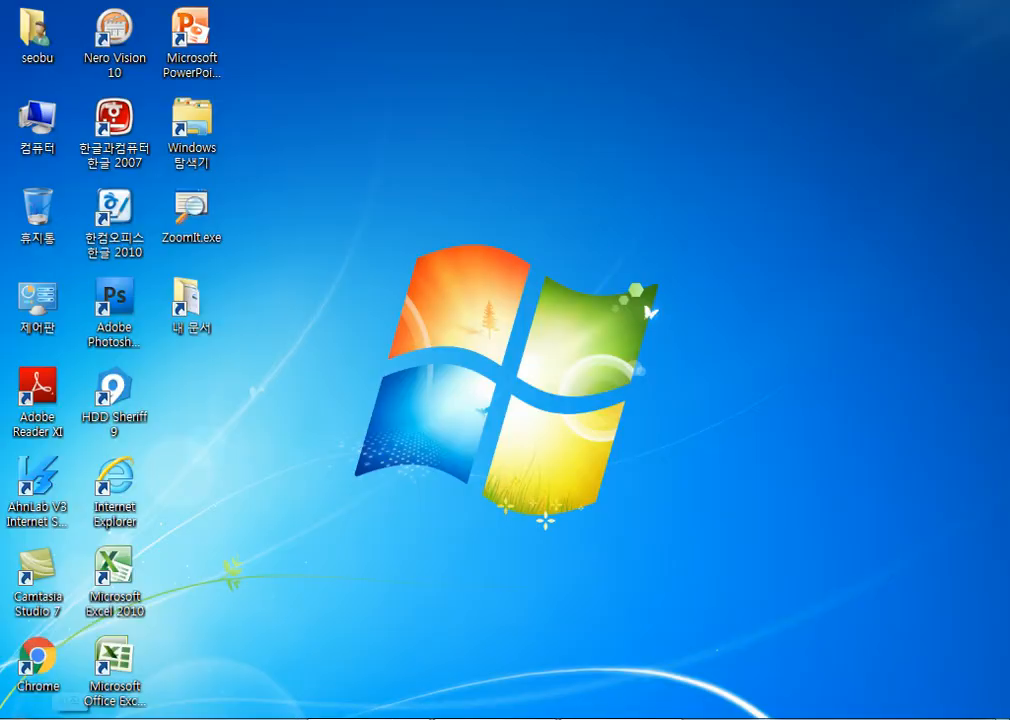
{"action": "key", "text": "super"}
{"action": "mouse_move", "coordinate": [174, 222]}
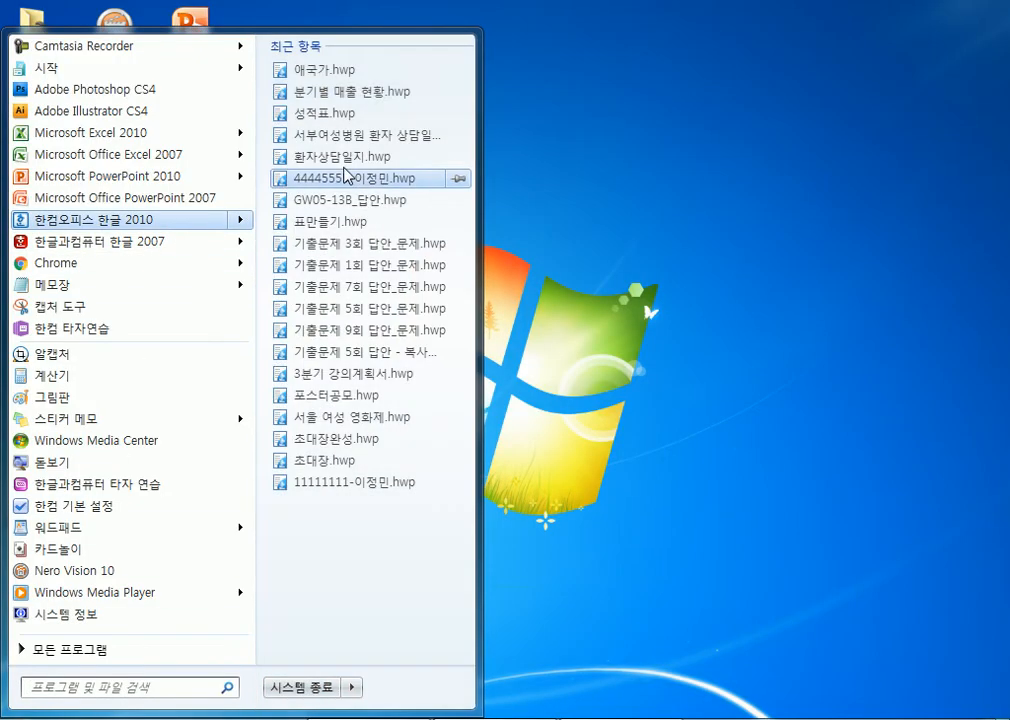
{"action": "right_click", "coordinate": [374, 80]}
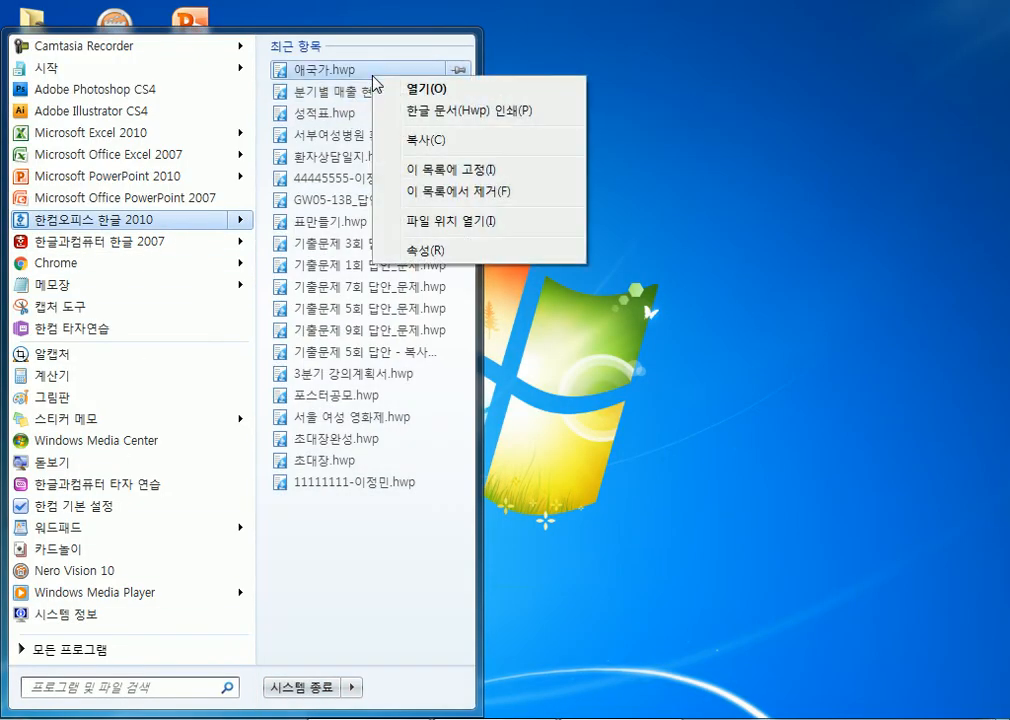
{"action": "left_click", "coordinate": [468, 207]}
- Remove 분기별 매출 현황.hwp and one more document from the recent list, then close the Start menu
{"action": "right_click", "coordinate": [370, 80]}
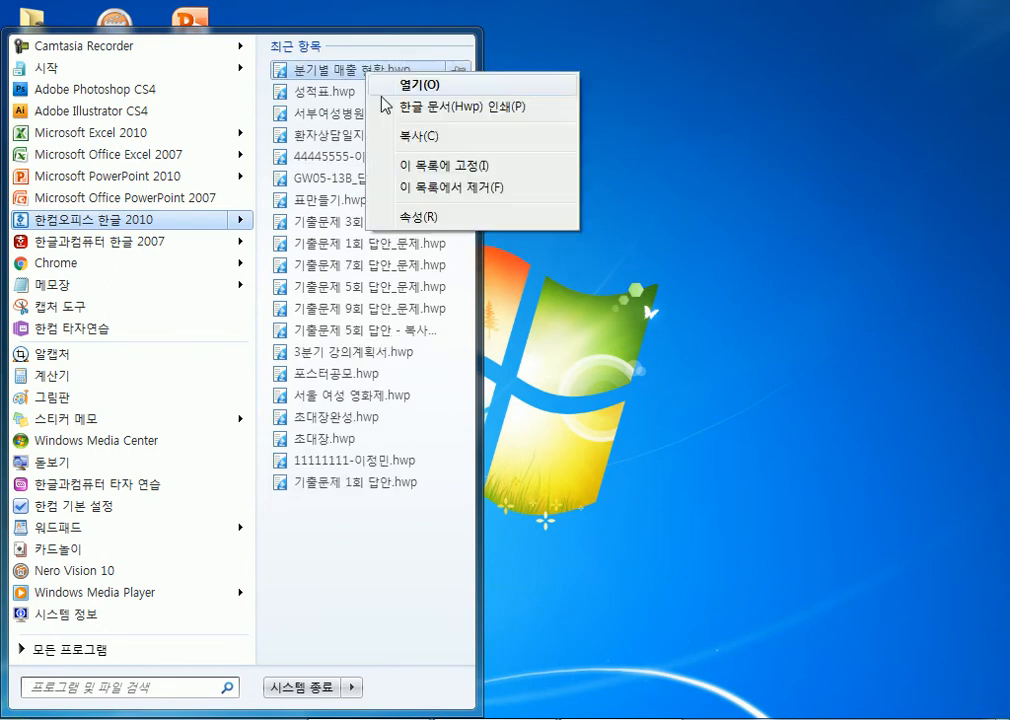
{"action": "left_click", "coordinate": [413, 190]}
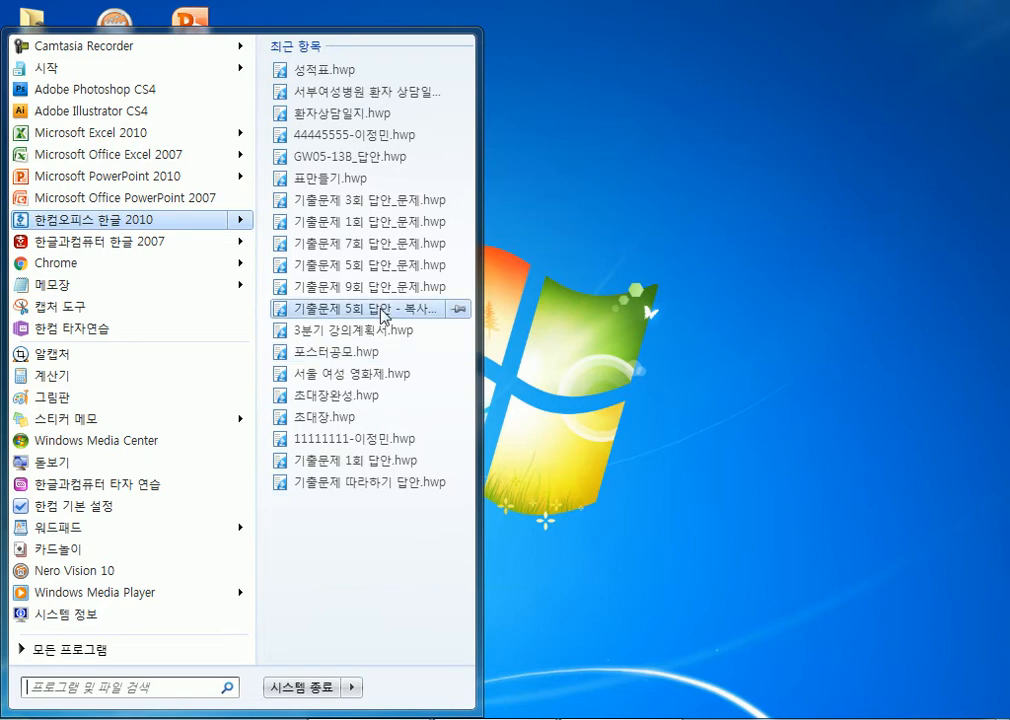
{"action": "right_click", "coordinate": [352, 134]}
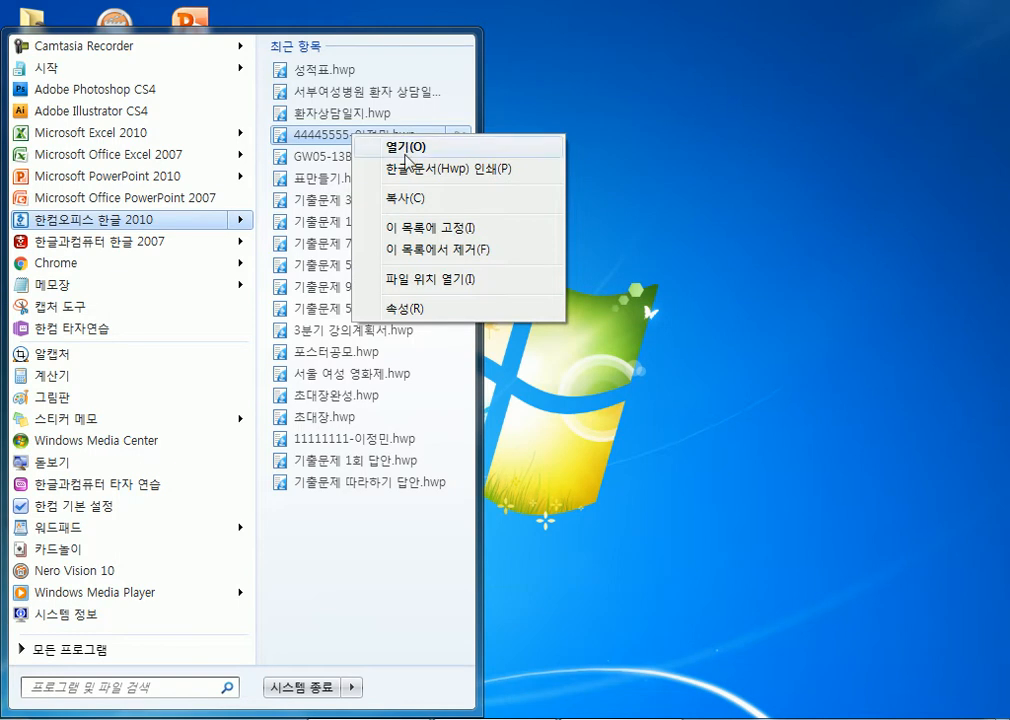
{"action": "left_click", "coordinate": [432, 250]}
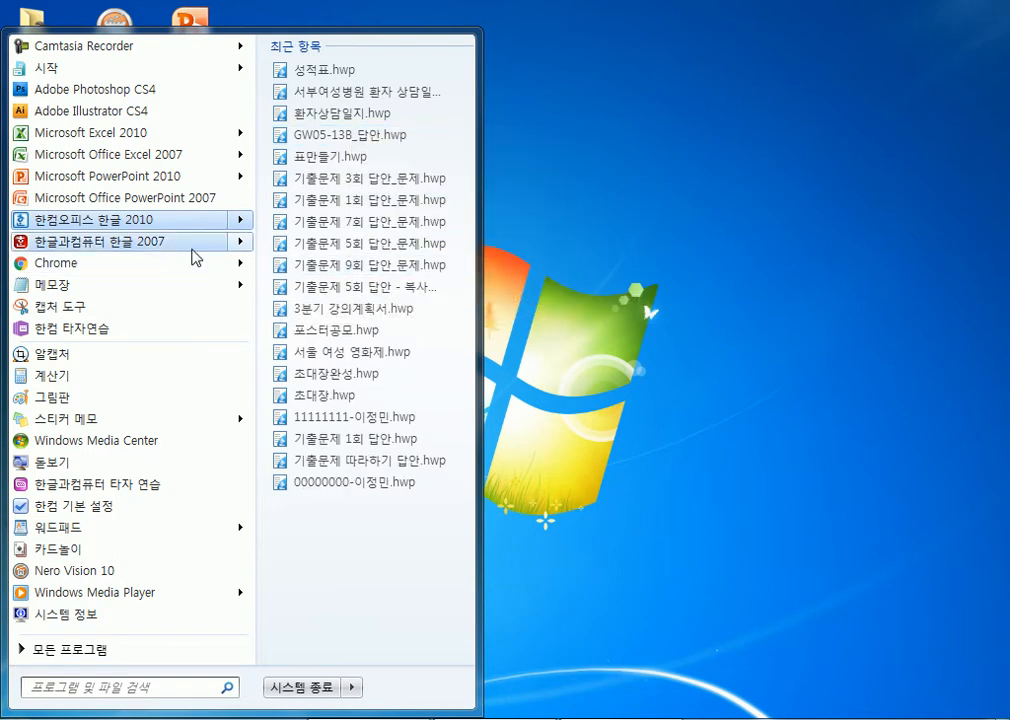
{"action": "mouse_move", "coordinate": [193, 257]}
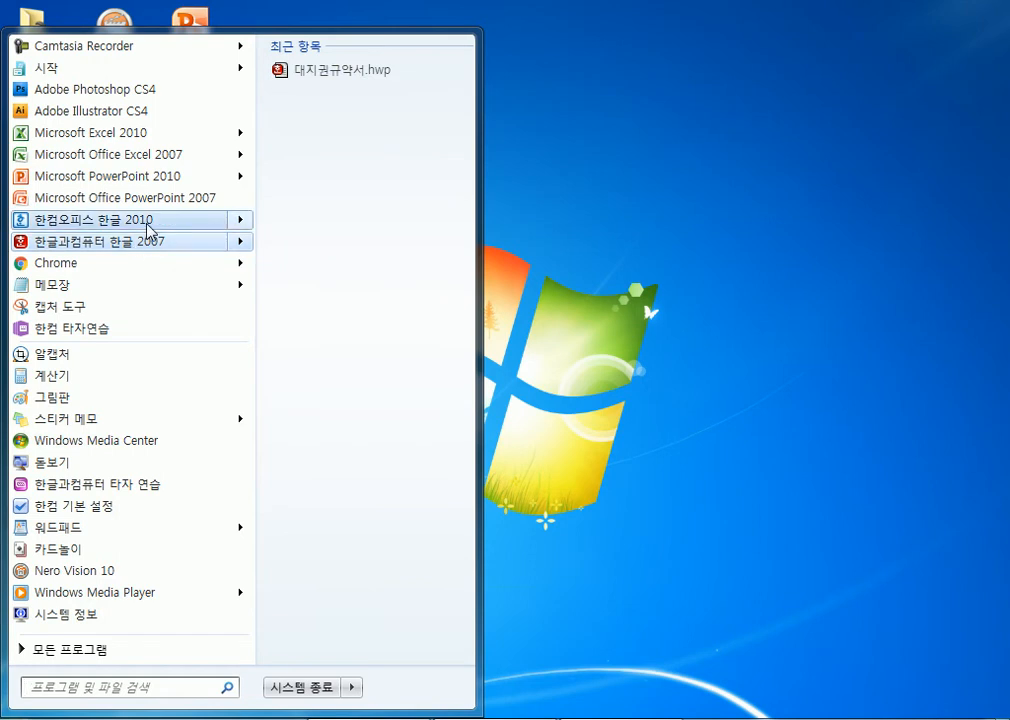
{"action": "mouse_move", "coordinate": [149, 228]}
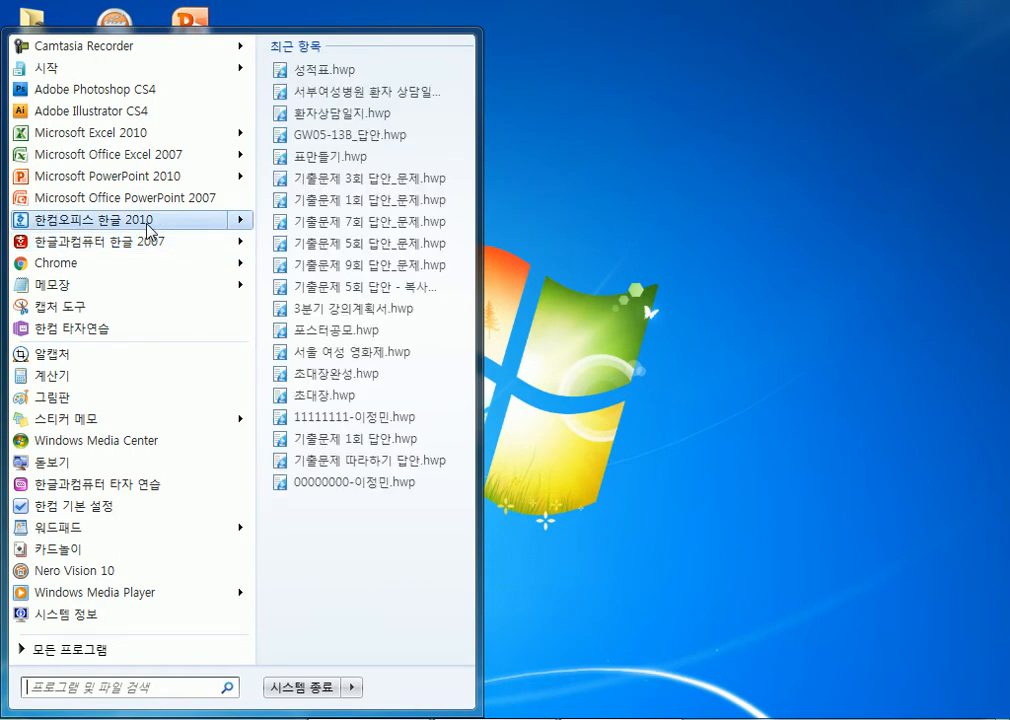
{"action": "left_click", "coordinate": [708, 234]}
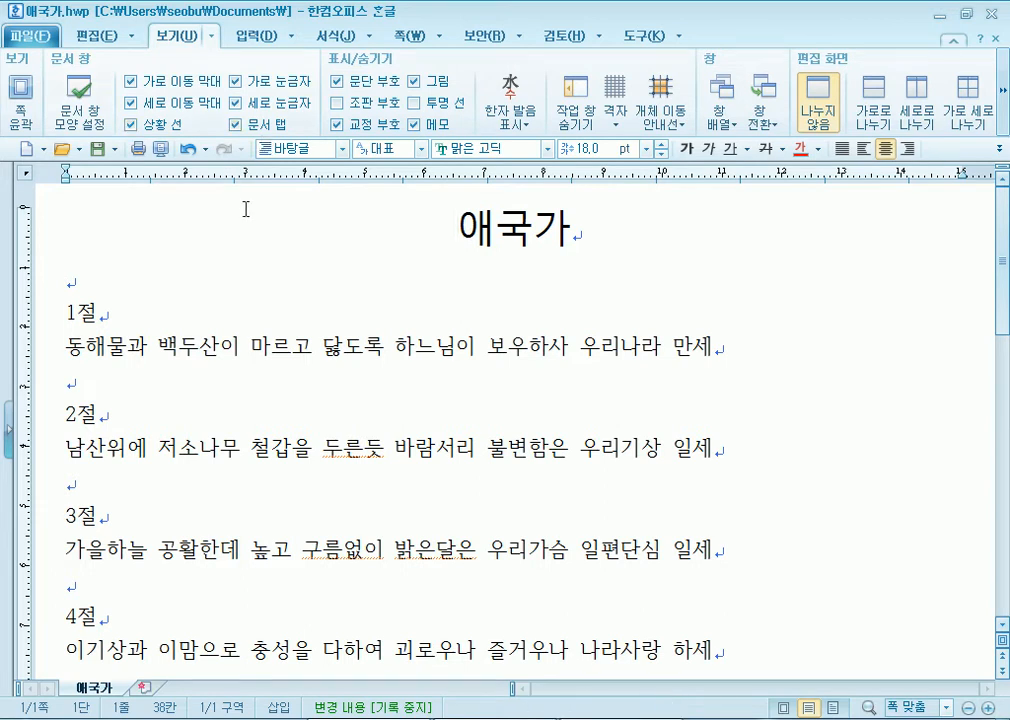
- Place the cursor on the blank line below the lyrics and set the font size to 112 pt
{"action": "scroll", "coordinate": [250, 284], "scroll_direction": "down", "scroll_amount": 7}
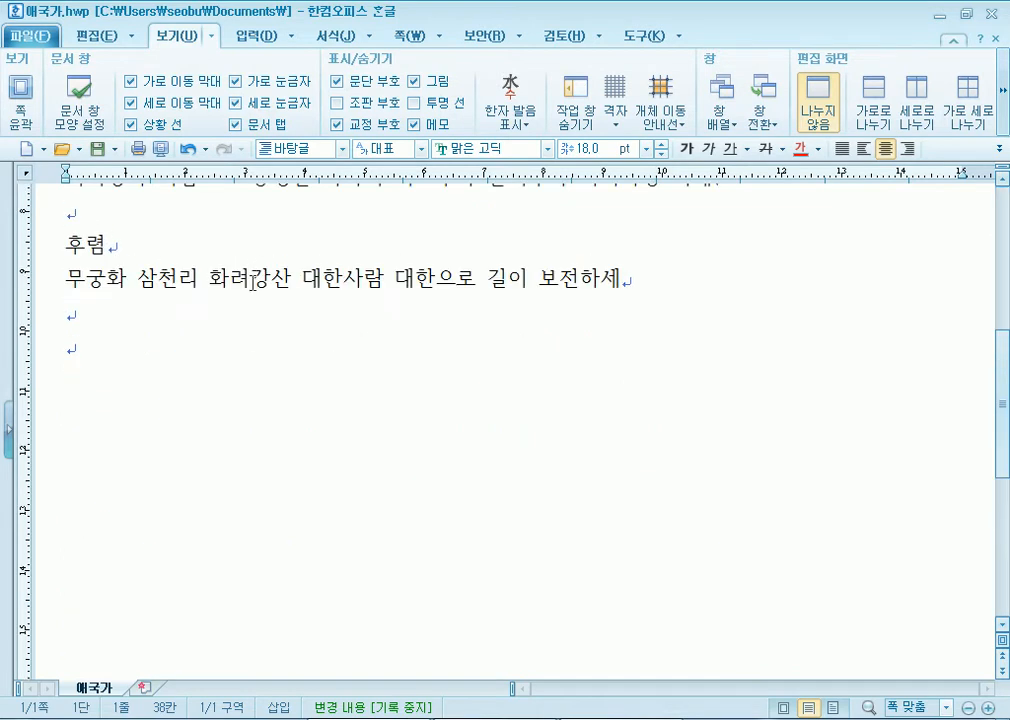
{"action": "left_click", "coordinate": [229, 326]}
{"action": "scroll", "coordinate": [234, 324], "scroll_direction": "up", "scroll_amount": 2}
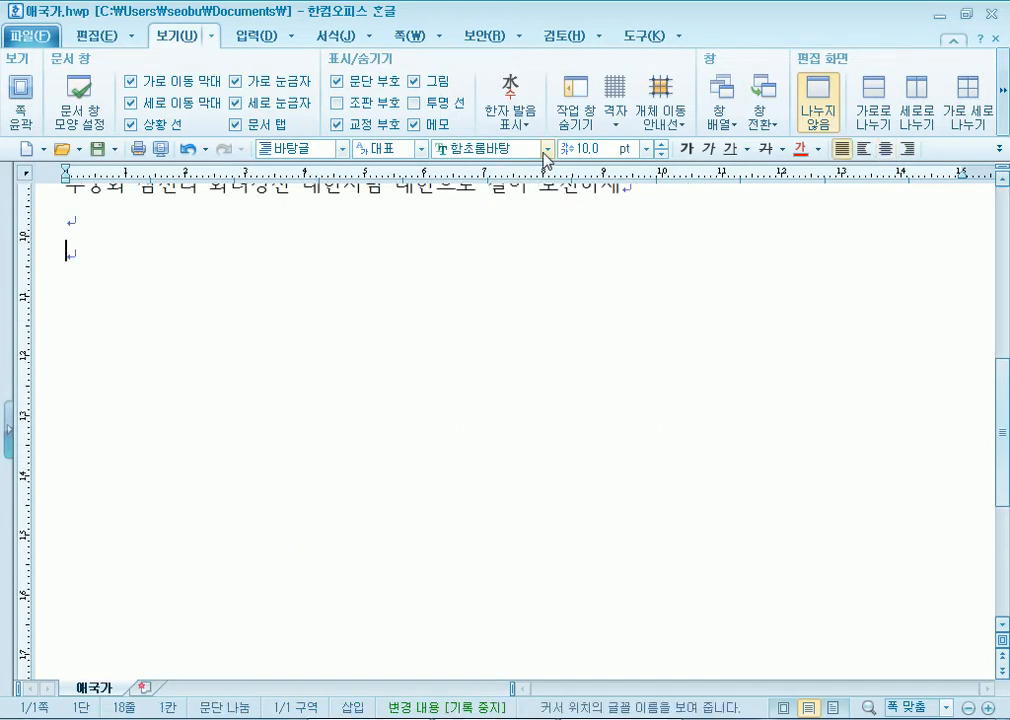
{"action": "left_click", "coordinate": [647, 149]}
{"action": "left_click", "coordinate": [600, 388]}
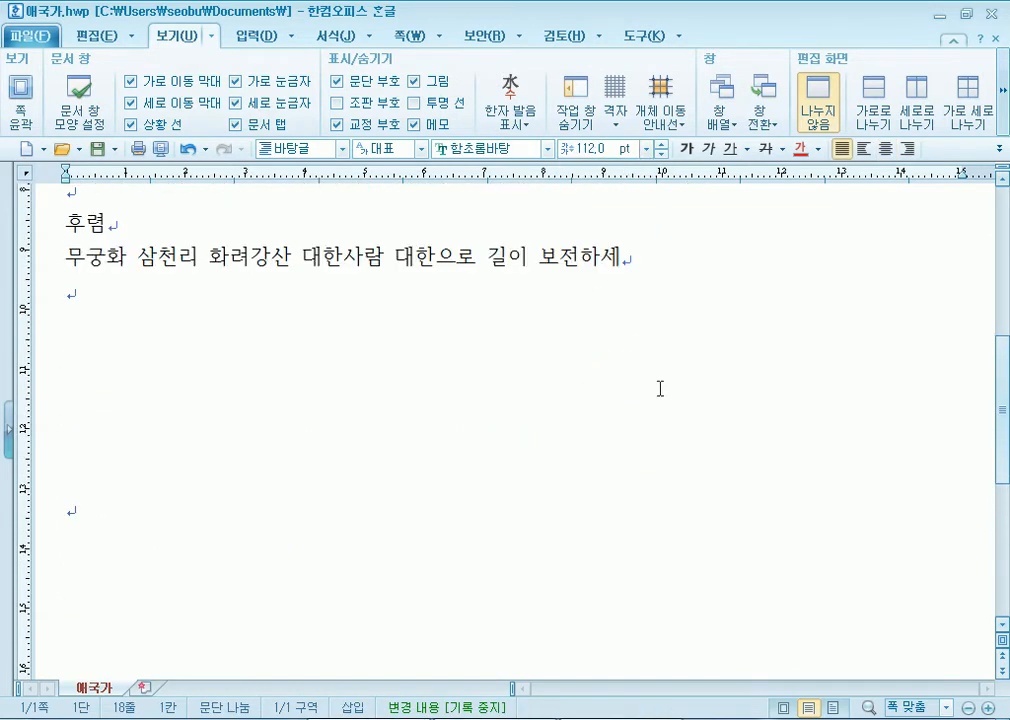
- Type 흔글 at 112 pt, delete both large characters, and begin the archaic syllable instead
{"action": "scroll", "coordinate": [680, 370], "scroll_direction": "down", "scroll_amount": 2}
{"action": "type", "text": "흔"}
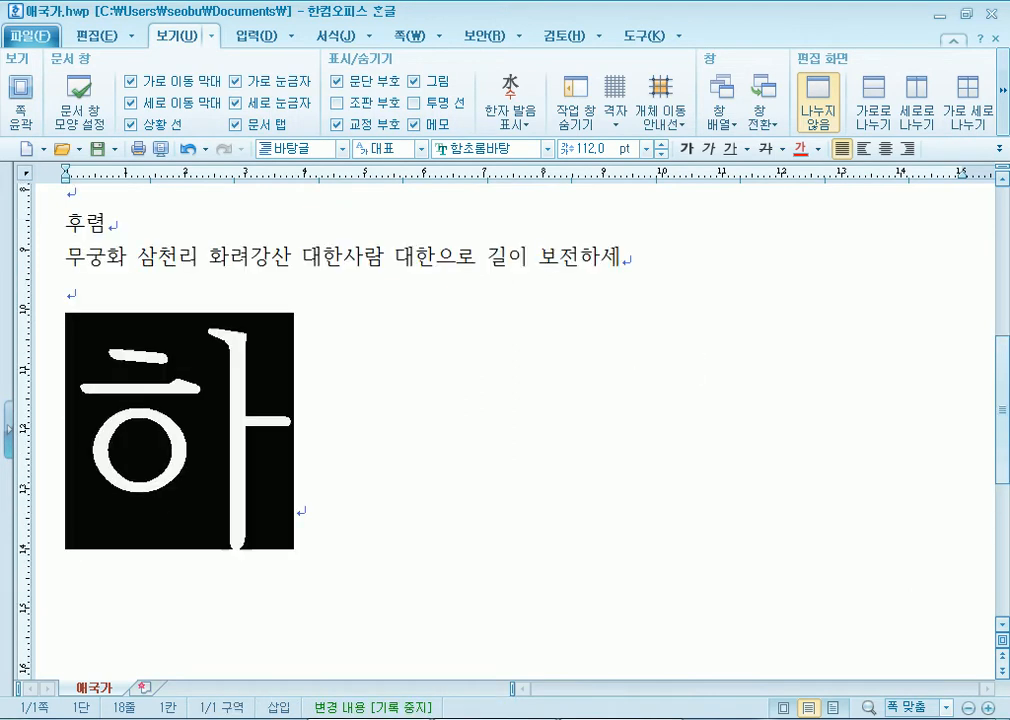
{"action": "type", "text": "글"}
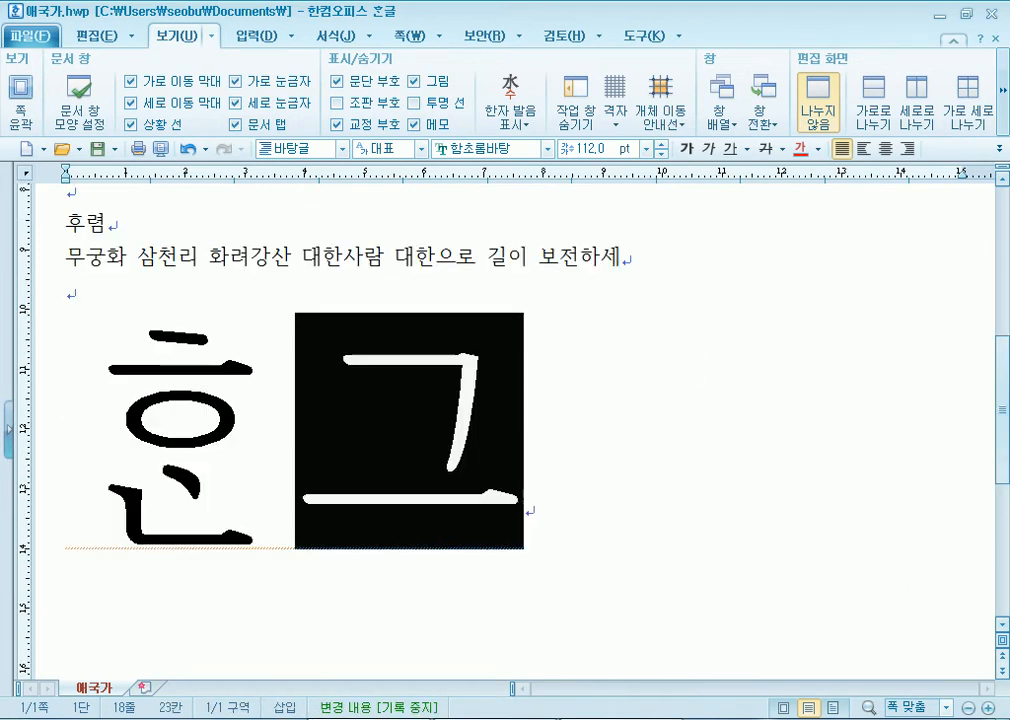
{"action": "left_click", "coordinate": [298, 408]}
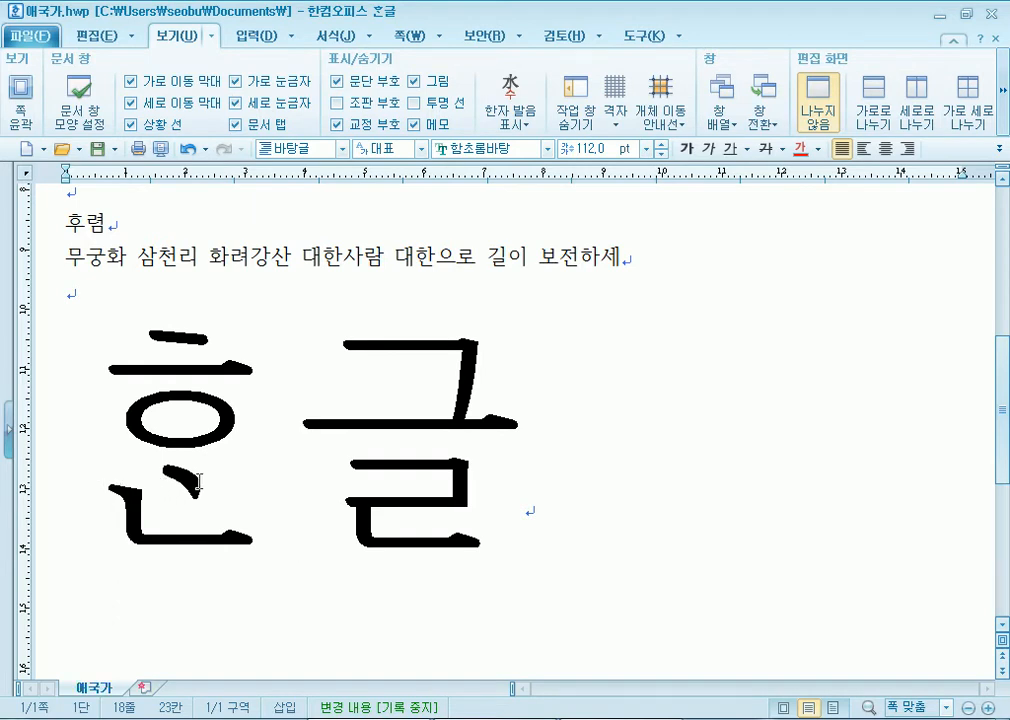
{"action": "left_click", "coordinate": [113, 456]}
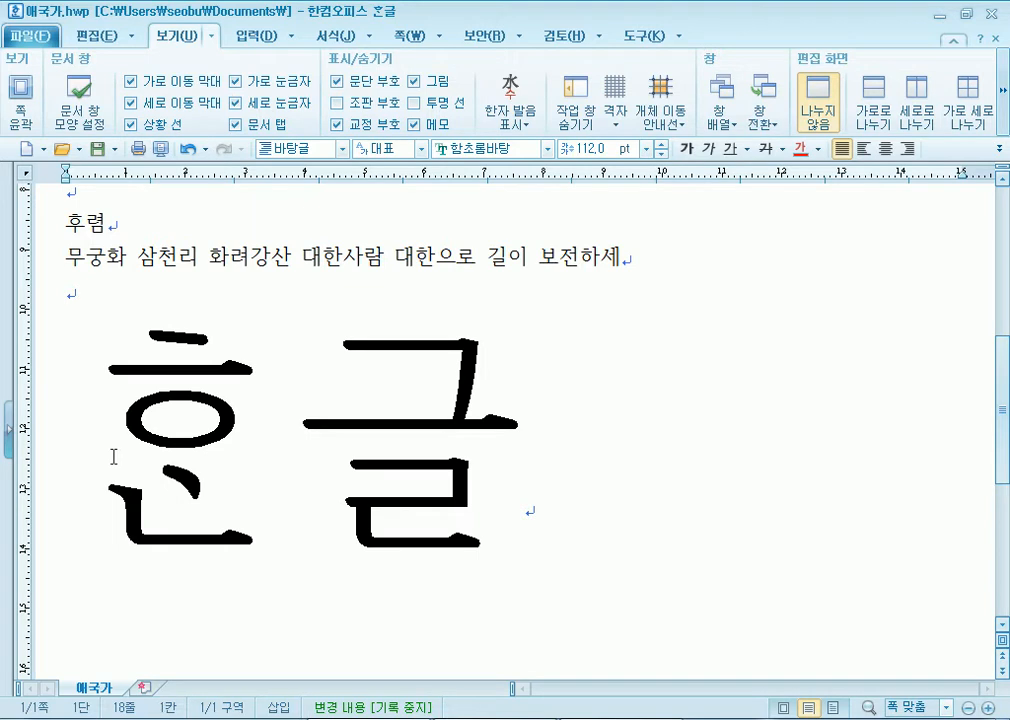
{"action": "left_click", "coordinate": [273, 453]}
{"action": "key", "text": "BackSpace"}
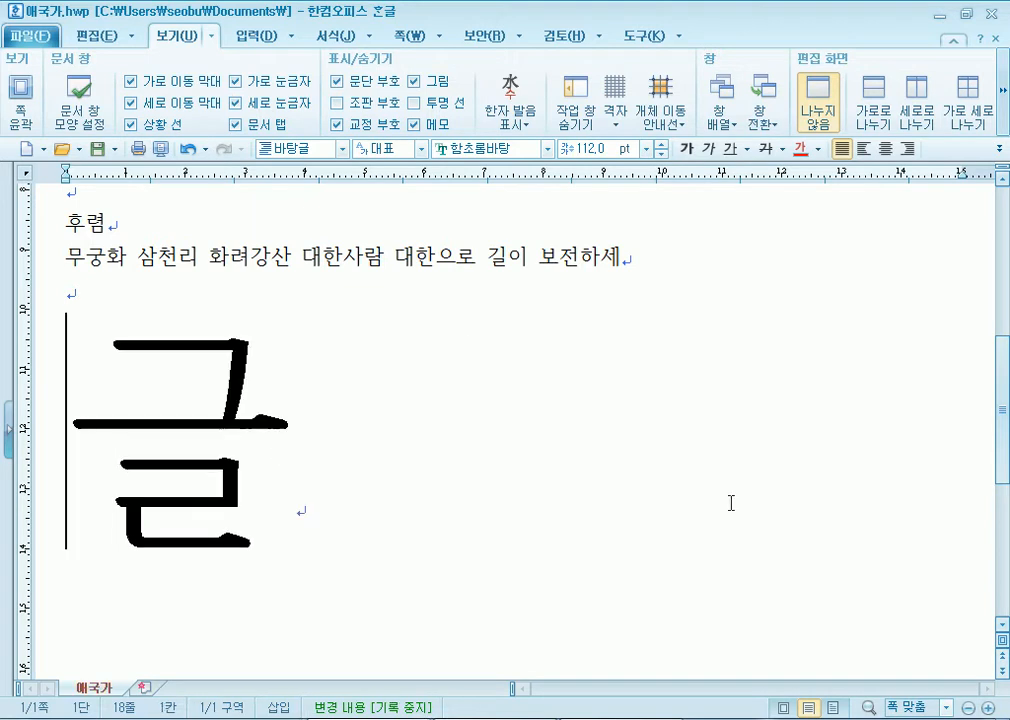
{"action": "key", "text": "Delete"}
{"action": "key", "text": "ctrl+v"}
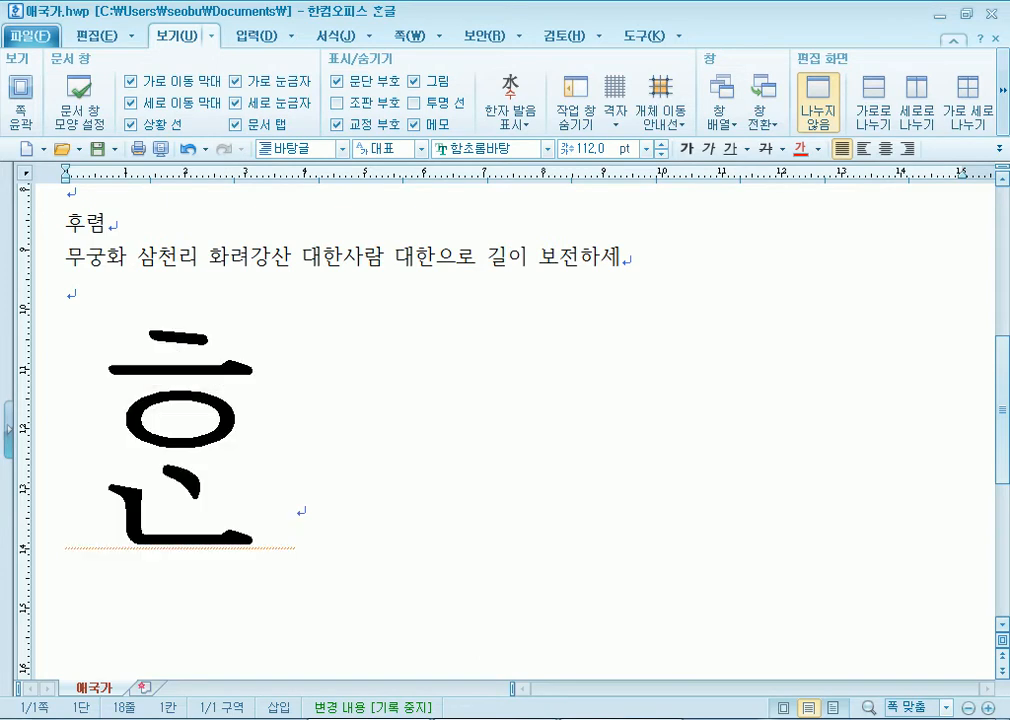
- Type ᄂᆞᄅᆞᆺ말ᄊᆞ미, cut it back to the first syllable, and add a second ᄒᆞᆫ
{"action": "type", "text": "ᄂᆞ"}
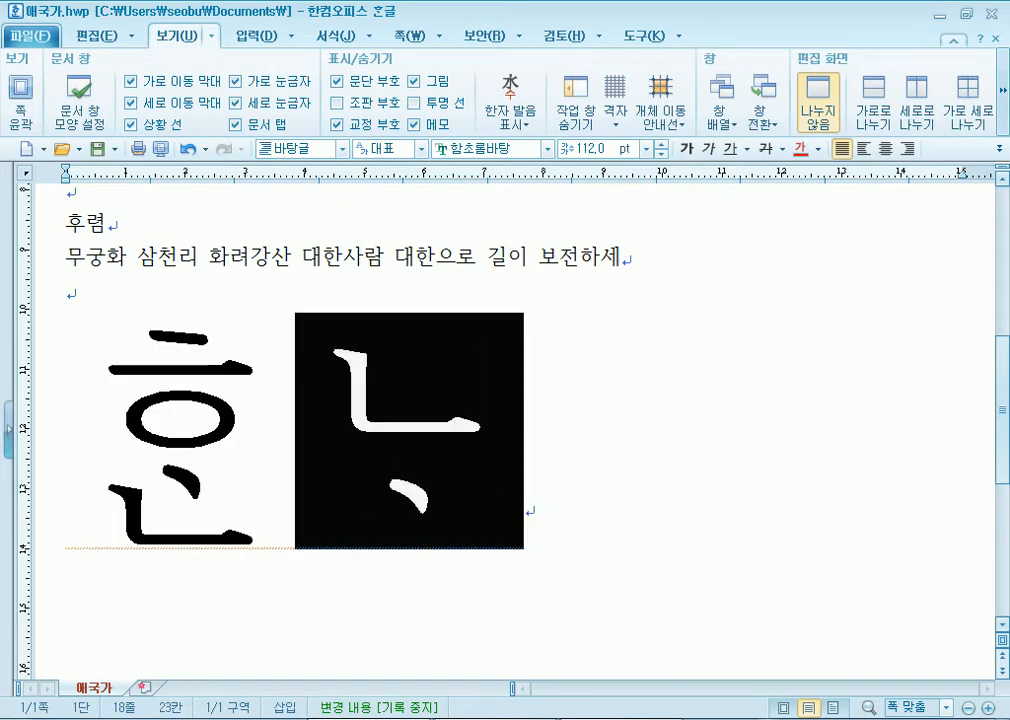
{"action": "type", "text": "ᄅᆞᆺ말ᄊᆞ"}
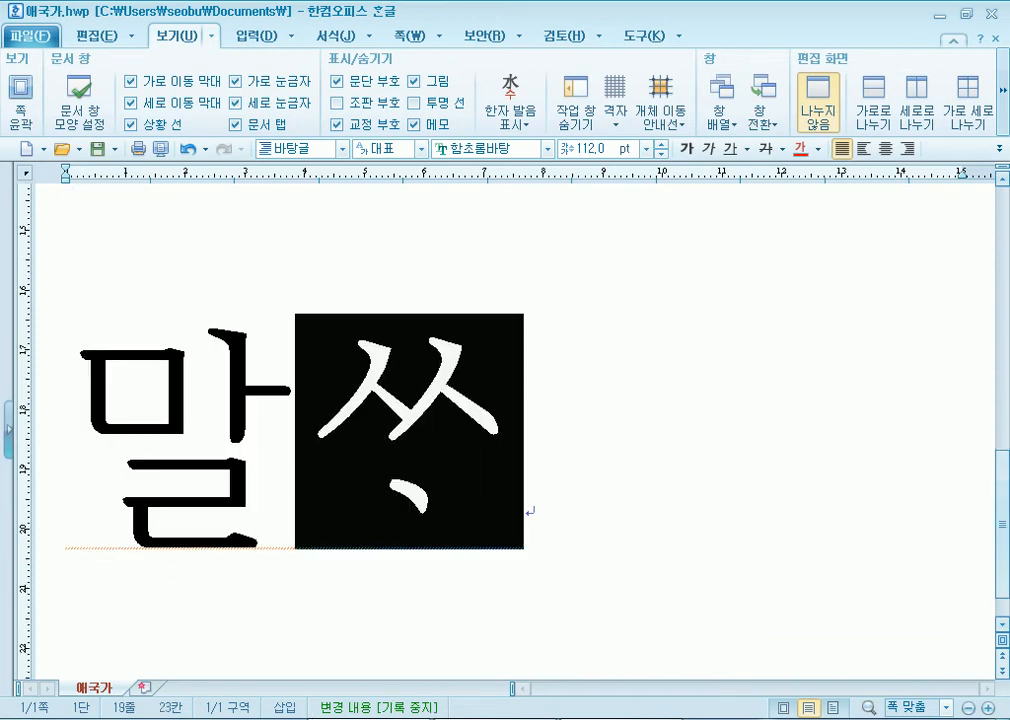
{"action": "type", "text": "미"}
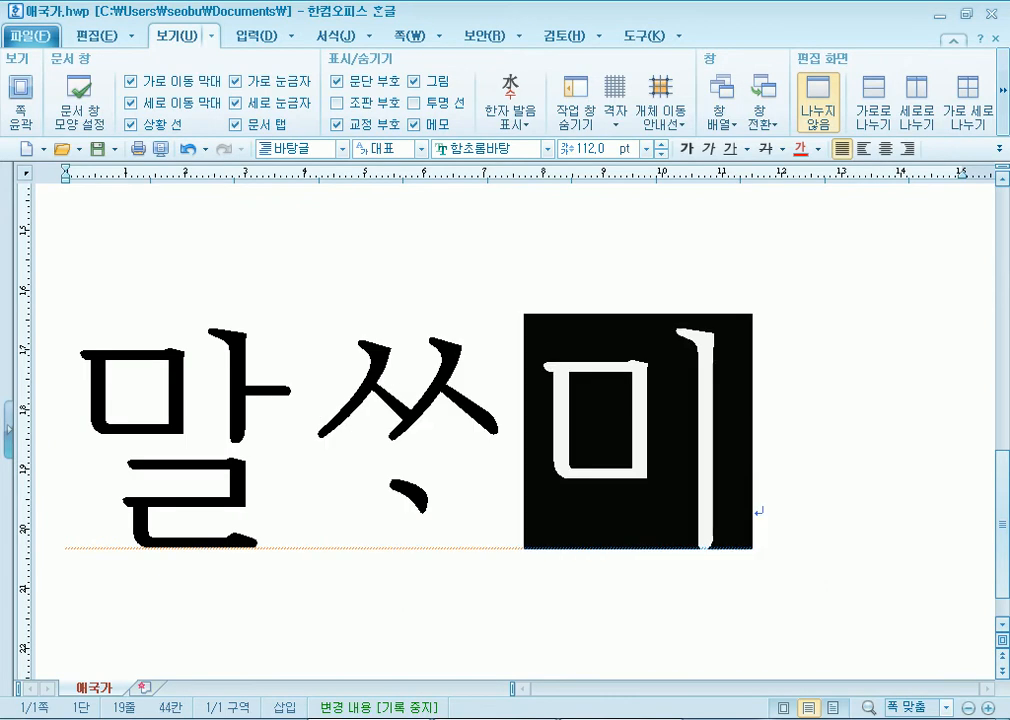
{"action": "scroll", "coordinate": [586, 462], "scroll_direction": "up", "scroll_amount": 3}
{"action": "scroll", "coordinate": [683, 424], "scroll_direction": "up", "scroll_amount": 2}
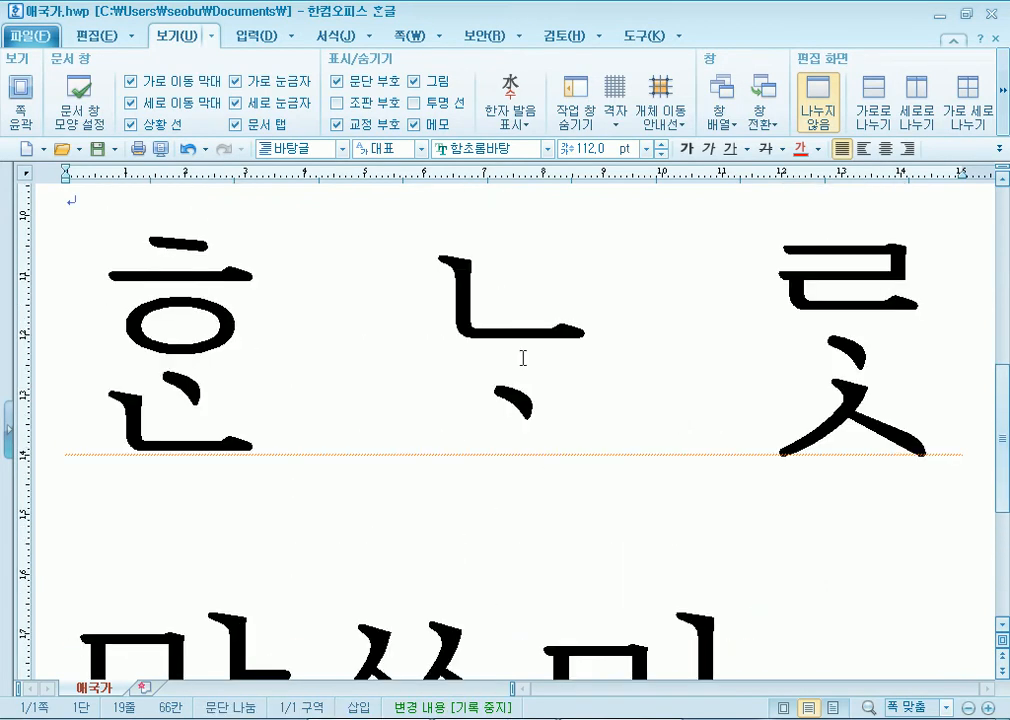
{"action": "scroll", "coordinate": [462, 372], "scroll_direction": "up", "scroll_amount": 2}
{"action": "left_click", "coordinate": [468, 372]}
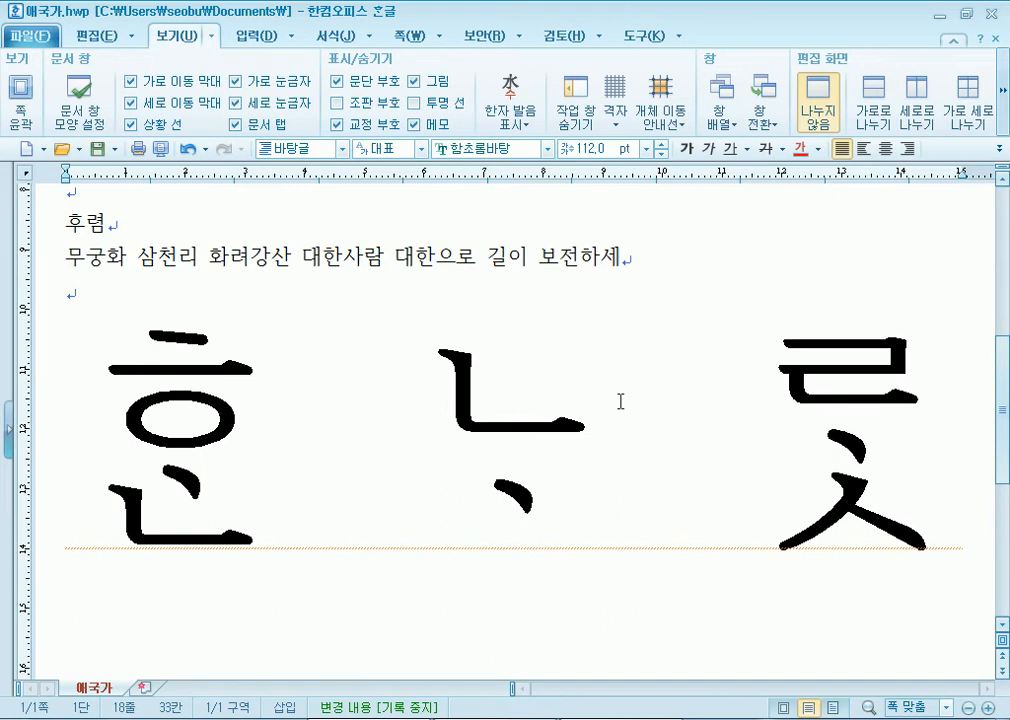
{"action": "key", "text": "Delete"}
{"action": "key", "text": "Delete"}
{"action": "key", "text": "Delete"}
{"action": "key", "text": "Delete"}
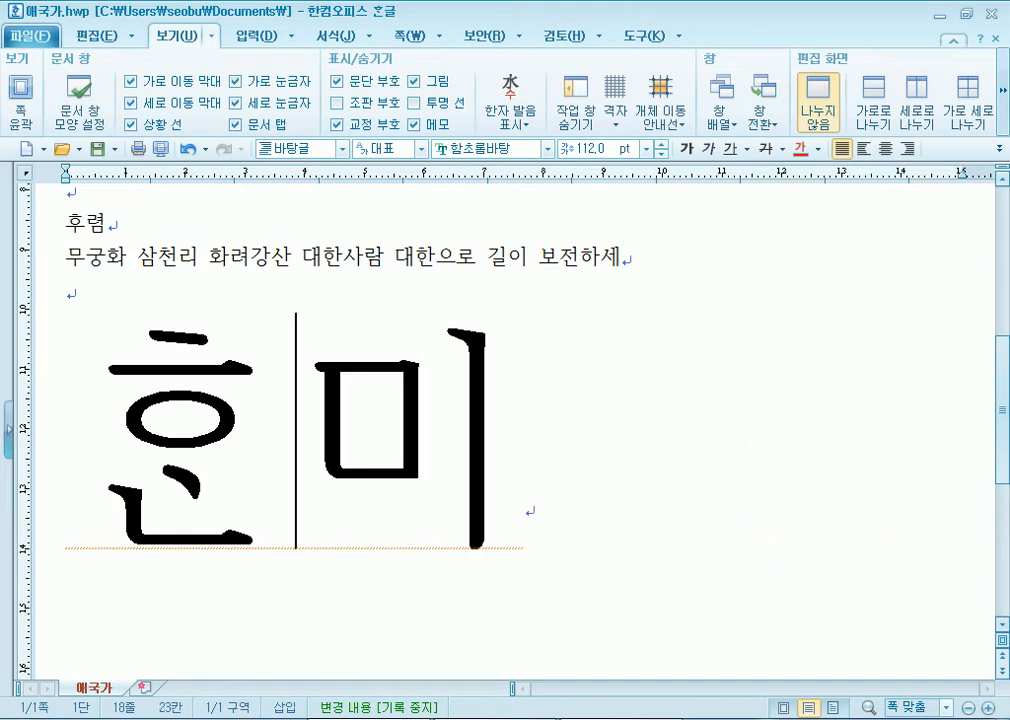
{"action": "type", "text": "ᄒᆞ"}
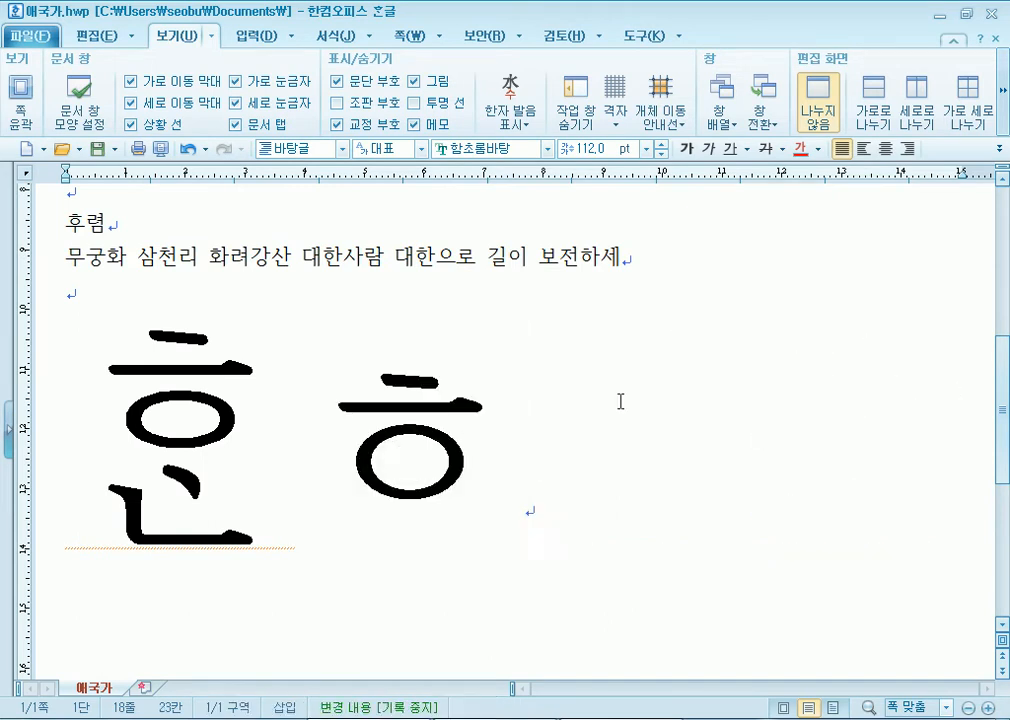
{"action": "type", "text": "ㄴ"}
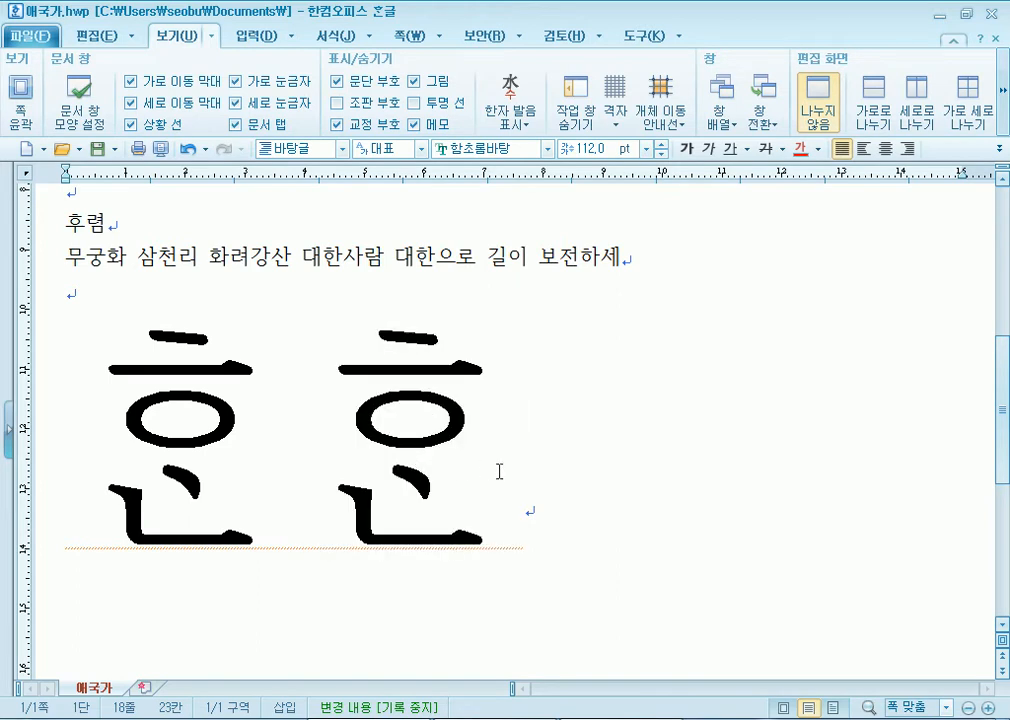
{"action": "left_click", "coordinate": [541, 500]}
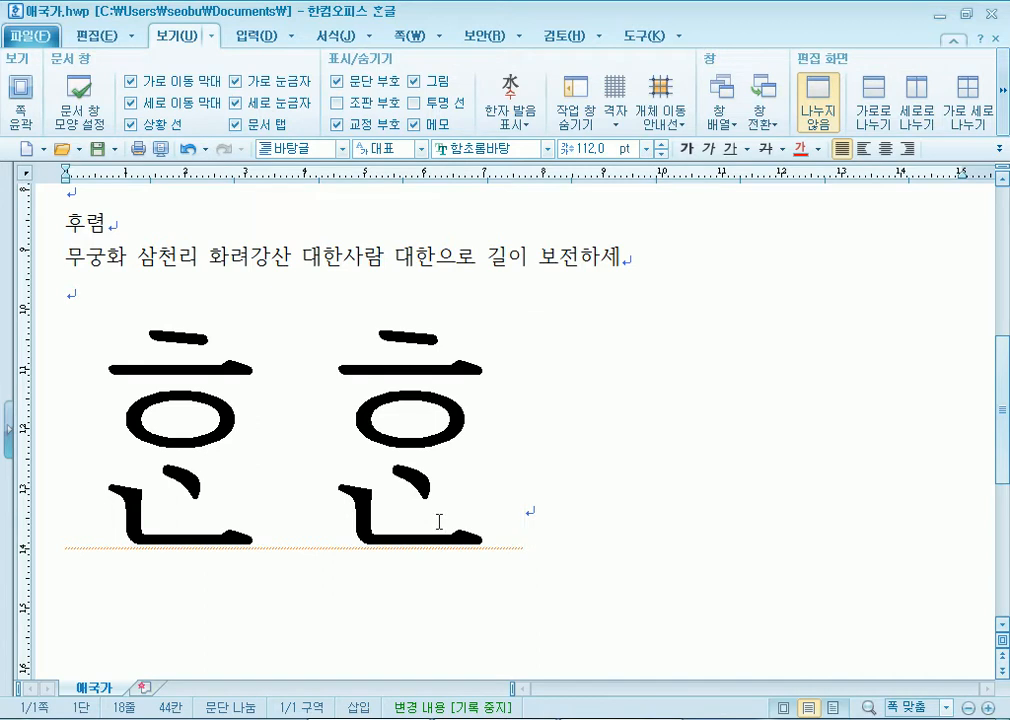
- Delete both giant ᄒᆞᆫ syllables, undo the line removals, and move to the line under the title
{"action": "key", "text": "BackSpace"}
{"action": "key", "text": "BackSpace"}
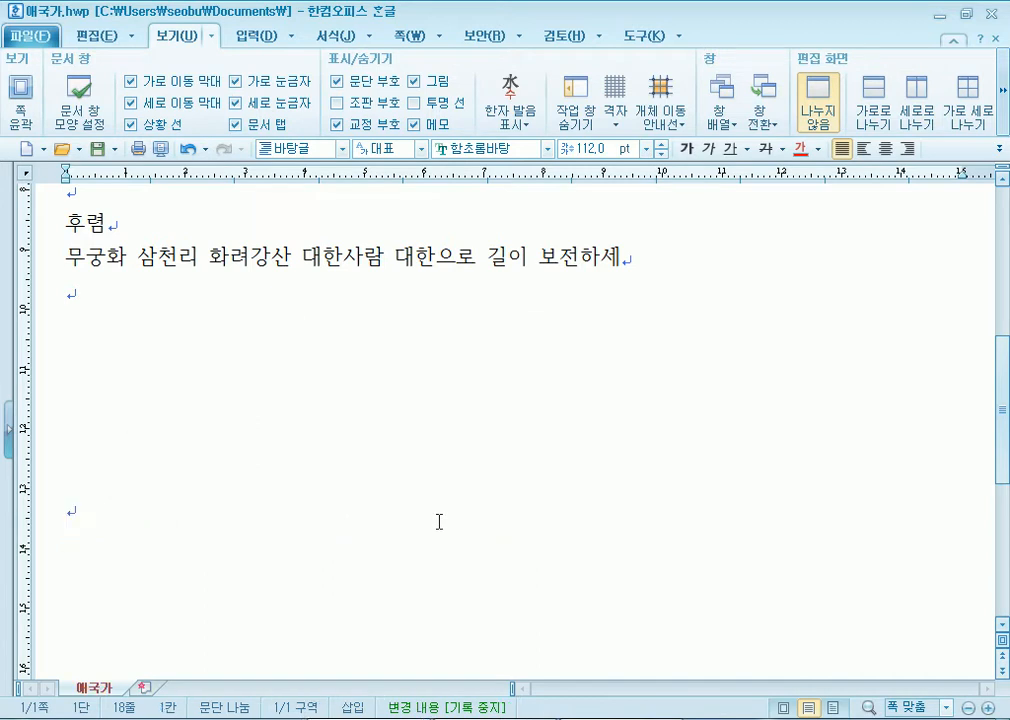
{"action": "key", "text": "BackSpace"}
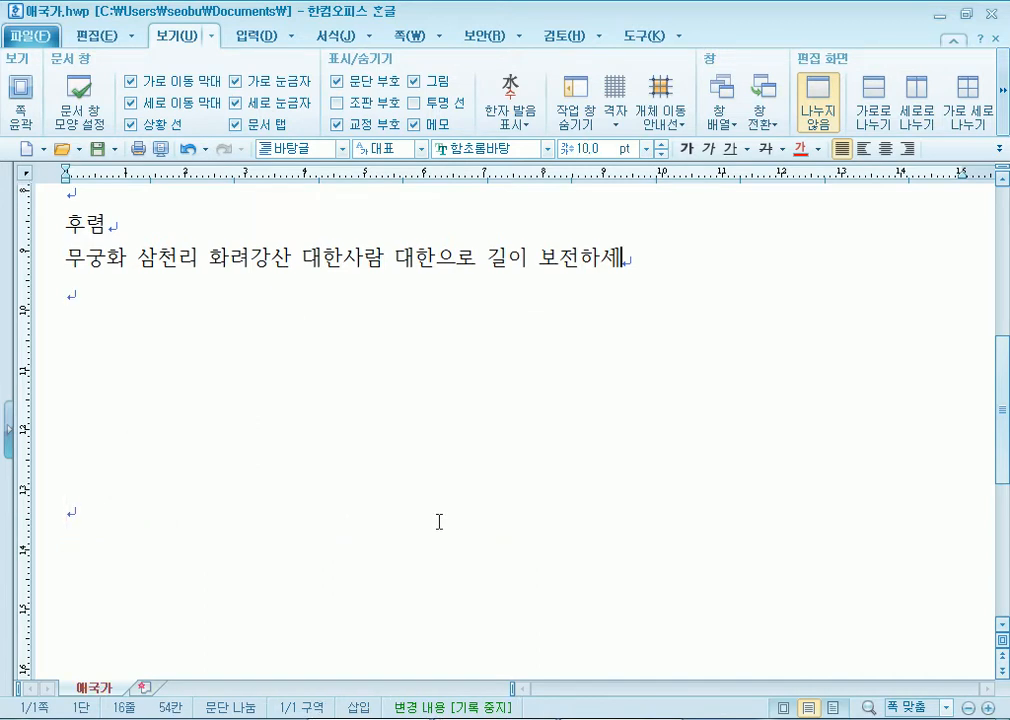
{"action": "key", "text": "ctrl+z"}
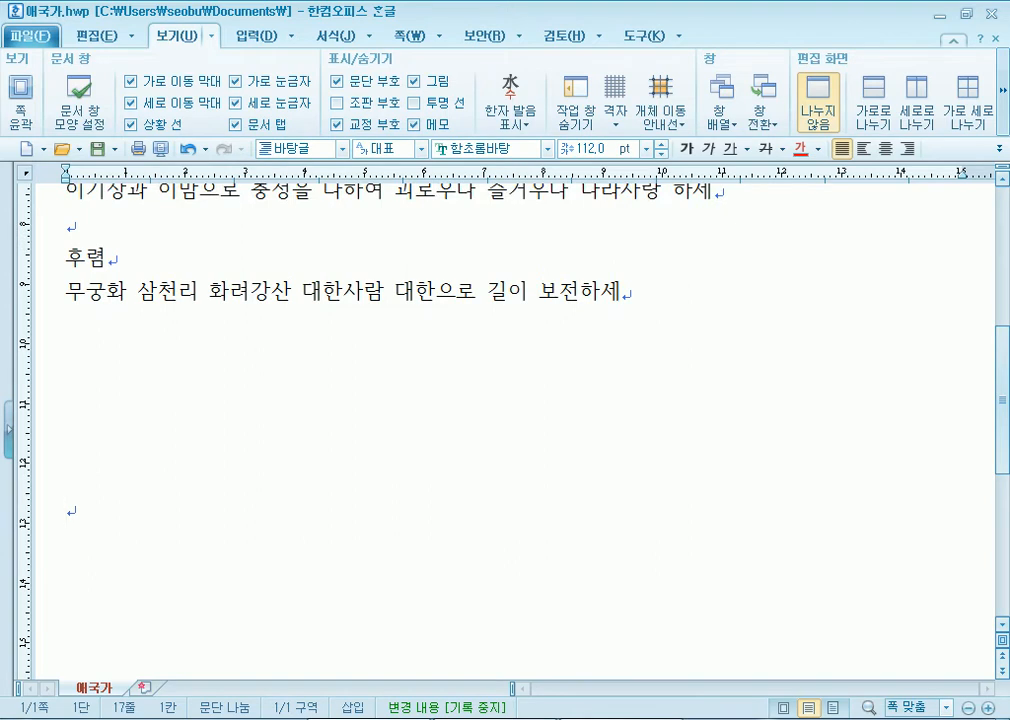
{"action": "key", "text": "BackSpace"}
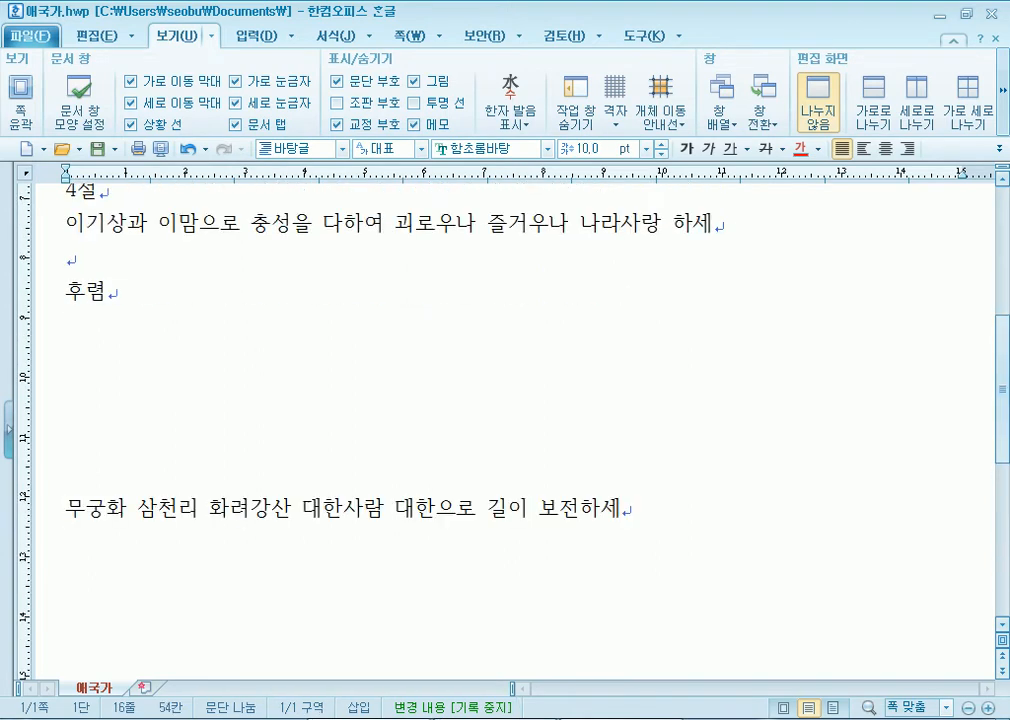
{"action": "key", "text": "ctrl+z"}
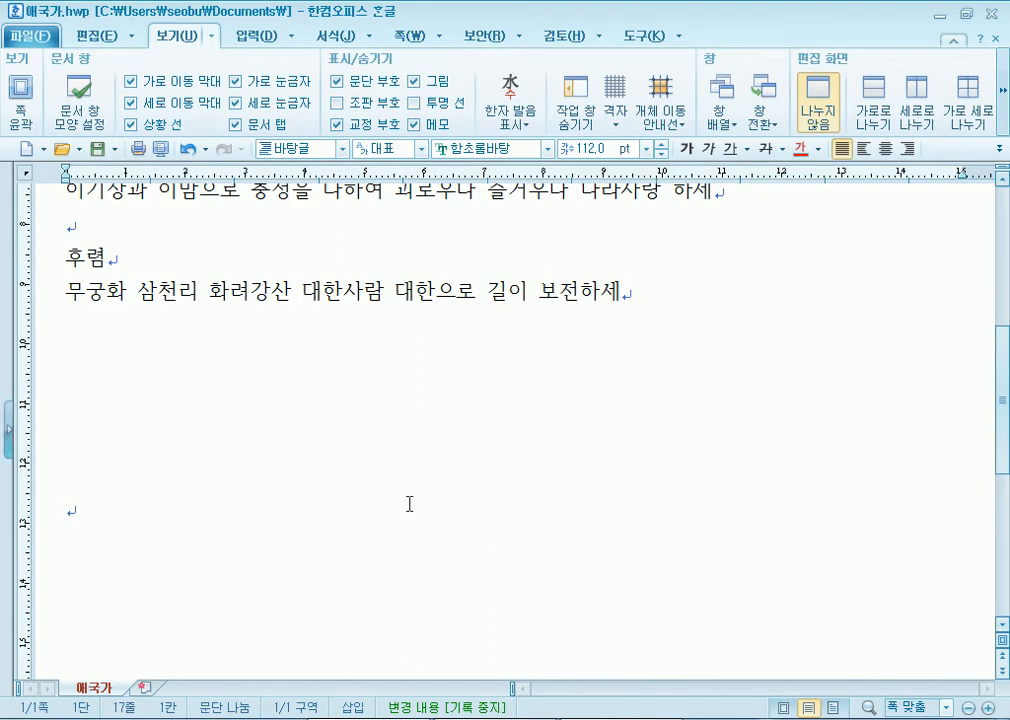
{"action": "scroll", "coordinate": [300, 400], "scroll_direction": "up", "scroll_amount": 5}
{"action": "left_click", "coordinate": [216, 285]}
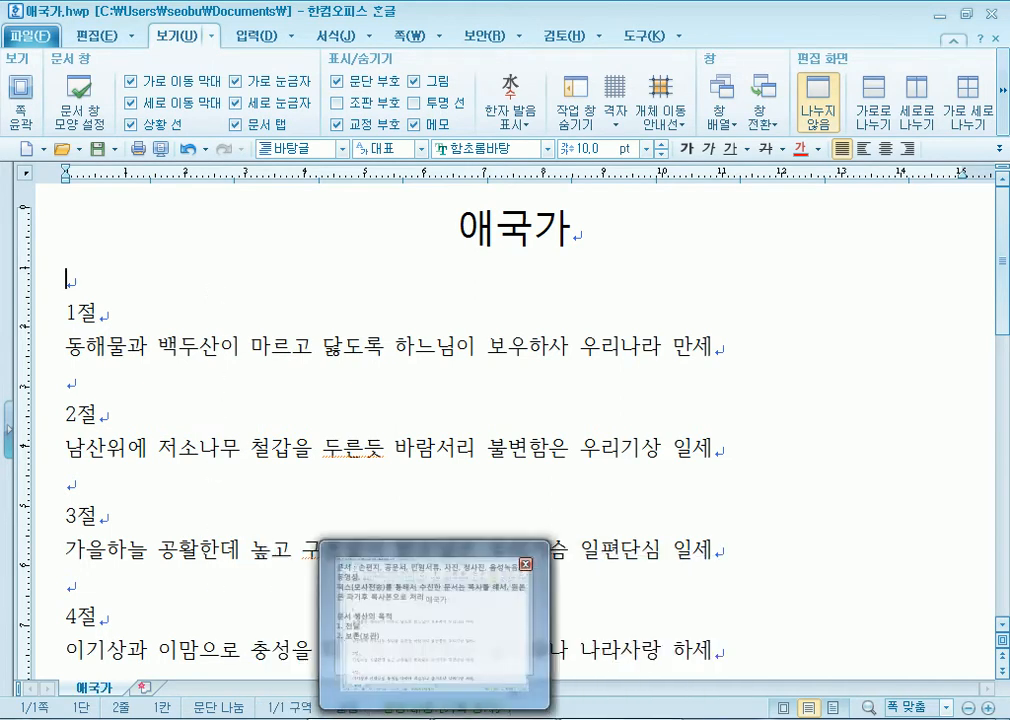
{"action": "left_click", "coordinate": [608, 705]}
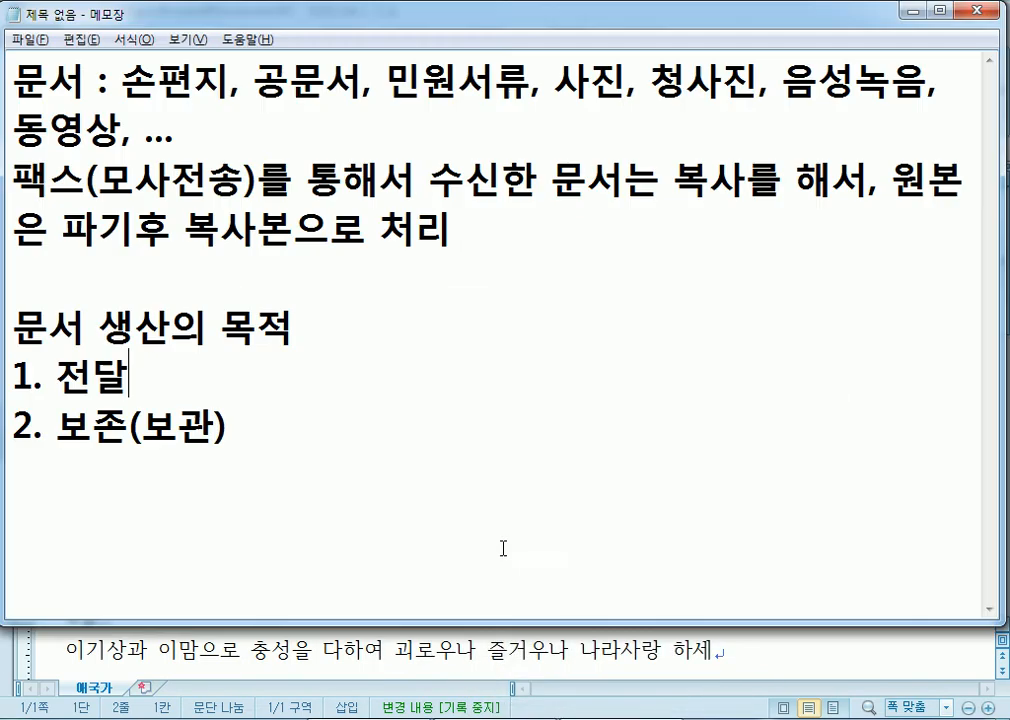
{"action": "left_click", "coordinate": [370, 478]}
{"action": "key", "text": "Return"}
{"action": "key", "text": "Return"}
{"action": "key", "text": "Return"}
{"action": "key", "text": "Return"}
{"action": "key", "text": "Return"}
{"action": "key", "text": "Return"}
{"action": "key", "text": "Return"}
{"action": "key", "text": "Return"}
{"action": "key", "text": "Return"}
{"action": "key", "text": "Return"}
{"action": "key", "text": "Return"}
{"action": "key", "text": "Return"}
{"action": "key", "text": "Return"}
{"action": "left_click", "coordinate": [194, 105]}
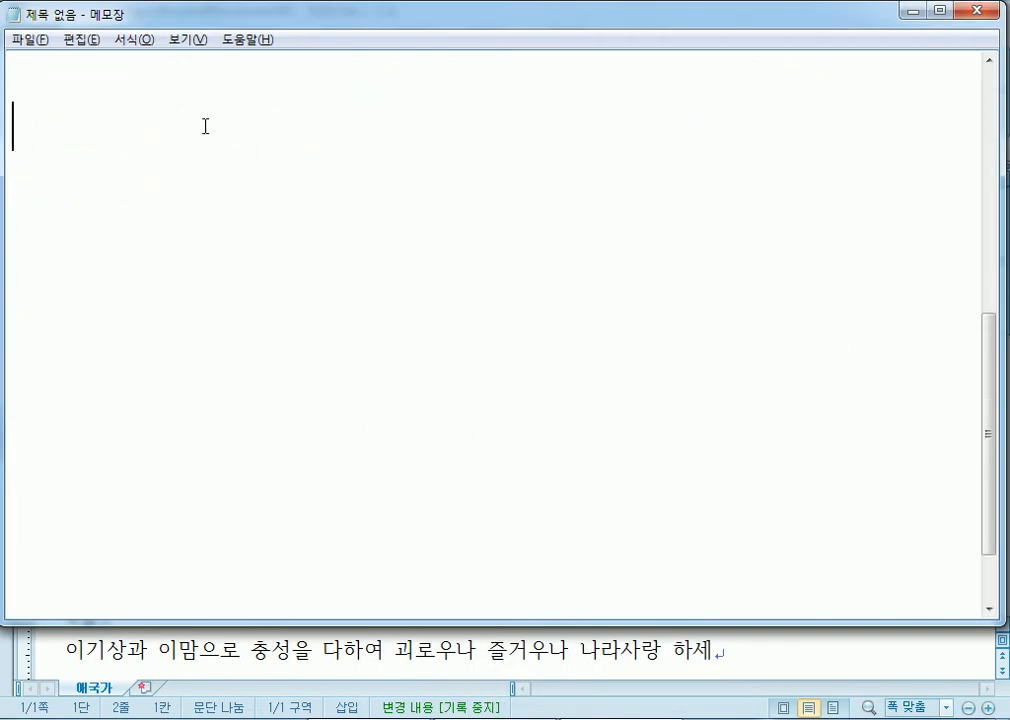
{"action": "type", "text": "www."}
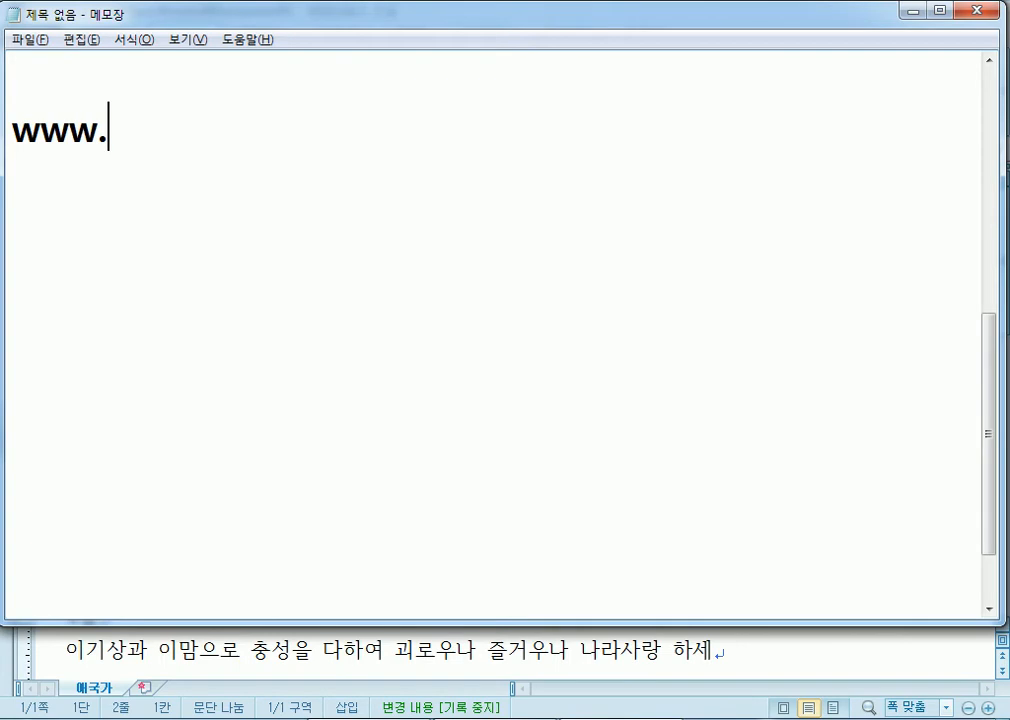
{"action": "type", "text": "haa"}
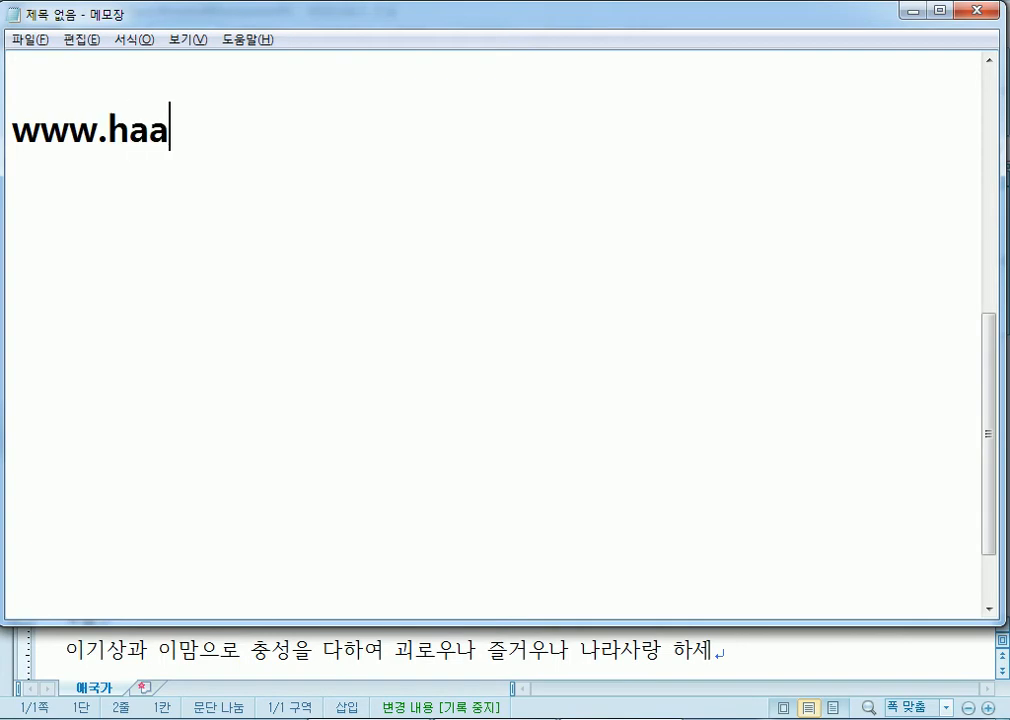
{"action": "type", "text": "ncom"}
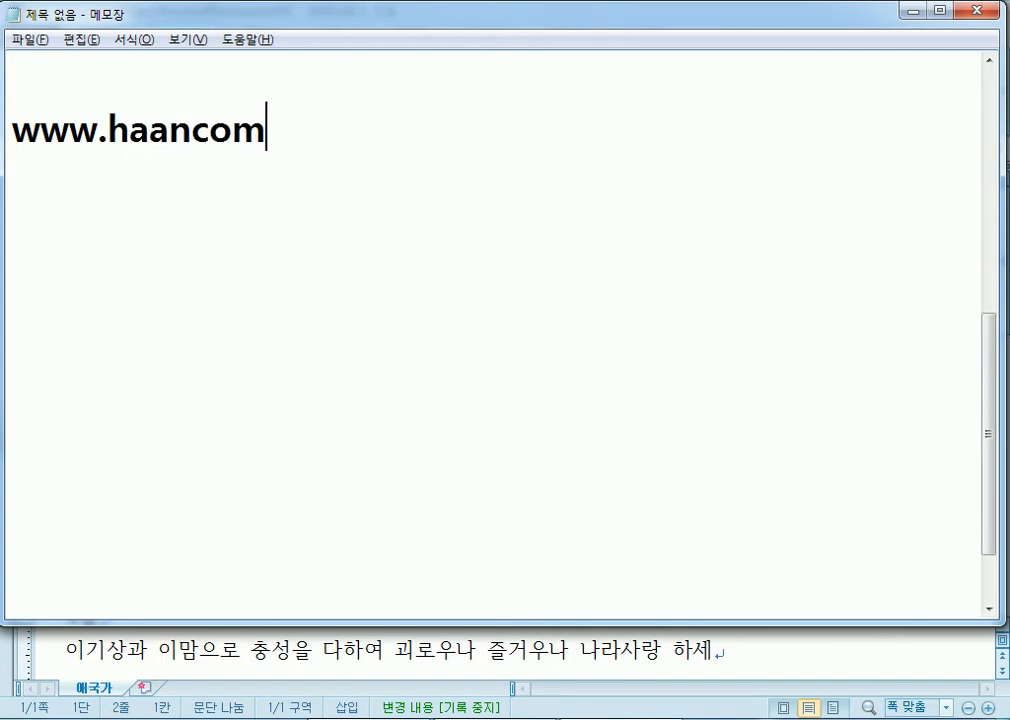
{"action": "key", "text": "BackSpace"}
{"action": "key", "text": "BackSpace"}
{"action": "key", "text": "BackSpace"}
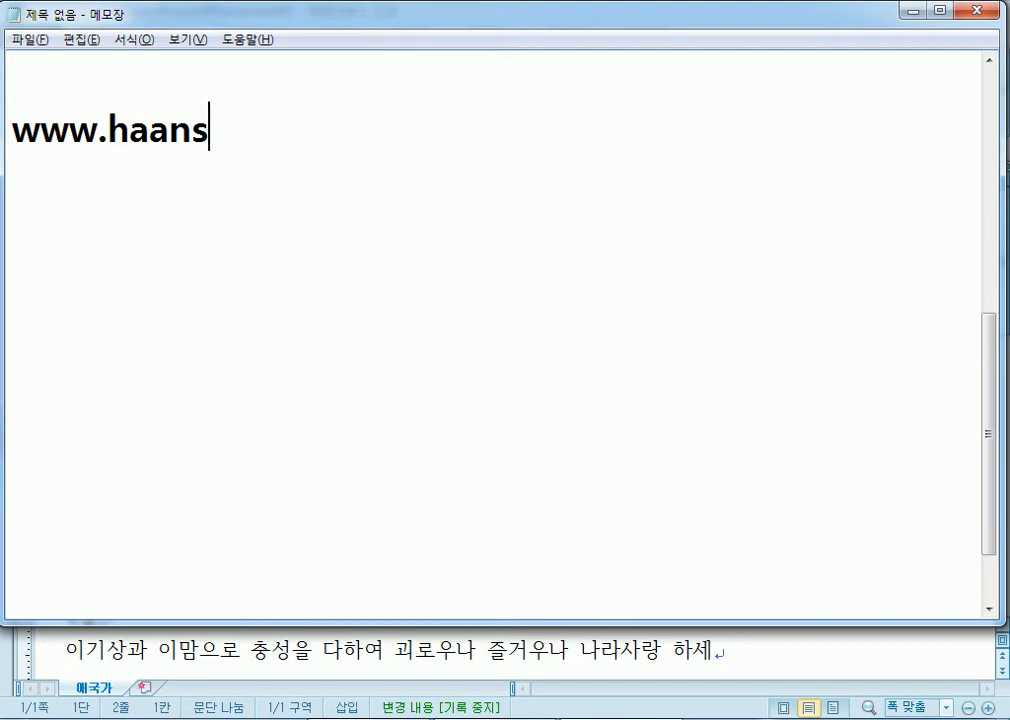
{"action": "type", "text": "soft.com"}
{"action": "key", "text": "Return"}
{"action": "left_click_drag", "start_coordinate": [129, 133], "coordinate": [166, 132]}
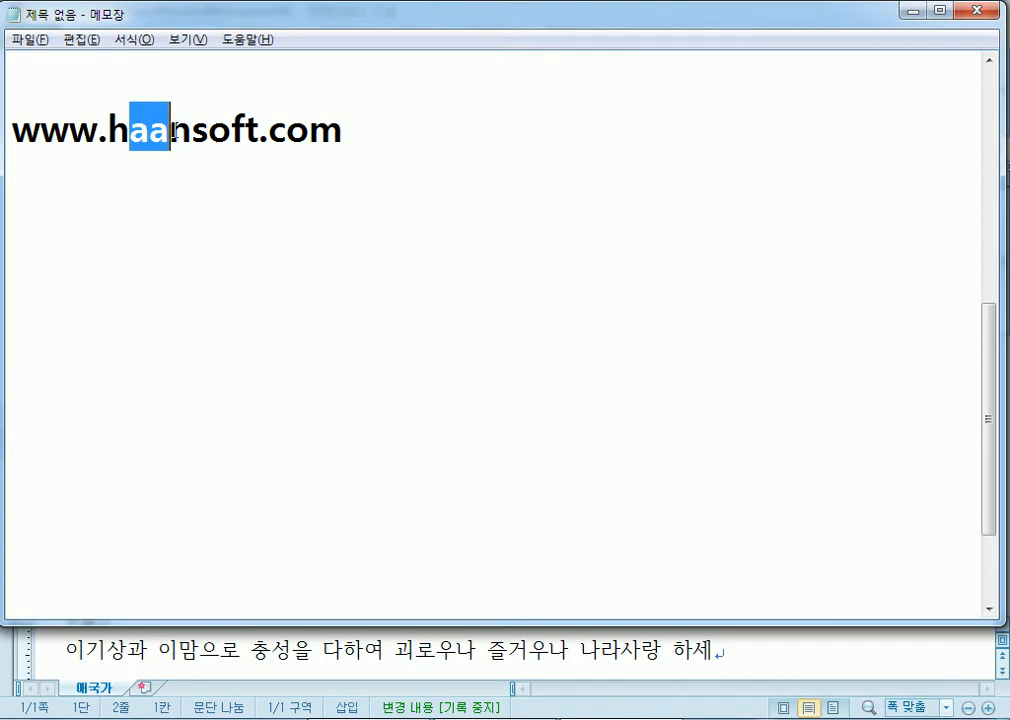
{"action": "left_click", "coordinate": [215, 187]}
{"action": "type", "text": "www"}
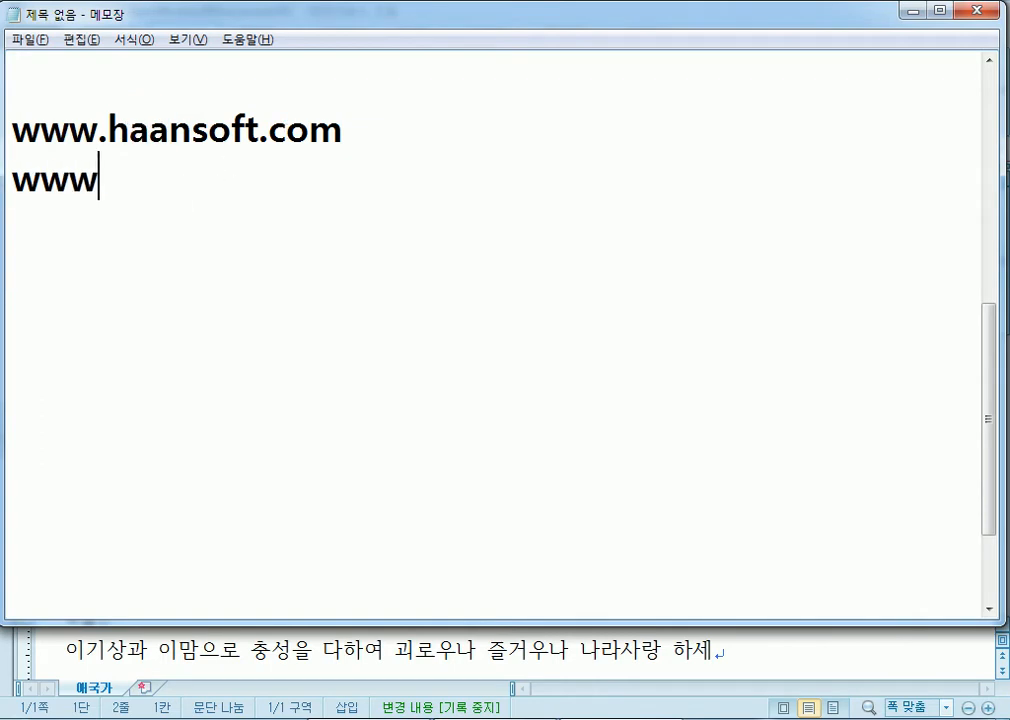
{"action": "type", "text": ".hancom.com"}
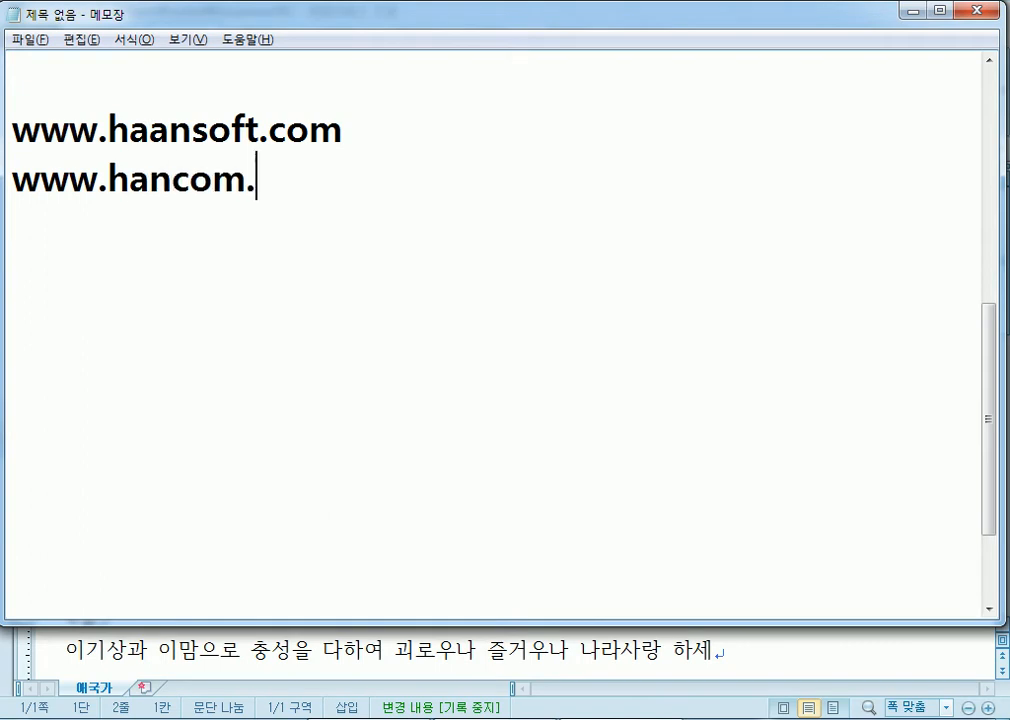
{"action": "key", "text": "Return"}
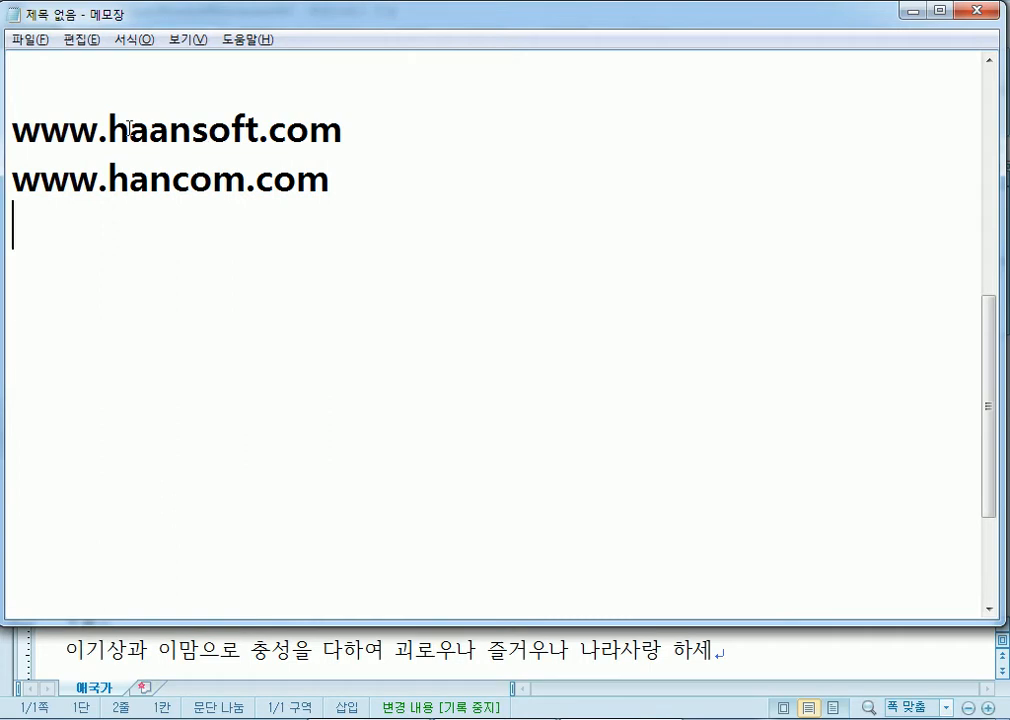
{"action": "left_click_drag", "start_coordinate": [129, 128], "coordinate": [170, 130]}
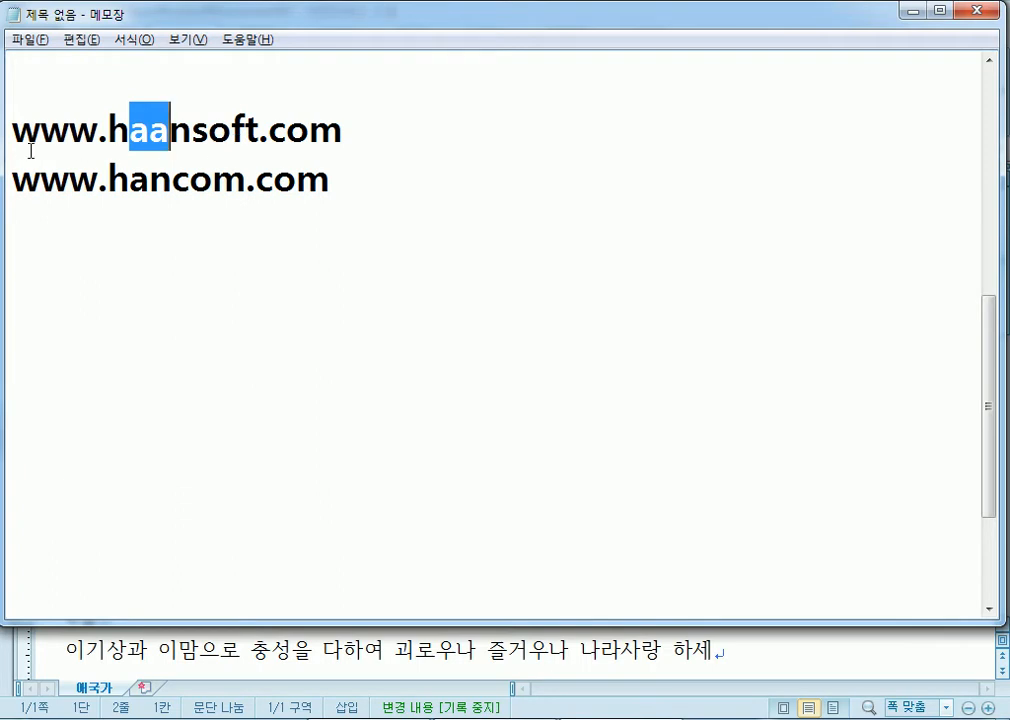
{"action": "left_click", "coordinate": [131, 232]}
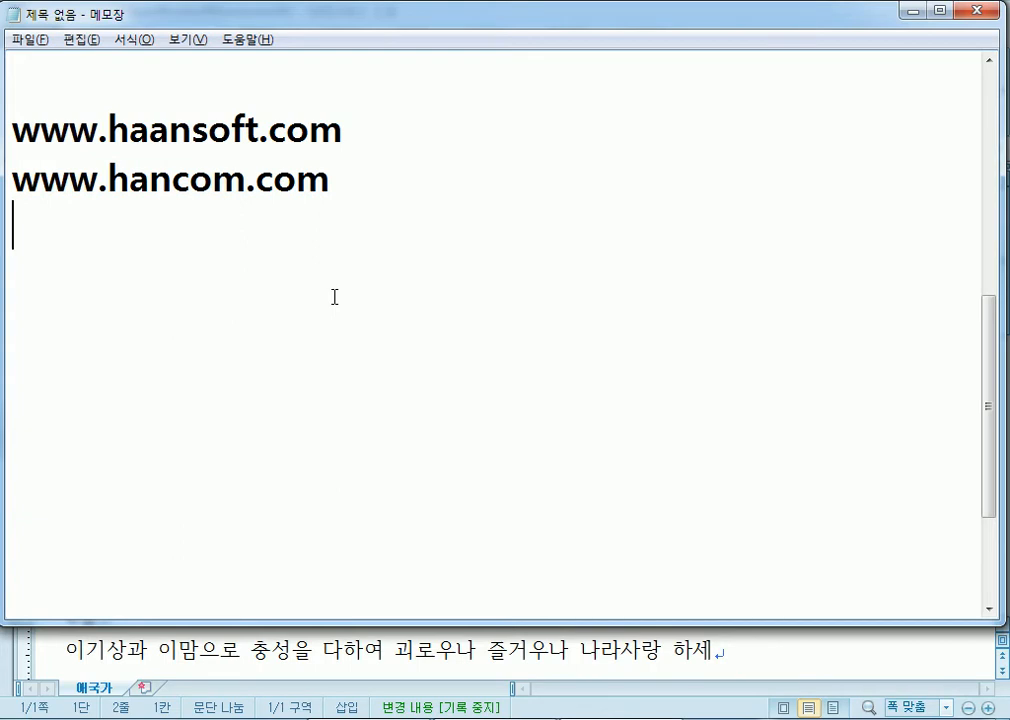
- Glance at the 애국가 window, browse Notepad's editing menu, then launch Hangul 2007
{"action": "key", "text": "alt+Tab"}
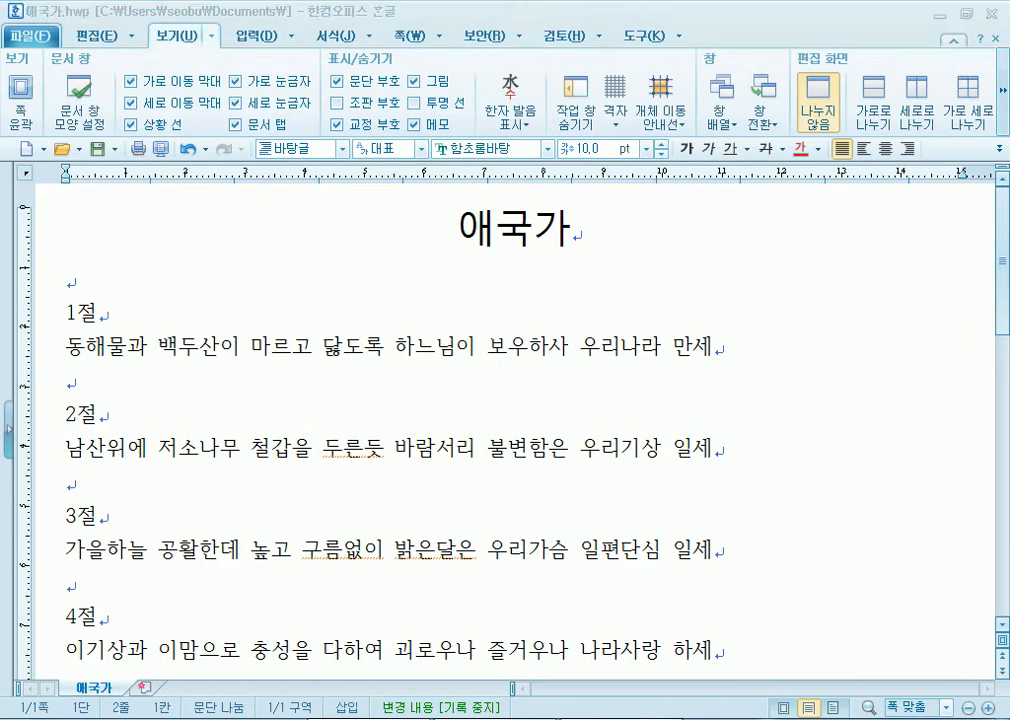
{"action": "key", "text": "alt+Tab"}
{"action": "left_click", "coordinate": [190, 42]}
{"action": "mouse_move", "coordinate": [85, 46]}
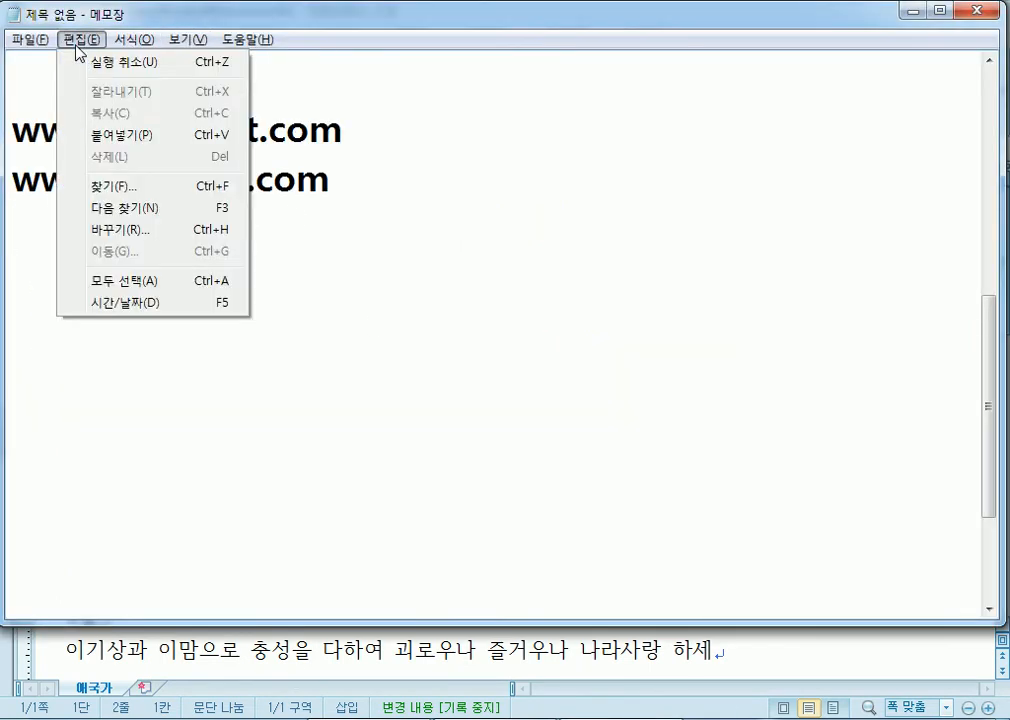
{"action": "mouse_move", "coordinate": [26, 39]}
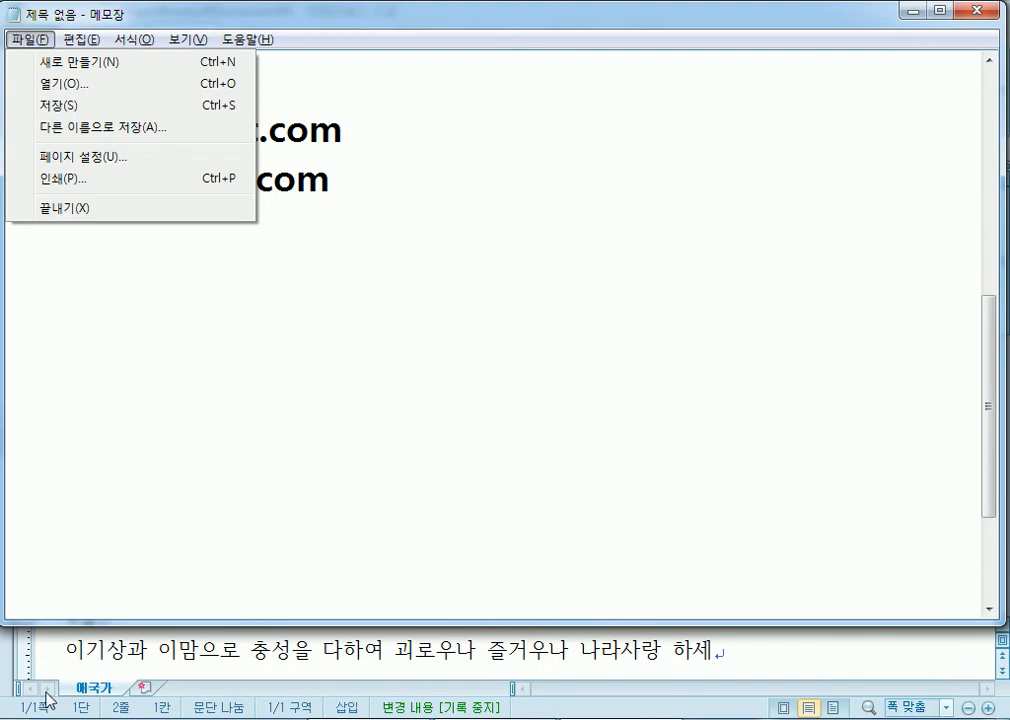
{"action": "left_click", "coordinate": [42, 718]}
{"action": "left_click", "coordinate": [153, 237]}
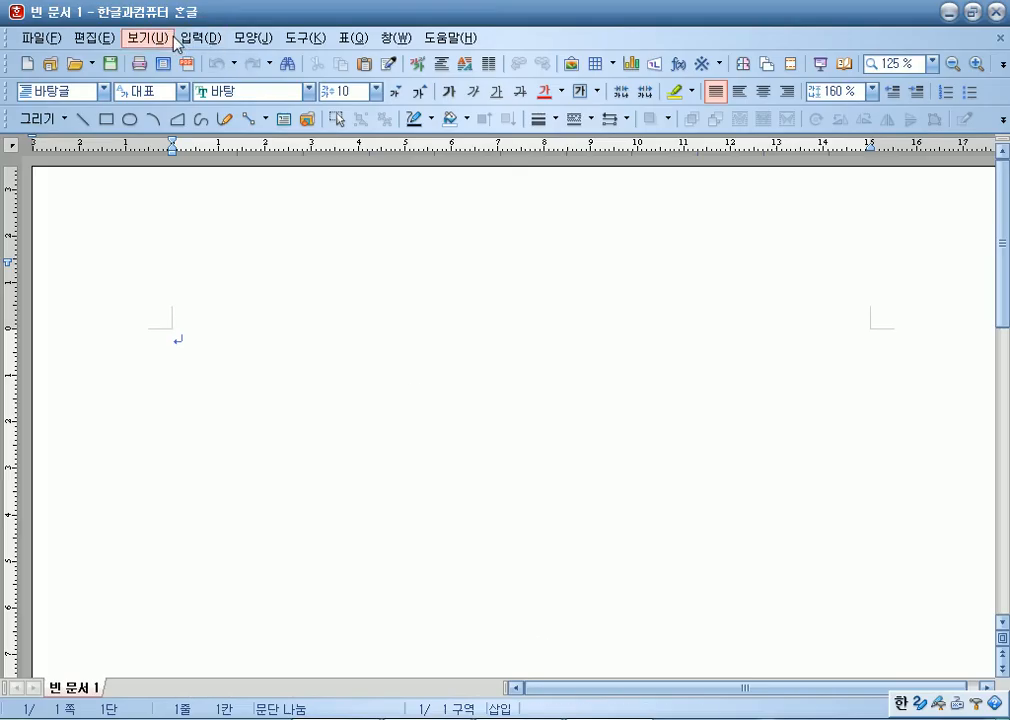
- Browse the 입력, 파일, 도움말, 창 and 모양 menus of the blank Hangul 2007 document
{"action": "left_click", "coordinate": [190, 38]}
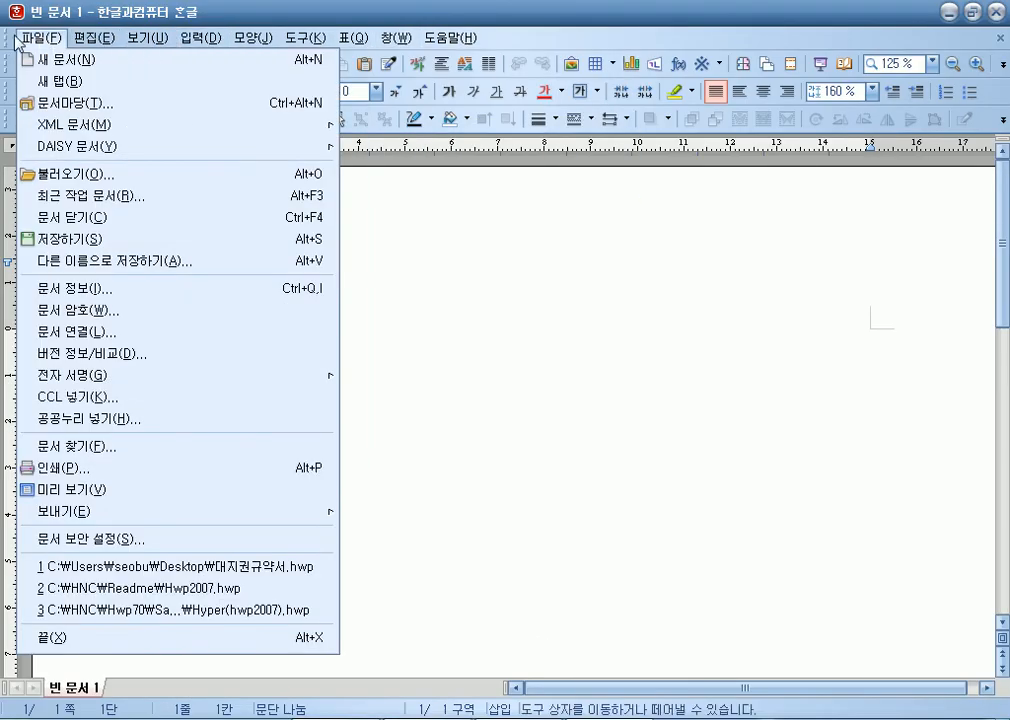
{"action": "mouse_move", "coordinate": [54, 42]}
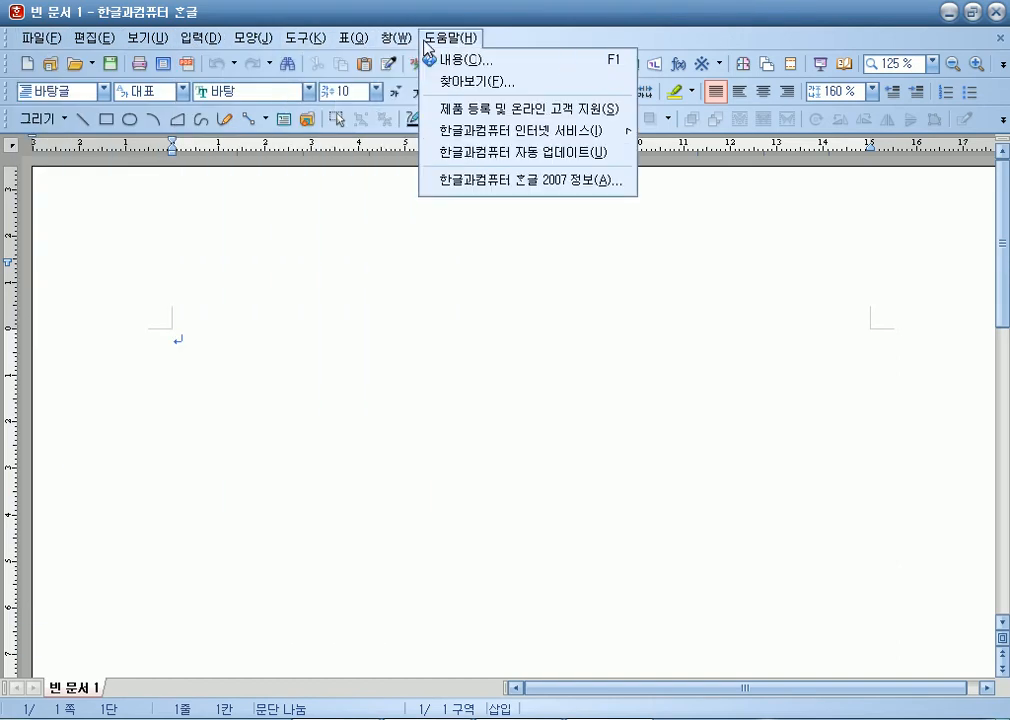
{"action": "mouse_move", "coordinate": [405, 40]}
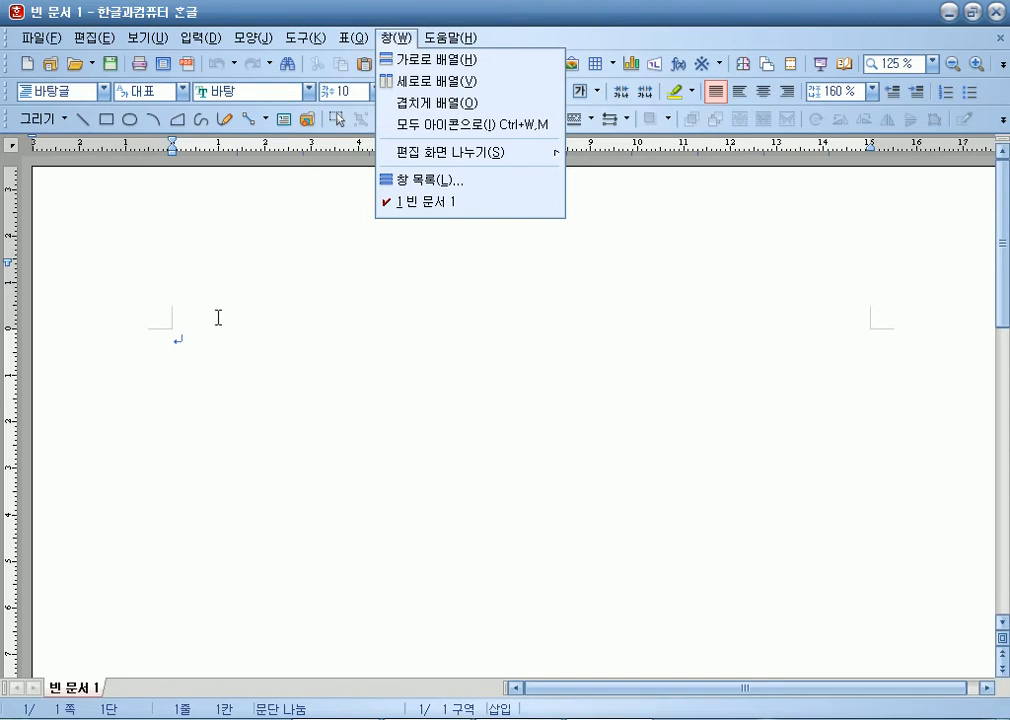
{"action": "mouse_move", "coordinate": [252, 38]}
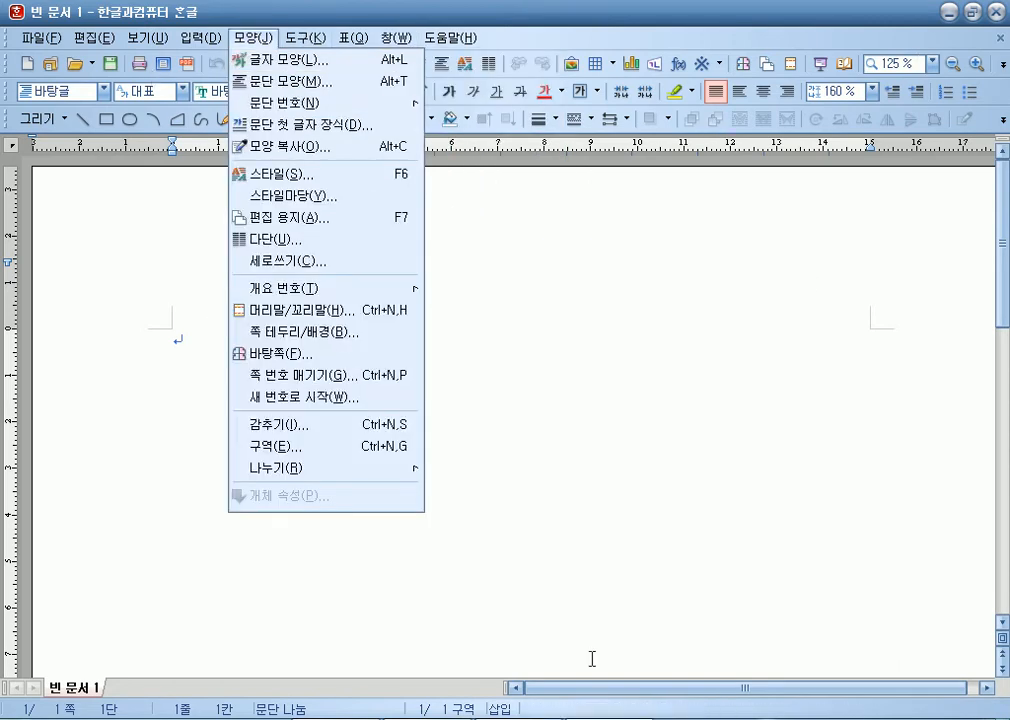
{"action": "left_click", "coordinate": [998, 22]}
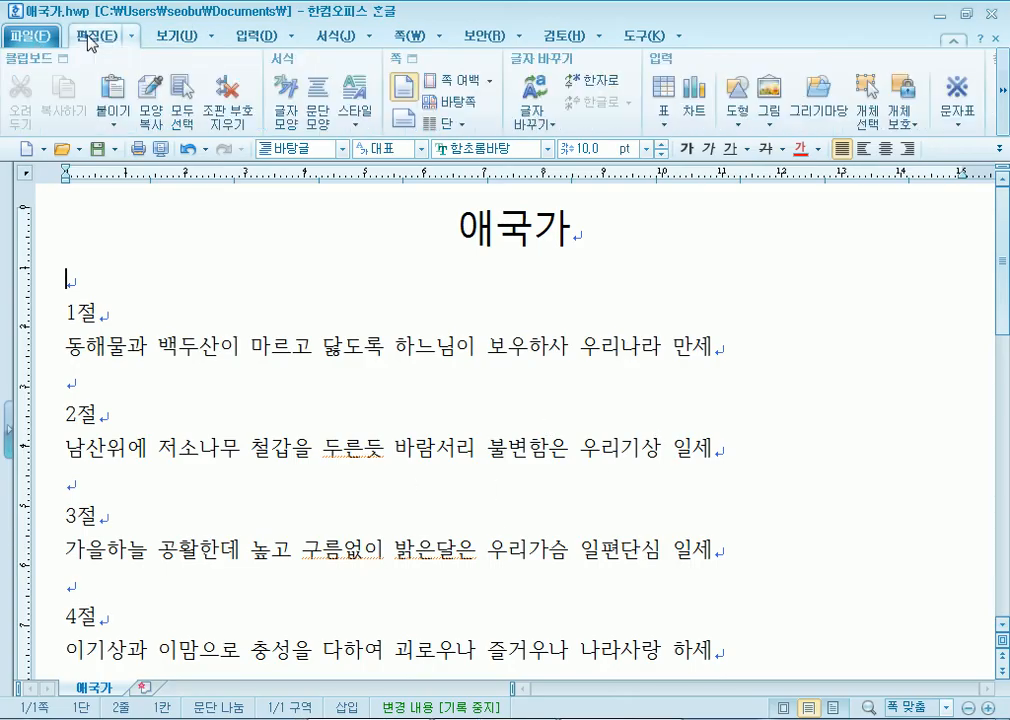
- Back in Hangul 2010, flip through the 보기, 입력 and 서식 tabs, ending on 쪽
{"action": "left_click", "coordinate": [175, 36]}
{"action": "left_click", "coordinate": [245, 38]}
{"action": "left_click", "coordinate": [338, 38]}
{"action": "left_click", "coordinate": [403, 37]}
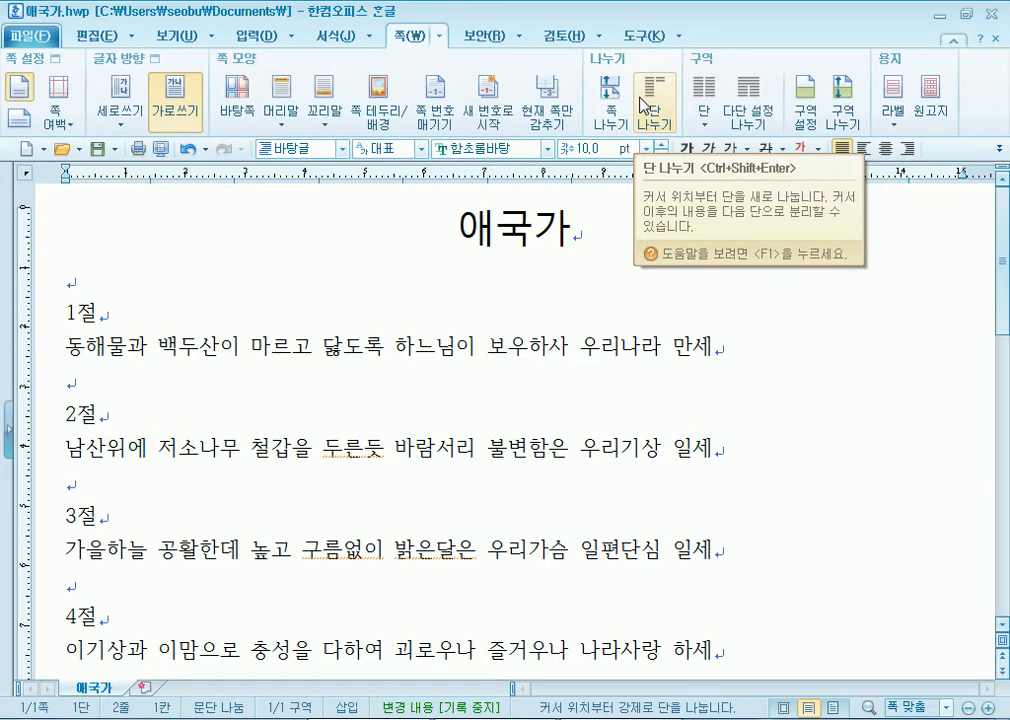
- Flip through the 서식, 입력, 보기 and 편집 tabs and open the full editing command list
{"action": "left_click", "coordinate": [316, 38]}
{"action": "left_click", "coordinate": [258, 40]}
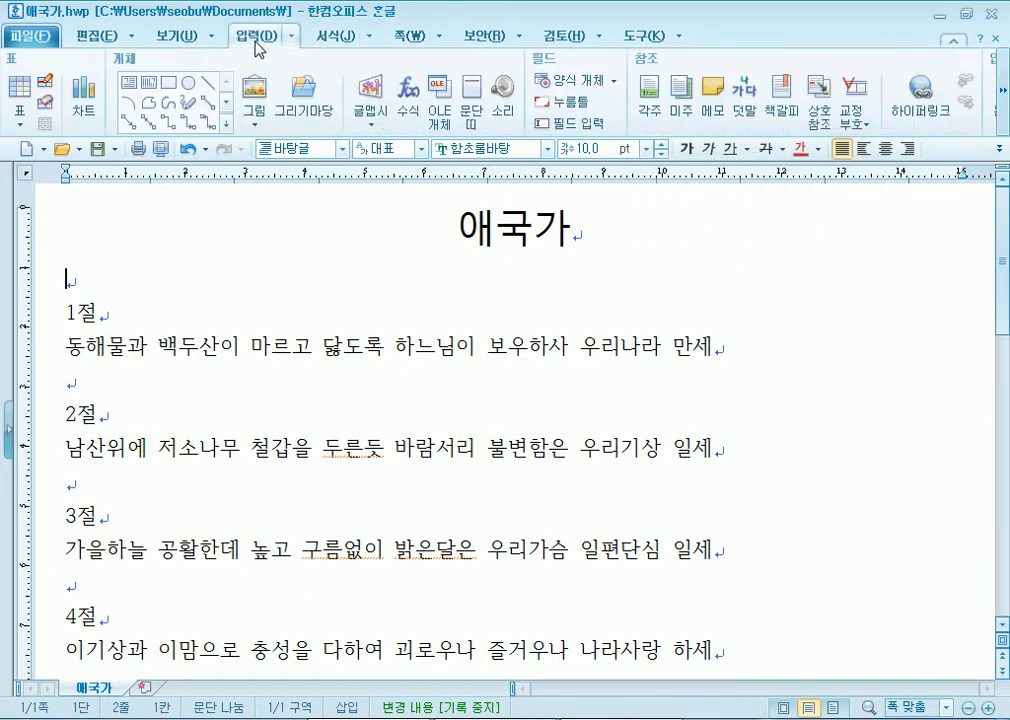
{"action": "left_click", "coordinate": [175, 40]}
{"action": "left_click", "coordinate": [93, 46]}
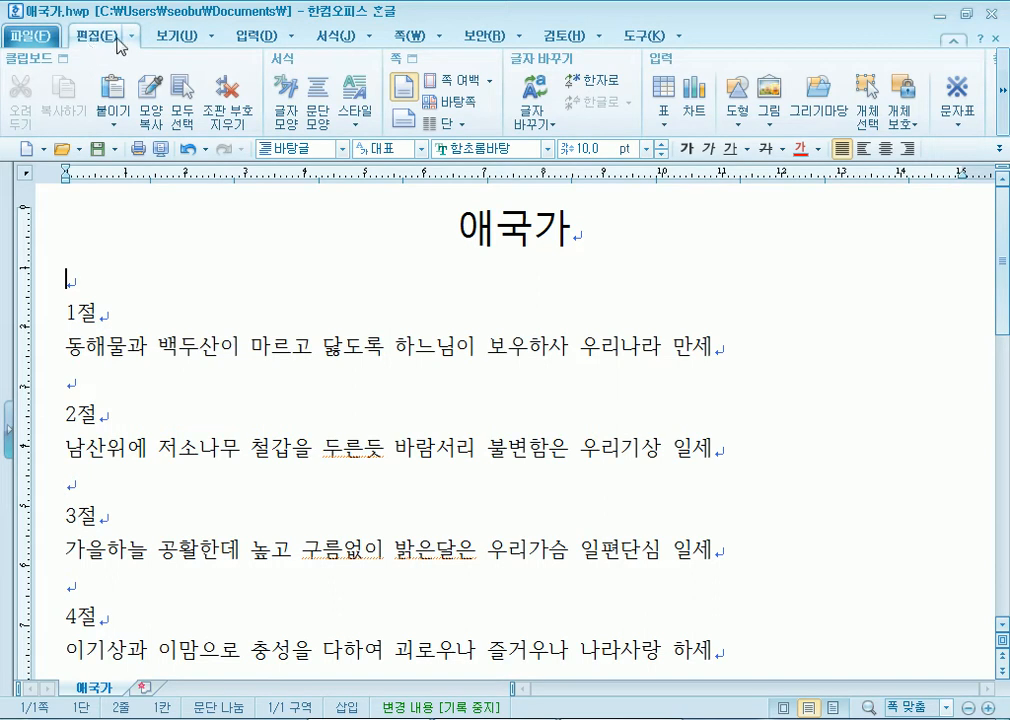
{"action": "left_click", "coordinate": [130, 38]}
{"action": "mouse_move", "coordinate": [374, 42]}
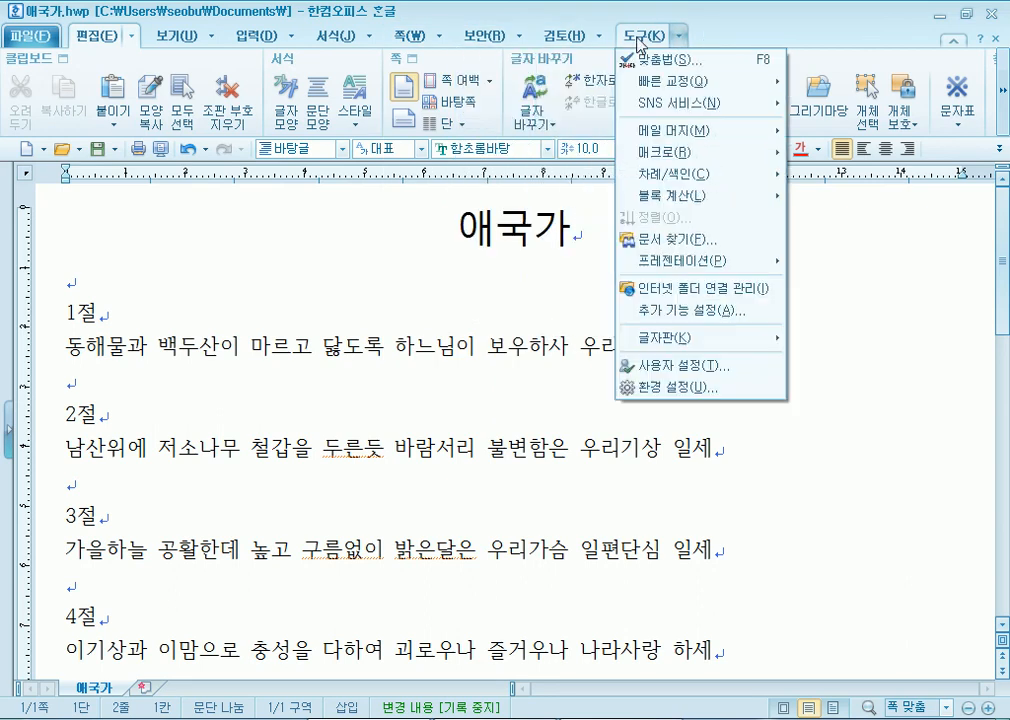
- Cycle through 쪽, 서식, 입력 and 보기, viewing the display and insertion drop-downs before closing them
{"action": "left_click", "coordinate": [412, 36]}
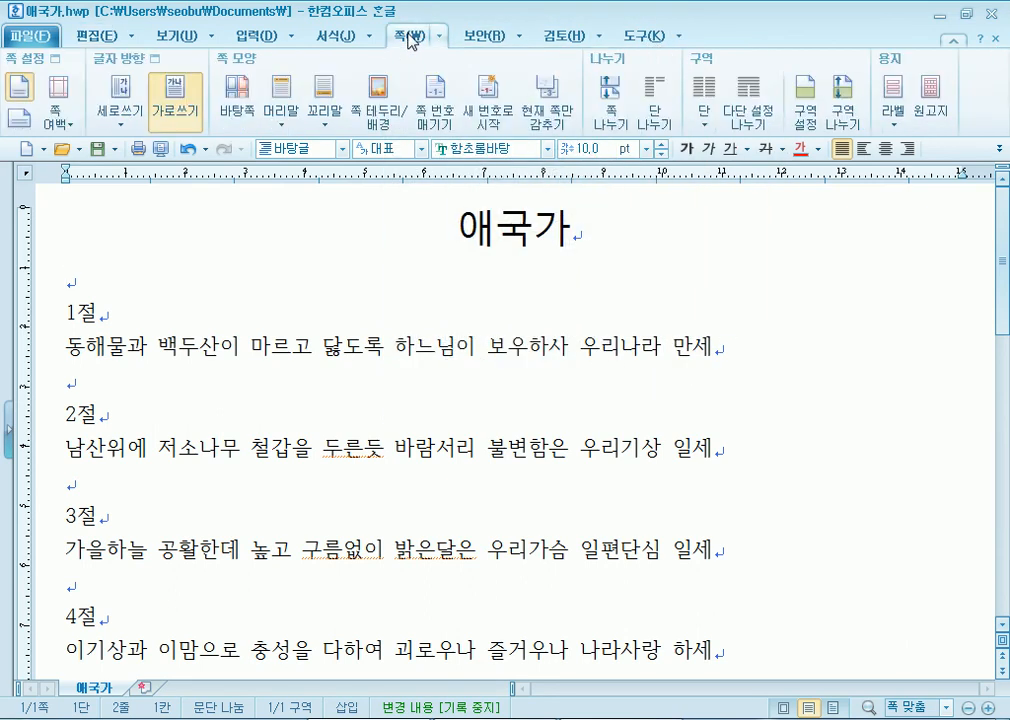
{"action": "left_click", "coordinate": [334, 36]}
{"action": "left_click", "coordinate": [245, 36]}
{"action": "left_click", "coordinate": [165, 36]}
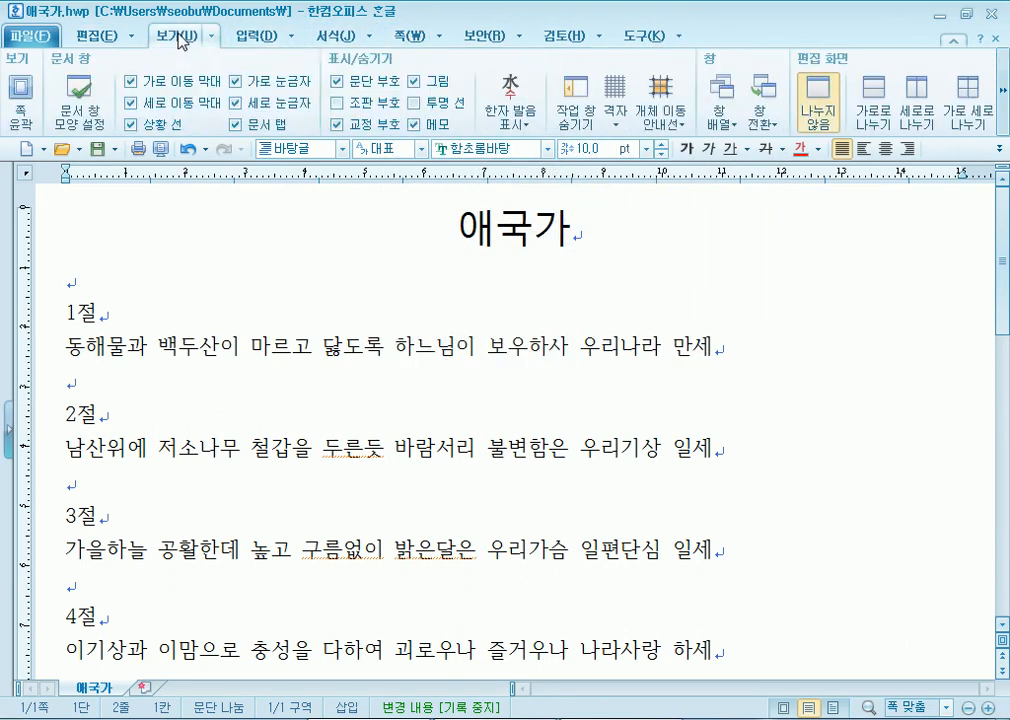
{"action": "left_click", "coordinate": [215, 38]}
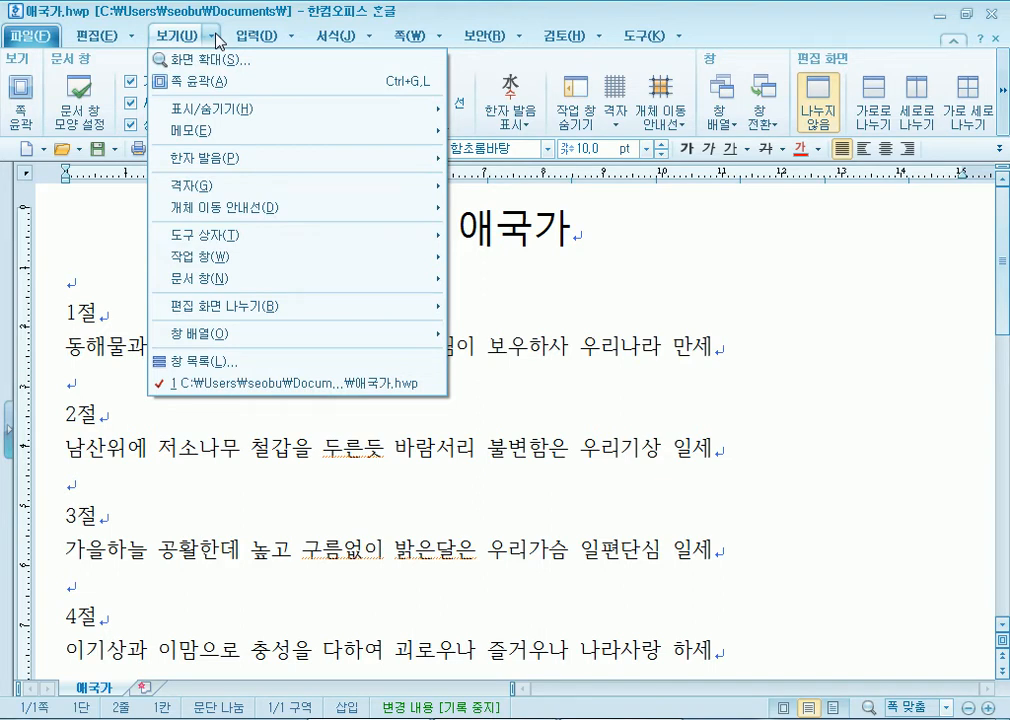
{"action": "mouse_move", "coordinate": [258, 42]}
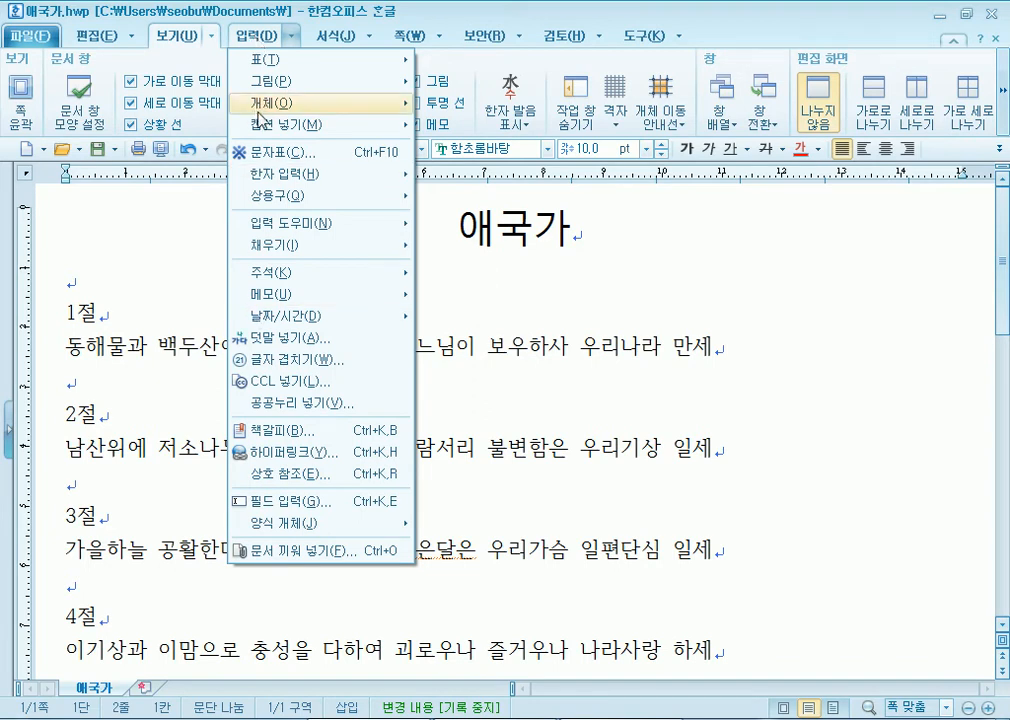
{"action": "mouse_move", "coordinate": [290, 84]}
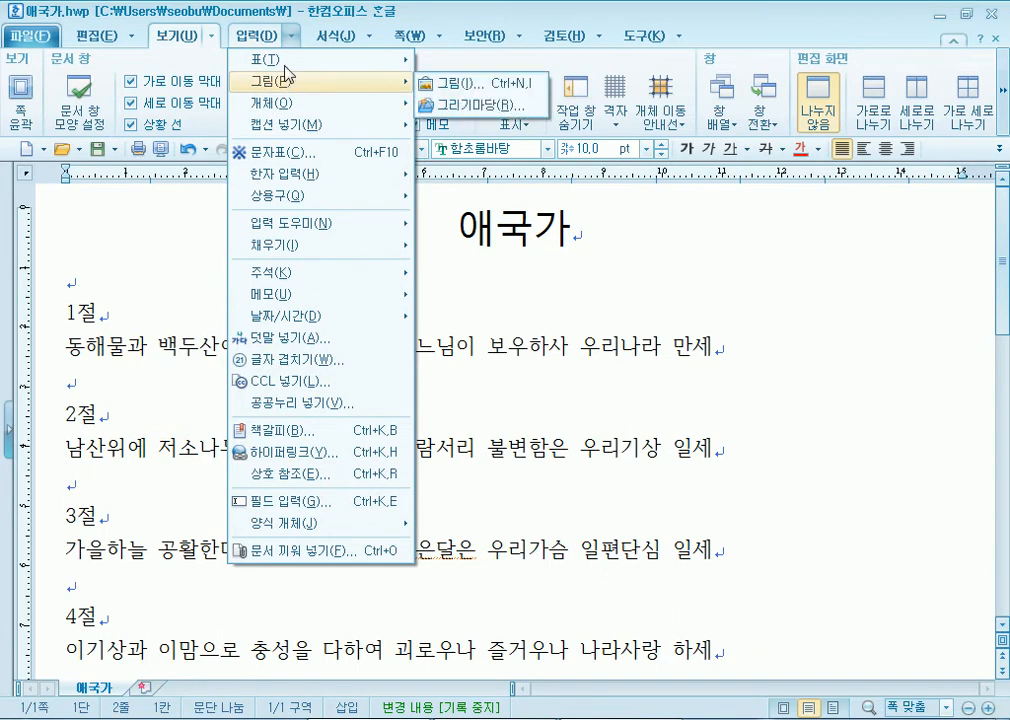
{"action": "left_click", "coordinate": [260, 41]}
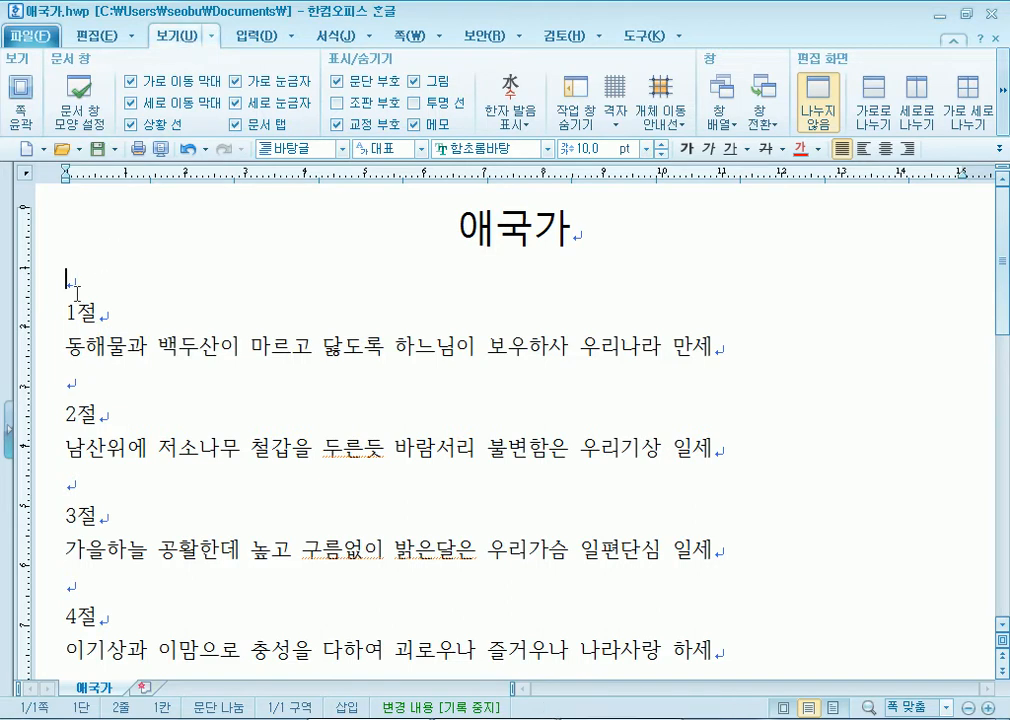
- Turn 쪽 윤곽 on and off on the 보기 tab, scrolling to compare the page margins
{"action": "left_click", "coordinate": [20, 95]}
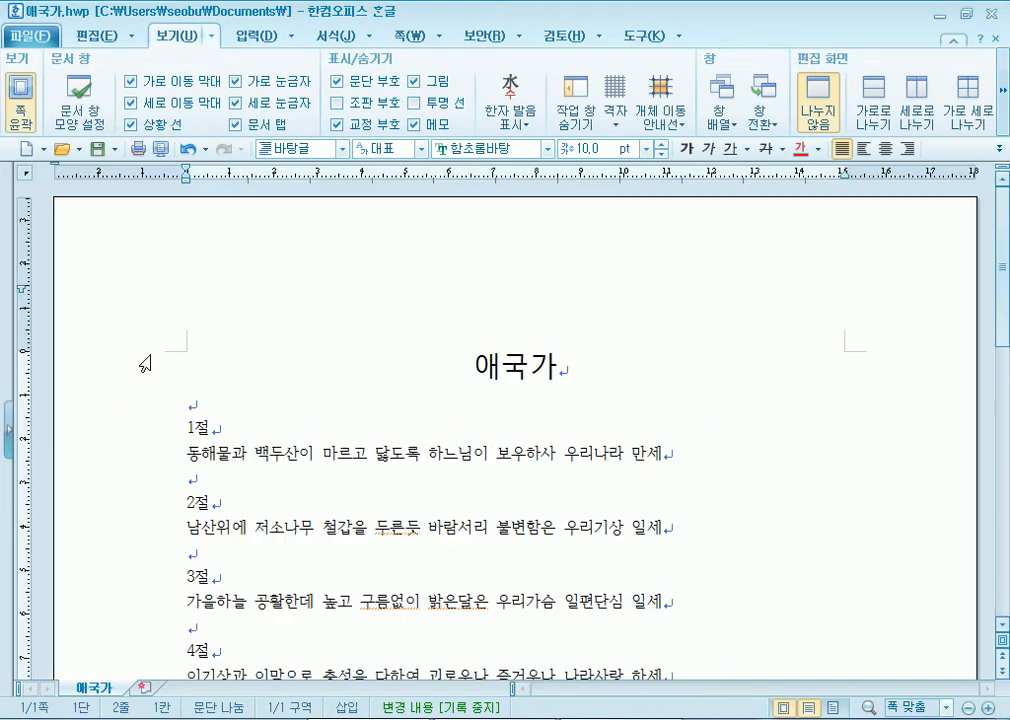
{"action": "scroll", "coordinate": [322, 470], "scroll_direction": "down", "scroll_amount": 2}
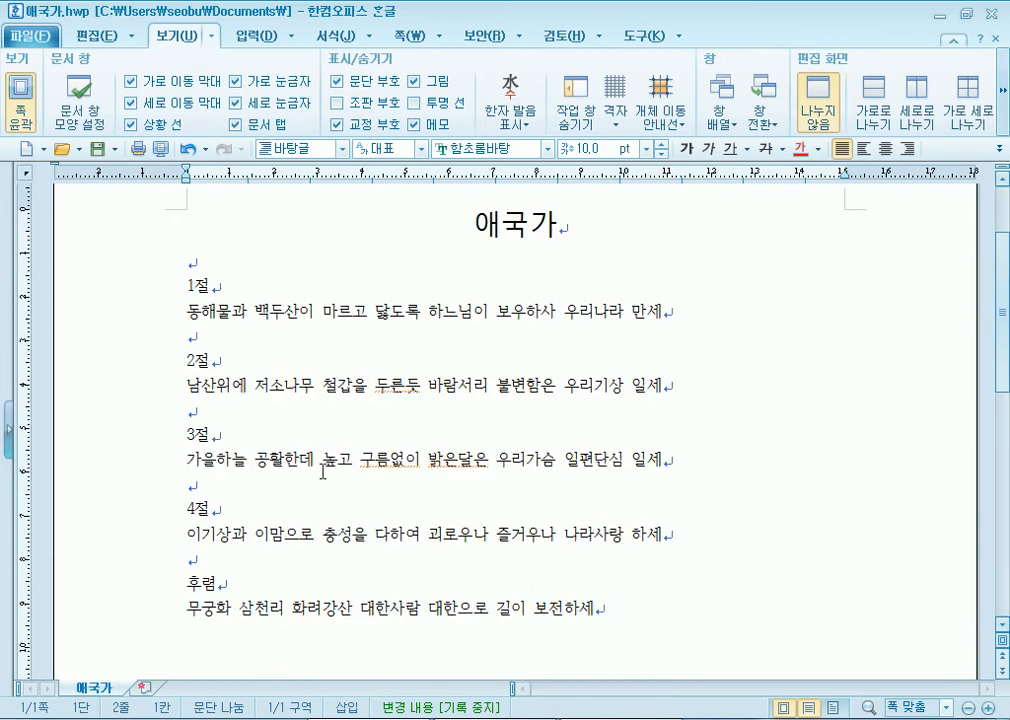
{"action": "scroll", "coordinate": [322, 470], "scroll_direction": "up", "scroll_amount": 2}
{"action": "left_click", "coordinate": [20, 95]}
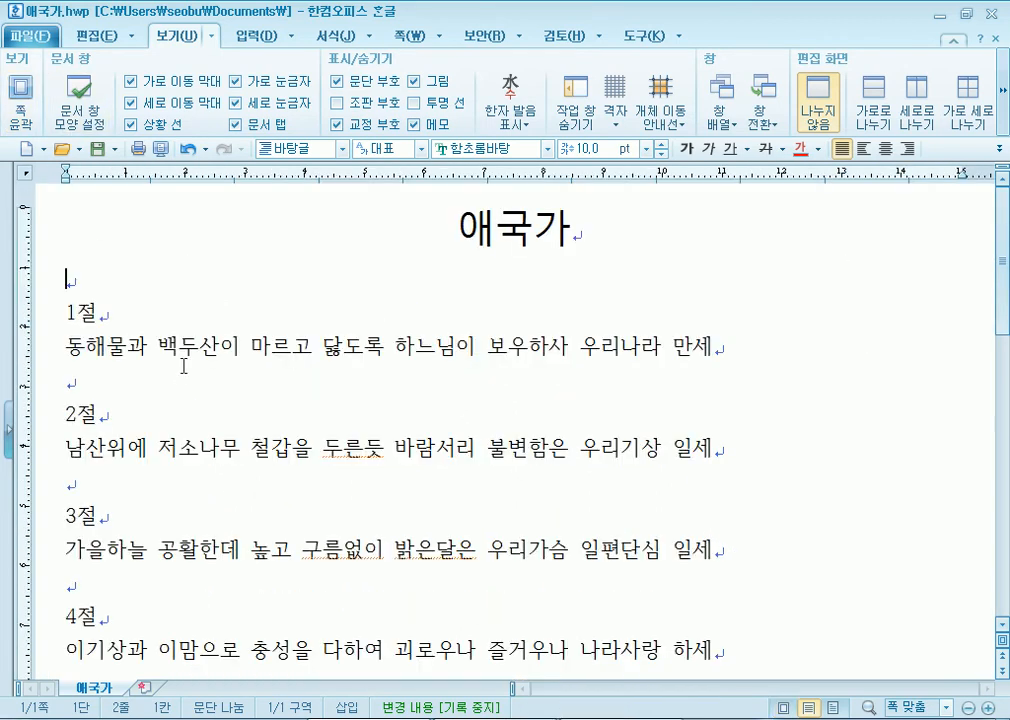
{"action": "left_click", "coordinate": [20, 95]}
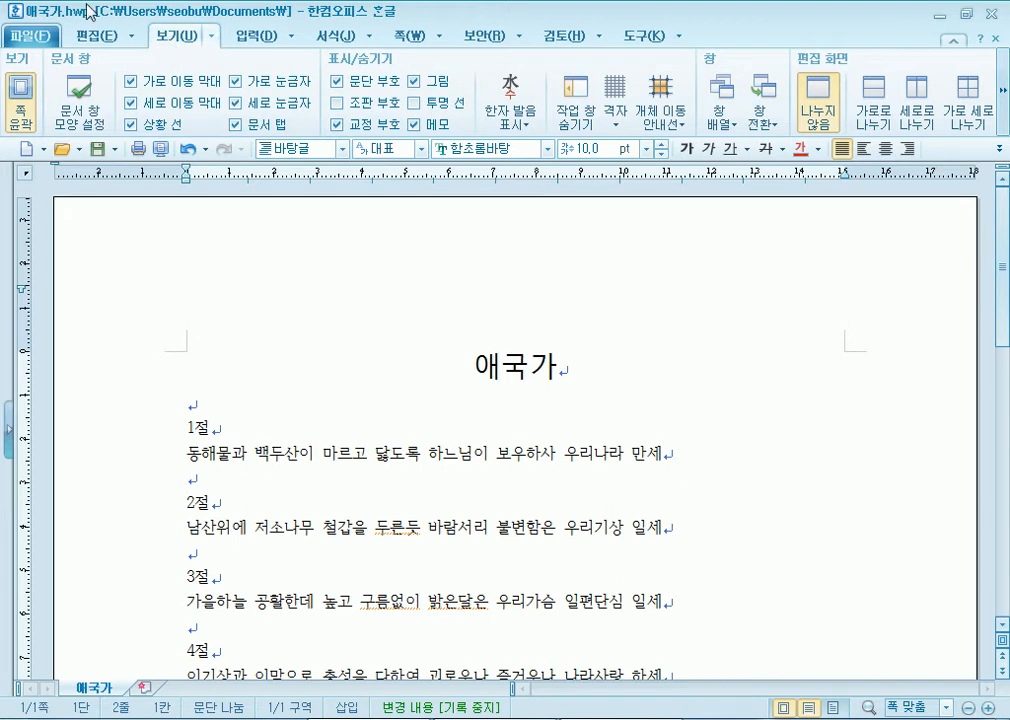
{"action": "left_click", "coordinate": [22, 110]}
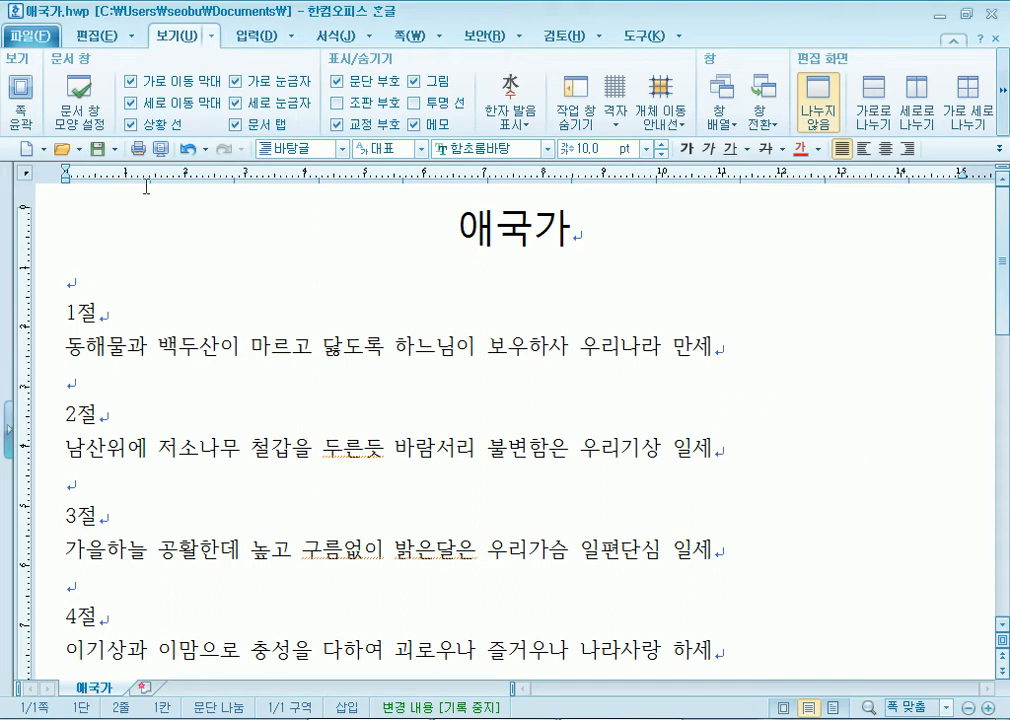
- Keep toggling 쪽 윤곽 repeatedly and finally leave page outline view off
{"action": "left_click", "coordinate": [18, 90]}
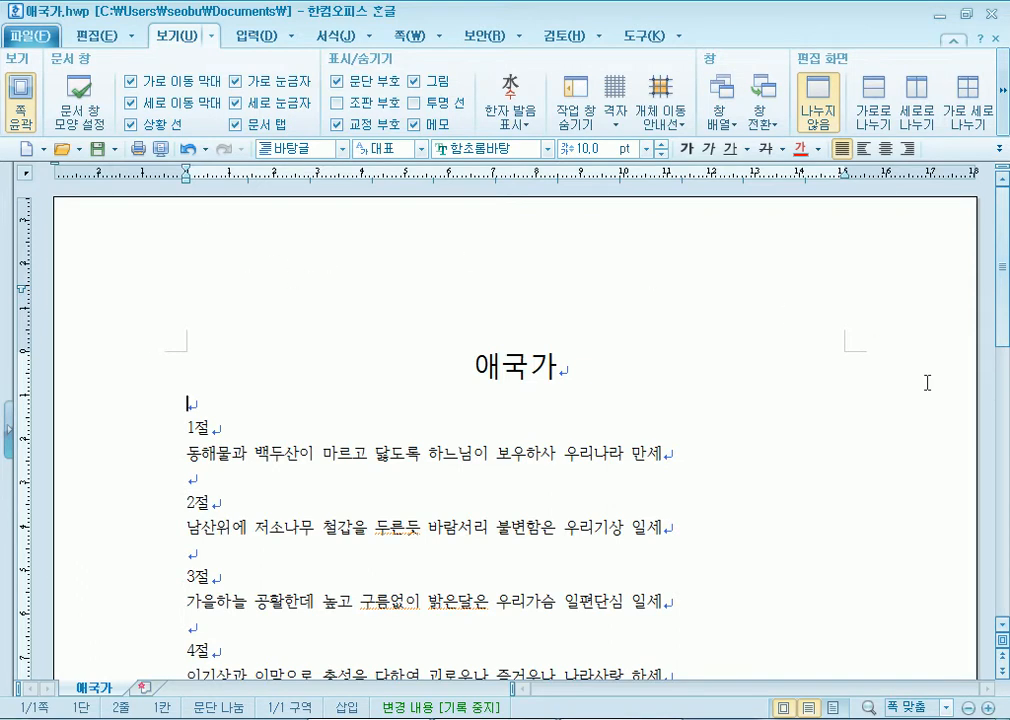
{"action": "scroll", "coordinate": [432, 388], "scroll_direction": "down", "scroll_amount": 5}
{"action": "scroll", "coordinate": [432, 388], "scroll_direction": "down", "scroll_amount": 3}
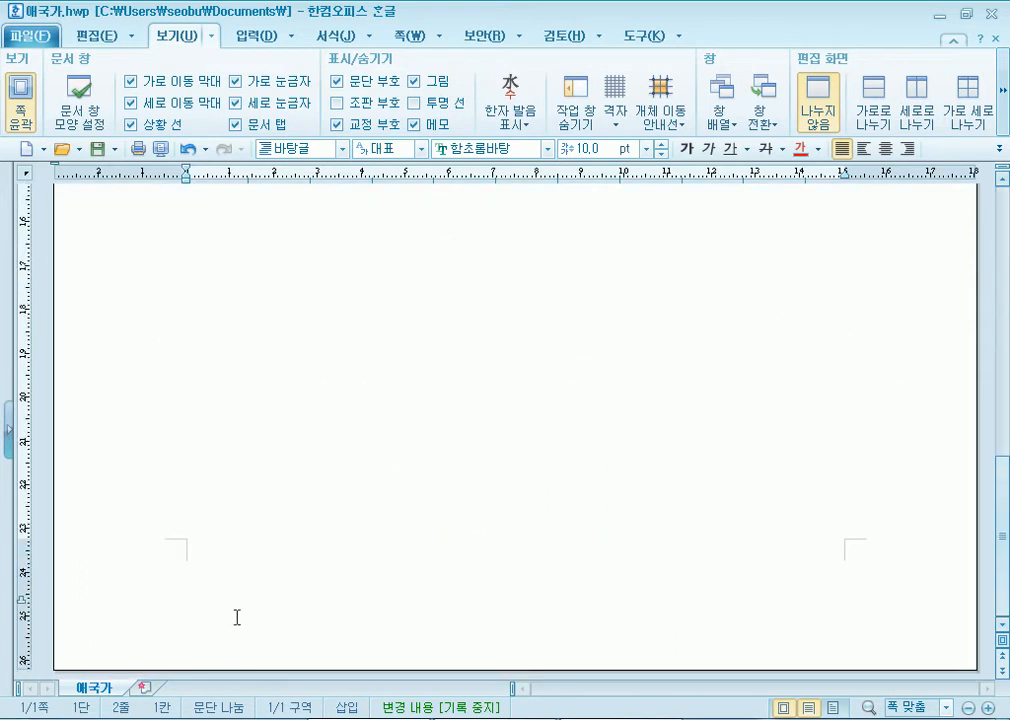
{"action": "scroll", "coordinate": [272, 623], "scroll_direction": "up", "scroll_amount": 8}
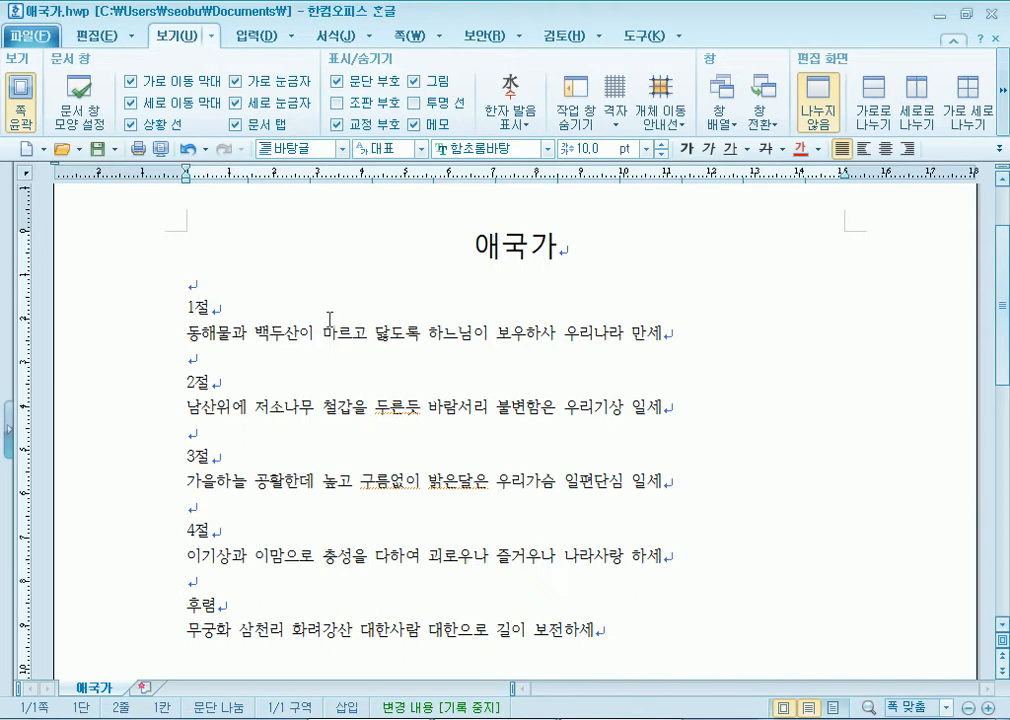
{"action": "left_click", "coordinate": [24, 118]}
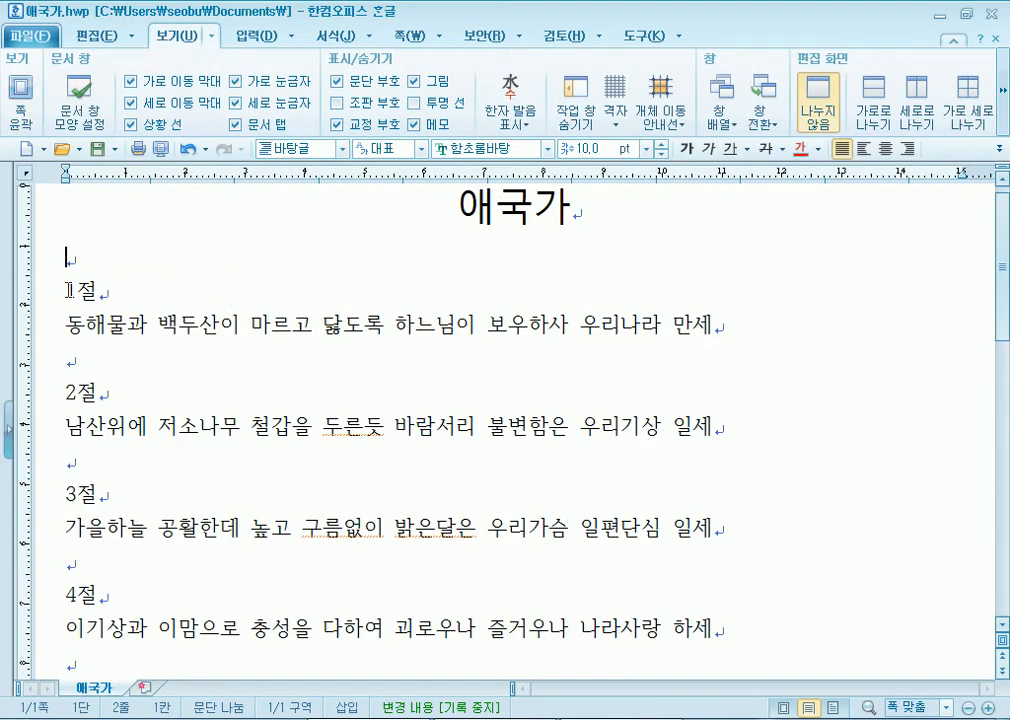
{"action": "left_click", "coordinate": [19, 113]}
{"action": "left_click", "coordinate": [19, 113]}
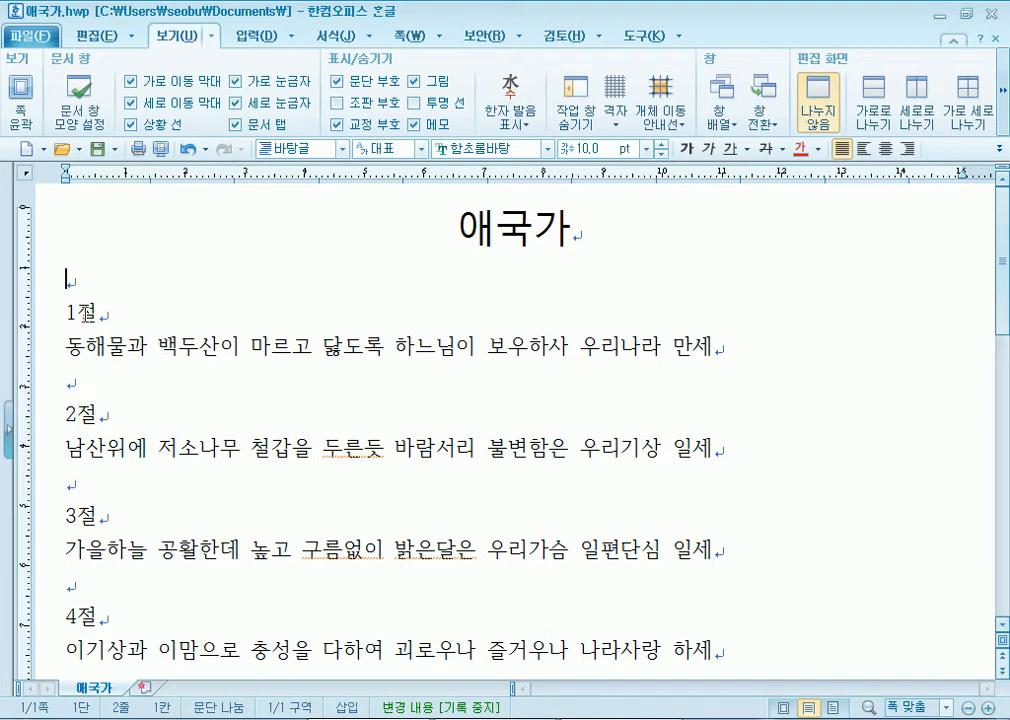
{"action": "left_click", "coordinate": [20, 100]}
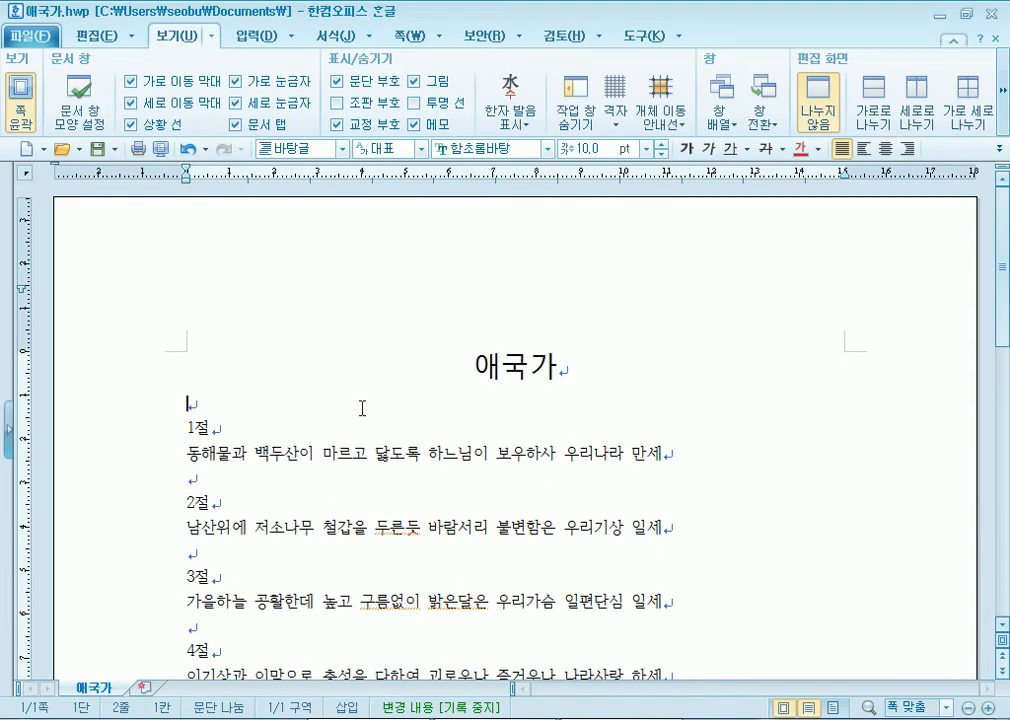
{"action": "left_click", "coordinate": [18, 90]}
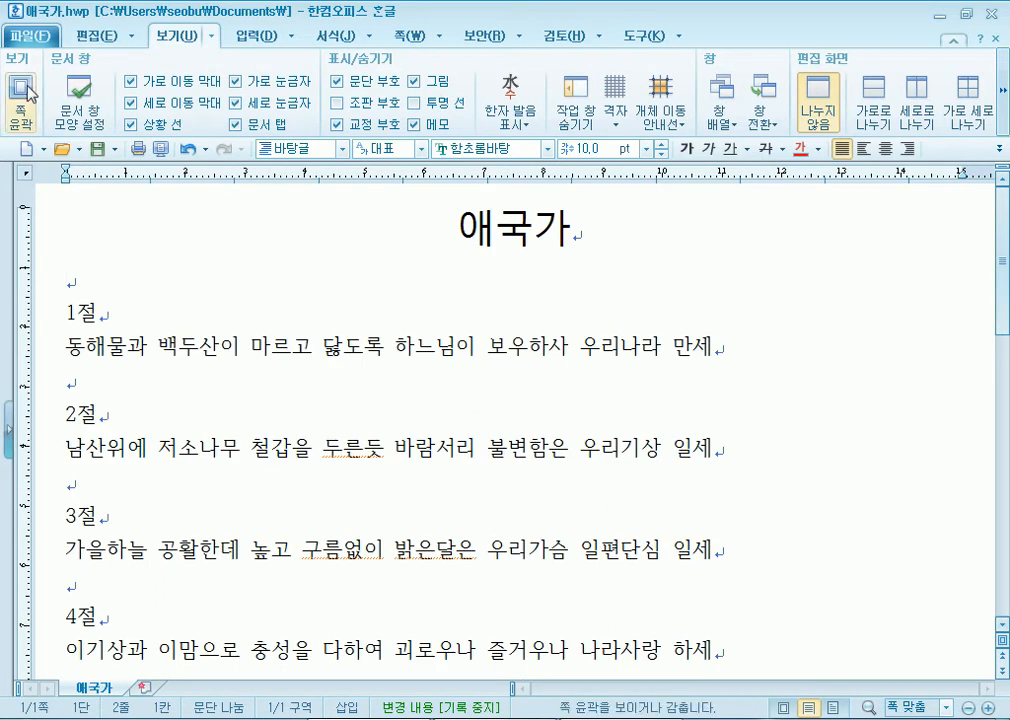
{"action": "left_click", "coordinate": [8, 82]}
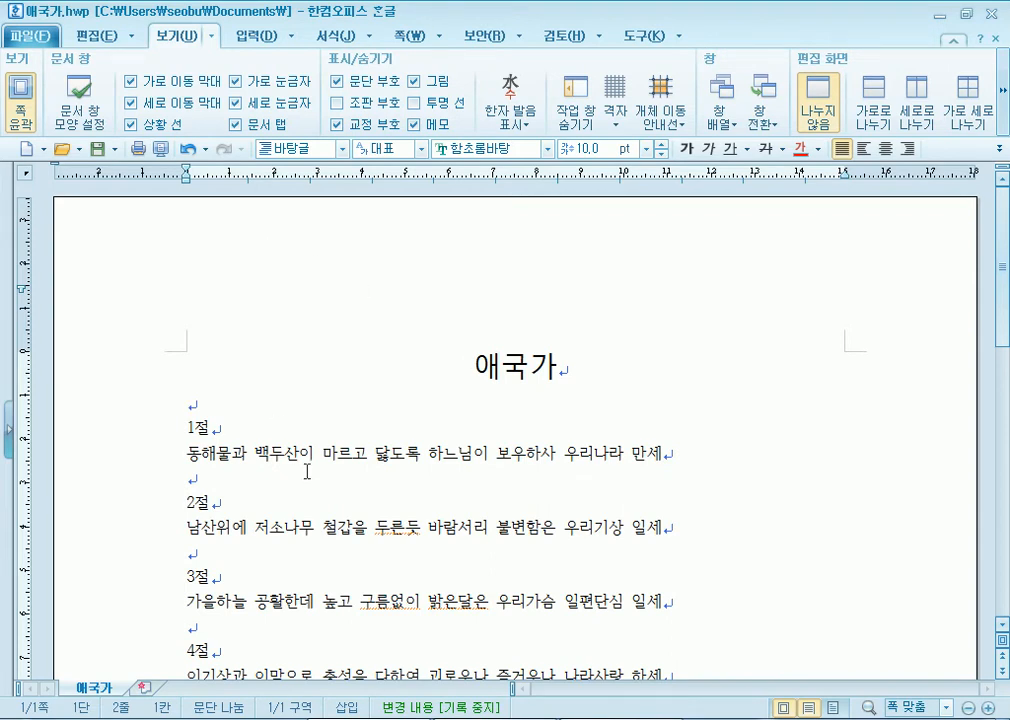
{"action": "left_click", "coordinate": [20, 100]}
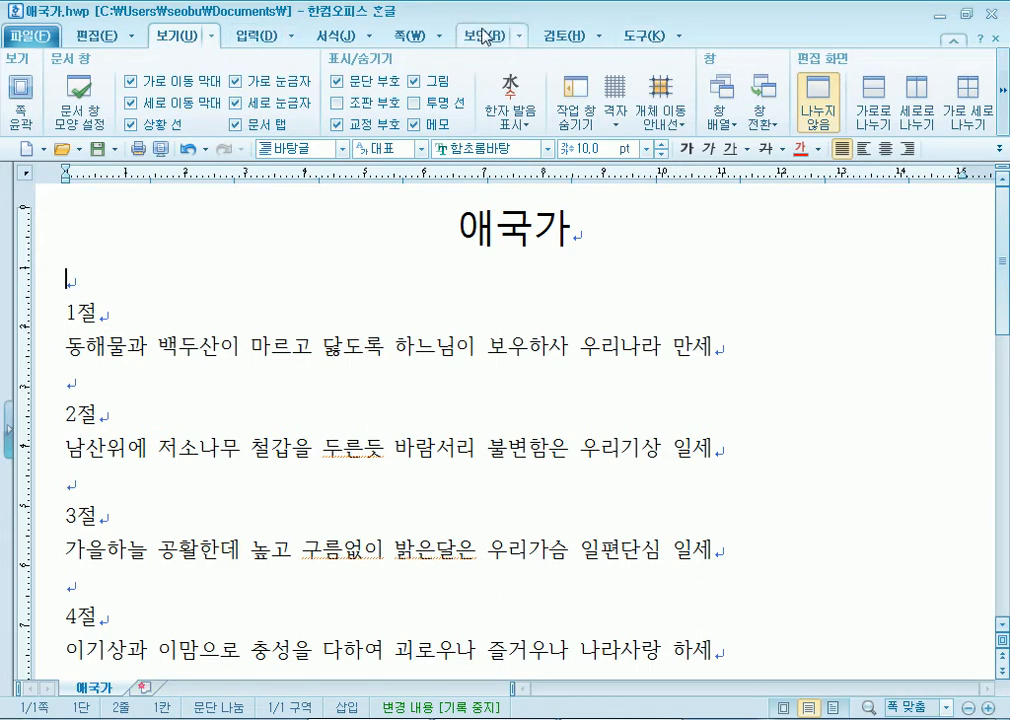
- Glance at the 입력 drop-down menu, close it, and bring up the 편집 tab
{"action": "left_click", "coordinate": [128, 37]}
{"action": "mouse_move", "coordinate": [229, 45]}
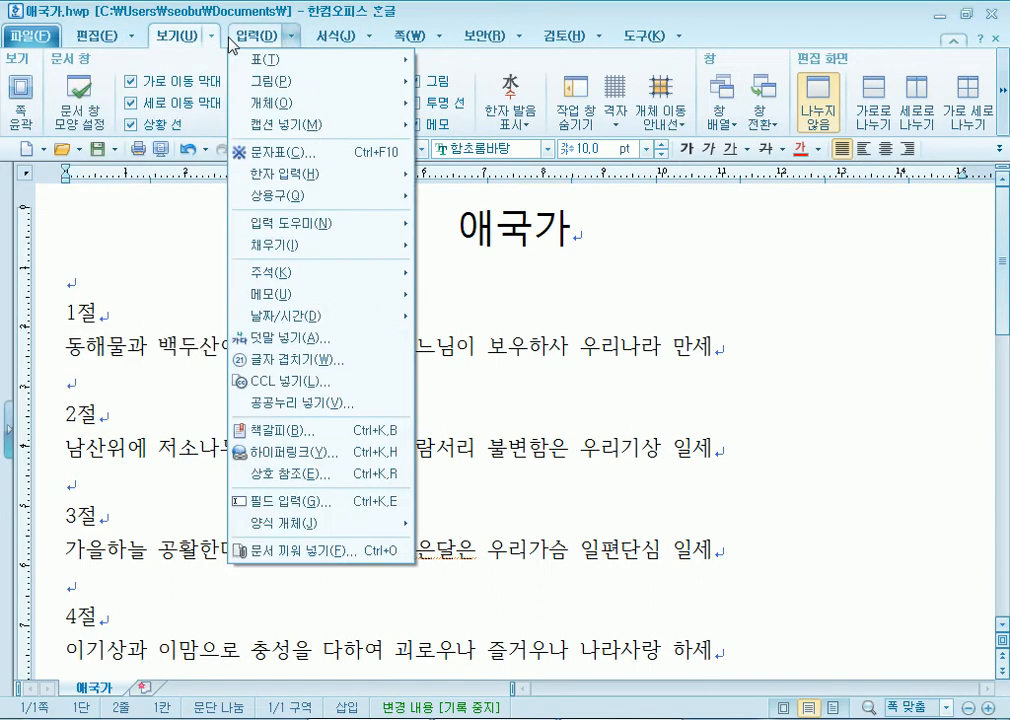
{"action": "left_click", "coordinate": [614, 6]}
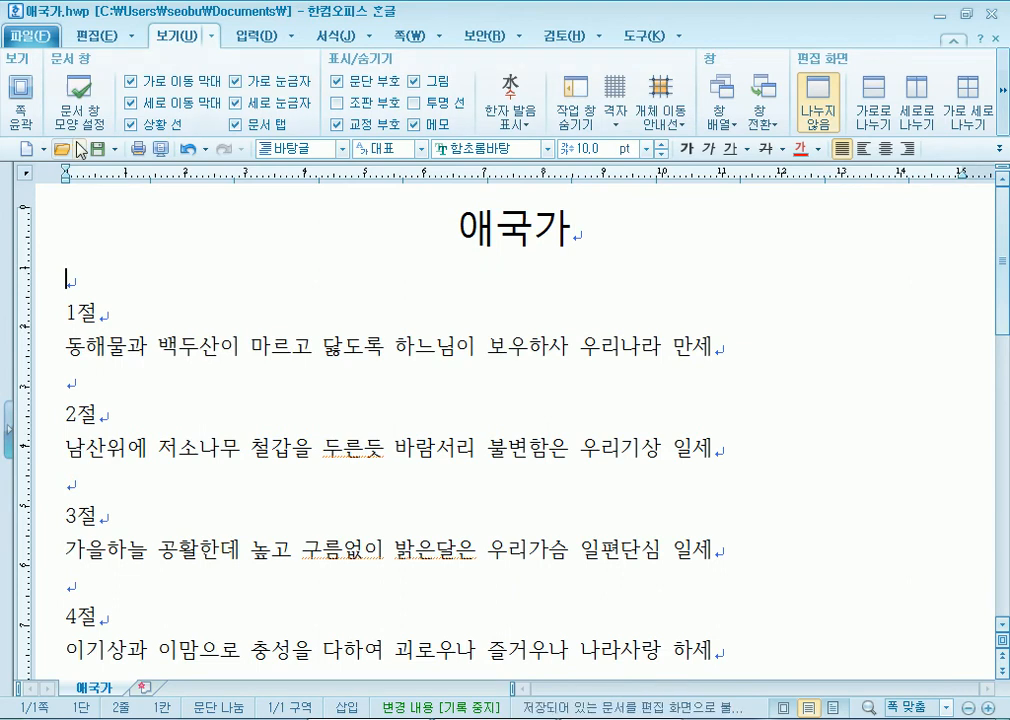
{"action": "left_click", "coordinate": [72, 35]}
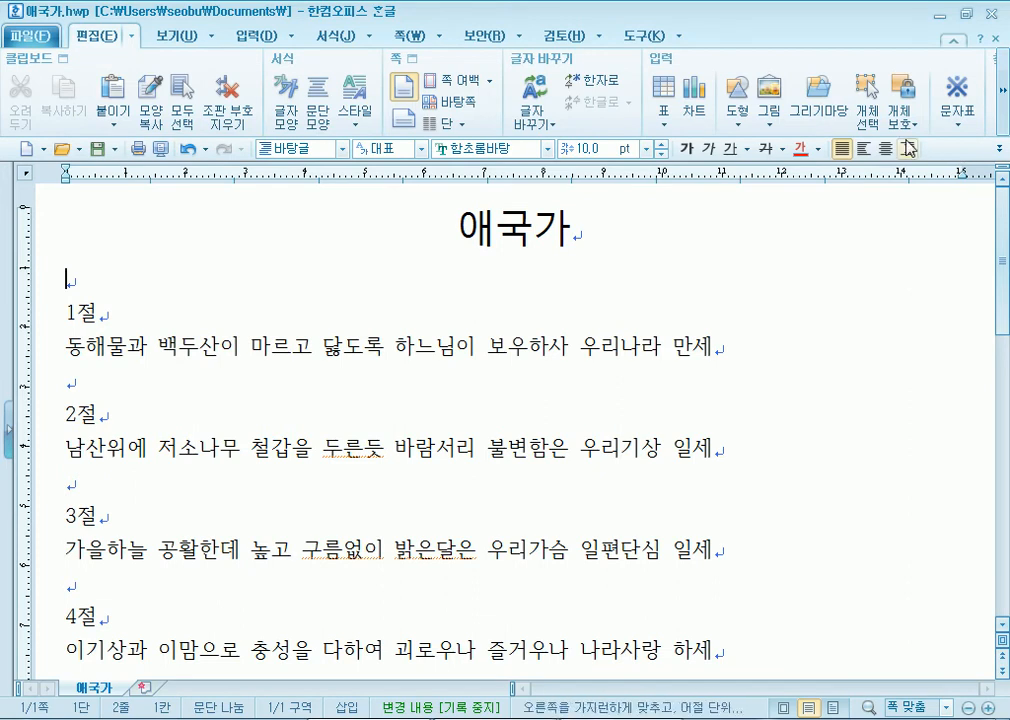
- Launch Excel 2010 with blank 통합 문서1, view its 삽입, 데이터 and 홈 tabs, then minimize it
{"action": "key", "text": "super"}
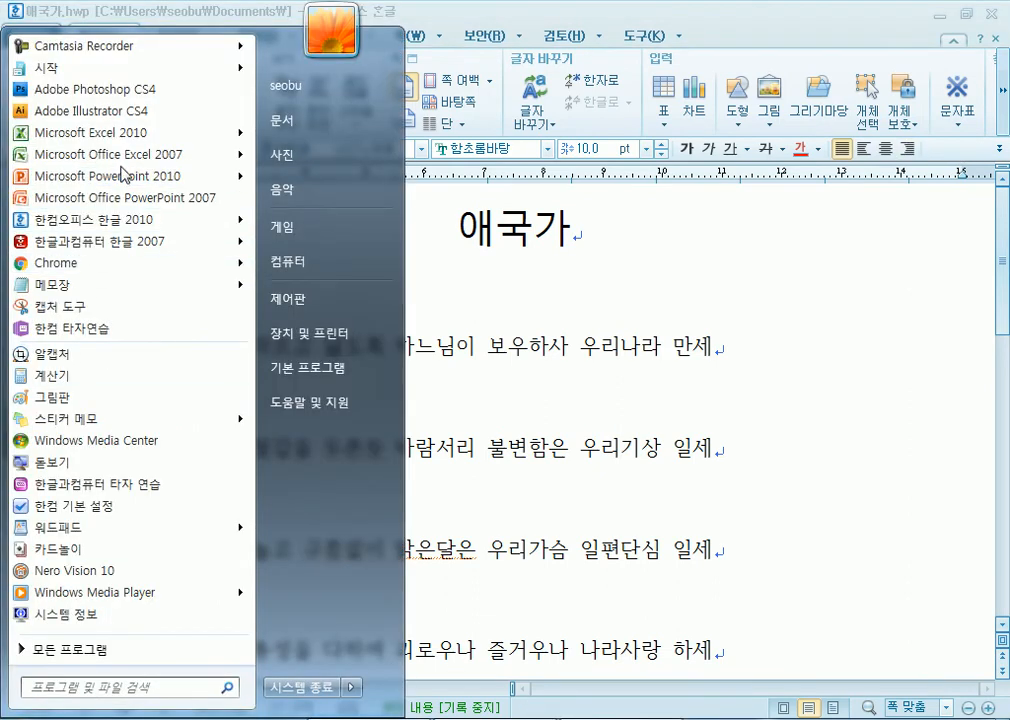
{"action": "key", "text": "Escape"}
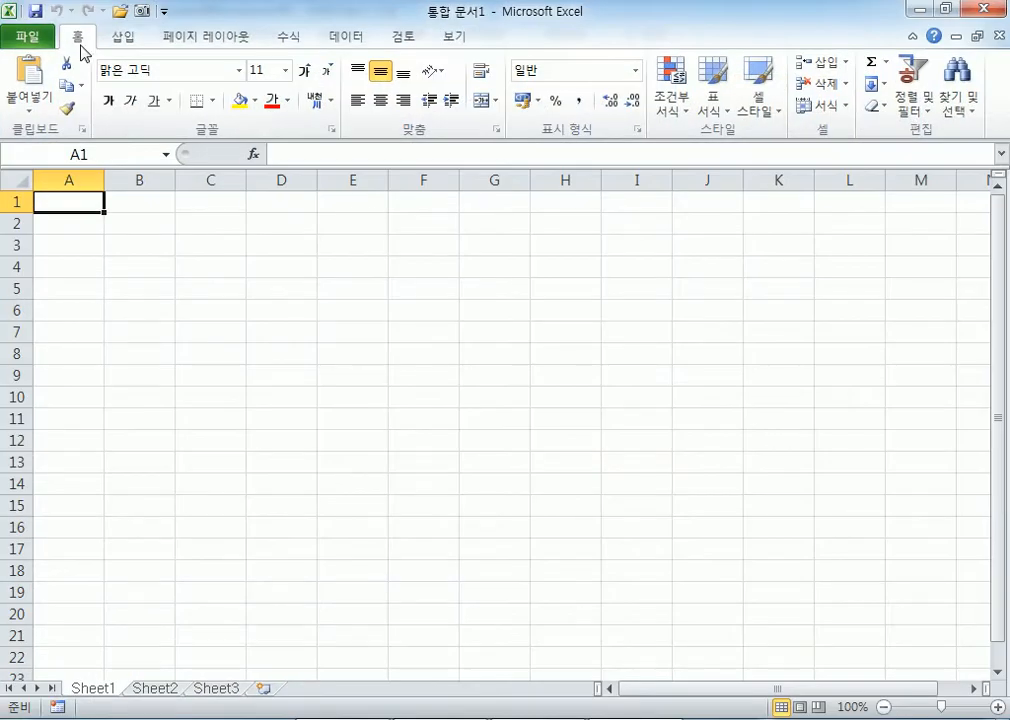
{"action": "left_click", "coordinate": [123, 37]}
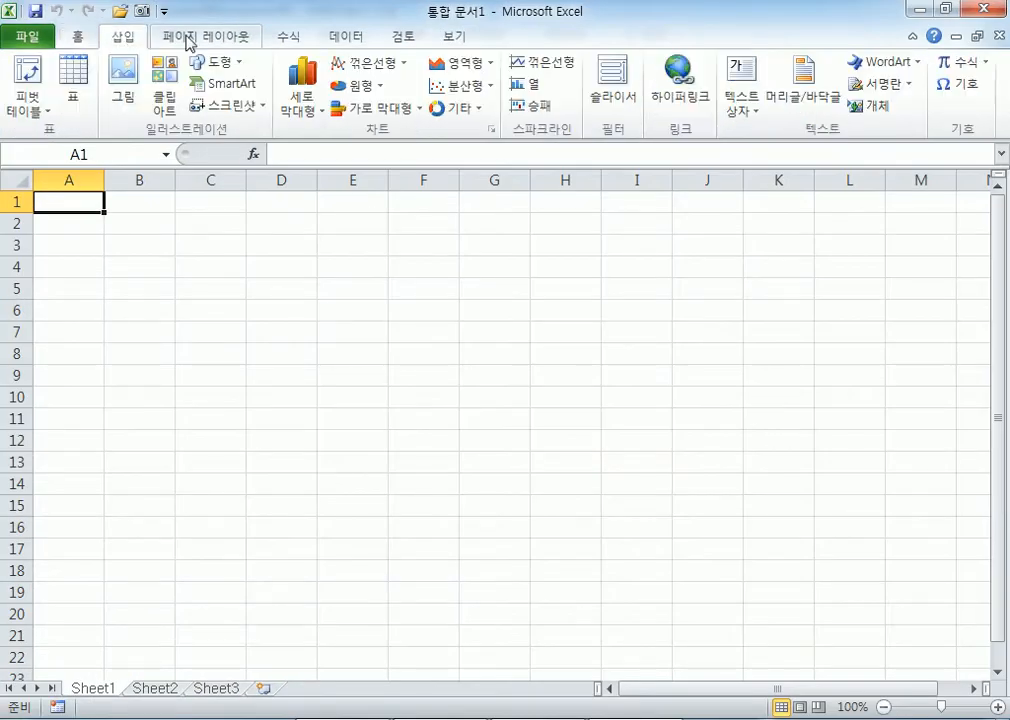
{"action": "left_click", "coordinate": [340, 38]}
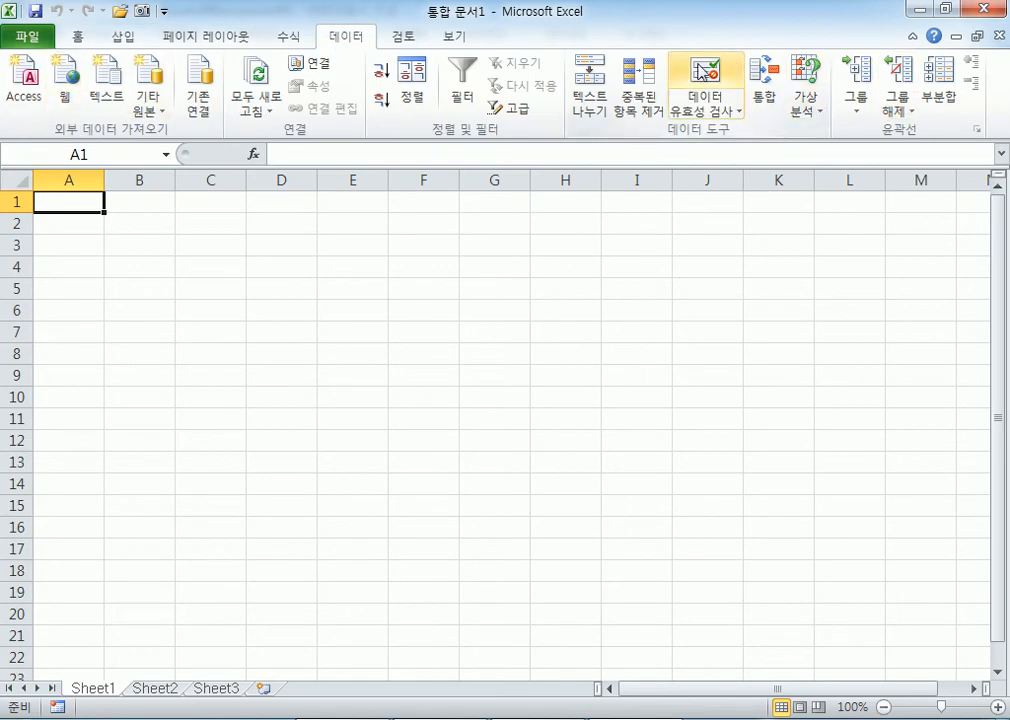
{"action": "left_click", "coordinate": [80, 38]}
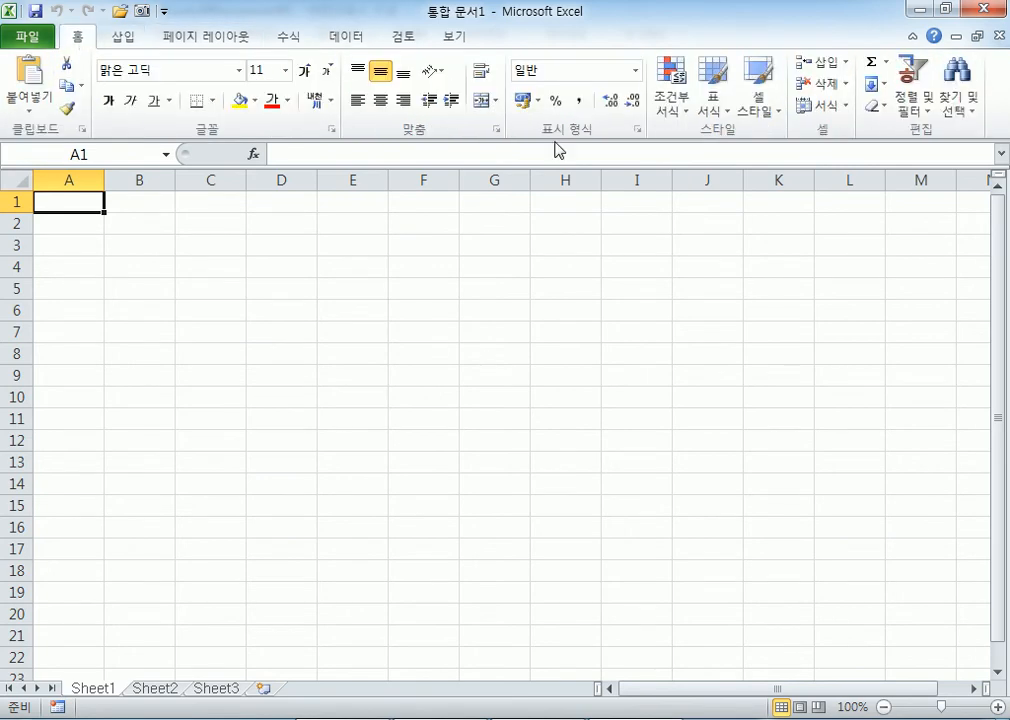
{"action": "left_click", "coordinate": [919, 9]}
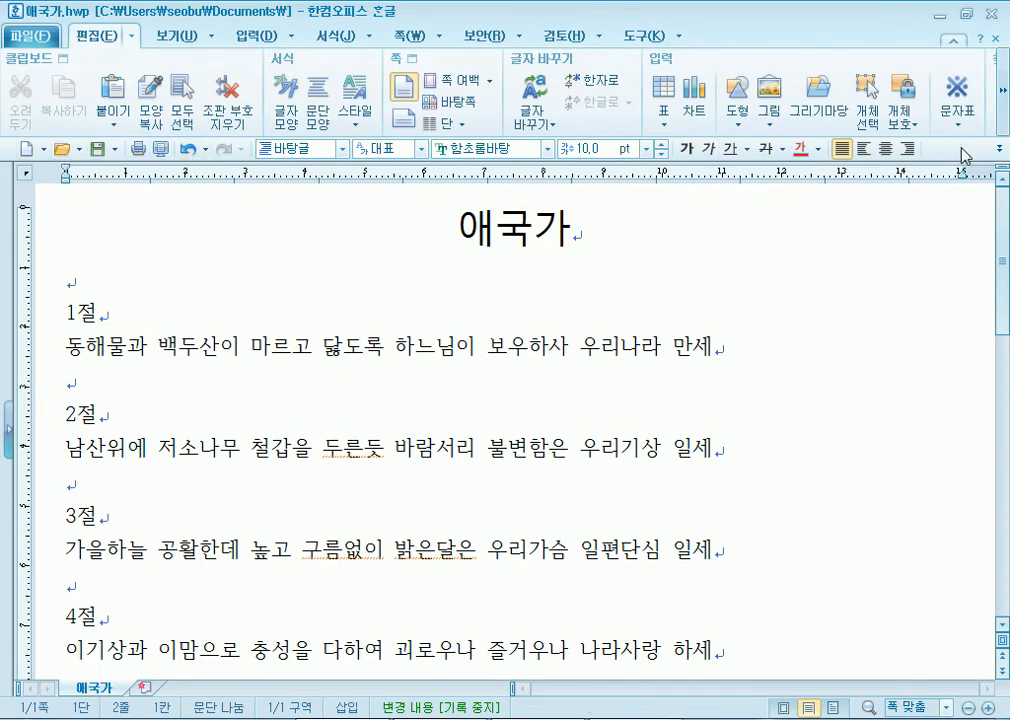
- Hide the basic and formatting toolbars from the toolbar context menu
{"action": "right_click", "coordinate": [807, 37]}
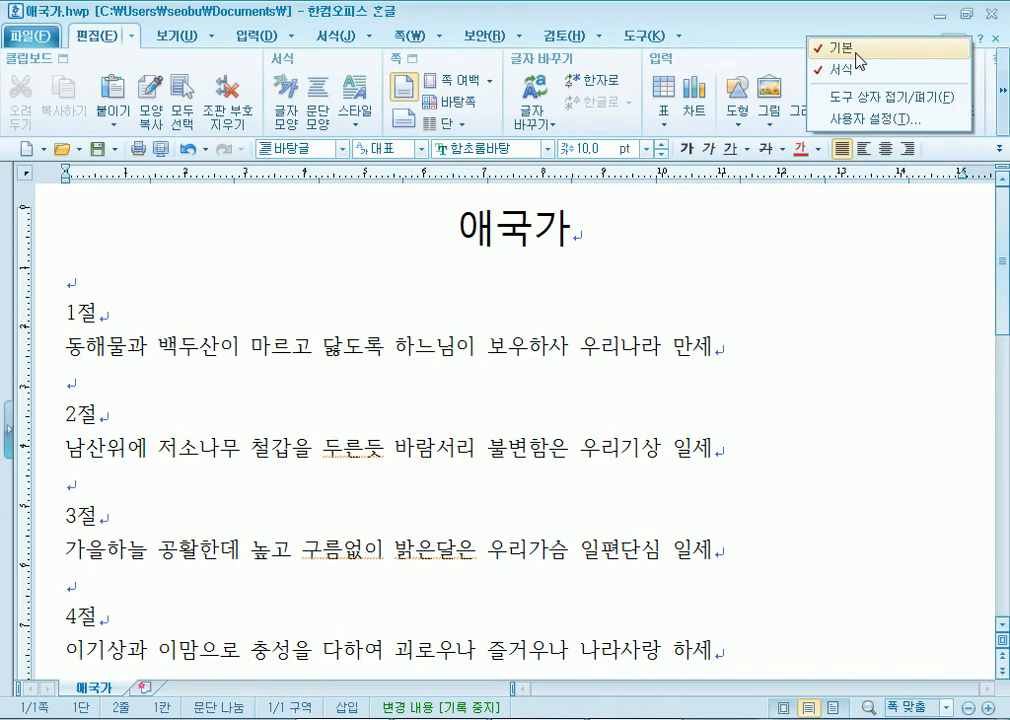
{"action": "left_click", "coordinate": [845, 49]}
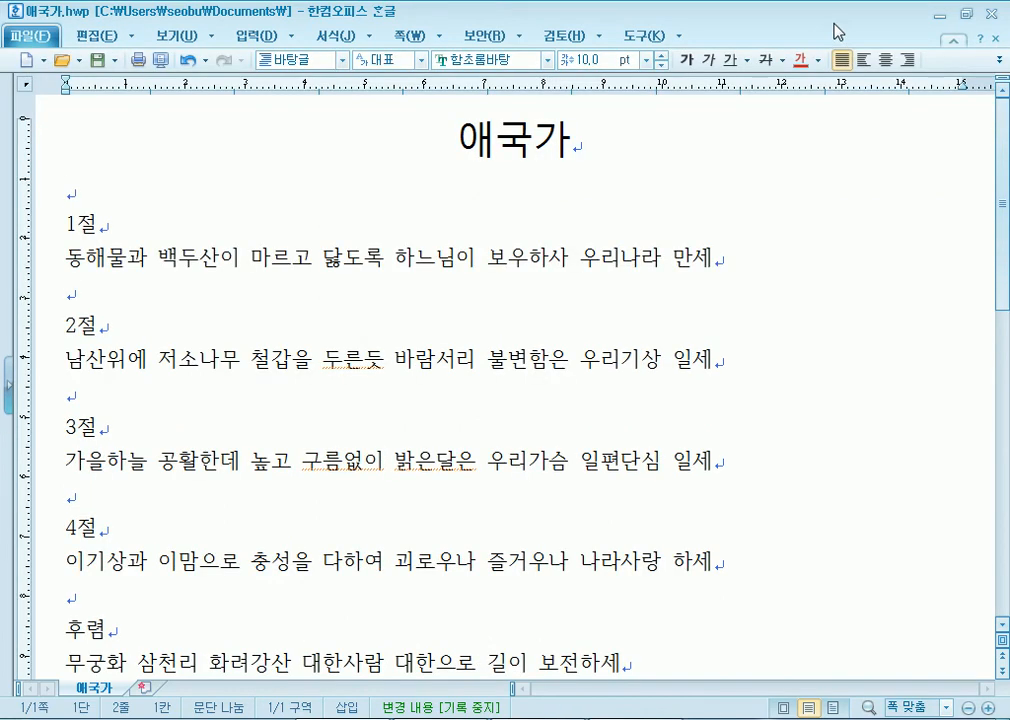
{"action": "right_click", "coordinate": [835, 22]}
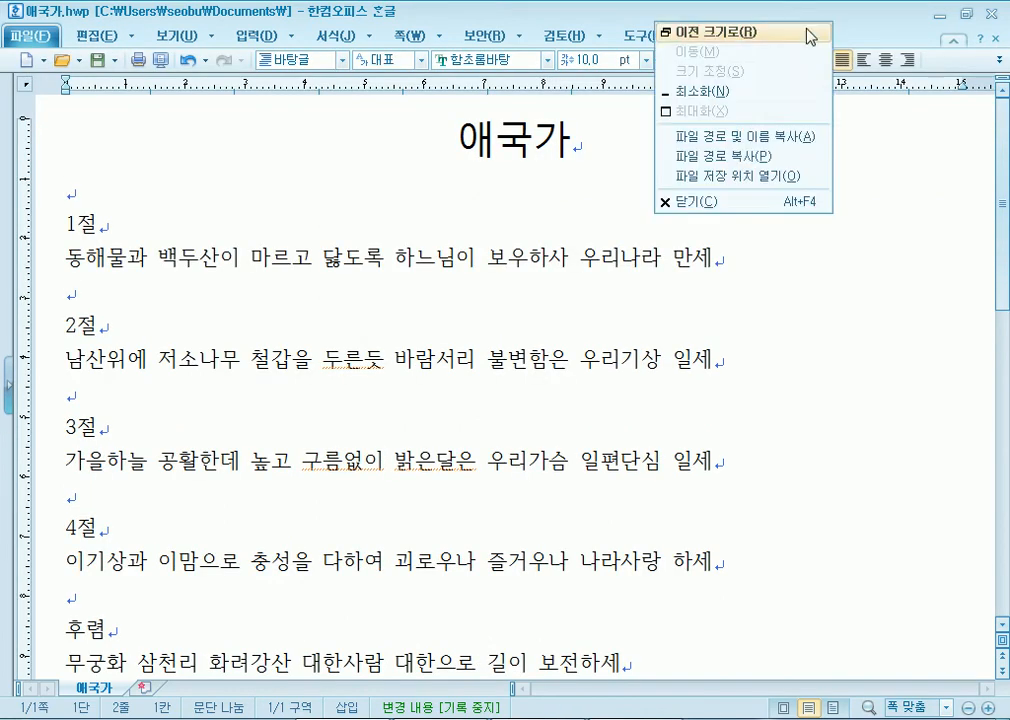
{"action": "left_click", "coordinate": [748, 3]}
{"action": "right_click", "coordinate": [748, 10]}
{"action": "right_click", "coordinate": [703, 33]}
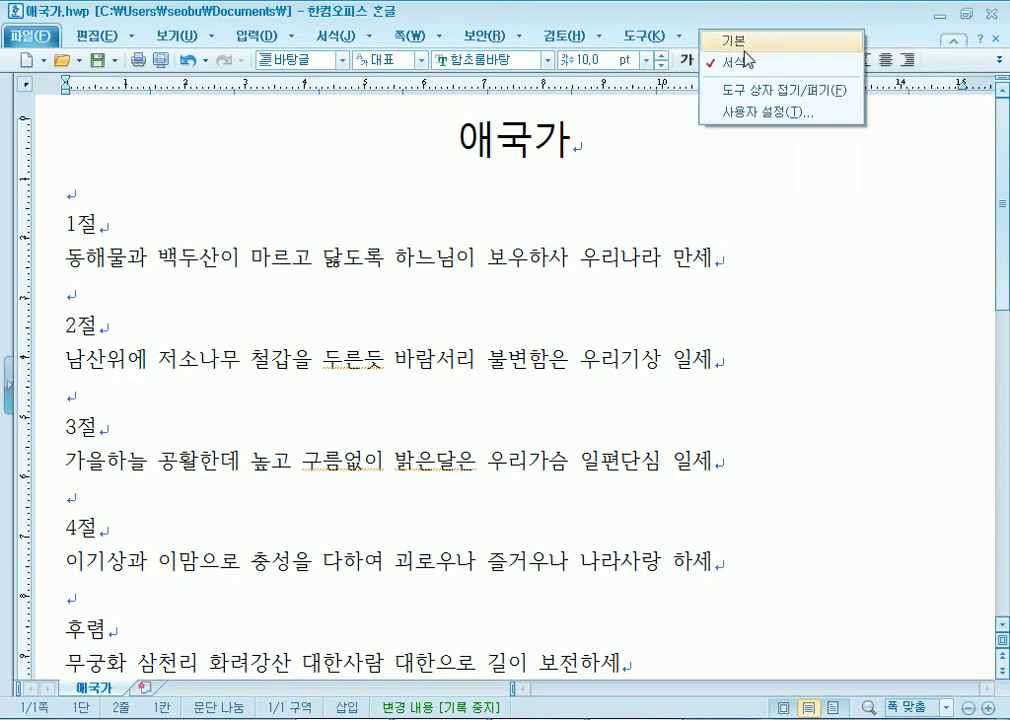
{"action": "left_click", "coordinate": [744, 58]}
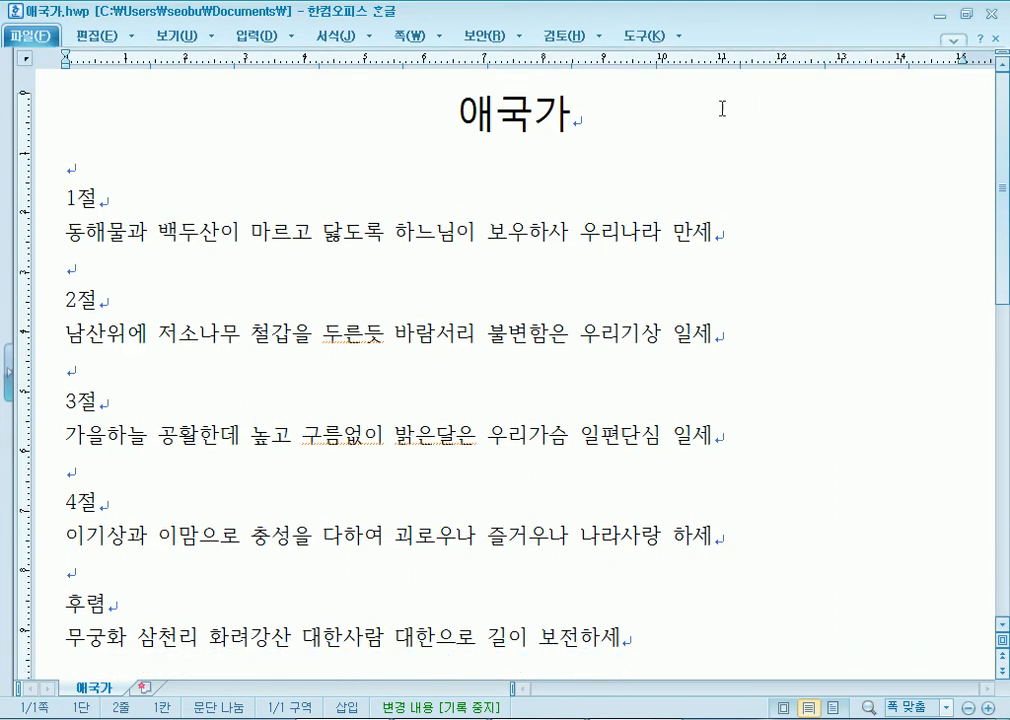
- Restore the basic and formatting toolbars, hiding and reshowing the formatting toolbar once more
{"action": "right_click", "coordinate": [741, 38]}
{"action": "left_click", "coordinate": [762, 47]}
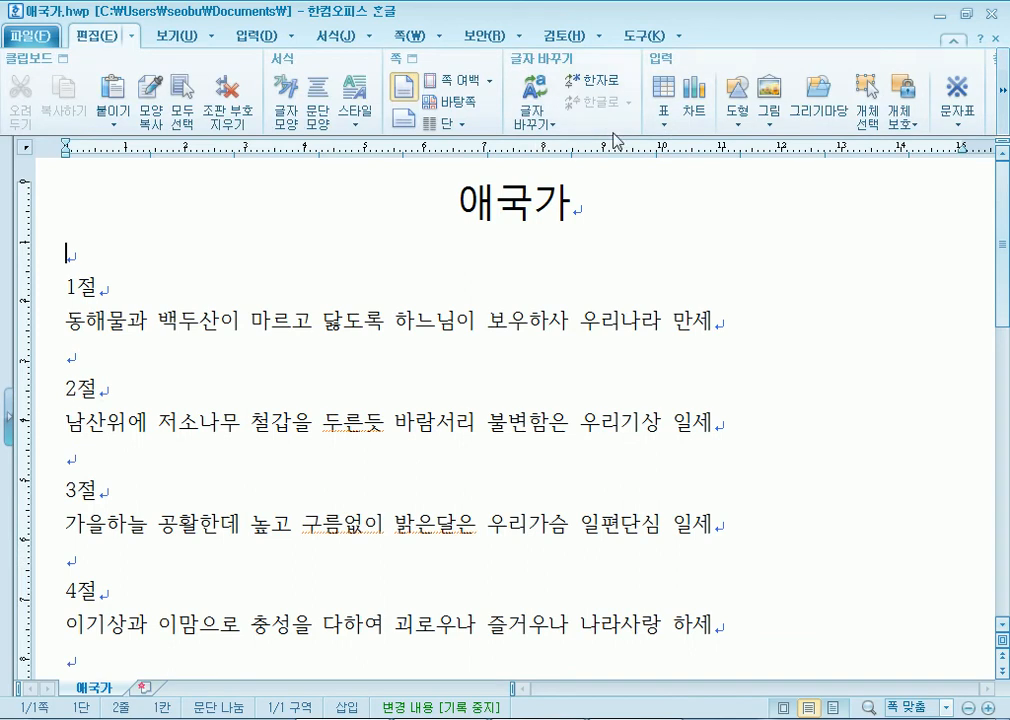
{"action": "right_click", "coordinate": [740, 36]}
{"action": "left_click", "coordinate": [748, 62]}
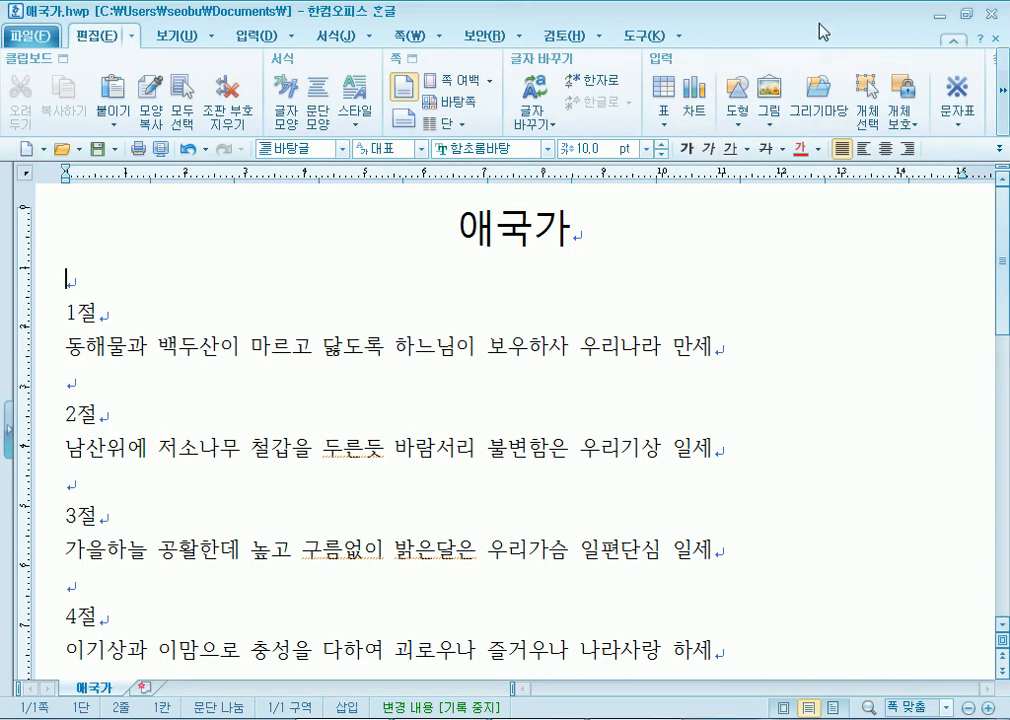
{"action": "right_click", "coordinate": [828, 76]}
{"action": "left_click", "coordinate": [848, 58]}
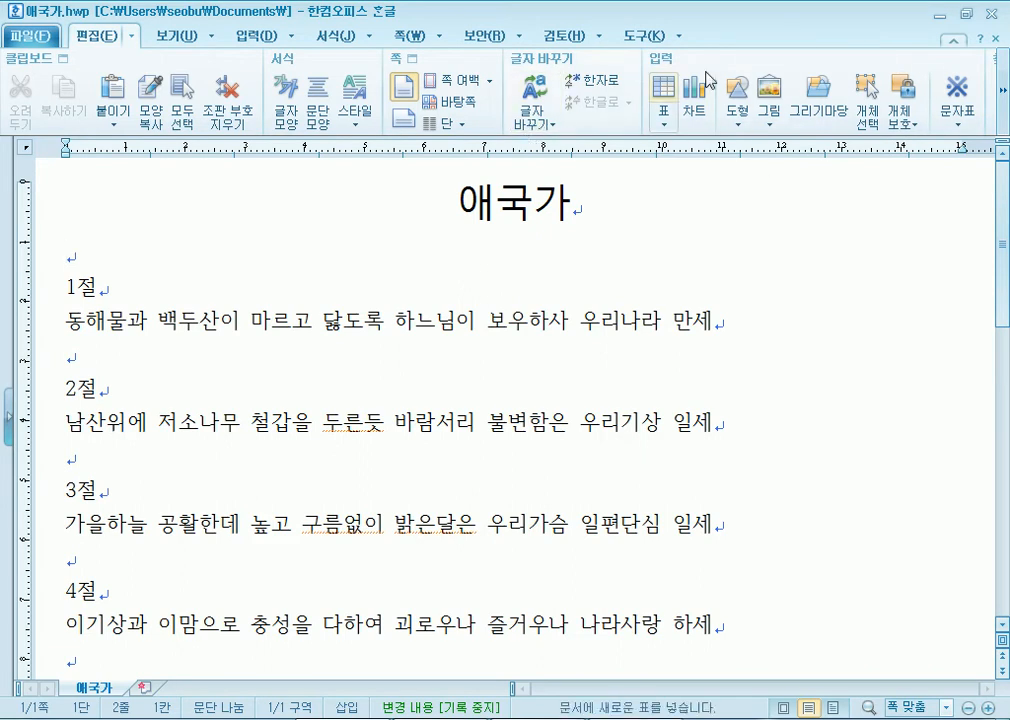
{"action": "right_click", "coordinate": [781, 38]}
{"action": "left_click", "coordinate": [815, 70]}
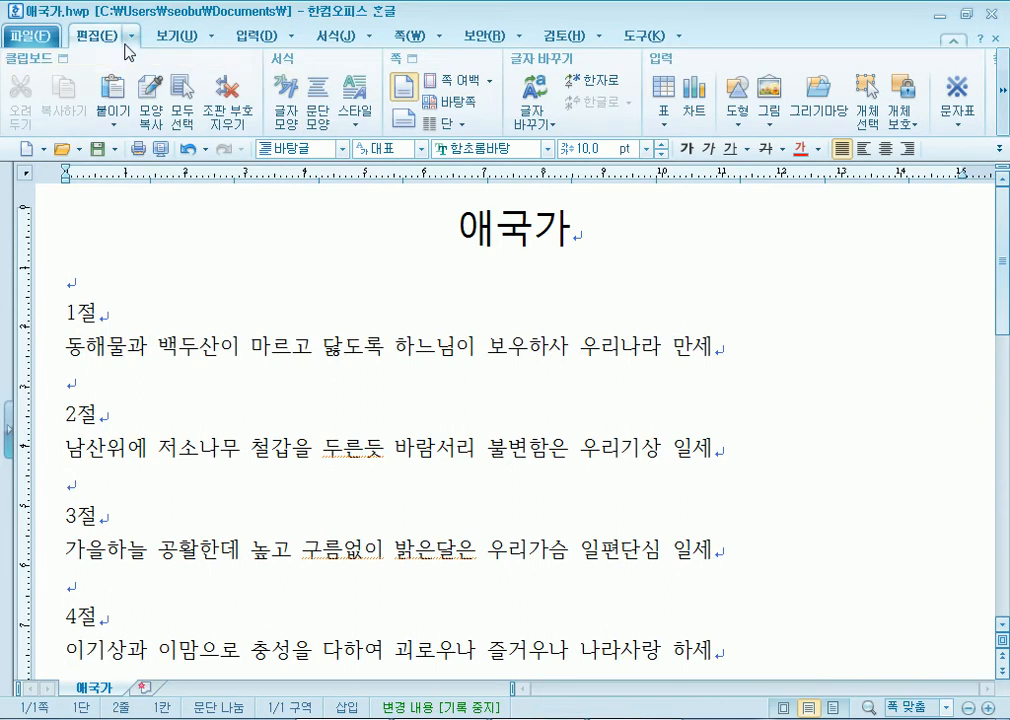
- Show the 보기 options, collapsing and re-expanding the panel twice
{"action": "left_click", "coordinate": [180, 37]}
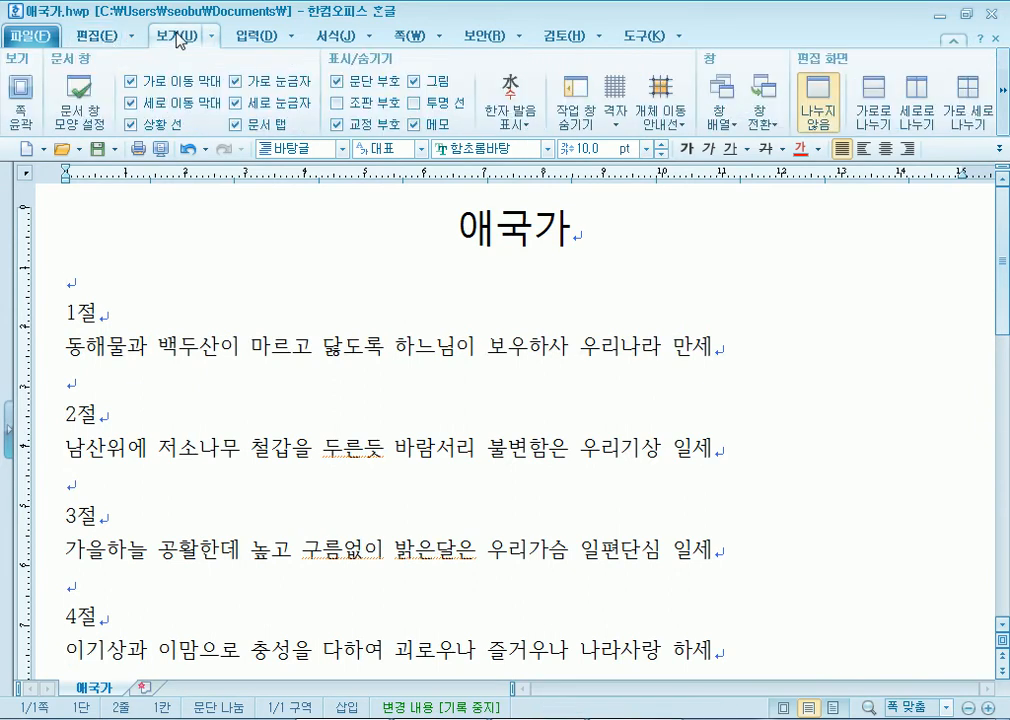
{"action": "left_click", "coordinate": [180, 37]}
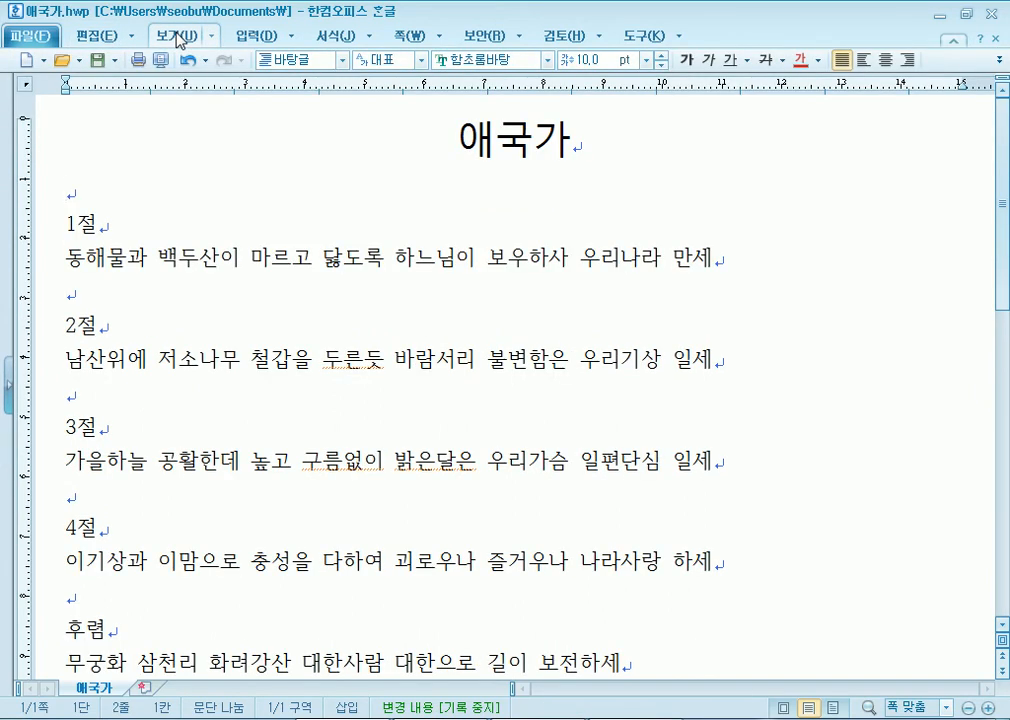
{"action": "left_click", "coordinate": [180, 37]}
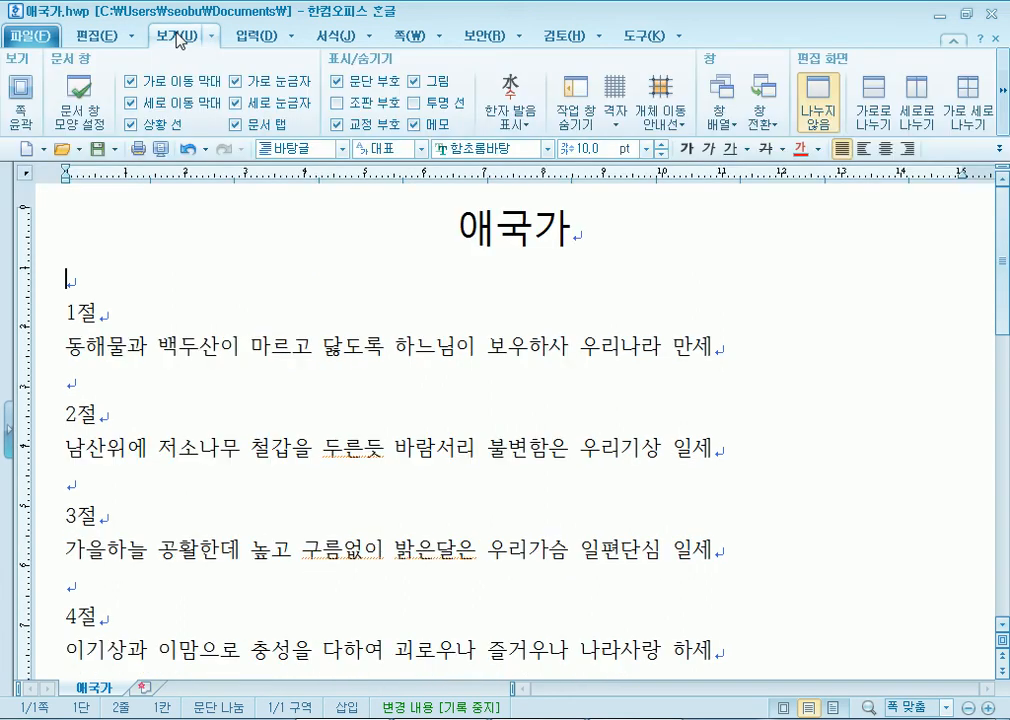
{"action": "left_click", "coordinate": [180, 37]}
{"action": "left_click", "coordinate": [180, 37]}
- Cycle the ribbon through toolbar-only, menu-row and full layouts, ending fully expanded
{"action": "left_click", "coordinate": [956, 44]}
{"action": "left_click", "coordinate": [956, 44]}
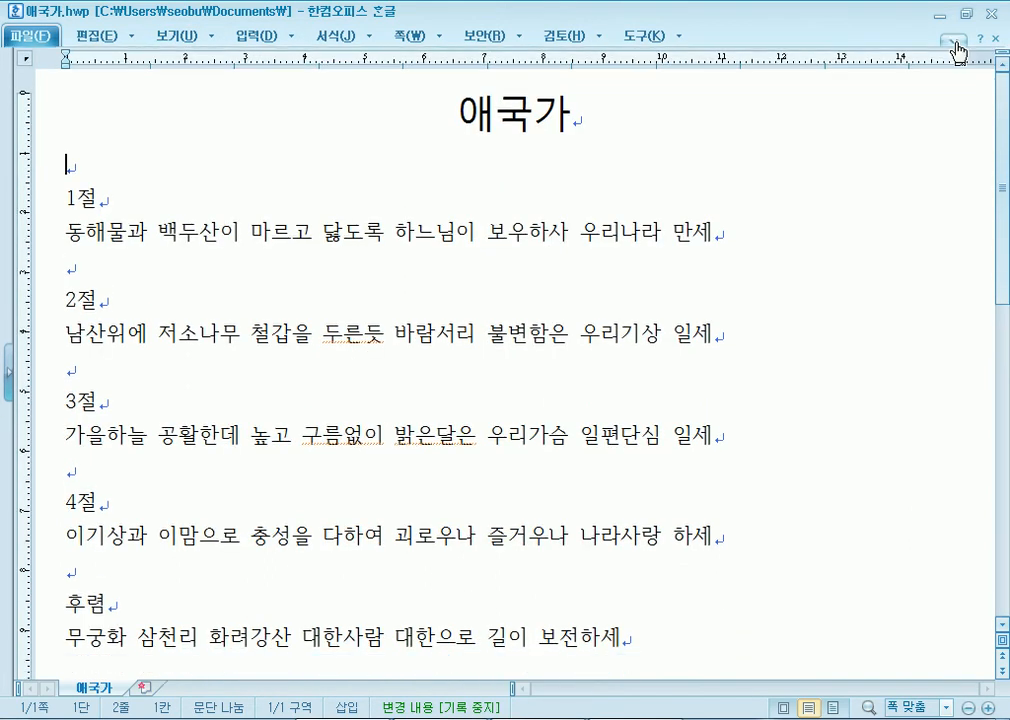
{"action": "left_click", "coordinate": [956, 44]}
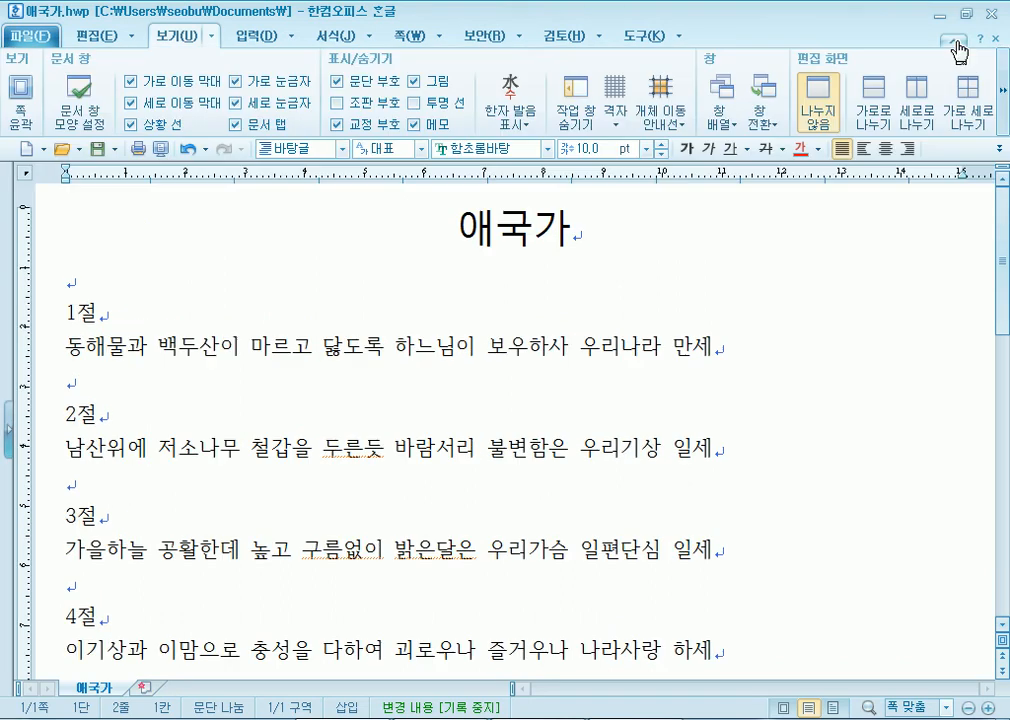
{"action": "left_click", "coordinate": [956, 44]}
{"action": "left_click", "coordinate": [956, 44]}
{"action": "left_click", "coordinate": [956, 44]}
{"action": "left_click", "coordinate": [956, 44]}
{"action": "left_click", "coordinate": [956, 44]}
{"action": "left_click", "coordinate": [956, 44]}
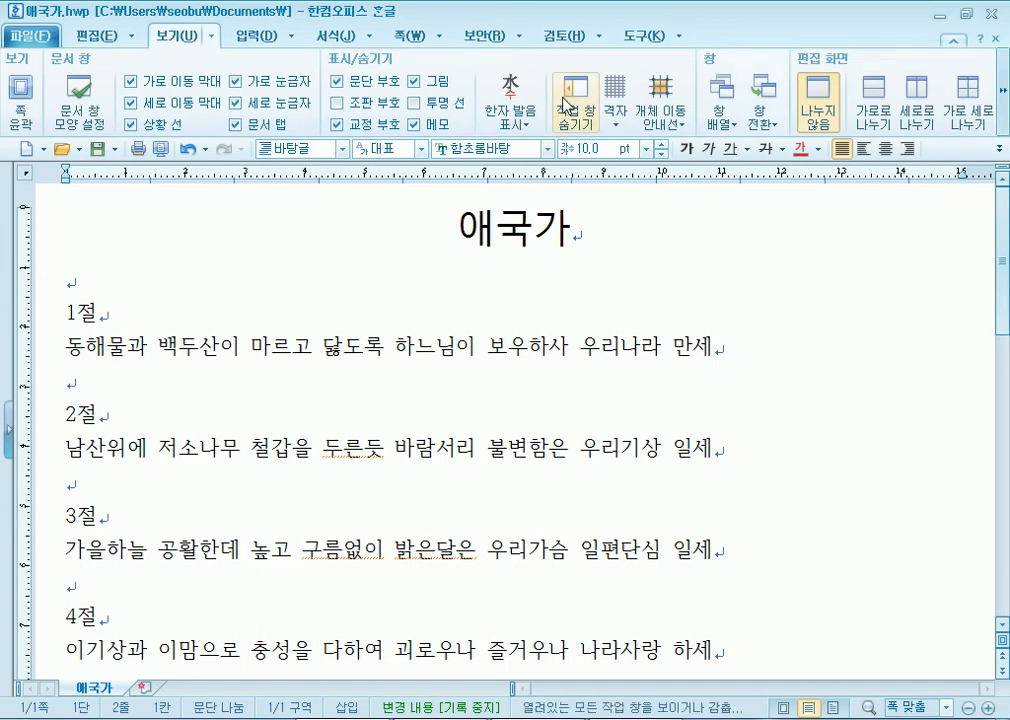
- Select the 애국가 title under the 서식 tab, then glance at Excel's 삽입 and 홈 tabs and close Excel
{"action": "left_click", "coordinate": [335, 36]}
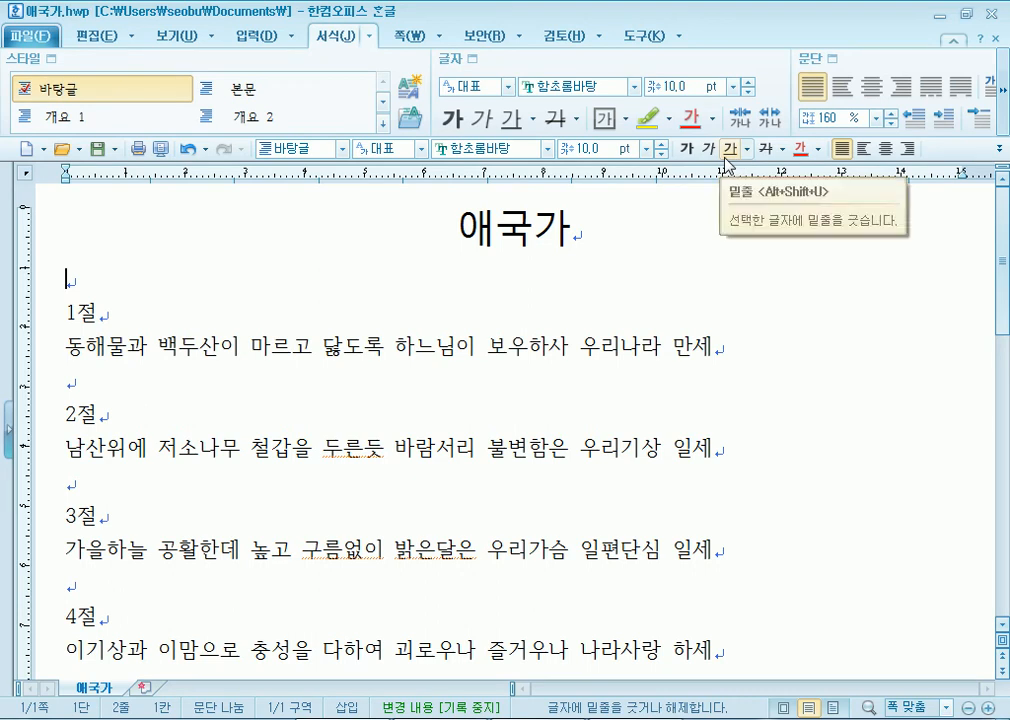
{"action": "left_click_drag", "start_coordinate": [435, 232], "coordinate": [609, 224]}
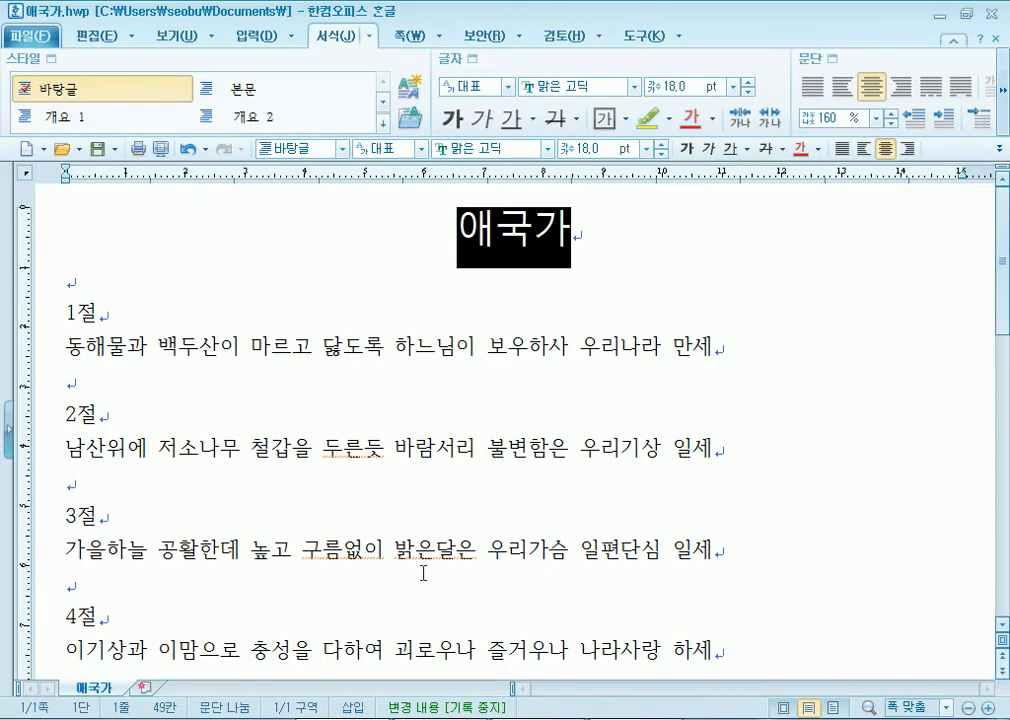
{"action": "left_click", "coordinate": [605, 719]}
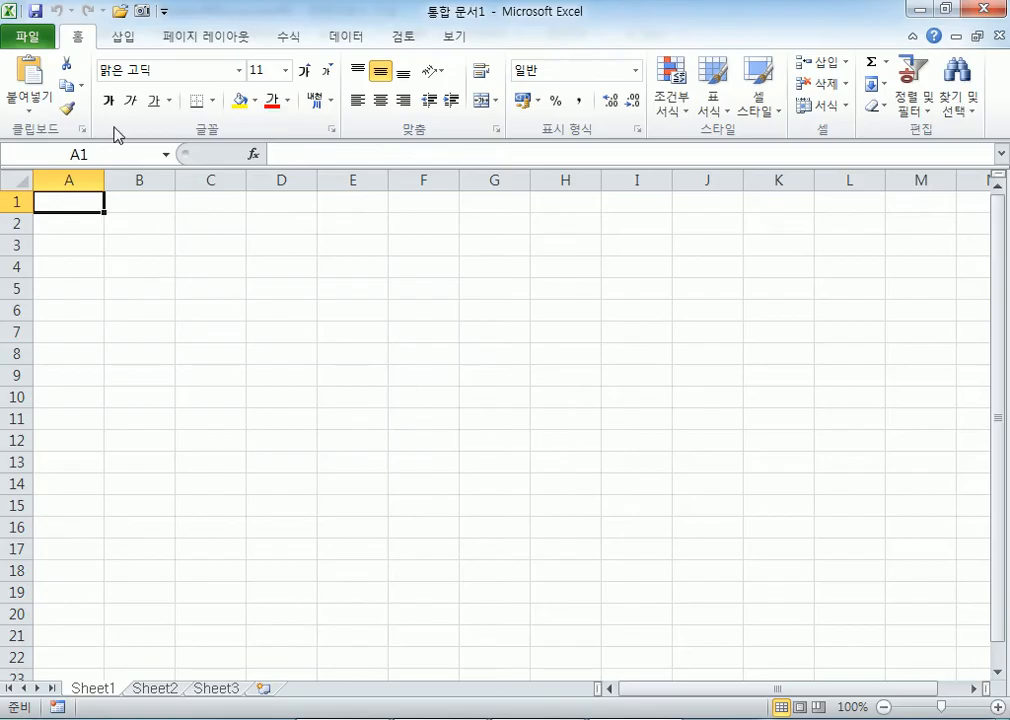
{"action": "left_click", "coordinate": [124, 39]}
{"action": "left_click", "coordinate": [70, 37]}
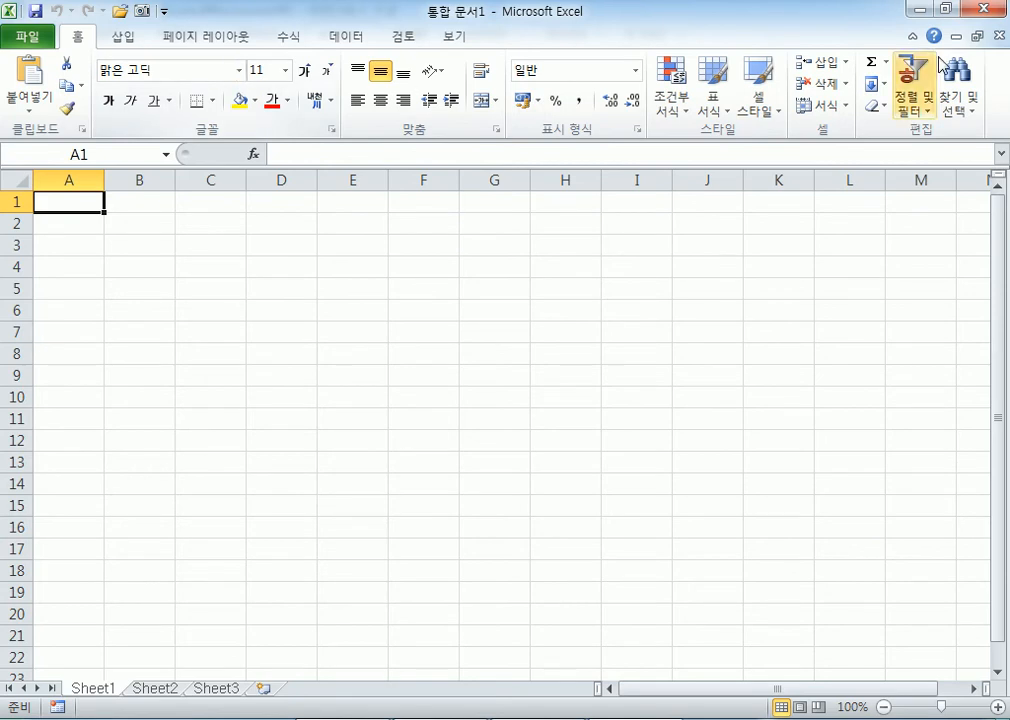
{"action": "left_click", "coordinate": [984, 16]}
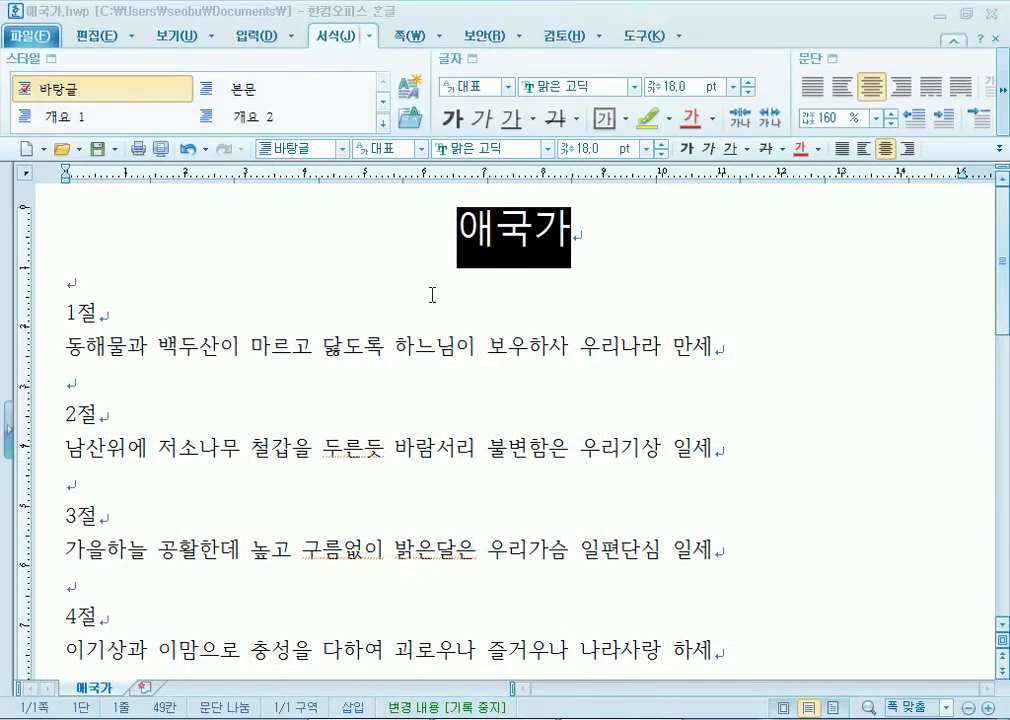
- Change the 애국가 title from 10 pt to 문체부 궁체 흘림체 at 18 pt, then deselect it
{"action": "left_click", "coordinate": [562, 36]}
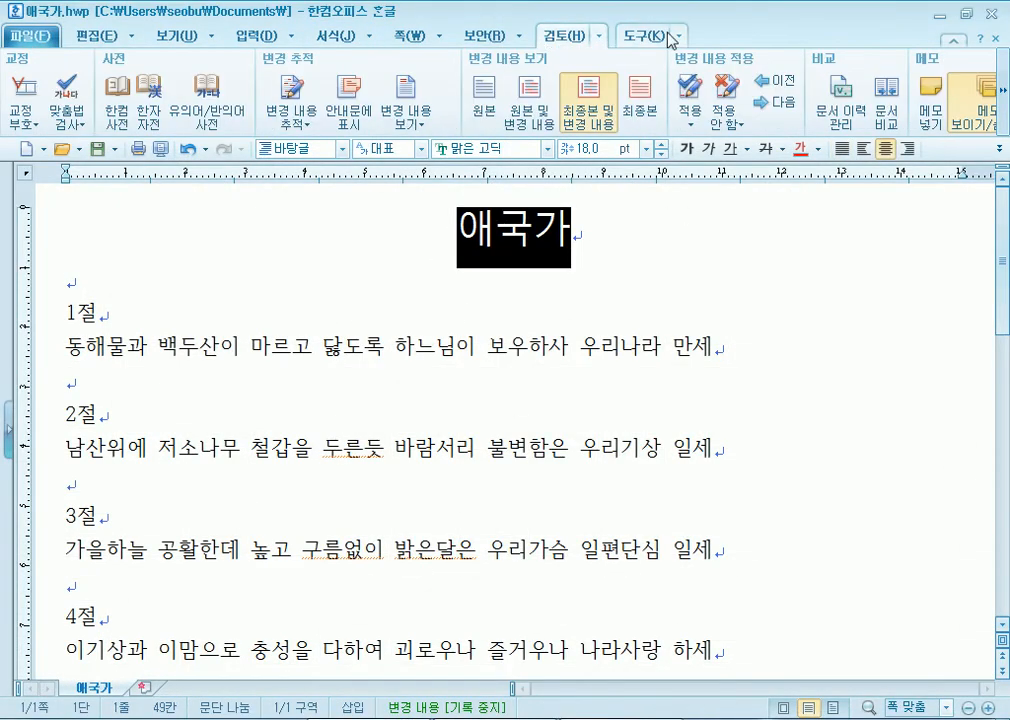
{"action": "left_click", "coordinate": [670, 37]}
{"action": "left_click", "coordinate": [408, 36]}
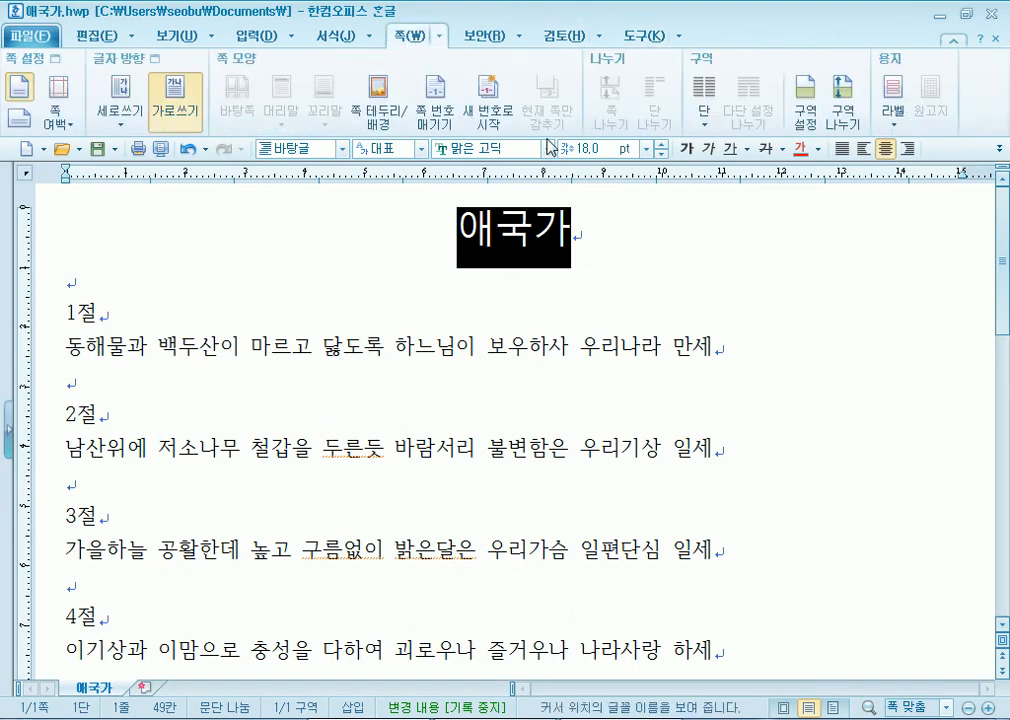
{"action": "left_click", "coordinate": [646, 149]}
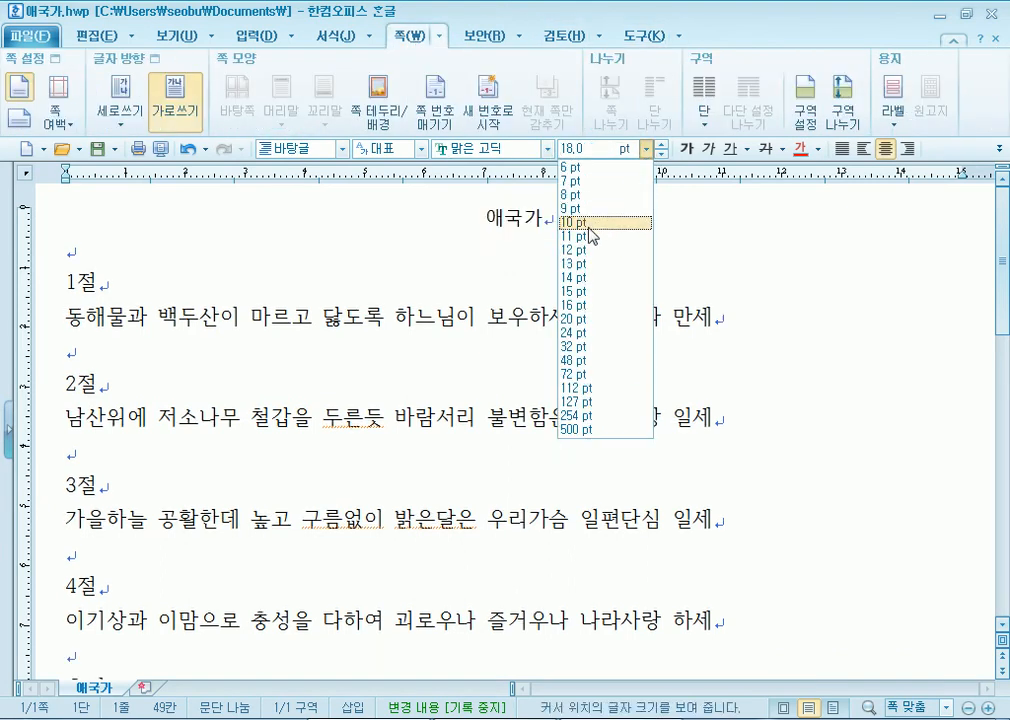
{"action": "left_click", "coordinate": [591, 223]}
{"action": "left_click", "coordinate": [546, 149]}
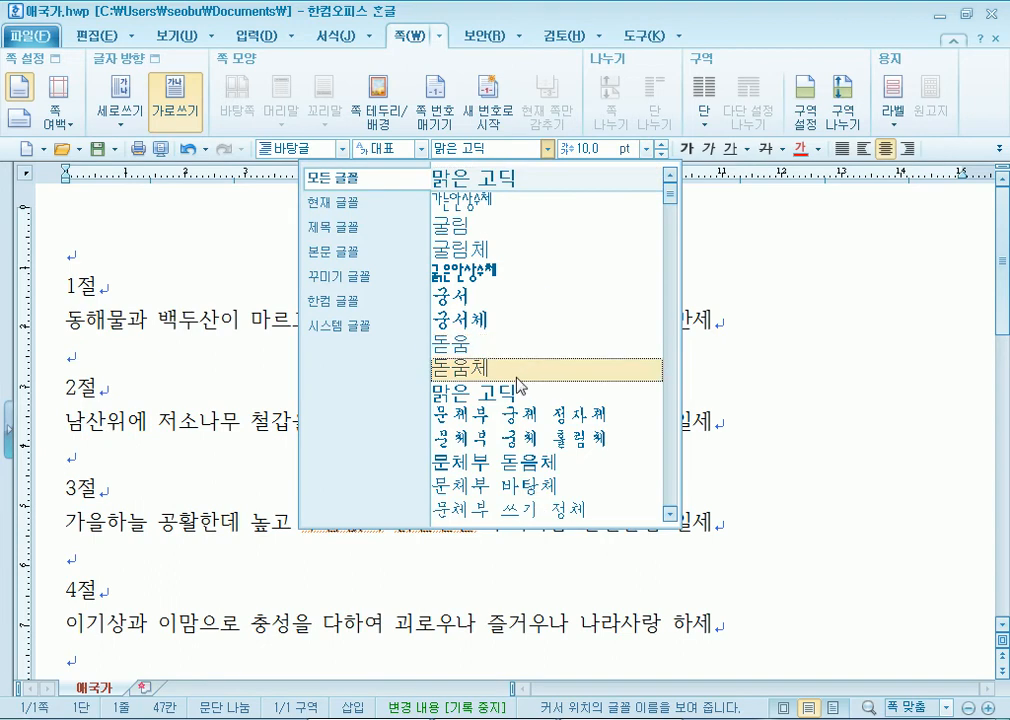
{"action": "left_click", "coordinate": [510, 438]}
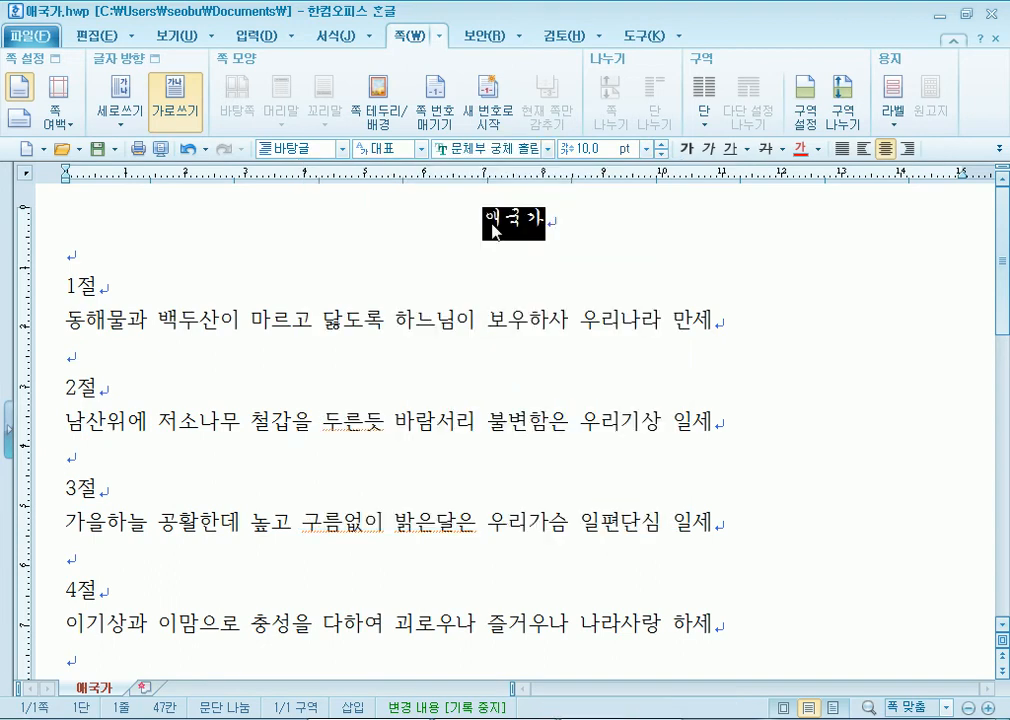
{"action": "left_click", "coordinate": [661, 144]}
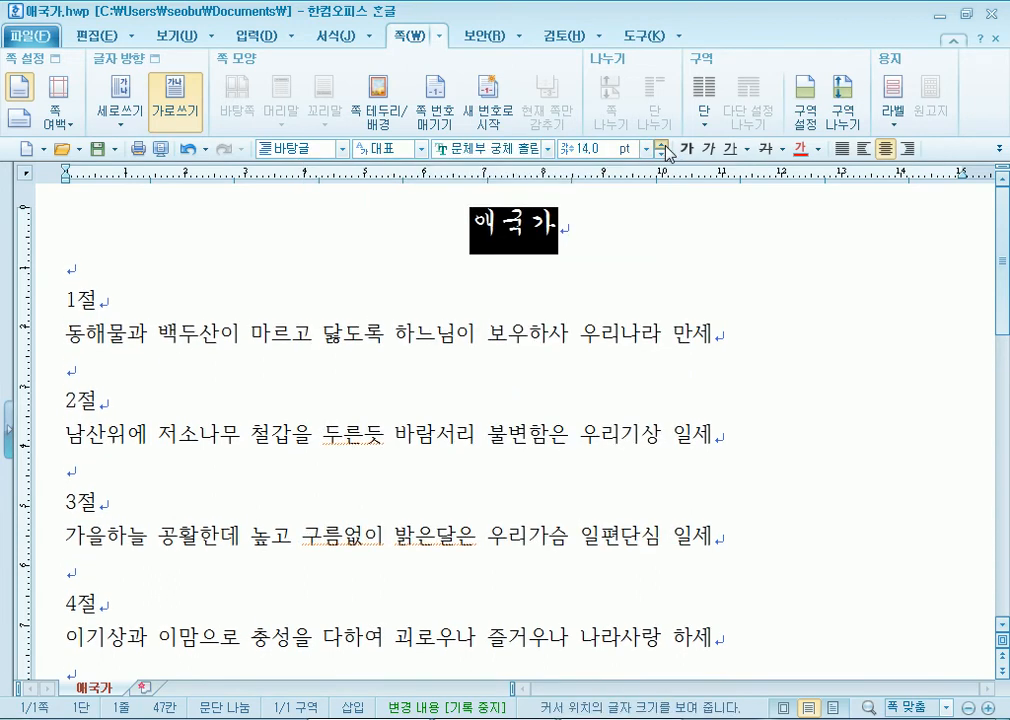
{"action": "left_click", "coordinate": [661, 144]}
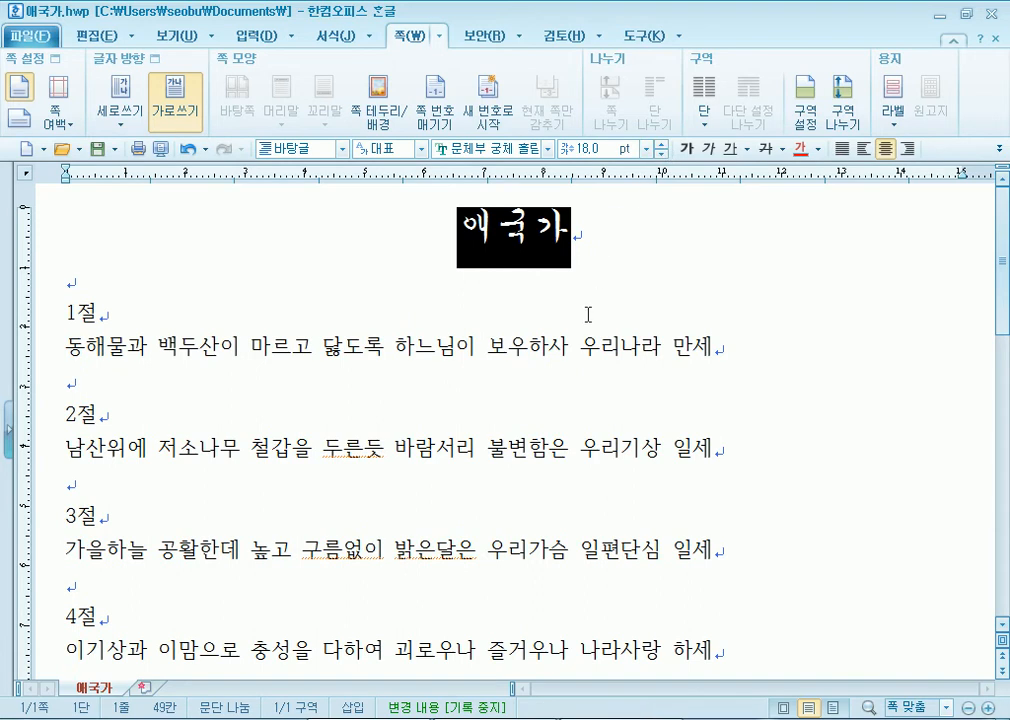
{"action": "left_click", "coordinate": [193, 319]}
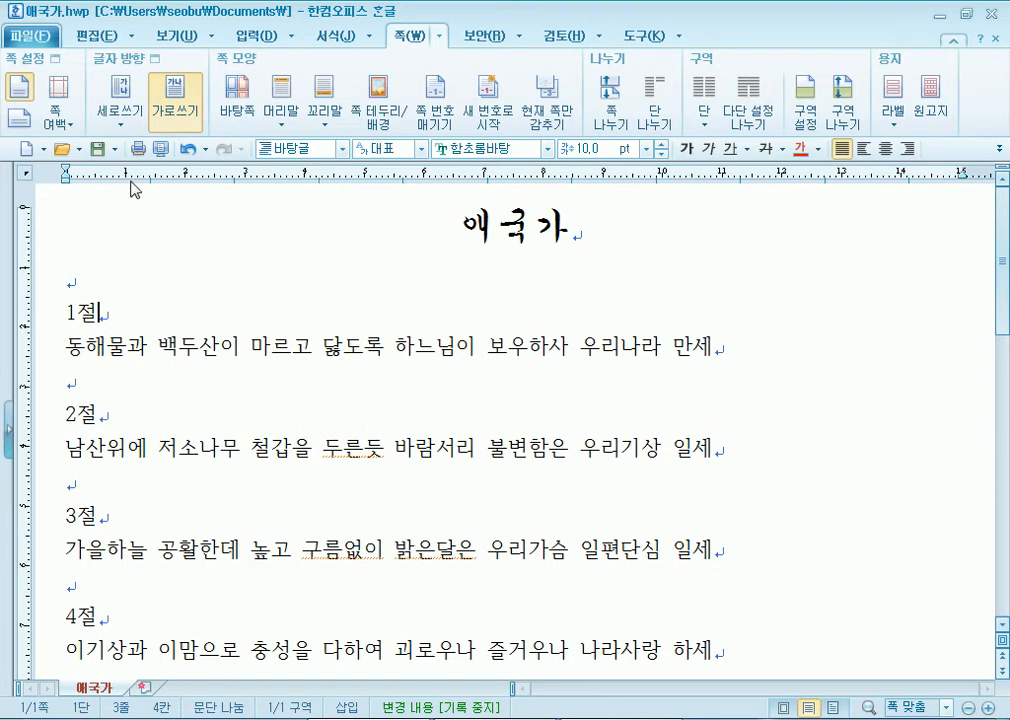
- Turn 쪽 윤곽 page outline view on and back off from the 보기 tab
{"action": "left_click", "coordinate": [175, 36]}
{"action": "left_click", "coordinate": [20, 116]}
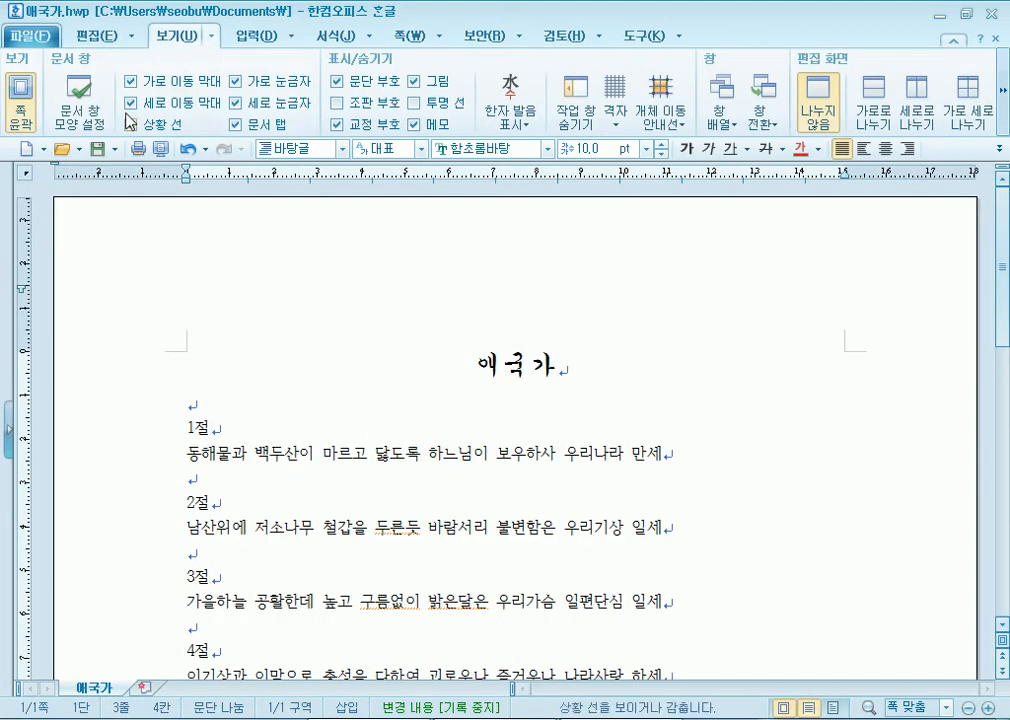
{"action": "left_click", "coordinate": [16, 100]}
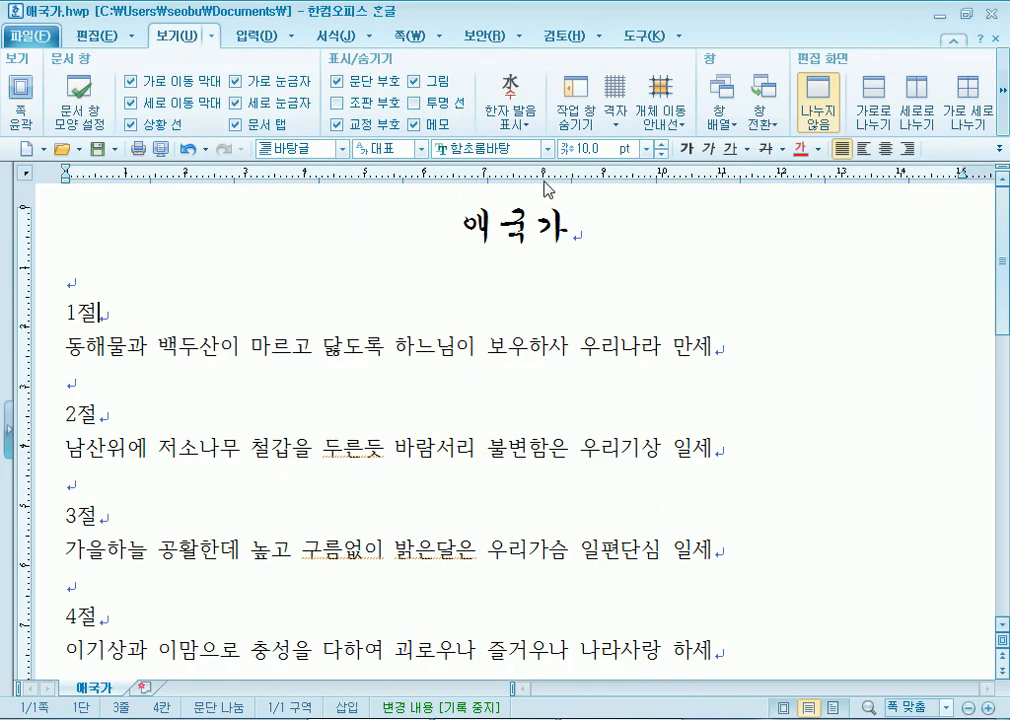
- Select and deselect the first verse line, then put the cursor back in the title
{"action": "left_click_drag", "start_coordinate": [63, 348], "coordinate": [678, 347]}
{"action": "left_click", "coordinate": [728, 345]}
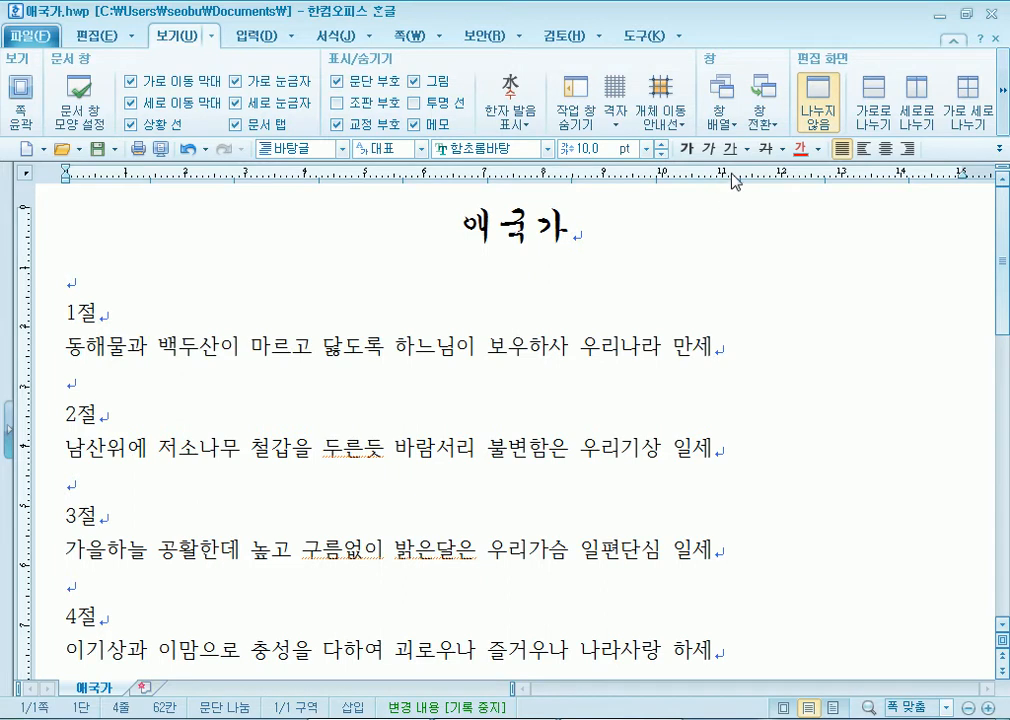
{"action": "scroll", "coordinate": [712, 352], "scroll_direction": "down", "scroll_amount": 2}
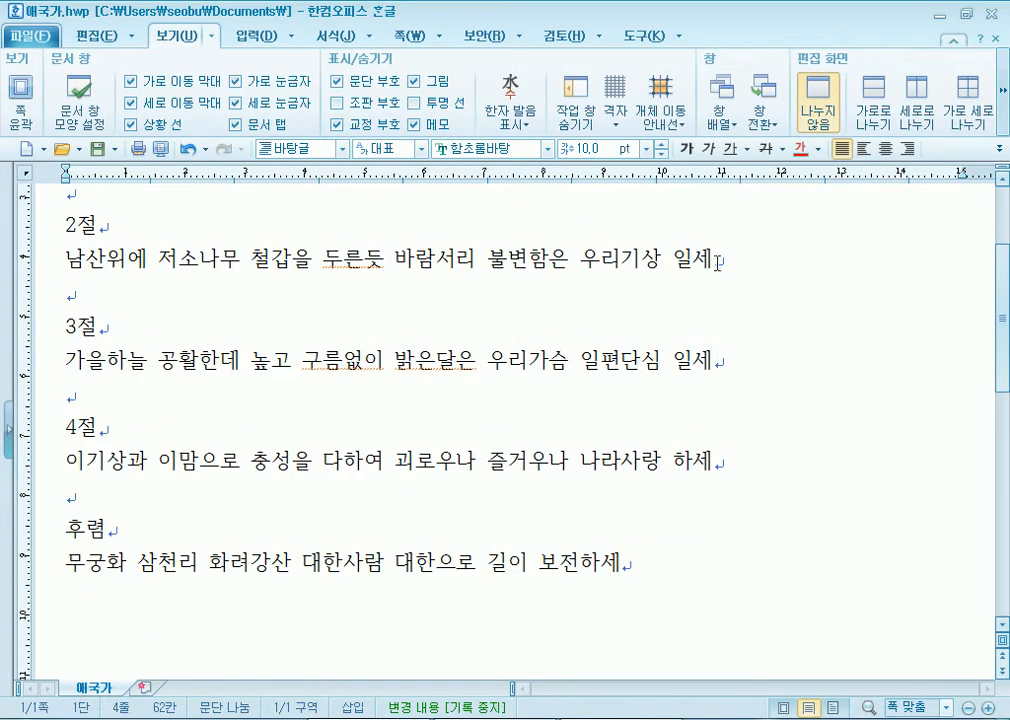
{"action": "left_click_drag", "start_coordinate": [1003, 291], "coordinate": [1003, 281]}
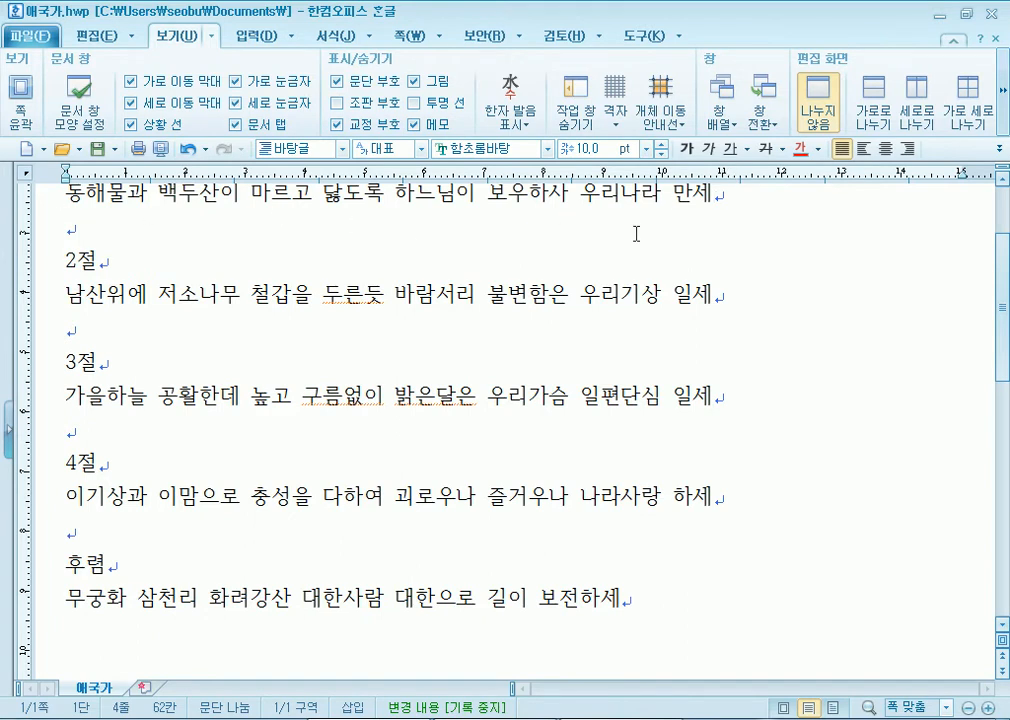
{"action": "left_click", "coordinate": [29, 205]}
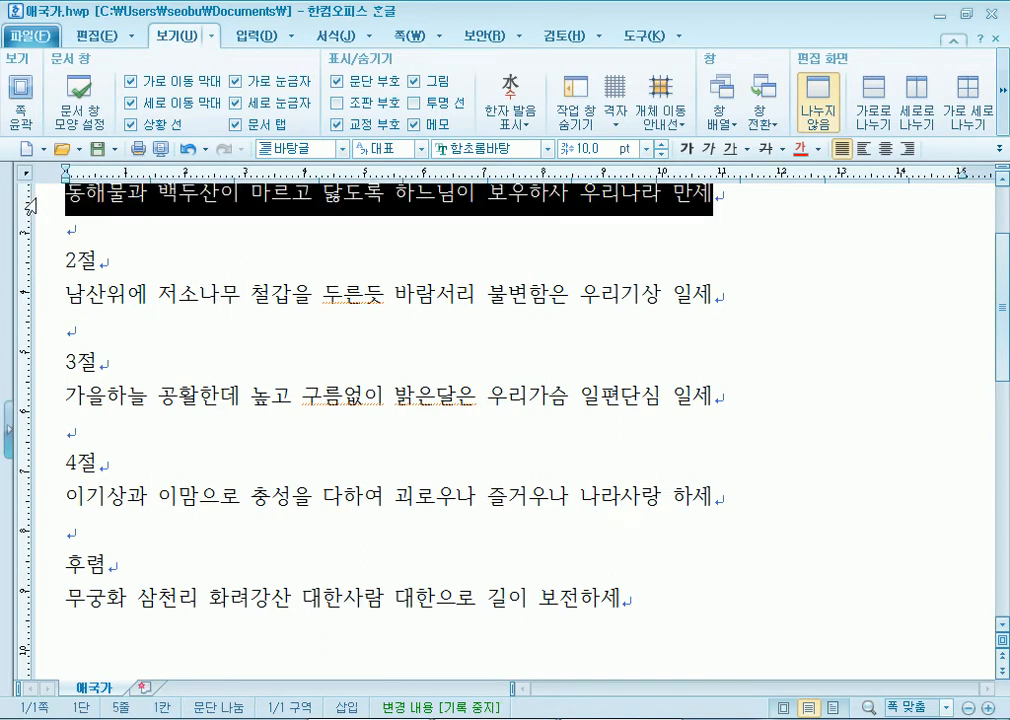
{"action": "left_click", "coordinate": [196, 257]}
{"action": "scroll", "coordinate": [214, 258], "scroll_direction": "up", "scroll_amount": 2}
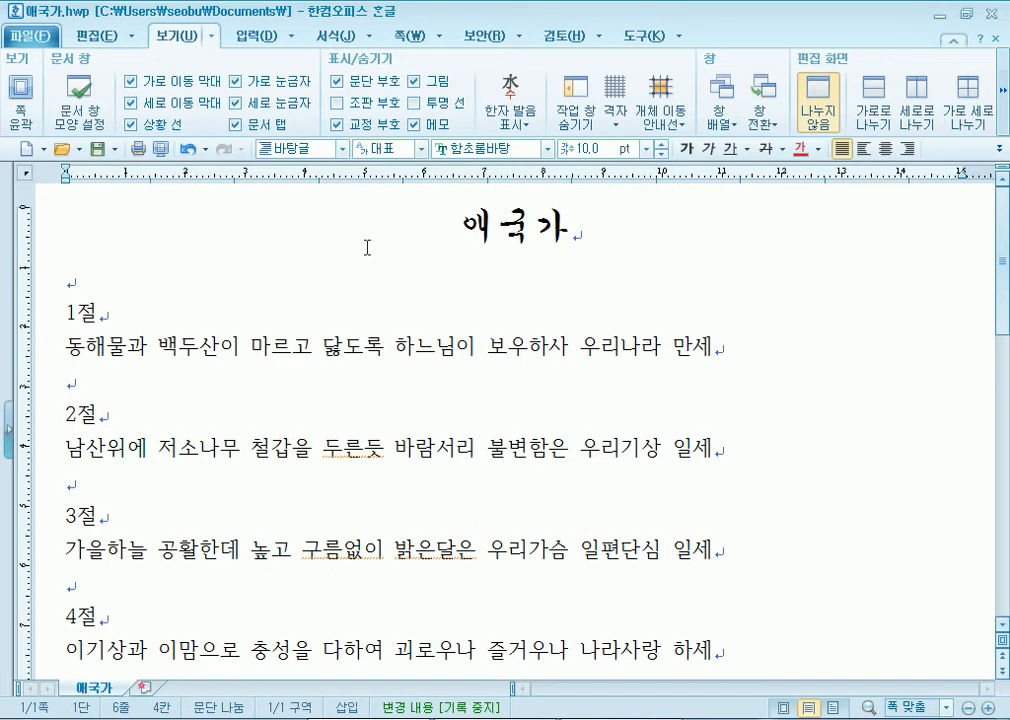
{"action": "left_click", "coordinate": [431, 221]}
- Left-align the 애국가 title
{"action": "left_click_drag", "start_coordinate": [426, 221], "coordinate": [572, 230]}
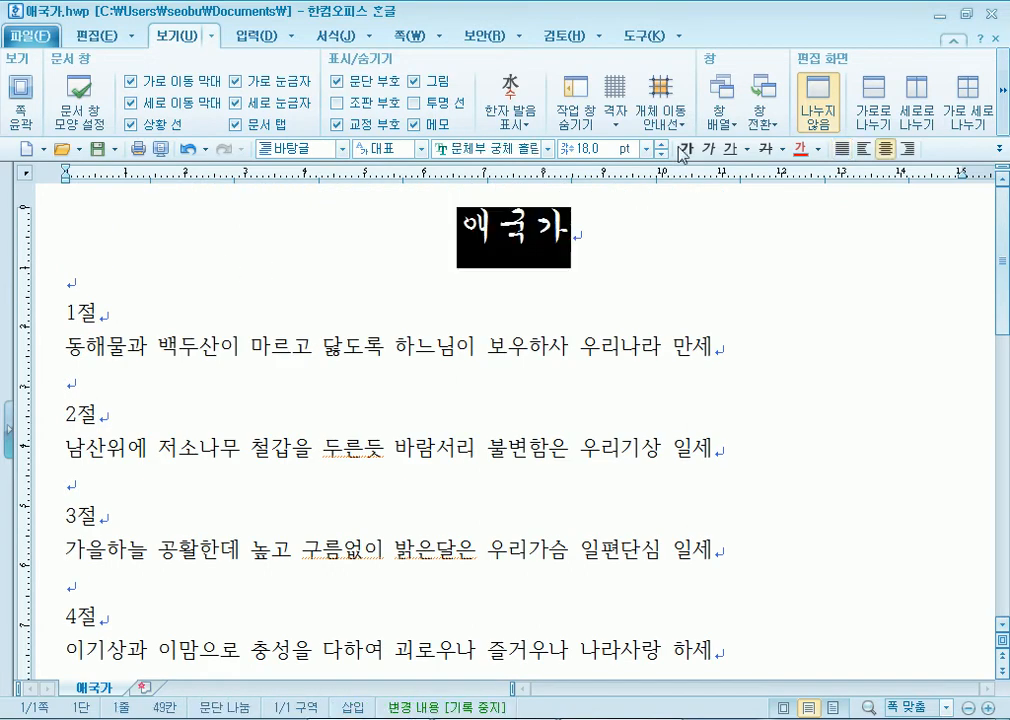
{"action": "left_click", "coordinate": [842, 148]}
{"action": "left_click", "coordinate": [207, 290]}
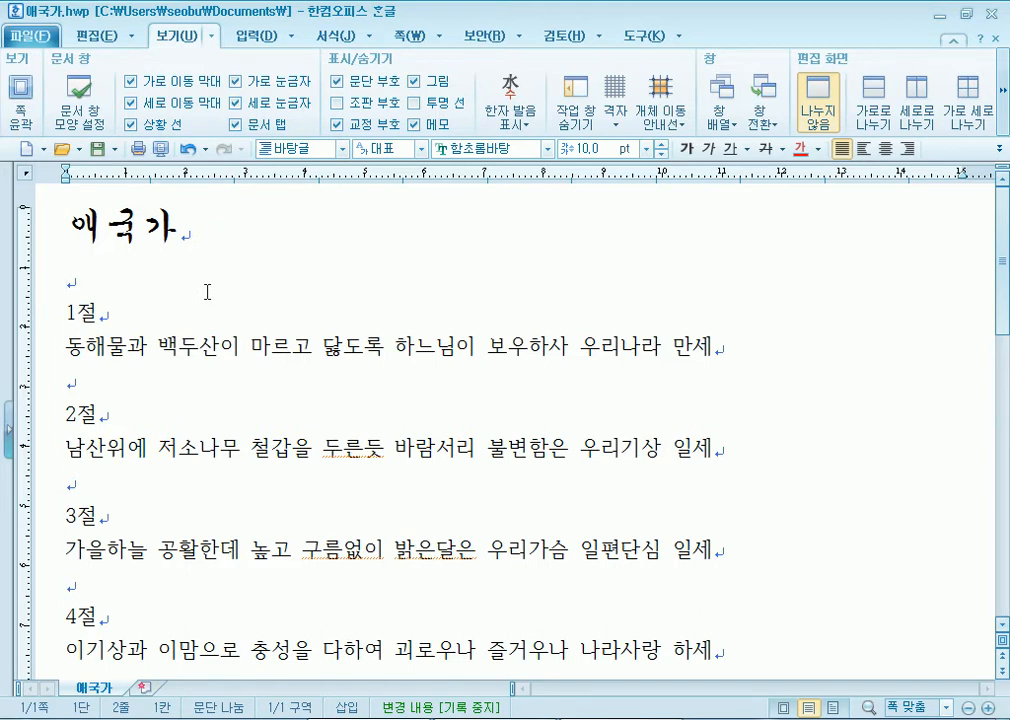
- Enlarge the 애국가 title with the size spinner to about 40 pt
{"action": "double_click", "coordinate": [71, 239]}
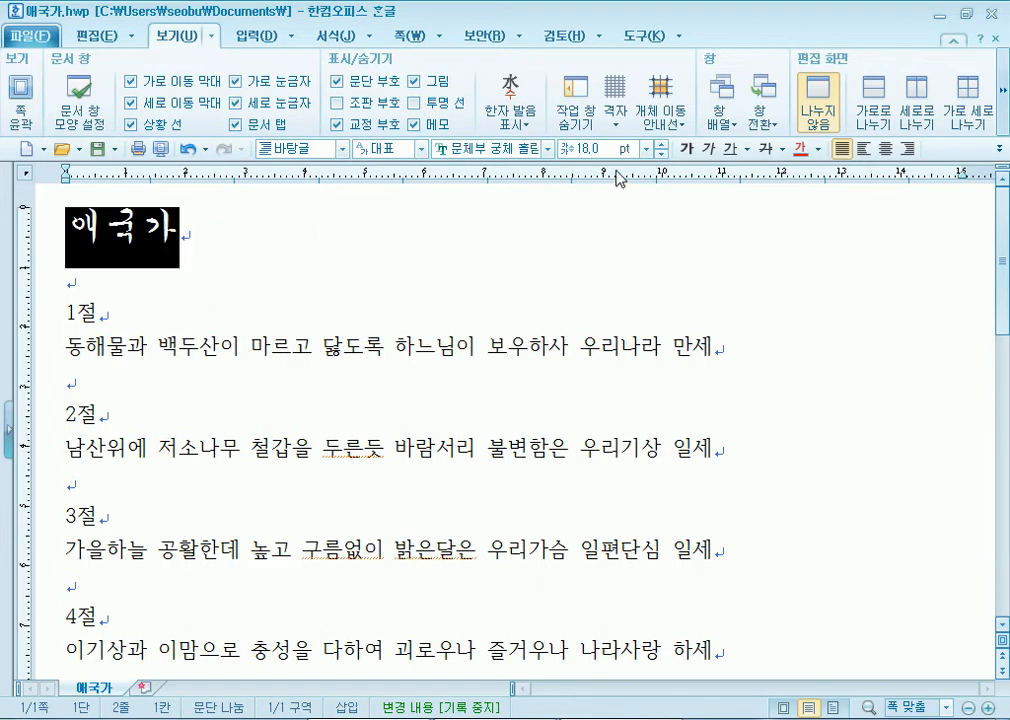
{"action": "left_click", "coordinate": [661, 144]}
{"action": "left_click", "coordinate": [661, 144]}
{"action": "left_click", "coordinate": [661, 144]}
{"action": "left_click", "coordinate": [661, 144]}
{"action": "left_click", "coordinate": [661, 144]}
{"action": "left_click", "coordinate": [662, 145]}
{"action": "left_click", "coordinate": [661, 144]}
{"action": "left_click", "coordinate": [661, 144]}
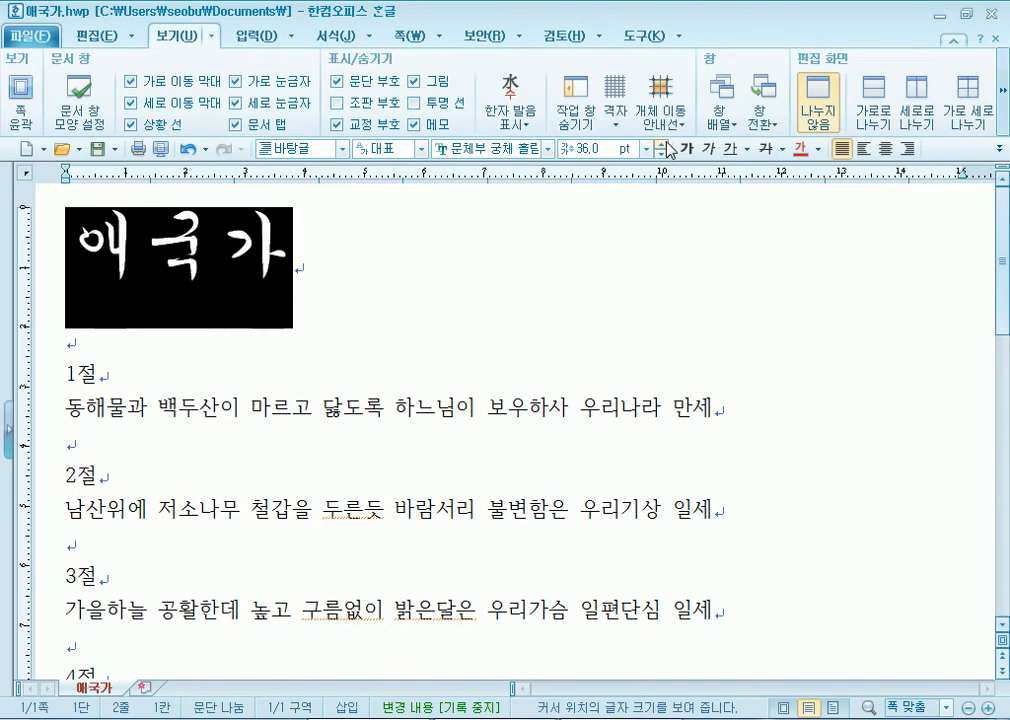
{"action": "left_click", "coordinate": [661, 144]}
{"action": "left_click", "coordinate": [661, 144]}
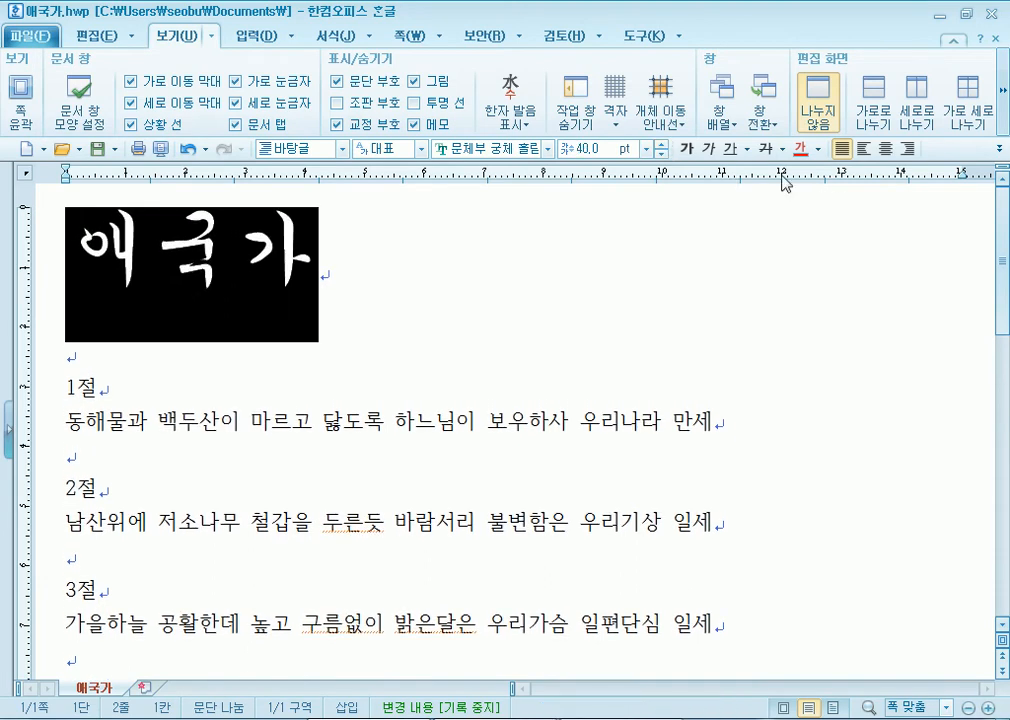
- Enlarge the title further to 49 pt, then deselect and reselect it
{"action": "left_click", "coordinate": [661, 148]}
{"action": "left_click", "coordinate": [661, 148]}
{"action": "left_click", "coordinate": [661, 148]}
{"action": "left_click", "coordinate": [661, 148]}
{"action": "left_click", "coordinate": [661, 148]}
{"action": "left_click", "coordinate": [661, 148]}
{"action": "left_click", "coordinate": [661, 148]}
{"action": "left_click", "coordinate": [661, 148]}
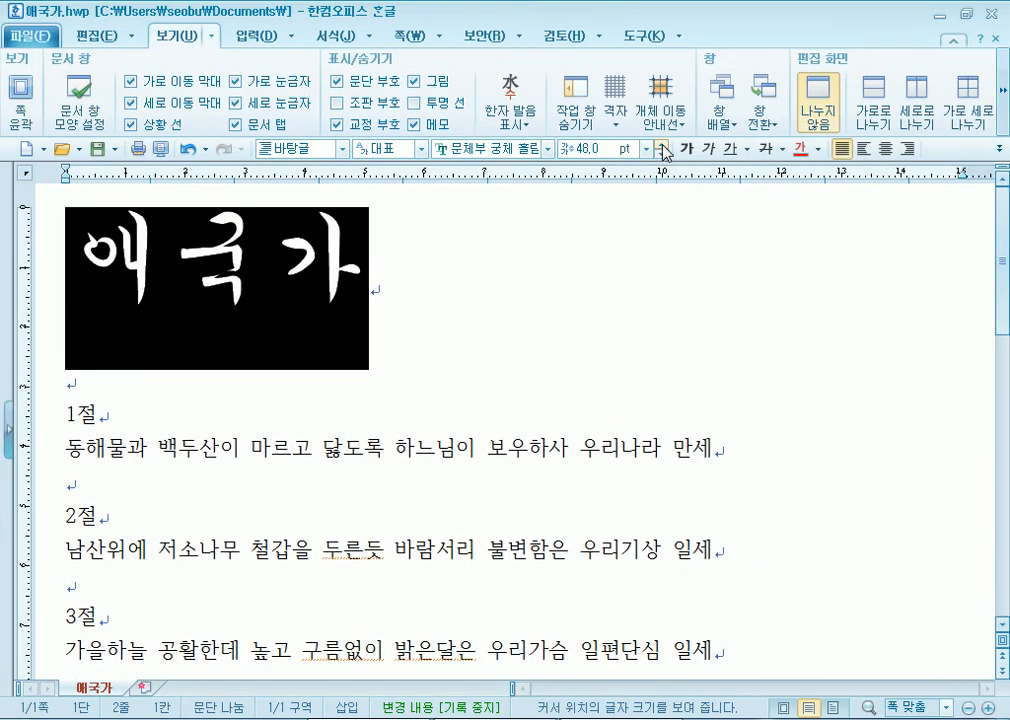
{"action": "left_click", "coordinate": [661, 148]}
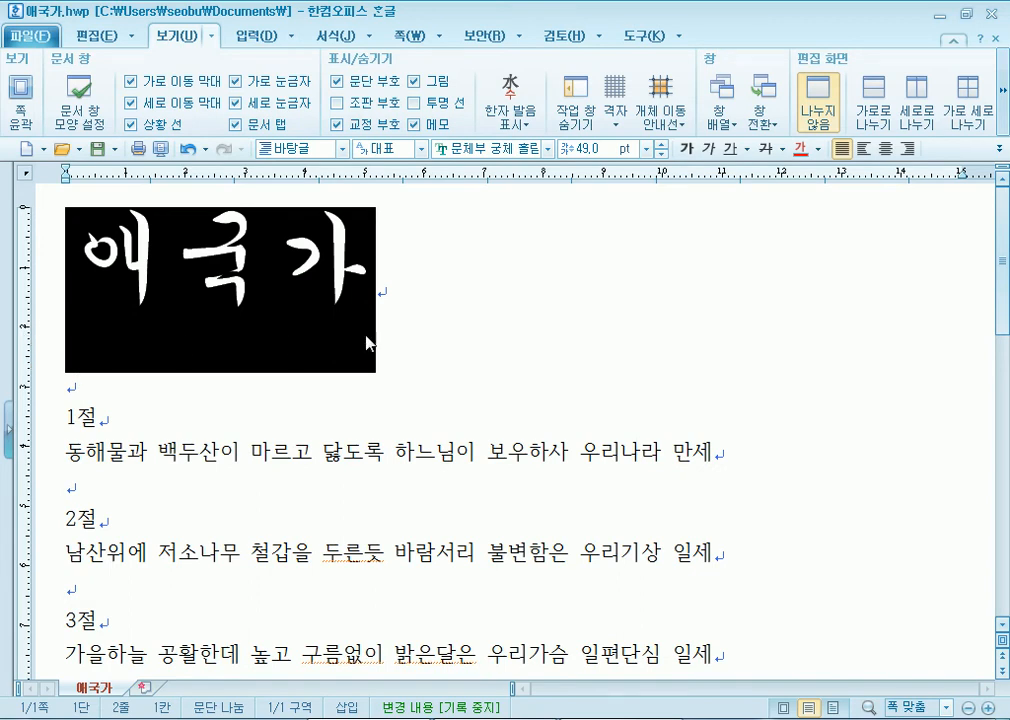
{"action": "left_click", "coordinate": [372, 330]}
{"action": "left_click_drag", "start_coordinate": [398, 266], "coordinate": [47, 238]}
{"action": "left_click", "coordinate": [452, 312]}
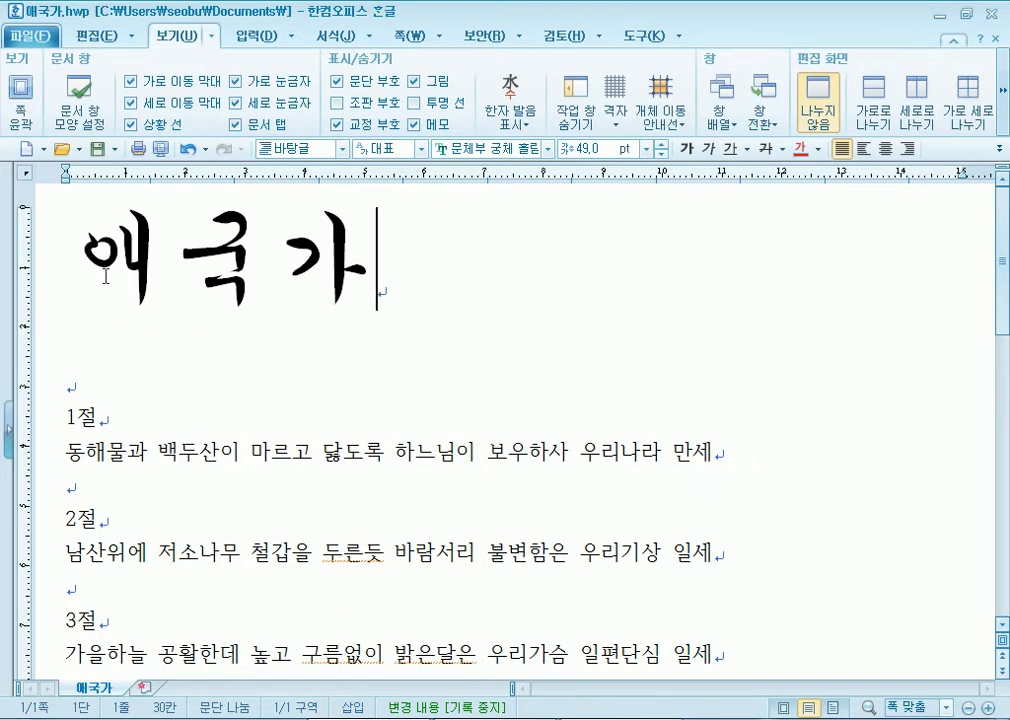
- Reset all document text to plain 함초롬바탕 10 pt with Ctrl+1
{"action": "triple_click", "coordinate": [38, 275]}
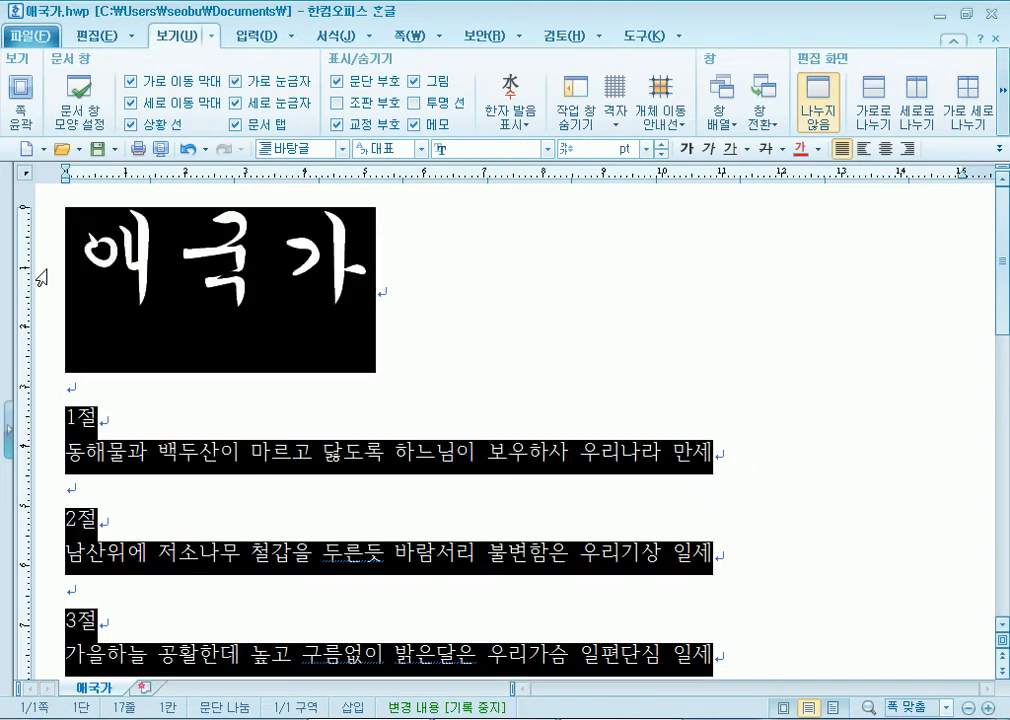
{"action": "key", "text": "ctrl+1"}
{"action": "left_click", "coordinate": [183, 311]}
{"action": "scroll", "coordinate": [182, 338], "scroll_direction": "up", "scroll_amount": 2}
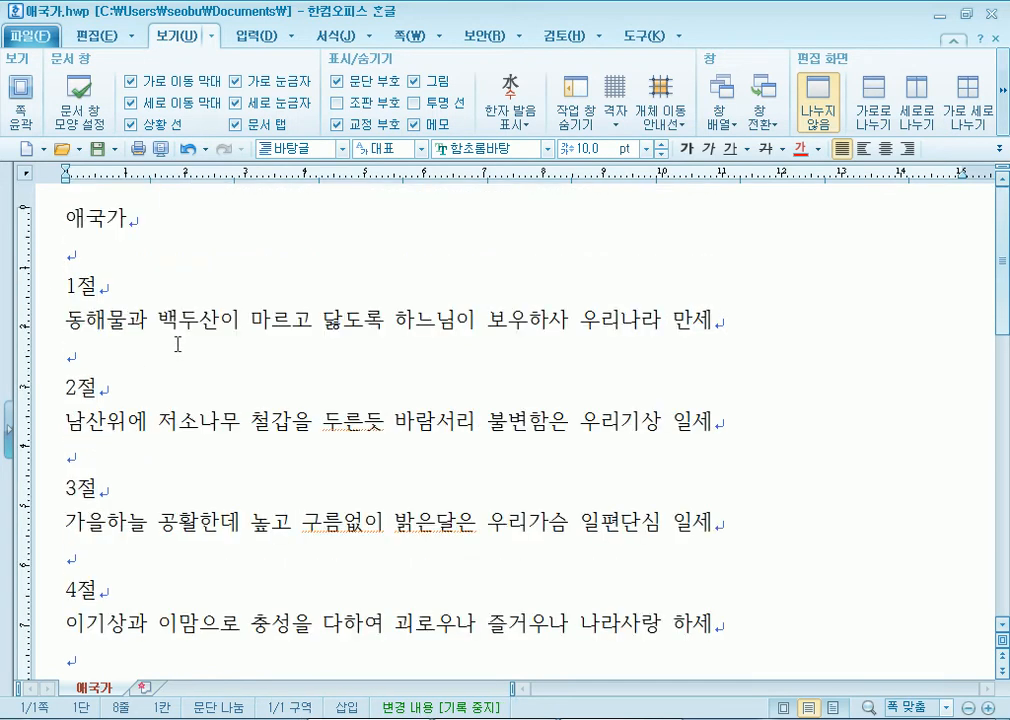
{"action": "left_click", "coordinate": [71, 240]}
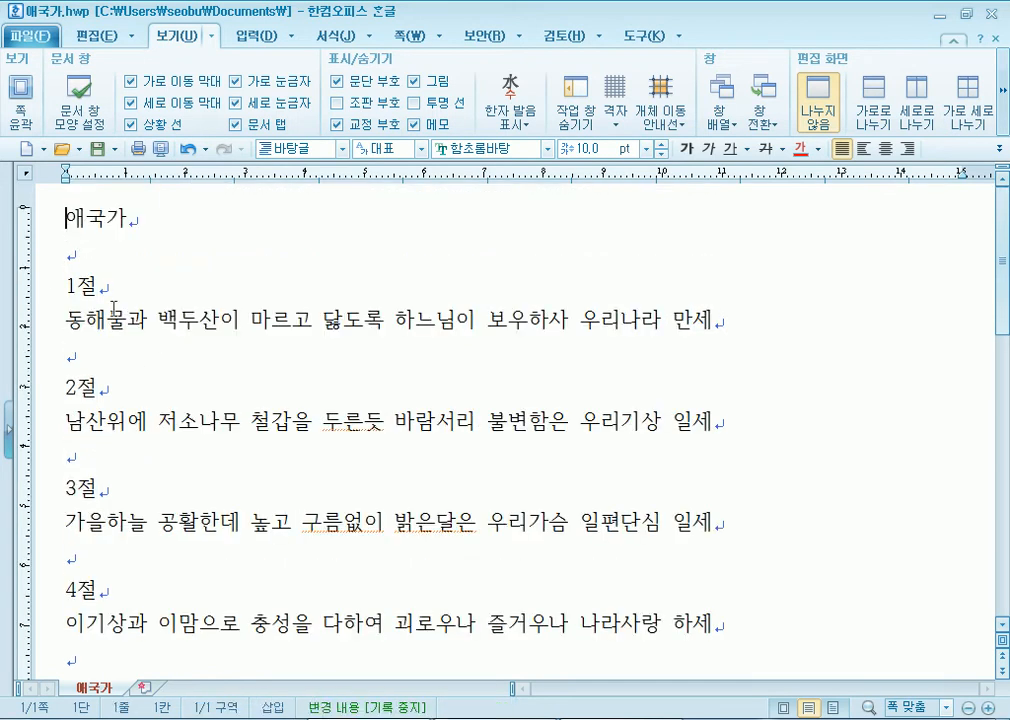
- Toggle the 조판 부호 and 문단 부호 displays on and off from the blank line under the title
{"action": "left_click", "coordinate": [100, 254]}
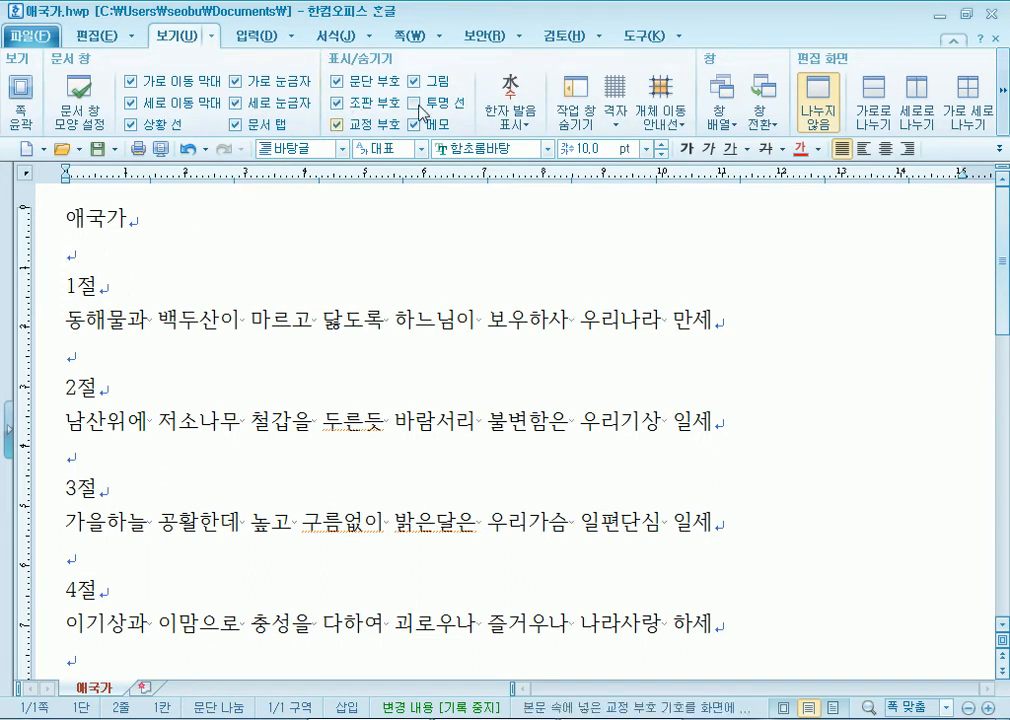
{"action": "left_click", "coordinate": [339, 104]}
{"action": "left_click", "coordinate": [339, 104]}
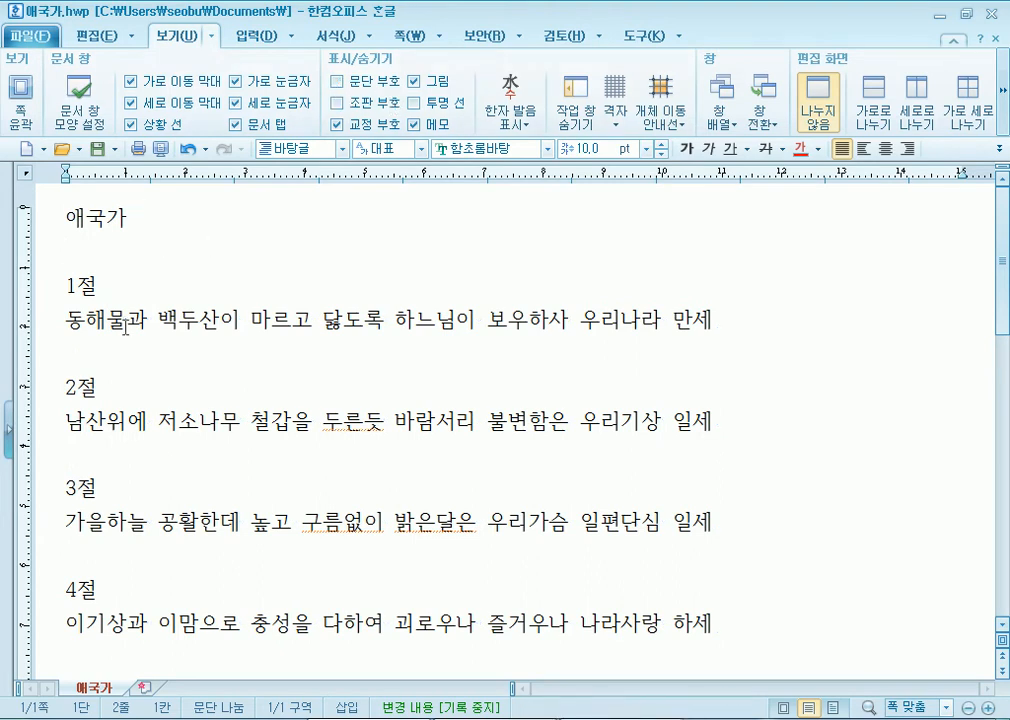
{"action": "left_click", "coordinate": [339, 86]}
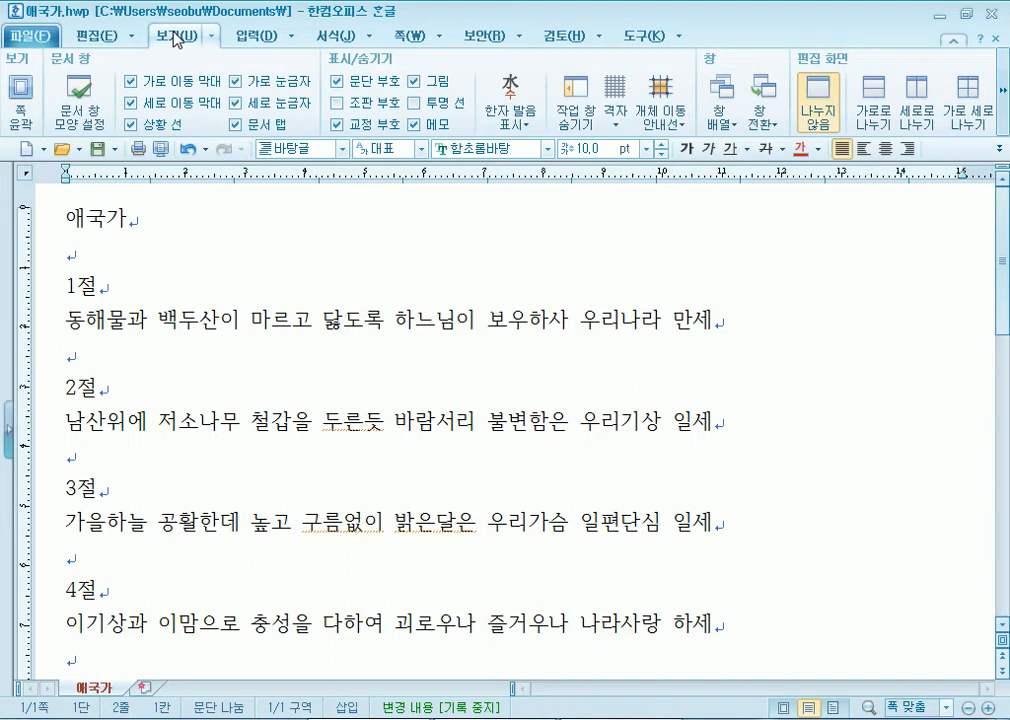
{"action": "left_click", "coordinate": [340, 82]}
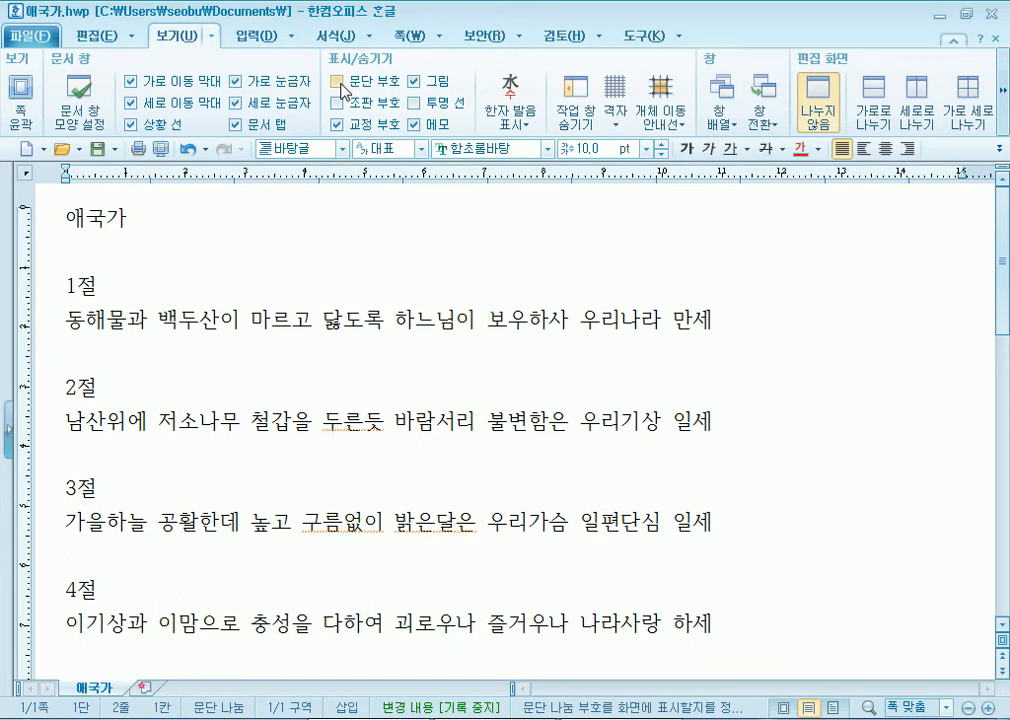
{"action": "left_click", "coordinate": [340, 82]}
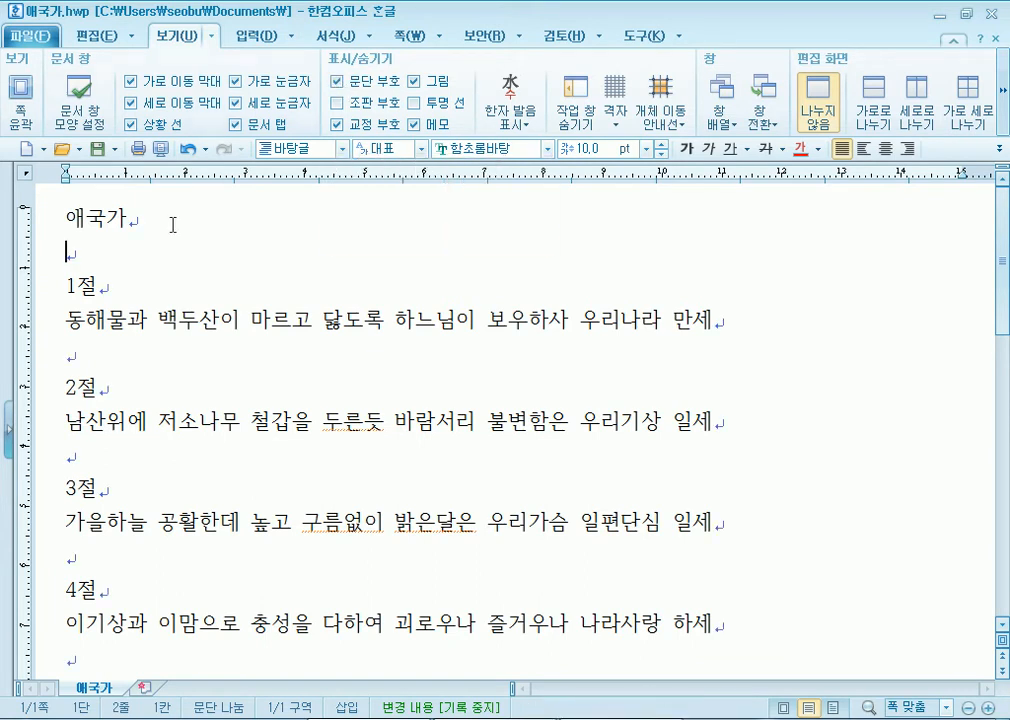
{"action": "left_click", "coordinate": [340, 82]}
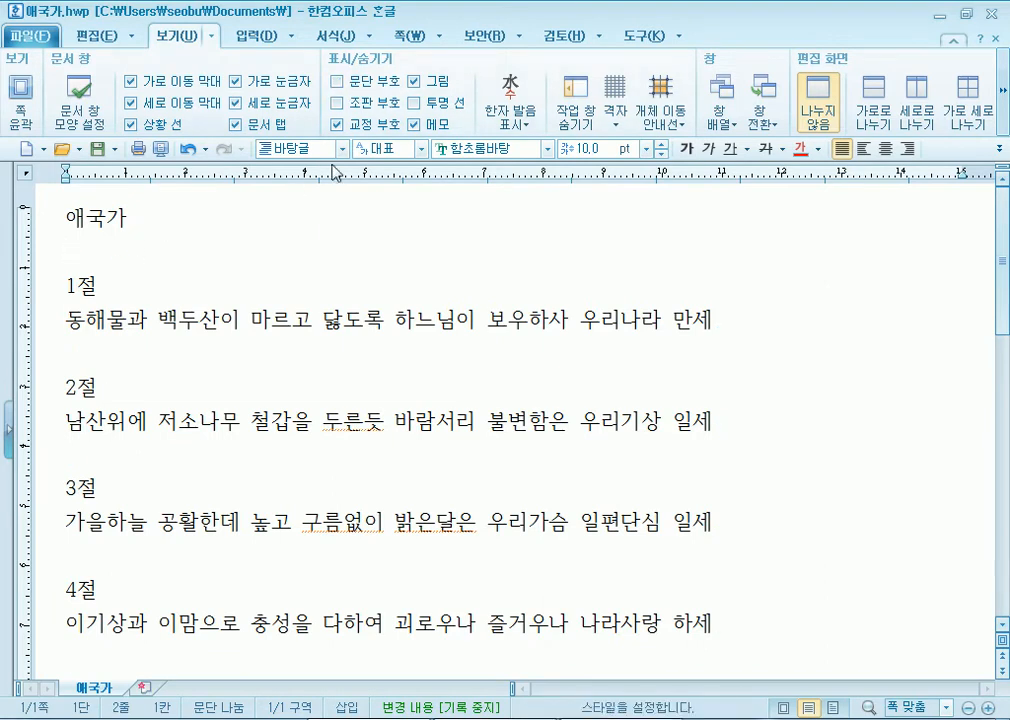
- Turn paragraph marks and space/formatting marks back on
{"action": "left_click", "coordinate": [213, 389]}
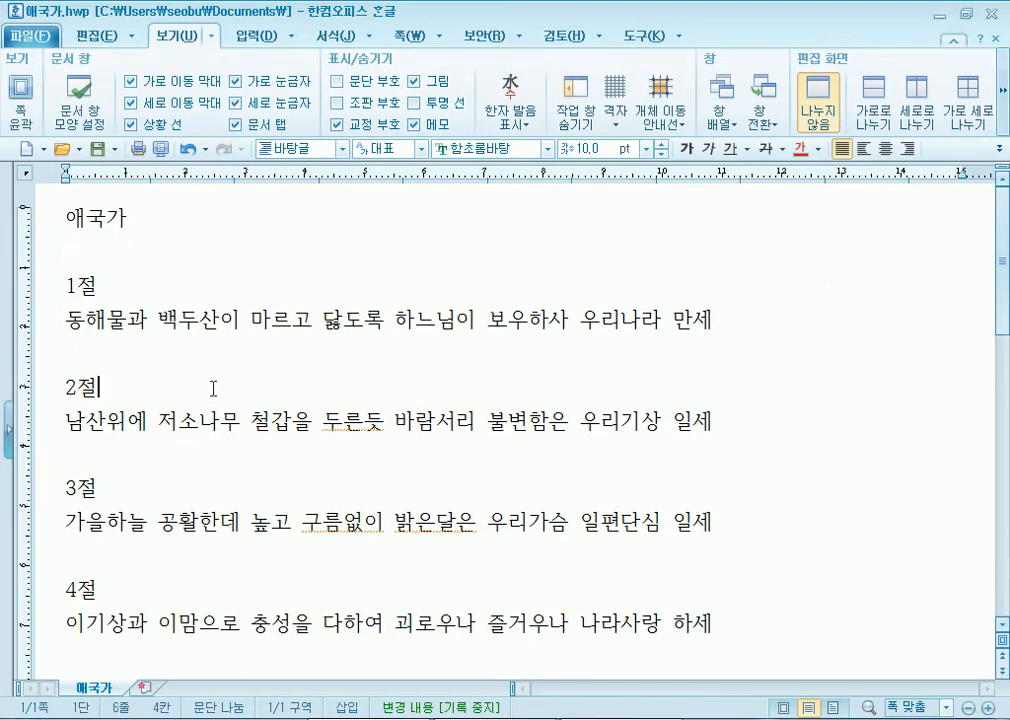
{"action": "left_click", "coordinate": [126, 351]}
{"action": "left_click", "coordinate": [338, 82]}
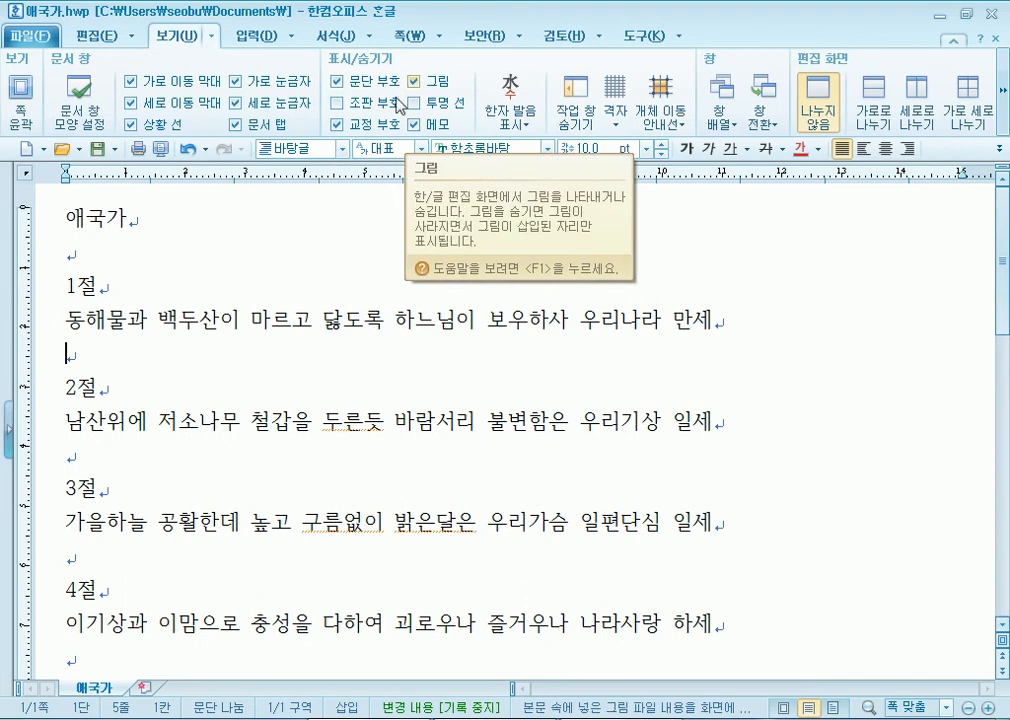
{"action": "left_click", "coordinate": [337, 106]}
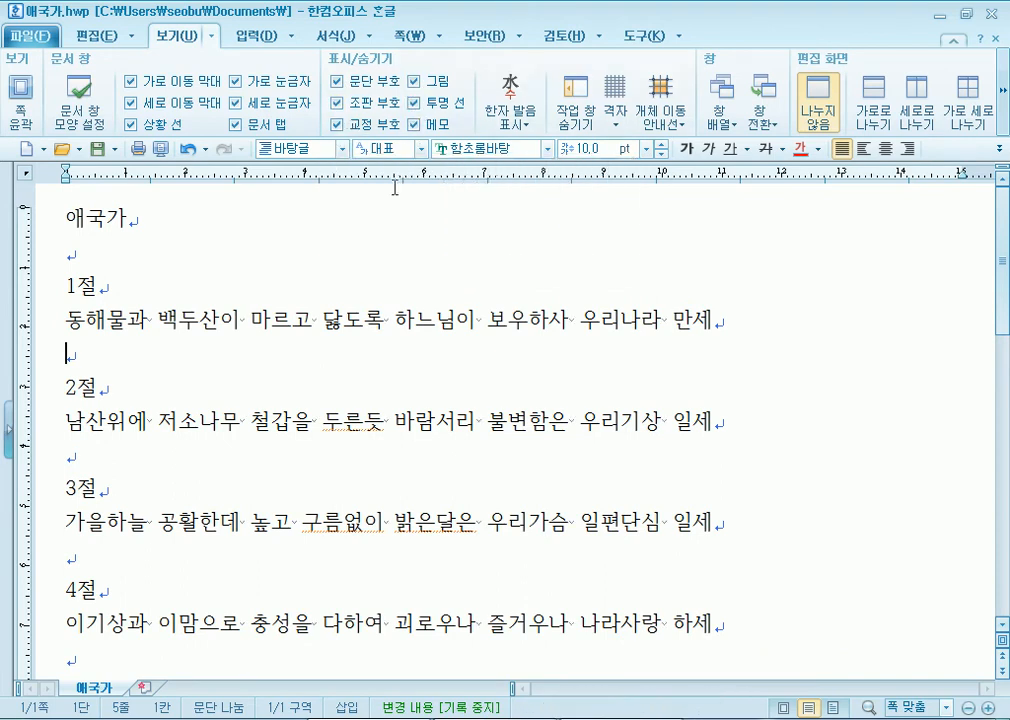
- Check the spaces on the blank second line, toggling formatting marks off and back on
{"action": "left_click", "coordinate": [153, 320]}
{"action": "left_click", "coordinate": [252, 252]}
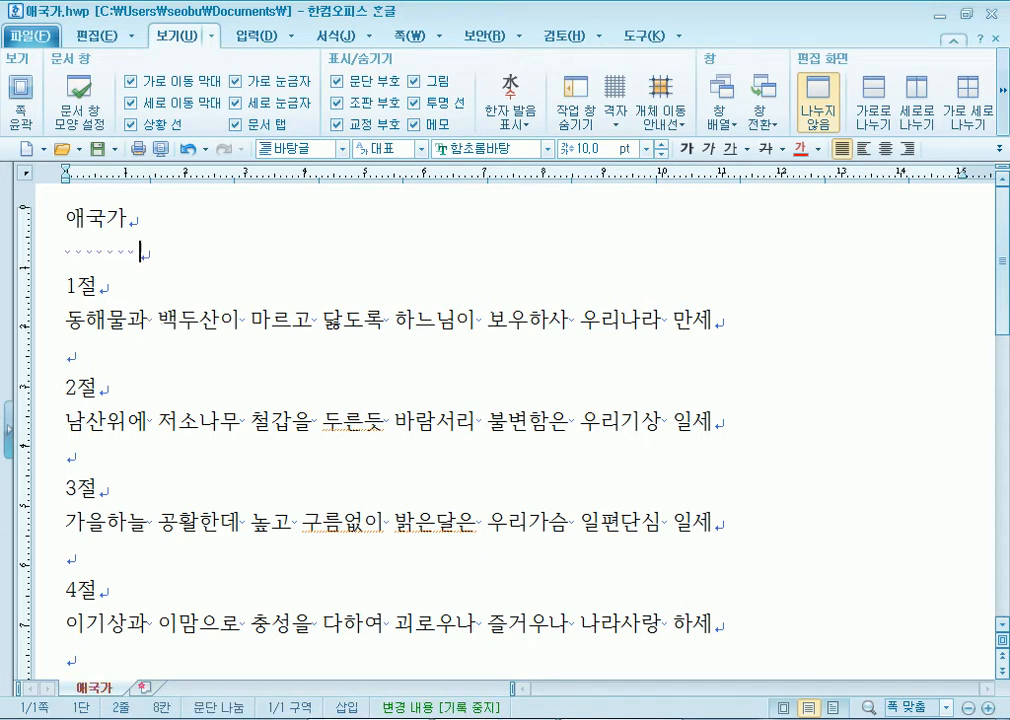
{"action": "left_click", "coordinate": [341, 104]}
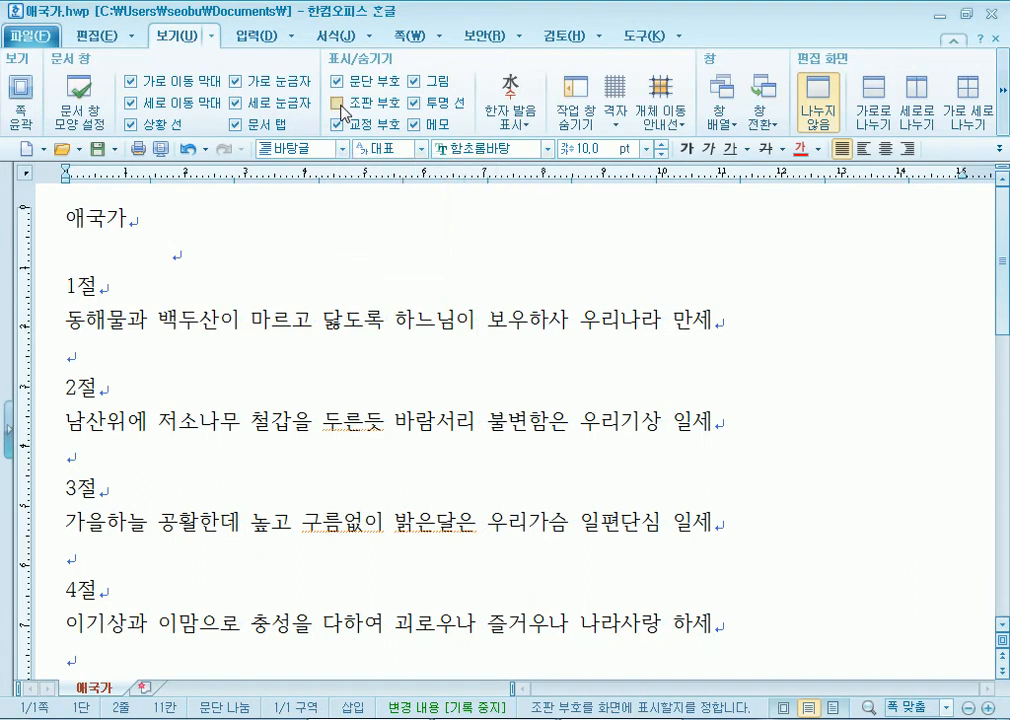
{"action": "left_click", "coordinate": [80, 251]}
{"action": "left_click", "coordinate": [113, 253]}
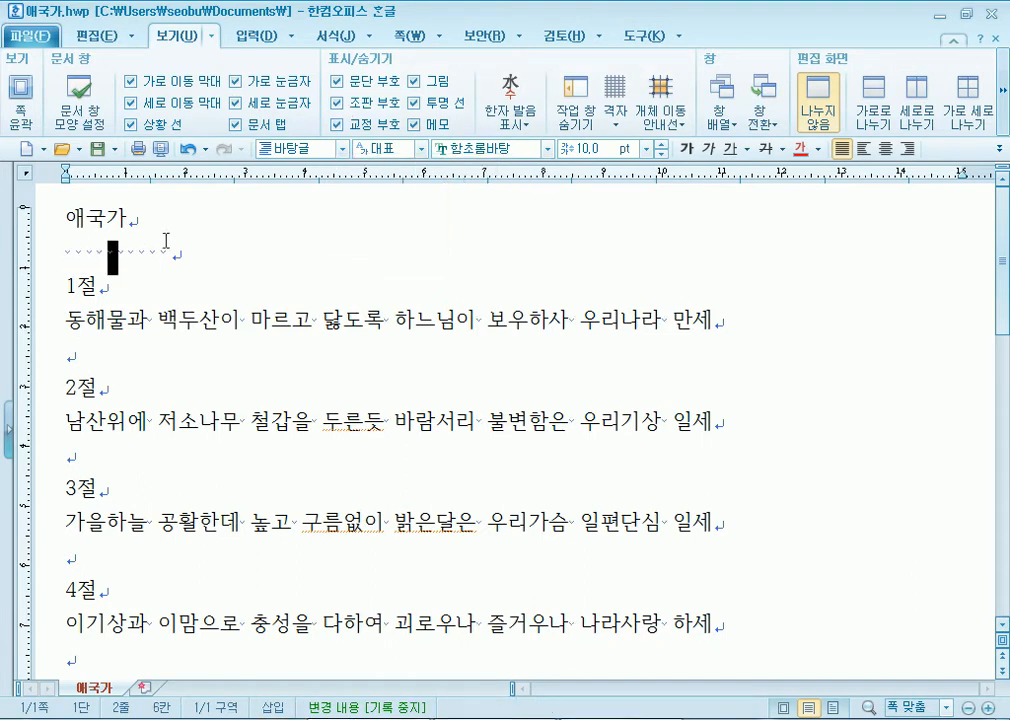
{"action": "left_click", "coordinate": [206, 251]}
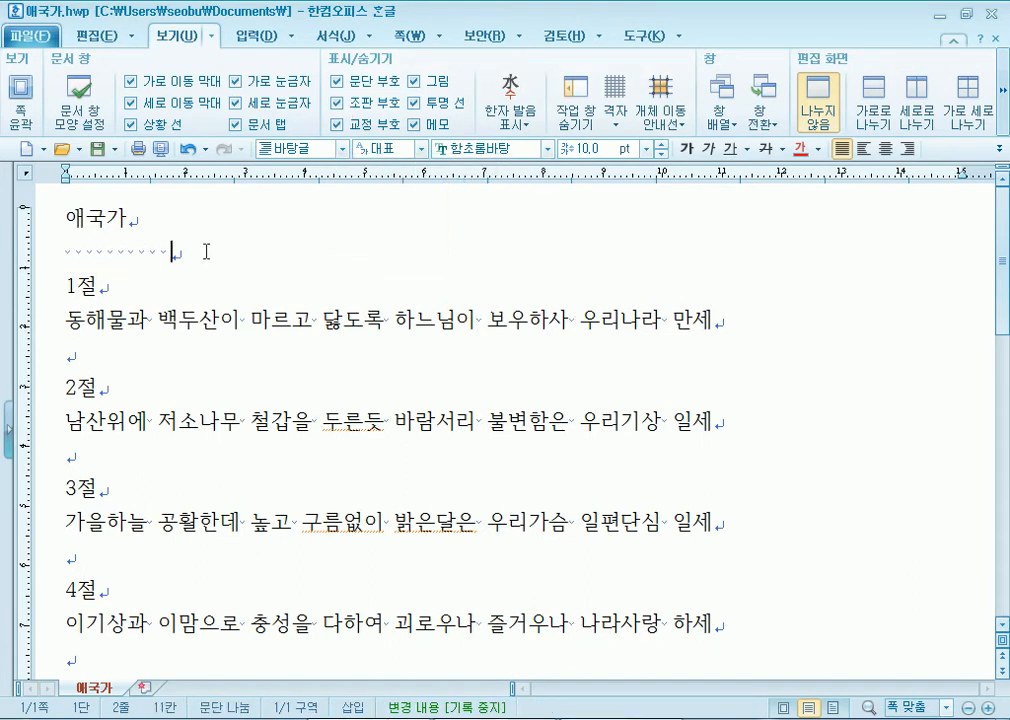
{"action": "left_click", "coordinate": [341, 104]}
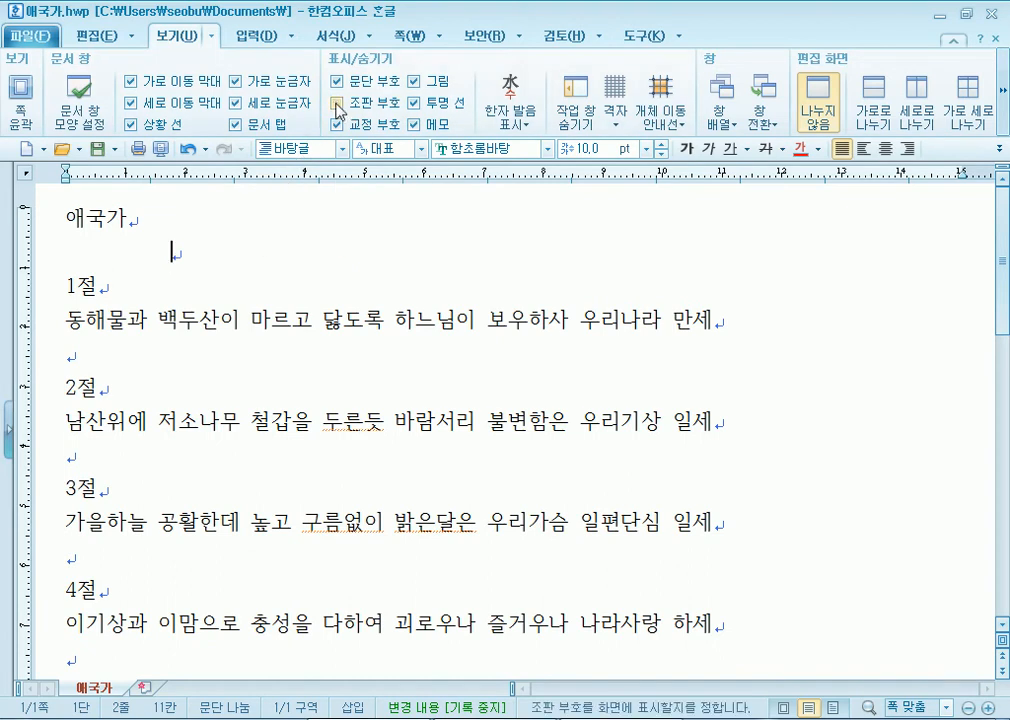
{"action": "left_click", "coordinate": [341, 104]}
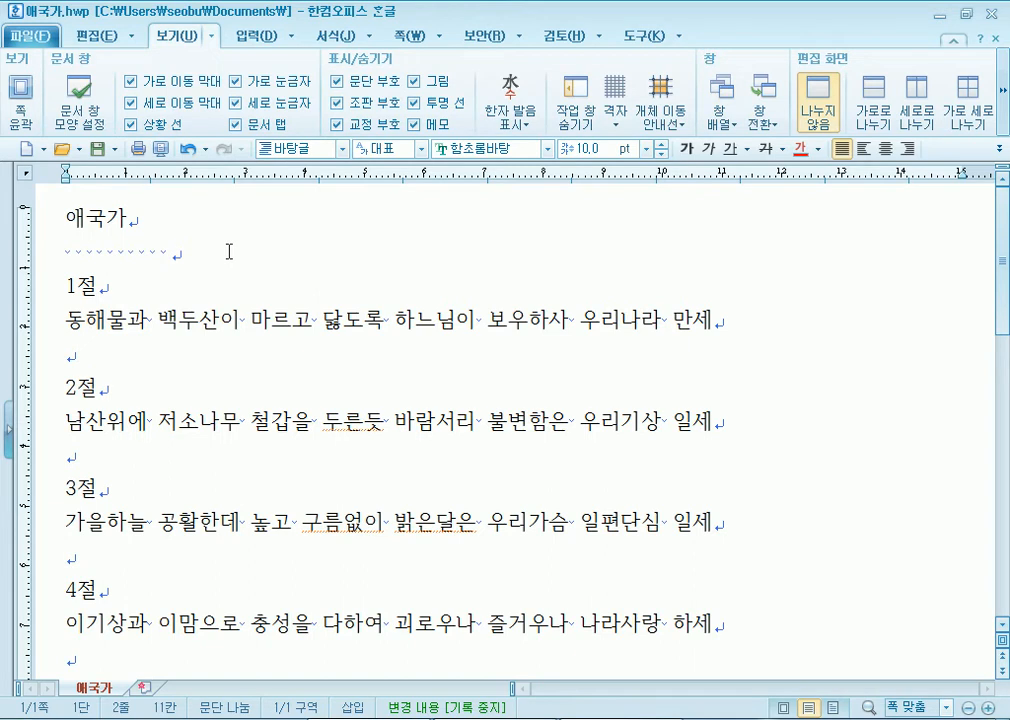
- Insert a '- 1 -' page number at the bottom centre via 쪽 번호 매기기
{"action": "left_click", "coordinate": [405, 35]}
{"action": "left_click", "coordinate": [421, 112]}
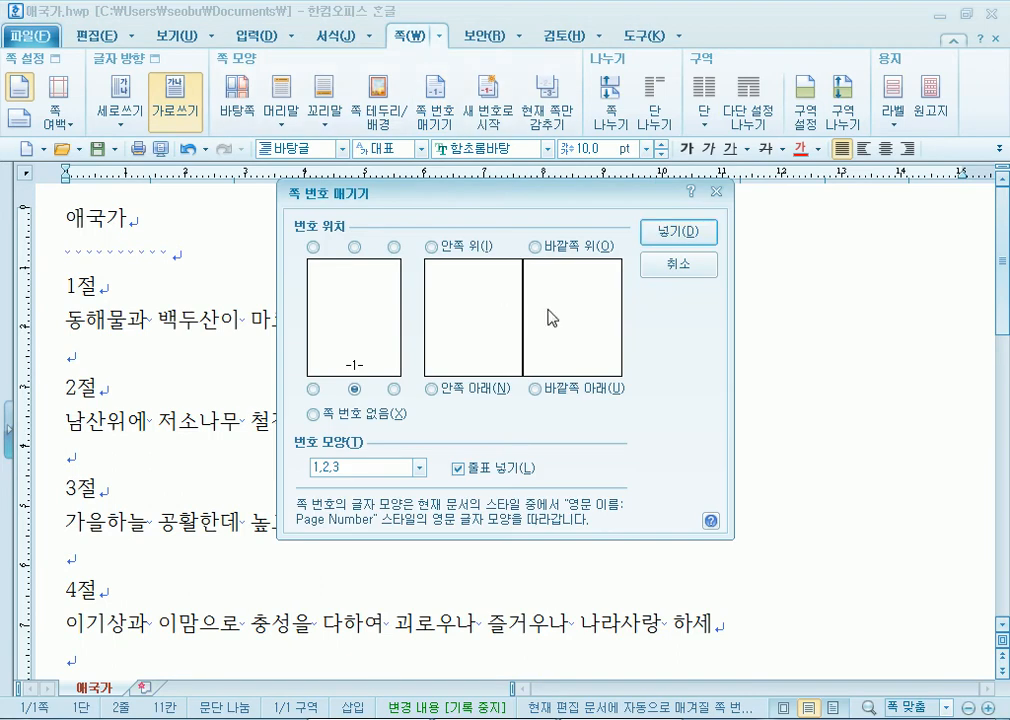
{"action": "left_click", "coordinate": [669, 421]}
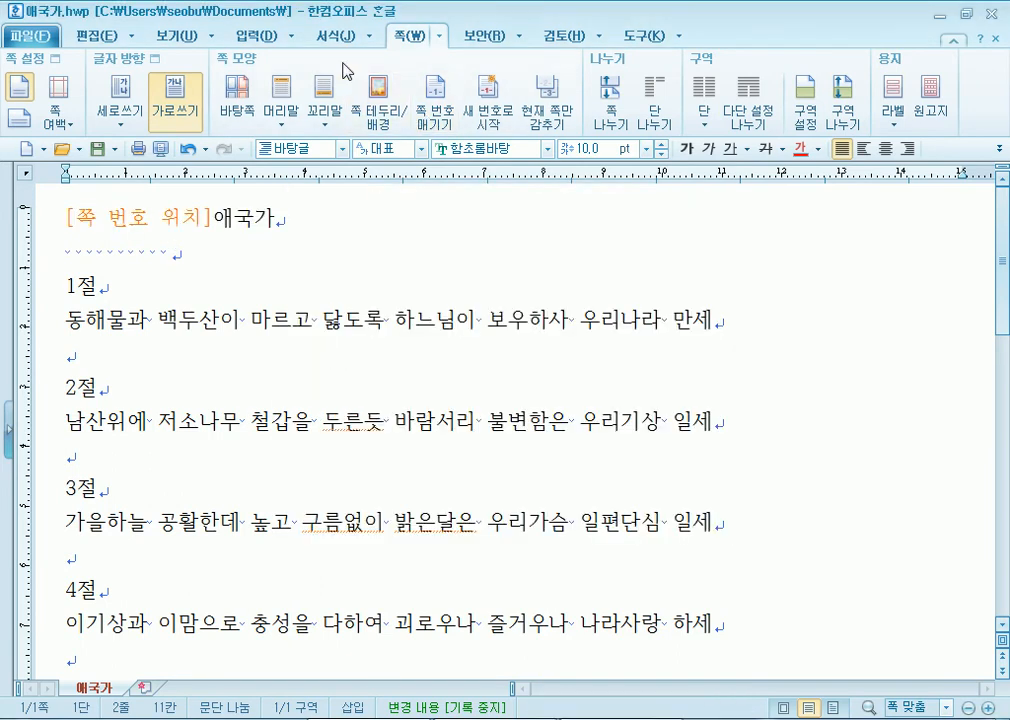
- Hide 조판 부호 on the 보기 tab and scroll through the anthem
{"action": "left_click", "coordinate": [157, 36]}
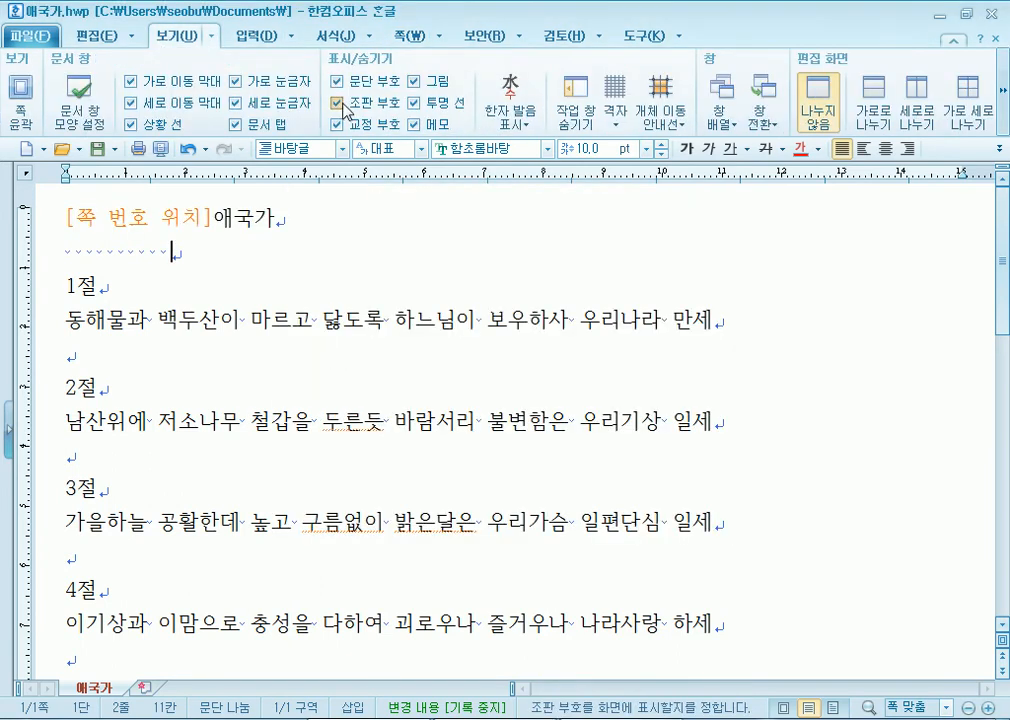
{"action": "left_click", "coordinate": [338, 102]}
{"action": "scroll", "coordinate": [303, 400], "scroll_direction": "down", "scroll_amount": 5}
{"action": "scroll", "coordinate": [593, 417], "scroll_direction": "down", "scroll_amount": 5}
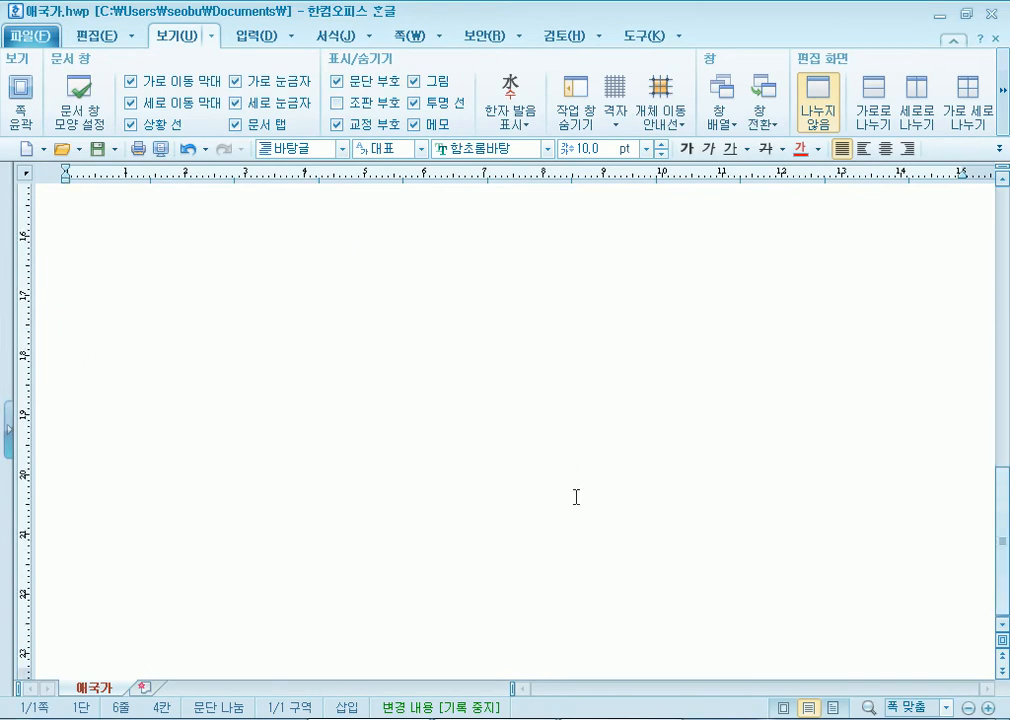
{"action": "scroll", "coordinate": [140, 456], "scroll_direction": "up", "scroll_amount": 3}
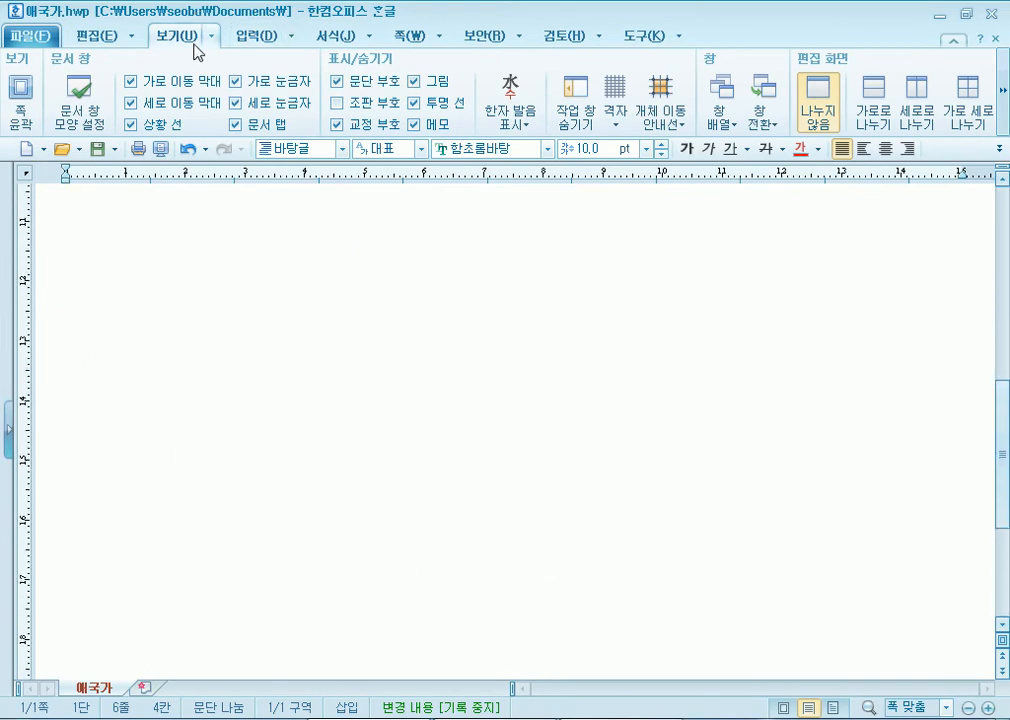
- Turn on 쪽 윤곽 and scroll the page to see its margins and footer number
{"action": "left_click", "coordinate": [20, 98]}
{"action": "scroll", "coordinate": [507, 442], "scroll_direction": "down", "scroll_amount": 6}
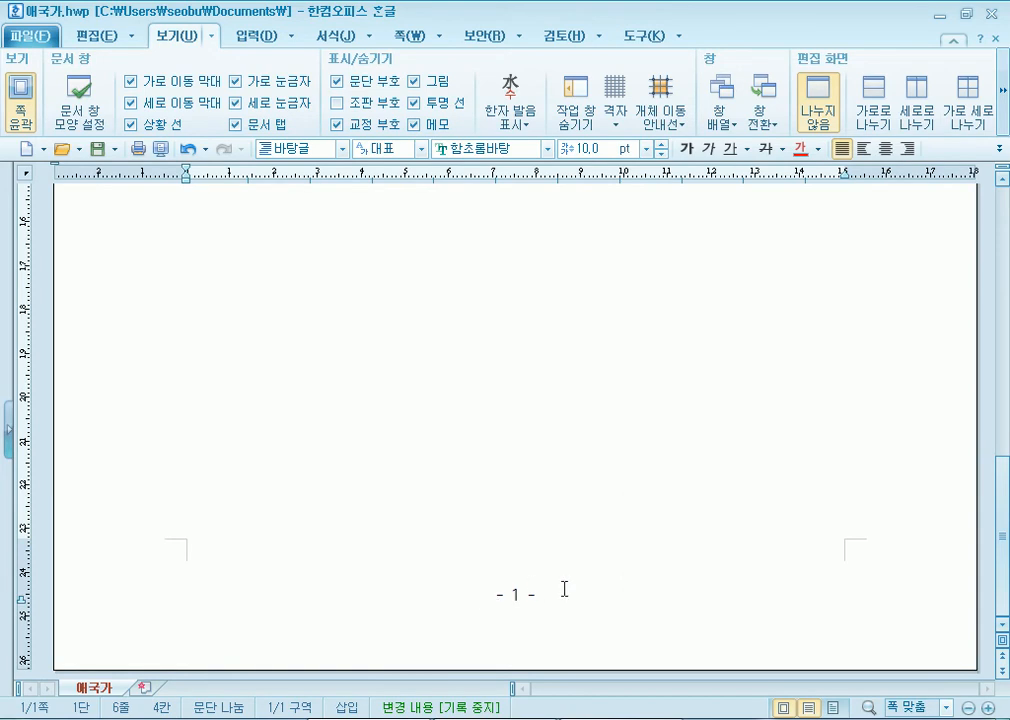
{"action": "scroll", "coordinate": [564, 589], "scroll_direction": "up", "scroll_amount": 6}
{"action": "scroll", "coordinate": [512, 505], "scroll_direction": "down", "scroll_amount": 6}
{"action": "left_click", "coordinate": [541, 469]}
{"action": "scroll", "coordinate": [516, 593], "scroll_direction": "down", "scroll_amount": 6}
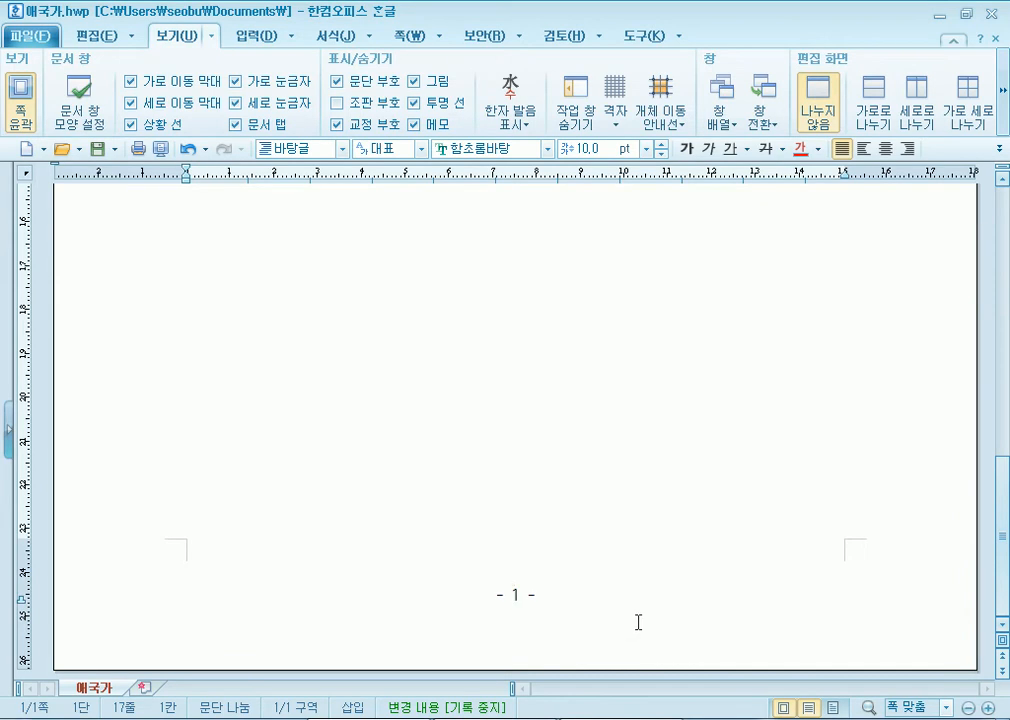
{"action": "scroll", "coordinate": [516, 594], "scroll_direction": "up", "scroll_amount": 6}
{"action": "scroll", "coordinate": [521, 609], "scroll_direction": "down", "scroll_amount": 5}
{"action": "scroll", "coordinate": [519, 611], "scroll_direction": "down", "scroll_amount": 1}
{"action": "scroll", "coordinate": [529, 601], "scroll_direction": "up", "scroll_amount": 10}
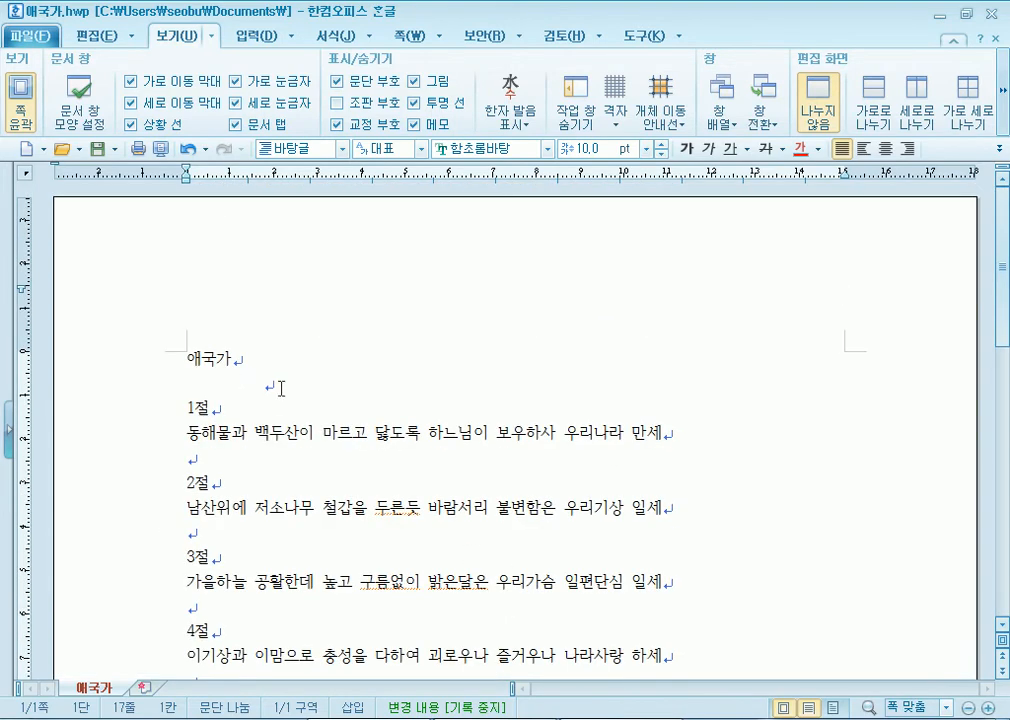
{"action": "scroll", "coordinate": [360, 458], "scroll_direction": "down", "scroll_amount": 5}
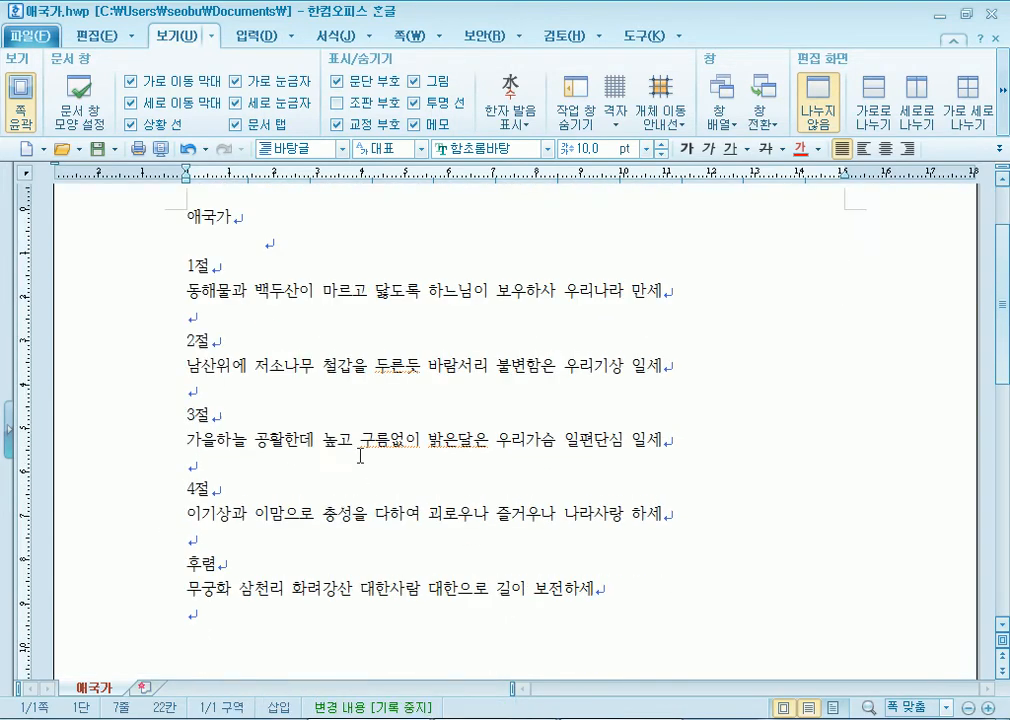
- Reopen page numbering from its code and move the number to the top right
{"action": "left_click", "coordinate": [338, 103]}
{"action": "left_click", "coordinate": [259, 358]}
{"action": "left_click_drag", "start_coordinate": [259, 358], "coordinate": [215, 362]}
{"action": "left_click", "coordinate": [310, 437]}
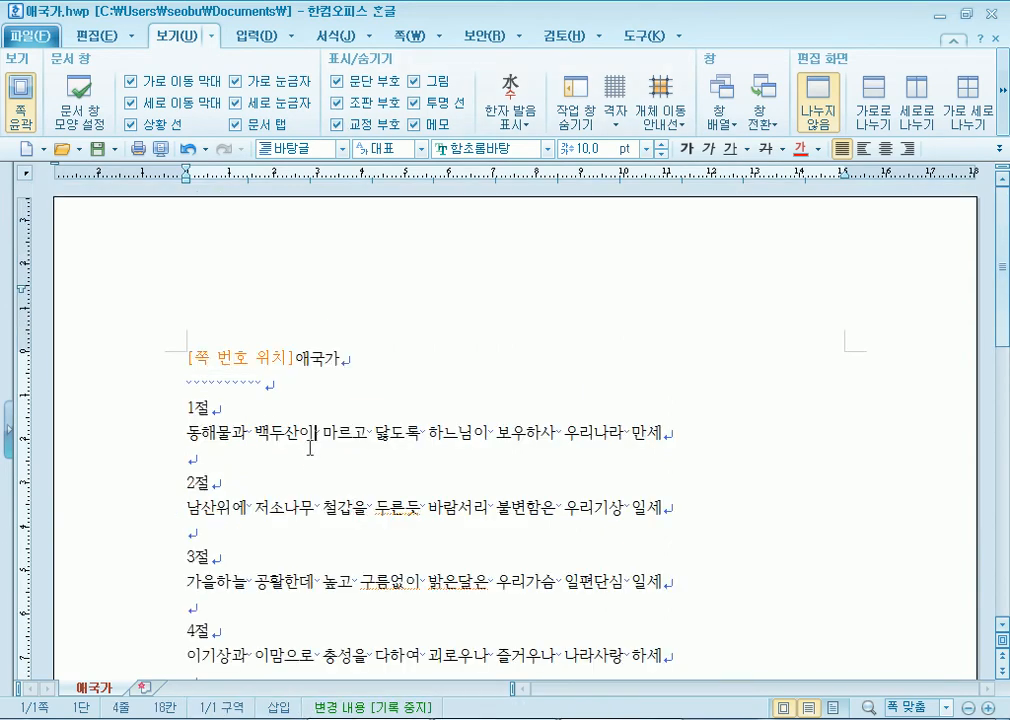
{"action": "double_click", "coordinate": [212, 352]}
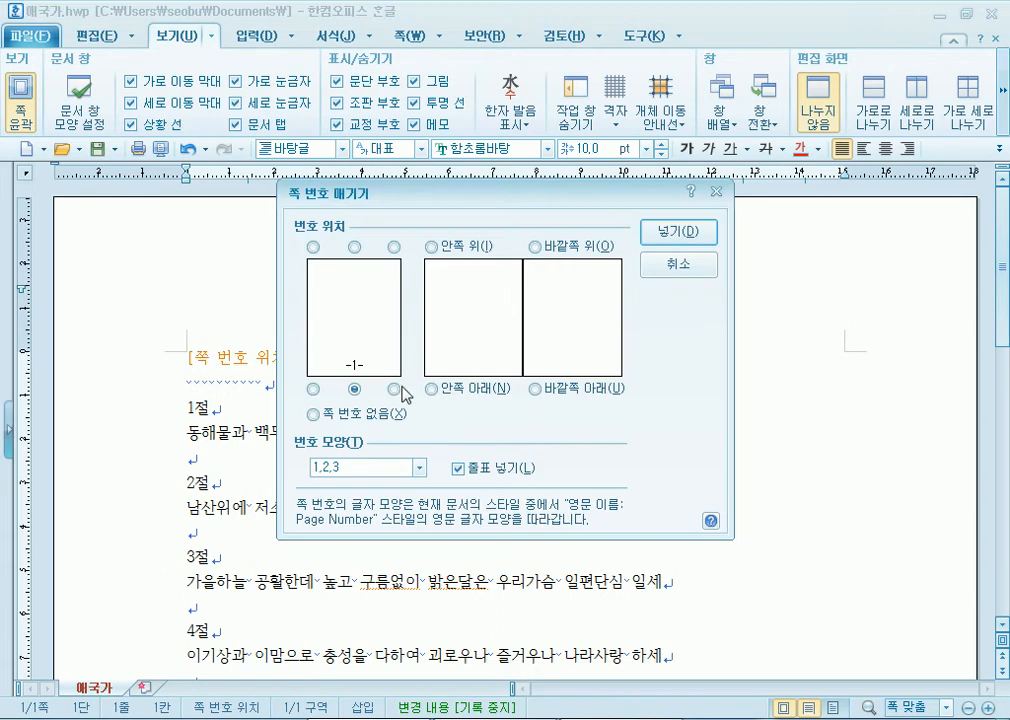
{"action": "left_click", "coordinate": [394, 246]}
{"action": "left_click", "coordinate": [668, 232]}
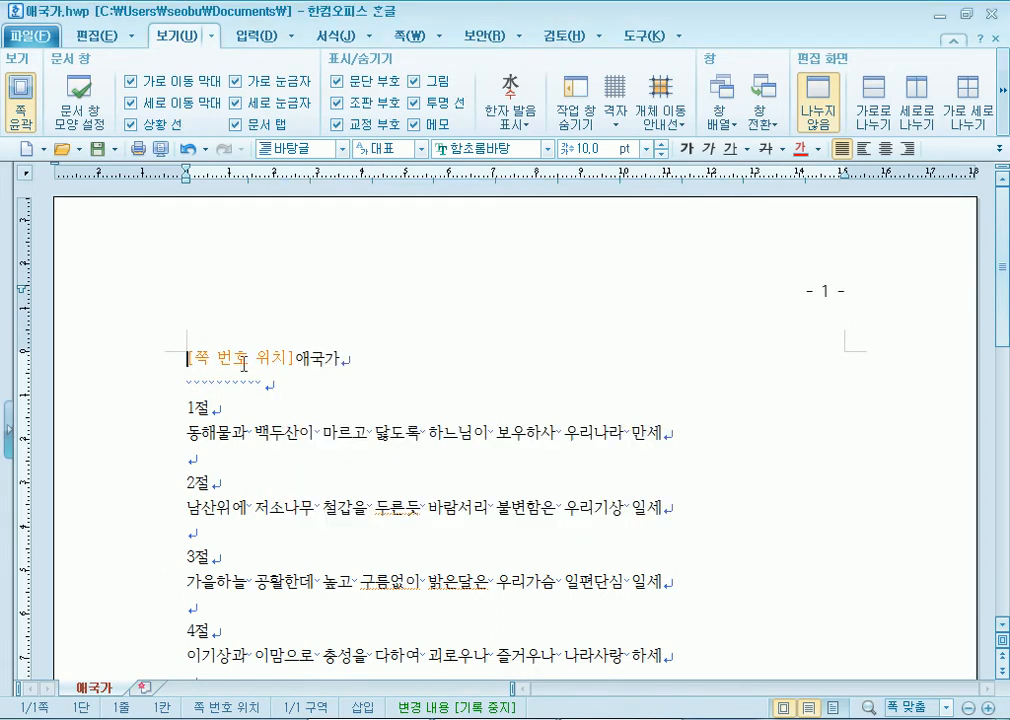
- Delete the [쪽 번호 위치] code before 애국가 and hide 조판 부호 again
{"action": "left_click", "coordinate": [337, 102]}
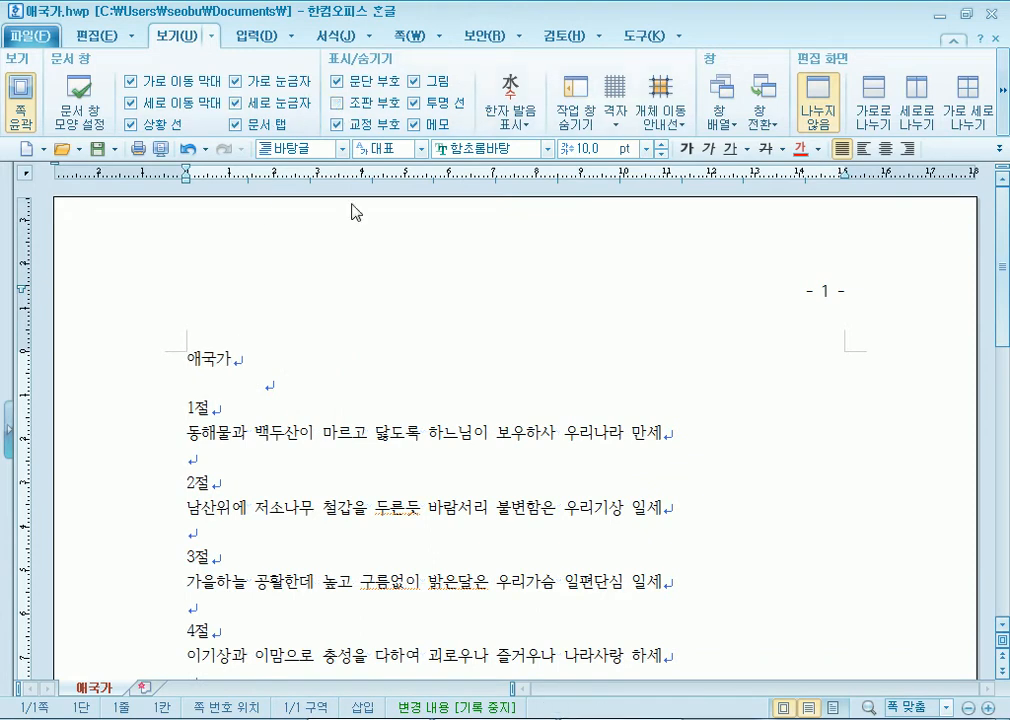
{"action": "left_click", "coordinate": [353, 403]}
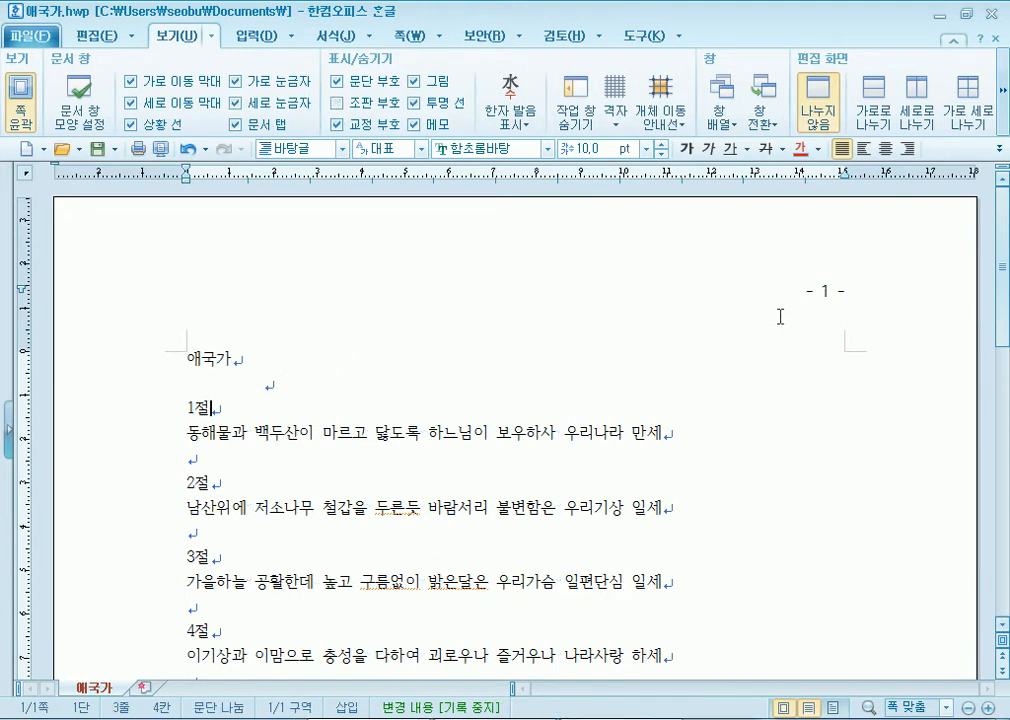
{"action": "left_click", "coordinate": [337, 102]}
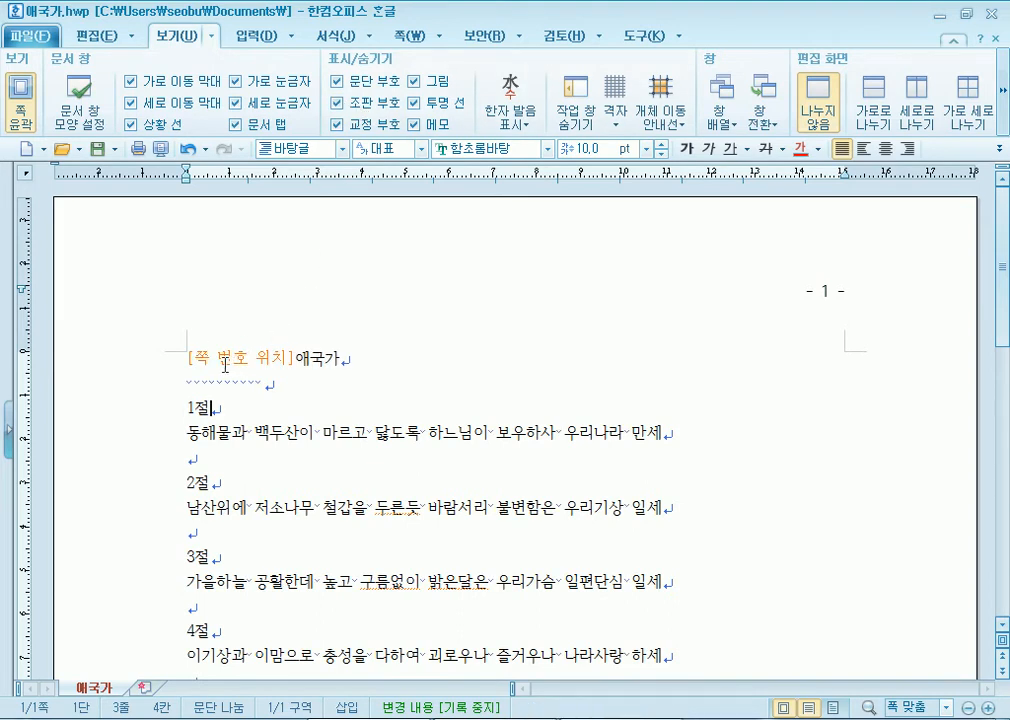
{"action": "double_click", "coordinate": [228, 365]}
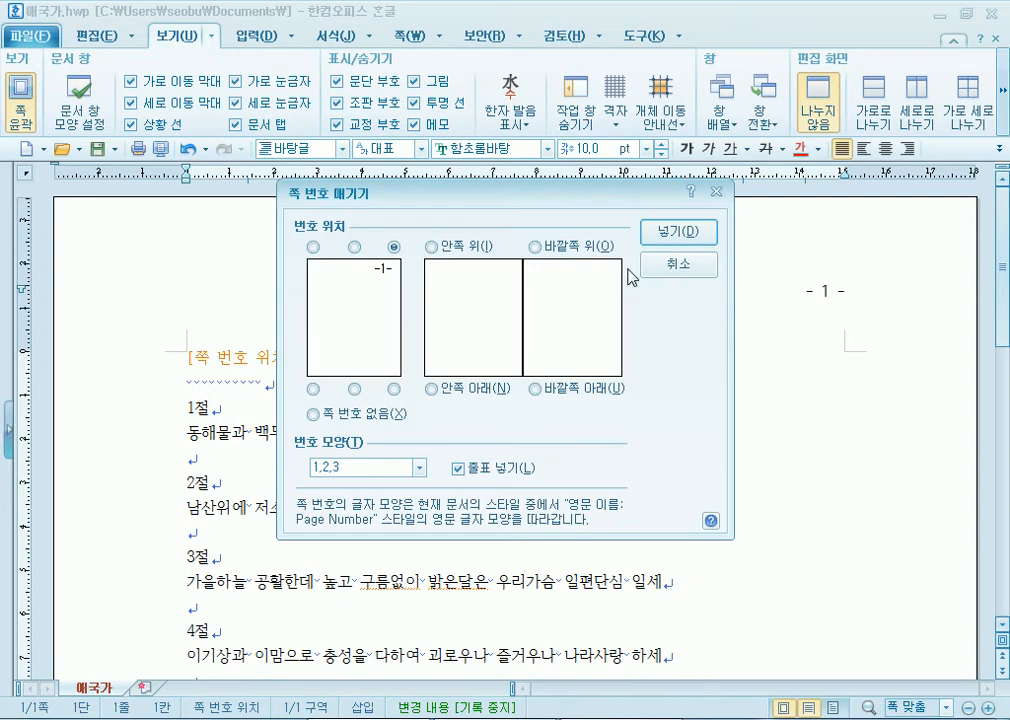
{"action": "key", "text": "Escape"}
{"action": "left_click_drag", "start_coordinate": [188, 357], "coordinate": [277, 357]}
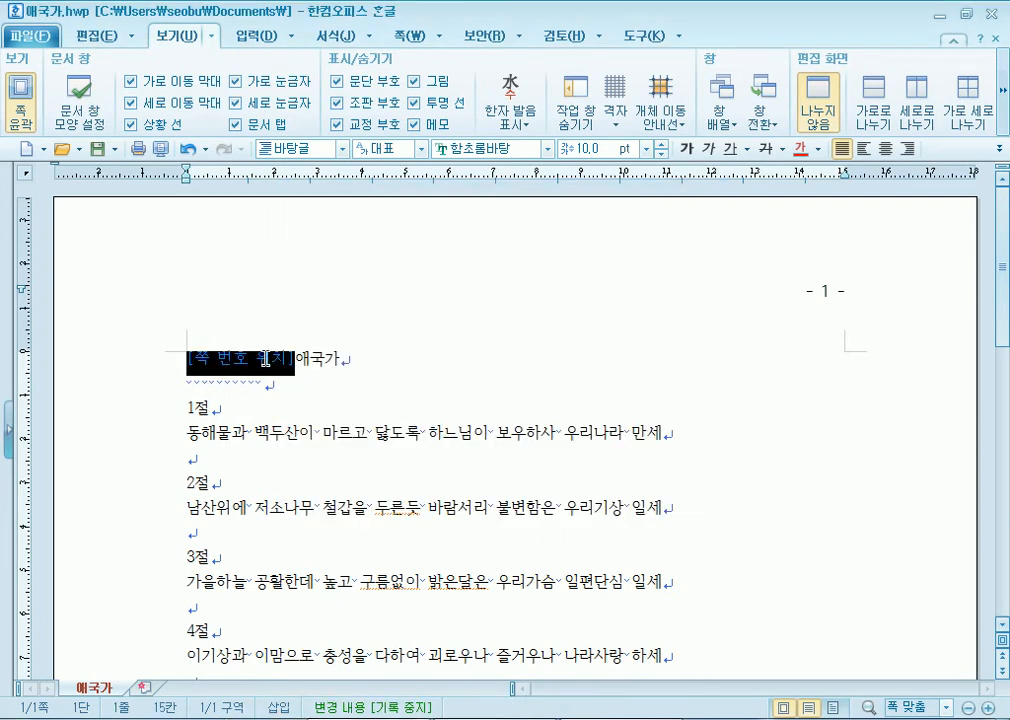
{"action": "key", "text": "Delete"}
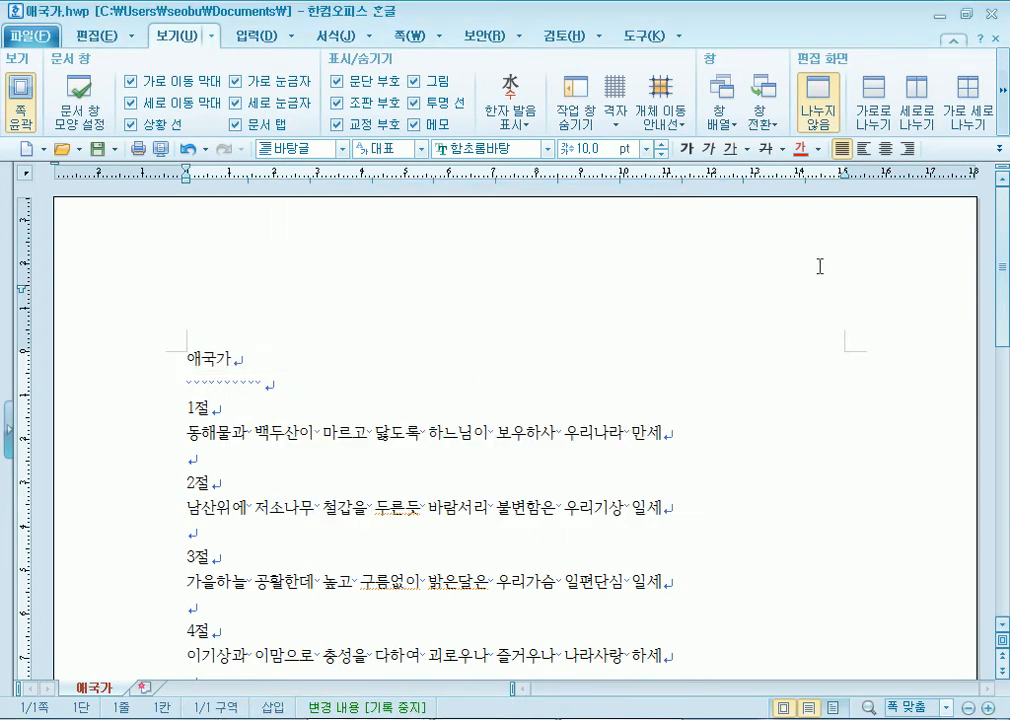
{"action": "left_click", "coordinate": [339, 105]}
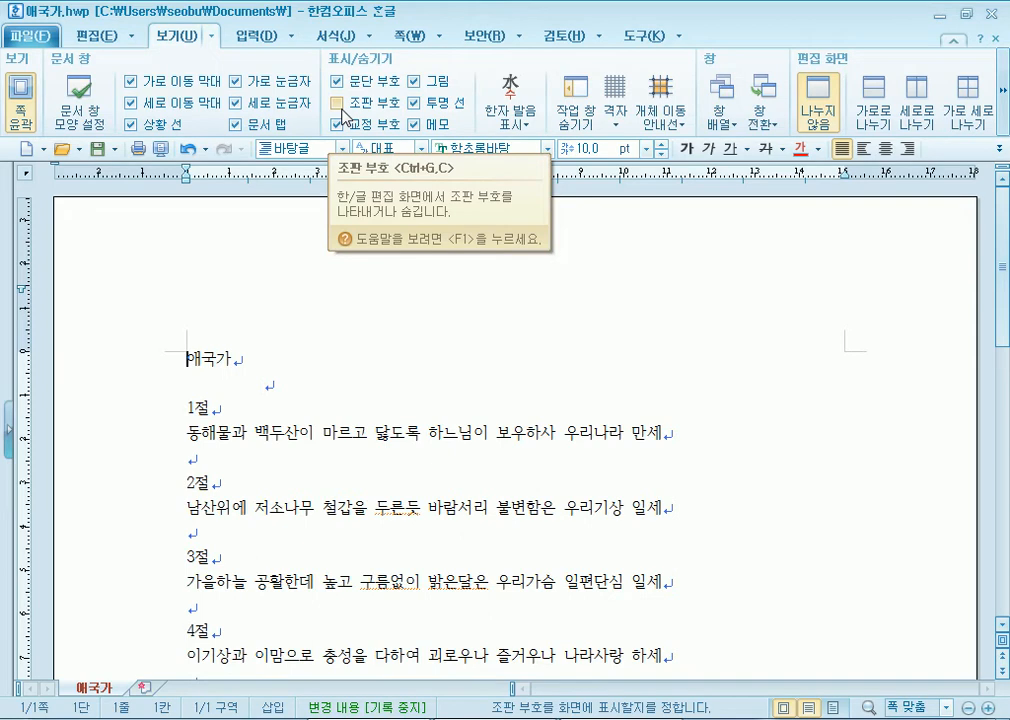
- Delete the stray blank spaces on the empty line below the 애국가 title
{"action": "left_click_drag", "start_coordinate": [266, 381], "coordinate": [146, 398]}
{"action": "key", "text": "Delete"}
{"action": "left_click", "coordinate": [305, 350]}
{"action": "left_click", "coordinate": [357, 391]}
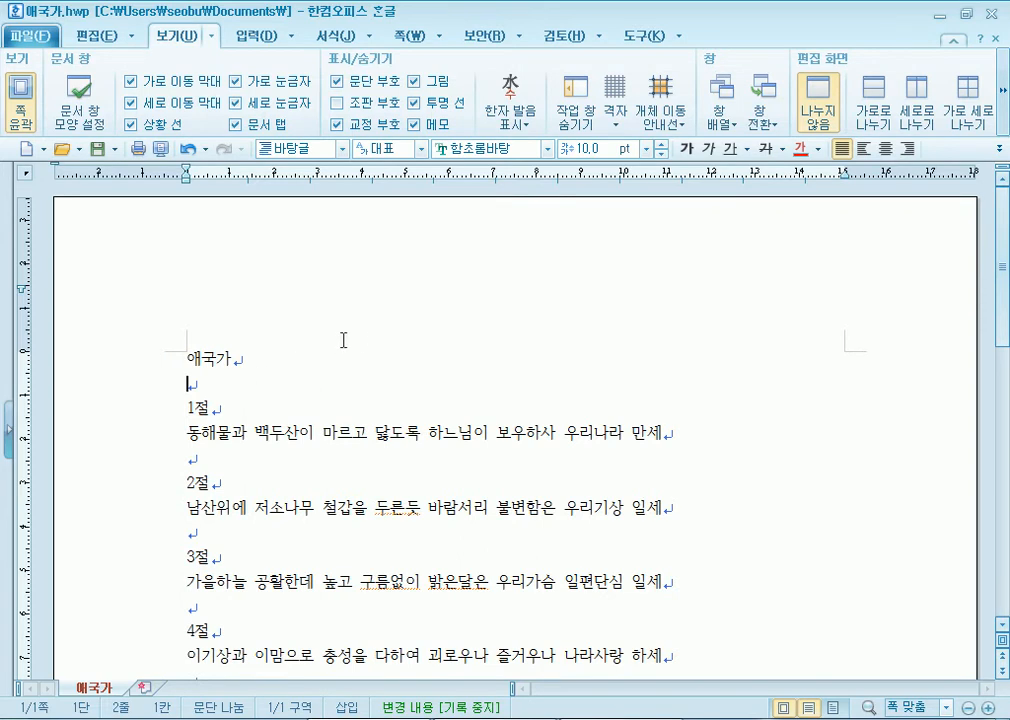
{"action": "scroll", "coordinate": [362, 340], "scroll_direction": "down", "scroll_amount": 2}
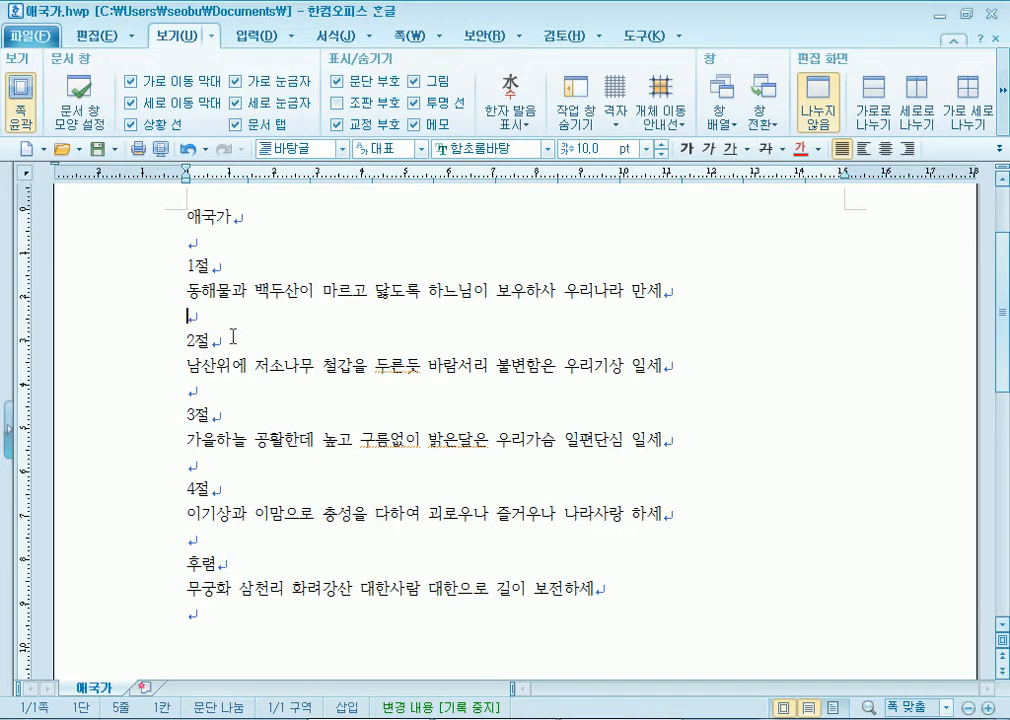
- Hide the paragraph marks, then show them again and return to the second line
{"action": "left_click", "coordinate": [338, 82]}
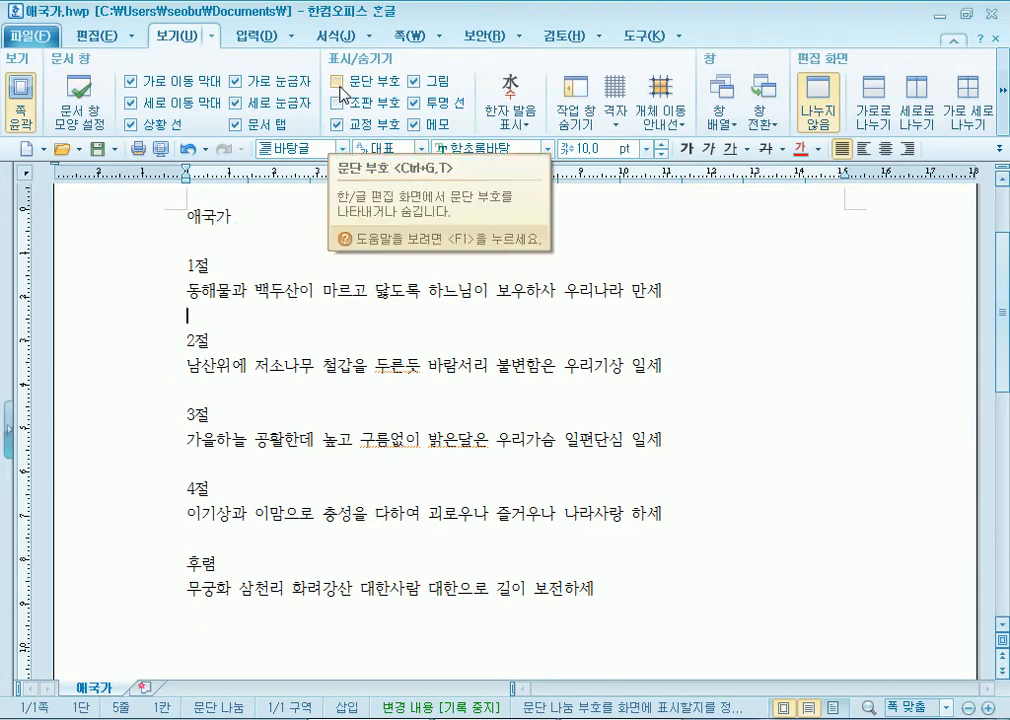
{"action": "left_click", "coordinate": [338, 81]}
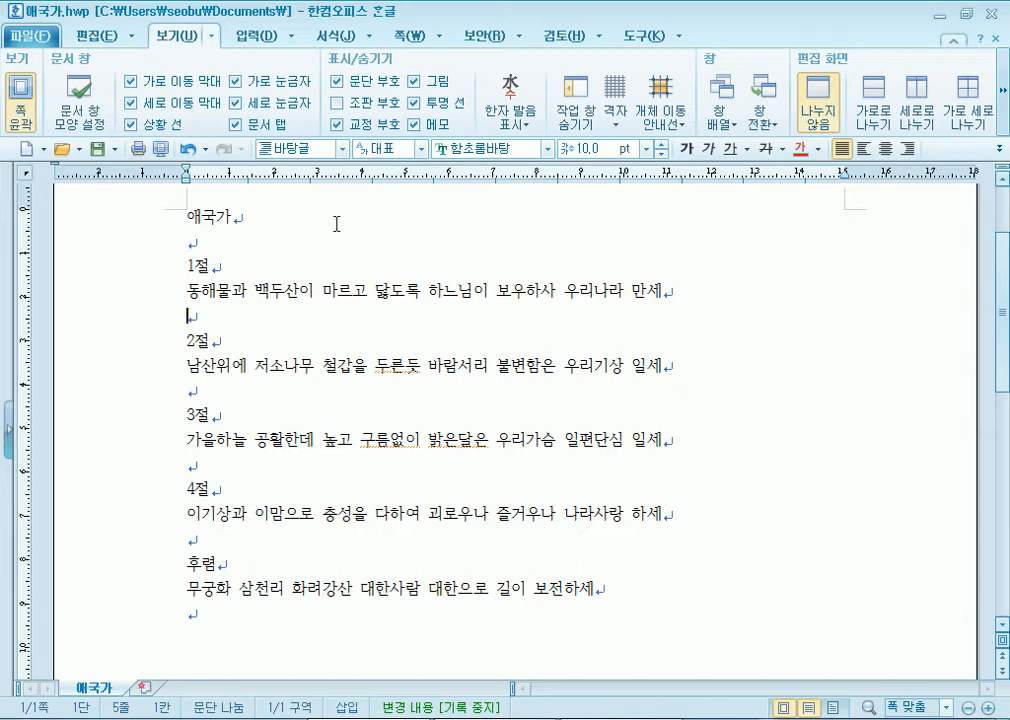
{"action": "left_click", "coordinate": [225, 240]}
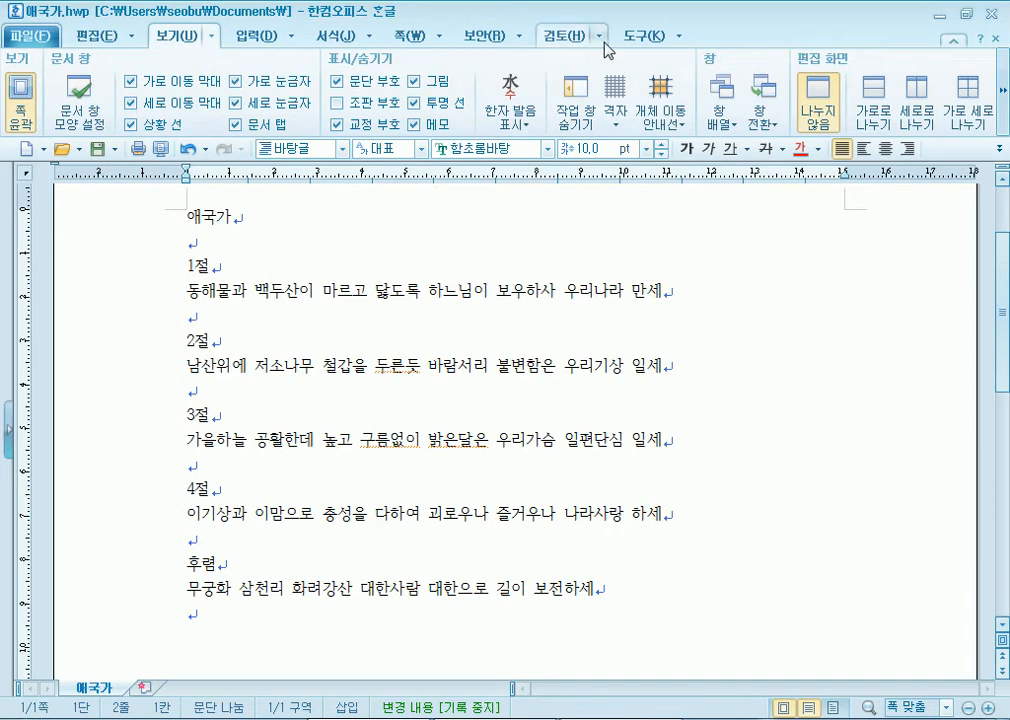
- Switch to the 도구 ribbon tab and browse its full tools dropdown menu
{"action": "left_click", "coordinate": [637, 40]}
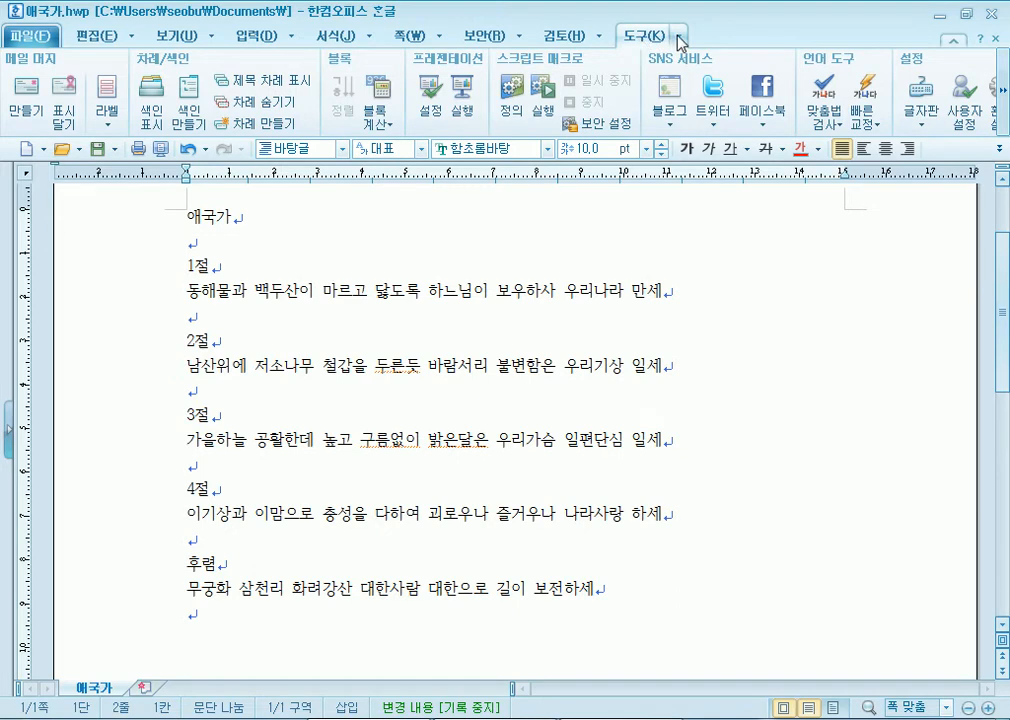
{"action": "left_click", "coordinate": [679, 38]}
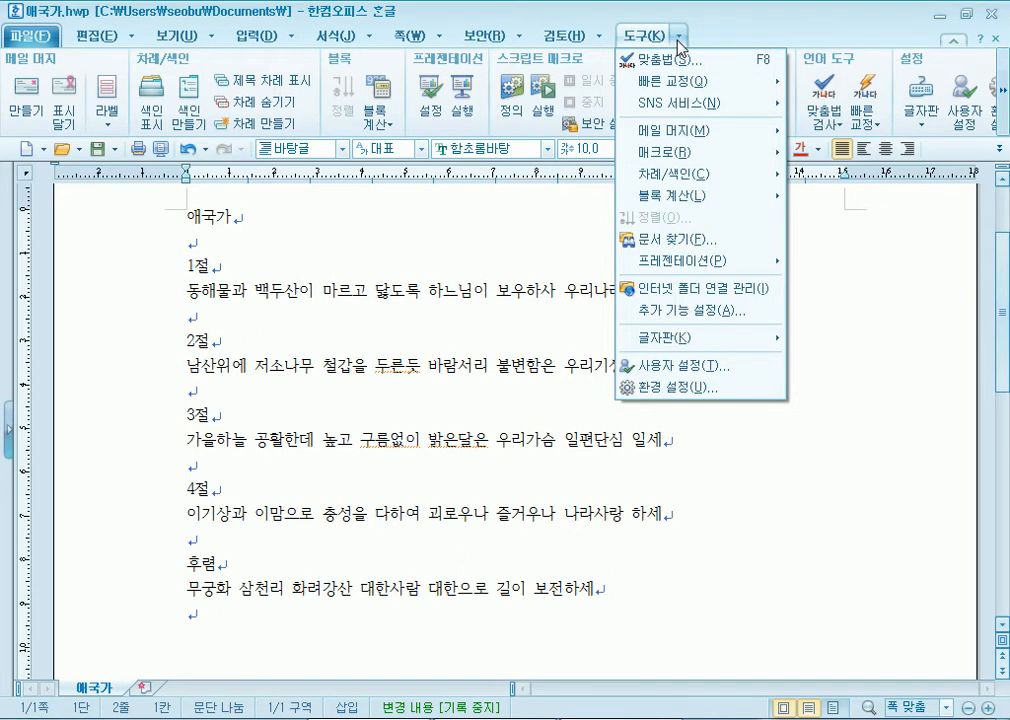
{"action": "left_click", "coordinate": [578, 38]}
{"action": "left_click", "coordinate": [578, 38]}
{"action": "left_click", "coordinate": [646, 36]}
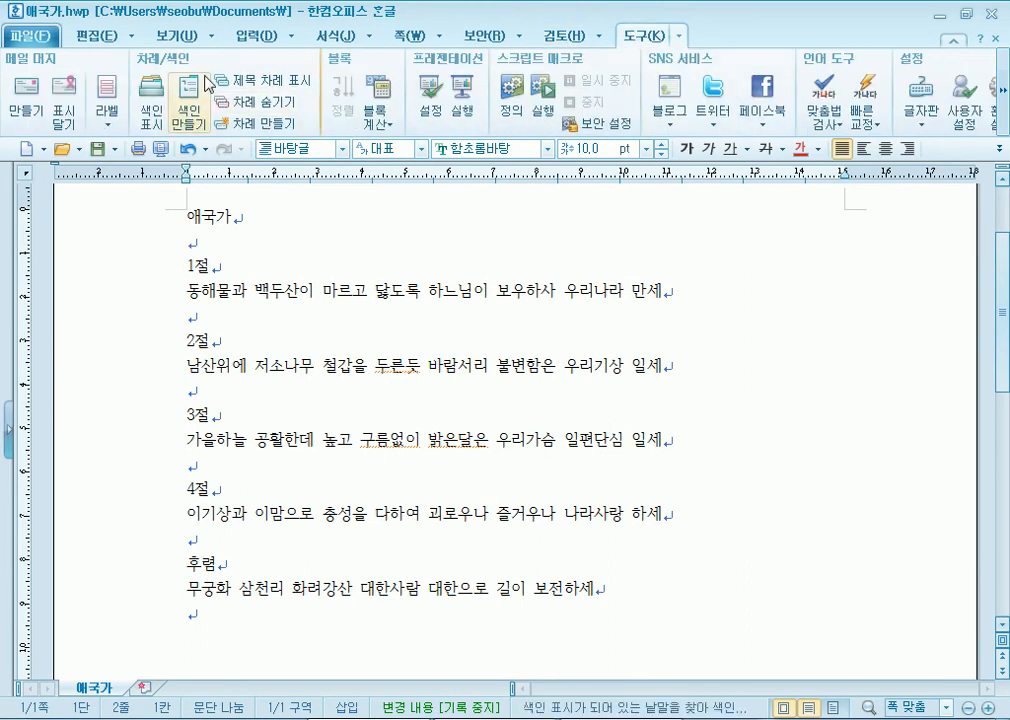
{"action": "left_click", "coordinate": [680, 40]}
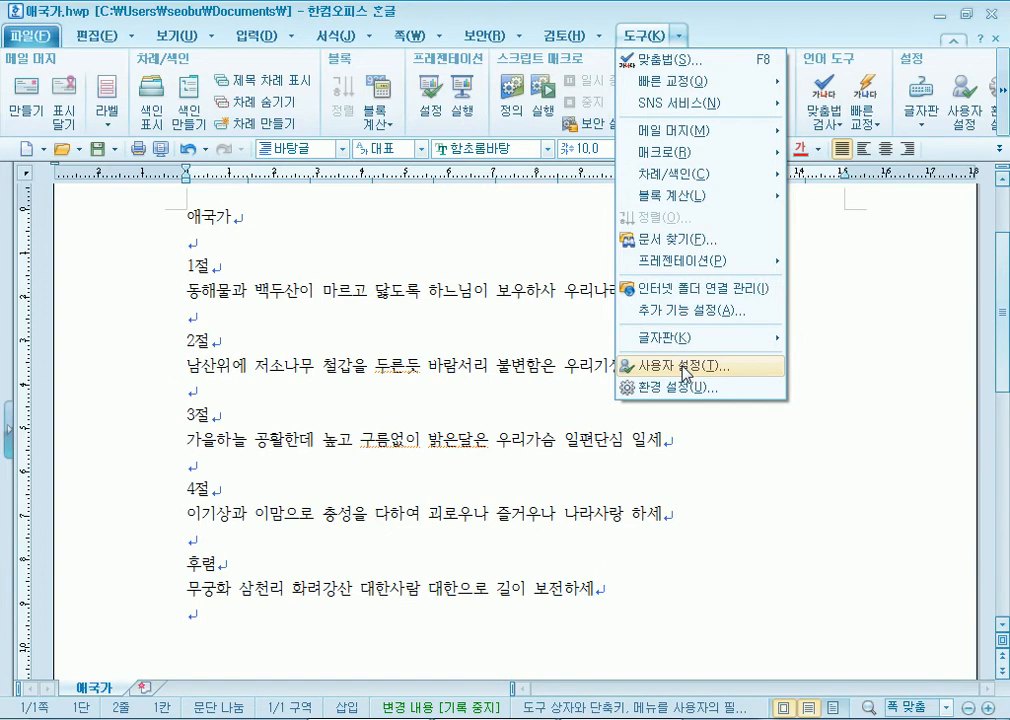
- Open and close 사용자 설정, then reveal the remaining settings commands
{"action": "left_click", "coordinate": [683, 366]}
{"action": "left_click", "coordinate": [712, 150]}
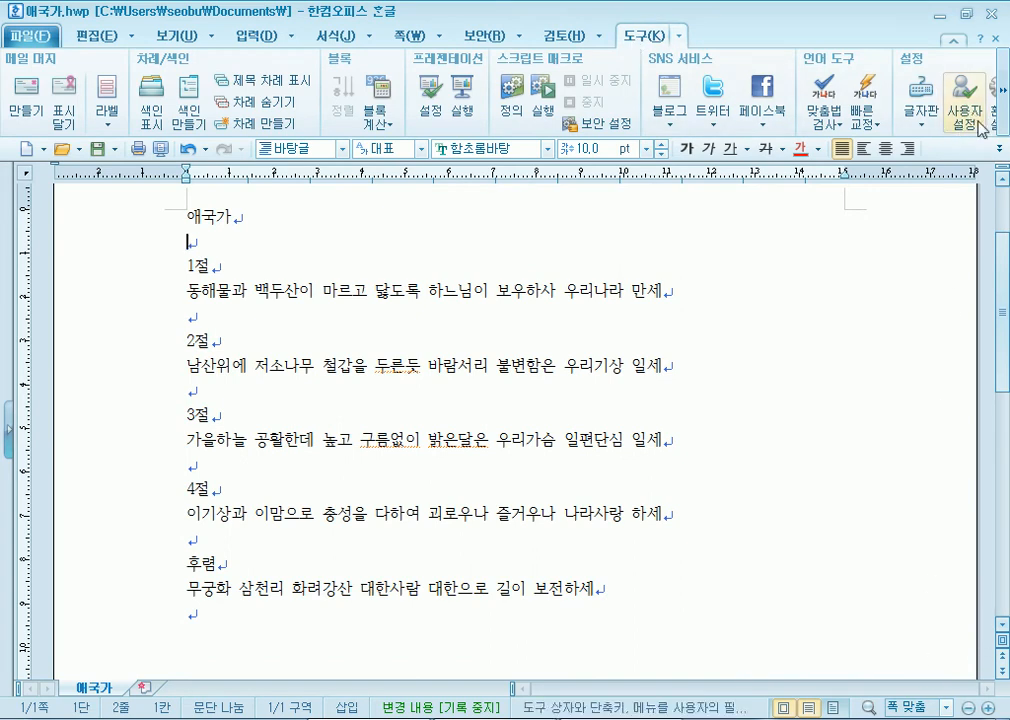
{"action": "left_click", "coordinate": [1002, 99]}
- Briefly open and close 사용자 설정, then check the tools menu again
{"action": "left_click", "coordinate": [1002, 99]}
{"action": "left_click", "coordinate": [1002, 99]}
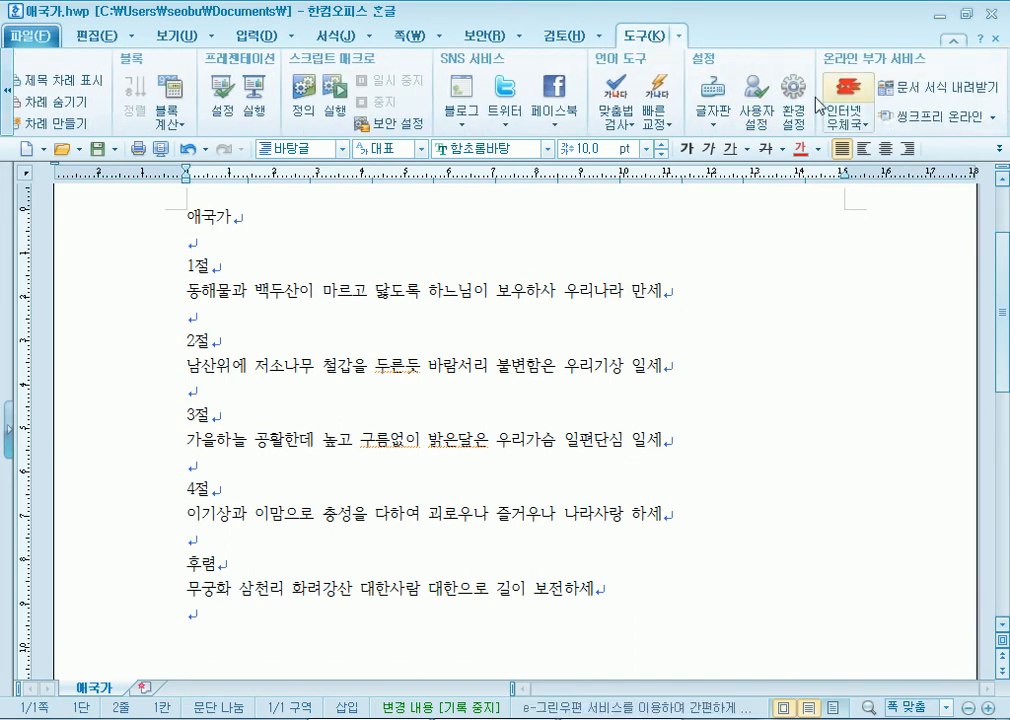
{"action": "left_click", "coordinate": [752, 110]}
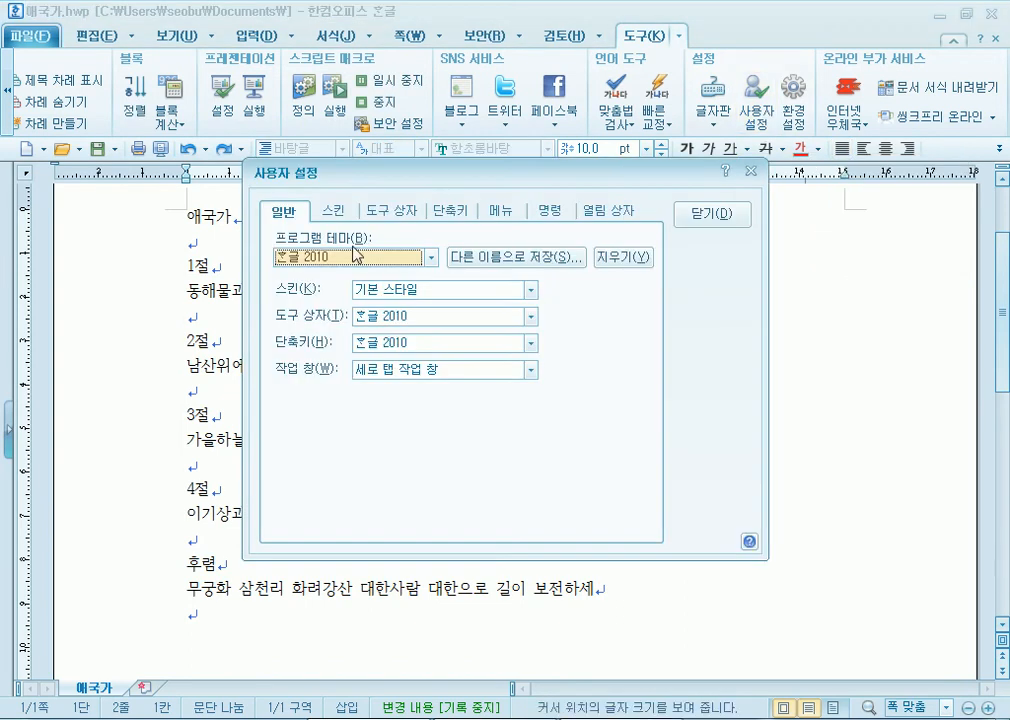
{"action": "left_click", "coordinate": [717, 215]}
{"action": "left_click", "coordinate": [679, 38]}
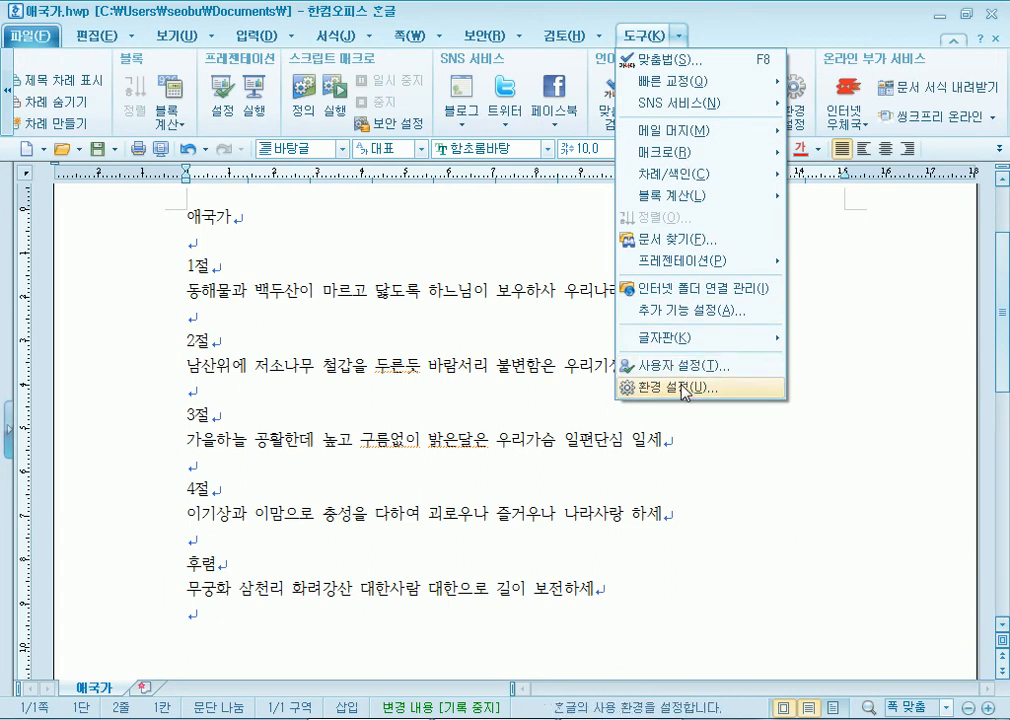
{"action": "left_click", "coordinate": [640, 34]}
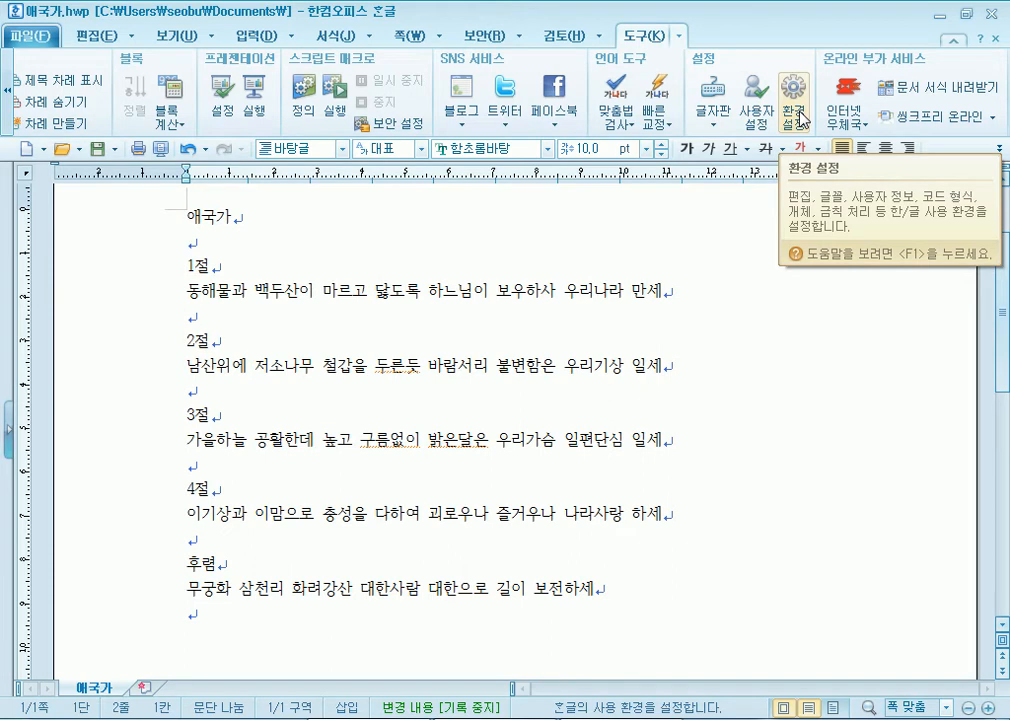
- Open 사용자 설정, browse the 스킨 and 도구 상자 tabs, and return to 일반
{"action": "left_click", "coordinate": [754, 112]}
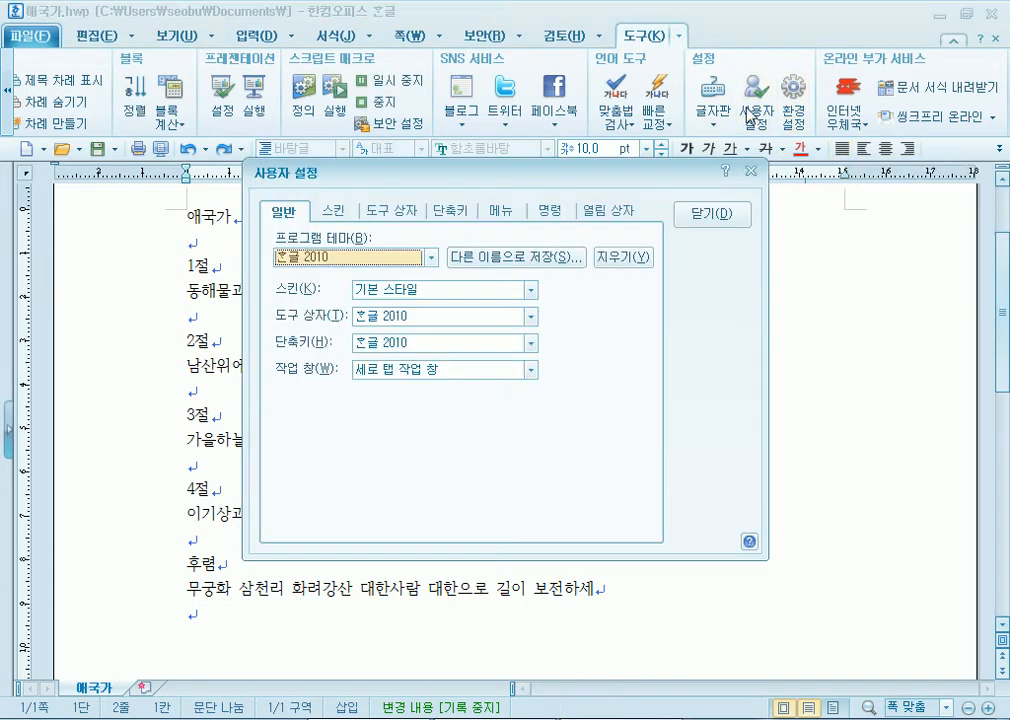
{"action": "left_click", "coordinate": [337, 211]}
{"action": "left_click", "coordinate": [390, 212]}
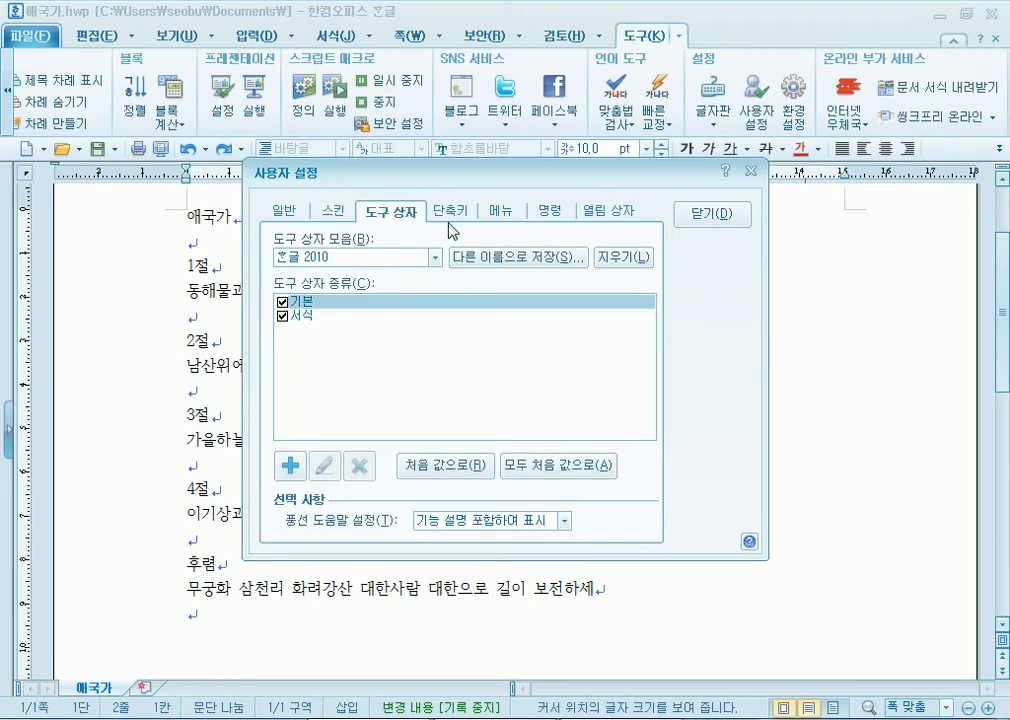
{"action": "left_click", "coordinate": [334, 212]}
{"action": "left_click", "coordinate": [284, 213]}
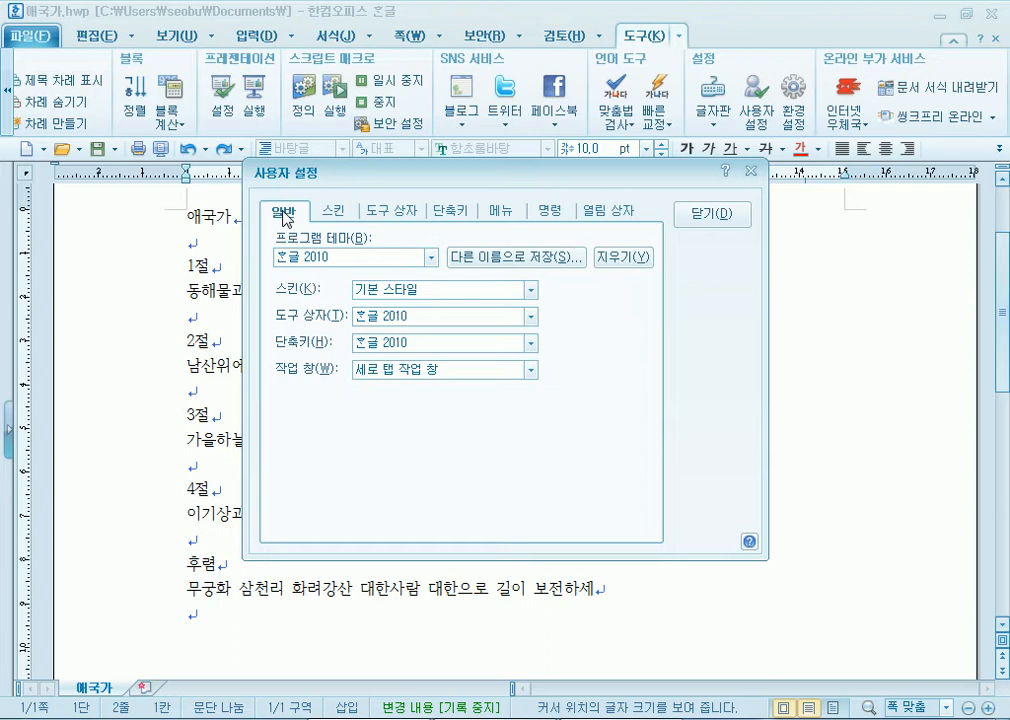
- Switch the program theme to 한글 2007 in User Settings and close the dialog
{"action": "left_click", "coordinate": [341, 259]}
{"action": "left_click", "coordinate": [333, 260]}
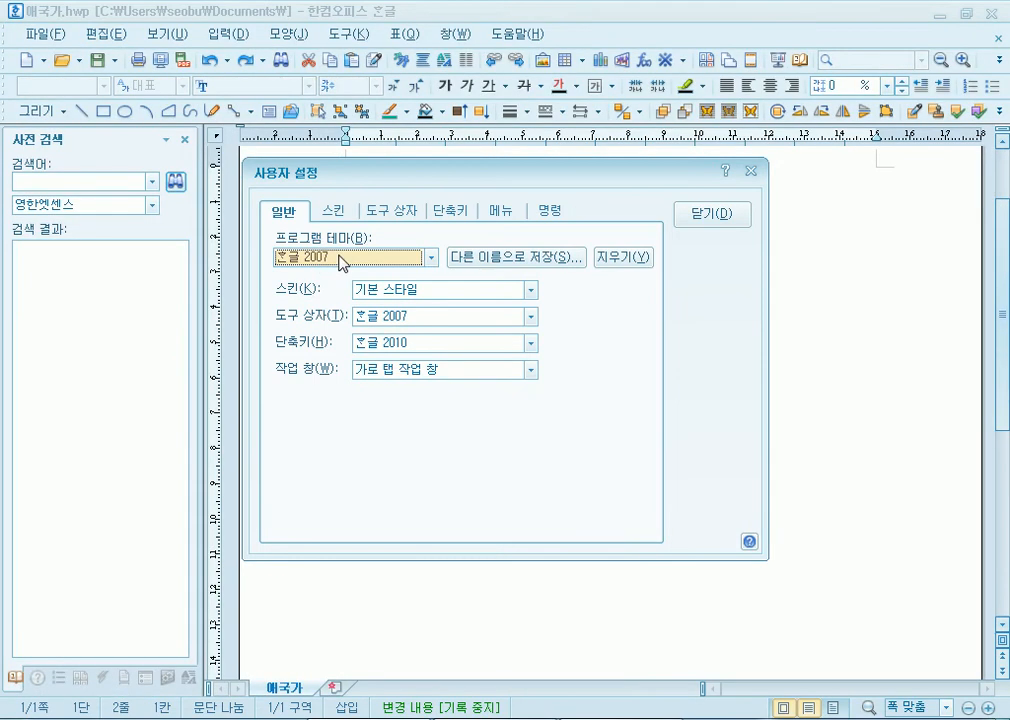
{"action": "left_click", "coordinate": [343, 260]}
{"action": "left_click", "coordinate": [300, 273]}
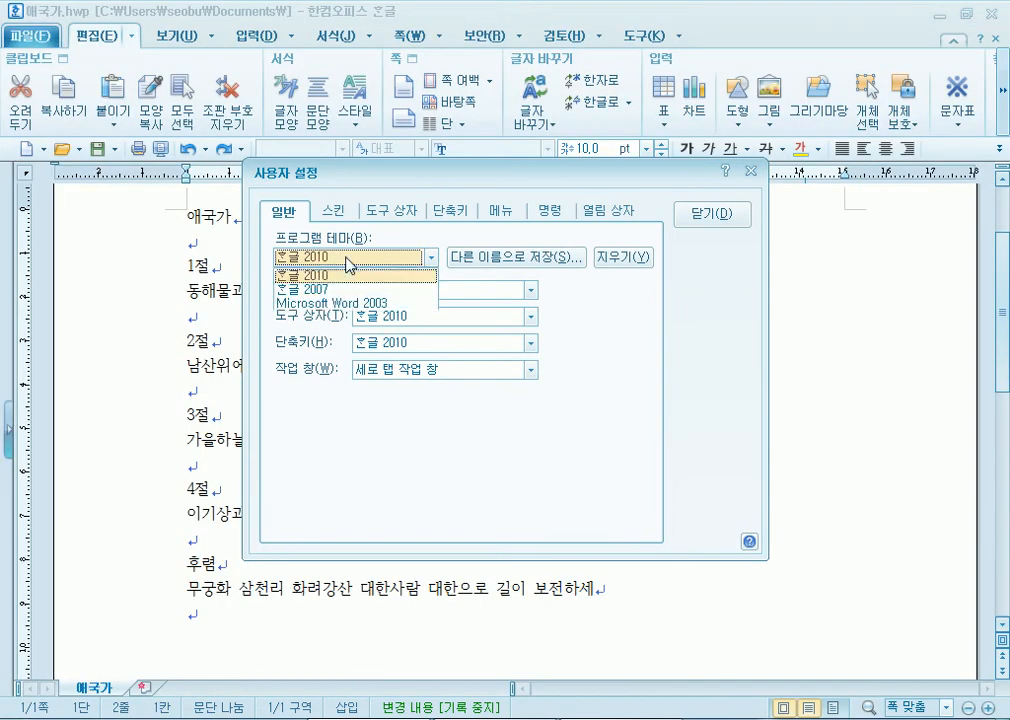
{"action": "left_click", "coordinate": [338, 287]}
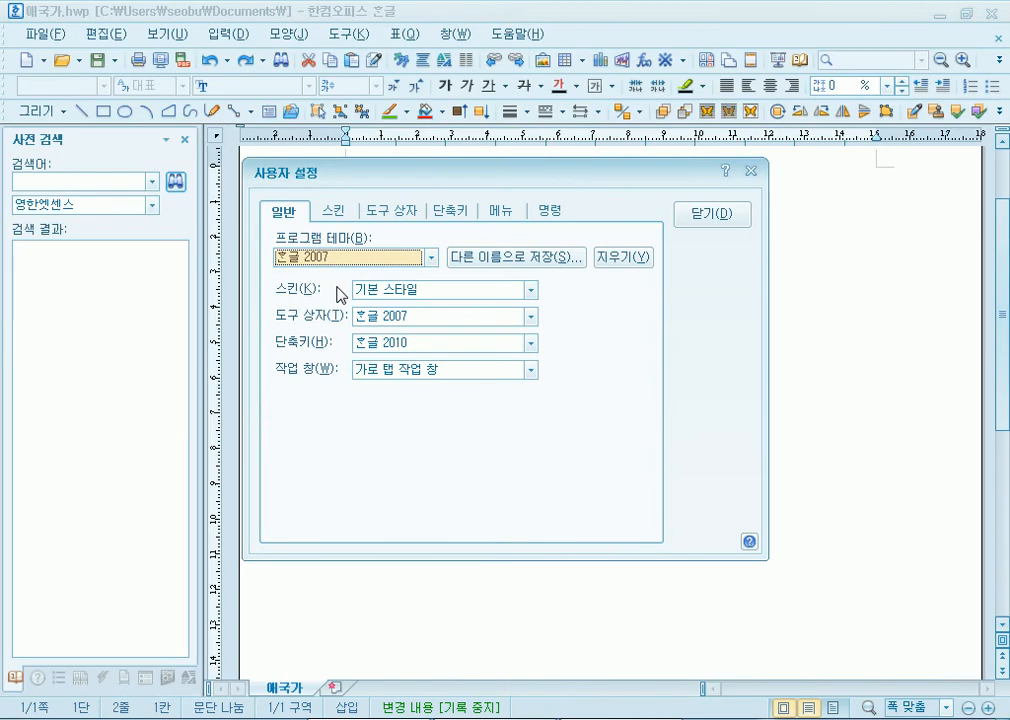
{"action": "left_click", "coordinate": [718, 218]}
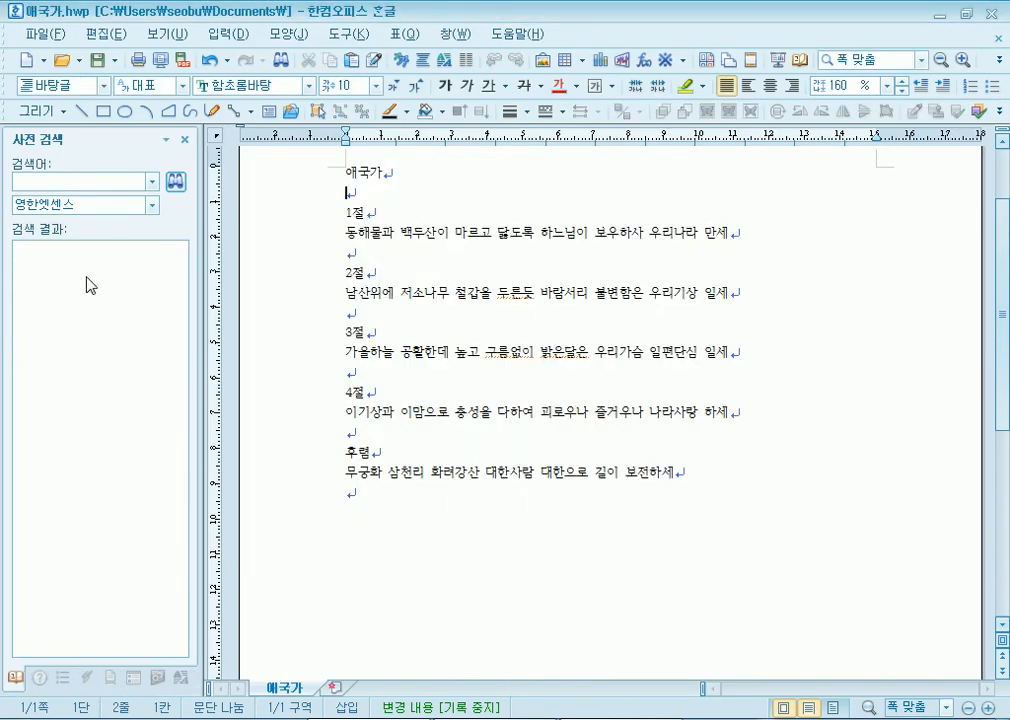
- Close all the side task panes, from dictionary search to outline, so the page widens
{"action": "scroll", "coordinate": [340, 381], "scroll_direction": "up", "scroll_amount": 2}
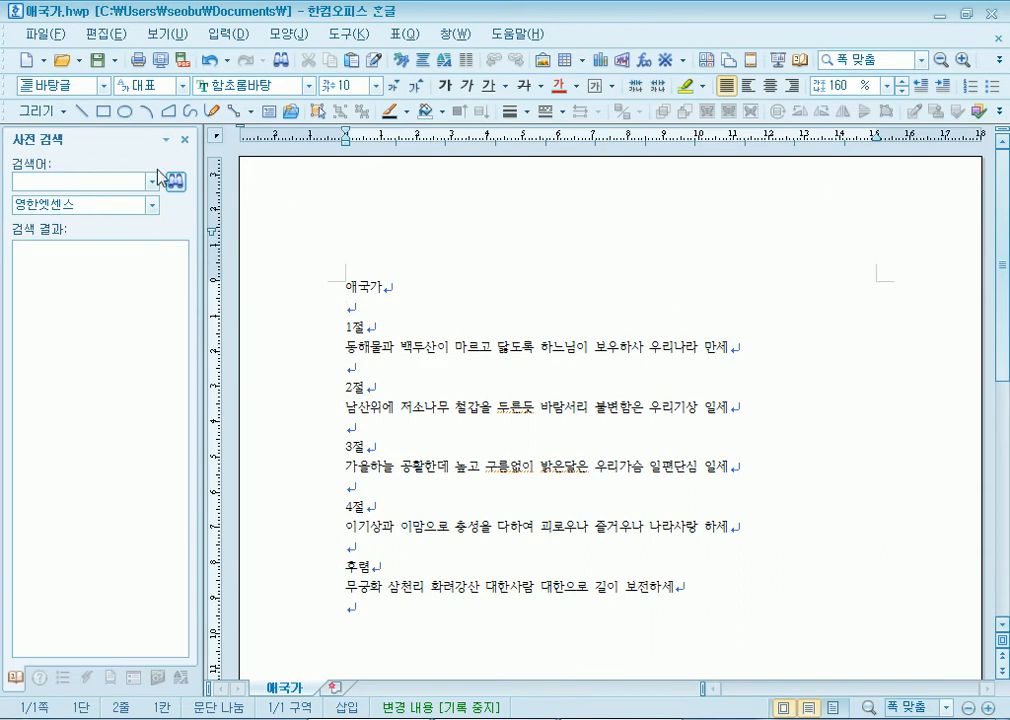
{"action": "left_click", "coordinate": [184, 141]}
{"action": "left_click", "coordinate": [184, 141]}
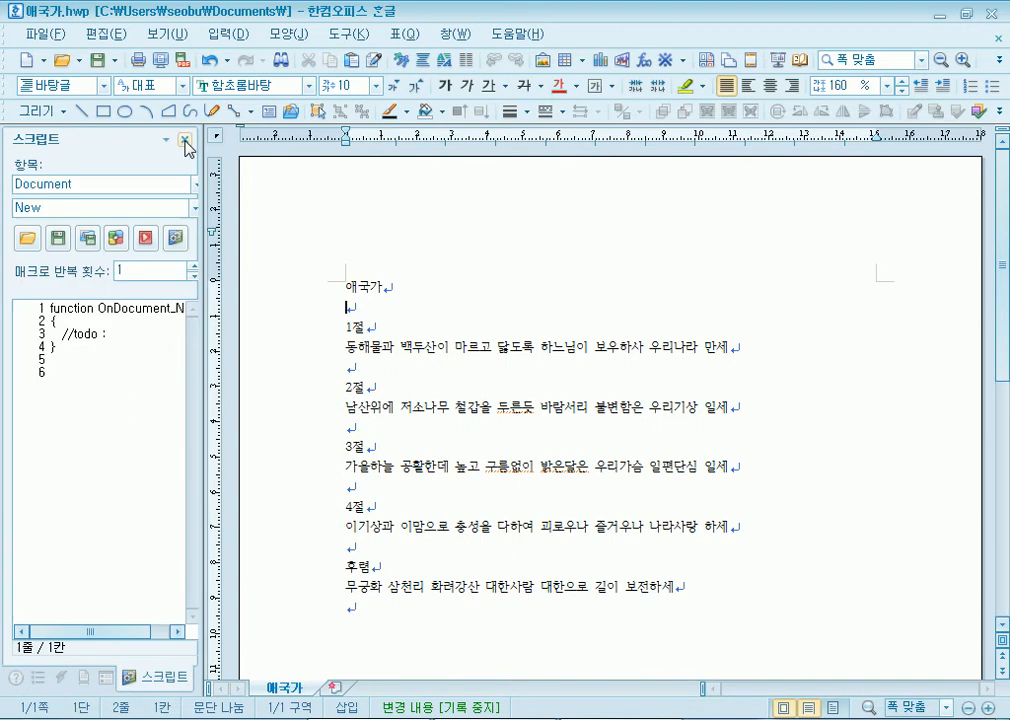
{"action": "left_click", "coordinate": [184, 141]}
{"action": "left_click", "coordinate": [184, 141]}
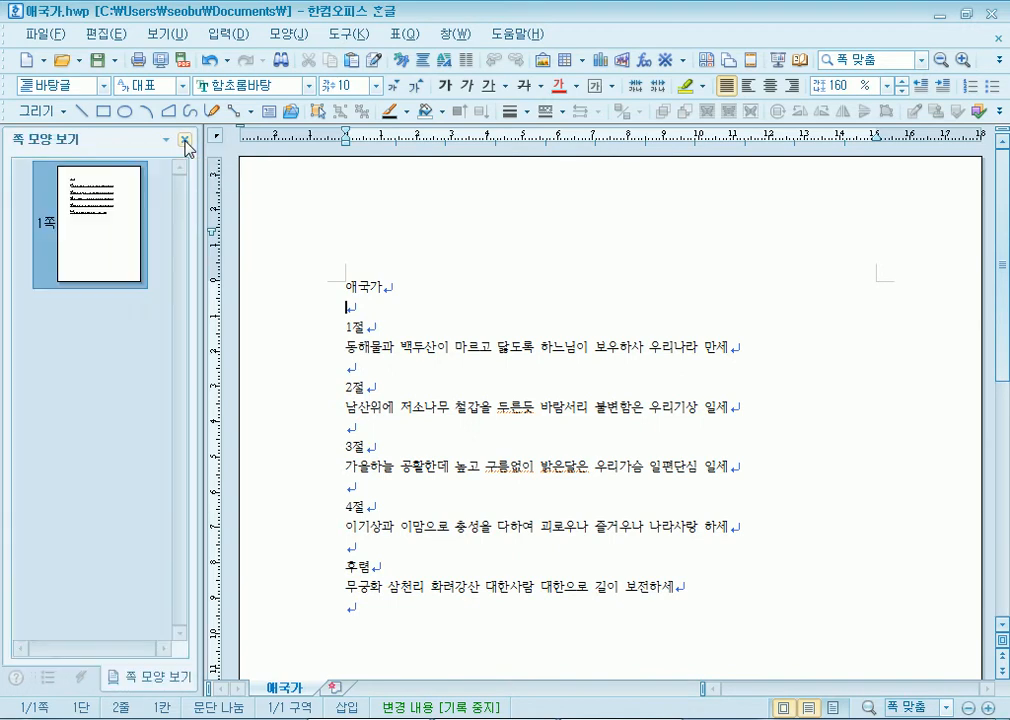
{"action": "left_click", "coordinate": [184, 141]}
{"action": "left_click", "coordinate": [184, 141]}
{"action": "left_click", "coordinate": [184, 141]}
{"action": "left_click", "coordinate": [184, 141]}
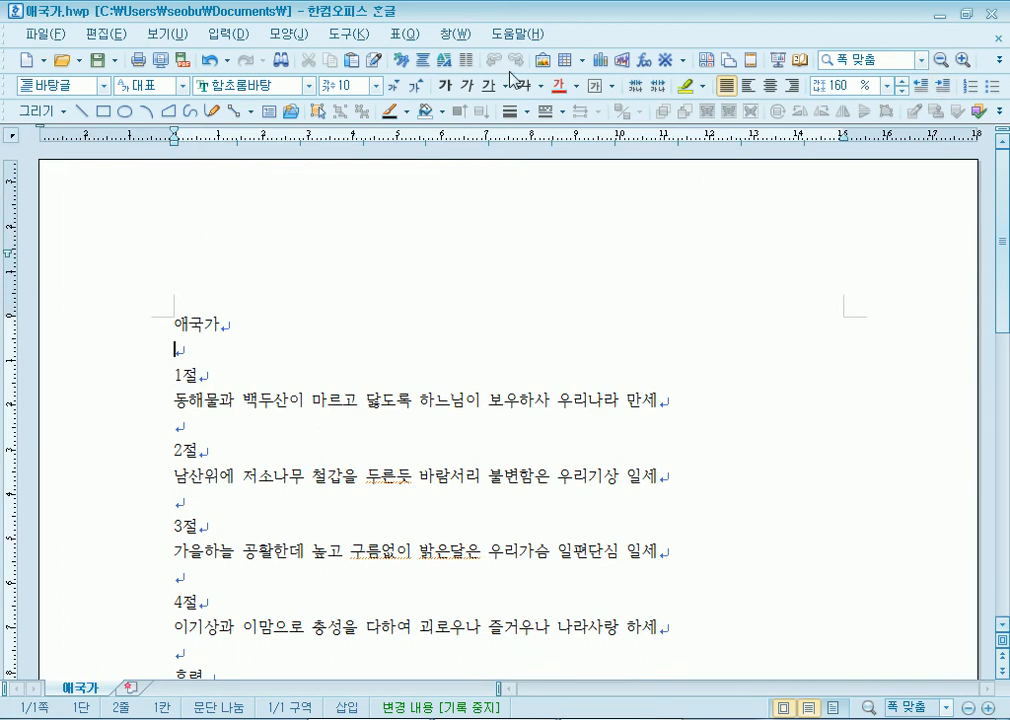
- Reopen User Settings from the Tools menu and select the 한글 2010 program theme
{"action": "left_click", "coordinate": [356, 40]}
{"action": "left_click", "coordinate": [190, 400]}
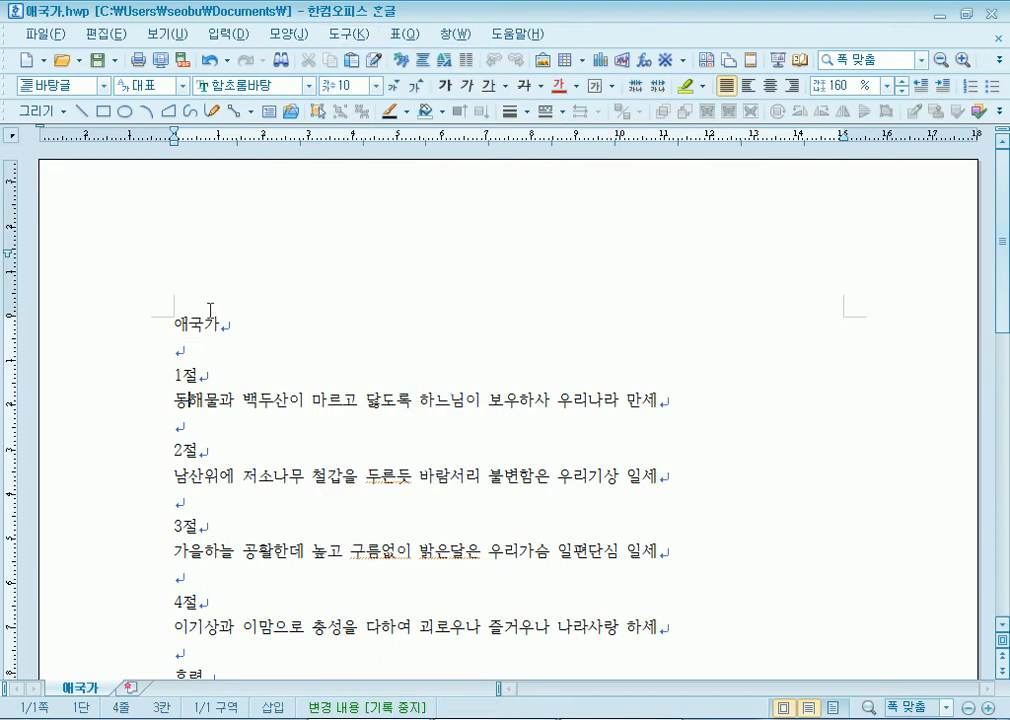
{"action": "left_click", "coordinate": [340, 40]}
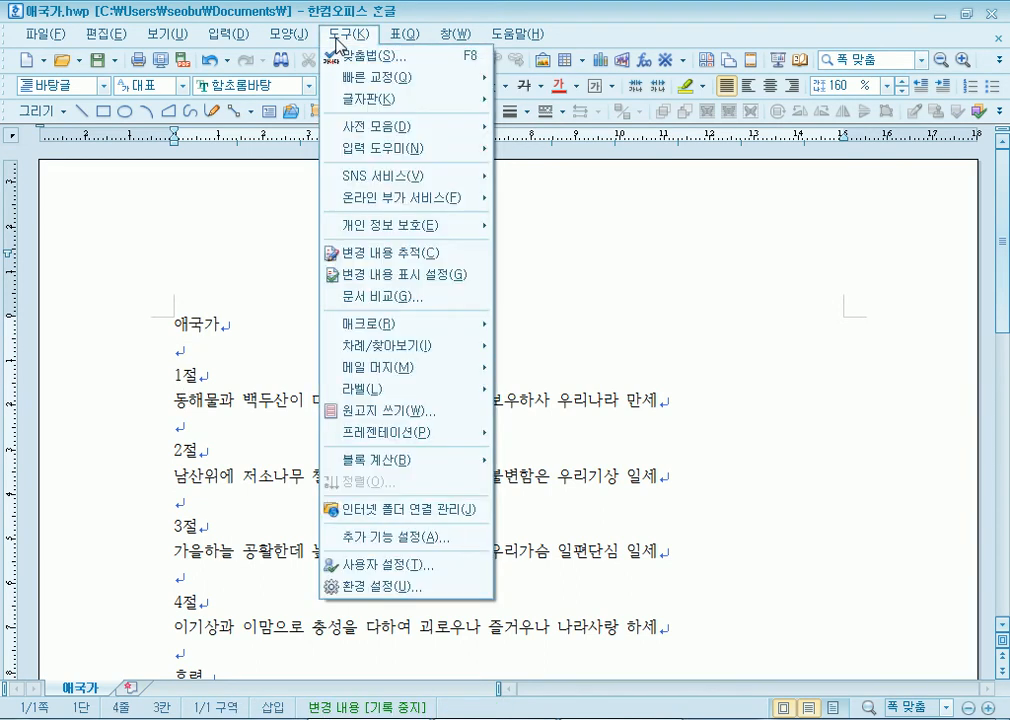
{"action": "left_click", "coordinate": [257, 364]}
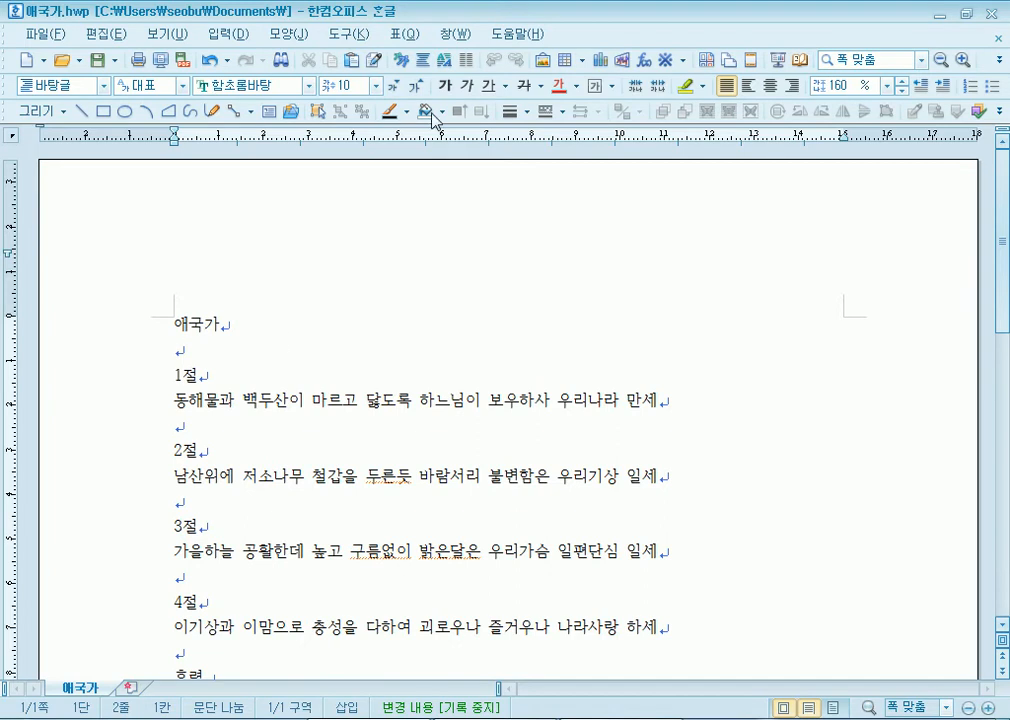
{"action": "left_click", "coordinate": [340, 35]}
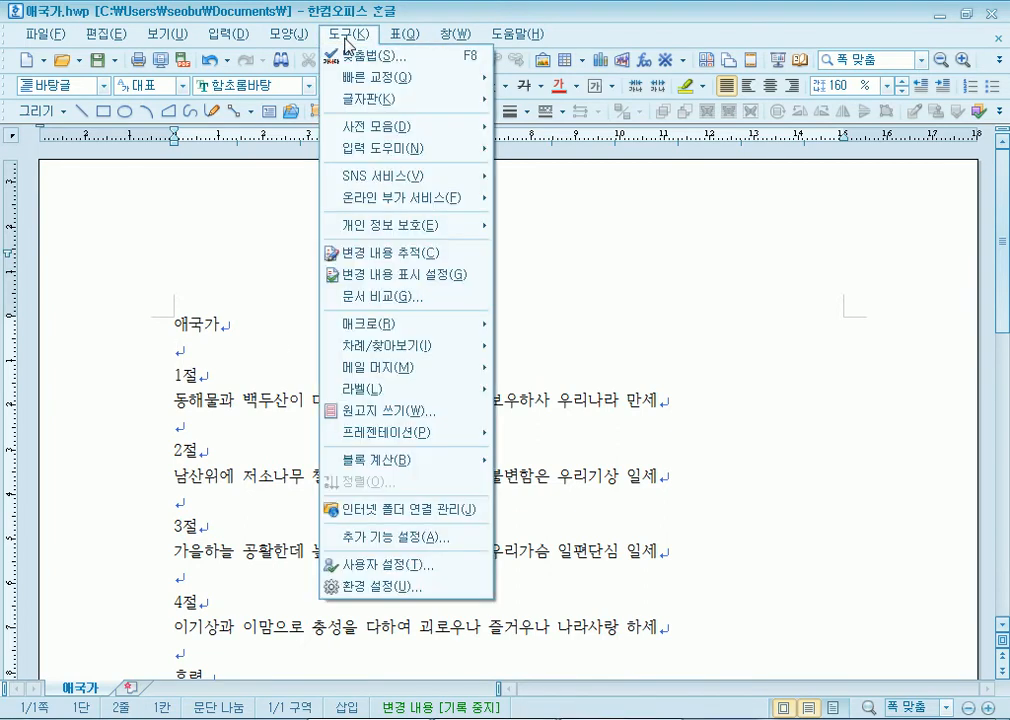
{"action": "left_click", "coordinate": [386, 570]}
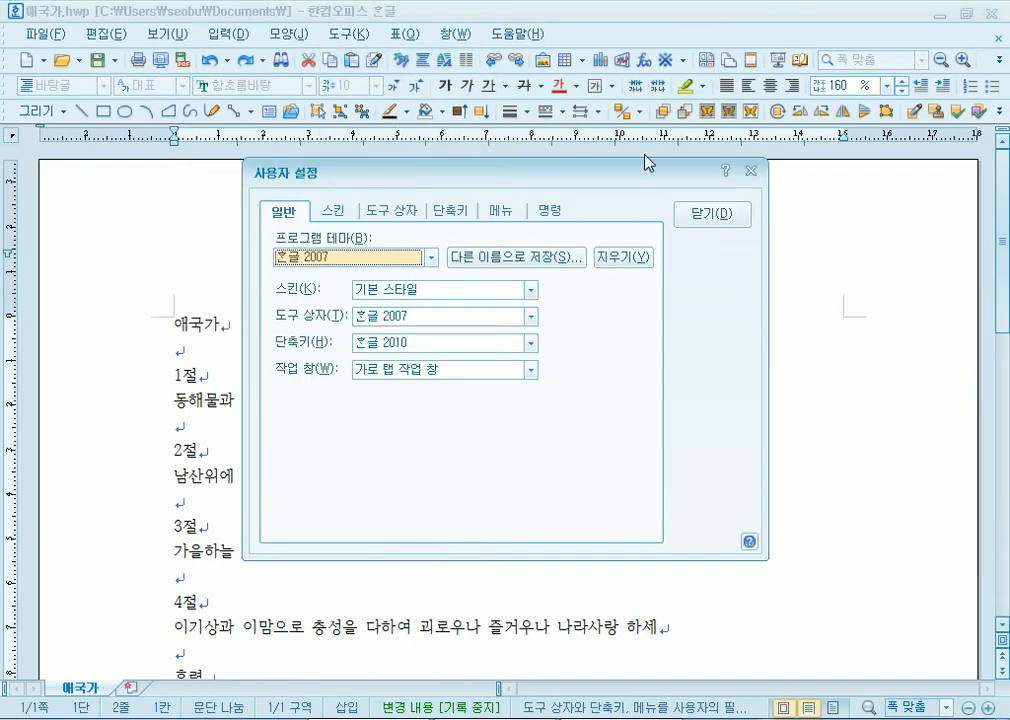
{"action": "left_click", "coordinate": [337, 258]}
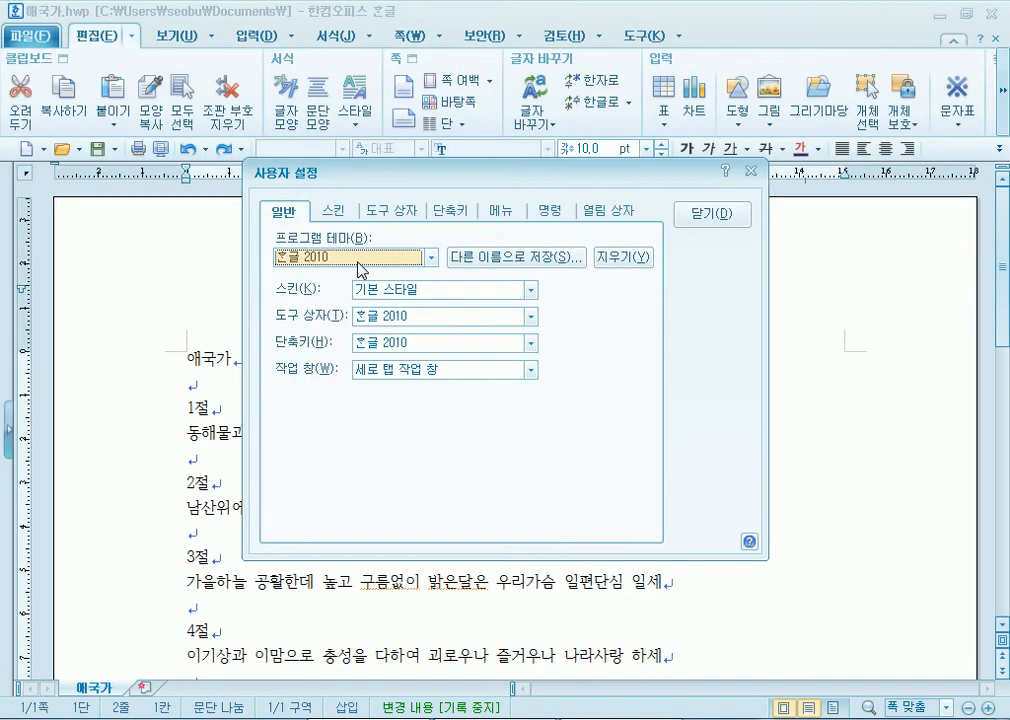
- Close User Settings, show the 보기 options, and bring the Notepad notes to the front
{"action": "left_click", "coordinate": [713, 214]}
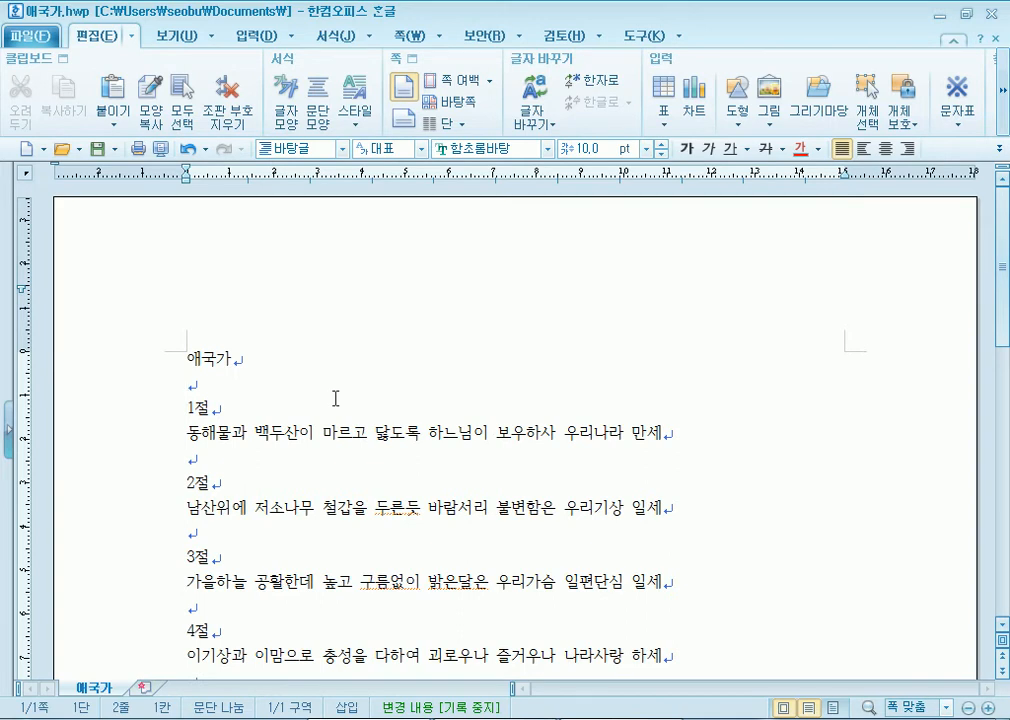
{"action": "key", "text": "alt+u"}
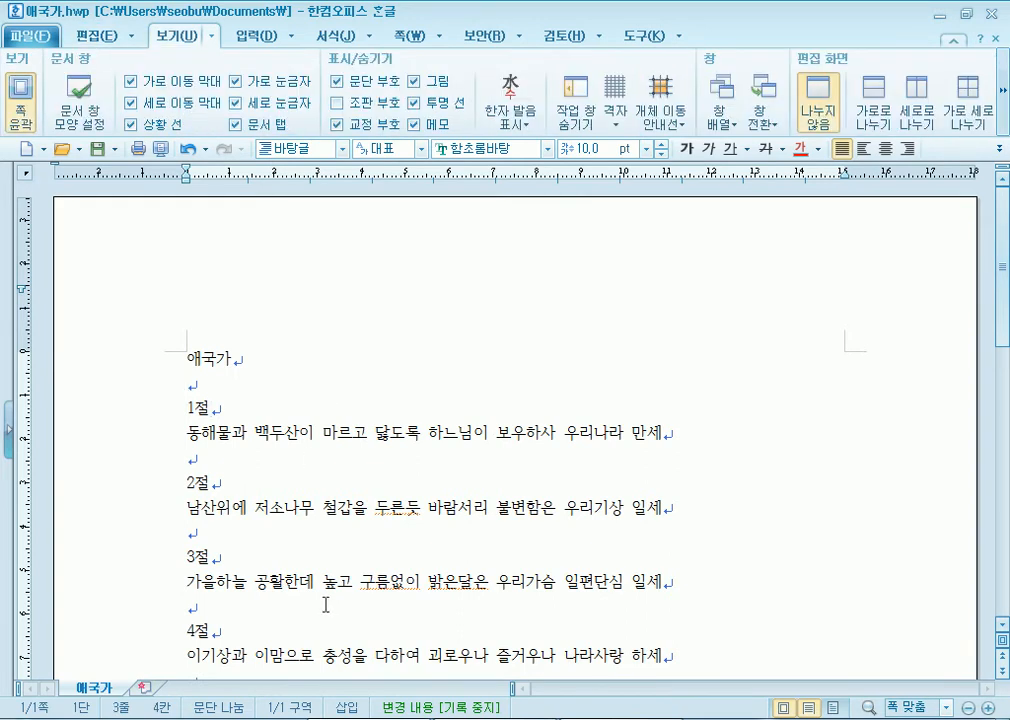
{"action": "key", "text": "alt+Tab"}
- Delete the blank lines under 2. 보존(보관) above the web addresses
{"action": "scroll", "coordinate": [115, 291], "scroll_direction": "up", "scroll_amount": 3}
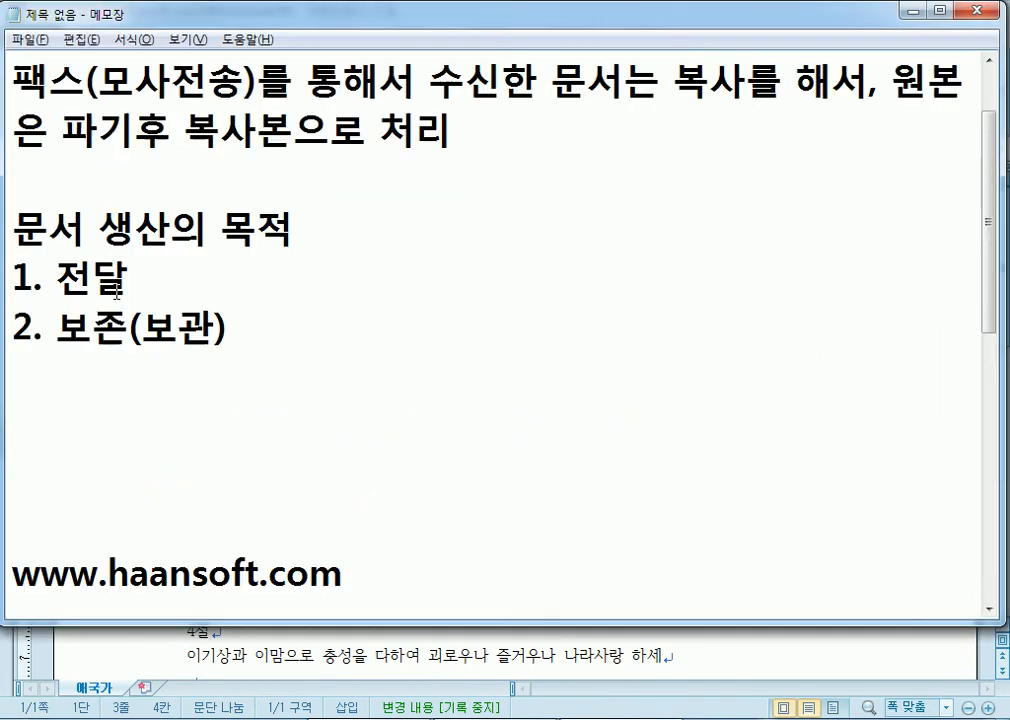
{"action": "left_click", "coordinate": [33, 405]}
{"action": "key", "text": "Delete"}
{"action": "key", "text": "Delete"}
{"action": "key", "text": "Delete"}
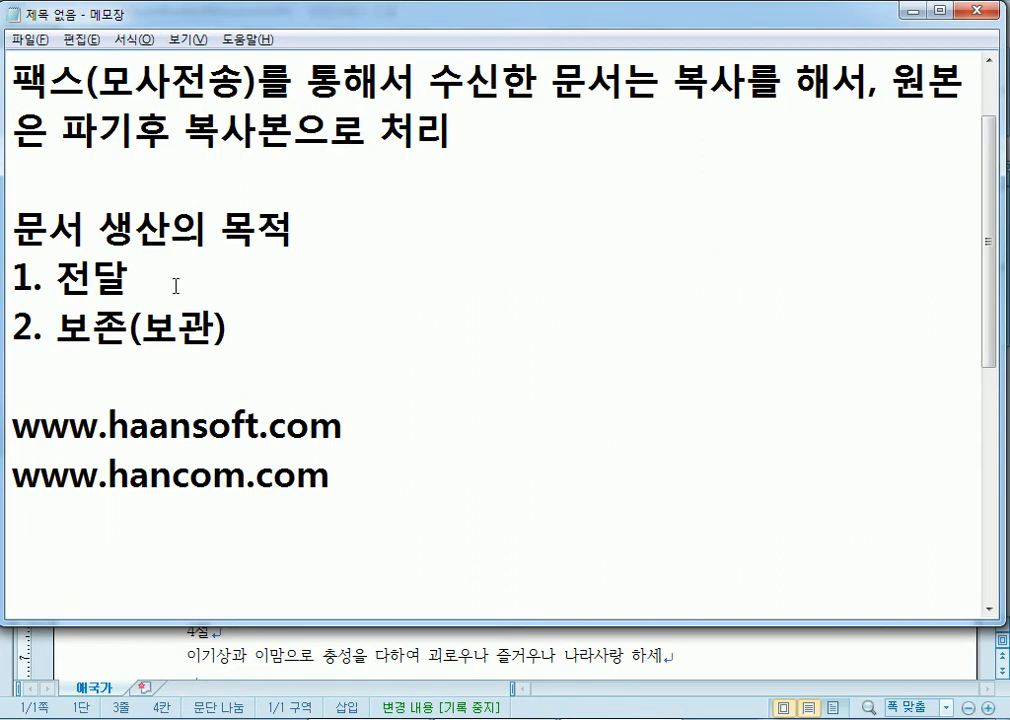
{"action": "double_click", "coordinate": [100, 278]}
{"action": "left_click", "coordinate": [44, 385]}
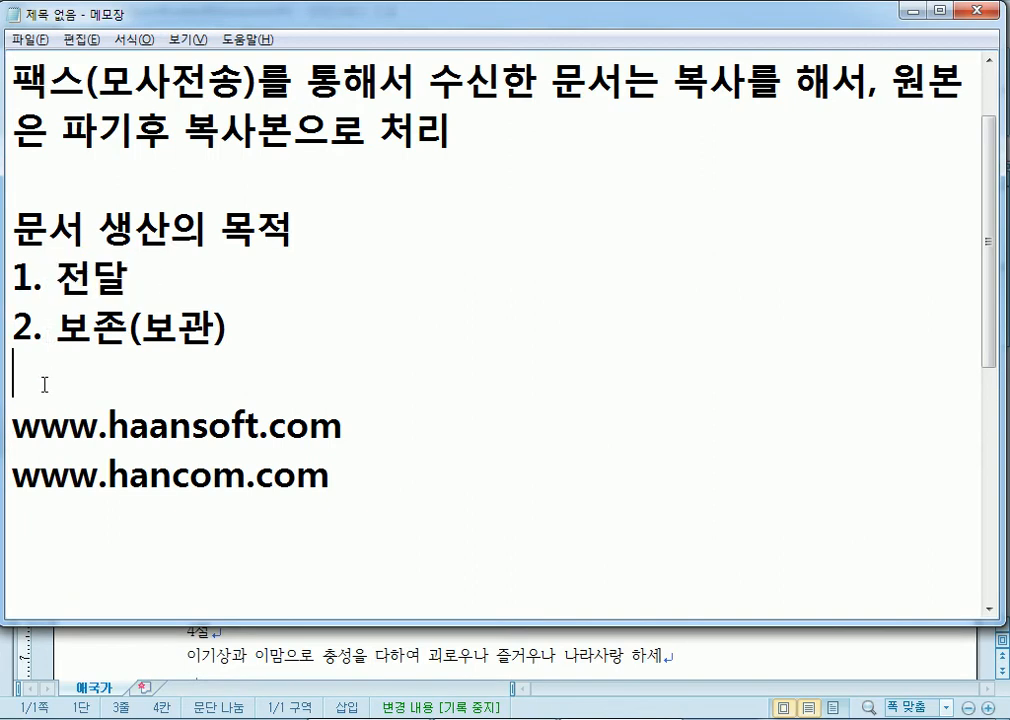
{"action": "left_click", "coordinate": [383, 525]}
{"action": "key", "text": "Return"}
{"action": "scroll", "coordinate": [383, 525], "scroll_direction": "down", "scroll_amount": 2}
{"action": "type", "text": "qjt"}
{"action": "key", "text": "BackSpace"}
{"action": "key", "text": "BackSpace"}
{"action": "key", "text": "BackSpace"}
{"action": "key", "text": "Hangul"}
{"action": "type", "text": "ajtwlrp sk"}
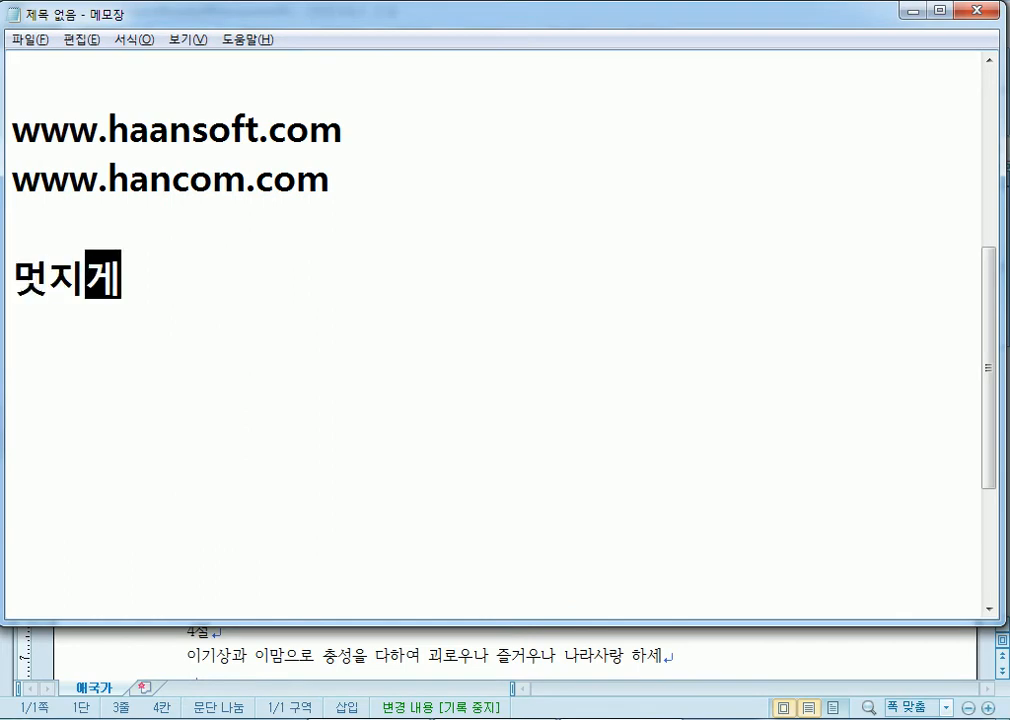
{"action": "key", "text": "BackSpace"}
{"action": "key", "text": "BackSpace"}
{"action": "type", "text": "aksemfrp"}
{"action": "key", "text": "Return"}
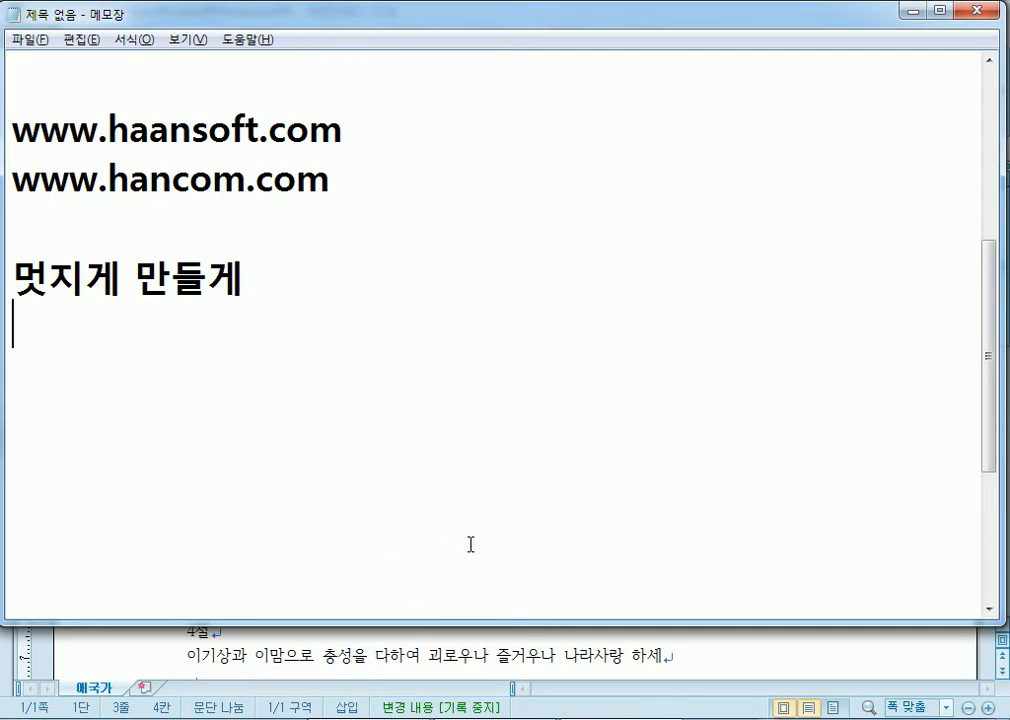
{"action": "type", "text": "용"}
{"action": "type", "text": "지 선택"}
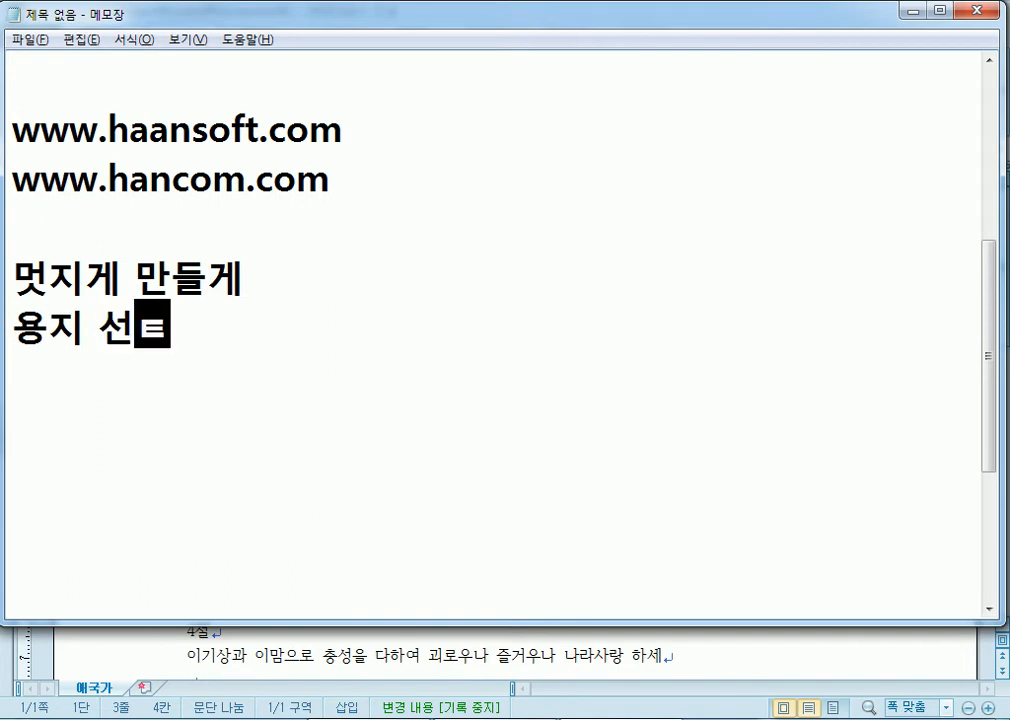
{"action": "type", "text": ", 여백"}
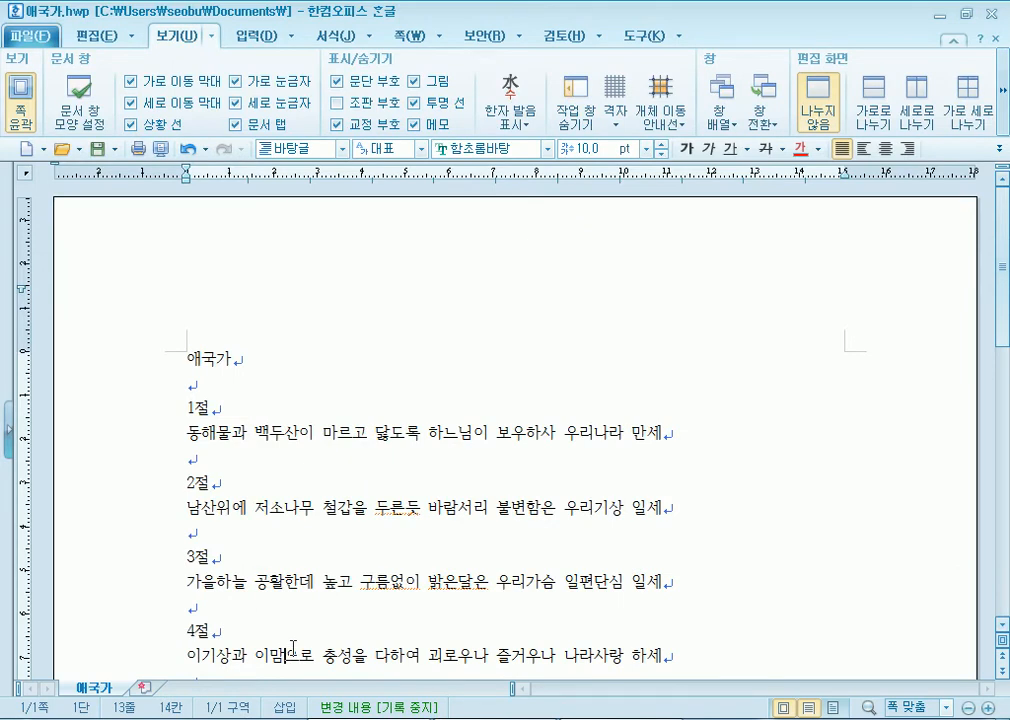
- End the '용지 선택, 여백' note with a new line and return to the anthem document
{"action": "left_click", "coordinate": [316, 388]}
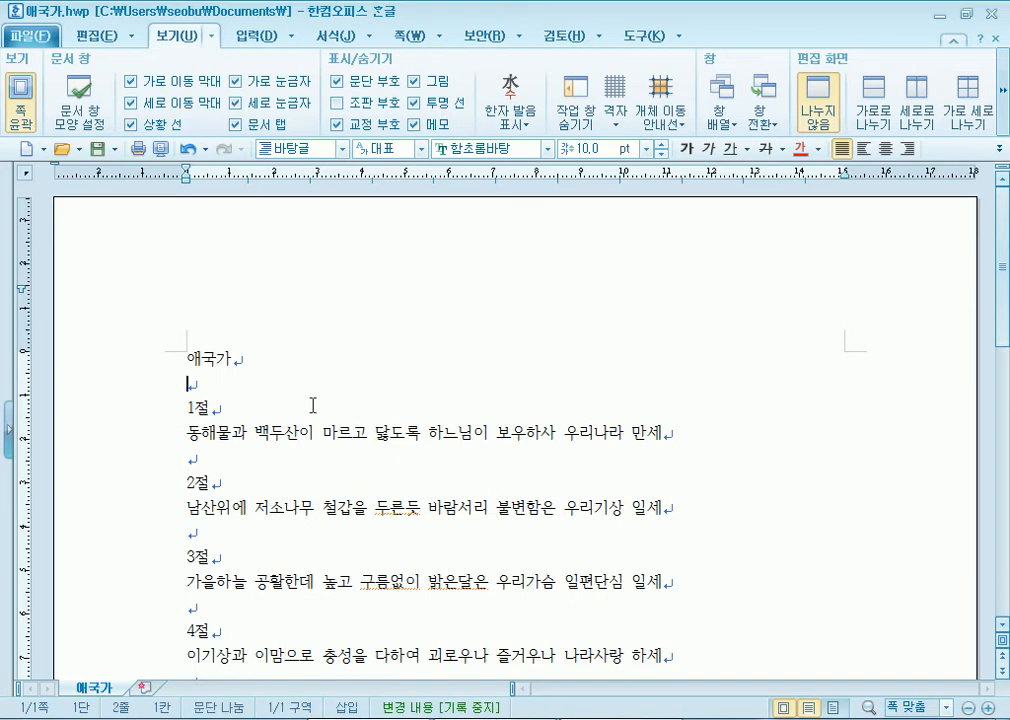
{"action": "key", "text": "alt+Tab"}
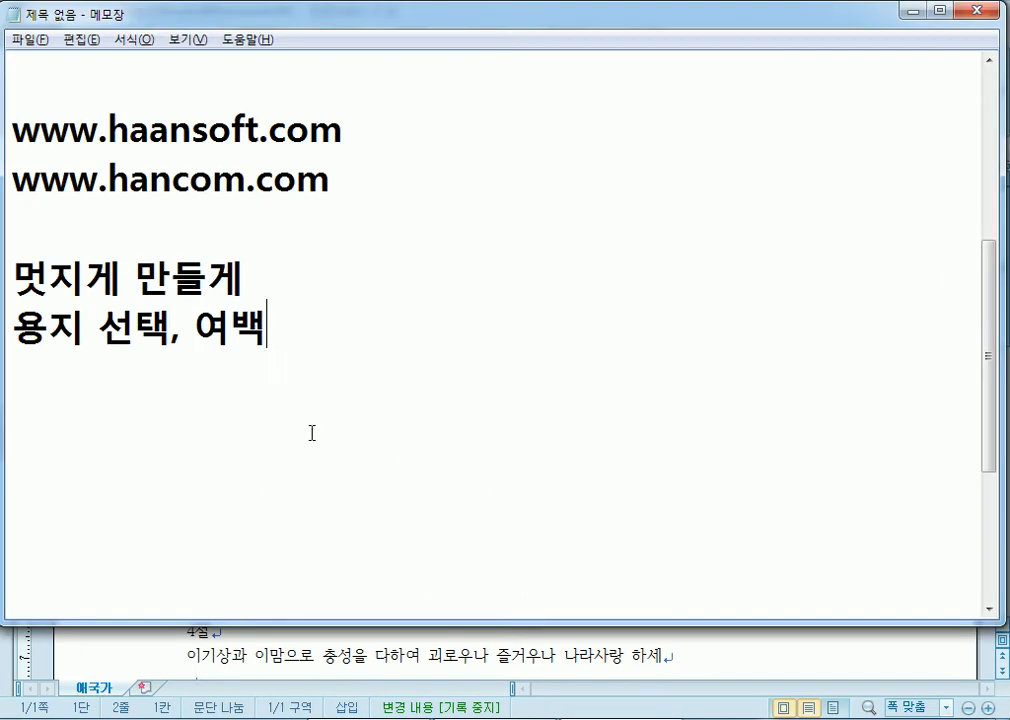
{"action": "key", "text": "Return"}
{"action": "key", "text": "alt+Tab"}
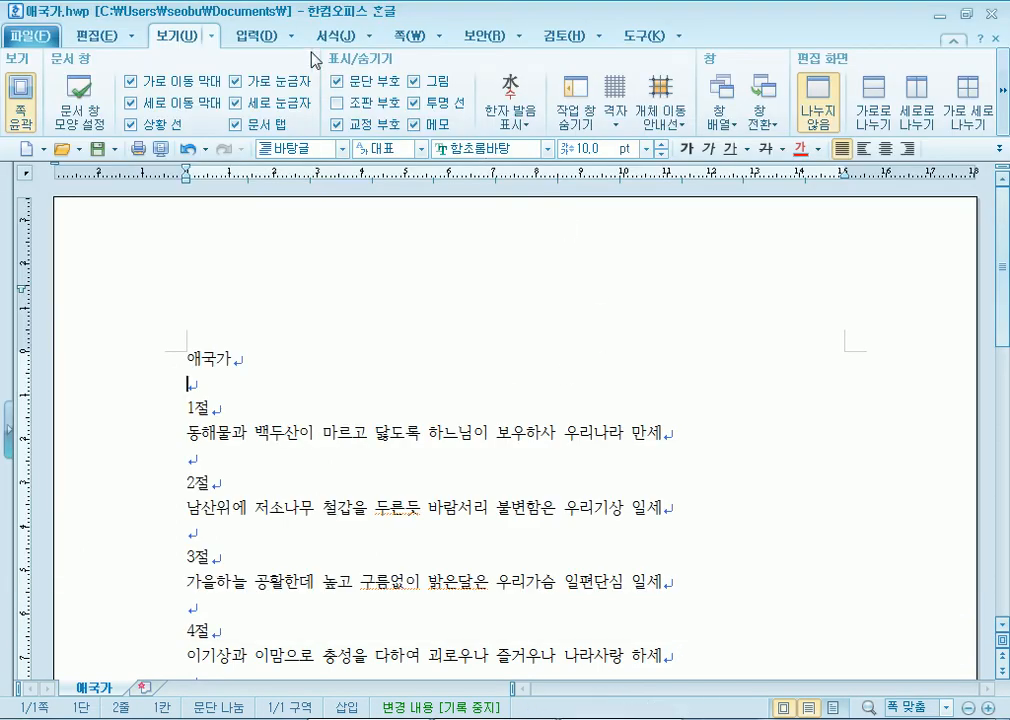
{"action": "left_click", "coordinate": [401, 37]}
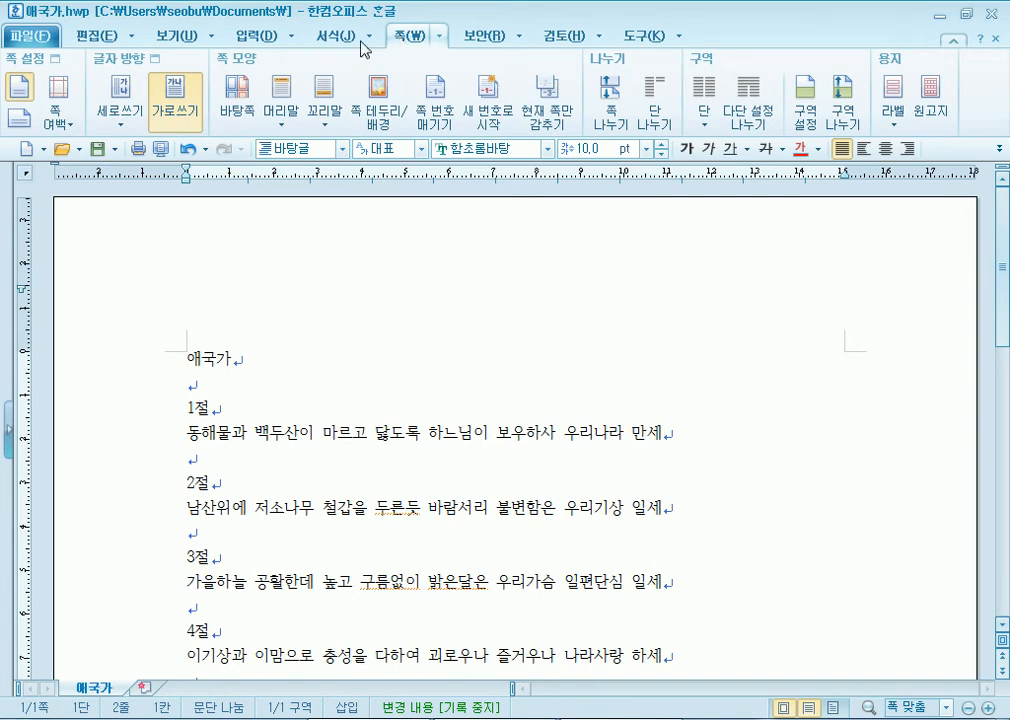
{"action": "left_click", "coordinate": [17, 114]}
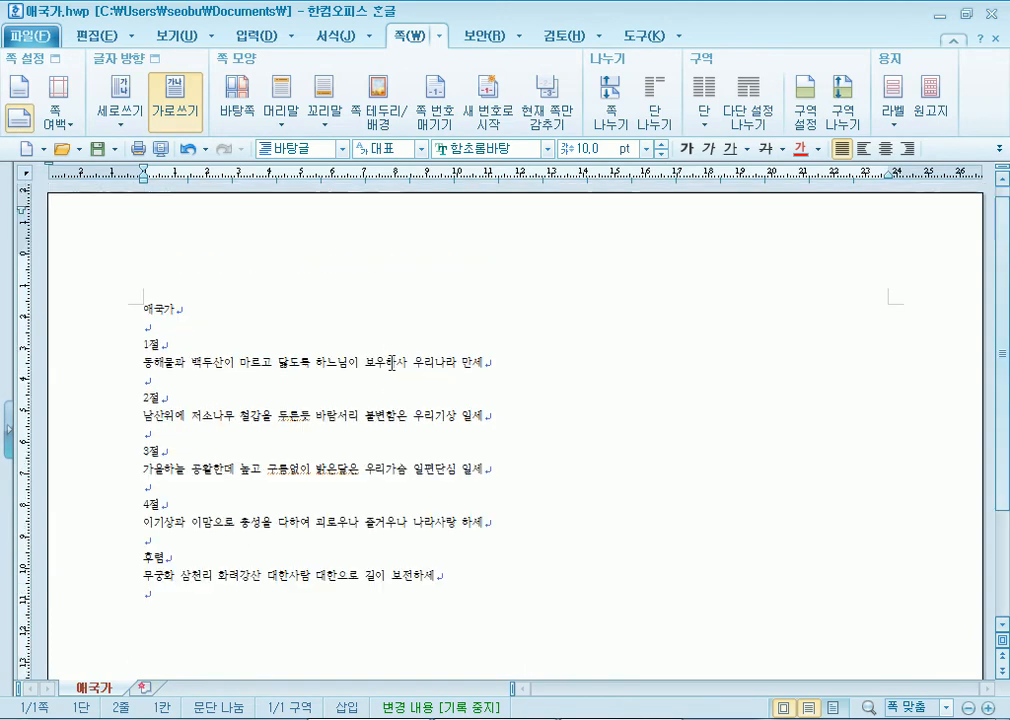
{"action": "left_click", "coordinate": [19, 92]}
{"action": "left_click", "coordinate": [160, 150]}
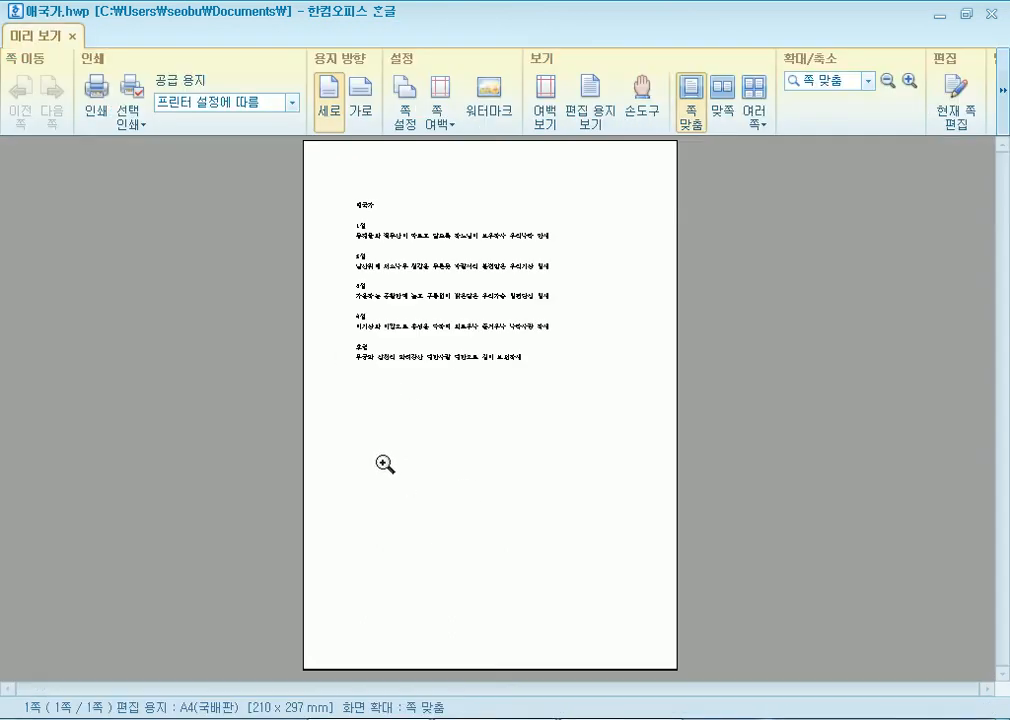
{"action": "left_click", "coordinate": [545, 100]}
{"action": "left_click", "coordinate": [545, 100]}
{"action": "key", "text": "Escape"}
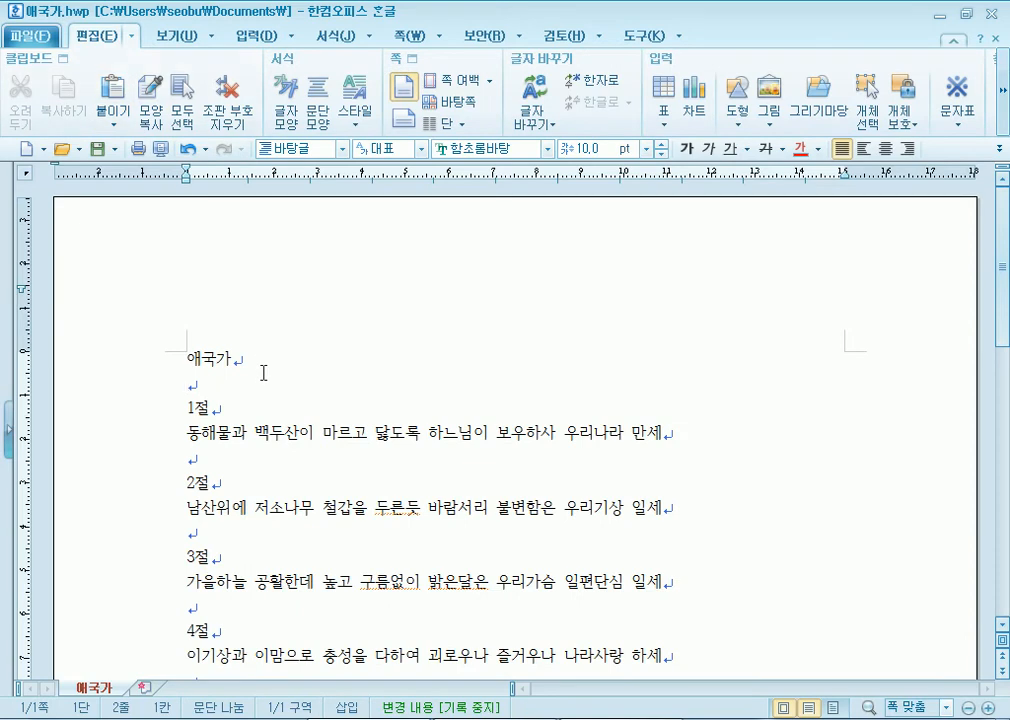
{"action": "left_click", "coordinate": [412, 34]}
{"action": "left_click", "coordinate": [18, 118]}
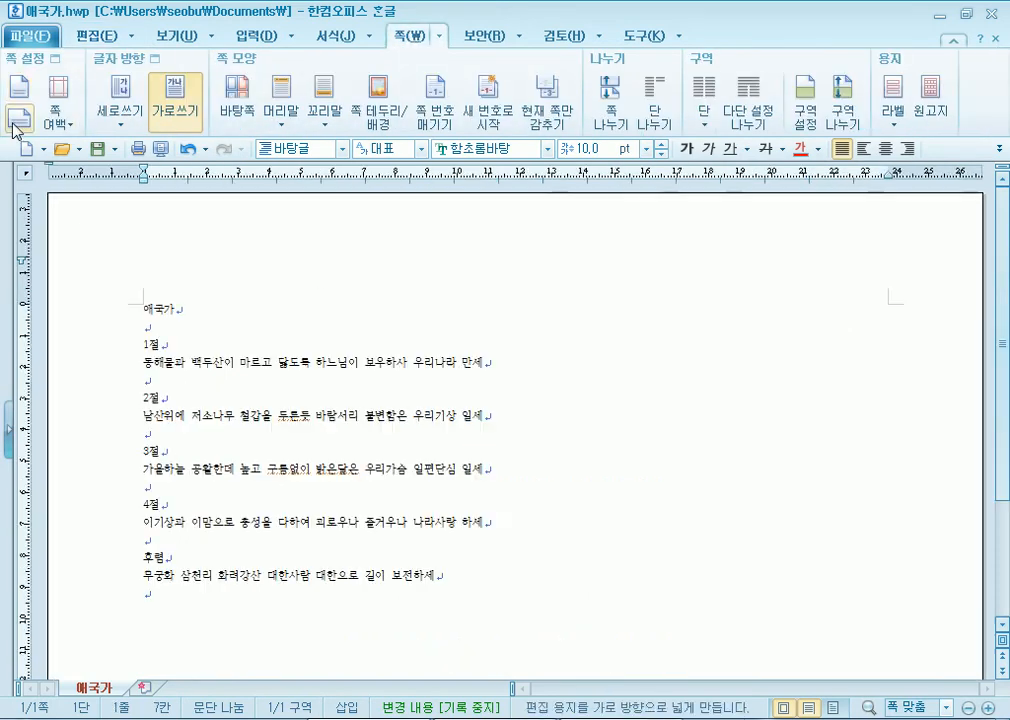
{"action": "left_click", "coordinate": [156, 149]}
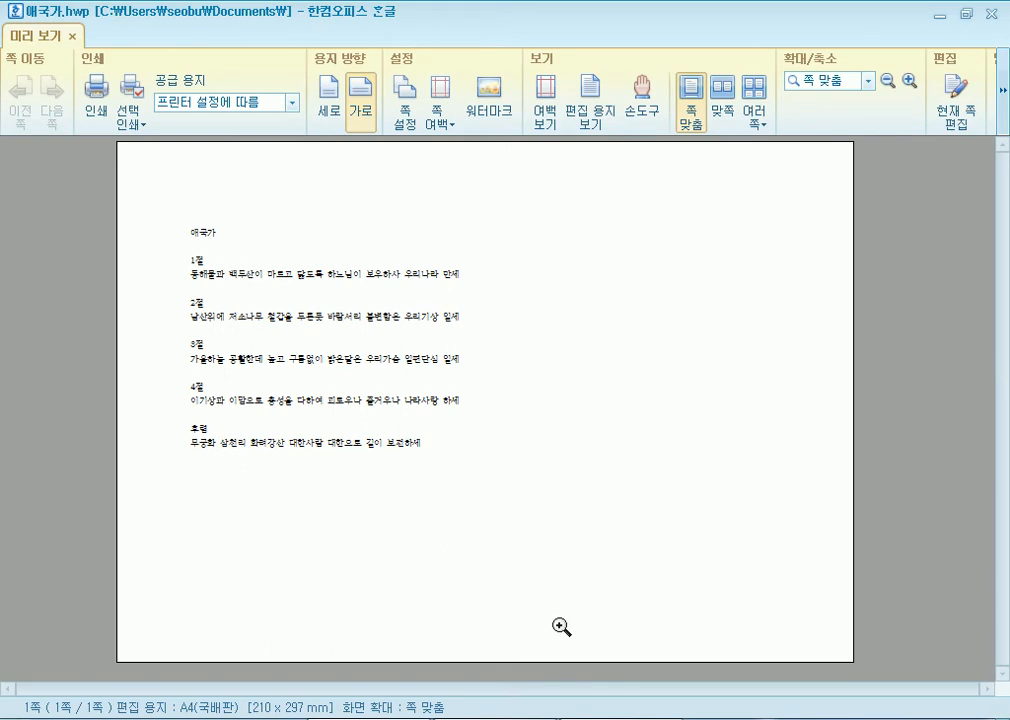
{"action": "key", "text": "Escape"}
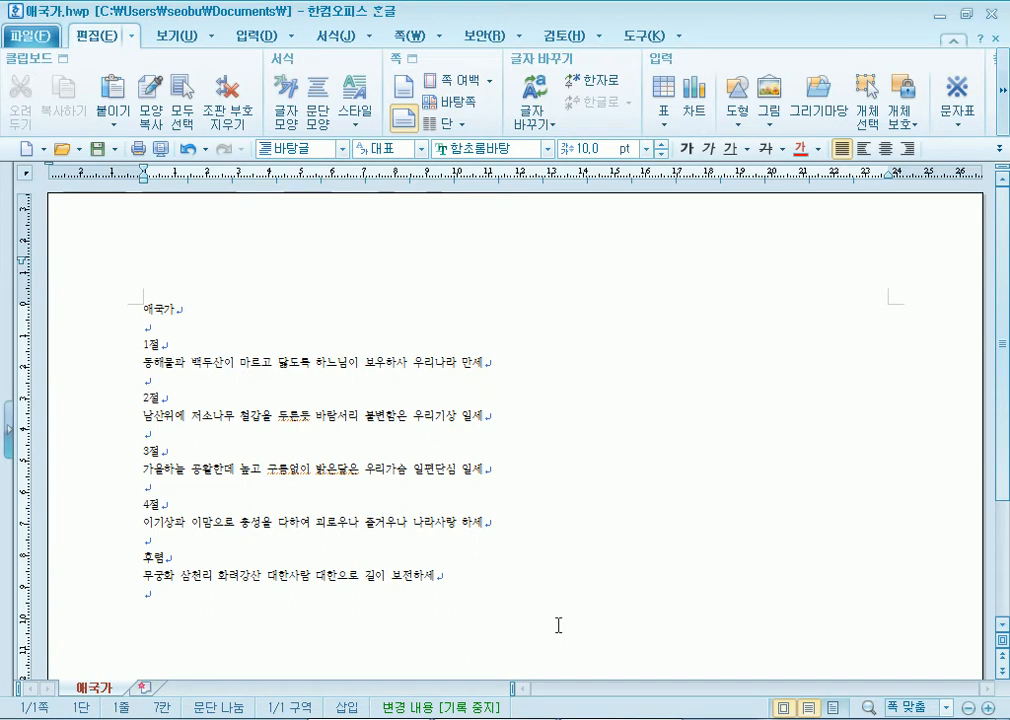
{"action": "left_click", "coordinate": [405, 40]}
{"action": "left_click", "coordinate": [18, 118]}
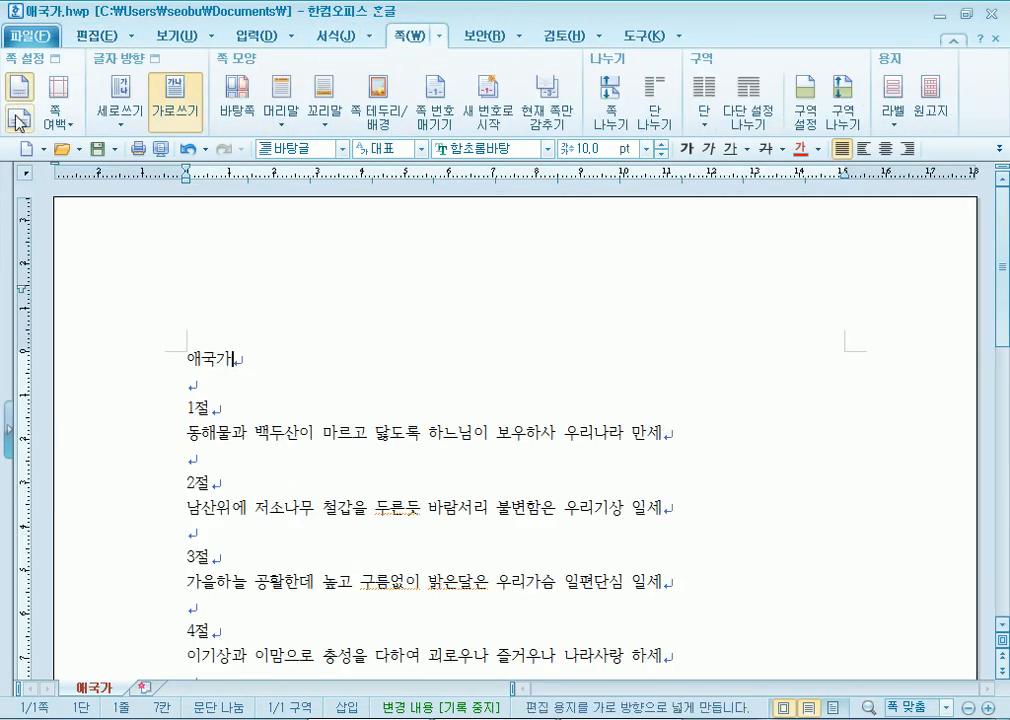
{"action": "left_click", "coordinate": [15, 121]}
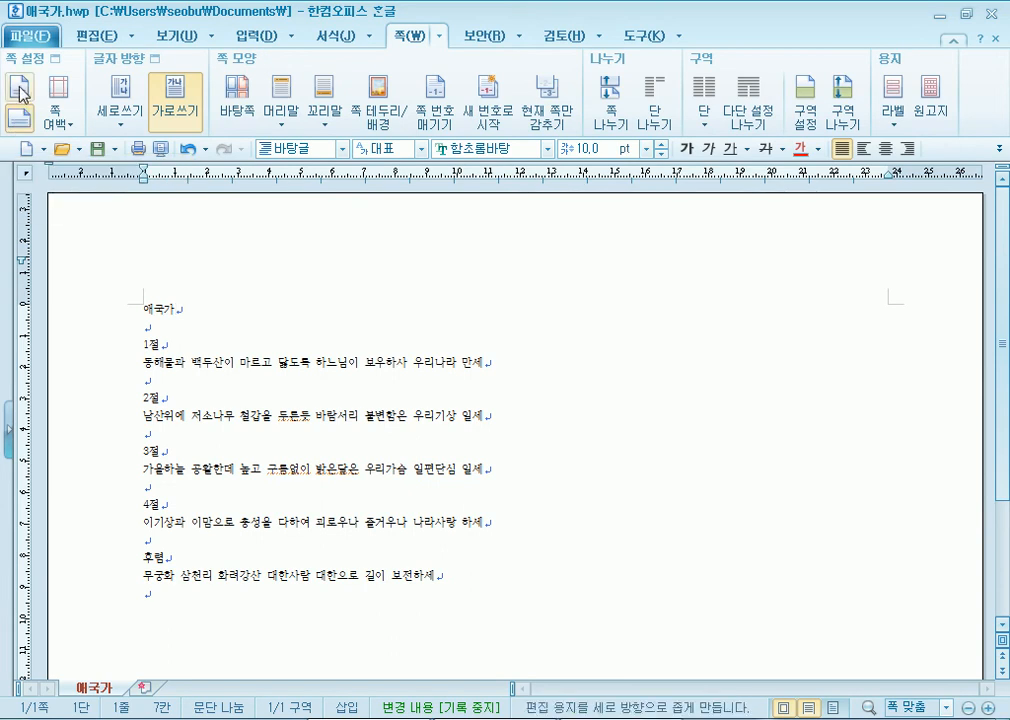
{"action": "left_click", "coordinate": [19, 92]}
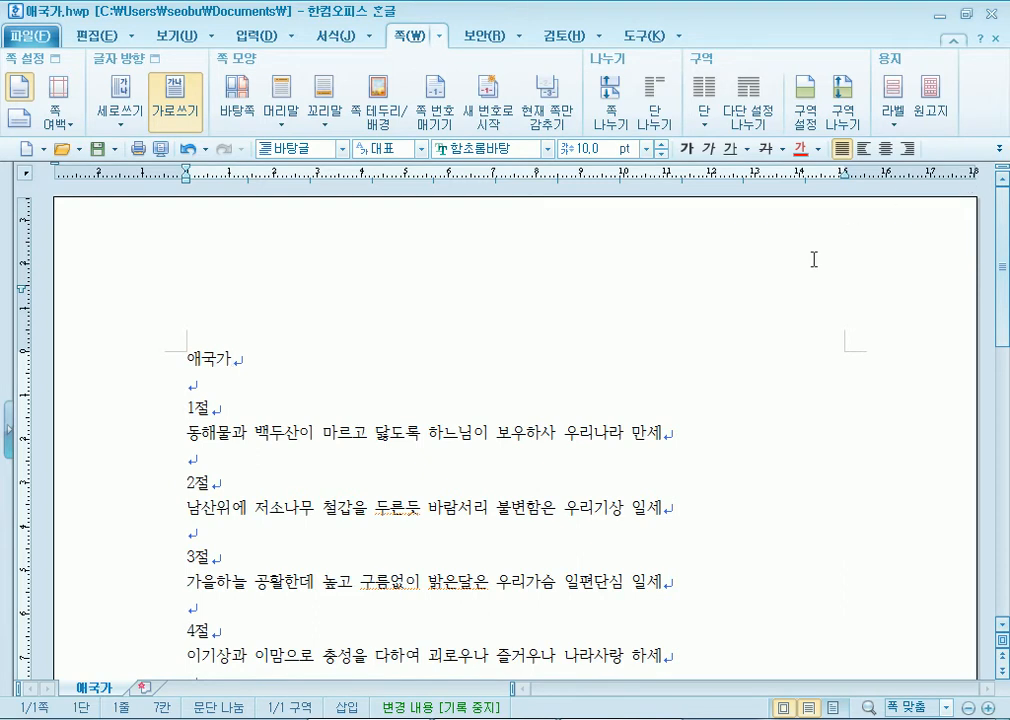
- Try the 좁게 margin preset, then apply 넓게 (머리말/꼬리말 여백 포함)
{"action": "left_click_drag", "start_coordinate": [845, 182], "coordinate": [845, 182]}
{"action": "left_click", "coordinate": [64, 126]}
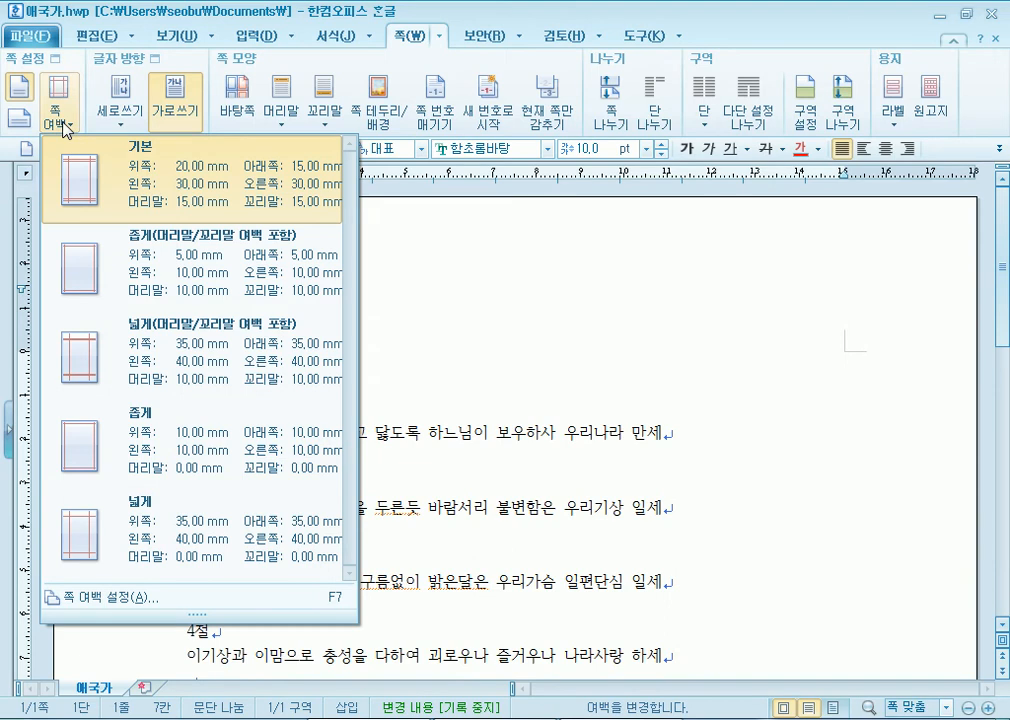
{"action": "left_click", "coordinate": [145, 267]}
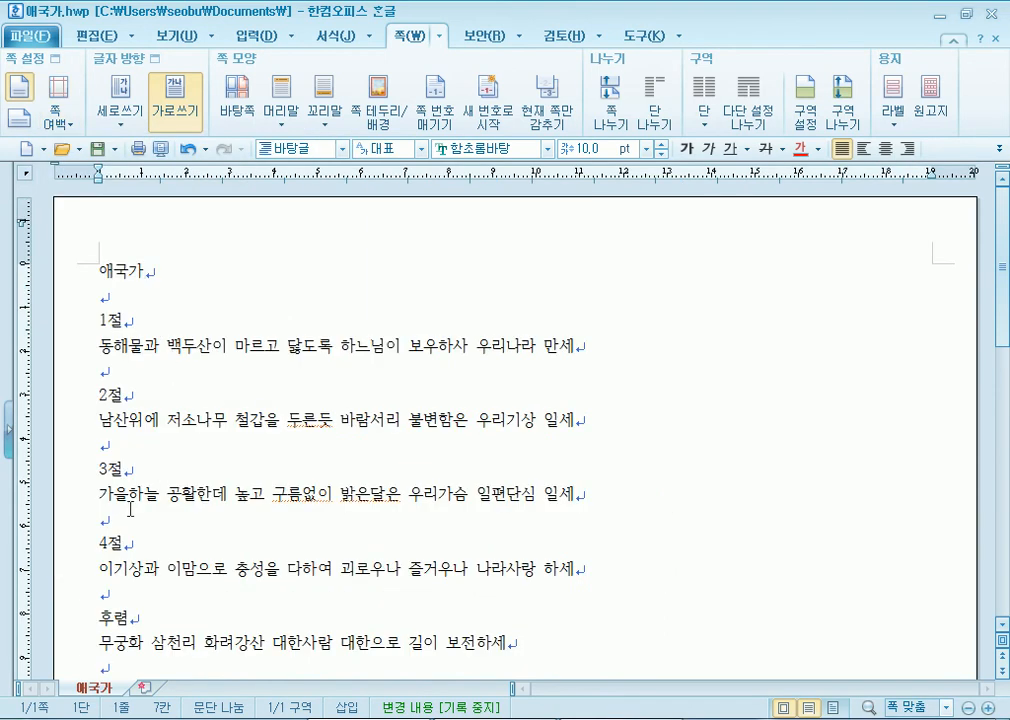
{"action": "left_click", "coordinate": [58, 118]}
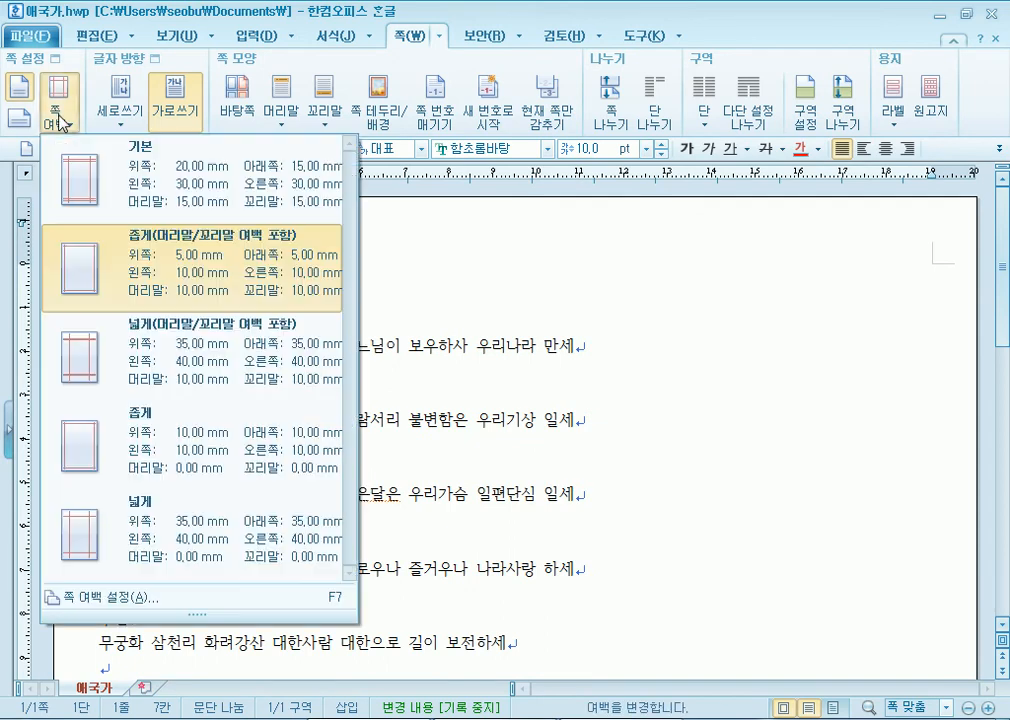
{"action": "left_click", "coordinate": [148, 369]}
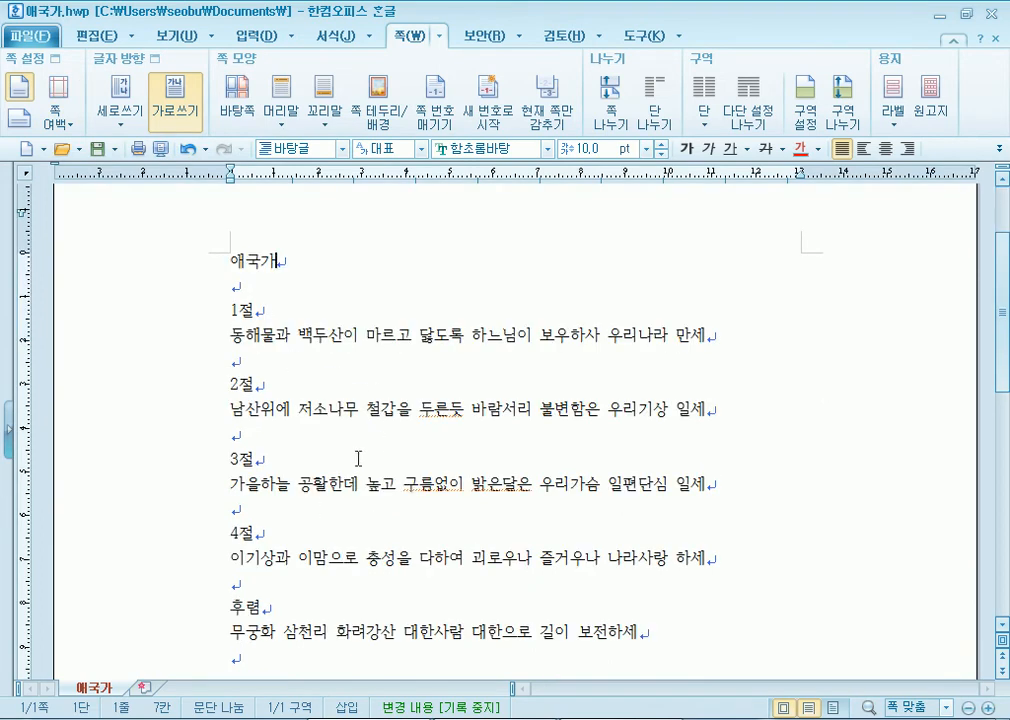
{"action": "left_click", "coordinate": [60, 122]}
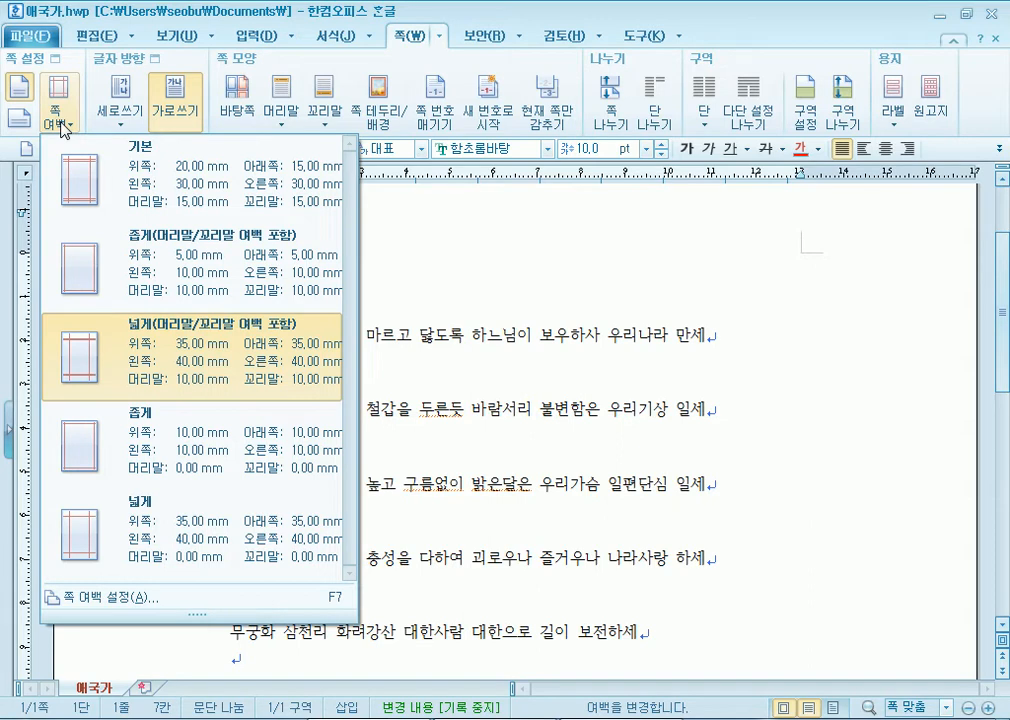
{"action": "left_click", "coordinate": [138, 598]}
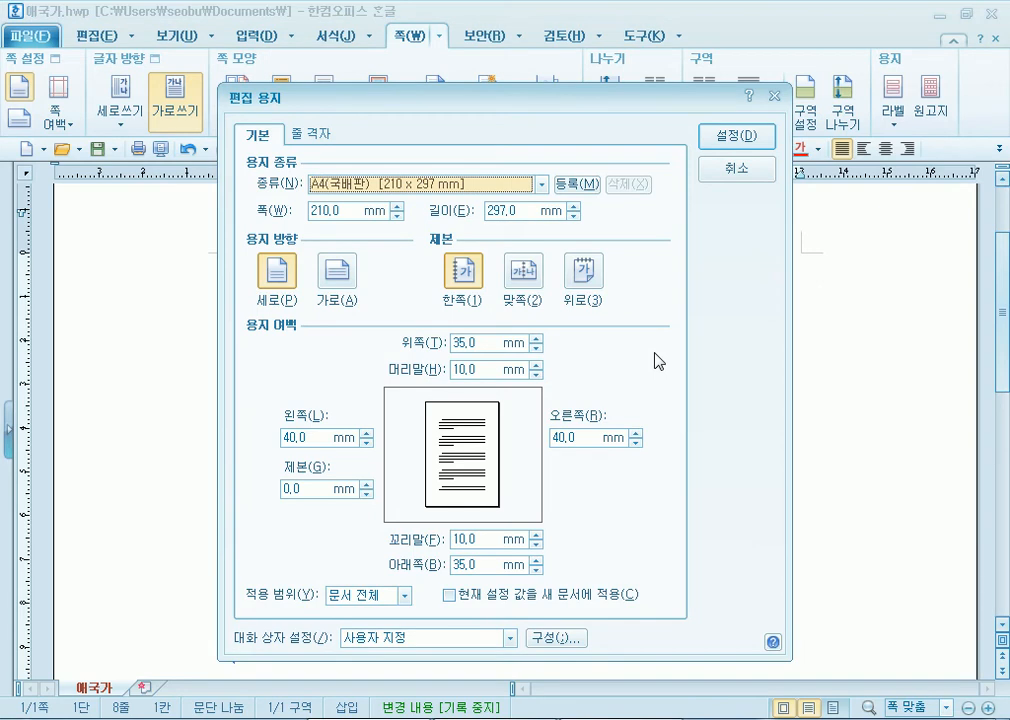
{"action": "key", "text": "Escape"}
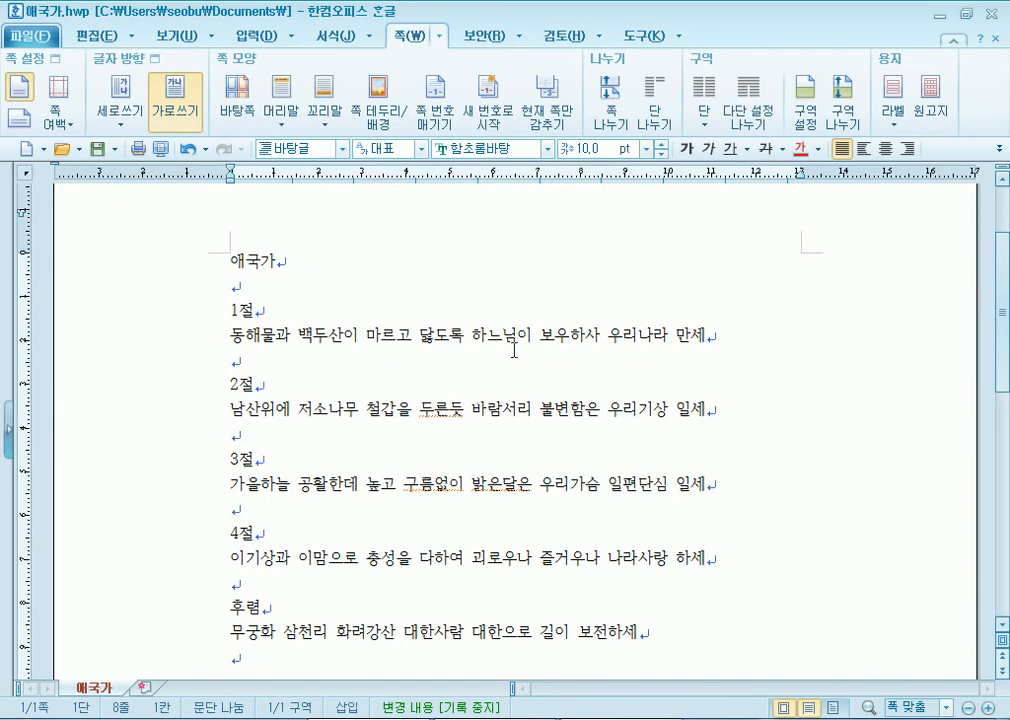
{"action": "key", "text": "F7"}
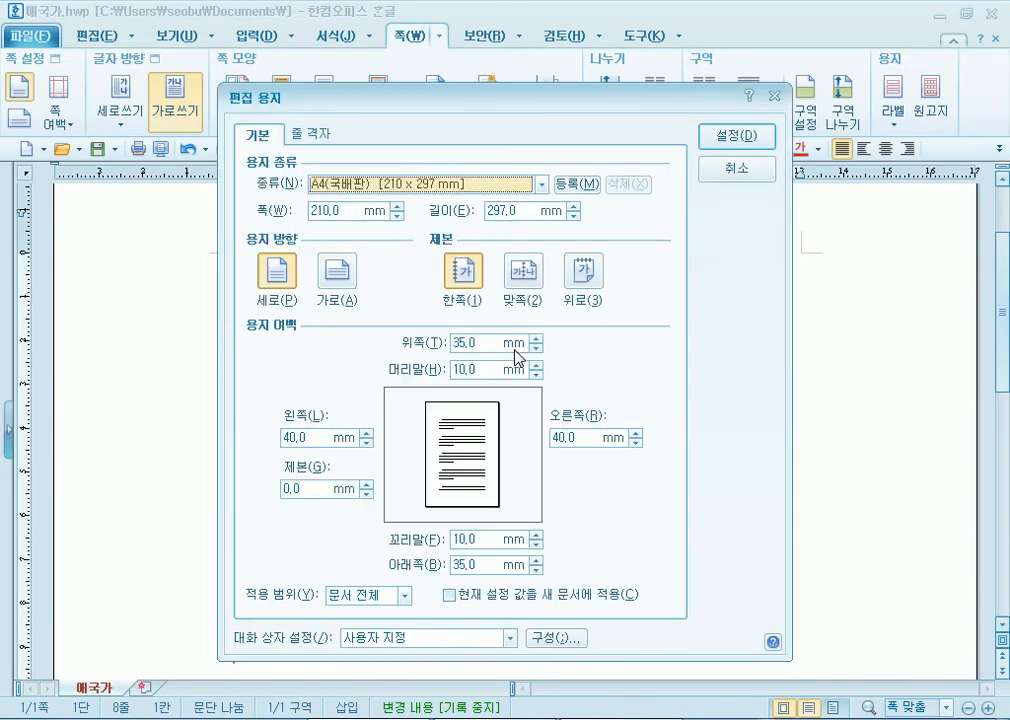
{"action": "key", "text": "Escape"}
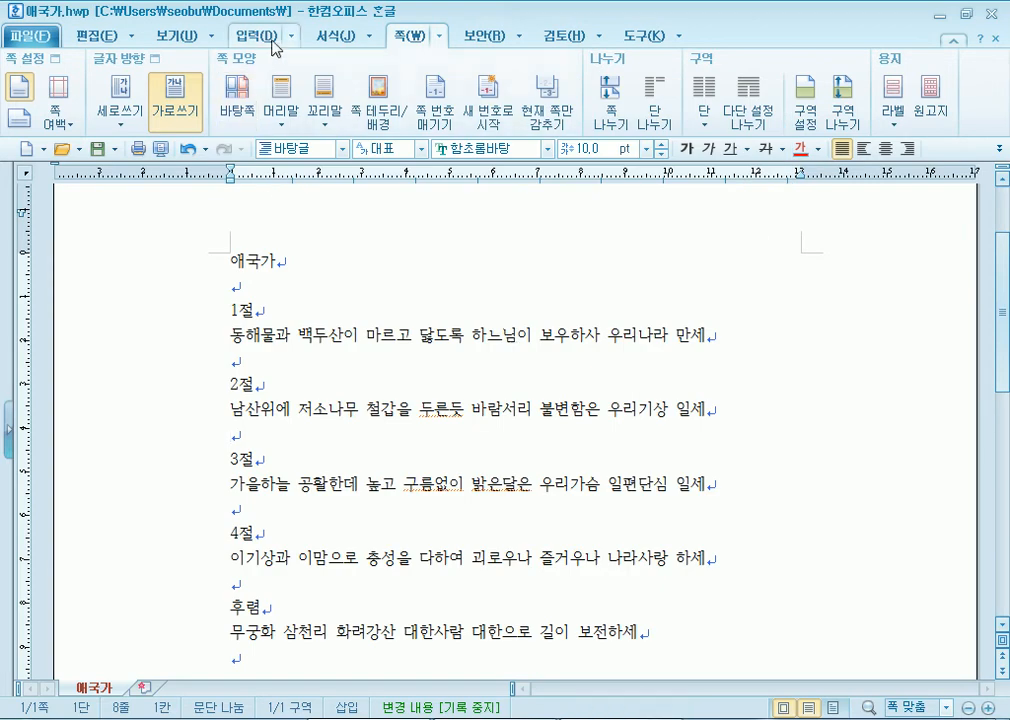
- Toggle landscape and back to portrait, then open 쪽 여백 설정 for detailed page setup
{"action": "left_click", "coordinate": [184, 38]}
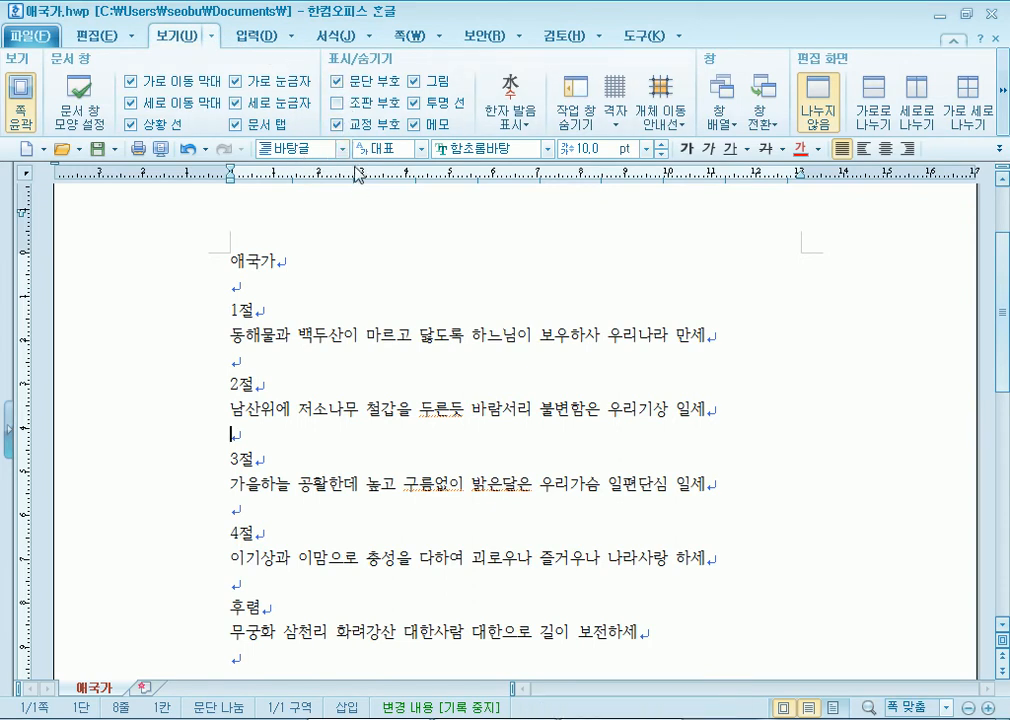
{"action": "left_click", "coordinate": [400, 38]}
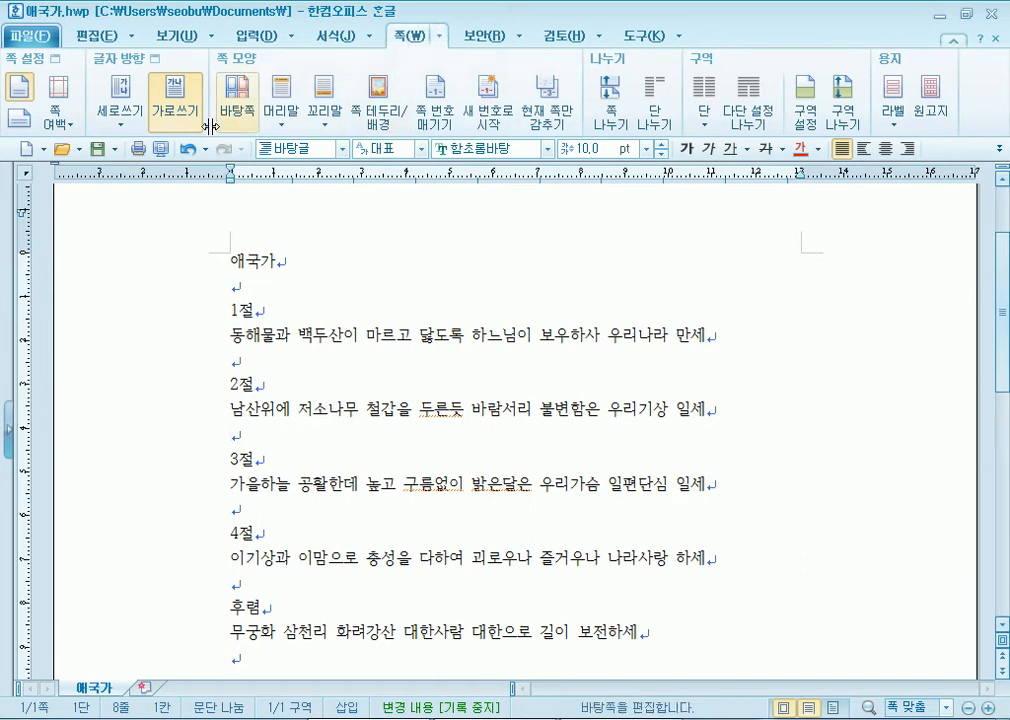
{"action": "left_click", "coordinate": [22, 120]}
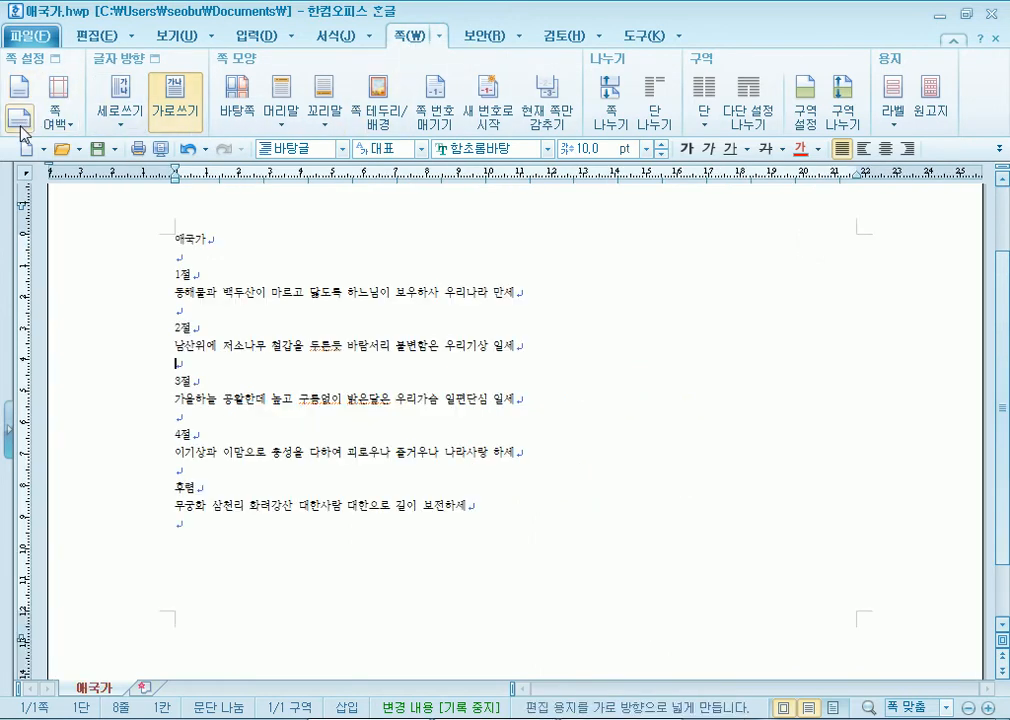
{"action": "left_click", "coordinate": [20, 88]}
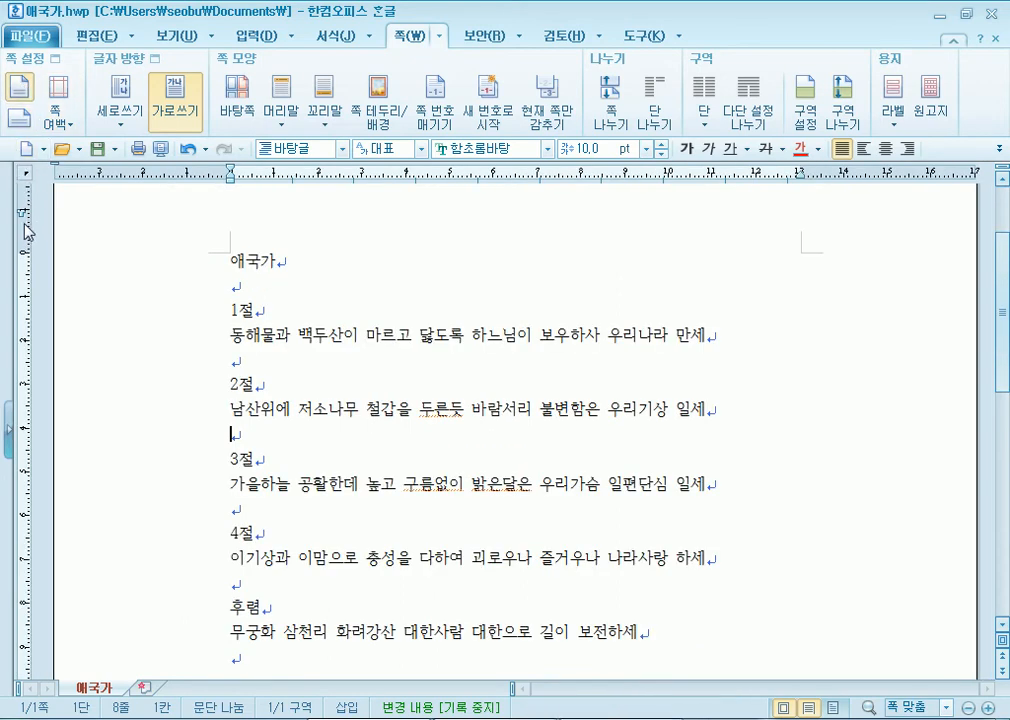
{"action": "left_click", "coordinate": [56, 124]}
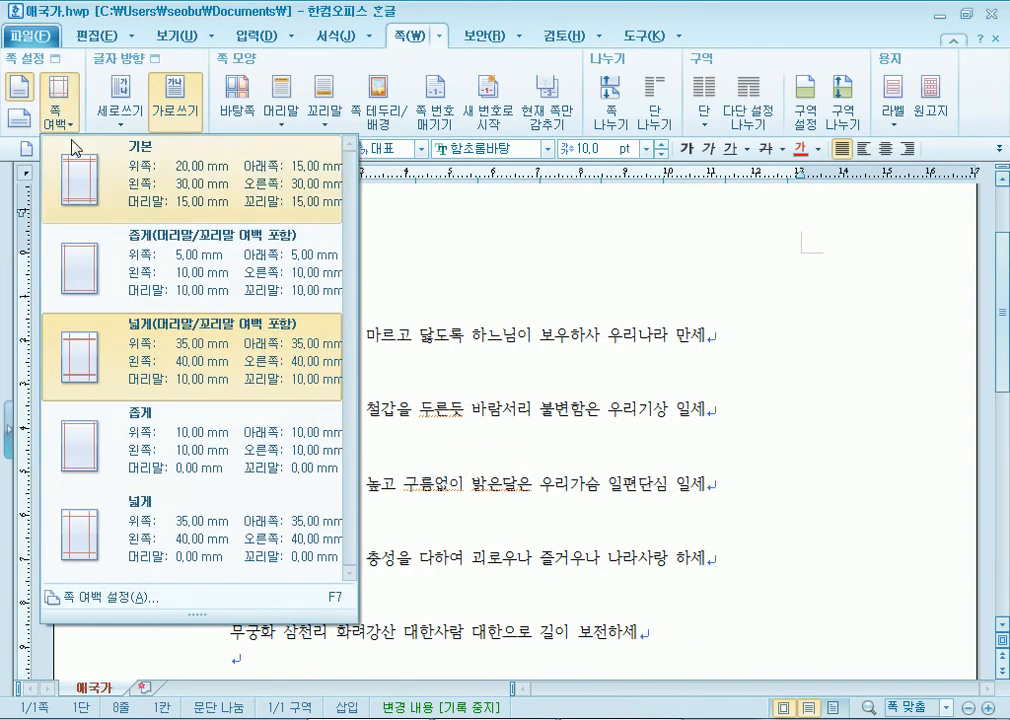
{"action": "left_click", "coordinate": [116, 597]}
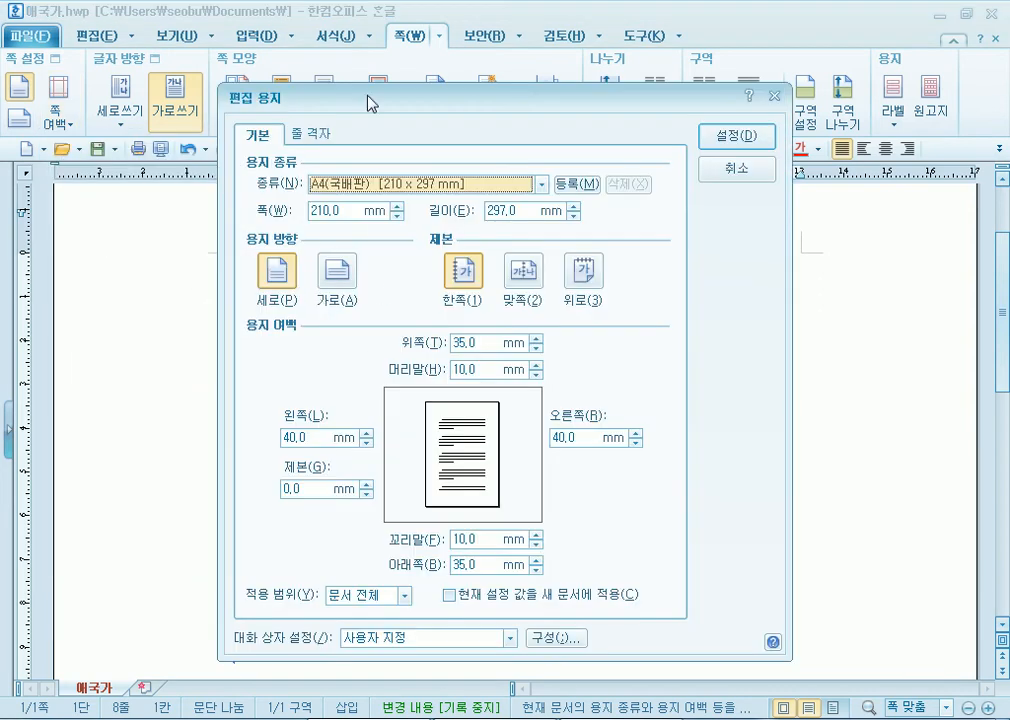
- Set the paper type to A5(국판), 148 x 210 mm, in the 편집 용지 dialog
{"action": "left_click_drag", "start_coordinate": [367, 103], "coordinate": [413, 50]}
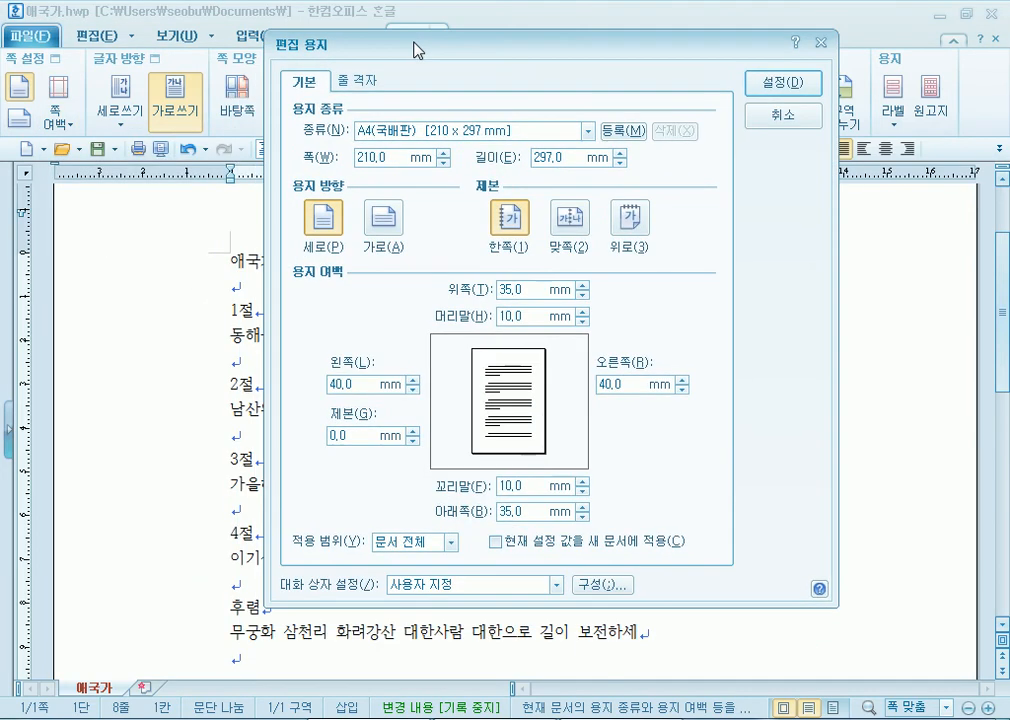
{"action": "left_click", "coordinate": [420, 132]}
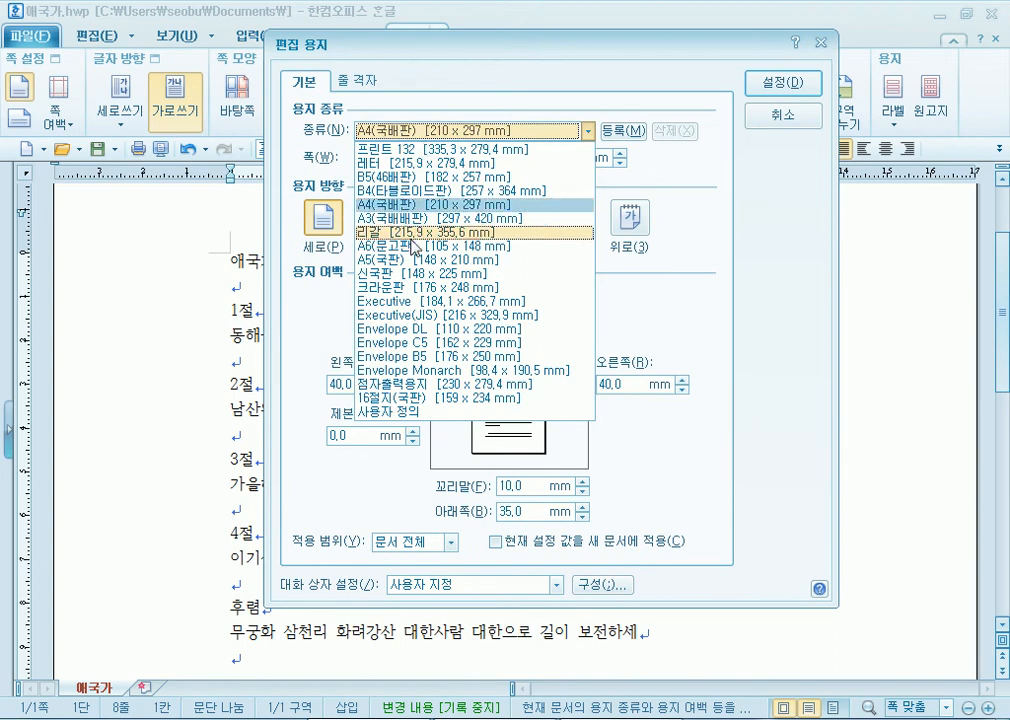
{"action": "left_click", "coordinate": [405, 259]}
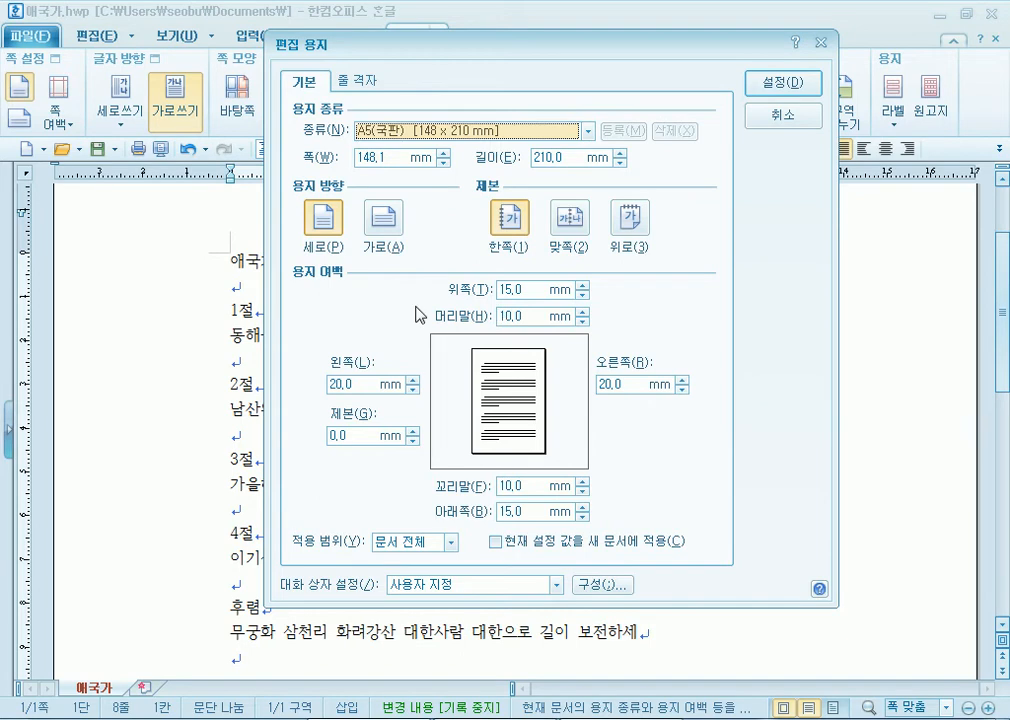
{"action": "left_click", "coordinate": [478, 132]}
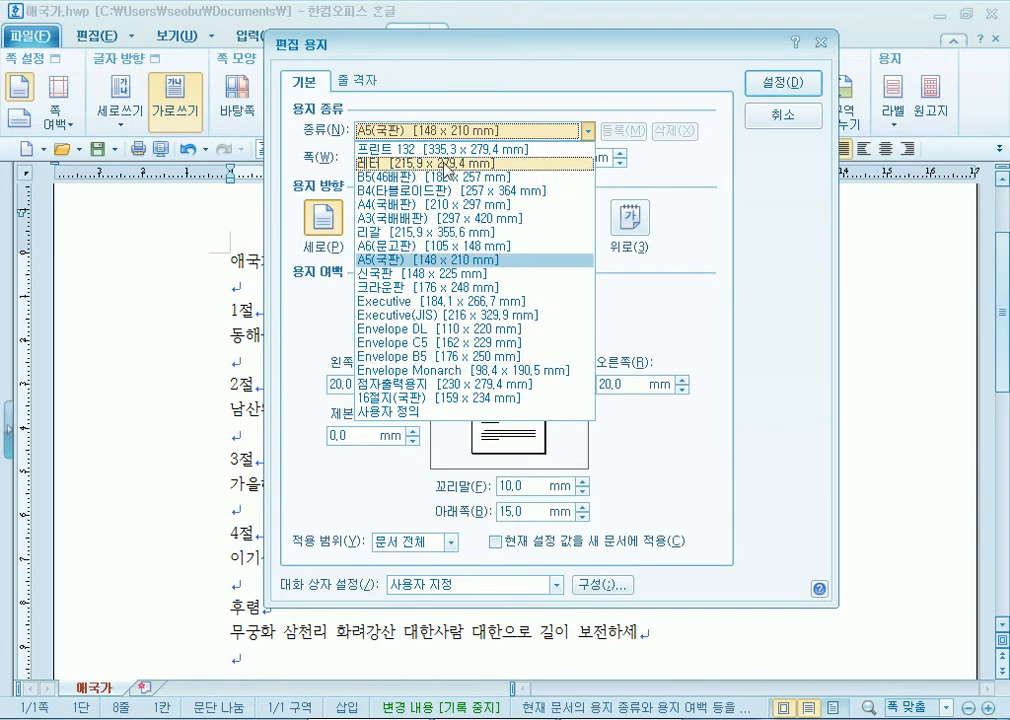
{"action": "left_click", "coordinate": [397, 412]}
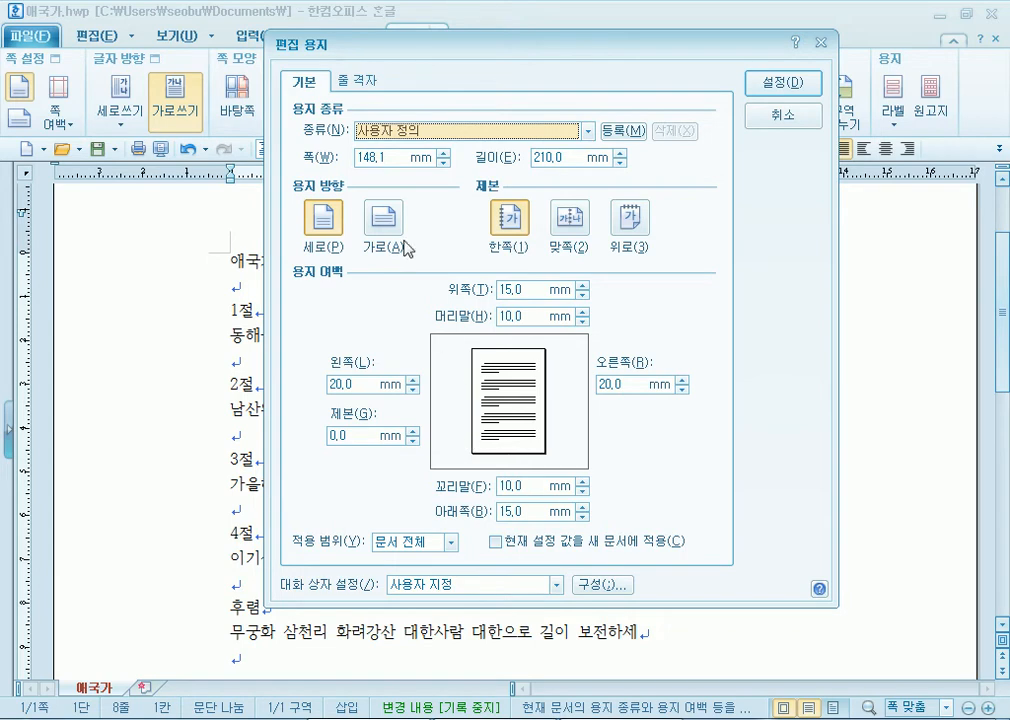
{"action": "left_click", "coordinate": [420, 131]}
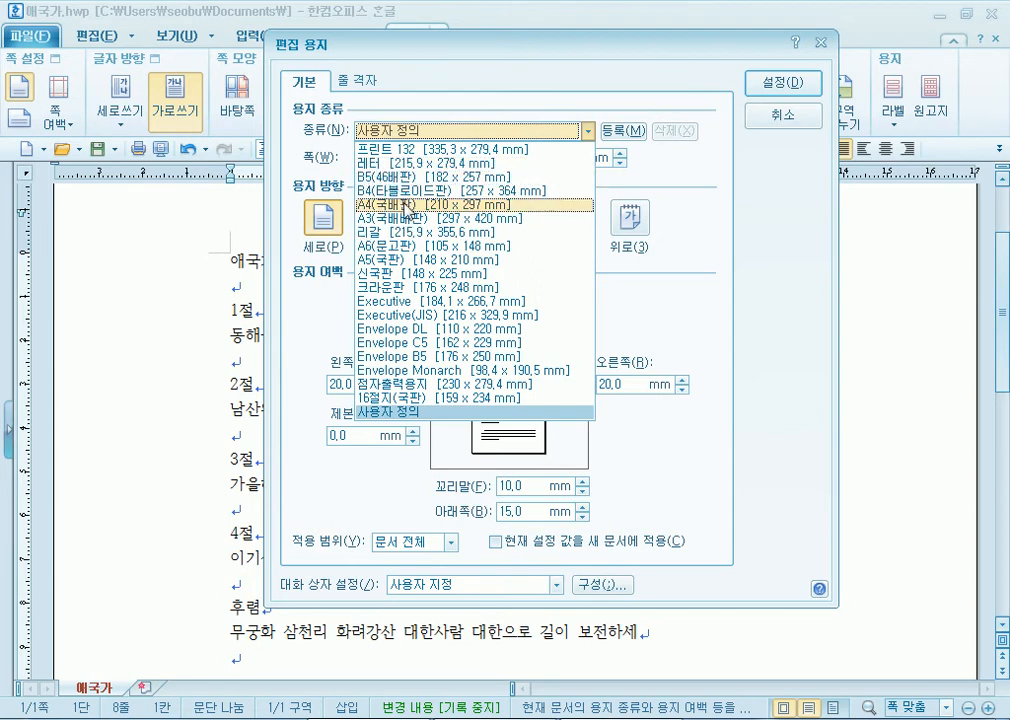
{"action": "left_click", "coordinate": [437, 203]}
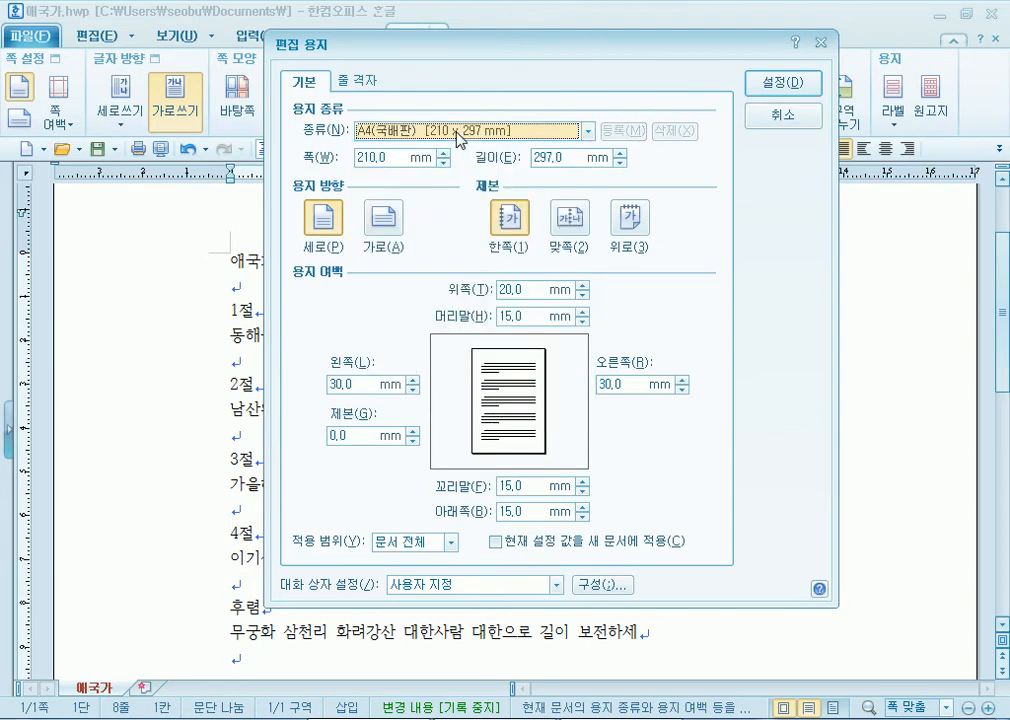
{"action": "left_click", "coordinate": [350, 380]}
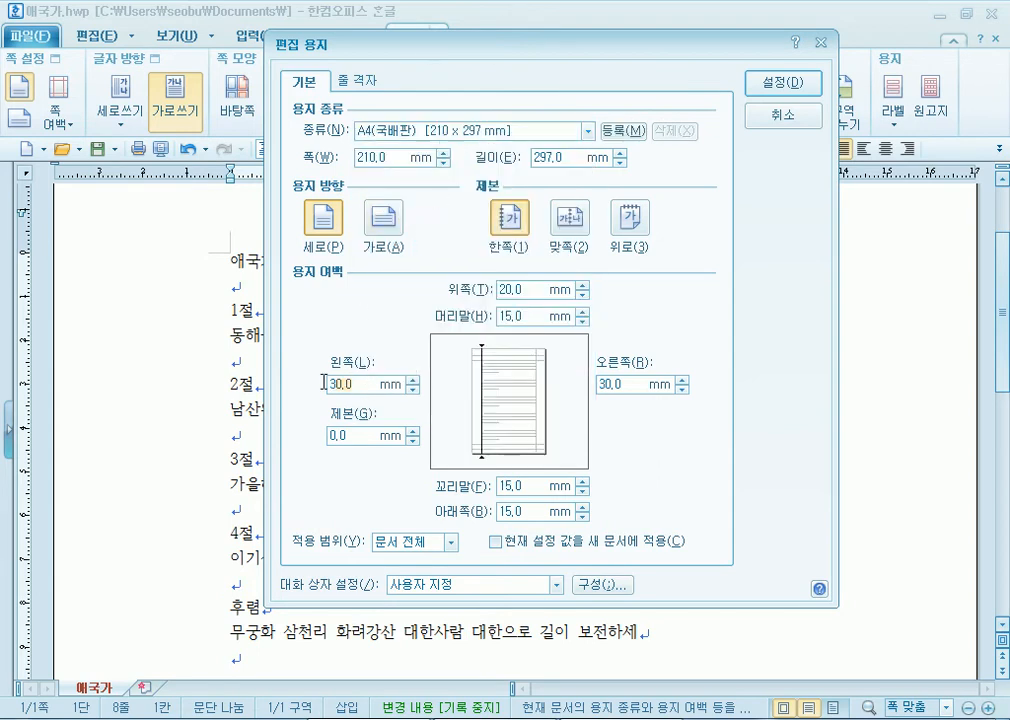
{"action": "left_click", "coordinate": [631, 385]}
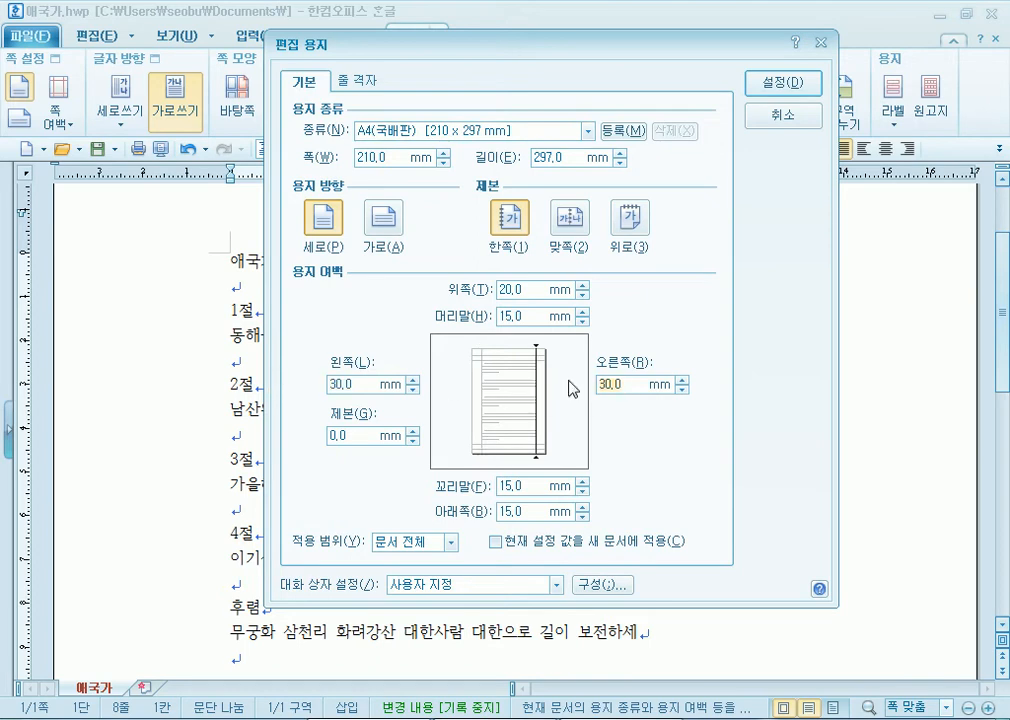
{"action": "left_click", "coordinate": [521, 289]}
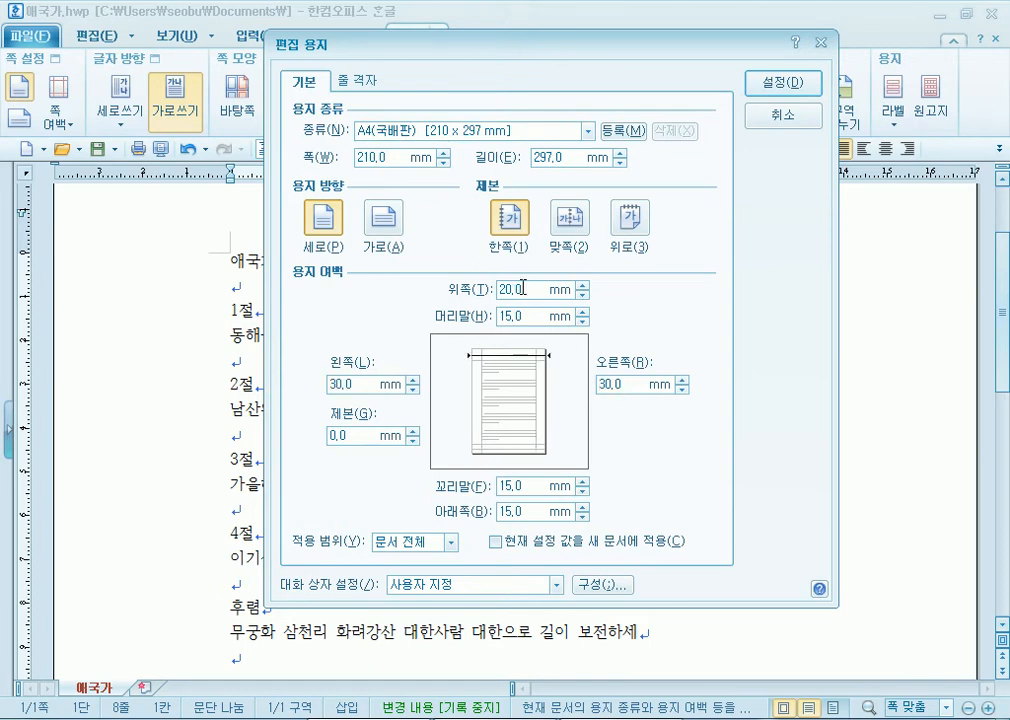
{"action": "left_click", "coordinate": [503, 486]}
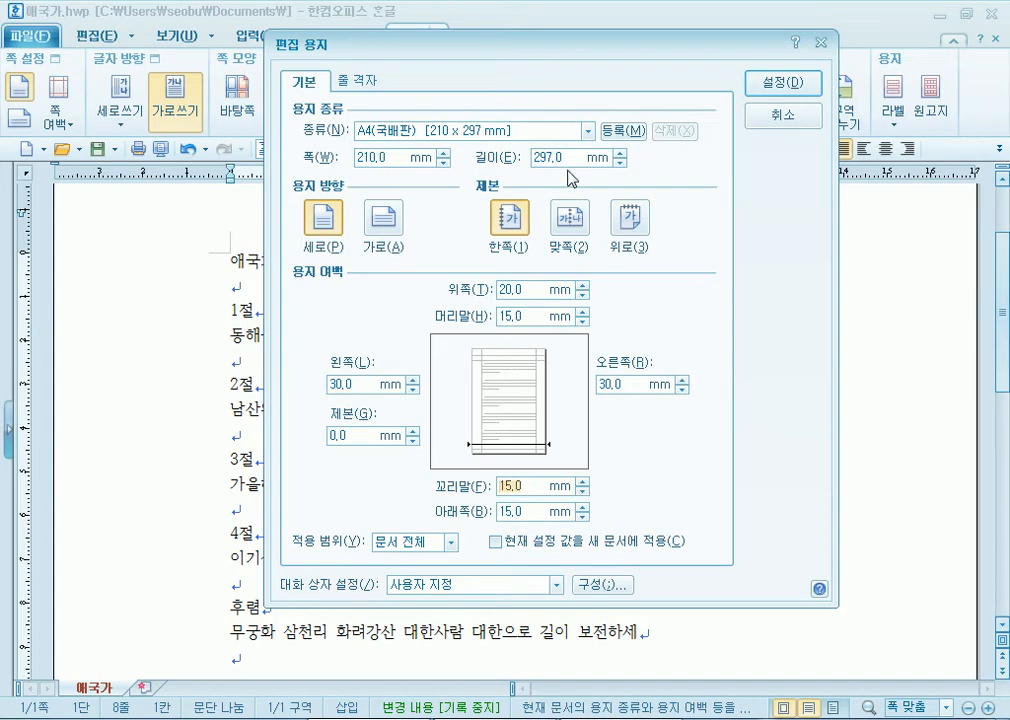
{"action": "left_click_drag", "start_coordinate": [561, 50], "coordinate": [575, 20]}
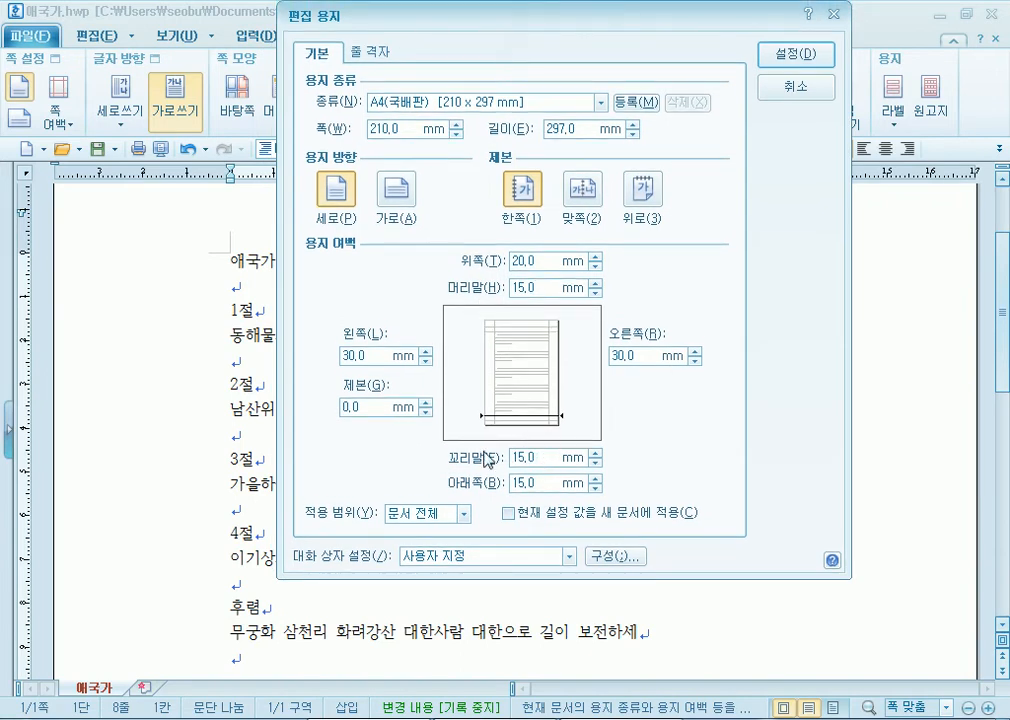
{"action": "left_click", "coordinate": [343, 407]}
- Spin the gutter up to 3 mm and back to 0, and lower header and footer to 0 mm
{"action": "left_click", "coordinate": [426, 402]}
{"action": "left_click", "coordinate": [426, 402]}
{"action": "left_click", "coordinate": [426, 402]}
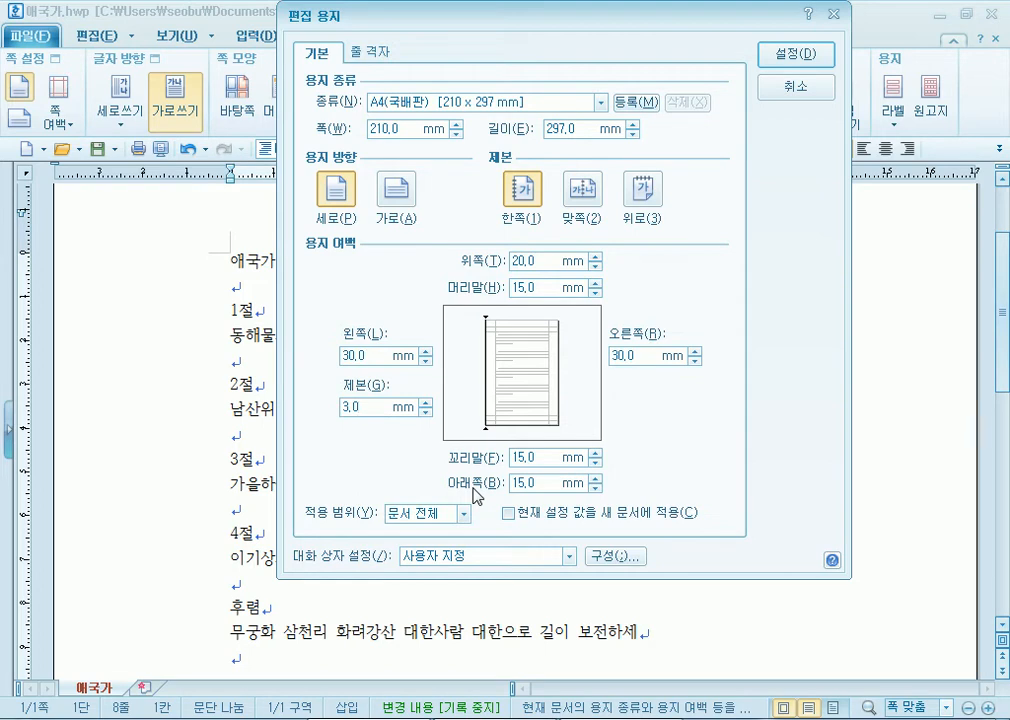
{"action": "left_click", "coordinate": [426, 412]}
{"action": "left_click", "coordinate": [426, 412]}
{"action": "left_click", "coordinate": [426, 412]}
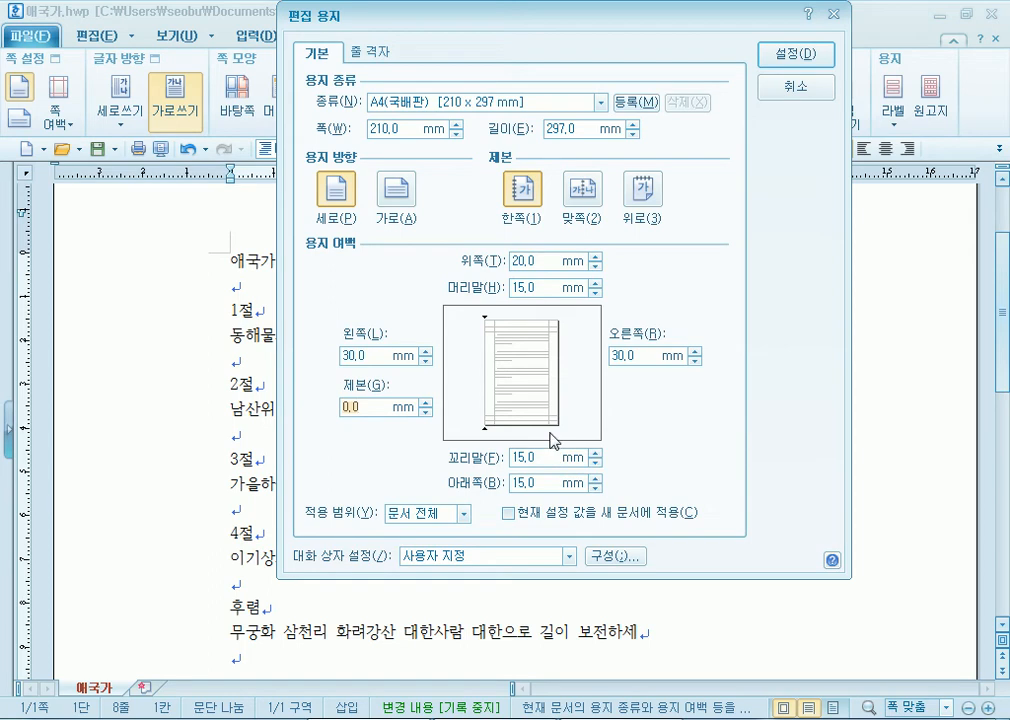
{"action": "left_click_drag", "start_coordinate": [597, 292], "coordinate": [597, 293]}
{"action": "left_click_drag", "start_coordinate": [592, 462], "coordinate": [595, 463]}
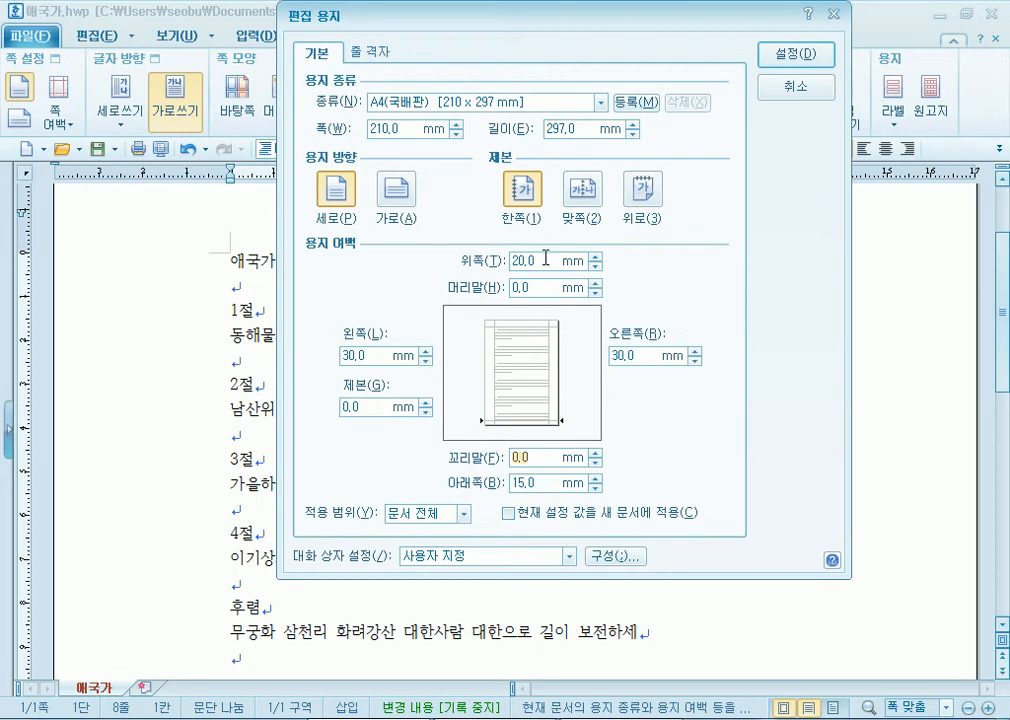
- Enter margins of 30 mm top, 20 mm left and 15 mm right
{"action": "left_click", "coordinate": [475, 263]}
{"action": "type", "text": "30"}
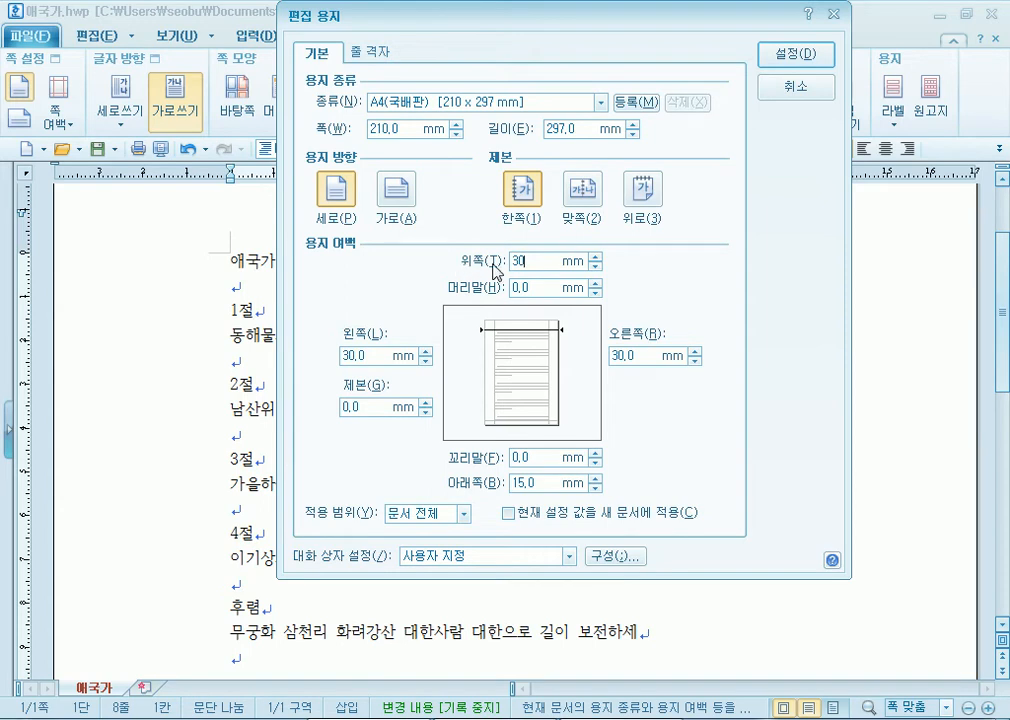
{"action": "left_click_drag", "start_coordinate": [374, 359], "coordinate": [316, 367]}
{"action": "type", "text": "20"}
{"action": "left_click", "coordinate": [638, 357]}
{"action": "left_click_drag", "start_coordinate": [639, 357], "coordinate": [573, 362]}
{"action": "type", "text": "16"}
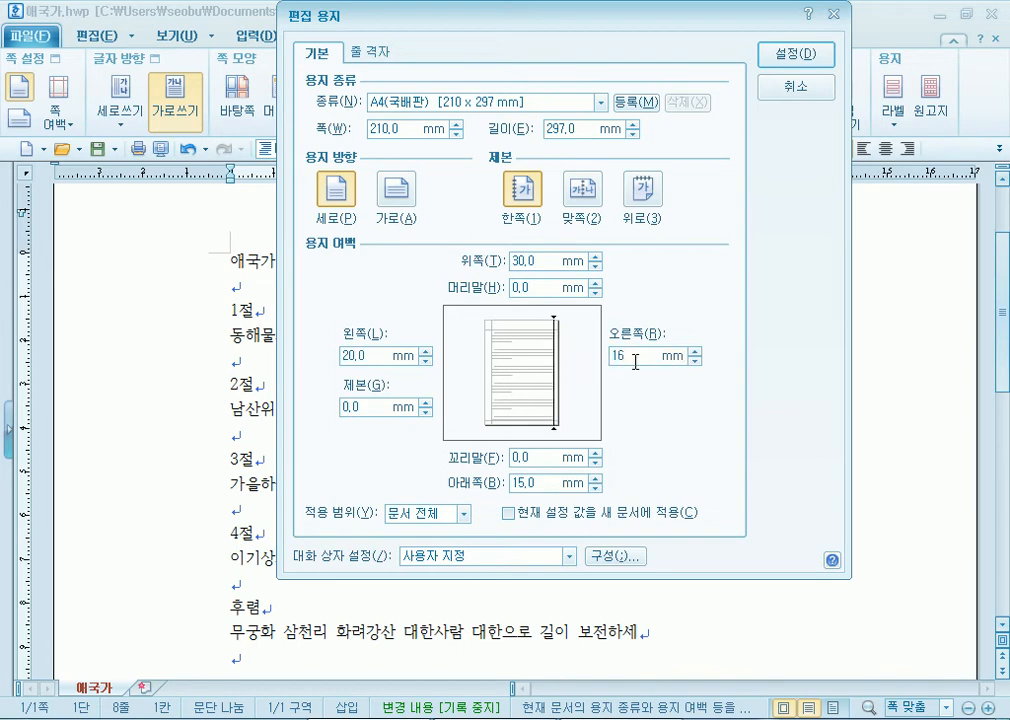
{"action": "key", "text": "BackSpace"}
{"action": "type", "text": "5"}
- Check the left, right and top margin values and apply the page setup with 설정(D)
{"action": "left_click_drag", "start_coordinate": [376, 356], "coordinate": [318, 350]}
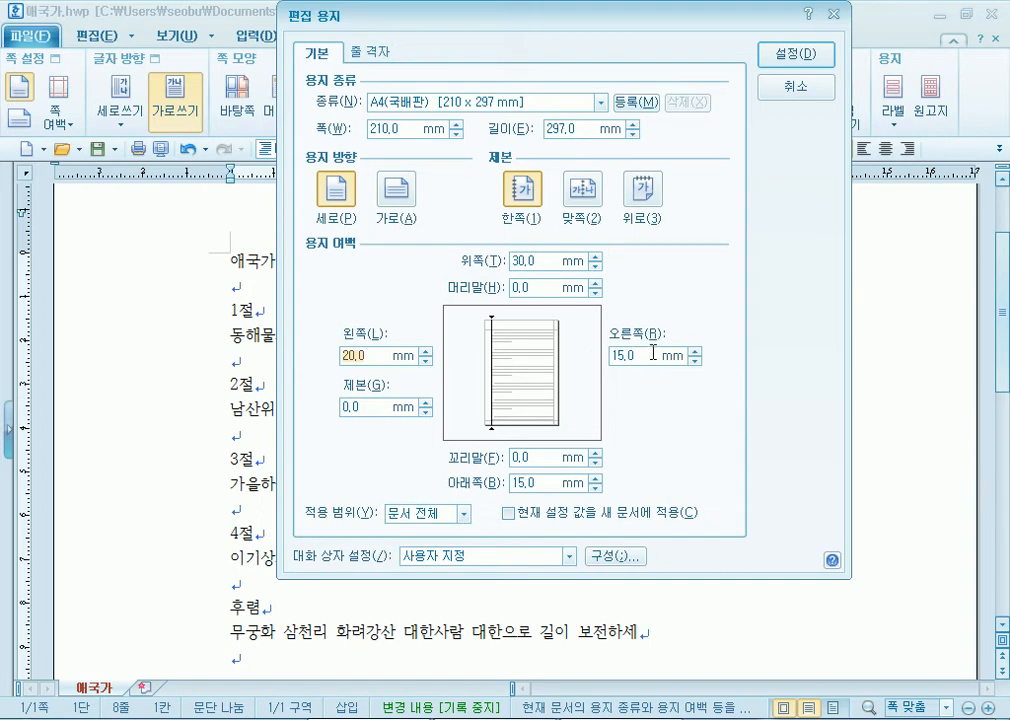
{"action": "left_click", "coordinate": [612, 356]}
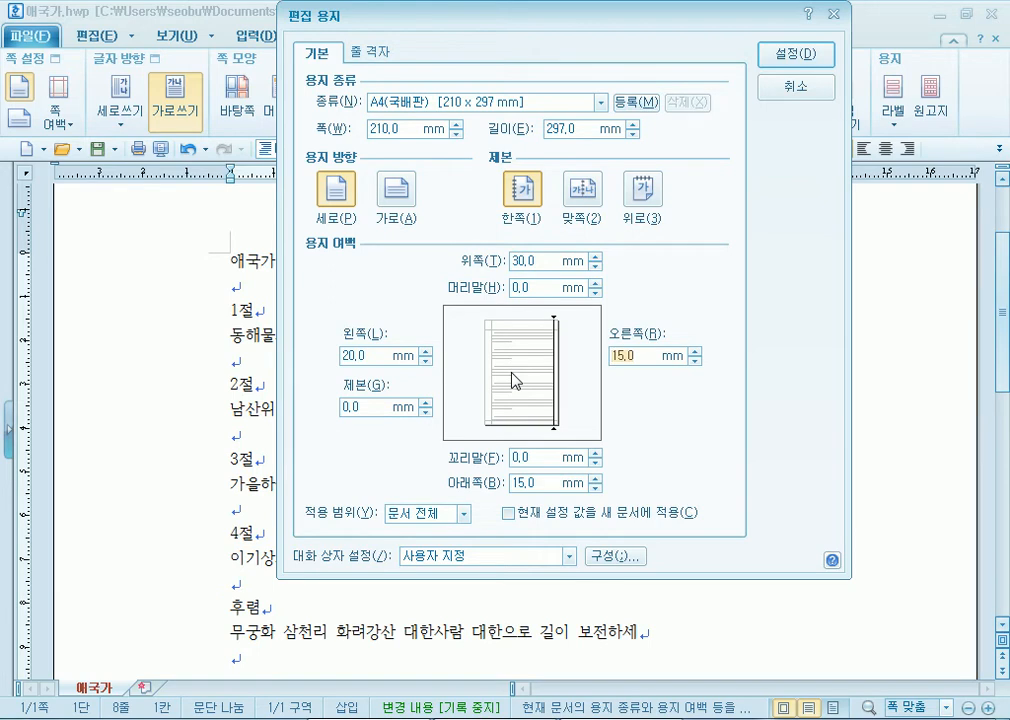
{"action": "left_click", "coordinate": [546, 260]}
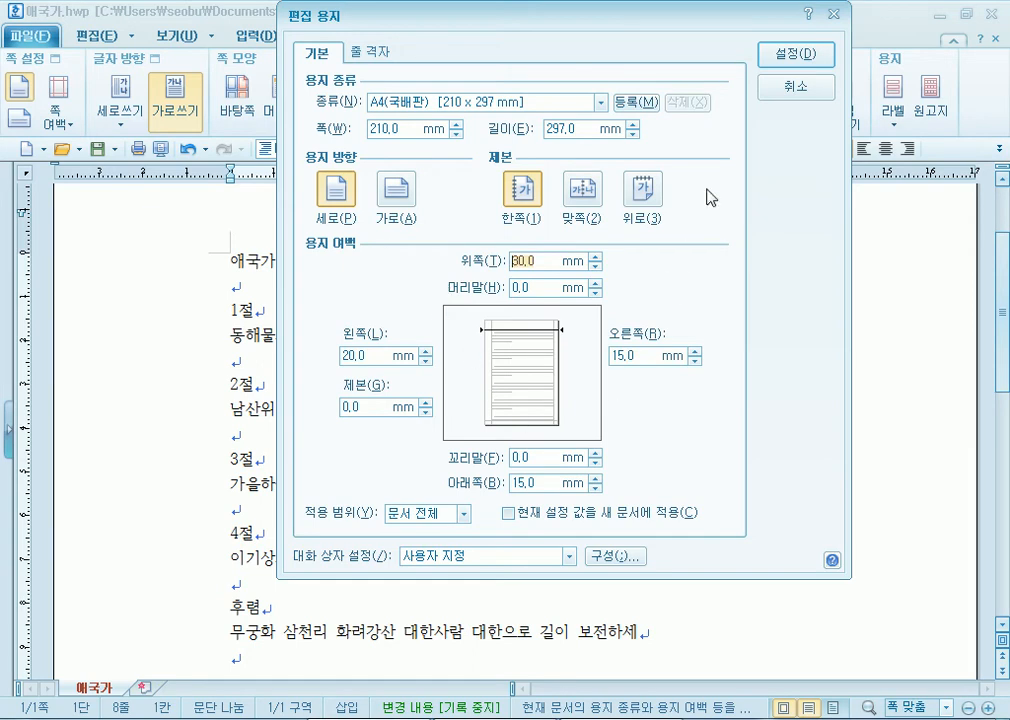
{"action": "left_click", "coordinate": [794, 62]}
- With the cursor after 1절, reopen page setup showing 30/20/15 mm margins and zero header/footer
{"action": "scroll", "coordinate": [230, 188], "scroll_direction": "up", "scroll_amount": 3}
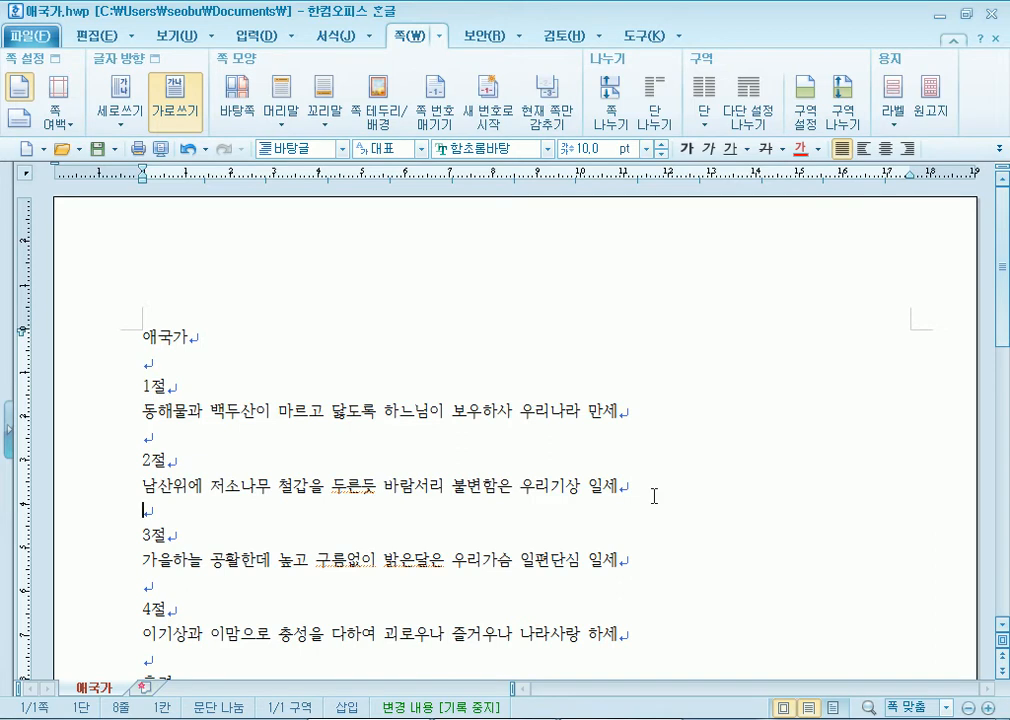
{"action": "left_click", "coordinate": [605, 147]}
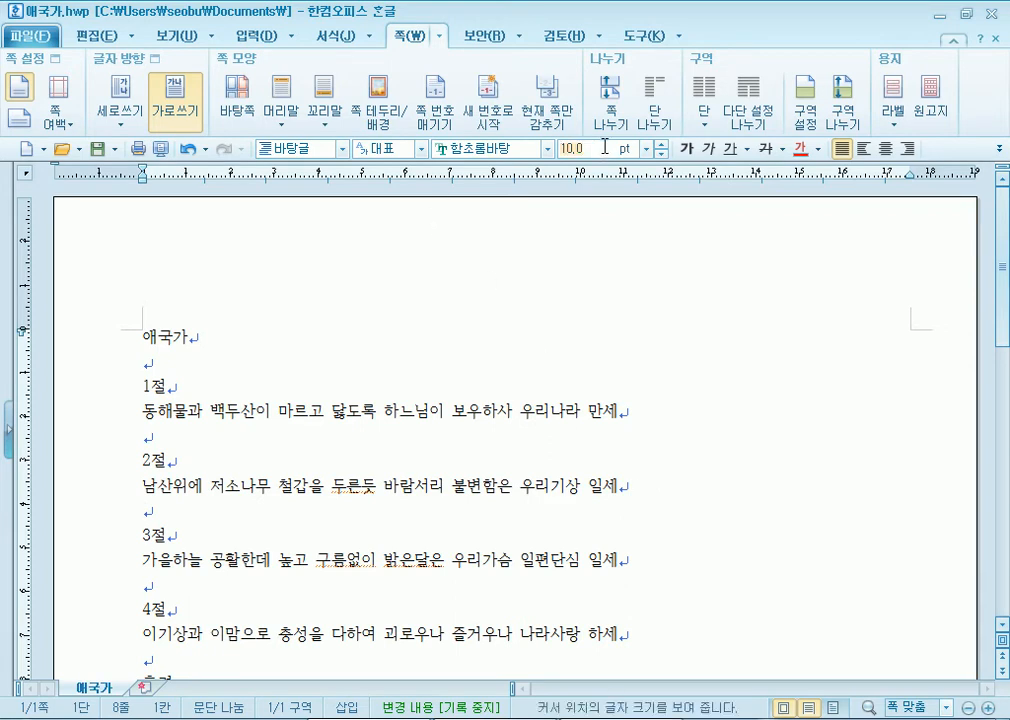
{"action": "left_click", "coordinate": [551, 410]}
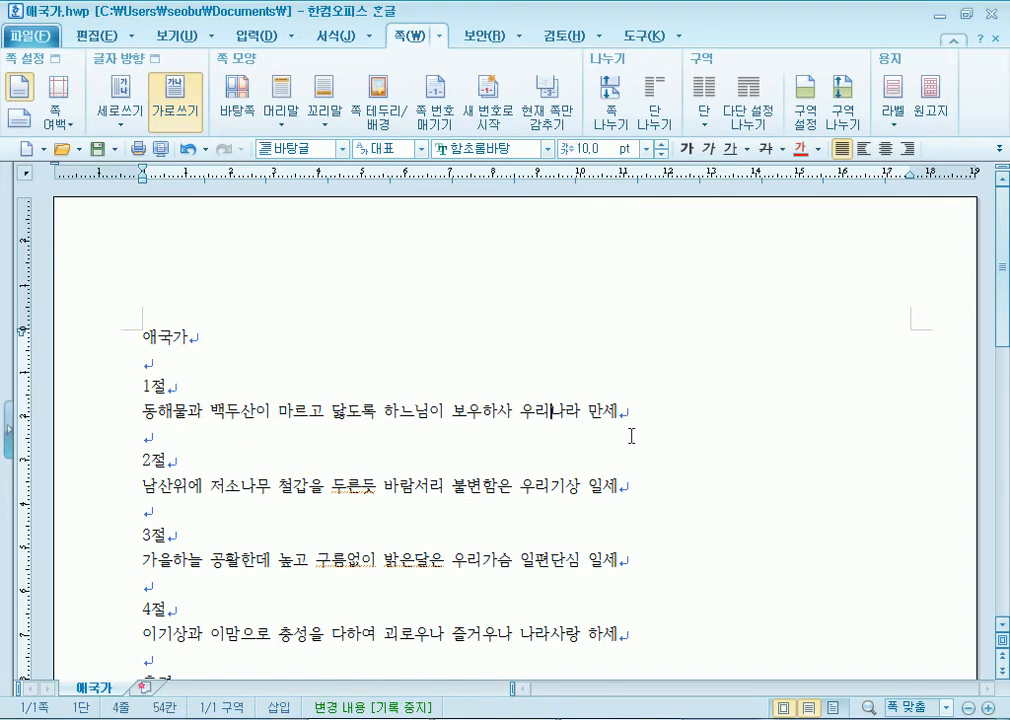
{"action": "left_click", "coordinate": [531, 399]}
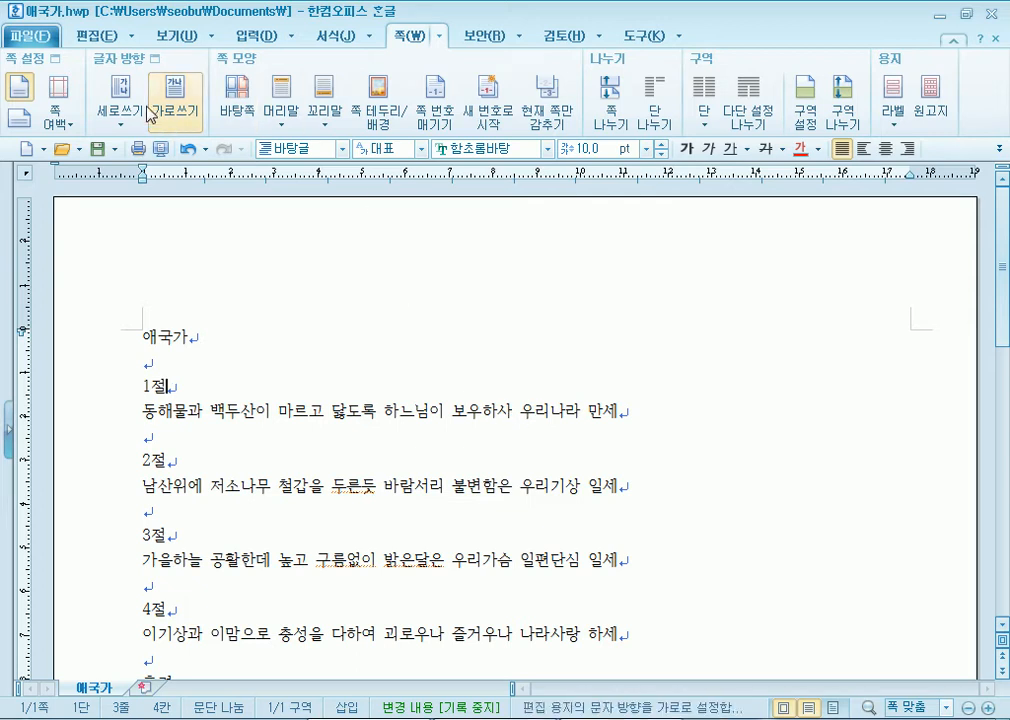
{"action": "left_click", "coordinate": [60, 118]}
{"action": "left_click", "coordinate": [193, 596]}
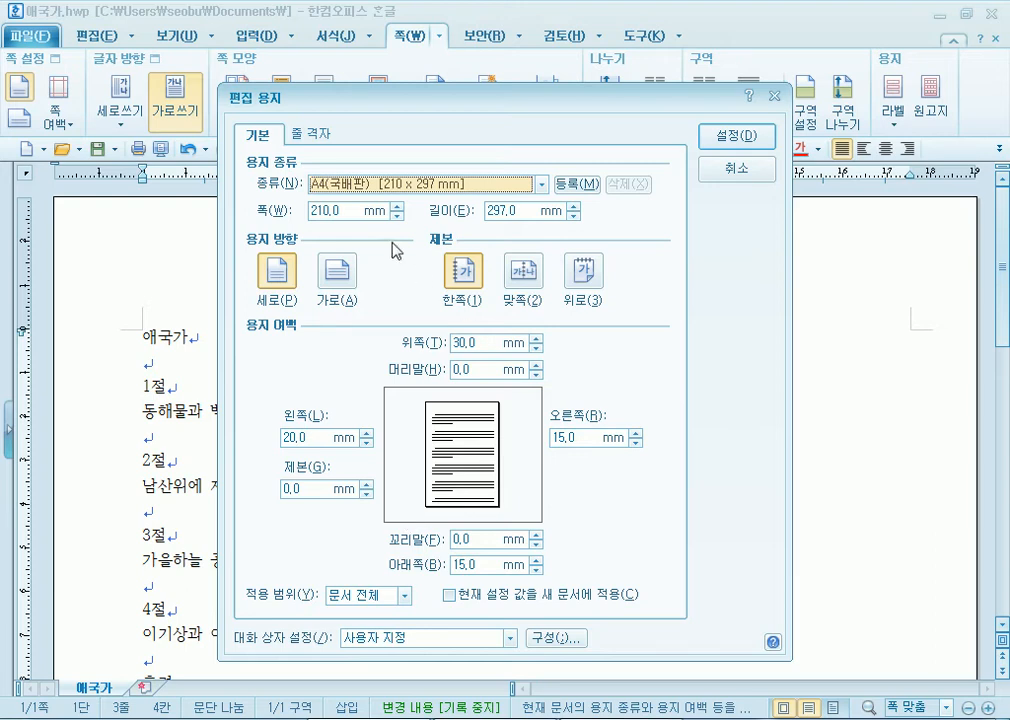
{"action": "left_click", "coordinate": [420, 184]}
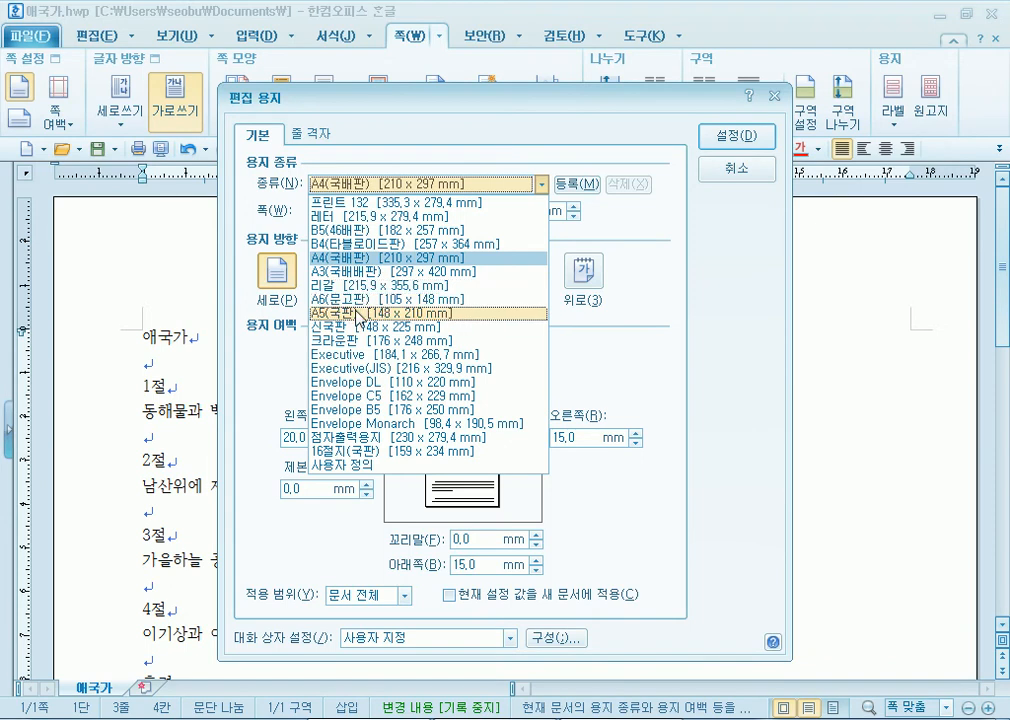
{"action": "left_click", "coordinate": [350, 230]}
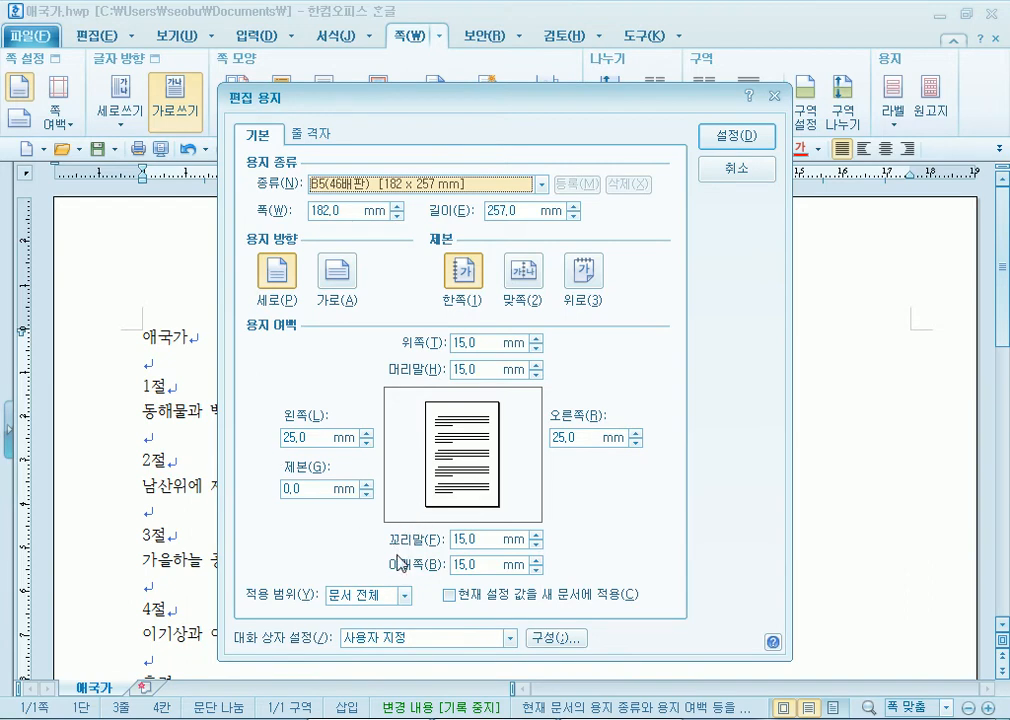
{"action": "left_click", "coordinate": [737, 169]}
{"action": "left_click", "coordinate": [199, 363]}
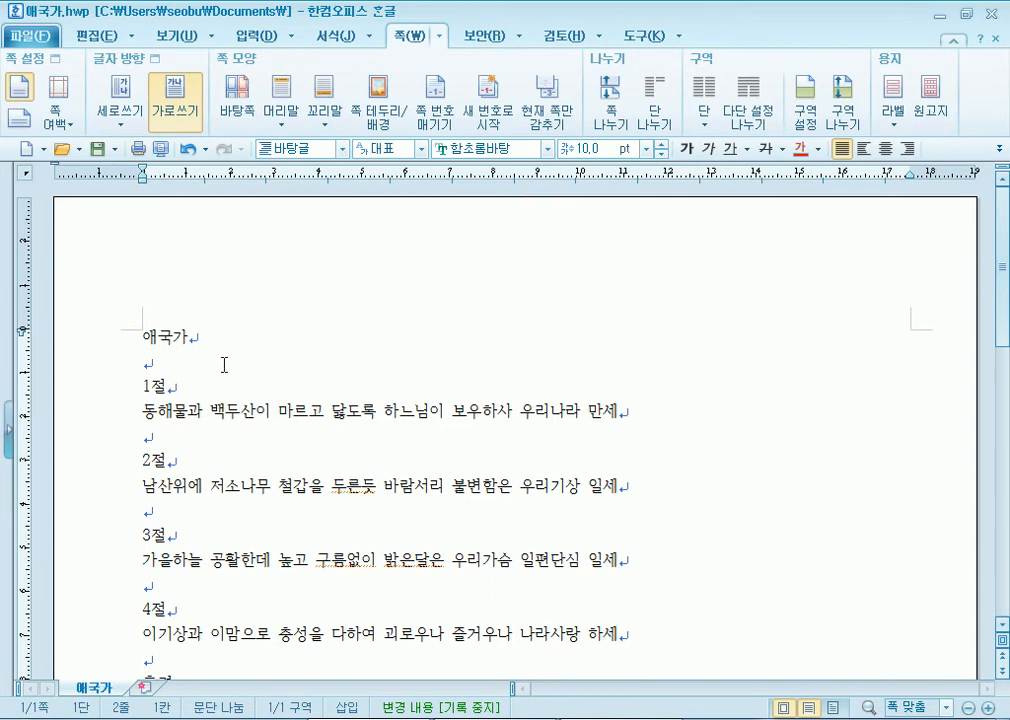
{"action": "key", "text": "F7"}
- Try landscape then return to portrait, and test top-edge binding and the gutter width
{"action": "left_click", "coordinate": [340, 282]}
{"action": "left_click", "coordinate": [275, 268]}
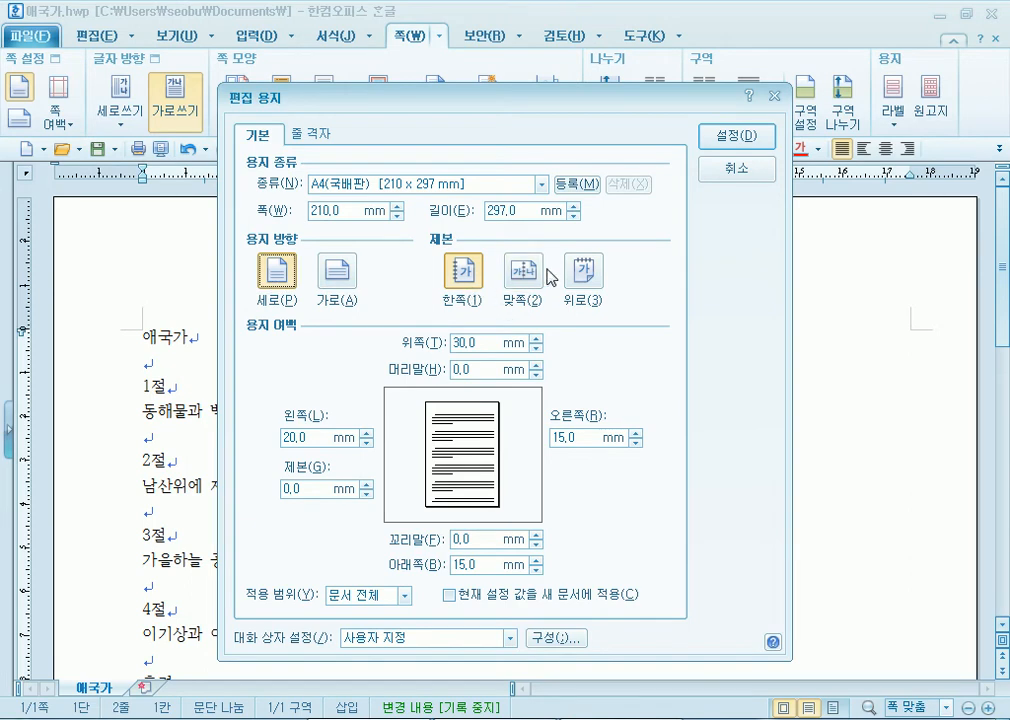
{"action": "left_click", "coordinate": [585, 272]}
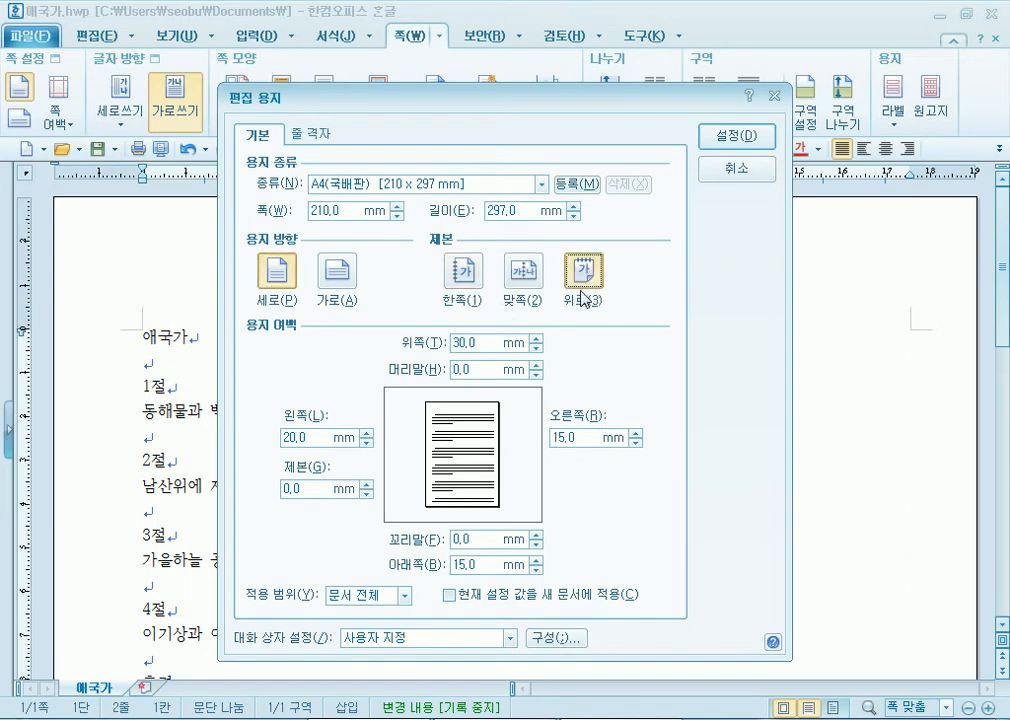
{"action": "left_click", "coordinate": [314, 488]}
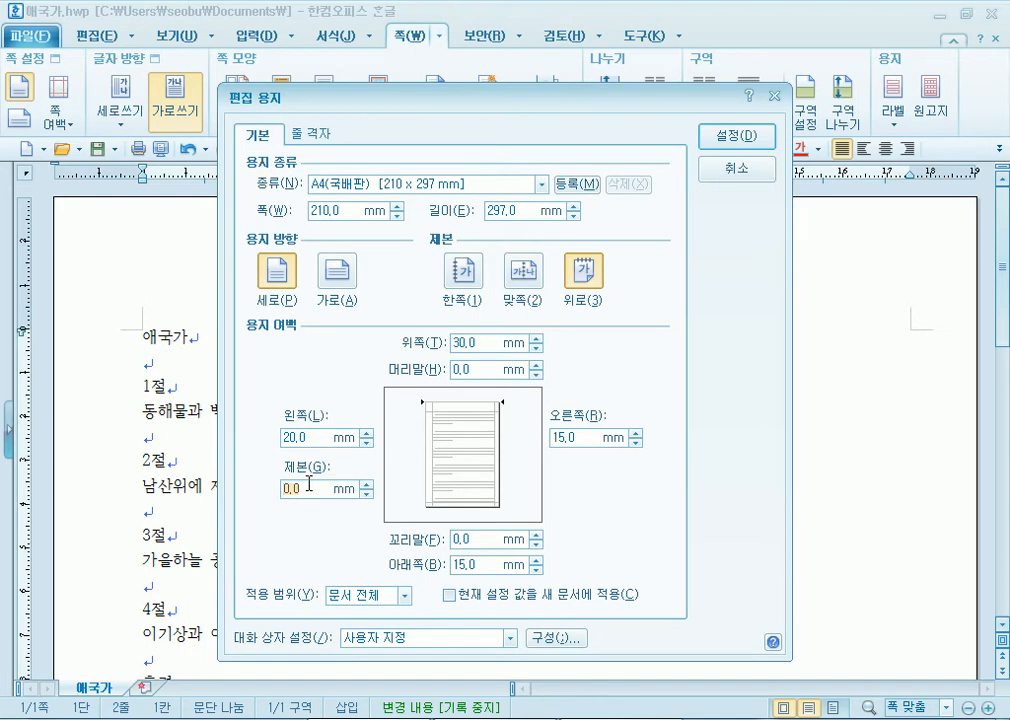
- Compare 한쪽, 위로 and 맞쪽 binding, then cancel the dialog without changes
{"action": "left_click", "coordinate": [461, 268]}
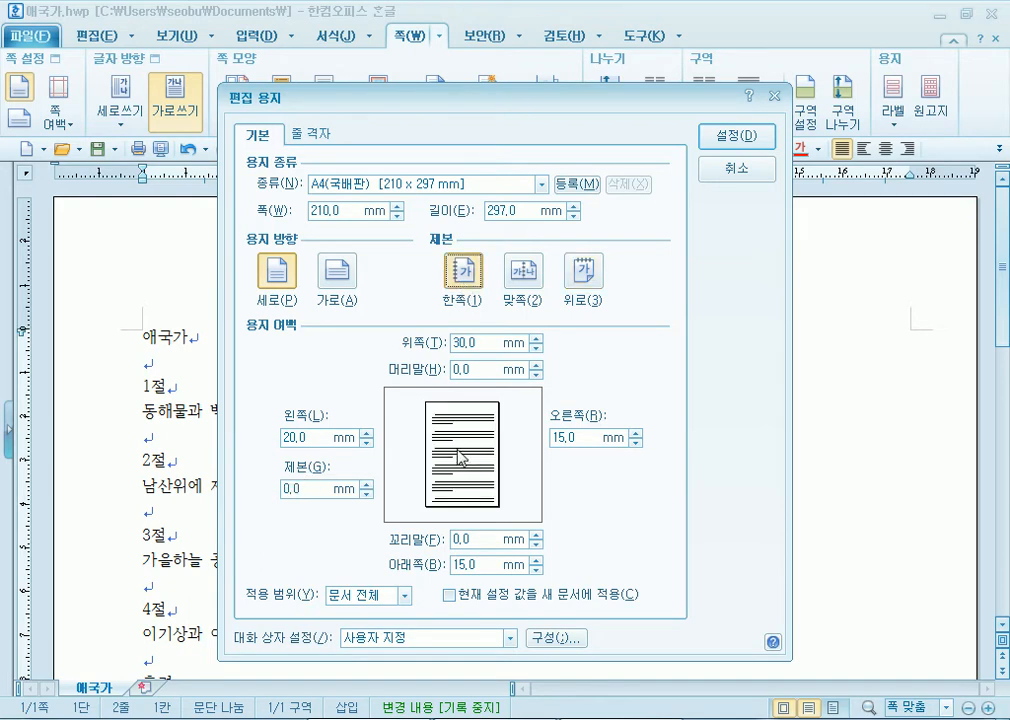
{"action": "left_click", "coordinate": [582, 283]}
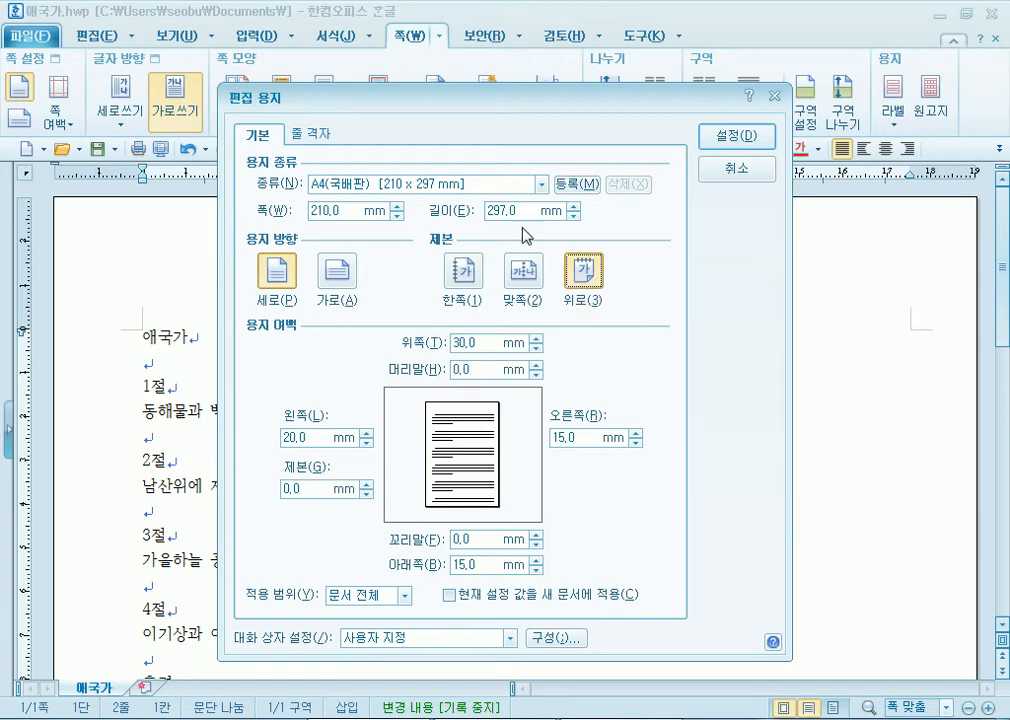
{"action": "left_click", "coordinate": [463, 271]}
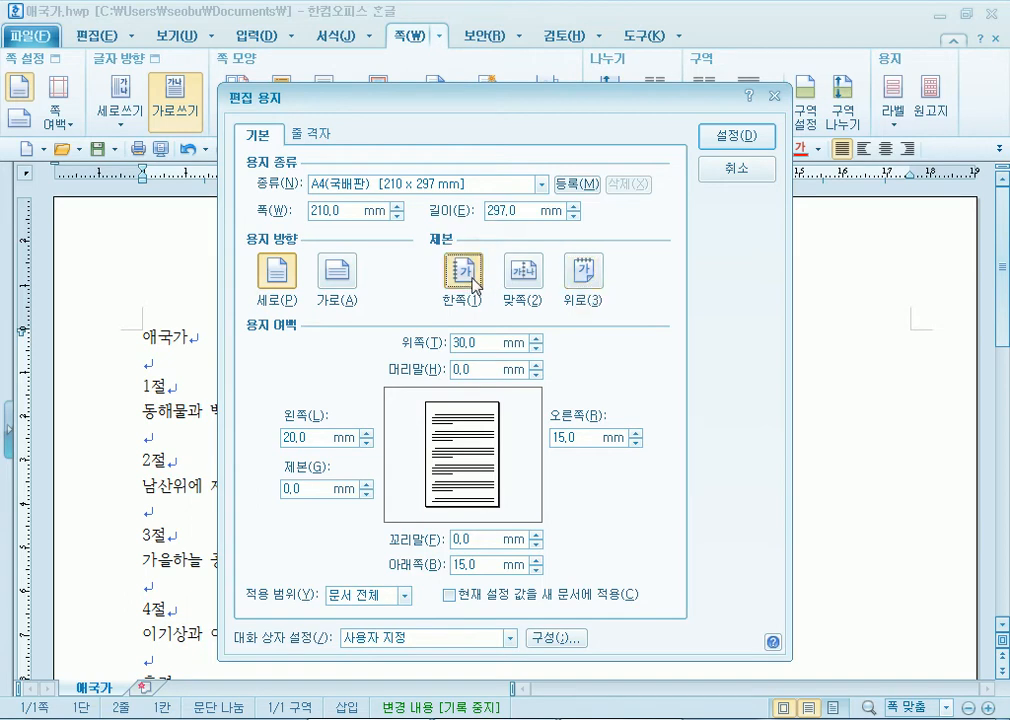
{"action": "left_click", "coordinate": [529, 281]}
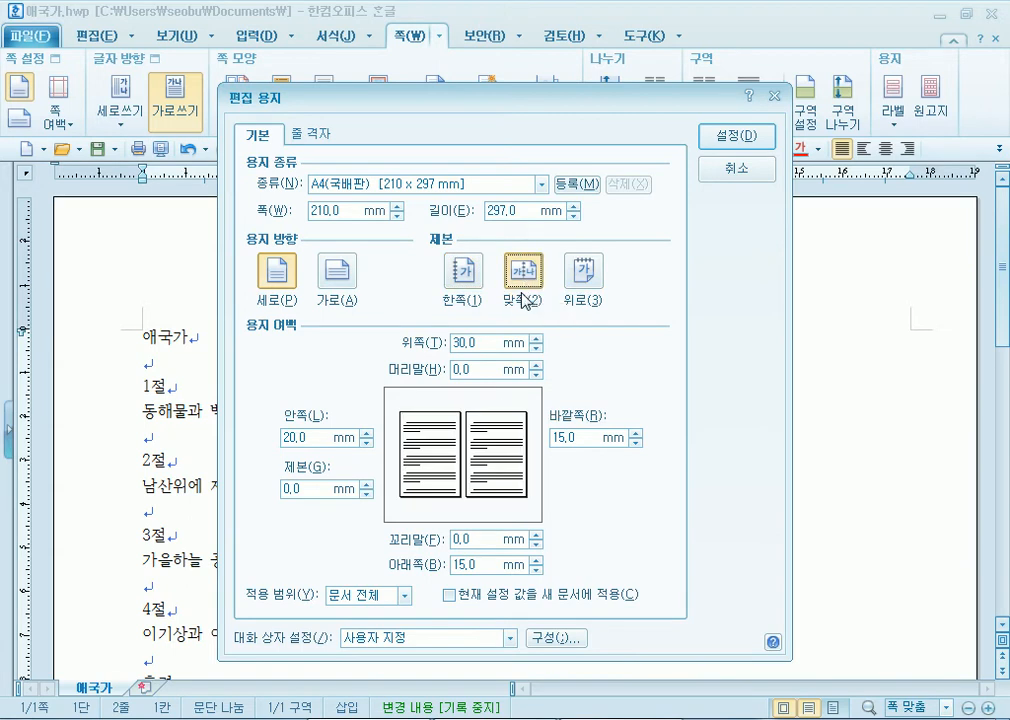
{"action": "left_click", "coordinate": [460, 278]}
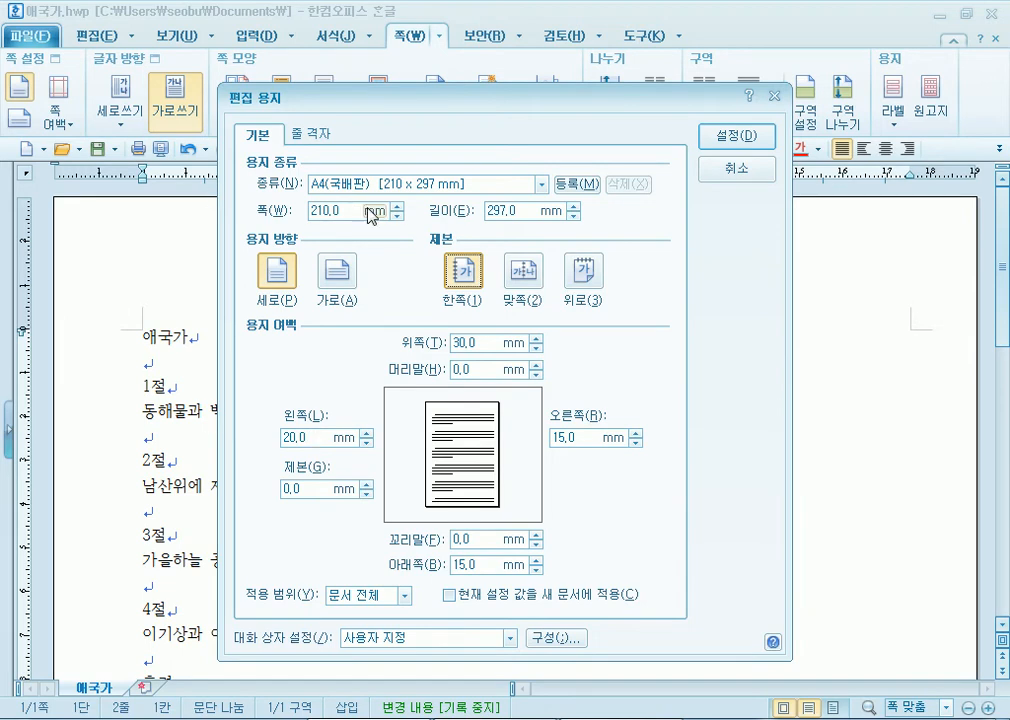
{"action": "left_click", "coordinate": [721, 172]}
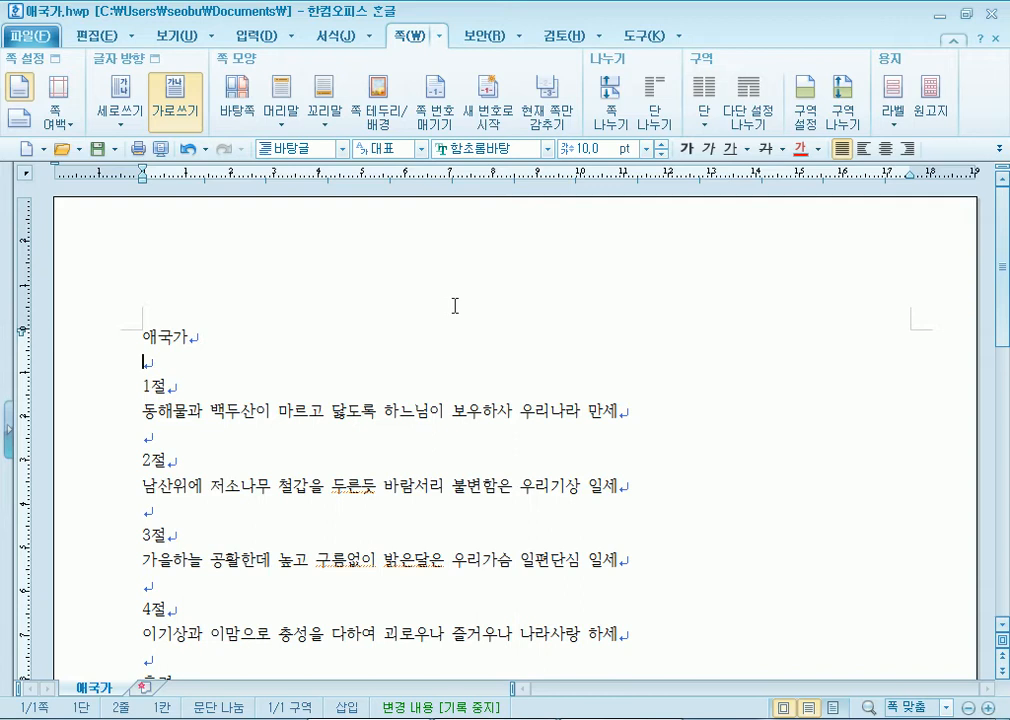
- Restore the Hangul window and step the zoom between 100% and 120%, ending at 110%
{"action": "left_click", "coordinate": [968, 22]}
{"action": "left_click_drag", "start_coordinate": [578, 73], "coordinate": [446, 29]}
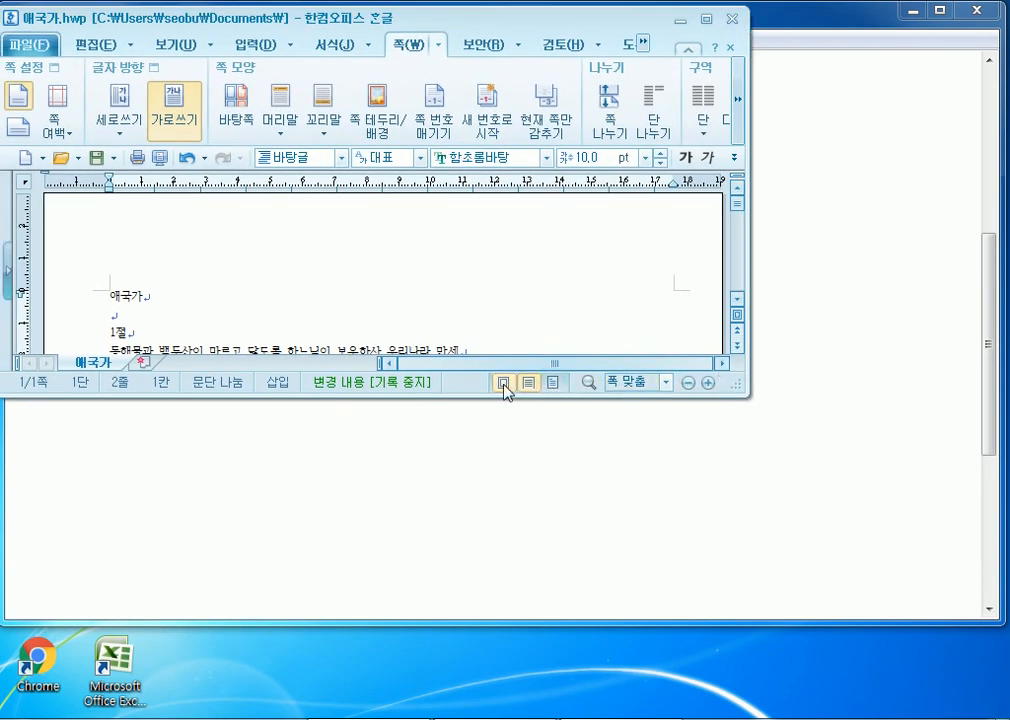
{"action": "left_click", "coordinate": [708, 384]}
{"action": "left_click", "coordinate": [708, 384]}
{"action": "left_click", "coordinate": [708, 384]}
{"action": "left_click", "coordinate": [708, 384]}
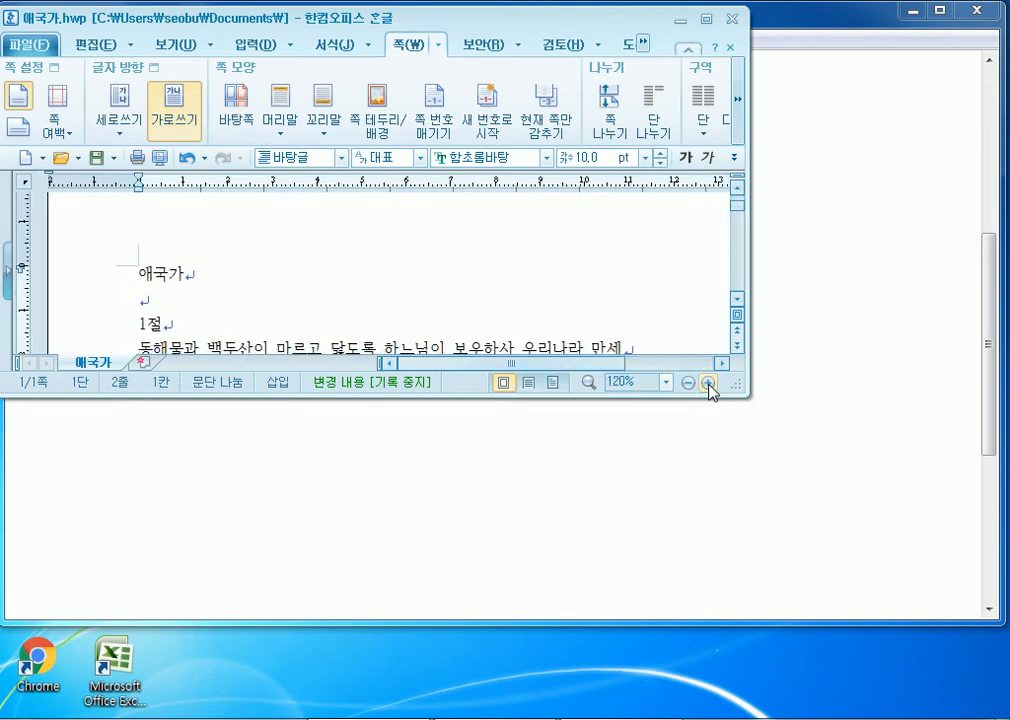
{"action": "left_click", "coordinate": [686, 385]}
{"action": "left_click", "coordinate": [686, 385]}
{"action": "left_click", "coordinate": [687, 385]}
{"action": "left_click", "coordinate": [687, 385]}
{"action": "left_click", "coordinate": [706, 386]}
{"action": "left_click", "coordinate": [706, 386]}
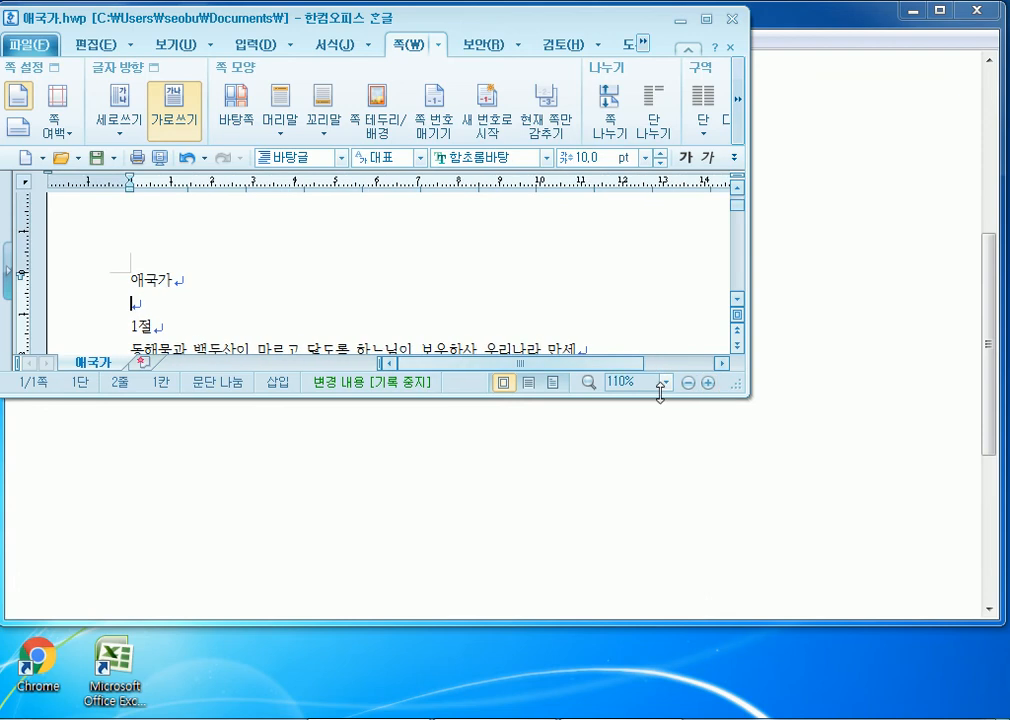
- Try the zoom slider, fit-page and whole-page views, then a single centred page
{"action": "left_click", "coordinate": [664, 383]}
{"action": "mouse_move", "coordinate": [593, 271]}
{"action": "left_mouse_down"}
{"action": "mouse_move", "coordinate": [591, 355]}
{"action": "mouse_move", "coordinate": [593, 240]}
{"action": "mouse_move", "coordinate": [593, 296]}
{"action": "left_mouse_up"}
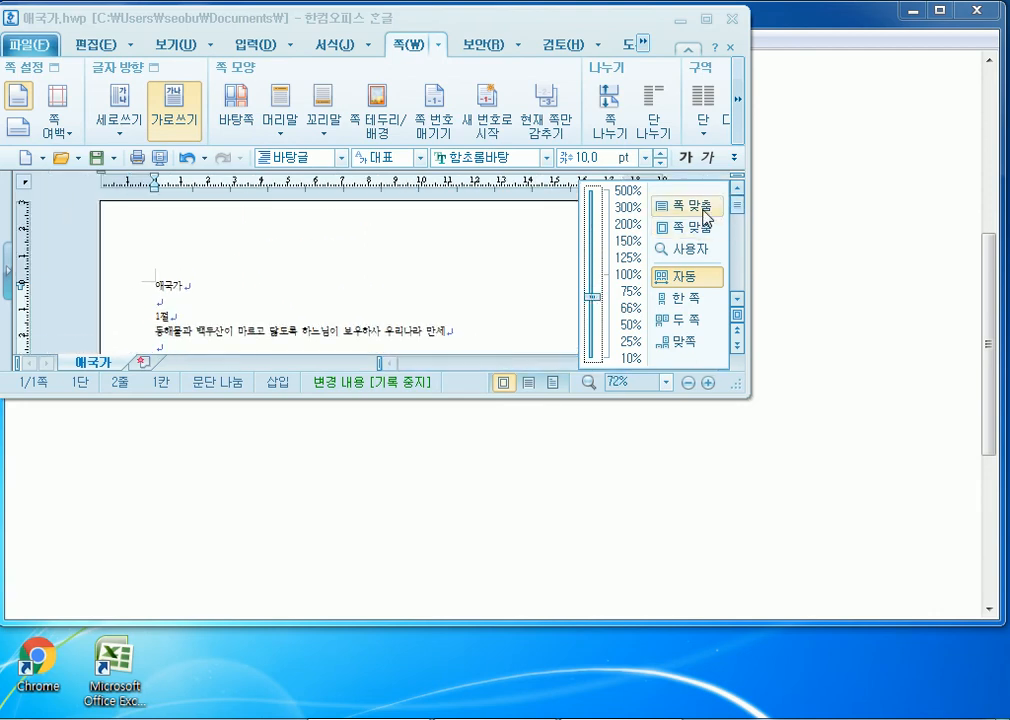
{"action": "left_click", "coordinate": [690, 229]}
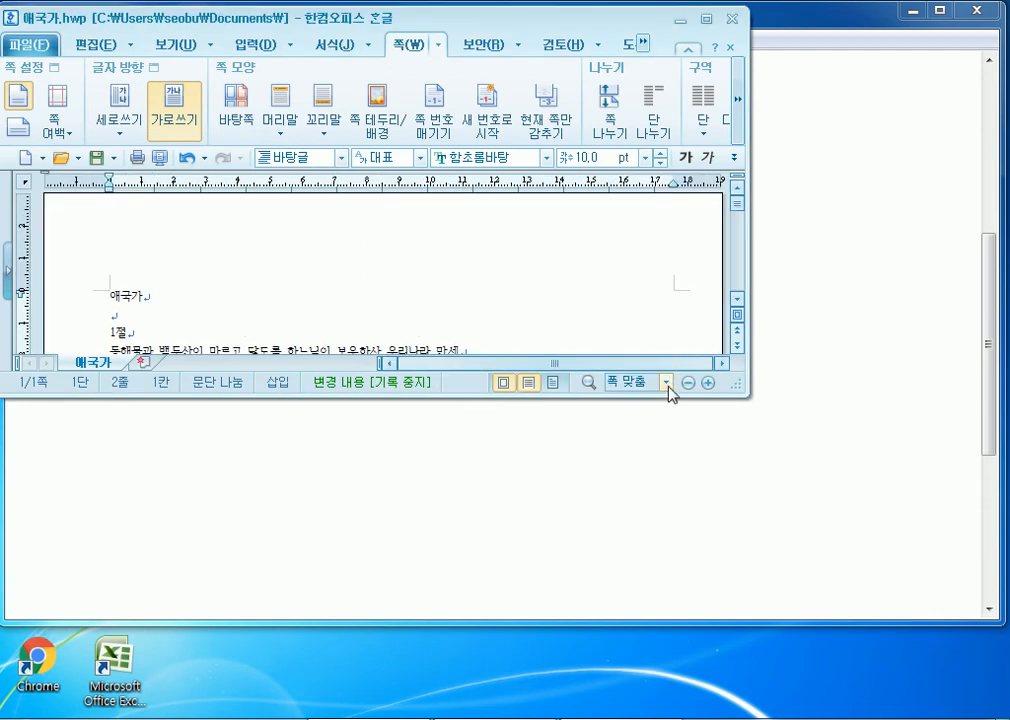
{"action": "left_click", "coordinate": [666, 382]}
{"action": "left_click", "coordinate": [684, 234]}
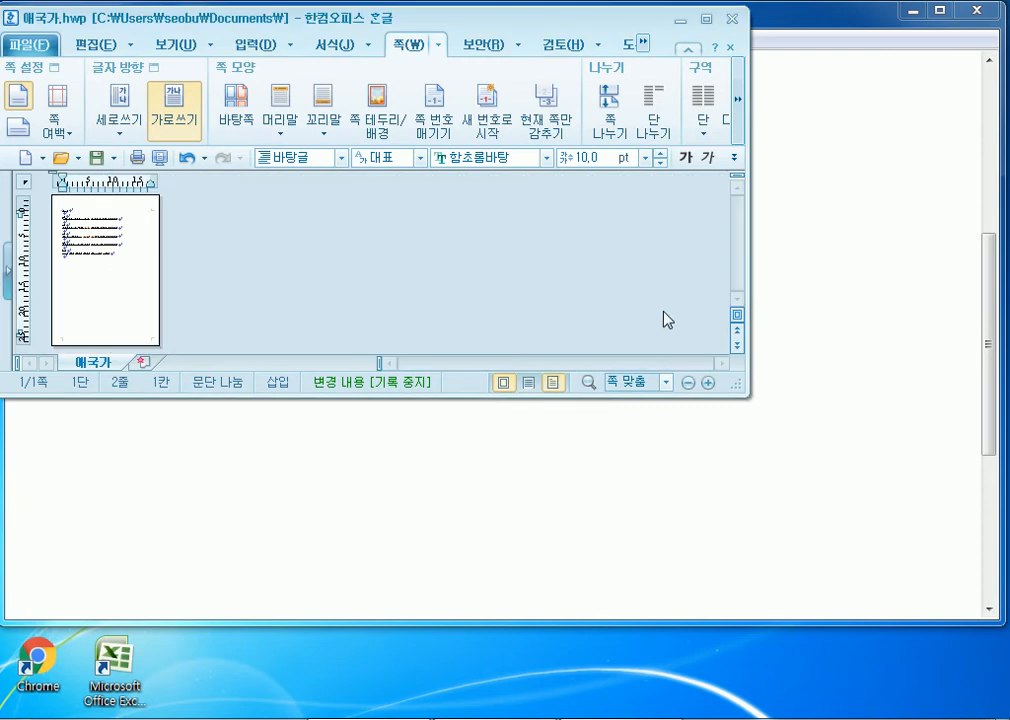
{"action": "left_click", "coordinate": [666, 383]}
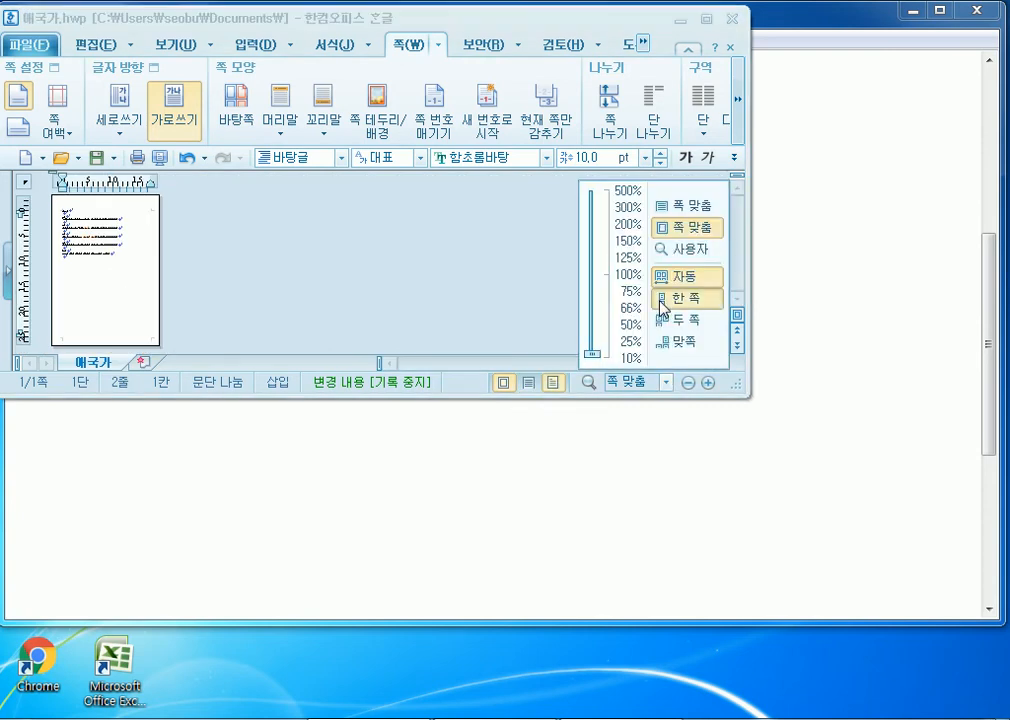
{"action": "left_click", "coordinate": [661, 299]}
- Switch the layout to two pages, then automatic, then back to single page at 폭 맞춤
{"action": "left_click", "coordinate": [666, 383]}
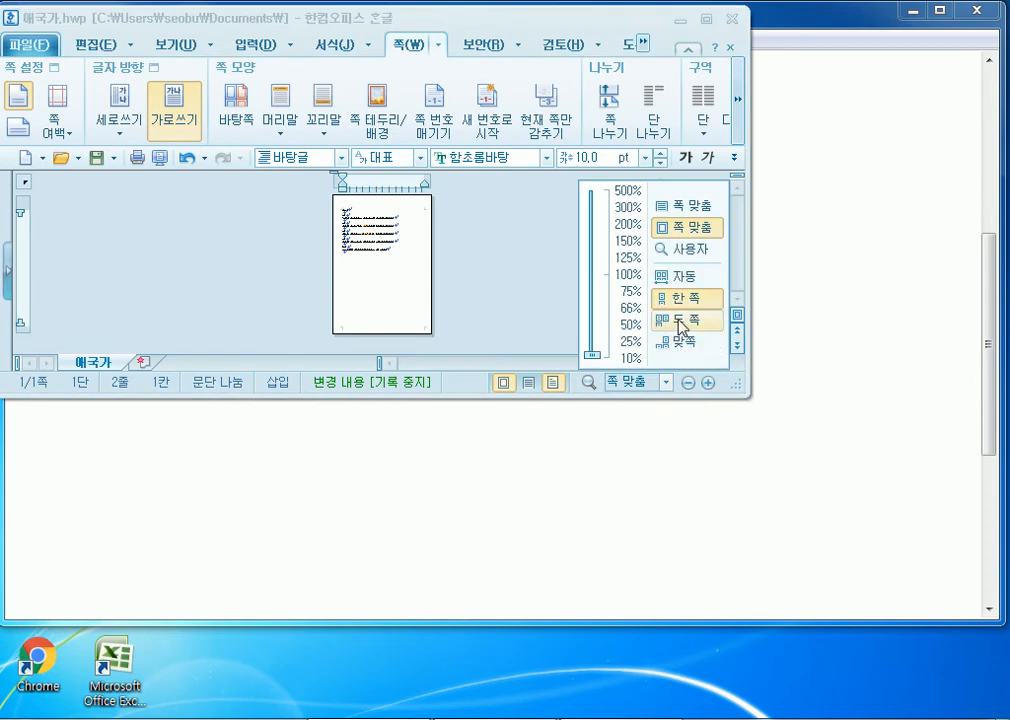
{"action": "left_click", "coordinate": [677, 324]}
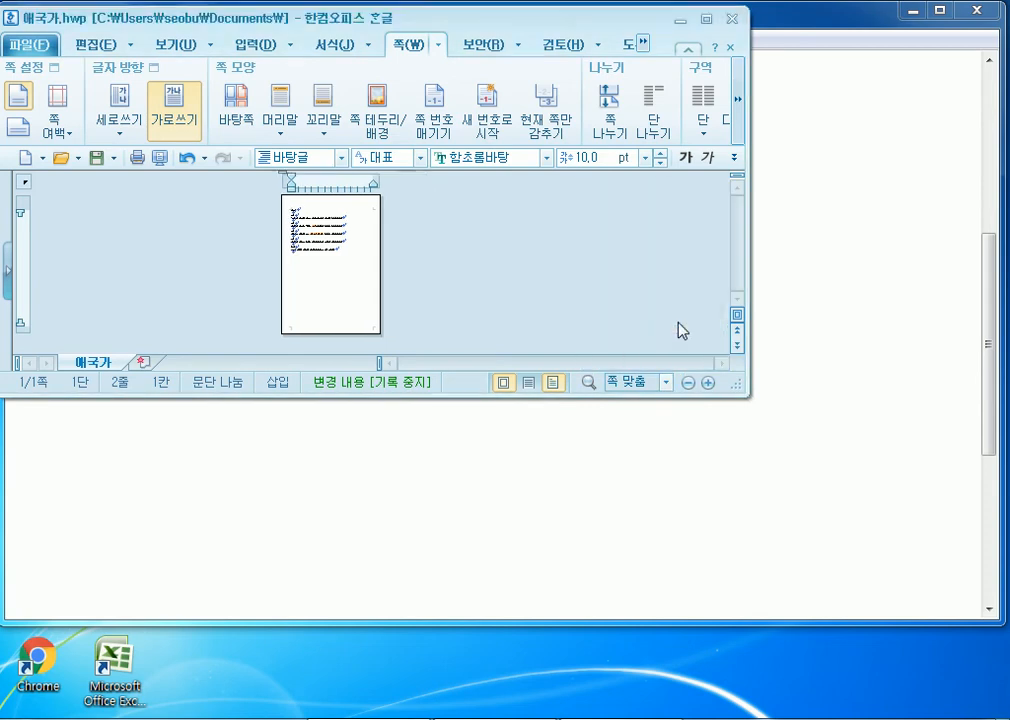
{"action": "left_click", "coordinate": [666, 382]}
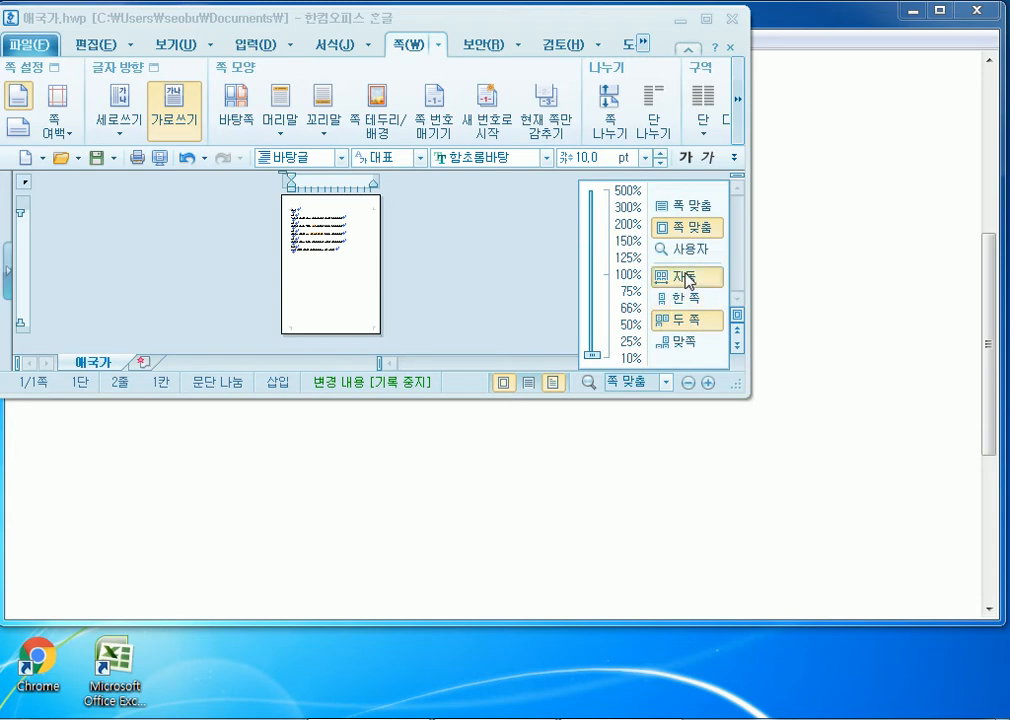
{"action": "left_click", "coordinate": [666, 276]}
{"action": "left_click", "coordinate": [666, 383]}
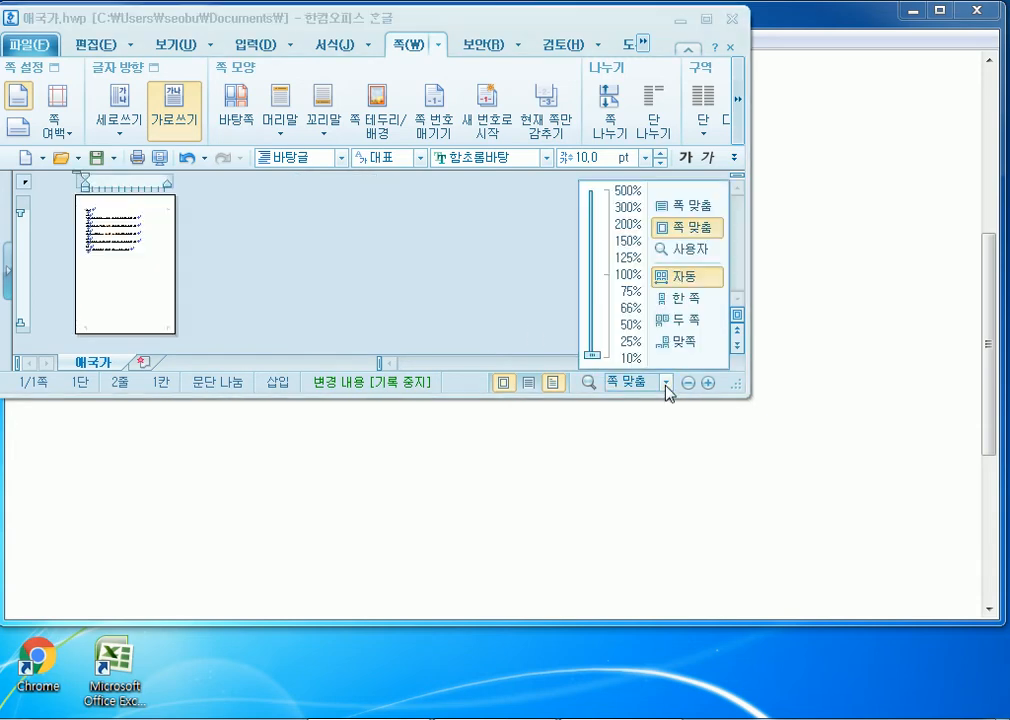
{"action": "left_click", "coordinate": [688, 297]}
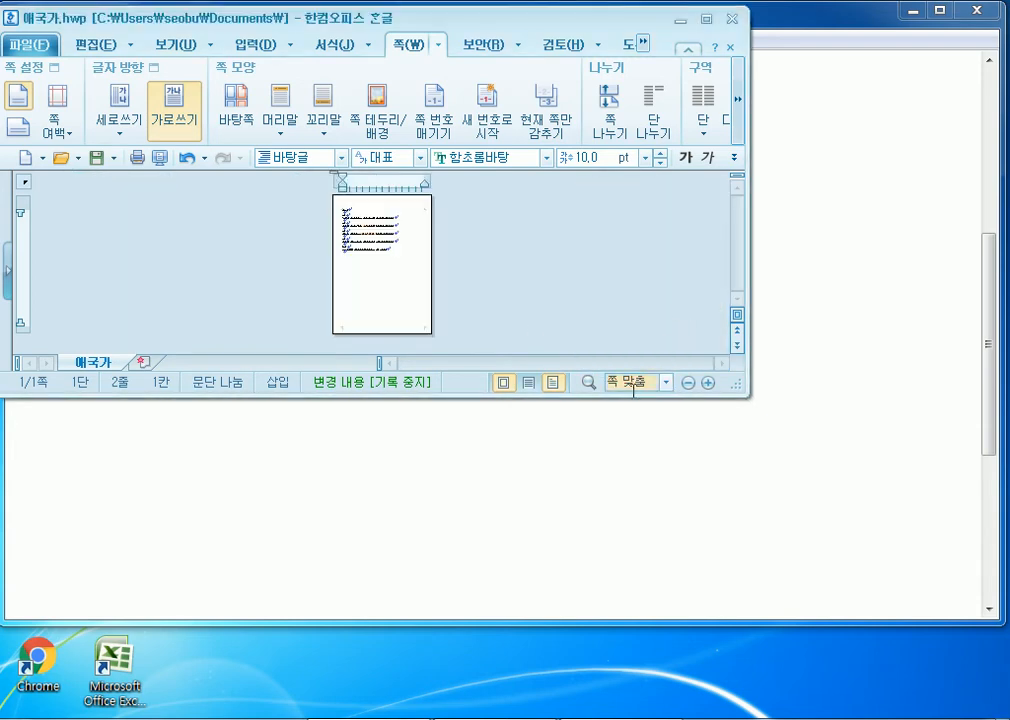
{"action": "left_click", "coordinate": [666, 383]}
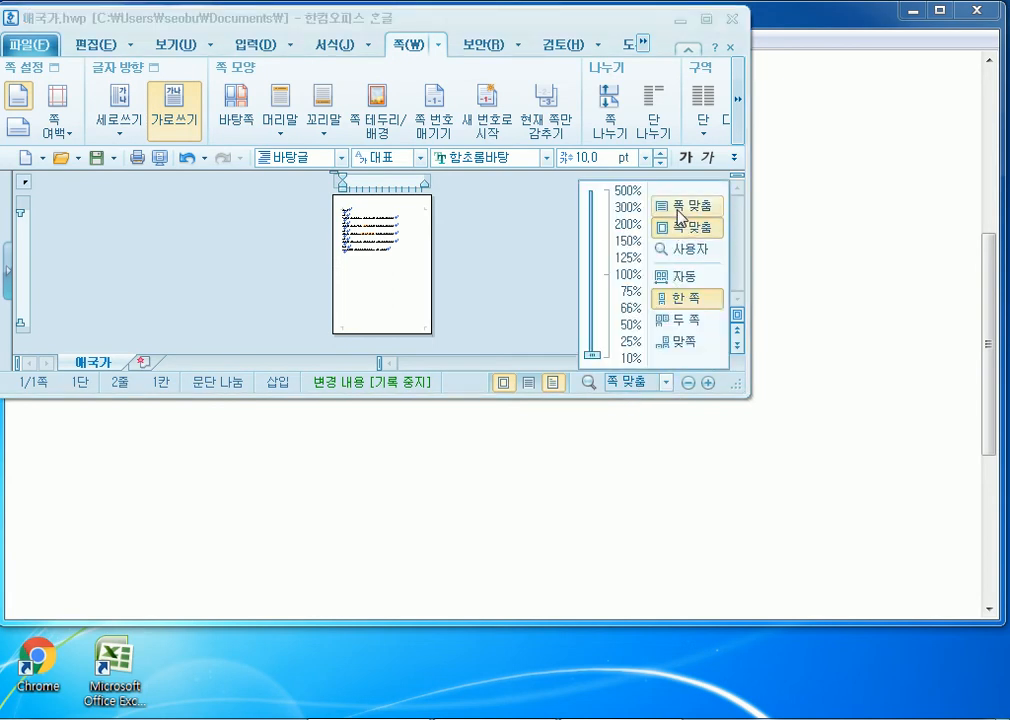
{"action": "left_click", "coordinate": [679, 210]}
- Zoom the text to about 340%, fit it back, then restore and widen the window
{"action": "scroll", "coordinate": [333, 300], "scroll_direction": "down", "scroll_amount": 3}
{"action": "scroll", "coordinate": [333, 305], "scroll_direction": "up", "scroll_amount": 3}
{"action": "left_click", "coordinate": [666, 383]}
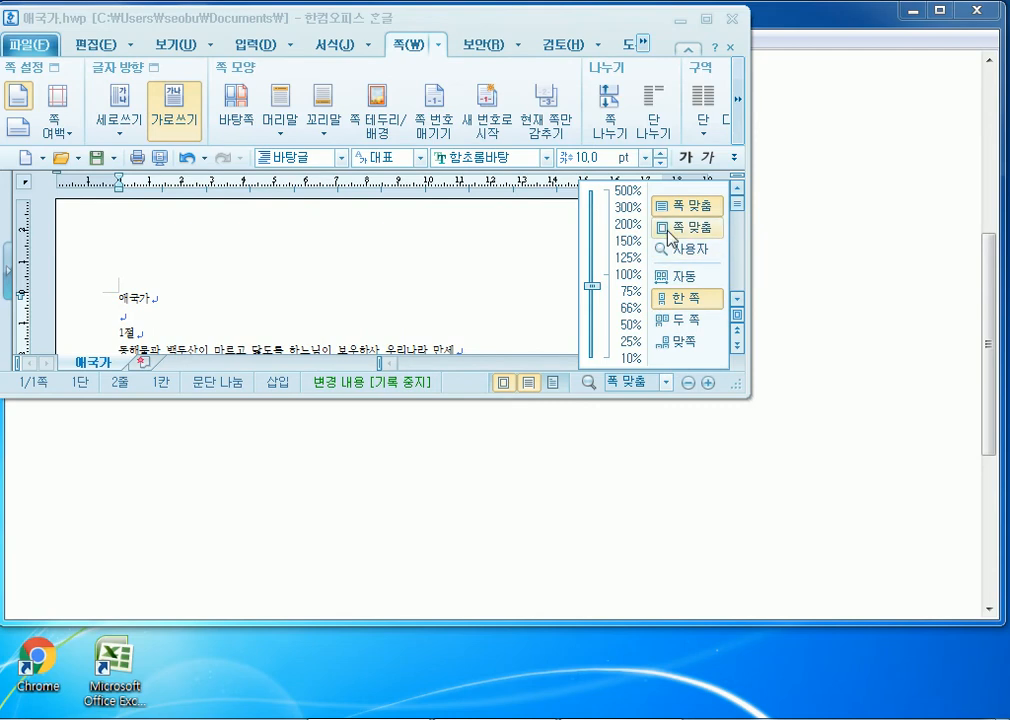
{"action": "left_click_drag", "start_coordinate": [593, 286], "coordinate": [598, 232]}
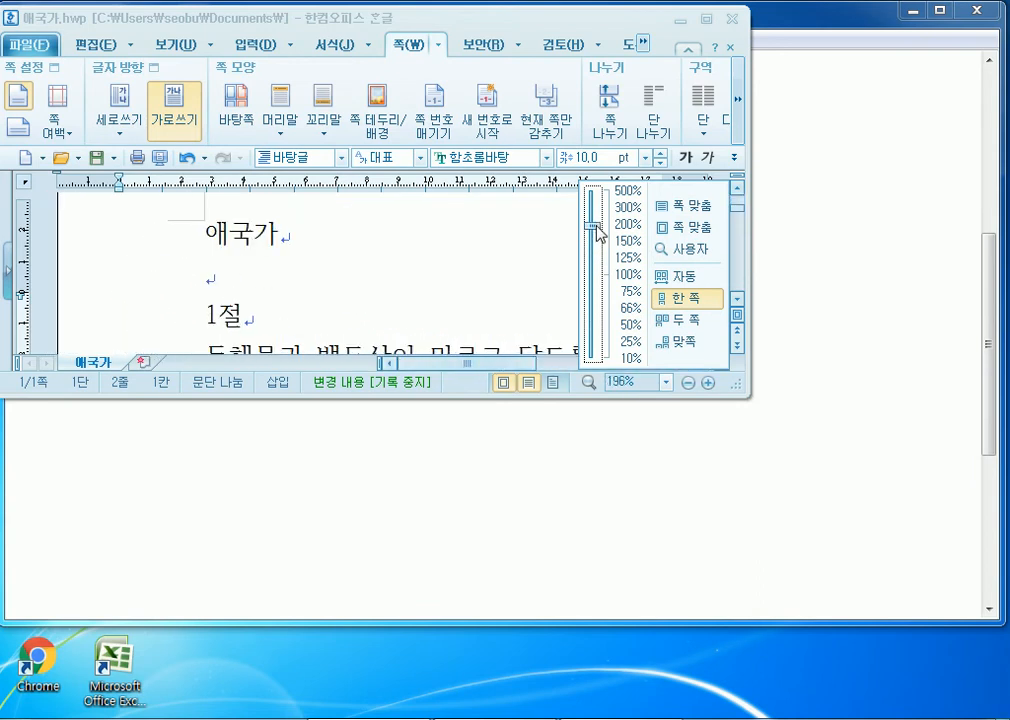
{"action": "left_click", "coordinate": [683, 207]}
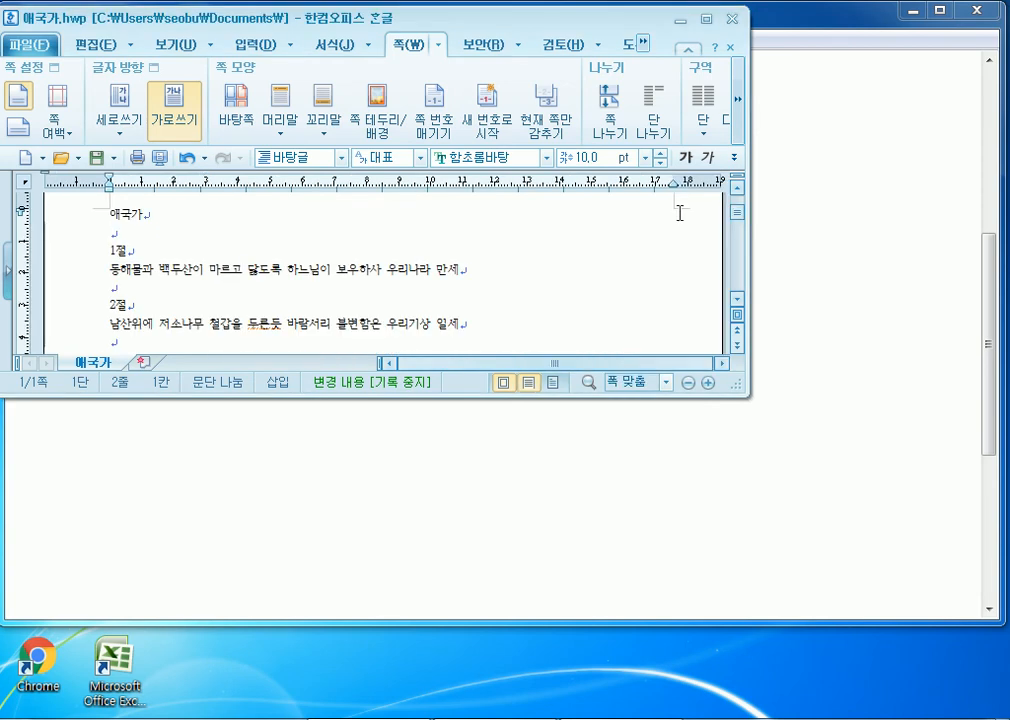
{"action": "left_click", "coordinate": [707, 20]}
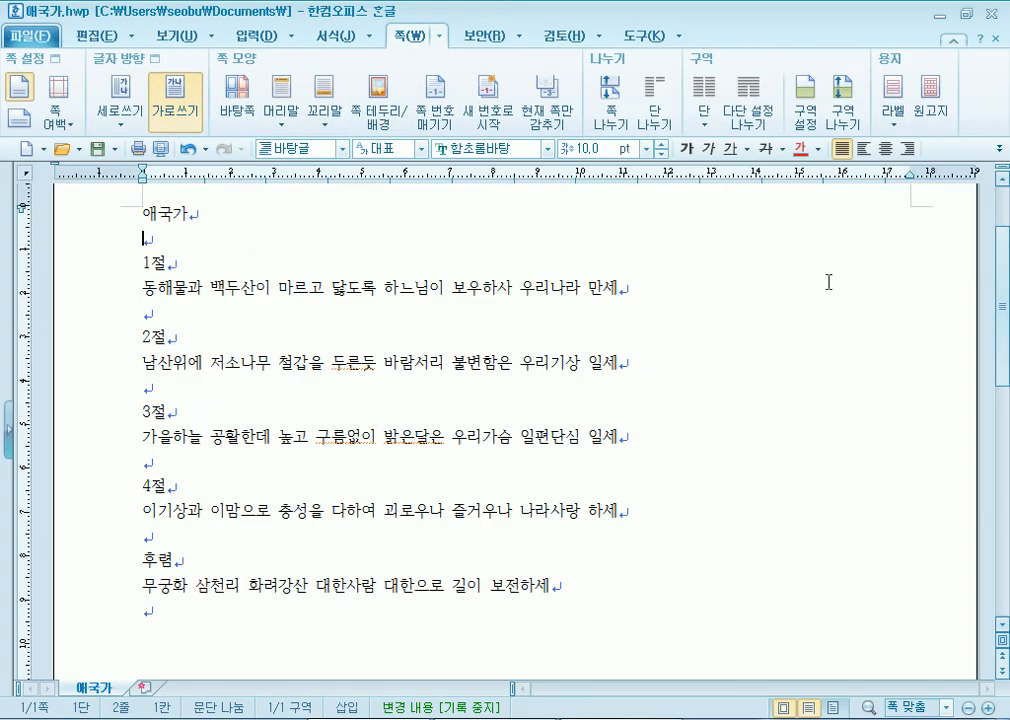
{"action": "double_click", "coordinate": [752, 14]}
{"action": "left_click_drag", "start_coordinate": [748, 234], "coordinate": [897, 273]}
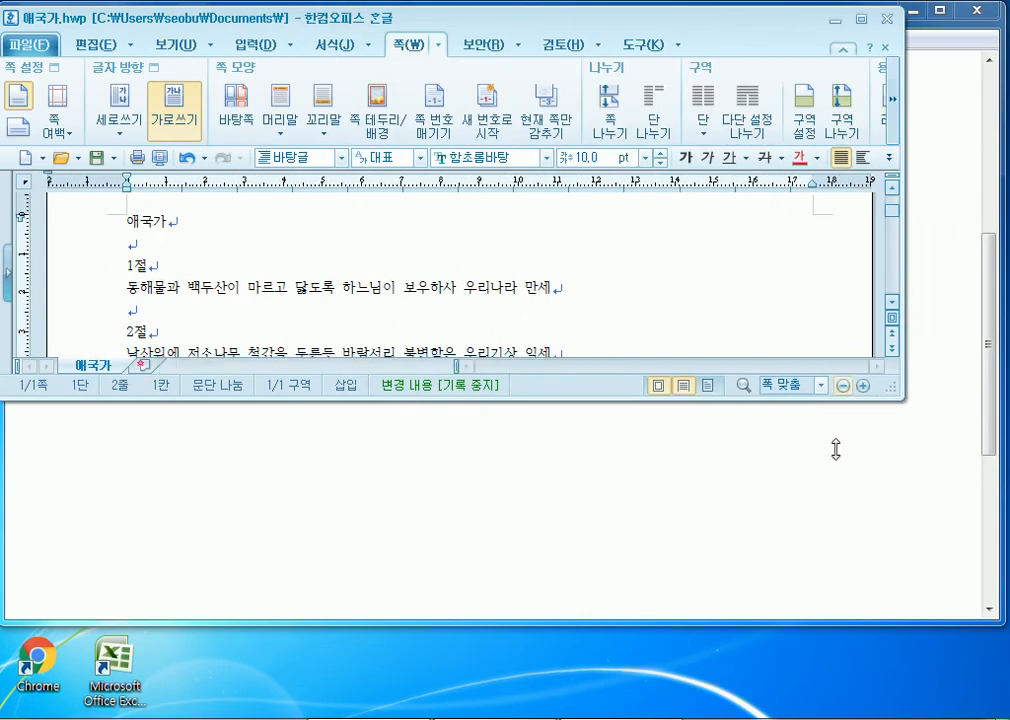
- Make the window taller, try whole-page then fit-width zoom on the View ribbon, and maximize
{"action": "left_click_drag", "start_coordinate": [844, 395], "coordinate": [840, 654]}
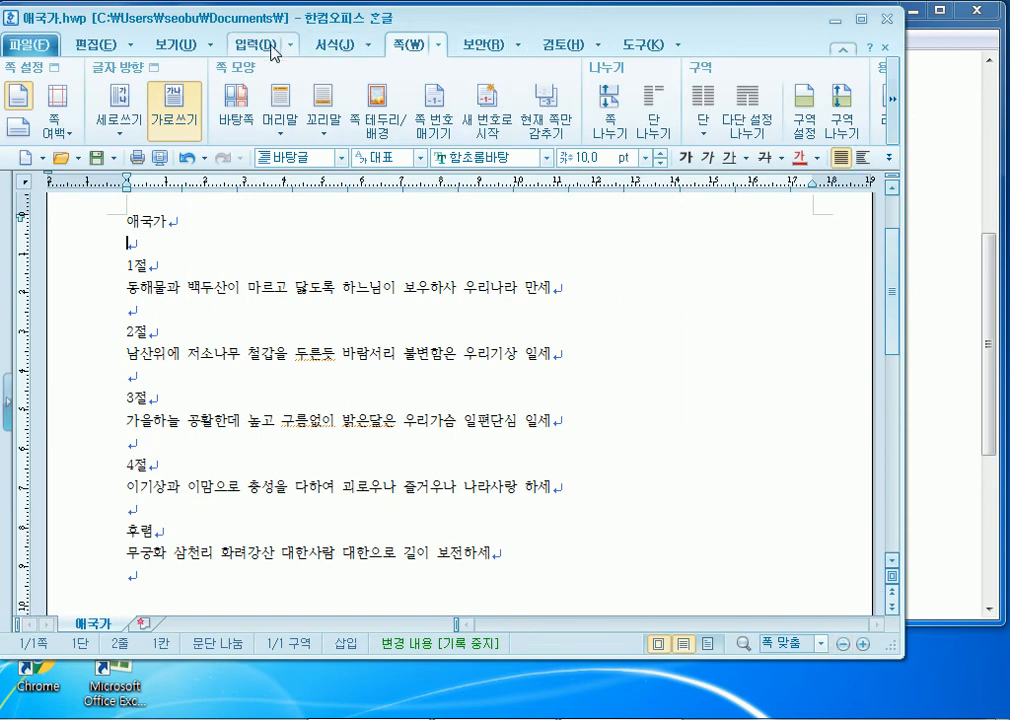
{"action": "left_click", "coordinate": [175, 44]}
{"action": "left_click", "coordinate": [893, 124]}
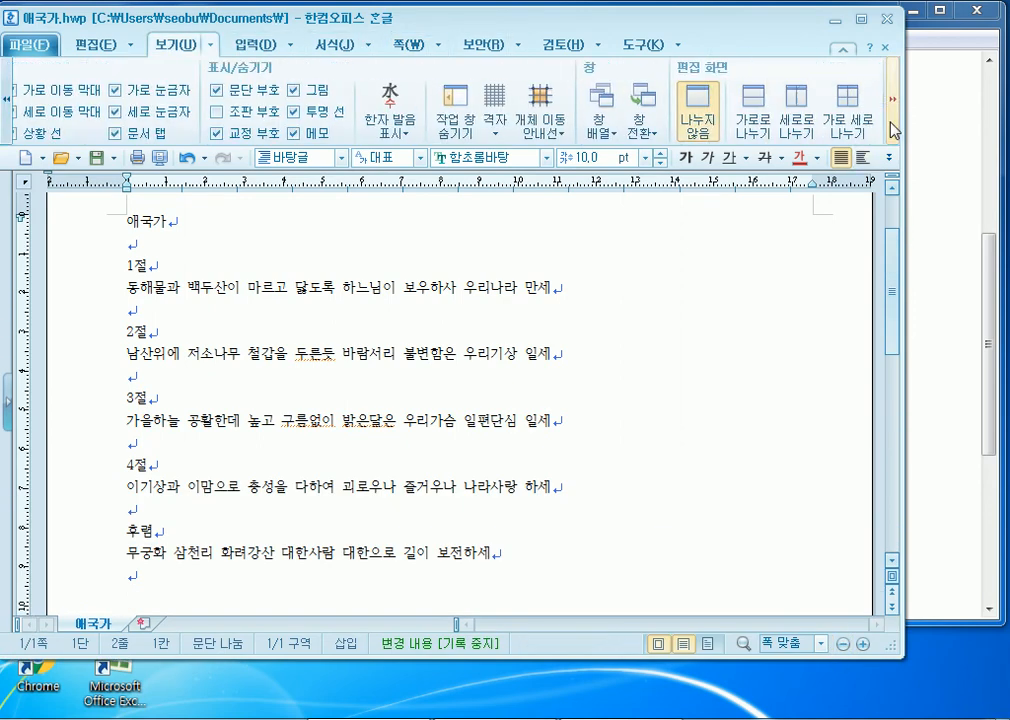
{"action": "left_click", "coordinate": [841, 90]}
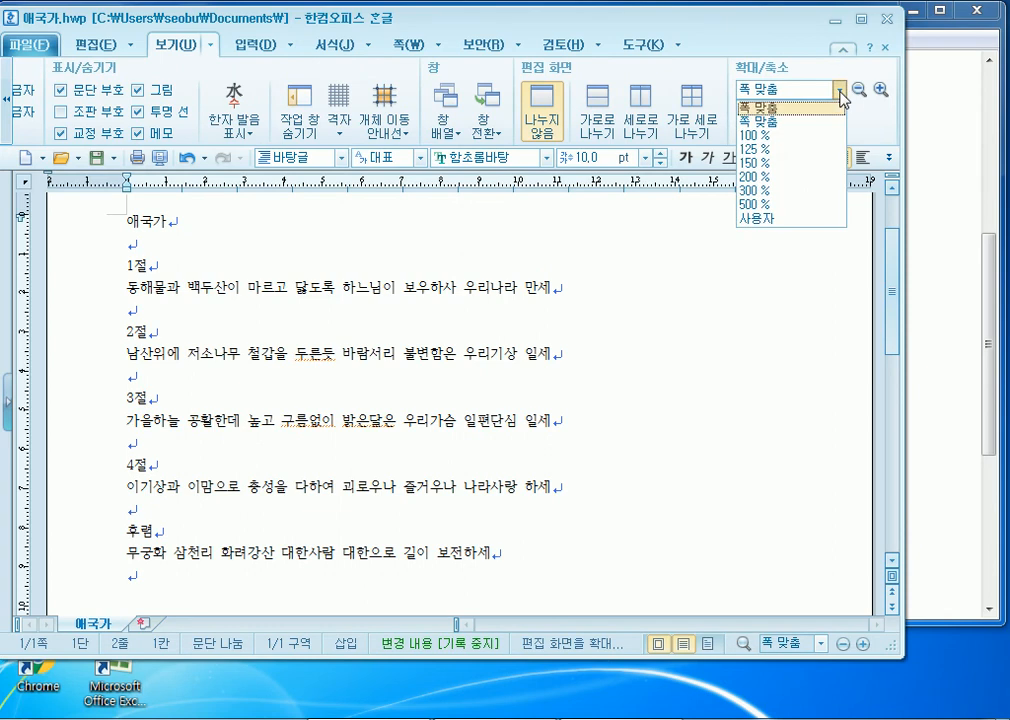
{"action": "left_click", "coordinate": [779, 122]}
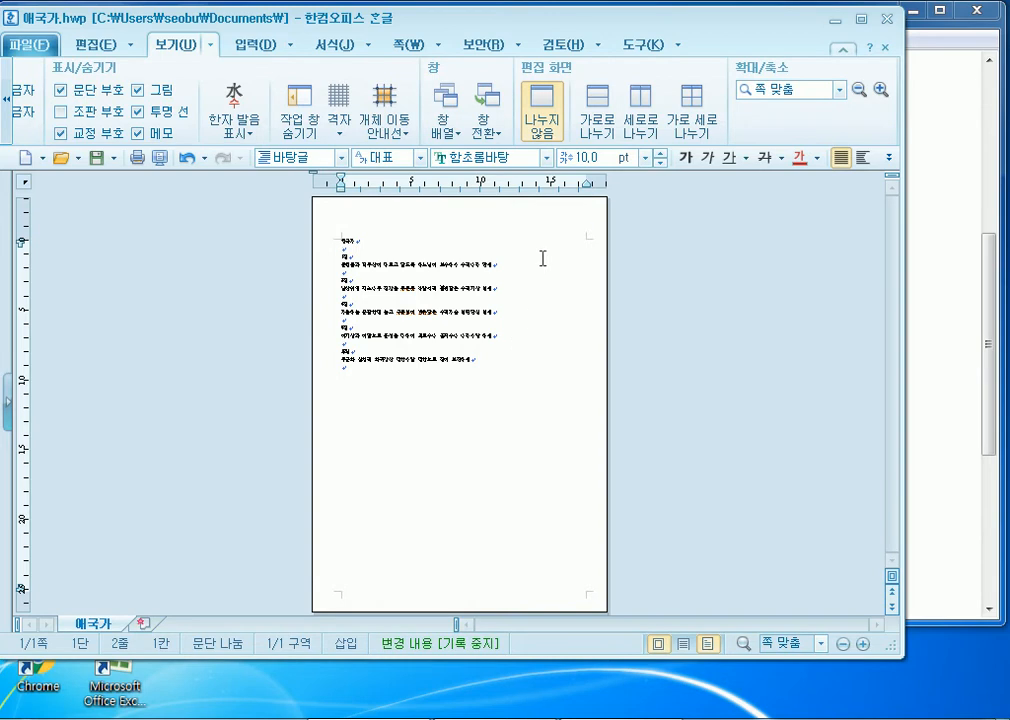
{"action": "left_click", "coordinate": [839, 90]}
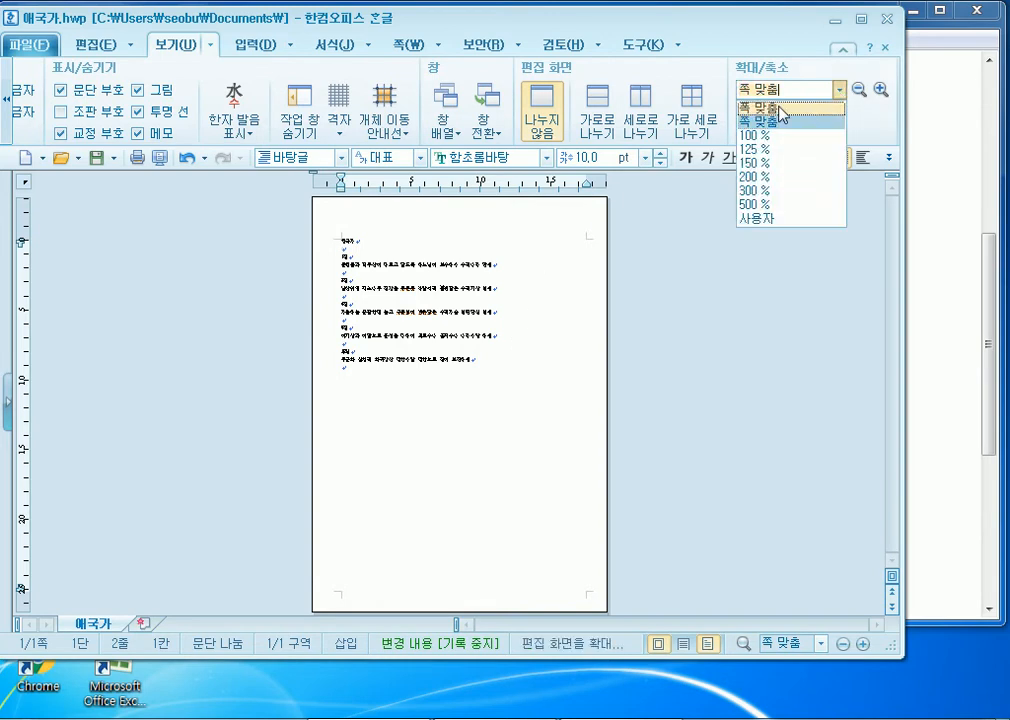
{"action": "left_click", "coordinate": [766, 120]}
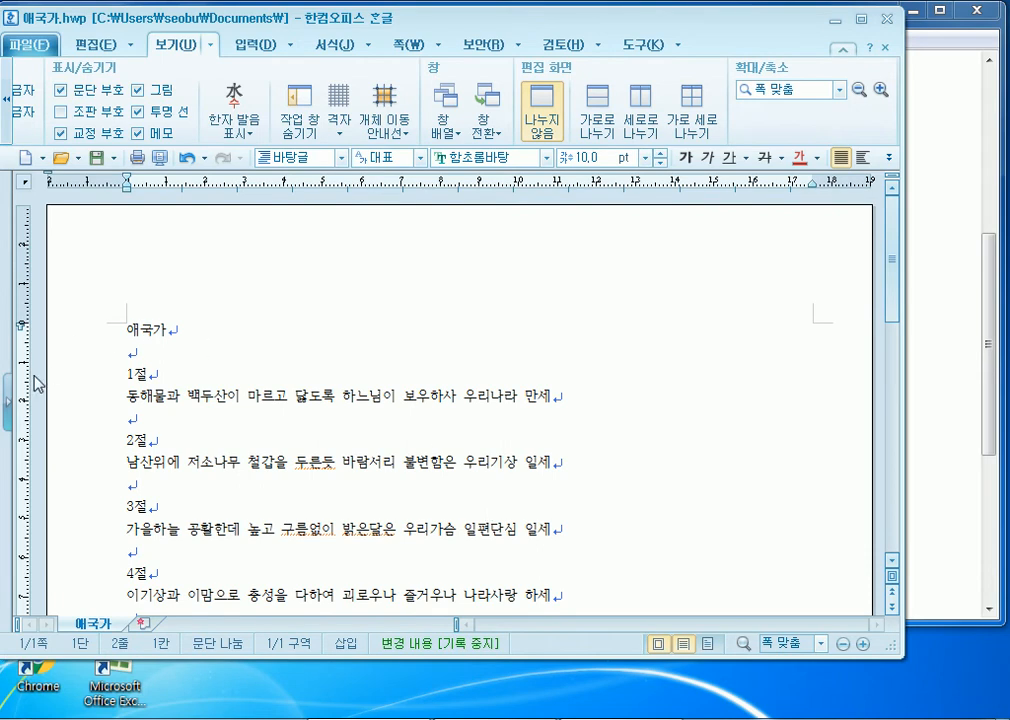
{"action": "left_click", "coordinate": [860, 18]}
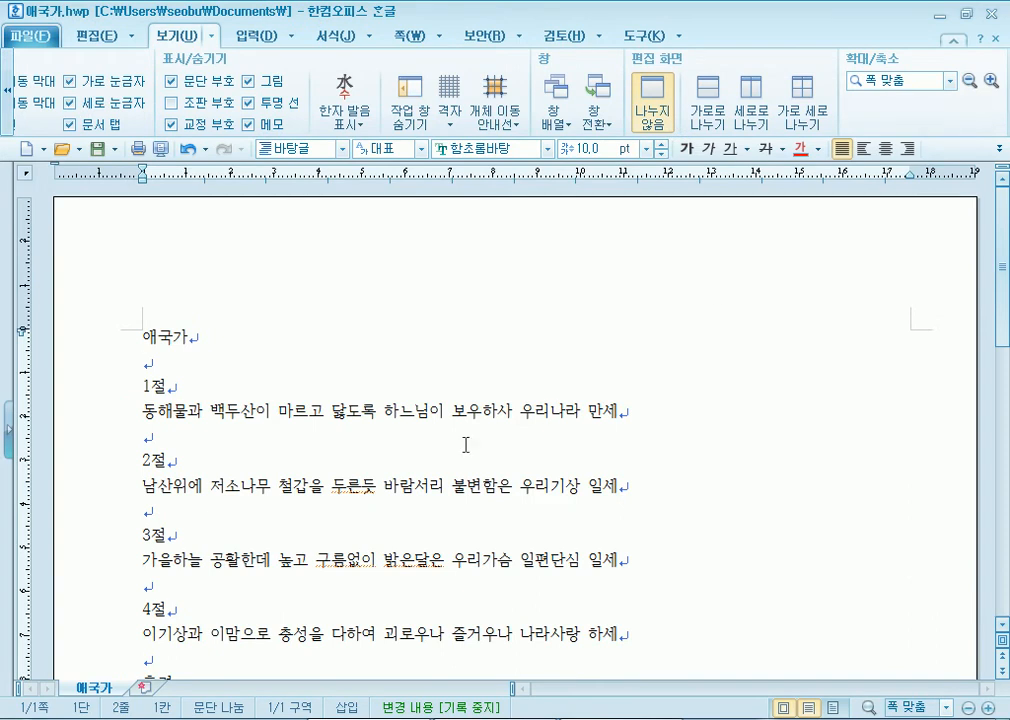
- Try 125%, 100% and 150% zoom, then settle on 폭 맞춤
{"action": "left_click", "coordinate": [951, 80]}
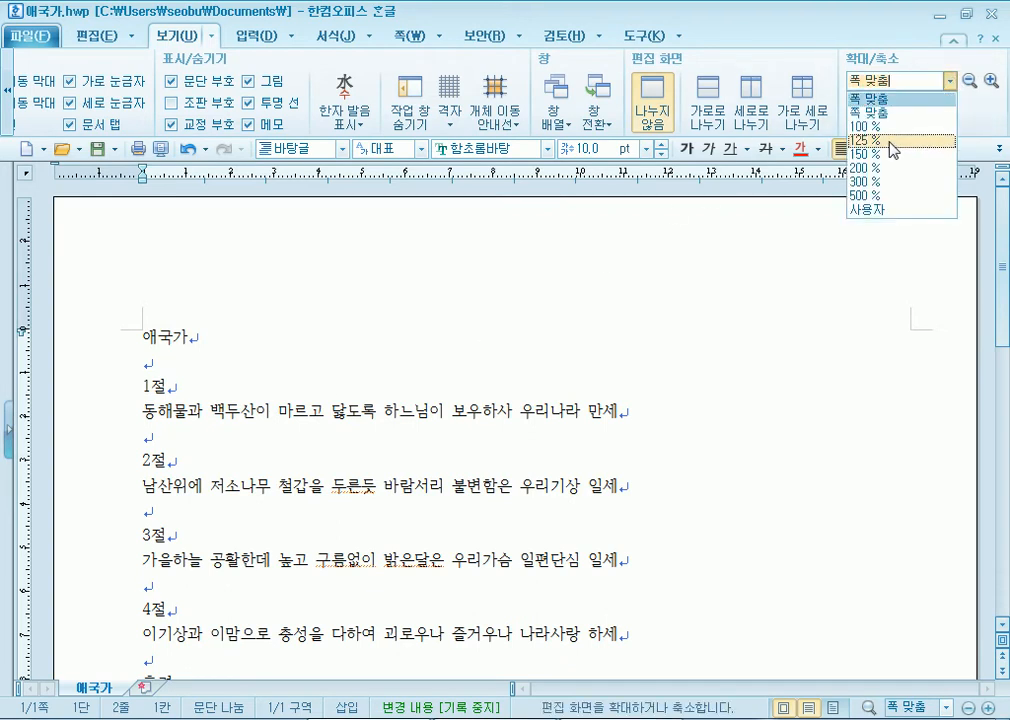
{"action": "left_click", "coordinate": [891, 143]}
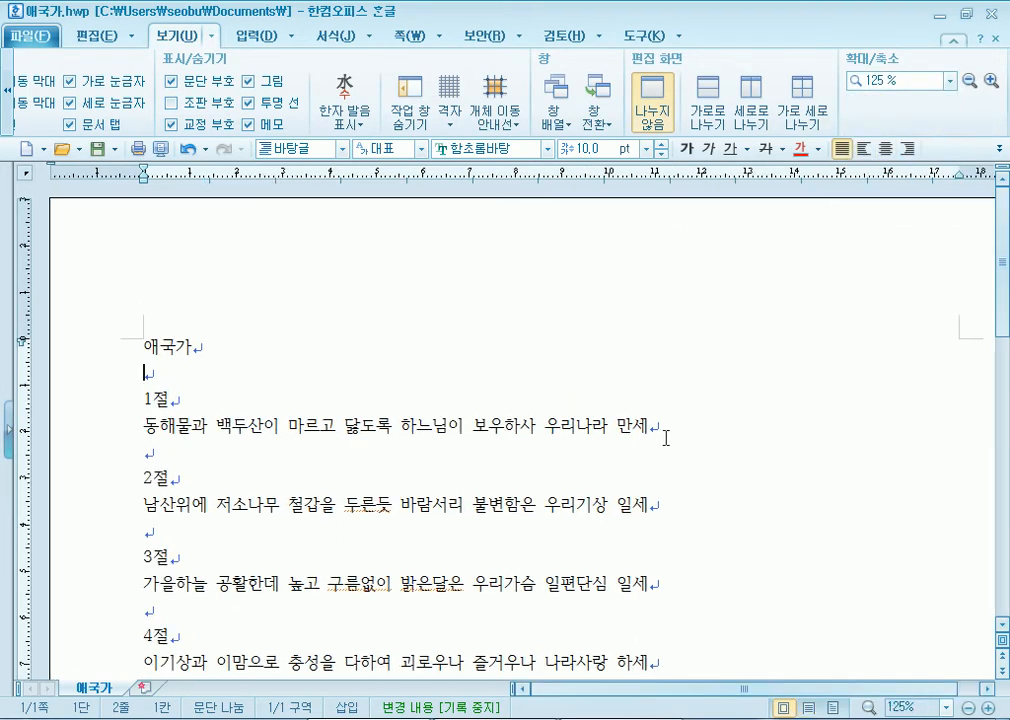
{"action": "left_click", "coordinate": [951, 80]}
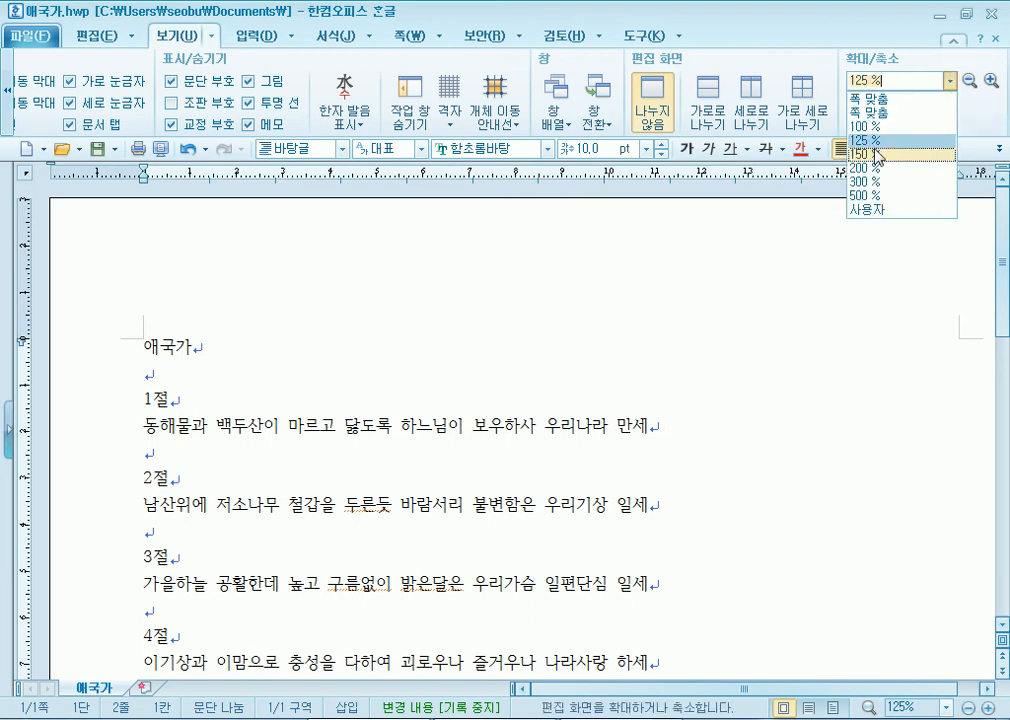
{"action": "left_click", "coordinate": [870, 127]}
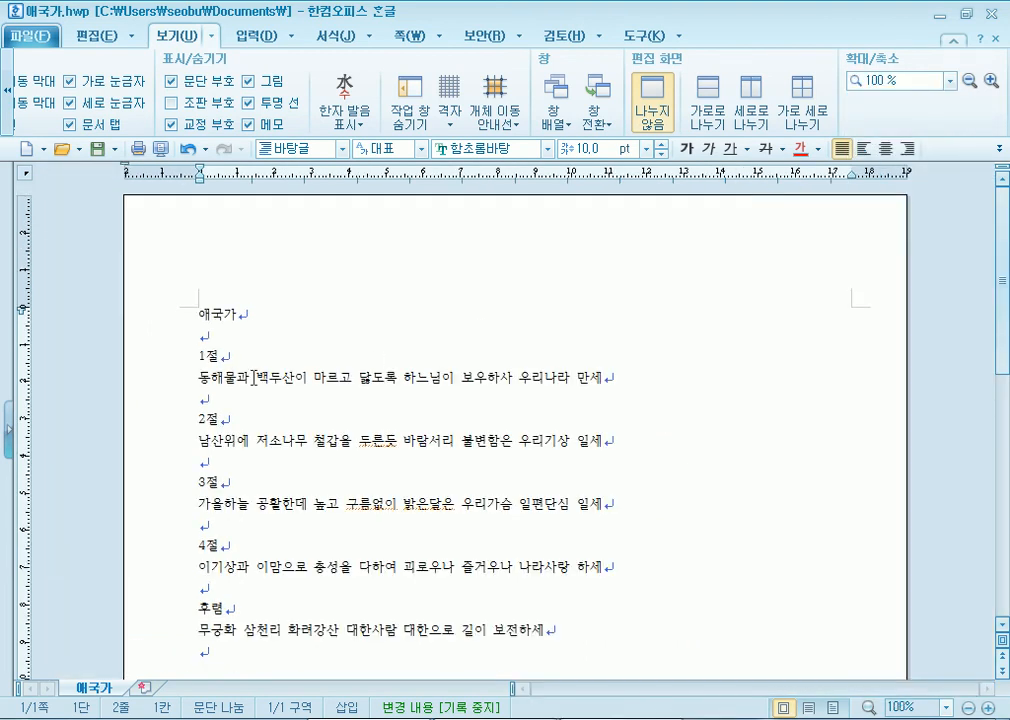
{"action": "left_click", "coordinate": [951, 80]}
{"action": "left_click", "coordinate": [888, 149]}
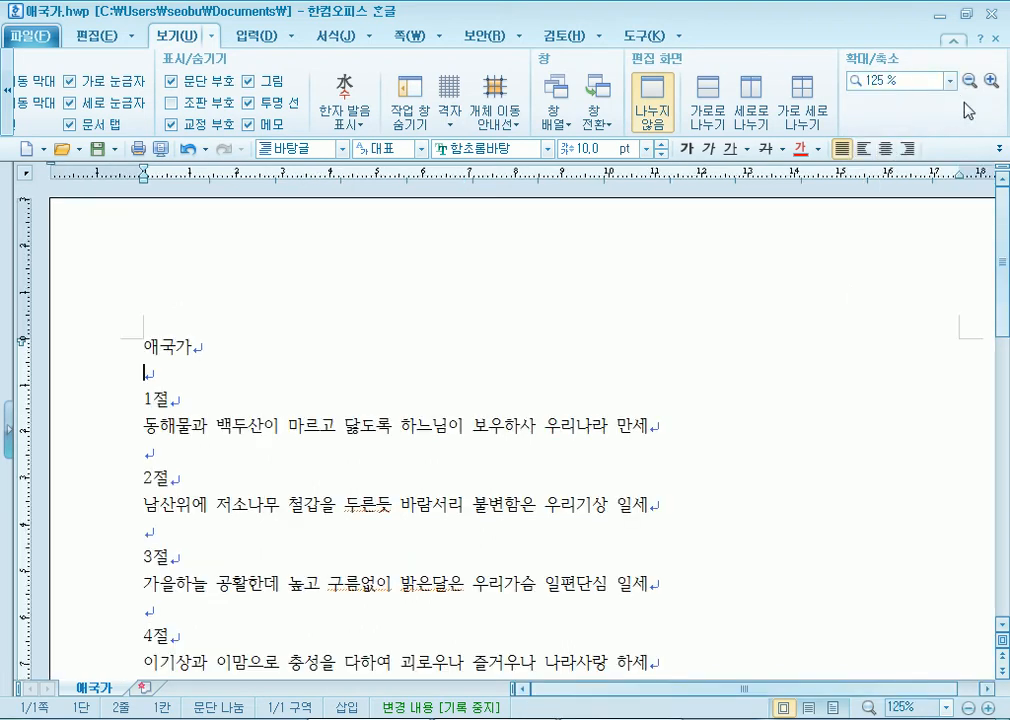
{"action": "left_click", "coordinate": [951, 80]}
{"action": "left_click", "coordinate": [880, 155]}
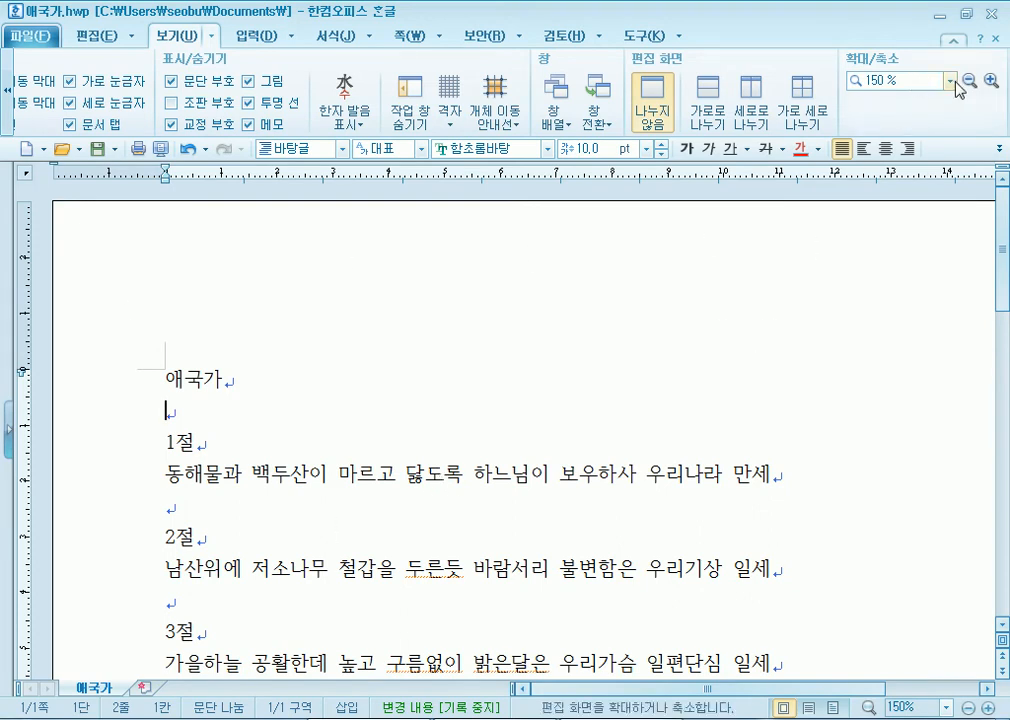
{"action": "left_click", "coordinate": [950, 81]}
{"action": "left_click", "coordinate": [903, 100]}
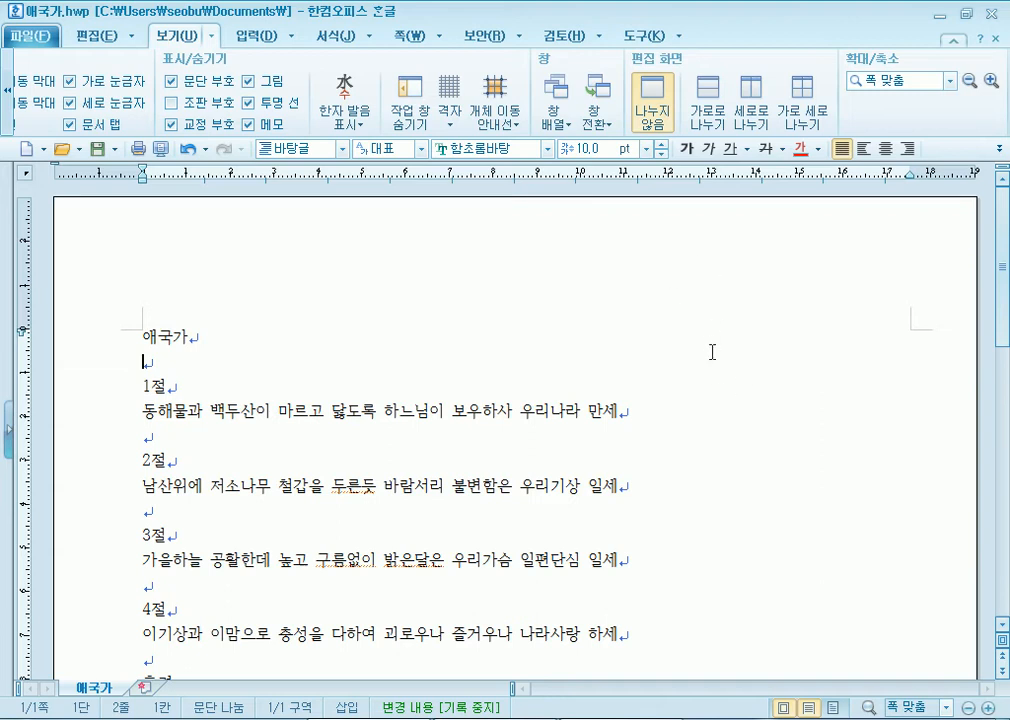
{"action": "left_click", "coordinate": [950, 81]}
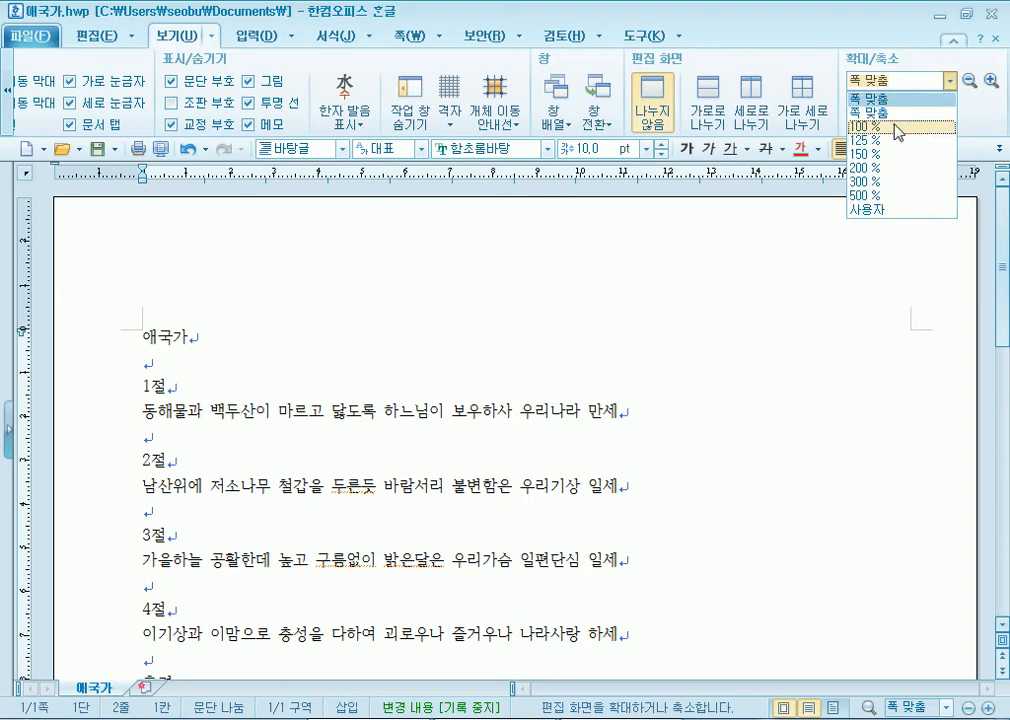
{"action": "left_click", "coordinate": [374, 323]}
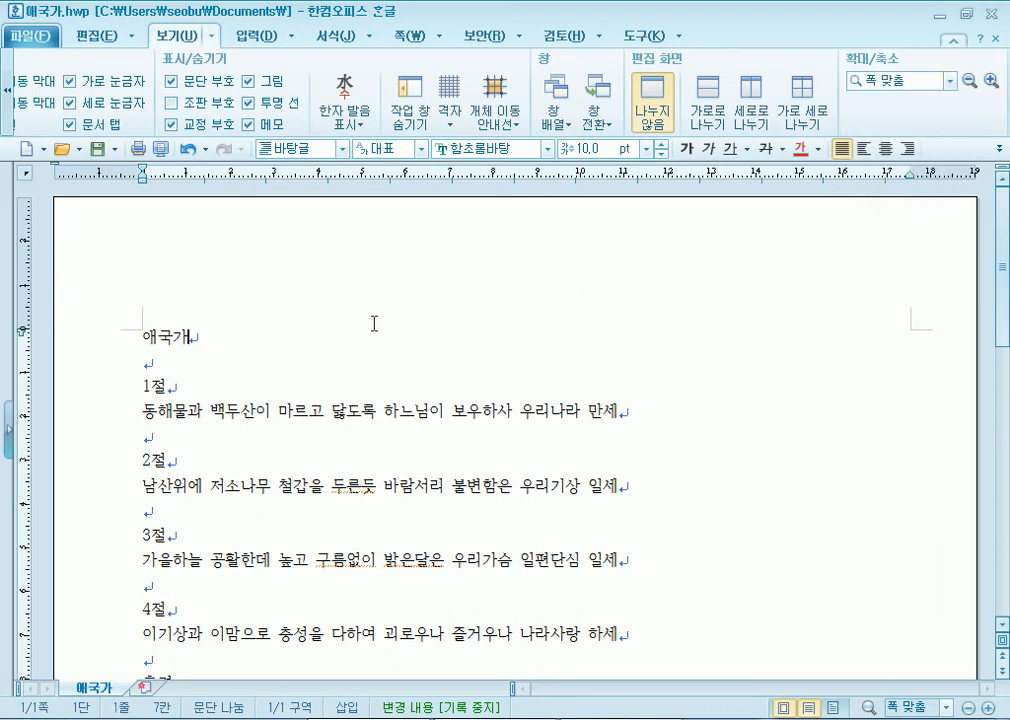
{"action": "scroll", "coordinate": [370, 336], "scroll_direction": "up", "scroll_amount": 3}
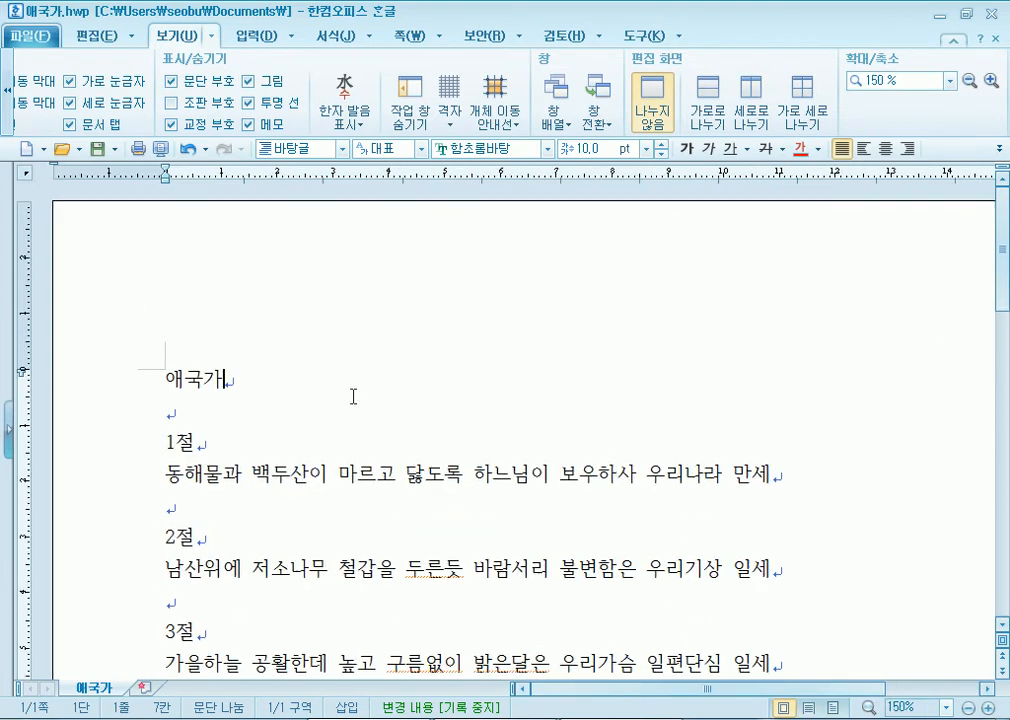
{"action": "scroll", "coordinate": [353, 397], "scroll_direction": "up", "scroll_amount": 5}
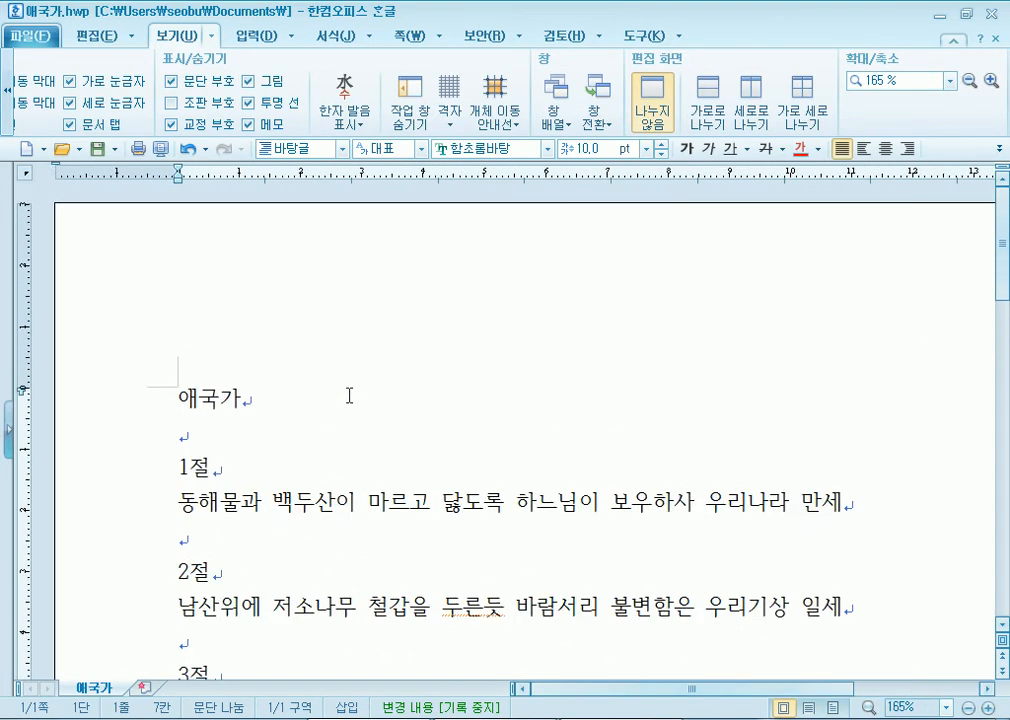
{"action": "scroll", "coordinate": [344, 395], "scroll_direction": "down", "scroll_amount": 10}
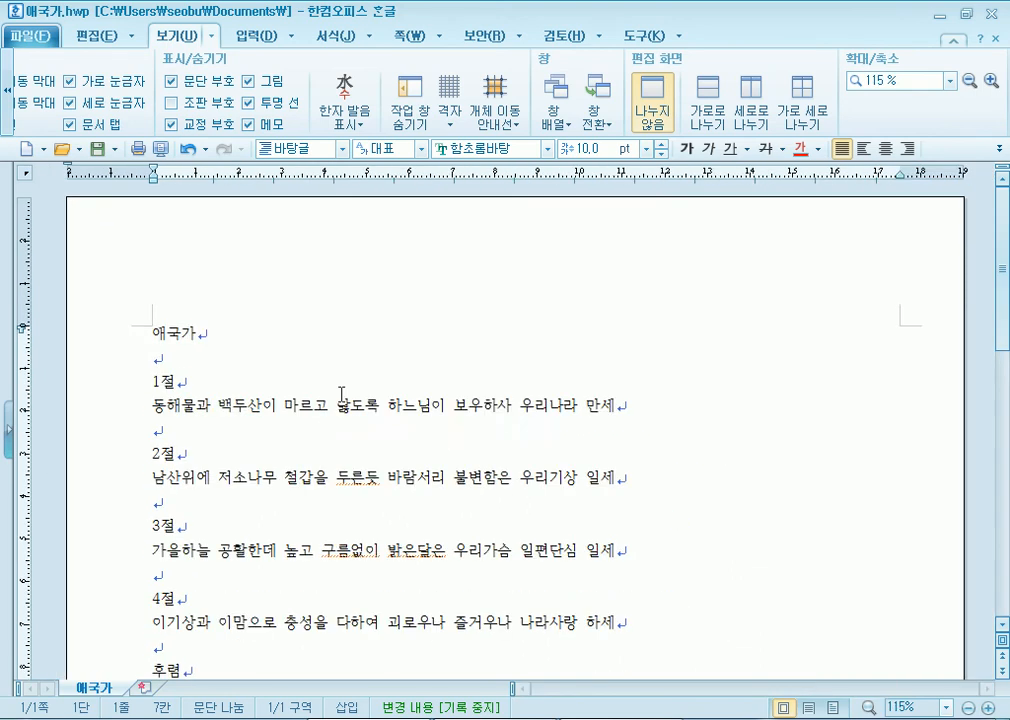
{"action": "scroll", "coordinate": [340, 400], "scroll_direction": "down", "scroll_amount": 5}
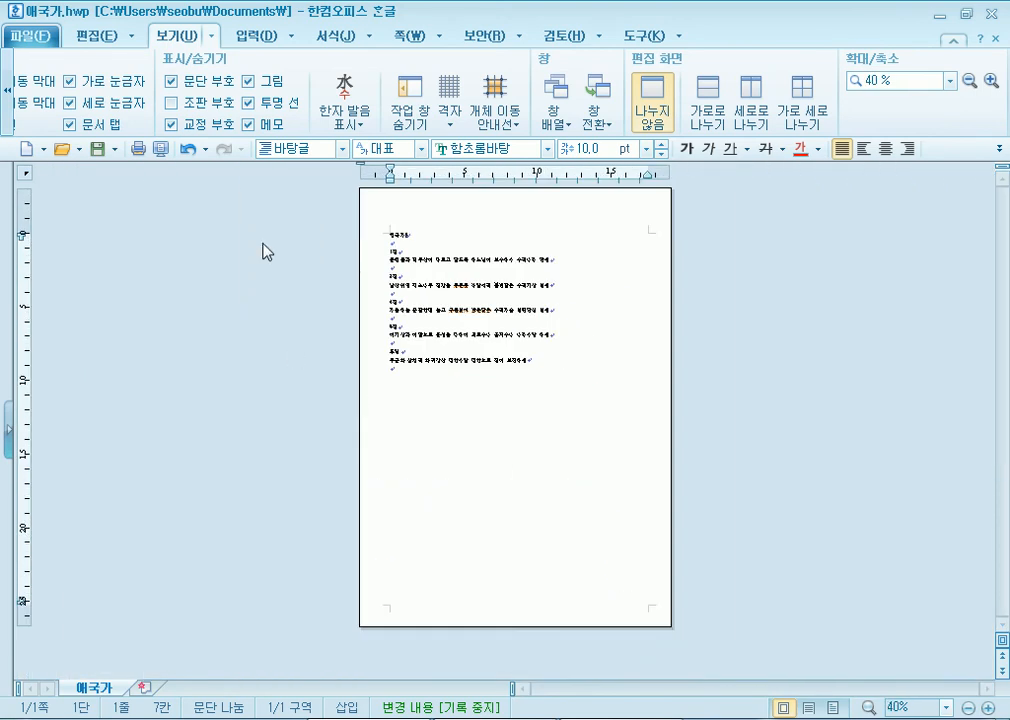
{"action": "scroll", "coordinate": [266, 250], "scroll_direction": "up", "scroll_amount": 1}
{"action": "scroll", "coordinate": [262, 243], "scroll_direction": "up", "scroll_amount": 5}
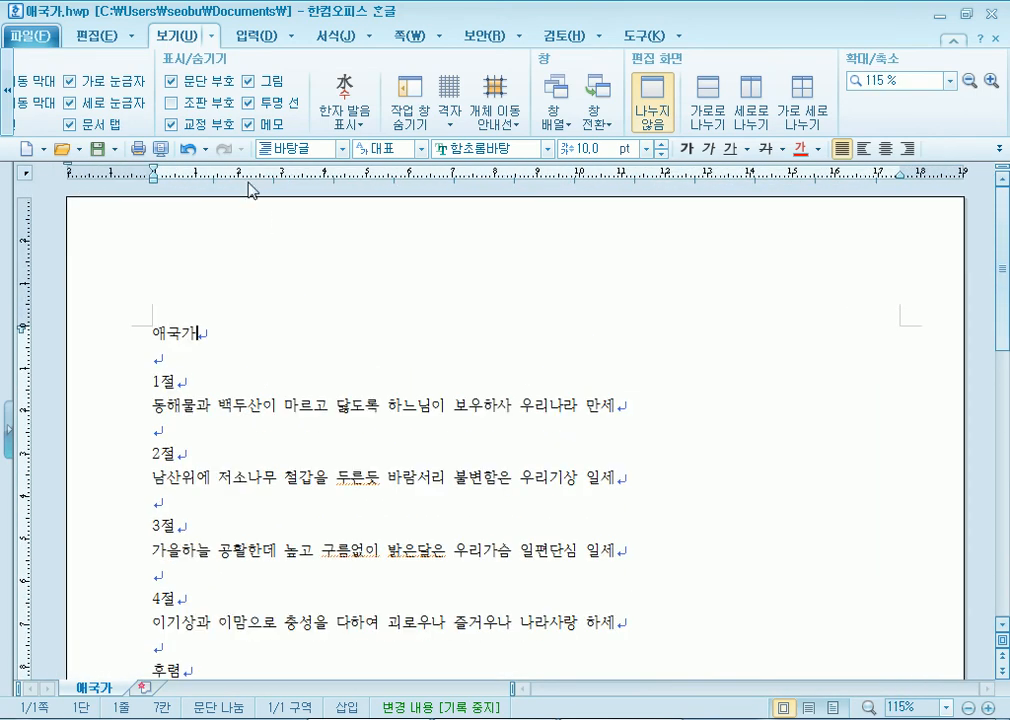
{"action": "scroll", "coordinate": [206, 275], "scroll_direction": "up", "scroll_amount": 2}
{"action": "scroll", "coordinate": [400, 397], "scroll_direction": "down", "scroll_amount": 2}
{"action": "scroll", "coordinate": [400, 397], "scroll_direction": "up", "scroll_amount": 2}
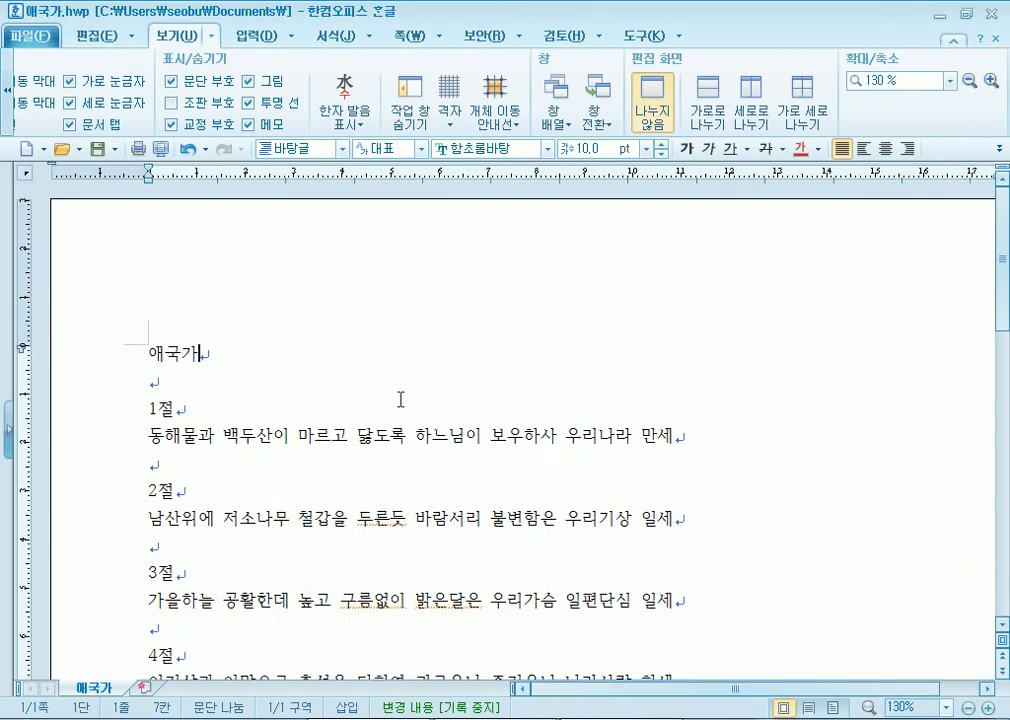
{"action": "scroll", "coordinate": [400, 397], "scroll_direction": "down", "scroll_amount": 2}
{"action": "scroll", "coordinate": [405, 390], "scroll_direction": "up", "scroll_amount": 4}
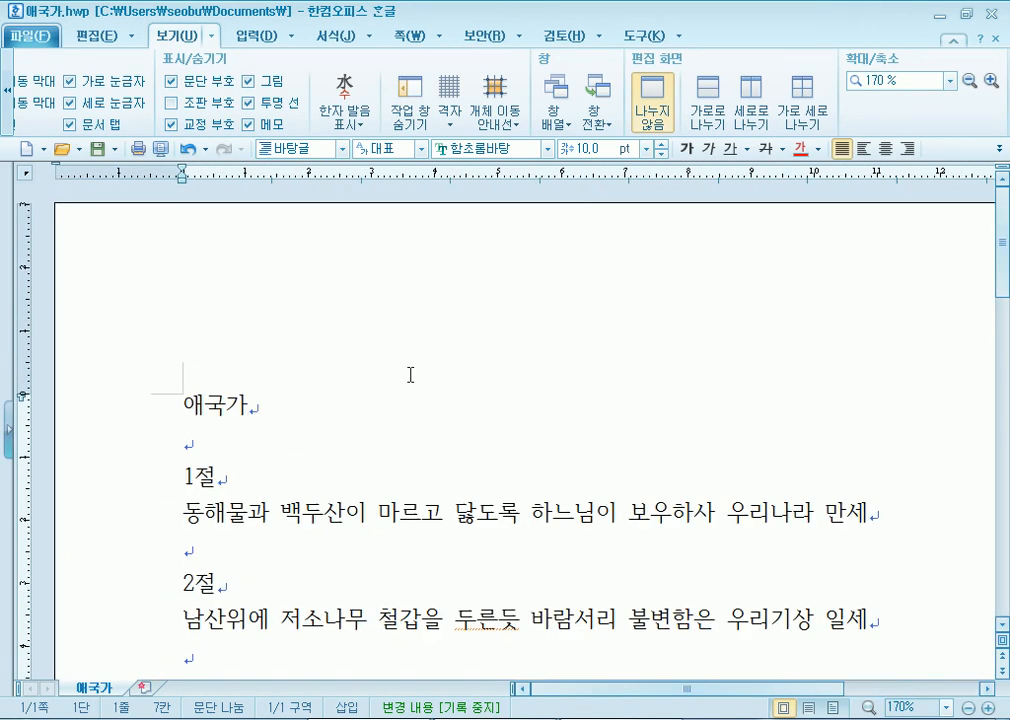
{"action": "key", "text": "ctrl"}
{"action": "key", "text": "ctrl"}
{"action": "scroll", "coordinate": [452, 380], "scroll_direction": "up", "scroll_amount": 1}
{"action": "scroll", "coordinate": [452, 380], "scroll_direction": "down", "scroll_amount": 5}
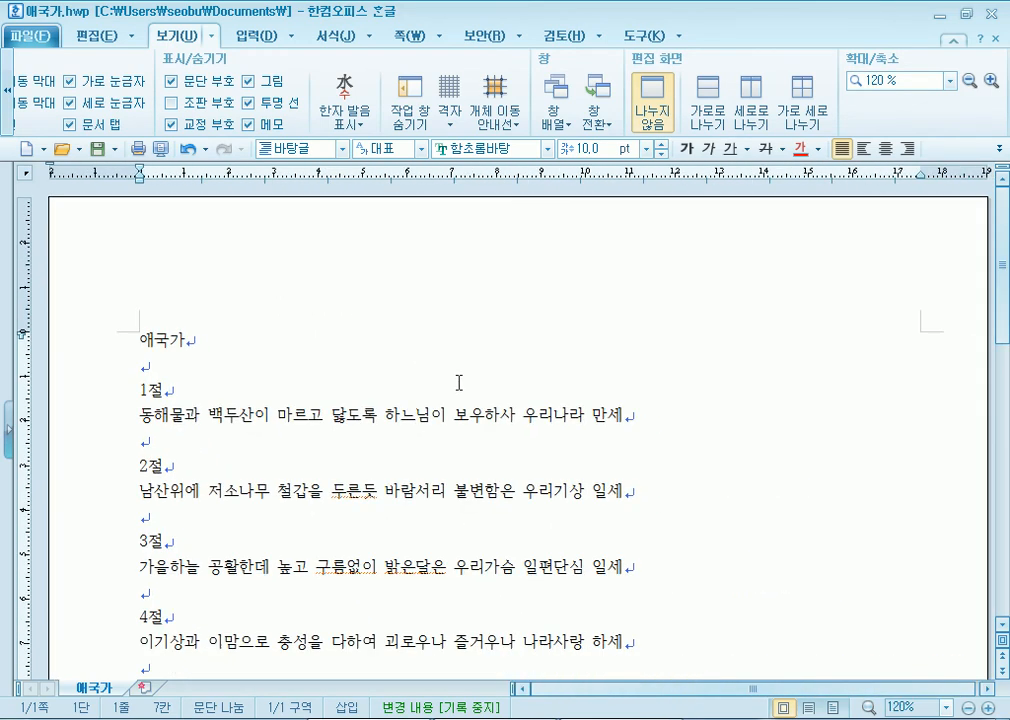
{"action": "left_click", "coordinate": [950, 80]}
{"action": "left_click", "coordinate": [900, 96]}
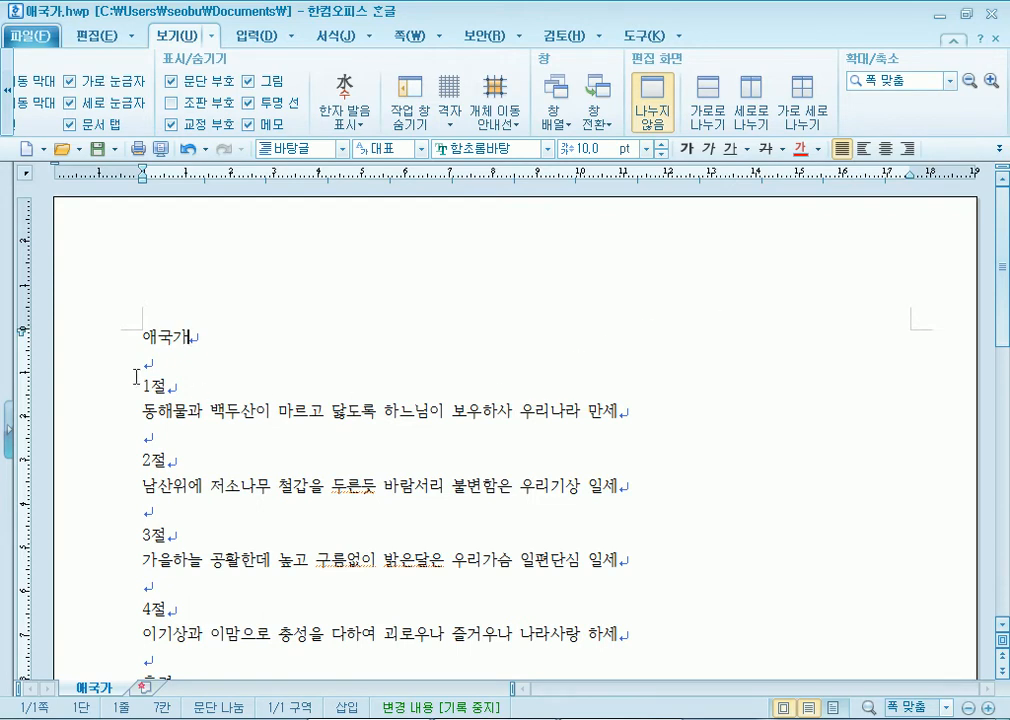
{"action": "scroll", "coordinate": [123, 360], "scroll_direction": "down", "scroll_amount": 3}
{"action": "scroll", "coordinate": [121, 360], "scroll_direction": "down", "scroll_amount": 6}
{"action": "scroll", "coordinate": [120, 362], "scroll_direction": "down", "scroll_amount": 1}
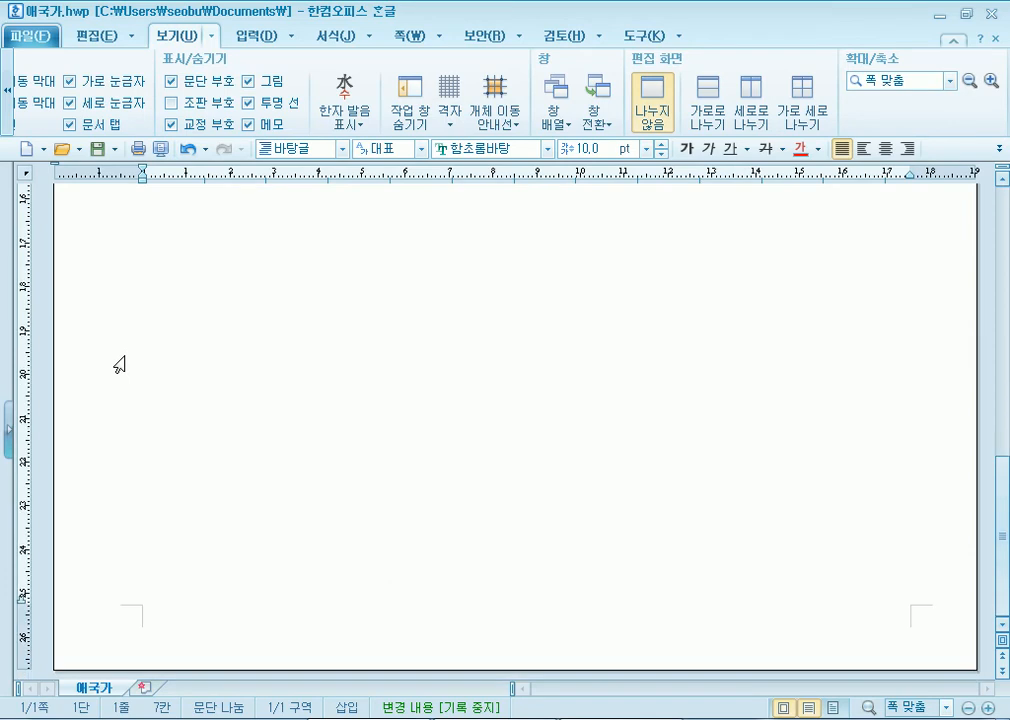
{"action": "scroll", "coordinate": [118, 362], "scroll_direction": "up", "scroll_amount": 10}
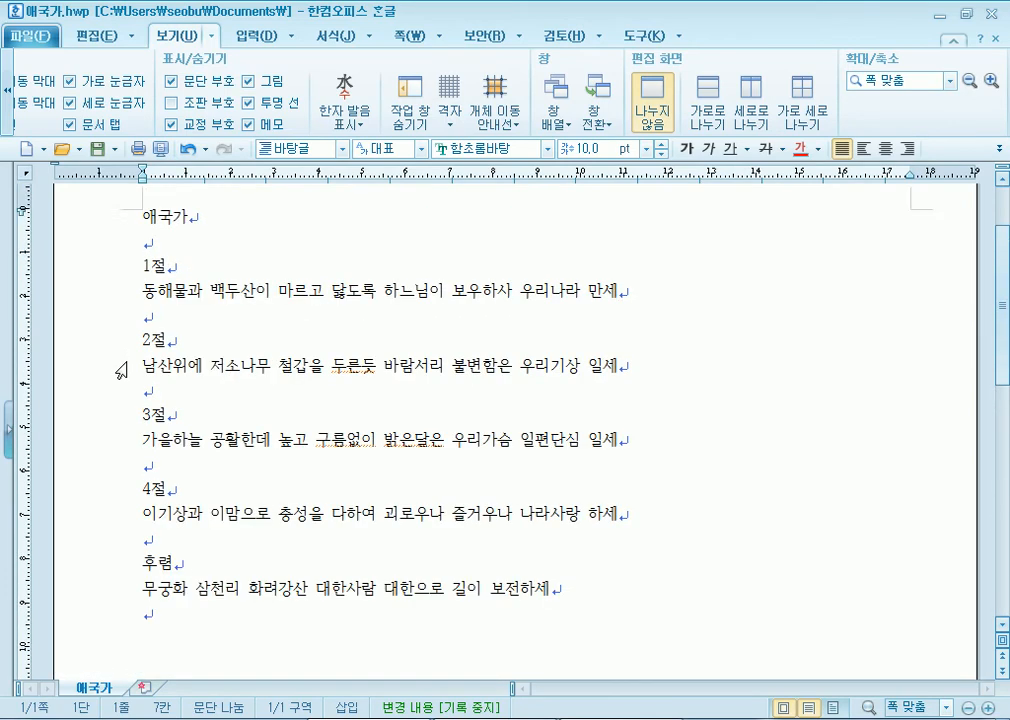
{"action": "scroll", "coordinate": [120, 368], "scroll_direction": "up", "scroll_amount": 2}
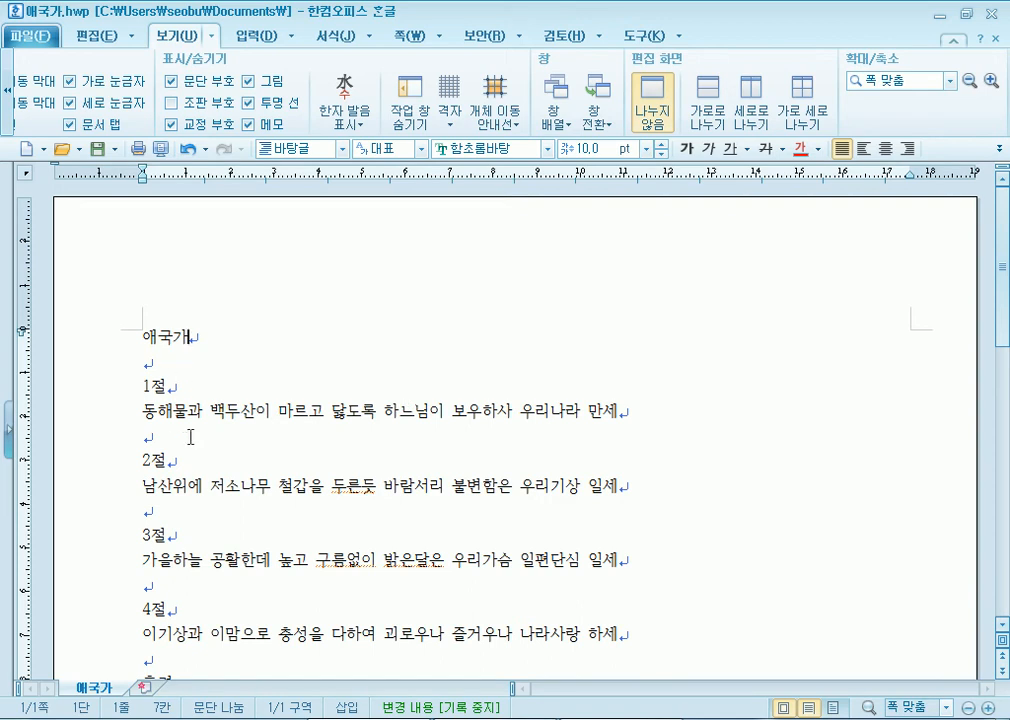
{"action": "scroll", "coordinate": [200, 437], "scroll_direction": "down", "scroll_amount": 4}
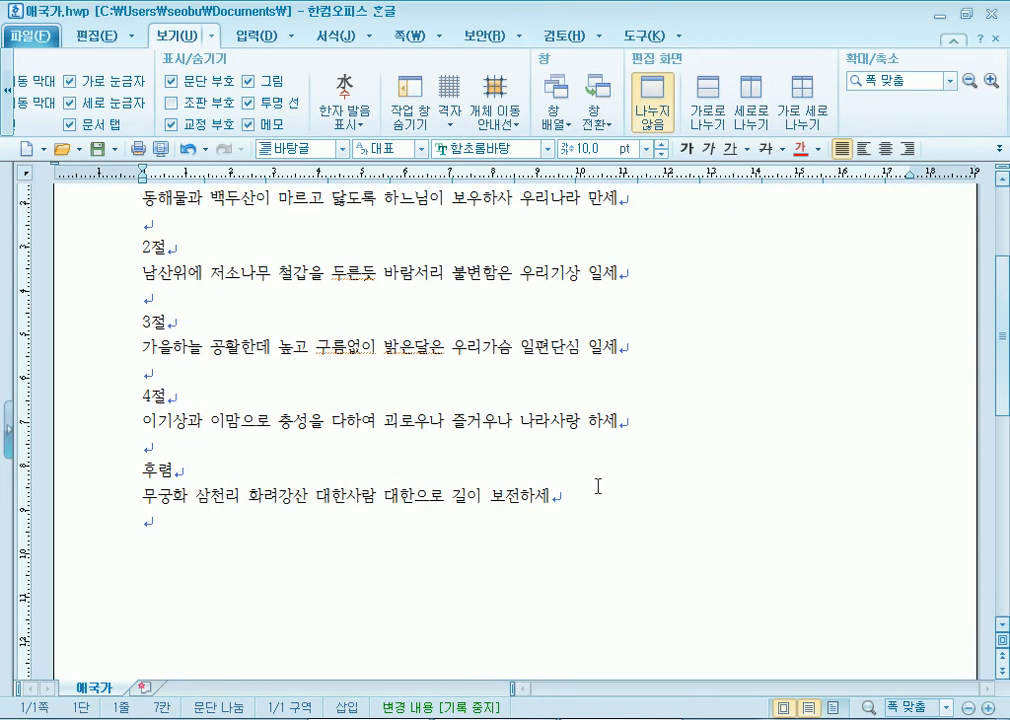
{"action": "scroll", "coordinate": [635, 549], "scroll_direction": "down", "scroll_amount": 12}
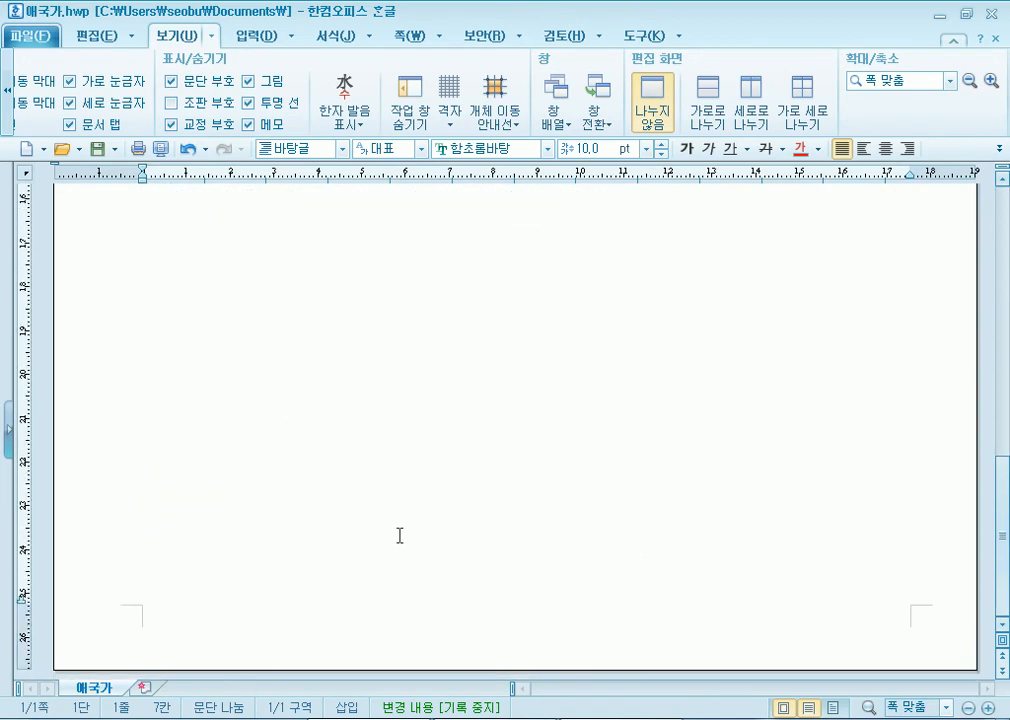
{"action": "scroll", "coordinate": [351, 528], "scroll_direction": "up", "scroll_amount": 7}
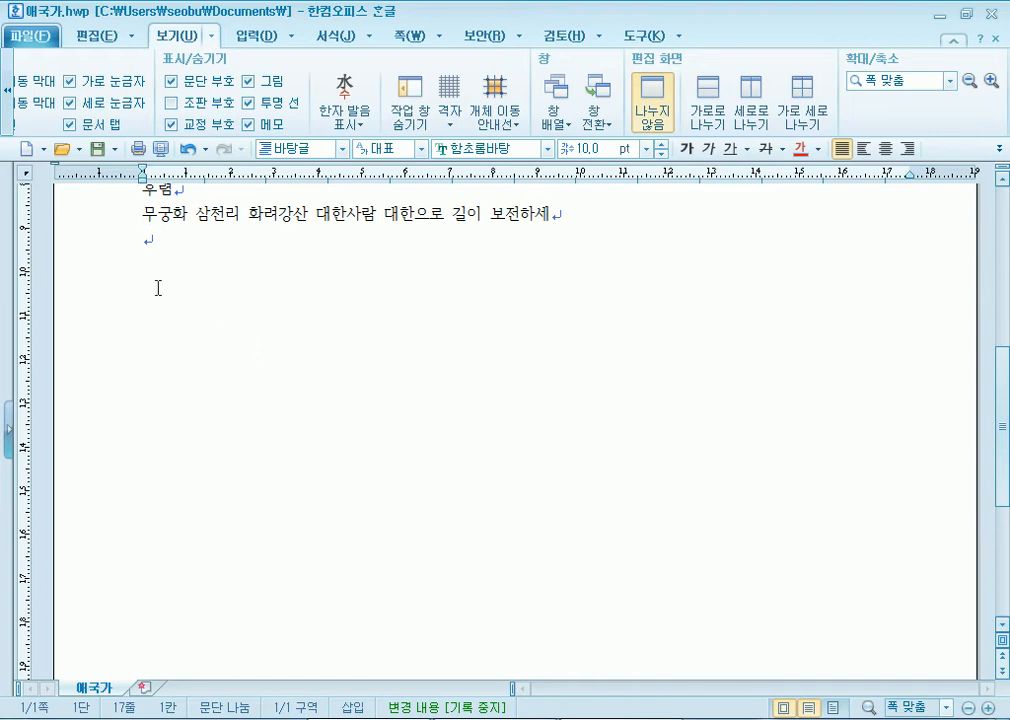
- From 바탕쪽 on the 쪽 tab, create a master page applying to 양 쪽
{"action": "left_click", "coordinate": [392, 40]}
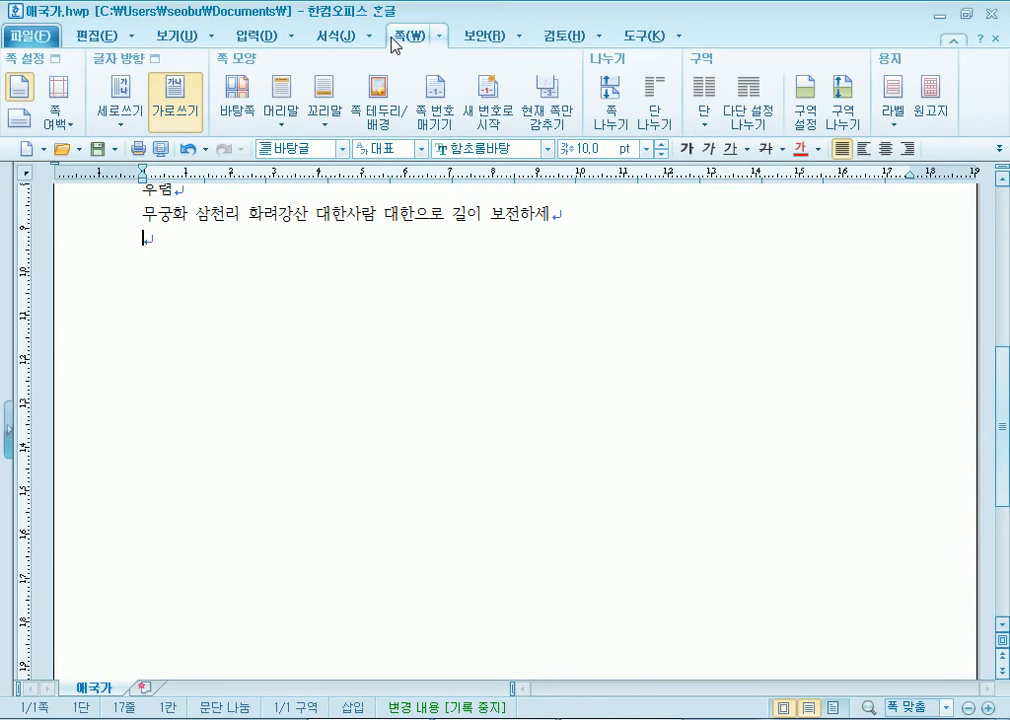
{"action": "left_click", "coordinate": [327, 38]}
{"action": "left_click", "coordinate": [409, 46]}
{"action": "left_click", "coordinate": [238, 108]}
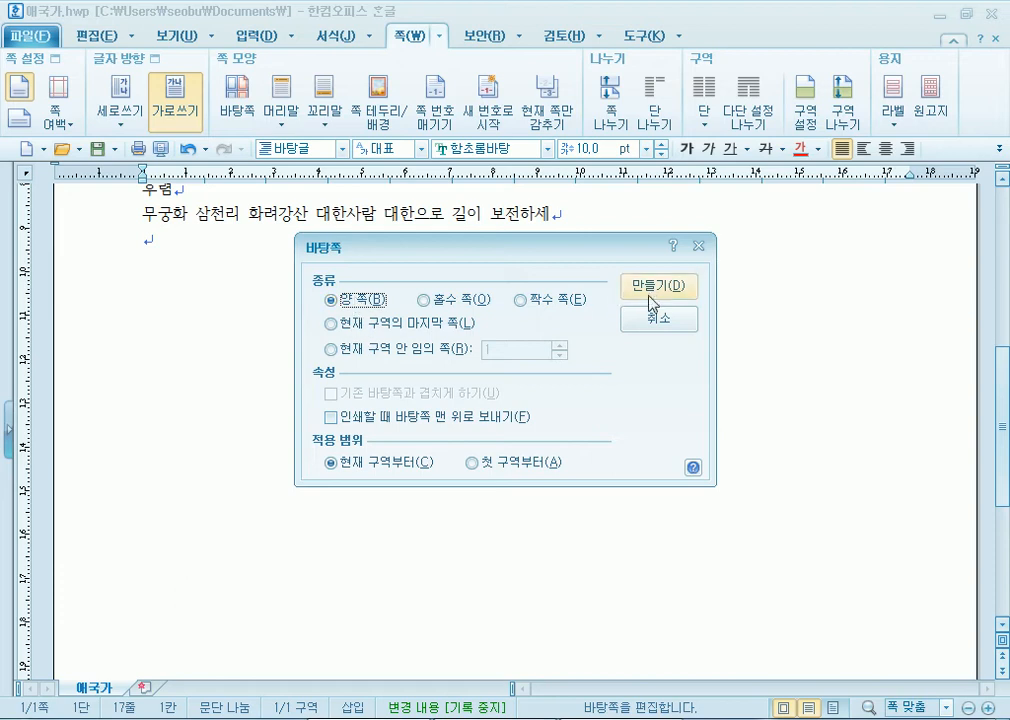
{"action": "left_click", "coordinate": [653, 287]}
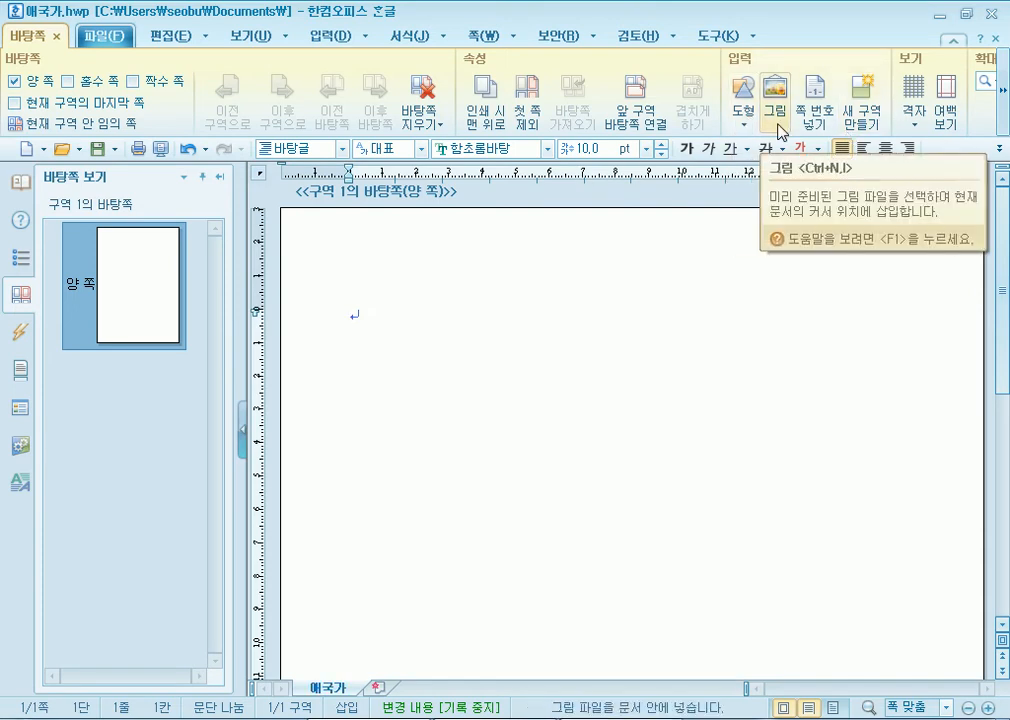
{"action": "left_click", "coordinate": [1002, 100]}
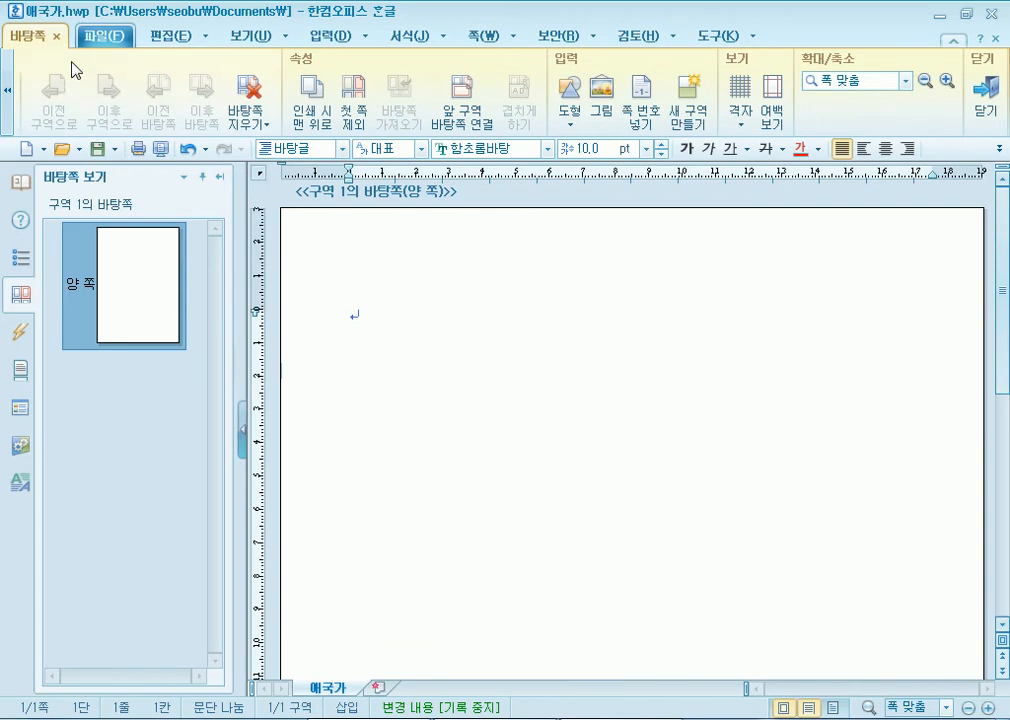
{"action": "left_click", "coordinate": [171, 38]}
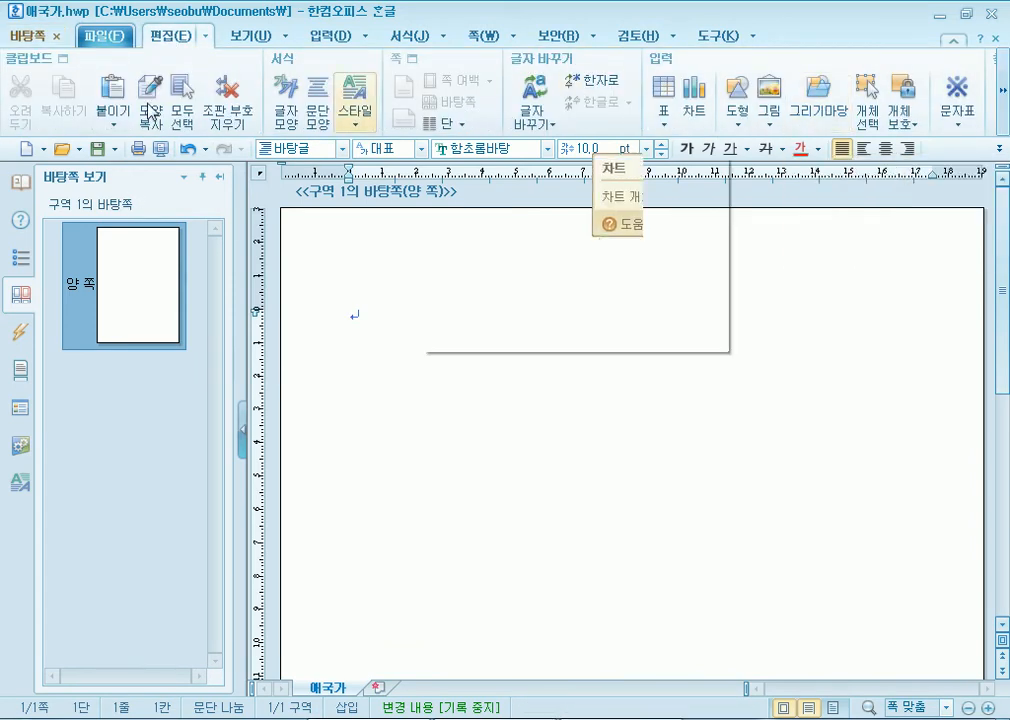
{"action": "left_click", "coordinate": [20, 36]}
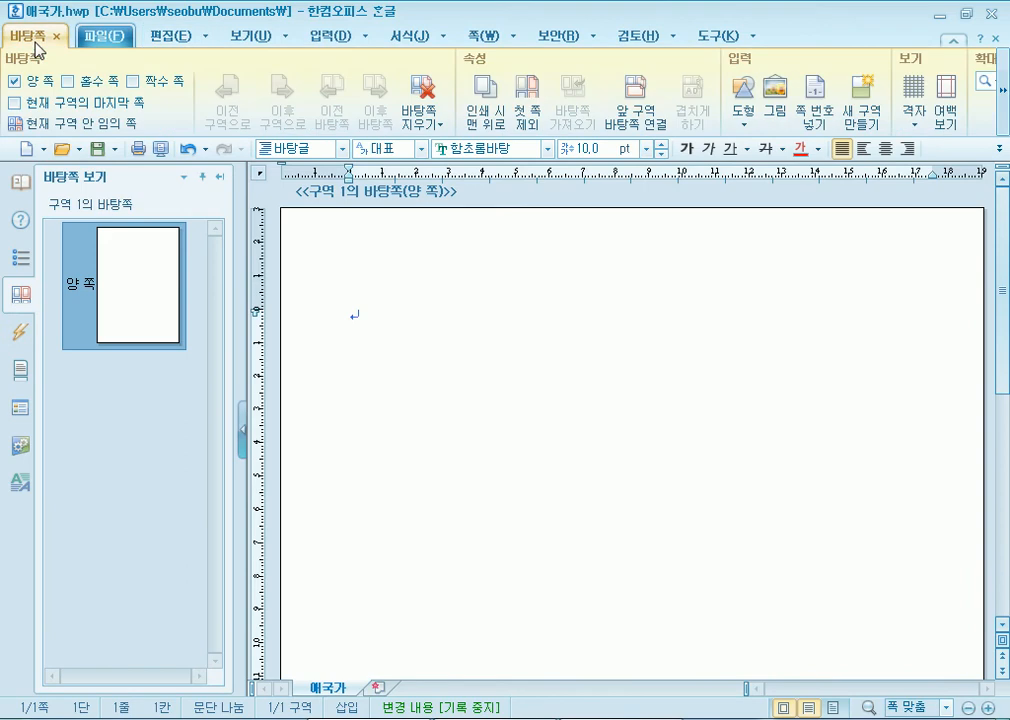
{"action": "left_click", "coordinate": [743, 118]}
{"action": "left_click", "coordinate": [778, 105]}
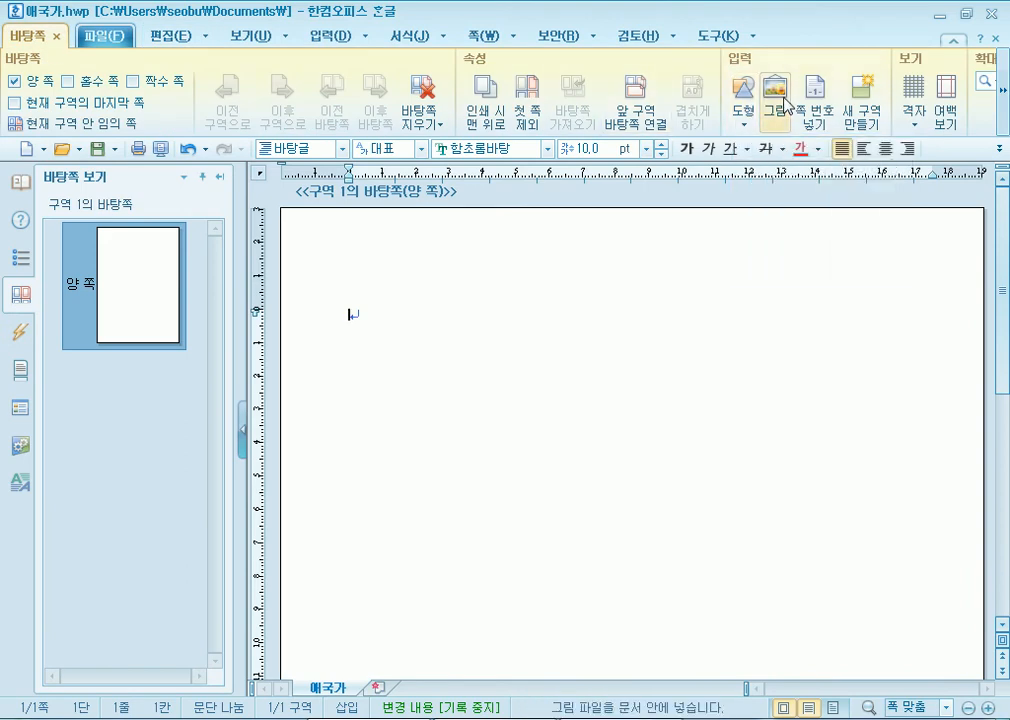
{"action": "left_click", "coordinate": [778, 105]}
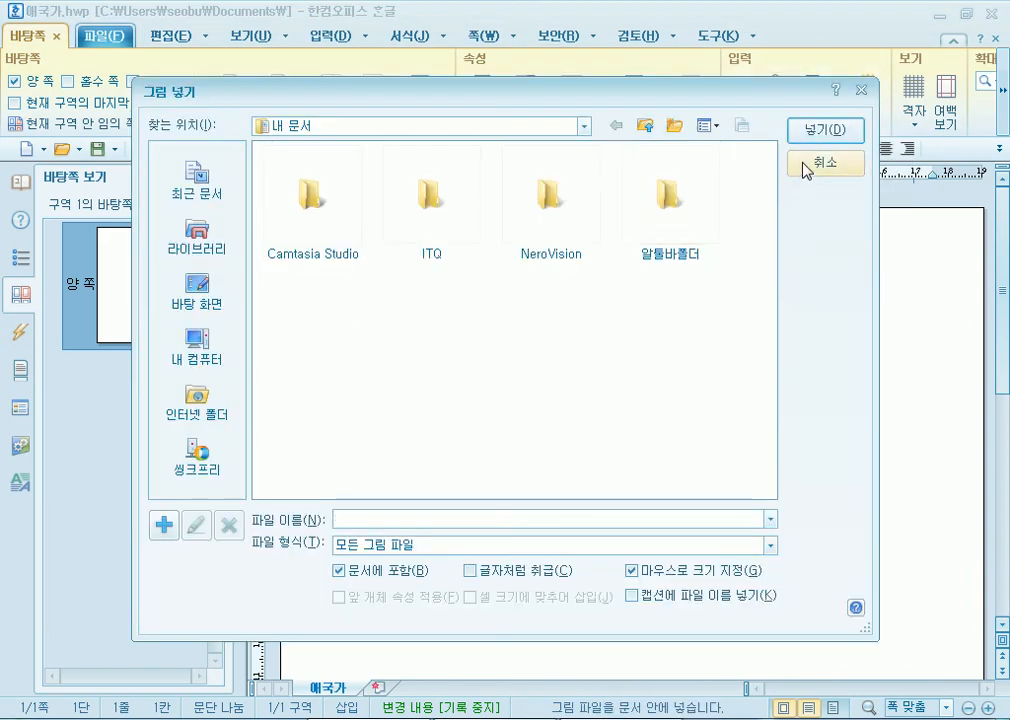
{"action": "left_click", "coordinate": [805, 165]}
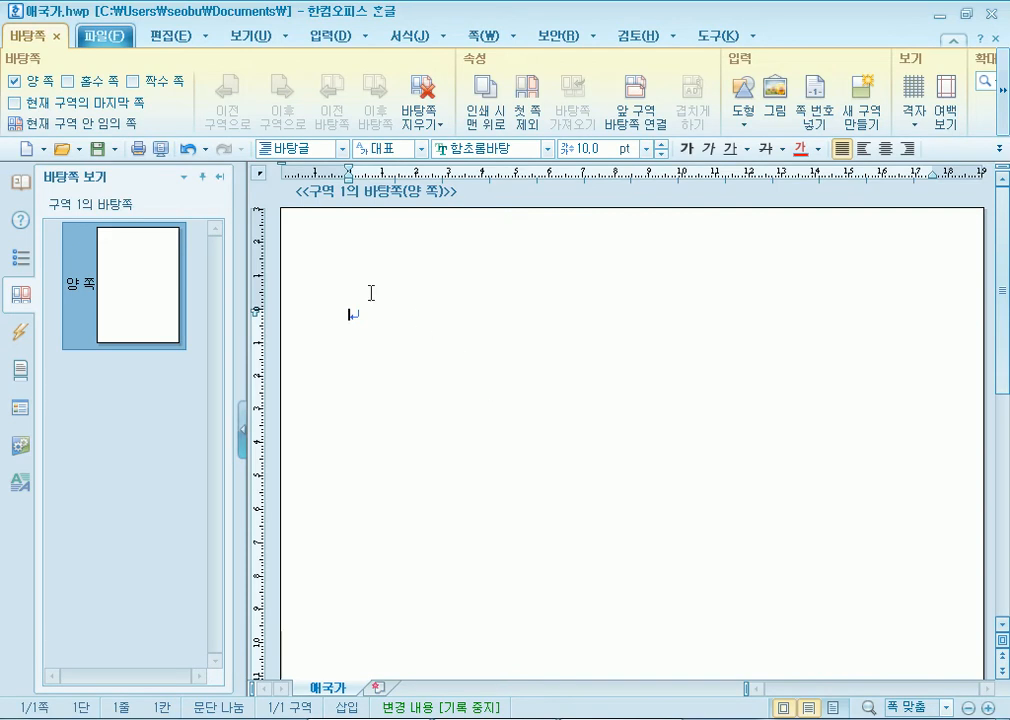
{"action": "left_click", "coordinate": [150, 36]}
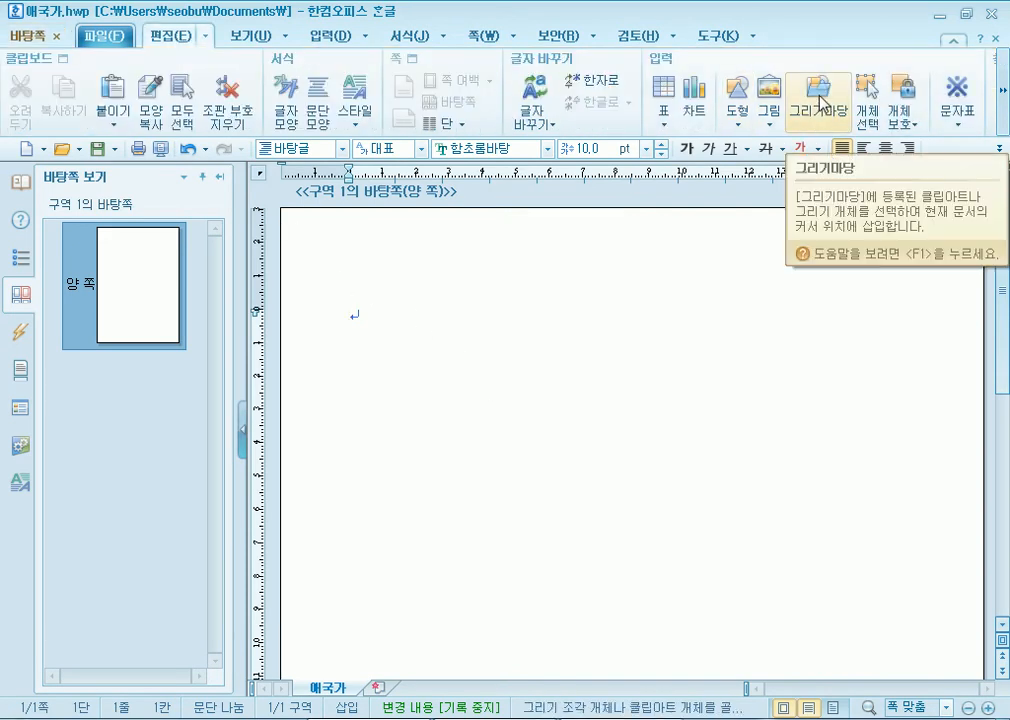
{"action": "left_click", "coordinate": [322, 37]}
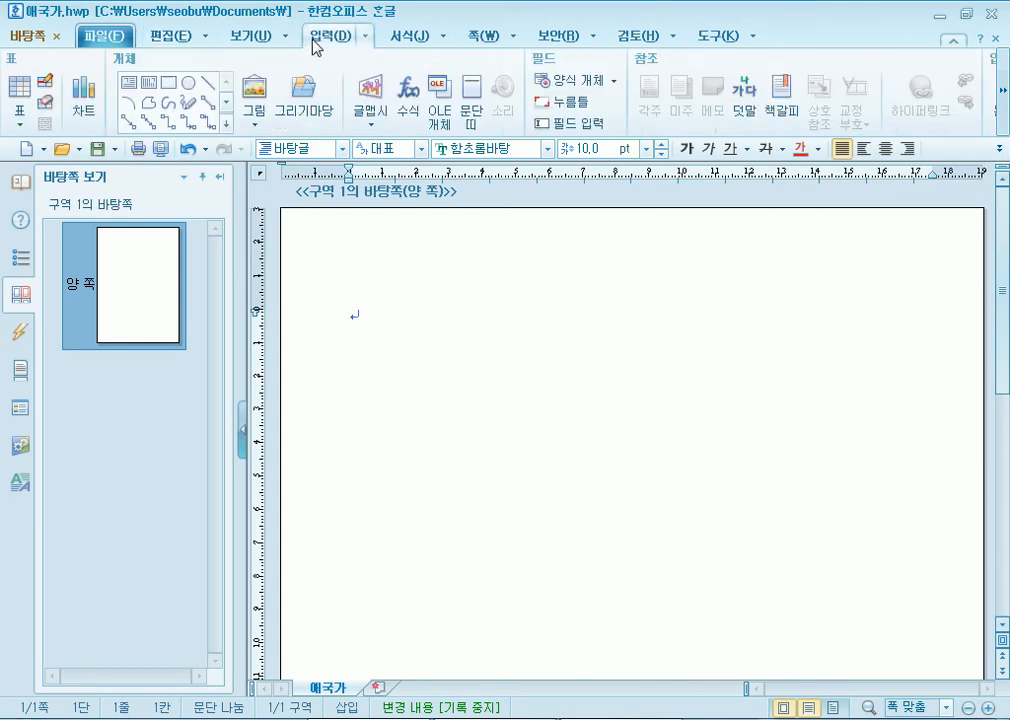
{"action": "left_click", "coordinate": [310, 108]}
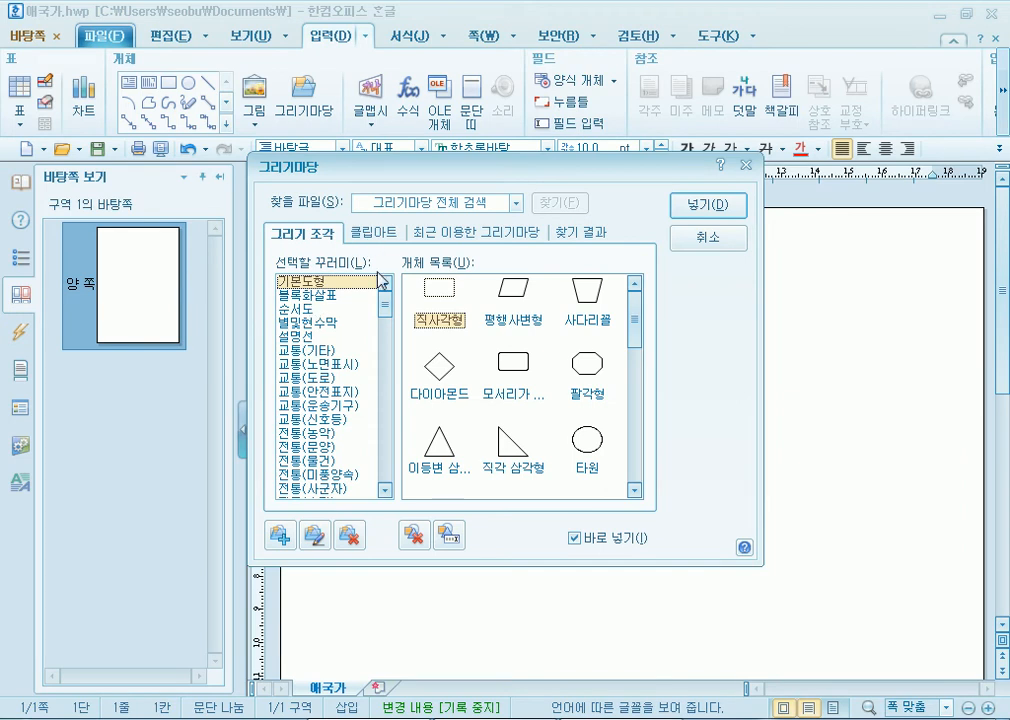
{"action": "left_click", "coordinate": [372, 233]}
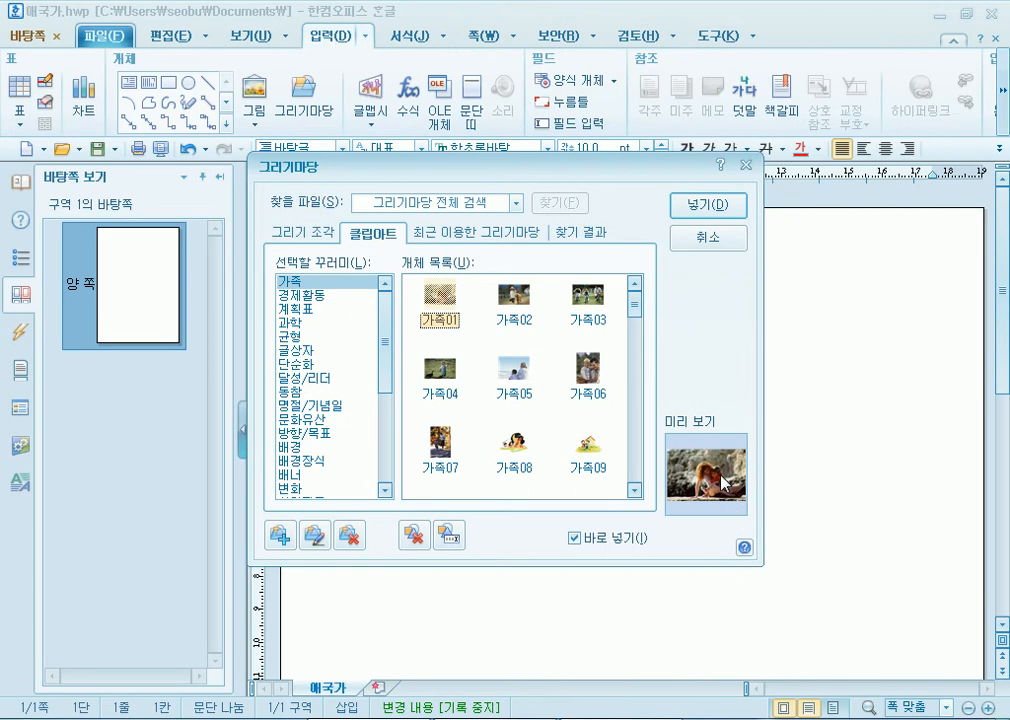
{"action": "left_click", "coordinate": [714, 208]}
{"action": "left_click_drag", "start_coordinate": [389, 311], "coordinate": [764, 545]}
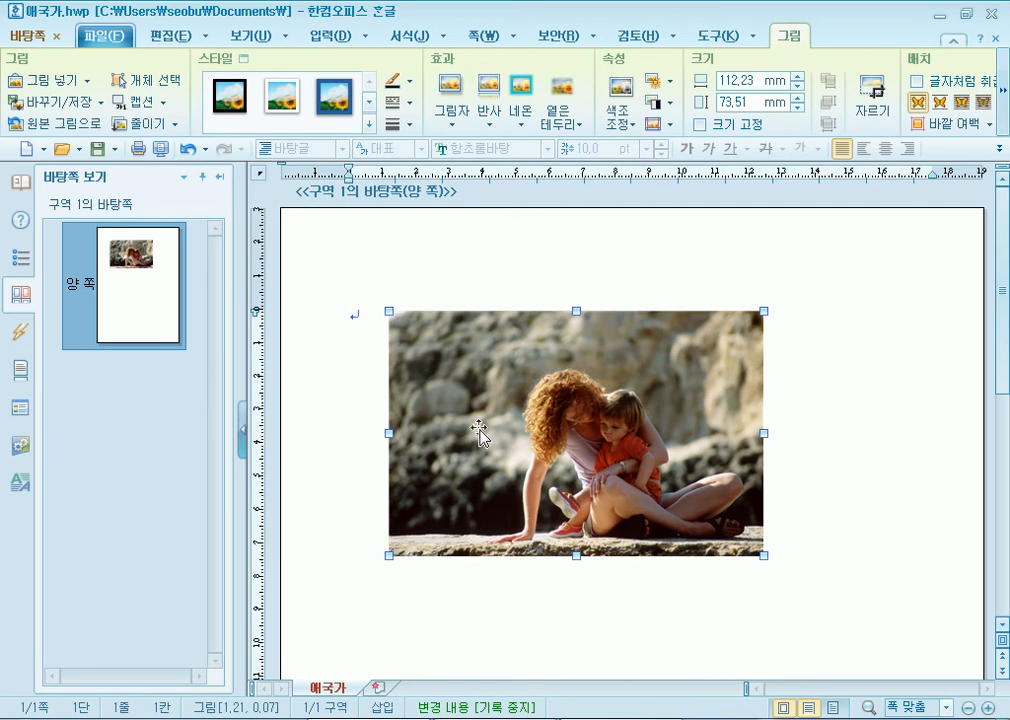
{"action": "left_click_drag", "start_coordinate": [499, 434], "coordinate": [609, 465]}
{"action": "key", "text": "Delete"}
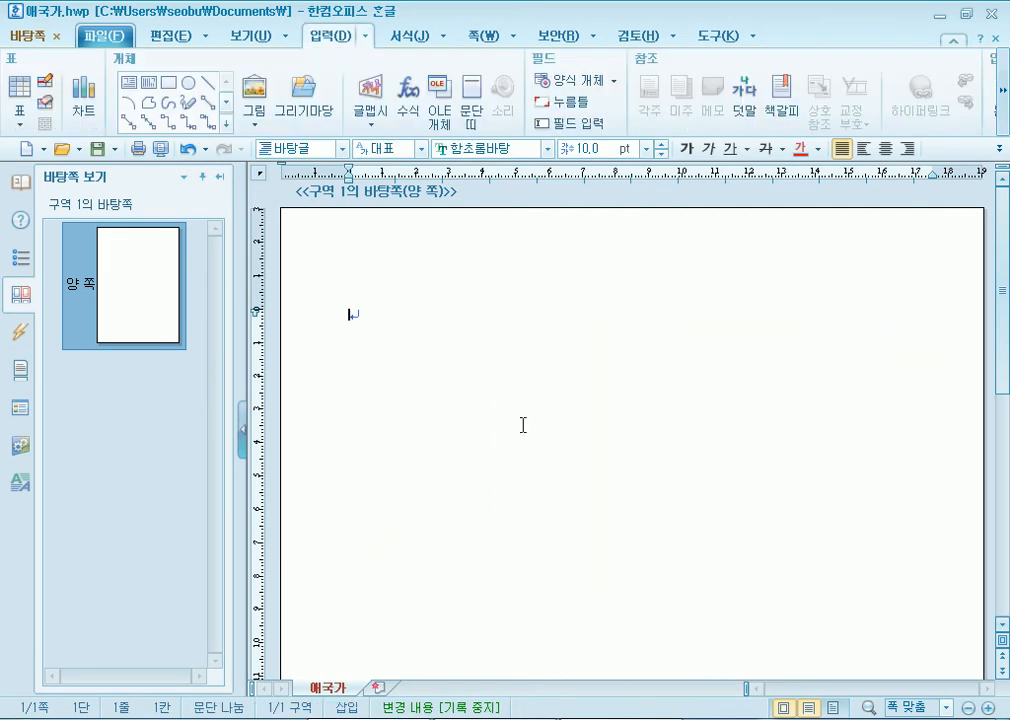
{"action": "left_click", "coordinate": [303, 95]}
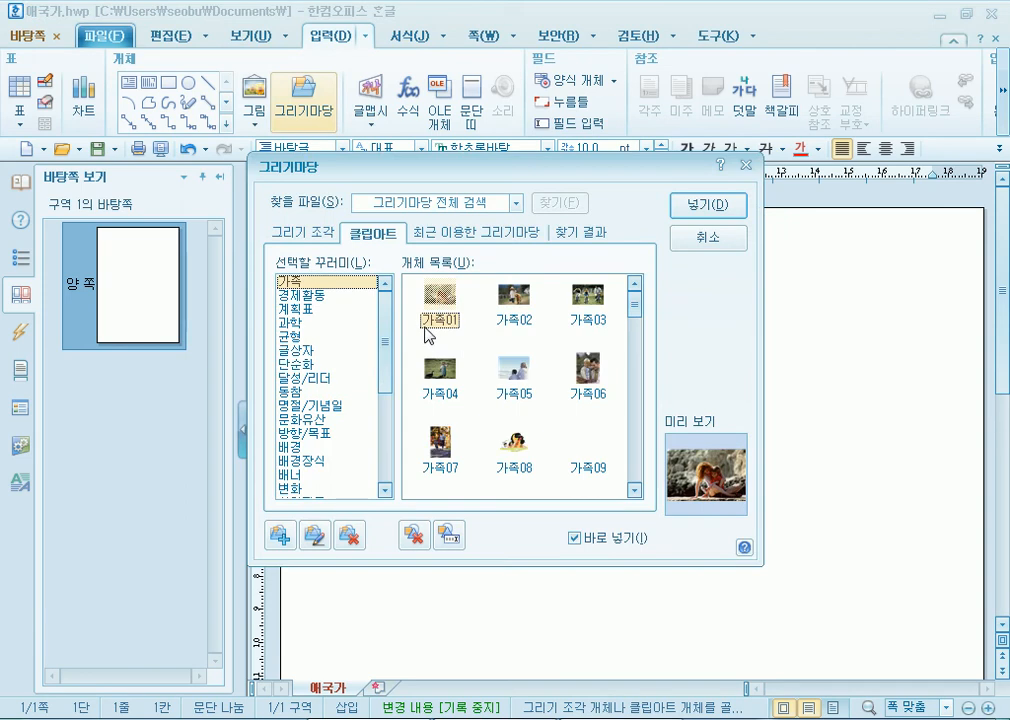
- Browse 그리기마당 clip art and drawing-piece categories, ending at 전통(미풍양속)
{"action": "left_click", "coordinate": [310, 296]}
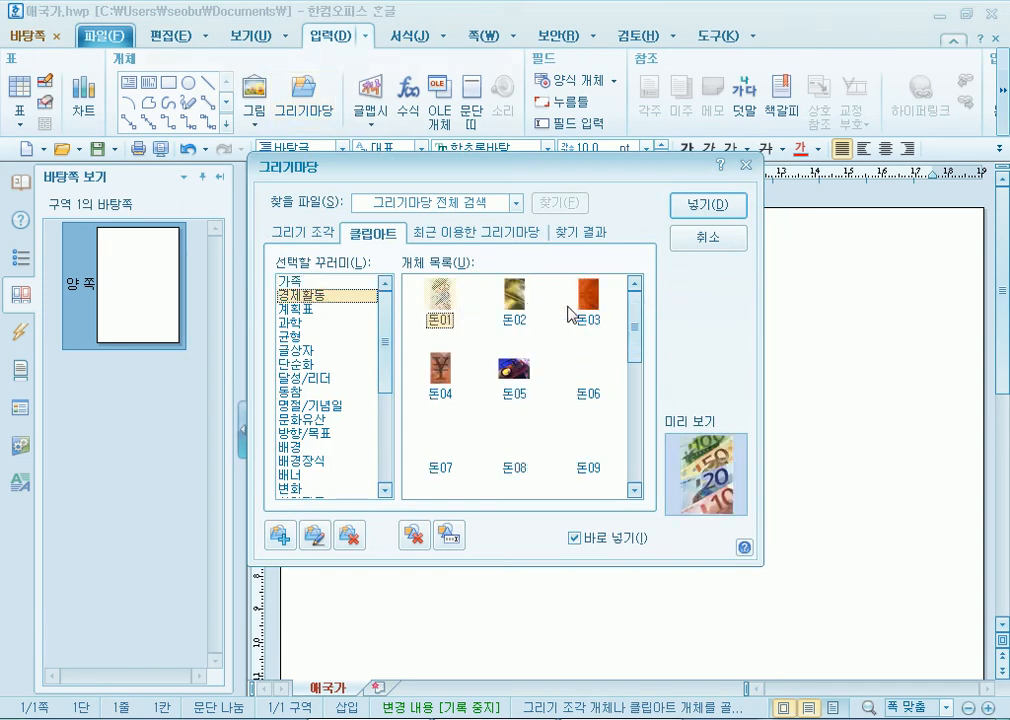
{"action": "left_click", "coordinate": [302, 310]}
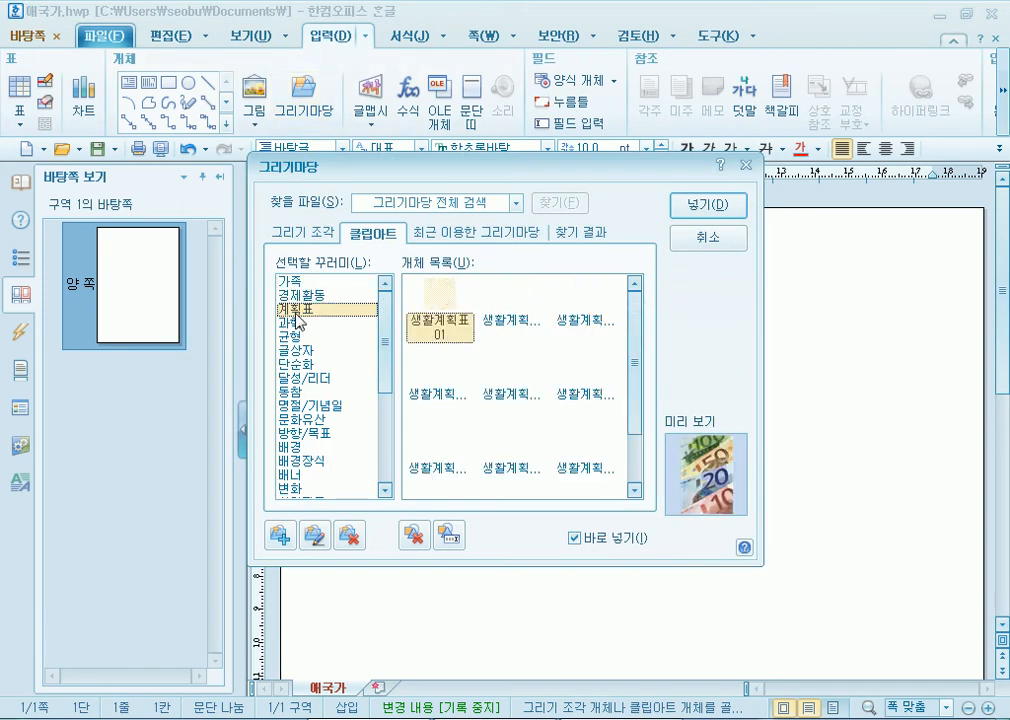
{"action": "left_click", "coordinate": [349, 393]}
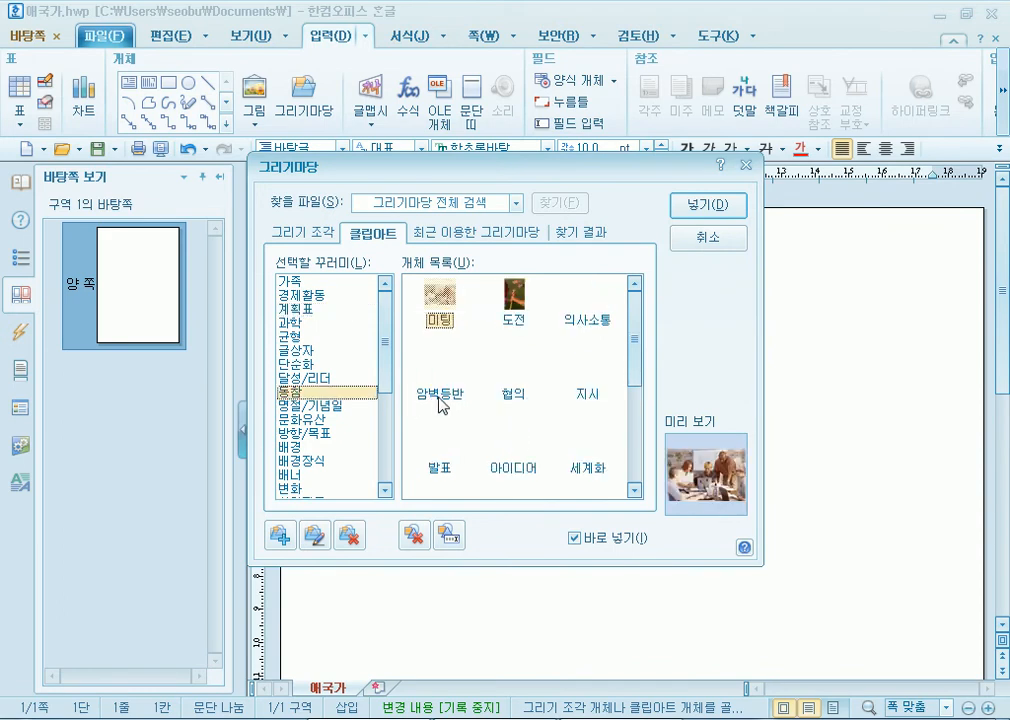
{"action": "left_click", "coordinate": [597, 303]}
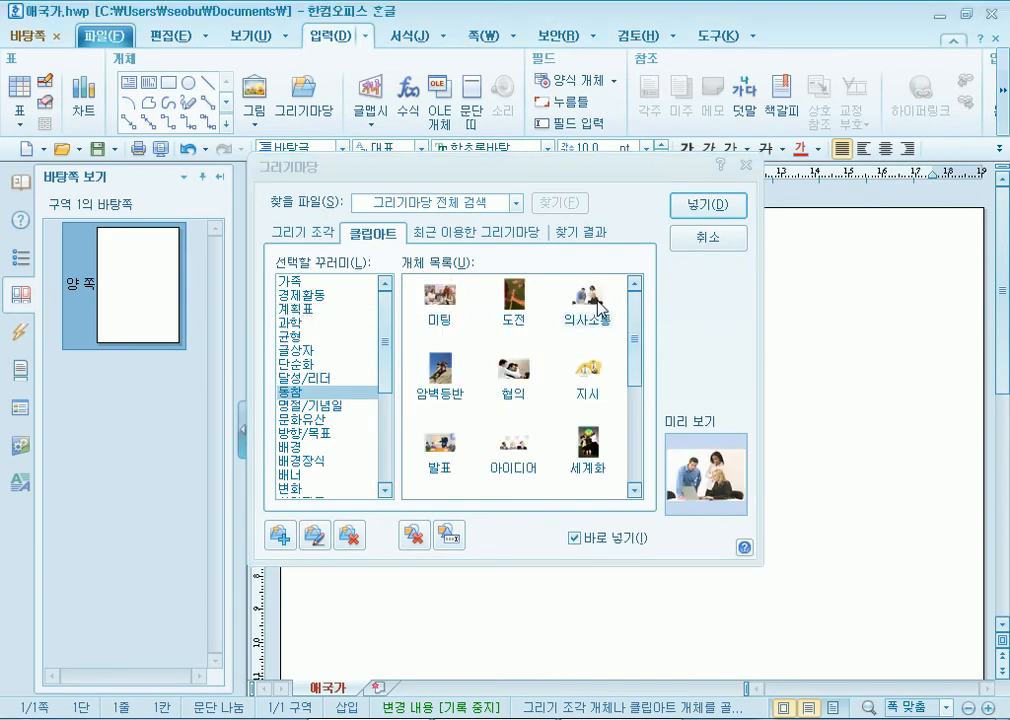
{"action": "left_click_drag", "start_coordinate": [342, 161], "coordinate": [582, 45]}
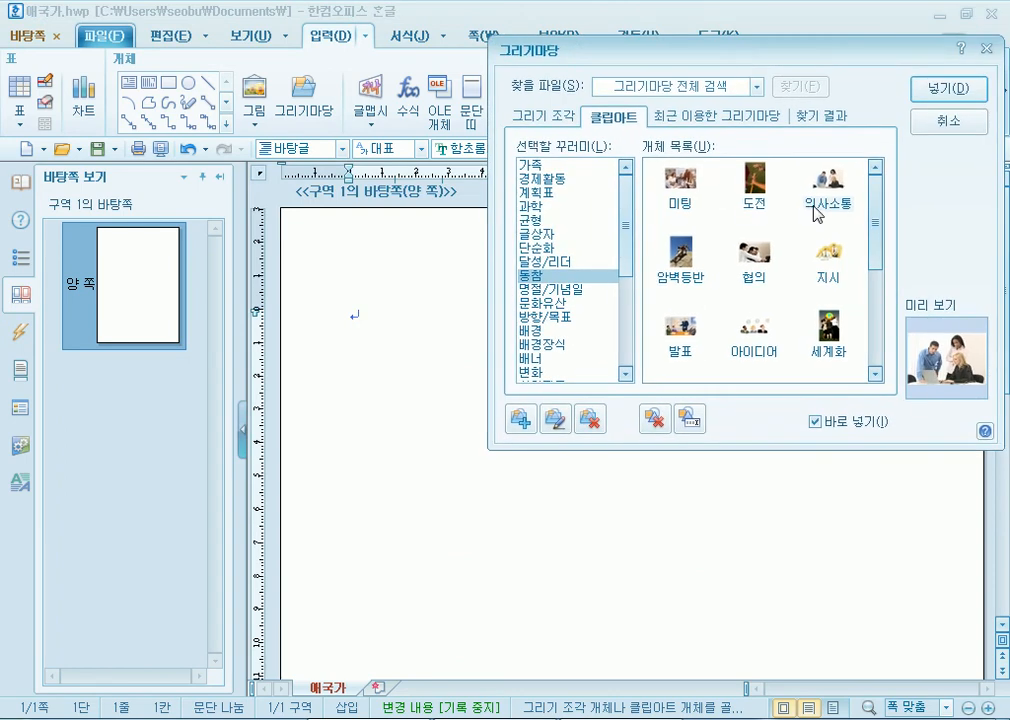
{"action": "left_click", "coordinate": [548, 118]}
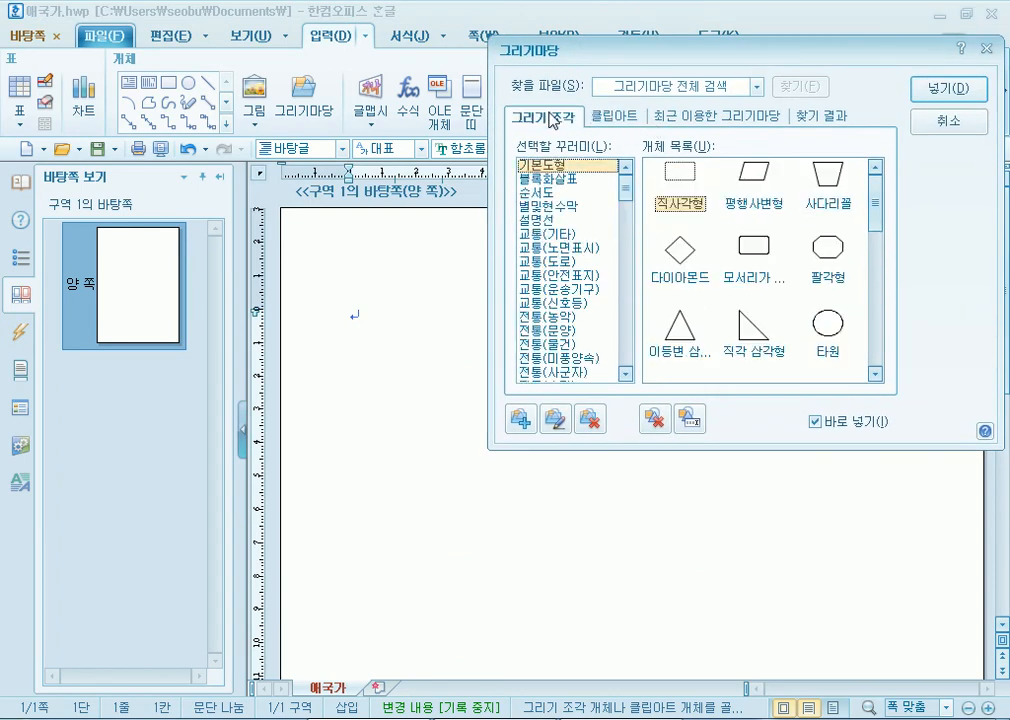
{"action": "left_click", "coordinate": [546, 206]}
{"action": "left_click", "coordinate": [546, 248]}
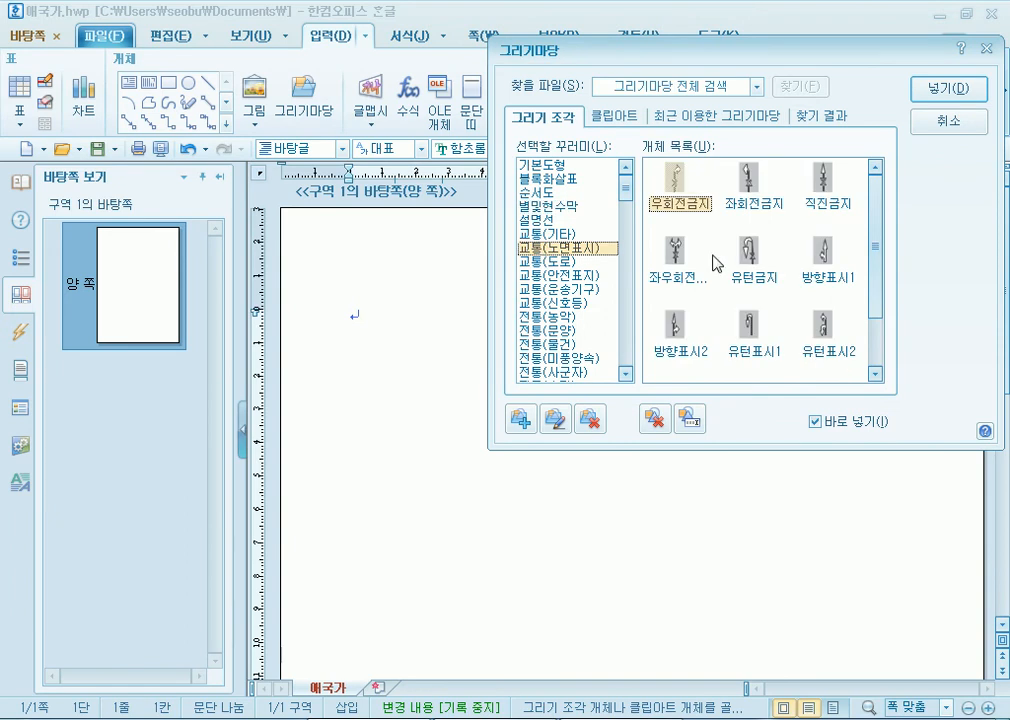
{"action": "left_click", "coordinate": [550, 288]}
{"action": "left_click", "coordinate": [555, 330]}
{"action": "left_click", "coordinate": [557, 358]}
{"action": "left_click", "coordinate": [552, 276]}
{"action": "left_click", "coordinate": [555, 332]}
{"action": "scroll", "coordinate": [560, 343], "scroll_direction": "down", "scroll_amount": 2}
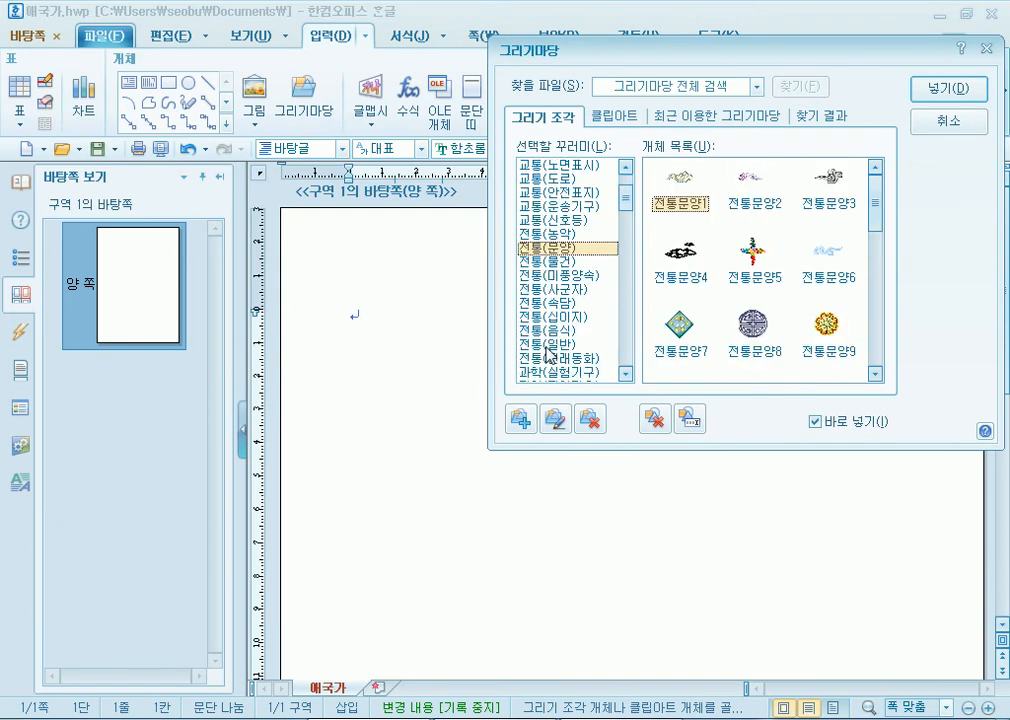
{"action": "left_click", "coordinate": [553, 276]}
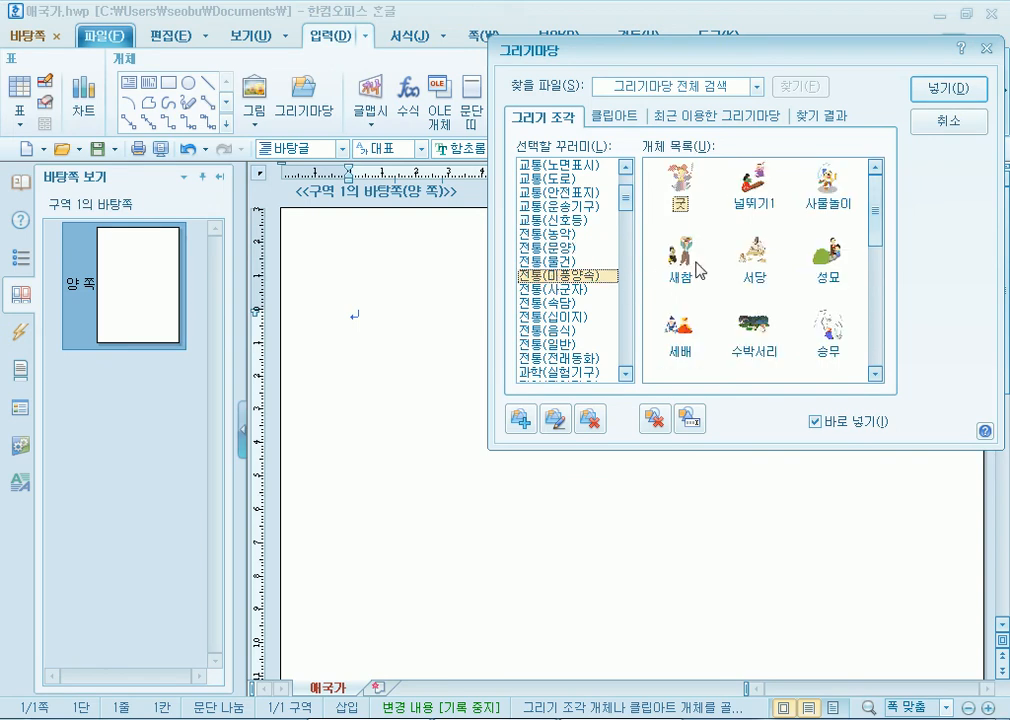
- Place the 굿 dancing boy drawing and a load-carrying figure pair at the page's right
{"action": "double_click", "coordinate": [829, 184]}
{"action": "mouse_move", "coordinate": [388, 388]}
{"action": "left_mouse_down"}
{"action": "mouse_move", "coordinate": [733, 561]}
{"action": "mouse_move", "coordinate": [761, 585]}
{"action": "left_mouse_up"}
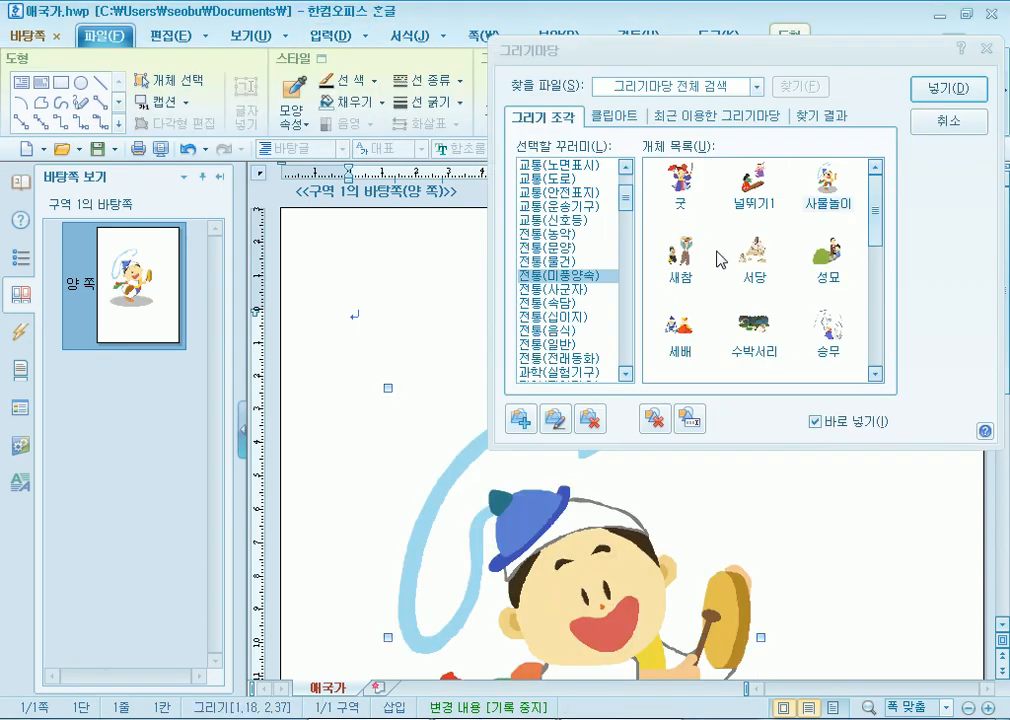
{"action": "mouse_move", "coordinate": [793, 462]}
{"action": "left_mouse_down"}
{"action": "mouse_move", "coordinate": [906, 573]}
{"action": "mouse_move", "coordinate": [909, 602]}
{"action": "left_mouse_up"}
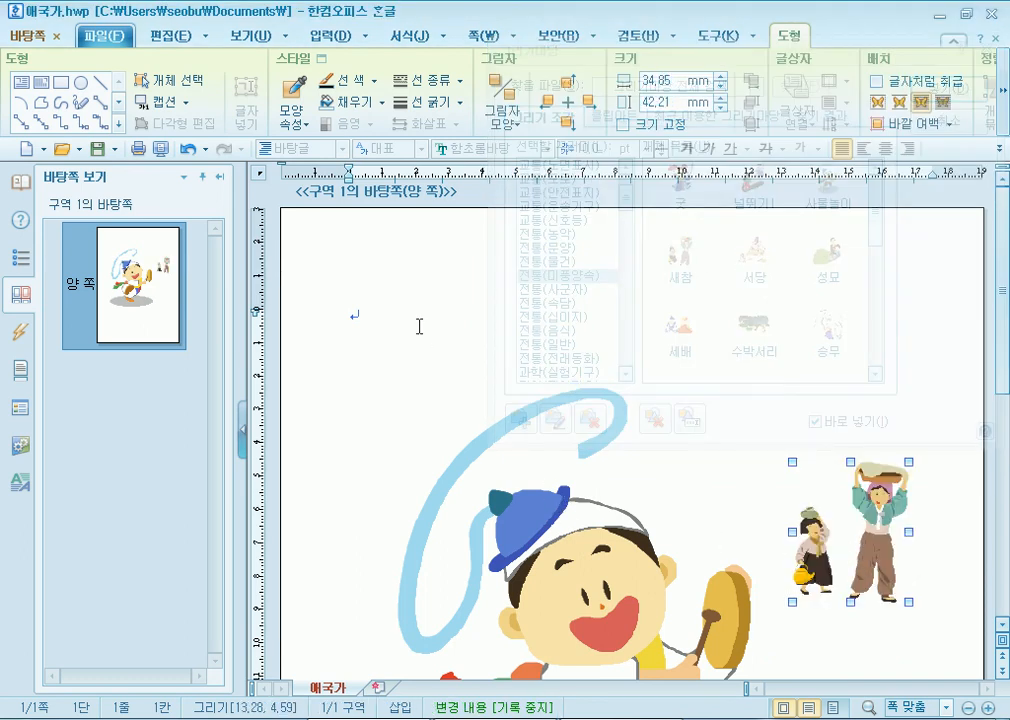
{"action": "left_click", "coordinate": [361, 320]}
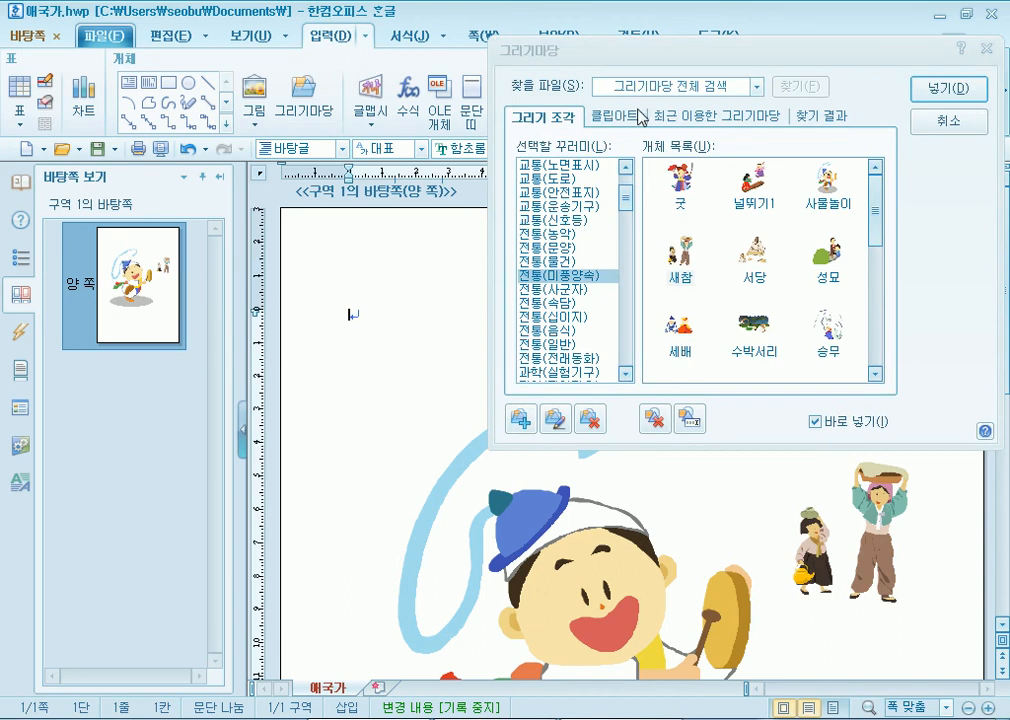
- Insert the 변화01 photo from the 배경 clip-art category onto the master page
{"action": "left_click", "coordinate": [613, 116]}
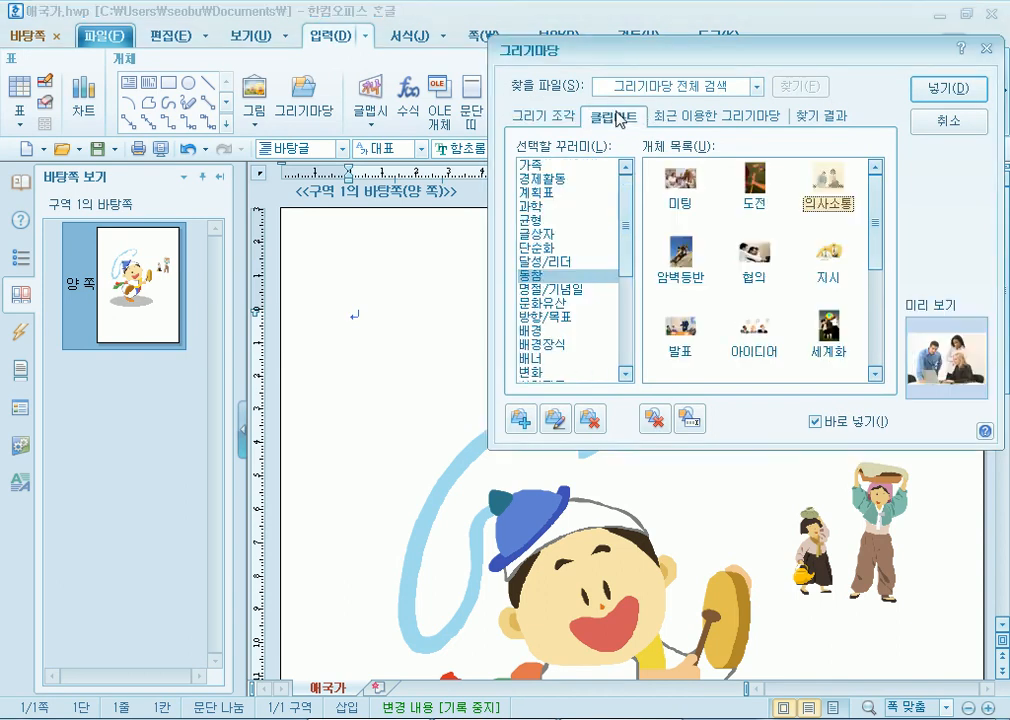
{"action": "left_click", "coordinate": [548, 168]}
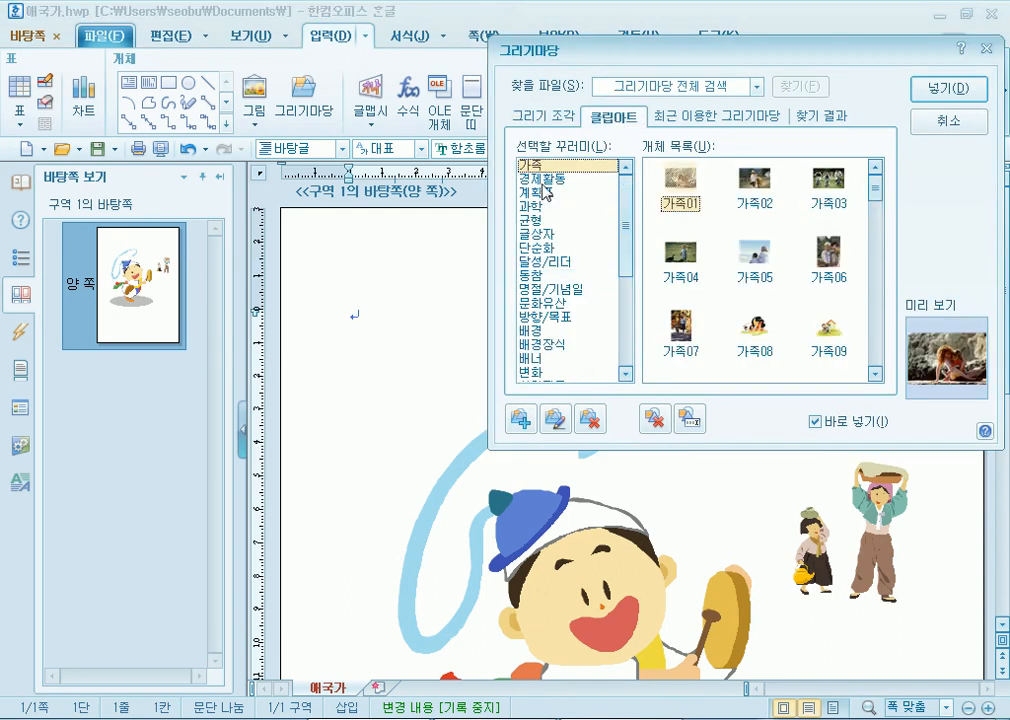
{"action": "left_click", "coordinate": [542, 180]}
{"action": "scroll", "coordinate": [548, 245], "scroll_direction": "down", "scroll_amount": 4}
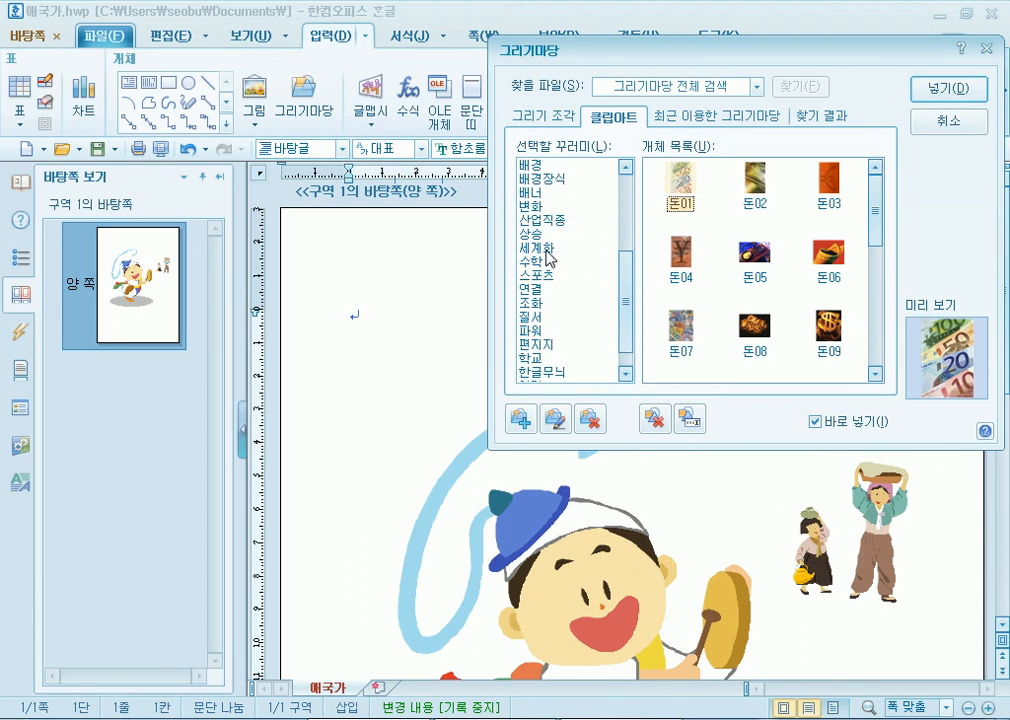
{"action": "left_click", "coordinate": [548, 258]}
{"action": "left_click", "coordinate": [536, 180]}
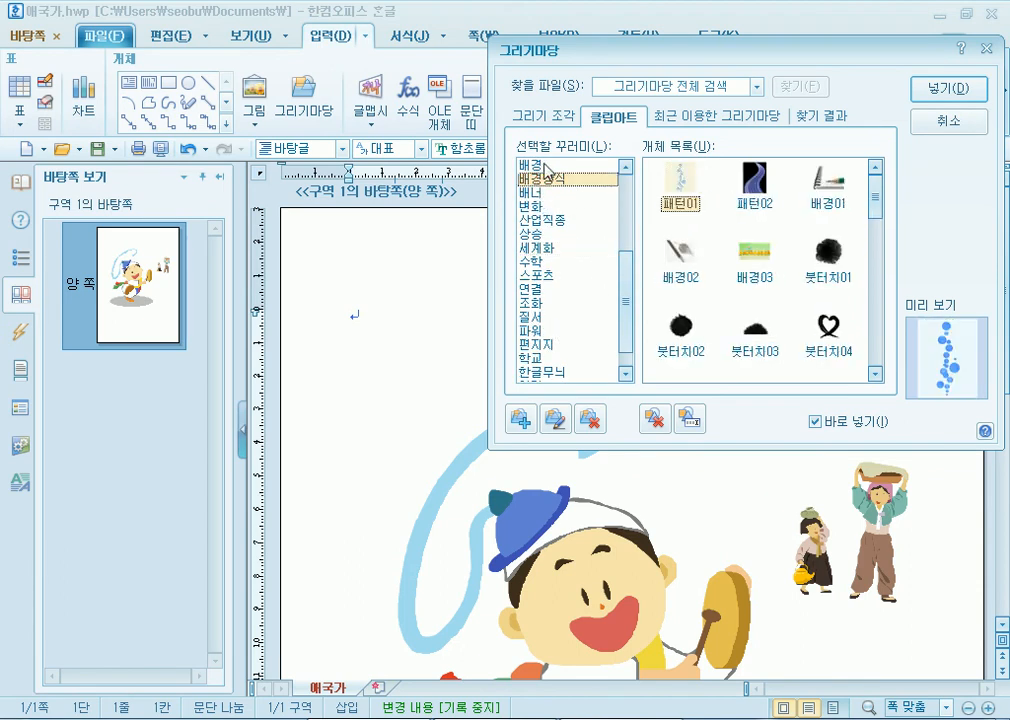
{"action": "left_click", "coordinate": [542, 164]}
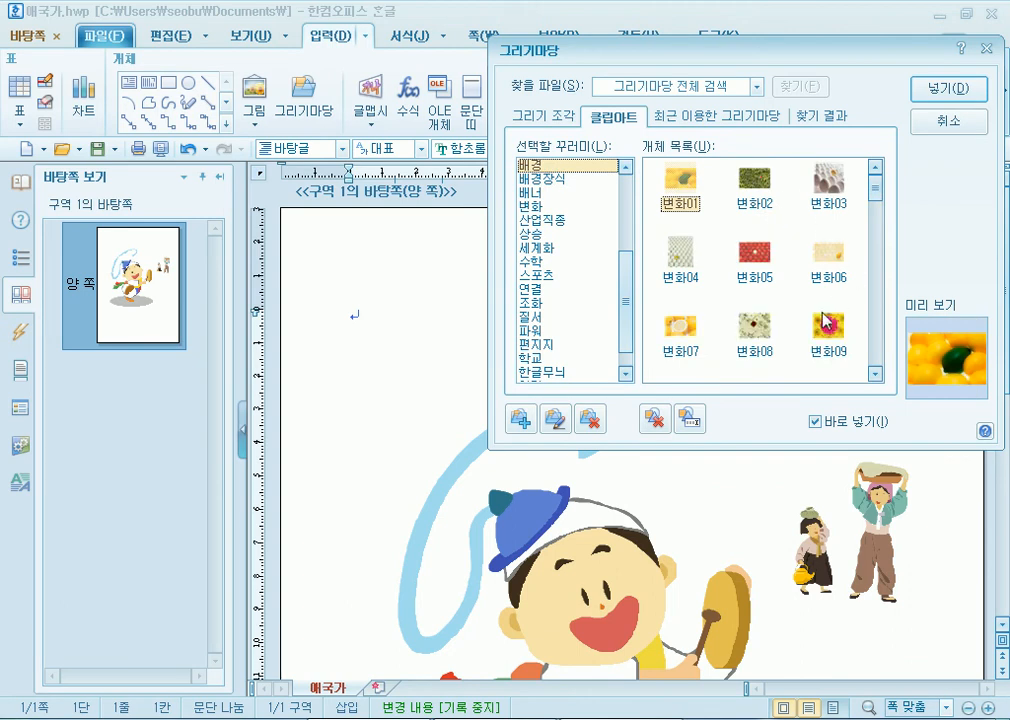
{"action": "left_click", "coordinate": [970, 90]}
{"action": "left_click_drag", "start_coordinate": [425, 340], "coordinate": [661, 460]}
{"action": "left_click_drag", "start_coordinate": [590, 418], "coordinate": [764, 380]}
{"action": "left_click", "coordinate": [440, 442]}
- Nudge the yellow photo slightly left and down, above the two figures
{"action": "scroll", "coordinate": [440, 442], "scroll_direction": "down", "scroll_amount": 5}
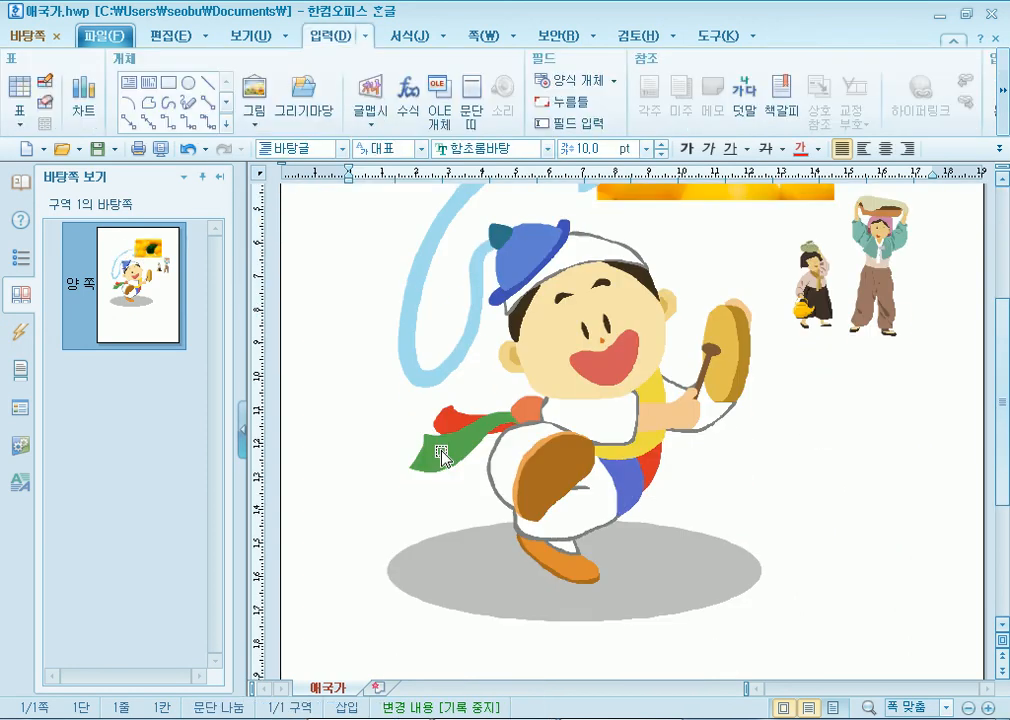
{"action": "scroll", "coordinate": [440, 458], "scroll_direction": "up", "scroll_amount": 5}
{"action": "left_click", "coordinate": [627, 500]}
{"action": "left_click", "coordinate": [717, 354]}
{"action": "left_click_drag", "start_coordinate": [717, 354], "coordinate": [727, 368]}
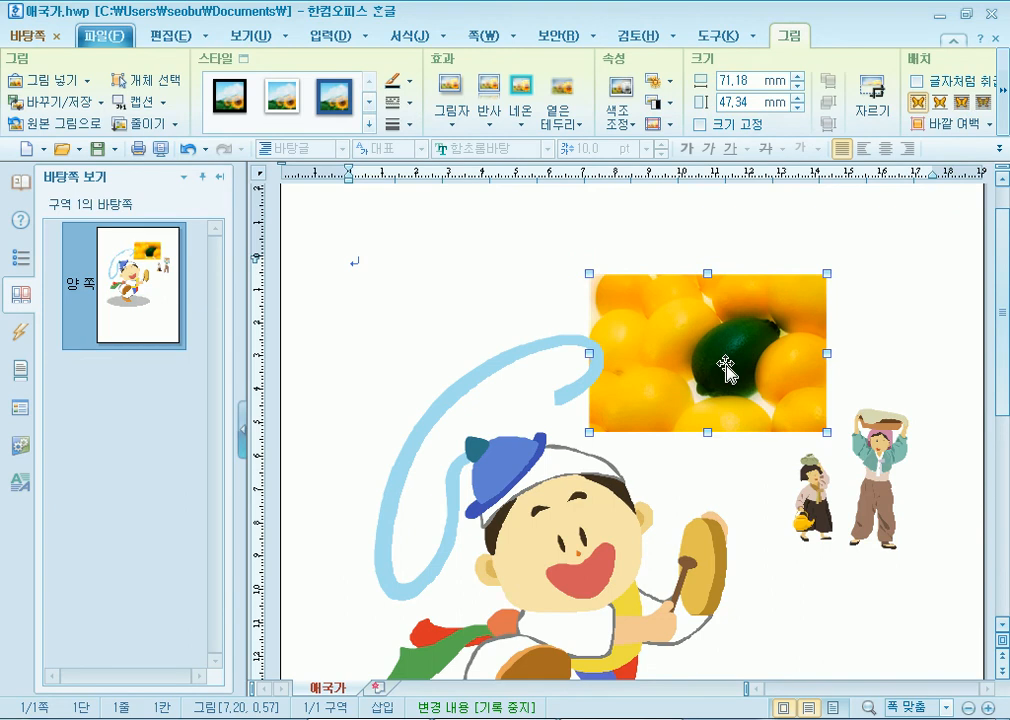
{"action": "left_click", "coordinate": [388, 286]}
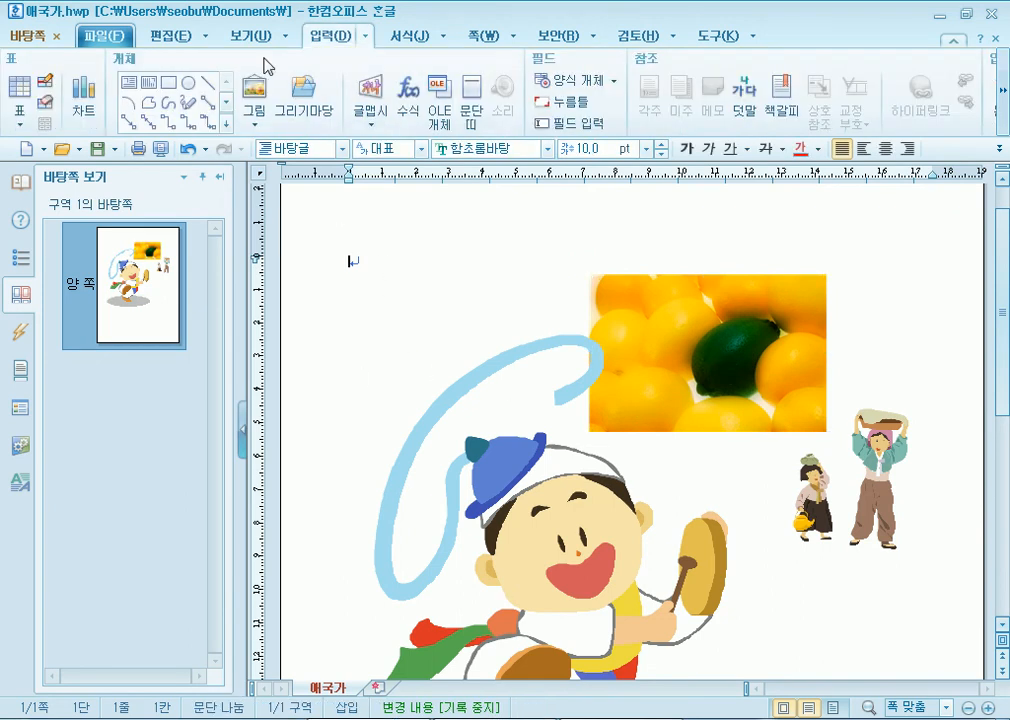
- Draw an ellipse at the upper left of the master page
{"action": "left_click", "coordinate": [250, 85]}
{"action": "key", "text": "Escape"}
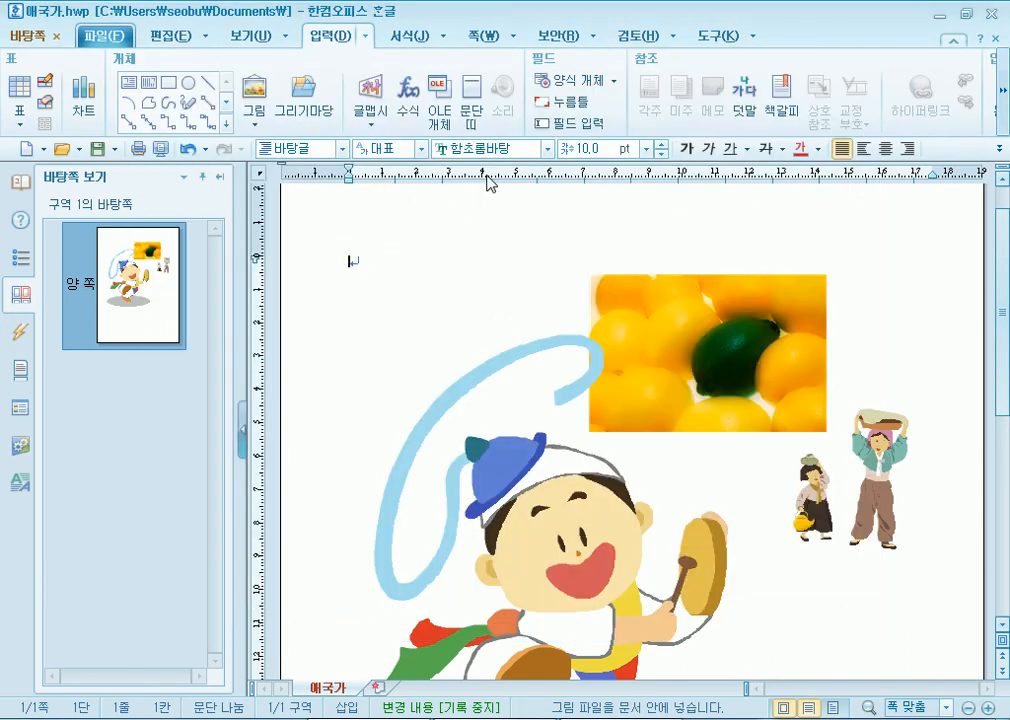
{"action": "left_click", "coordinate": [189, 86]}
{"action": "left_click_drag", "start_coordinate": [367, 252], "coordinate": [524, 372]}
{"action": "left_click_drag", "start_coordinate": [455, 318], "coordinate": [455, 358]}
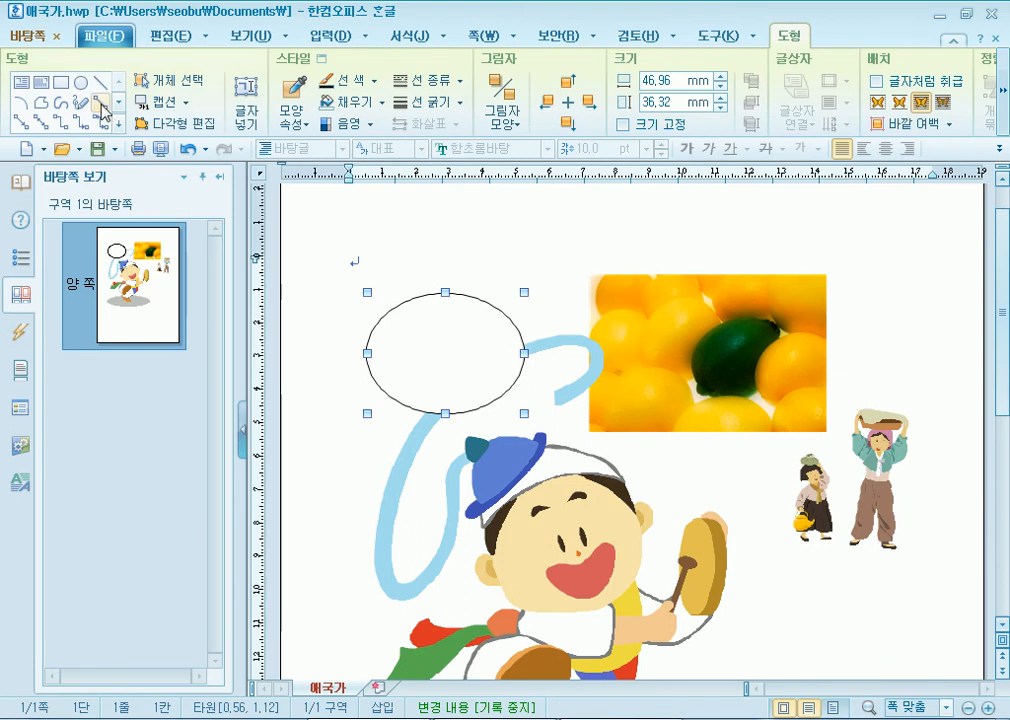
- Draw a rectangle overlapping the ellipse and shift it right toward the lemon photo
{"action": "left_click", "coordinate": [61, 82]}
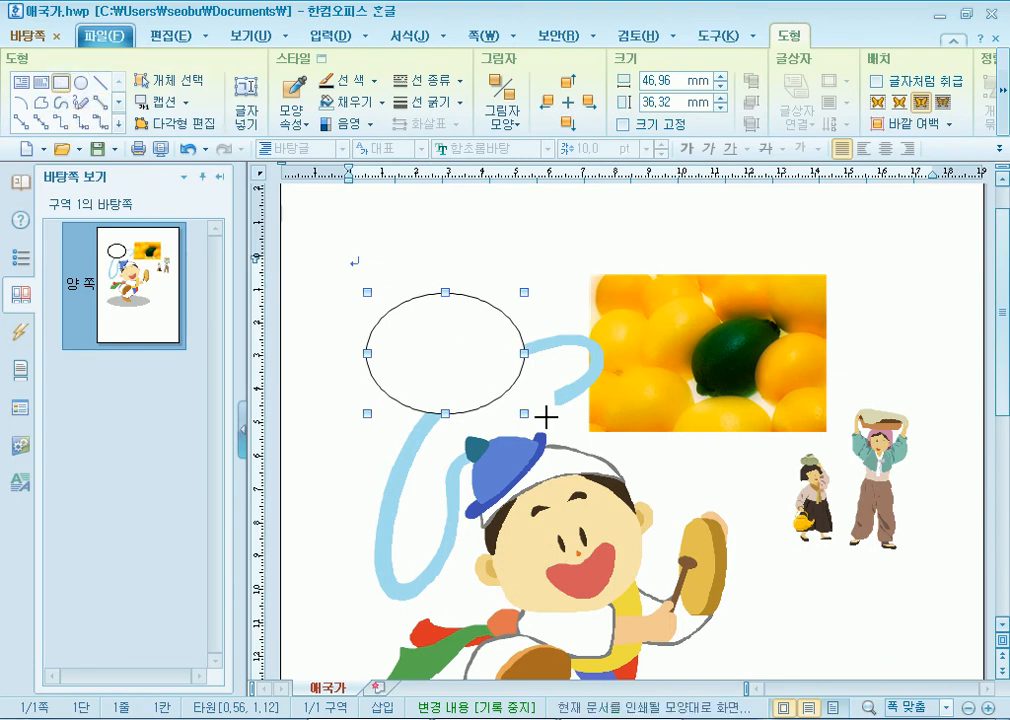
{"action": "left_click_drag", "start_coordinate": [428, 308], "coordinate": [567, 438]}
{"action": "left_click_drag", "start_coordinate": [485, 385], "coordinate": [527, 385]}
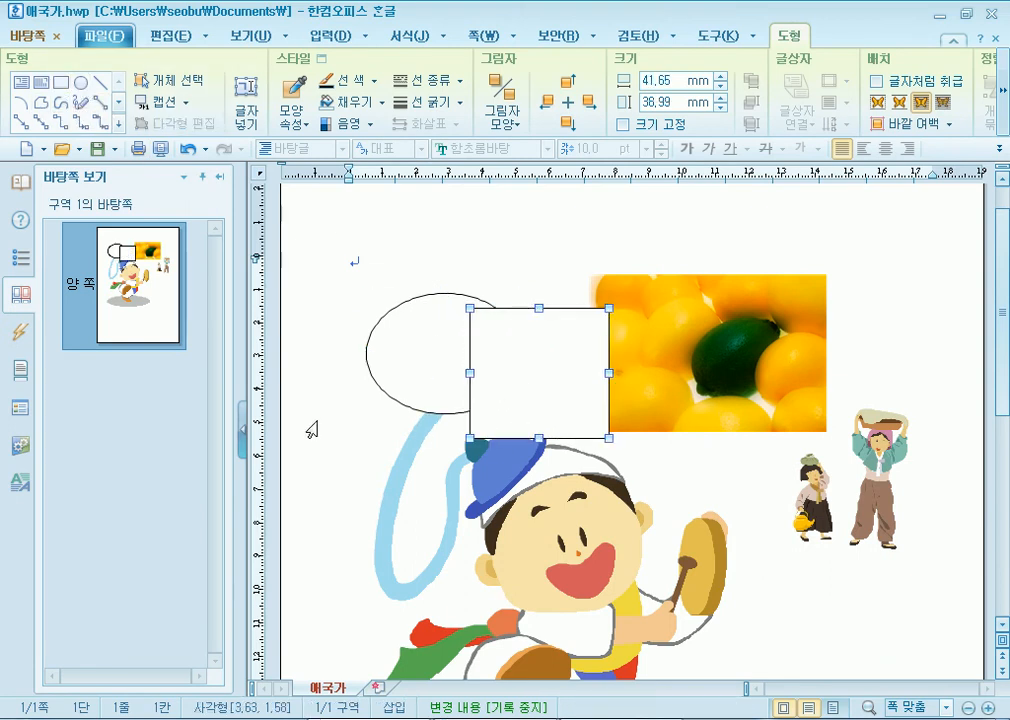
{"action": "left_click", "coordinate": [370, 275]}
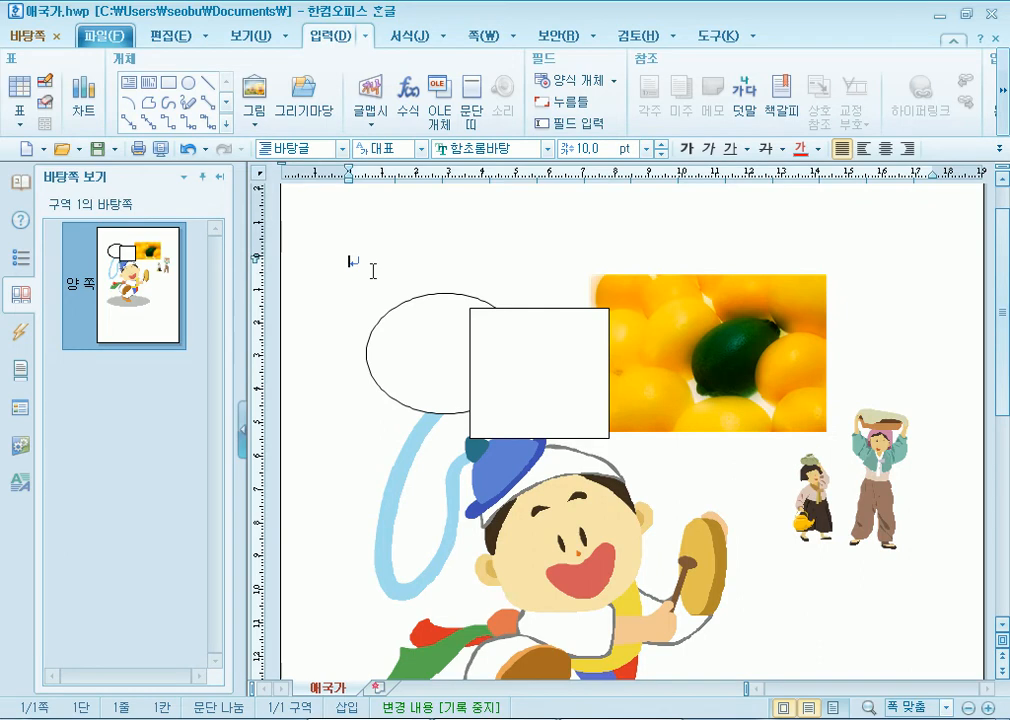
- Close master-page editing with 닫기 on the 바탕쪽 ribbon
{"action": "left_click", "coordinate": [22, 38]}
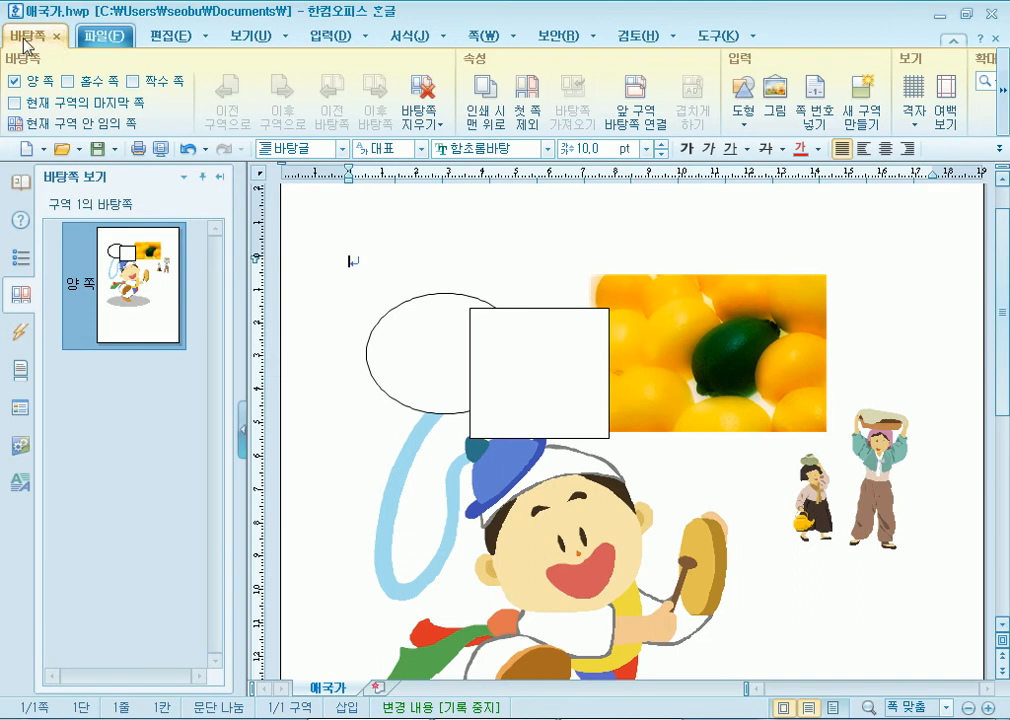
{"action": "left_click", "coordinate": [484, 38]}
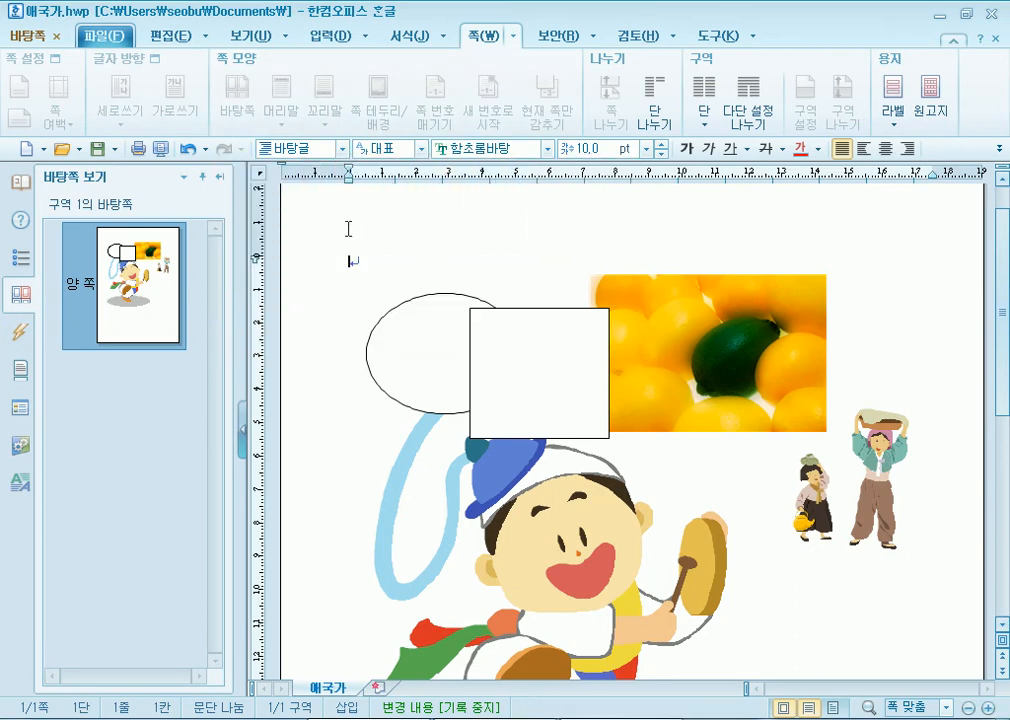
{"action": "left_click", "coordinate": [28, 36]}
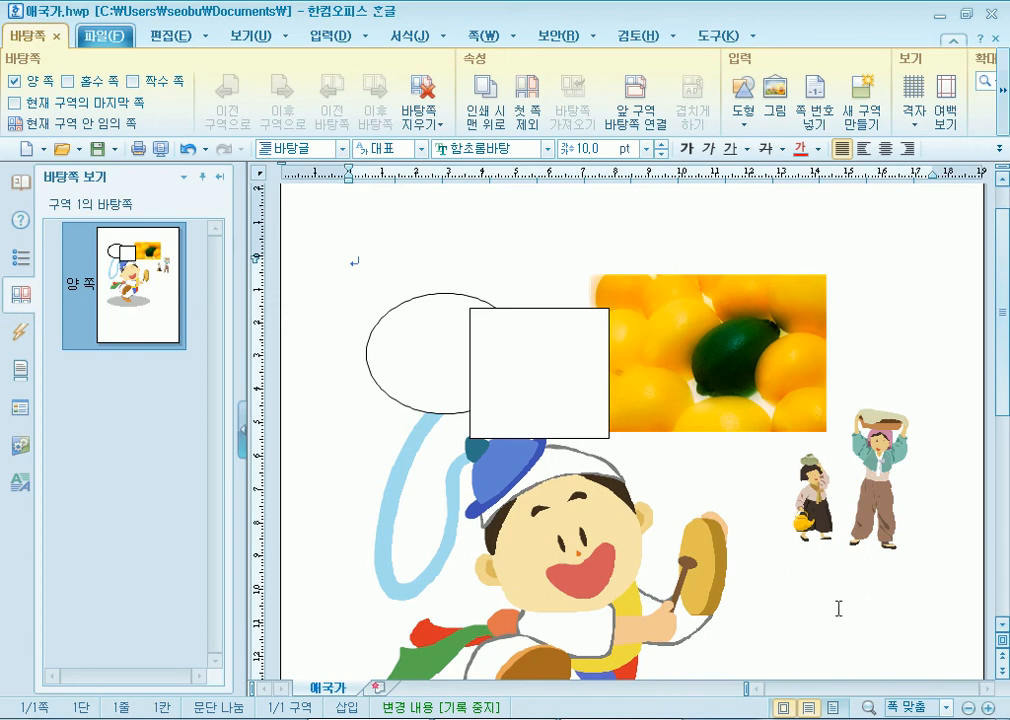
{"action": "left_click", "coordinate": [1004, 116]}
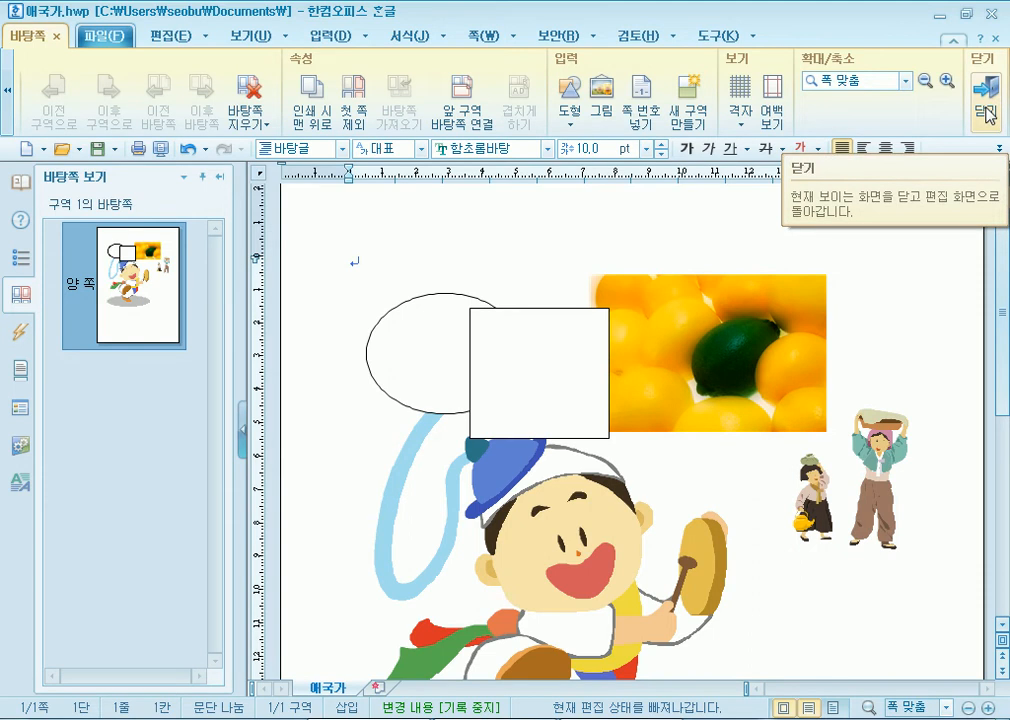
{"action": "left_click", "coordinate": [988, 115]}
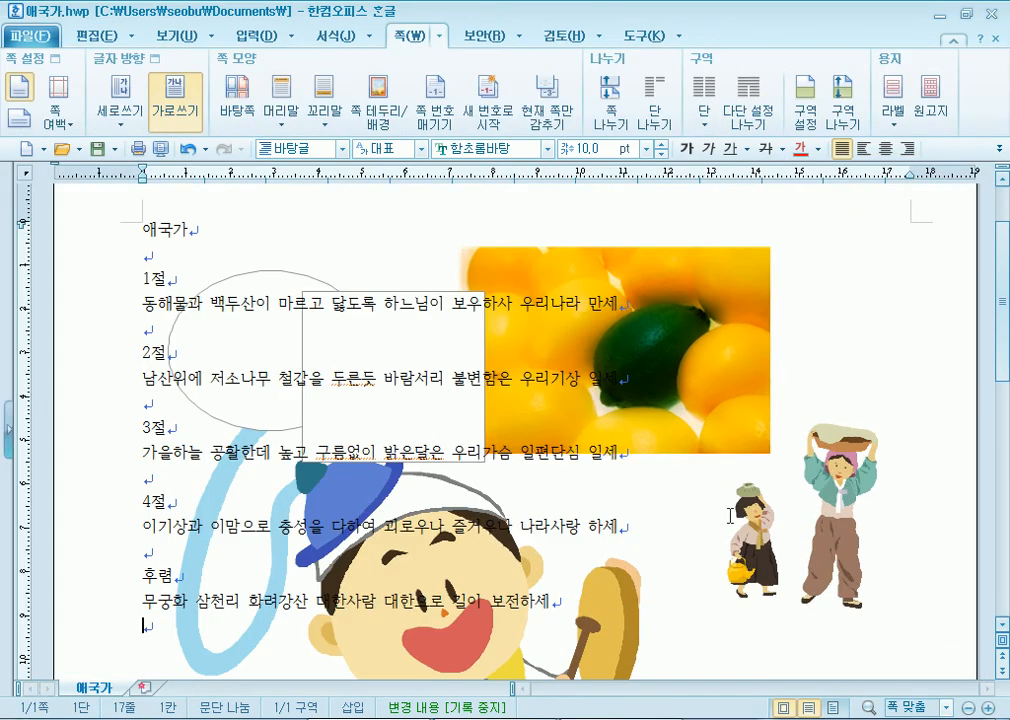
- Add empty lines after the last 보전하세 line until the document spans three pages
{"action": "scroll", "coordinate": [730, 517], "scroll_direction": "down", "scroll_amount": 8}
{"action": "scroll", "coordinate": [720, 517], "scroll_direction": "up", "scroll_amount": 5}
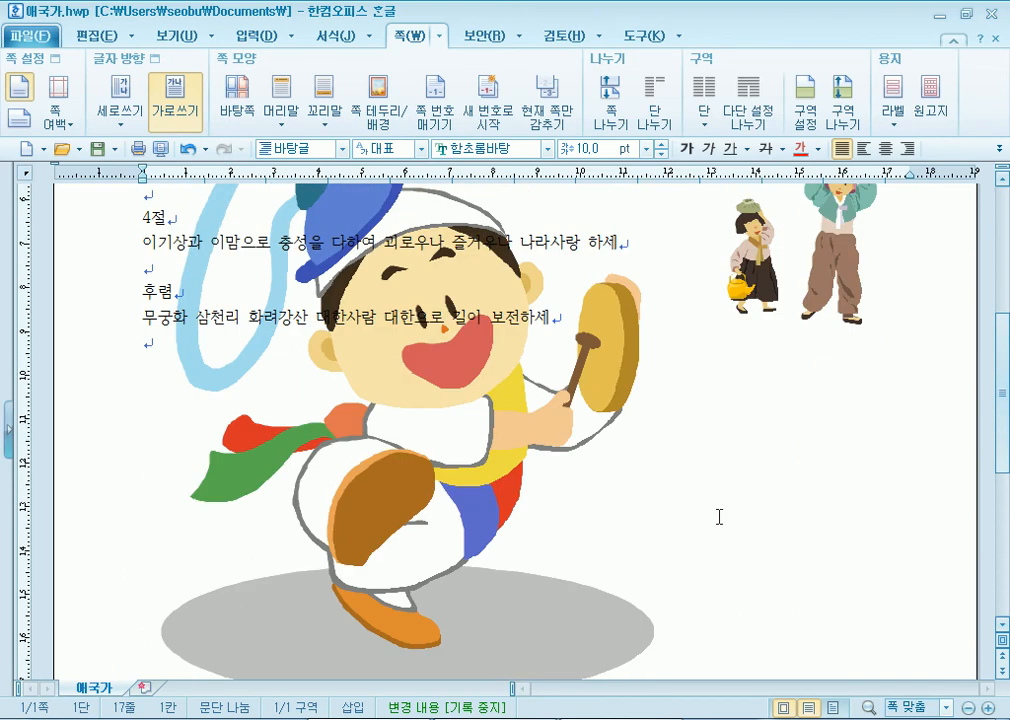
{"action": "scroll", "coordinate": [719, 517], "scroll_direction": "up", "scroll_amount": 2}
{"action": "scroll", "coordinate": [717, 512], "scroll_direction": "down", "scroll_amount": 1}
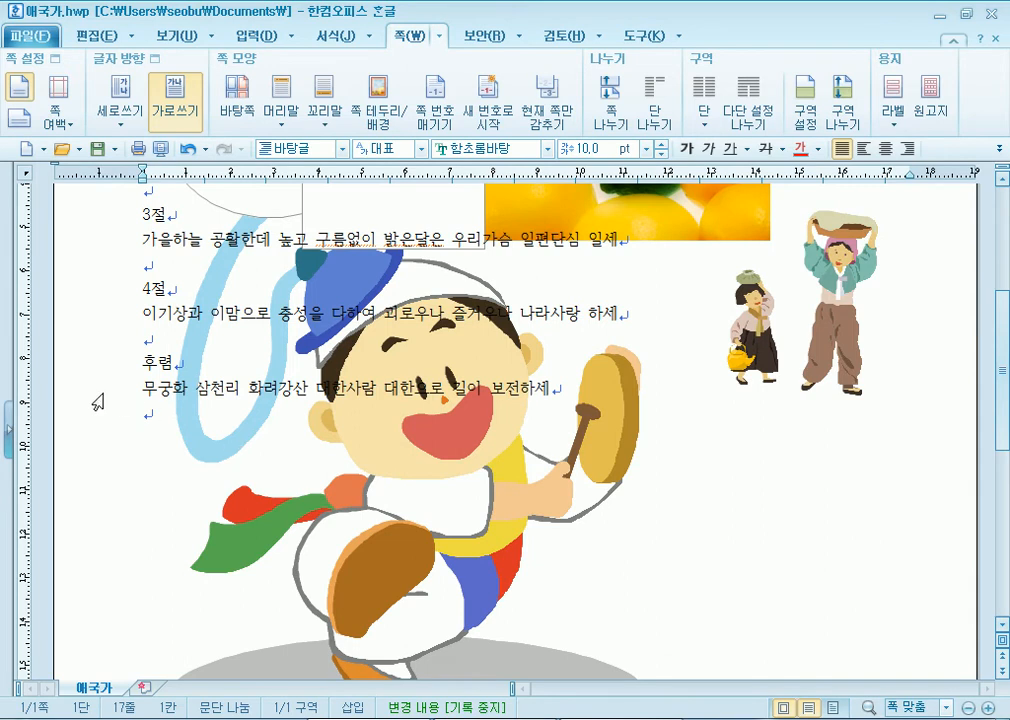
{"action": "scroll", "coordinate": [174, 412], "scroll_direction": "down", "scroll_amount": 2}
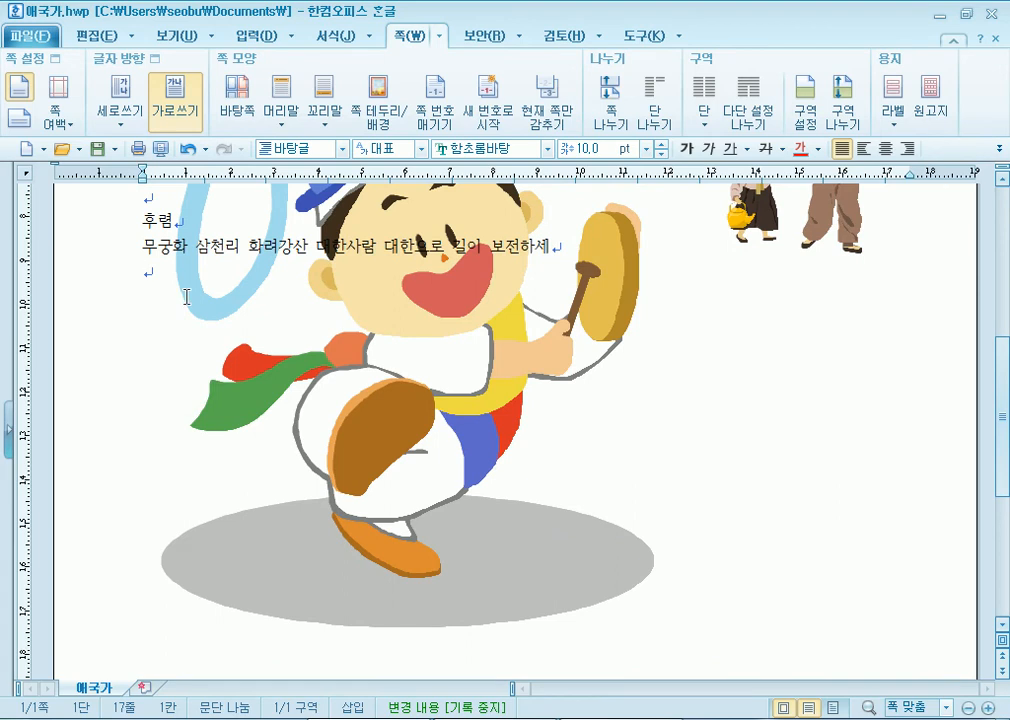
{"action": "key", "text": "Return"}
{"action": "key", "text": "Return"}
{"action": "key", "text": "Return"}
{"action": "key", "text": "Return"}
{"action": "key", "text": "Return"}
{"action": "key", "text": "Return"}
{"action": "key", "text": "Return"}
{"action": "key", "text": "Return"}
{"action": "key", "text": "Return"}
{"action": "key", "text": "Return"}
{"action": "key", "text": "Return"}
{"action": "key", "text": "Return"}
{"action": "key", "text": "Return"}
{"action": "key", "text": "Return"}
{"action": "key", "text": "Return"}
{"action": "key", "text": "Return"}
{"action": "key", "text": "Return"}
{"action": "key", "text": "Return"}
{"action": "key", "text": "Return"}
{"action": "key", "text": "Return"}
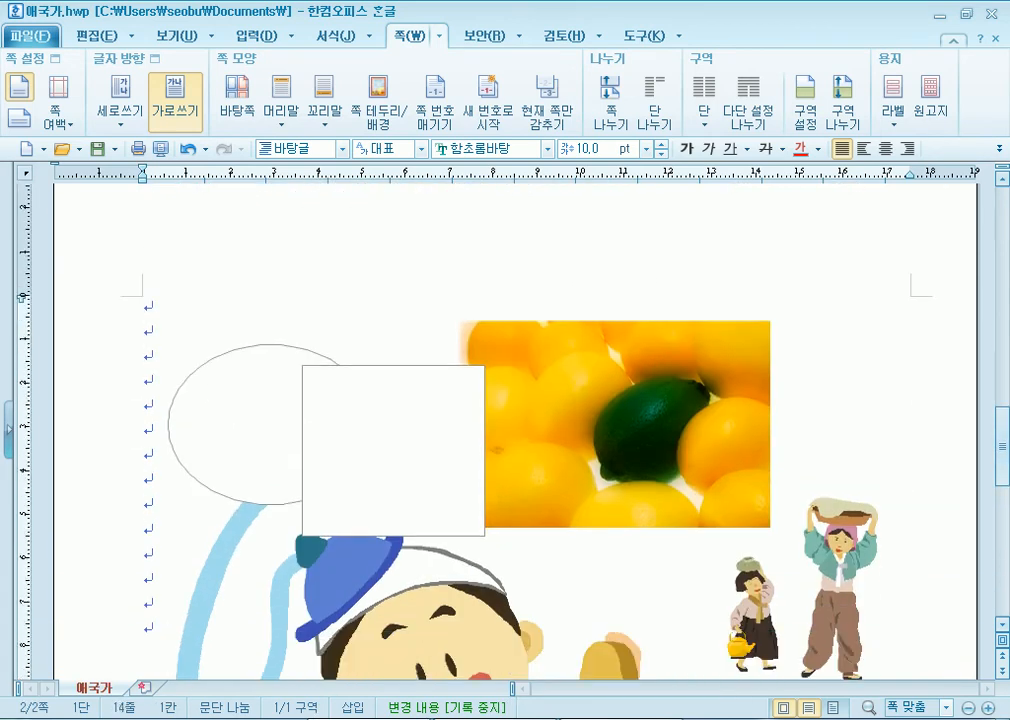
{"action": "key", "text": "Return"}
{"action": "key", "text": "Return"}
{"action": "key", "text": "Return"}
{"action": "key", "text": "Return"}
{"action": "key", "text": "Return"}
{"action": "key", "text": "Return"}
{"action": "key", "text": "Return"}
{"action": "key", "text": "Return"}
{"action": "key", "text": "Return"}
{"action": "key", "text": "Return"}
{"action": "key", "text": "Return"}
{"action": "key", "text": "Return"}
{"action": "key", "text": "Return"}
{"action": "key", "text": "Return"}
{"action": "key", "text": "Return"}
{"action": "key", "text": "Return"}
{"action": "key", "text": "Return"}
{"action": "key", "text": "Return"}
{"action": "key", "text": "Return"}
{"action": "key", "text": "Return"}
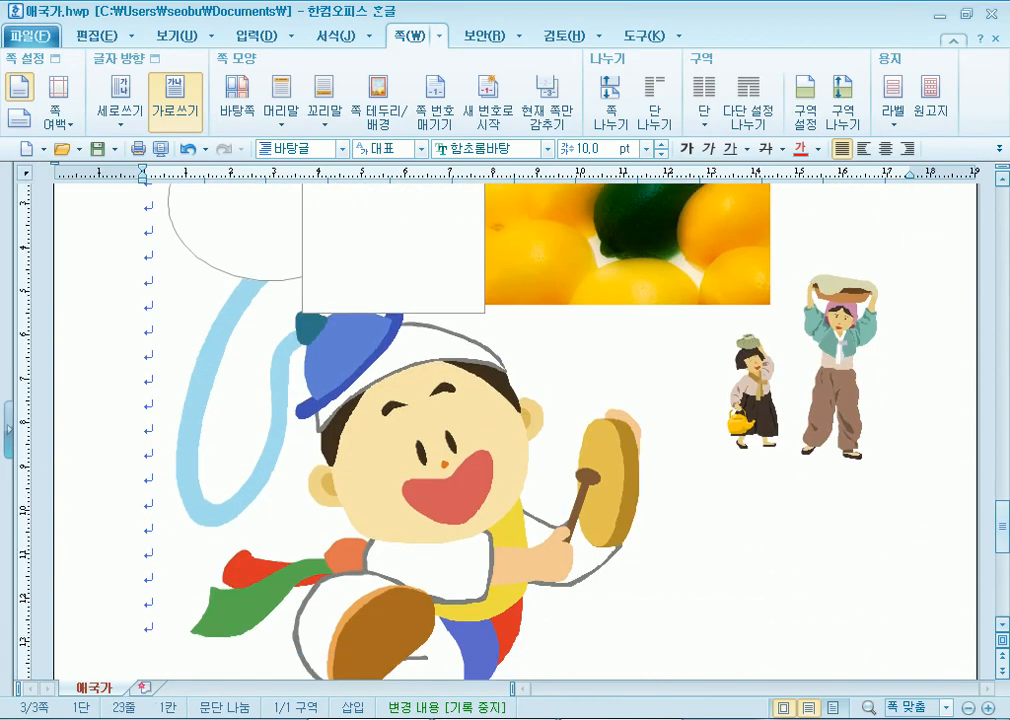
- Scroll through the pages to check each repeats the master-page pictures
{"action": "scroll", "coordinate": [171, 379], "scroll_direction": "down", "scroll_amount": 8}
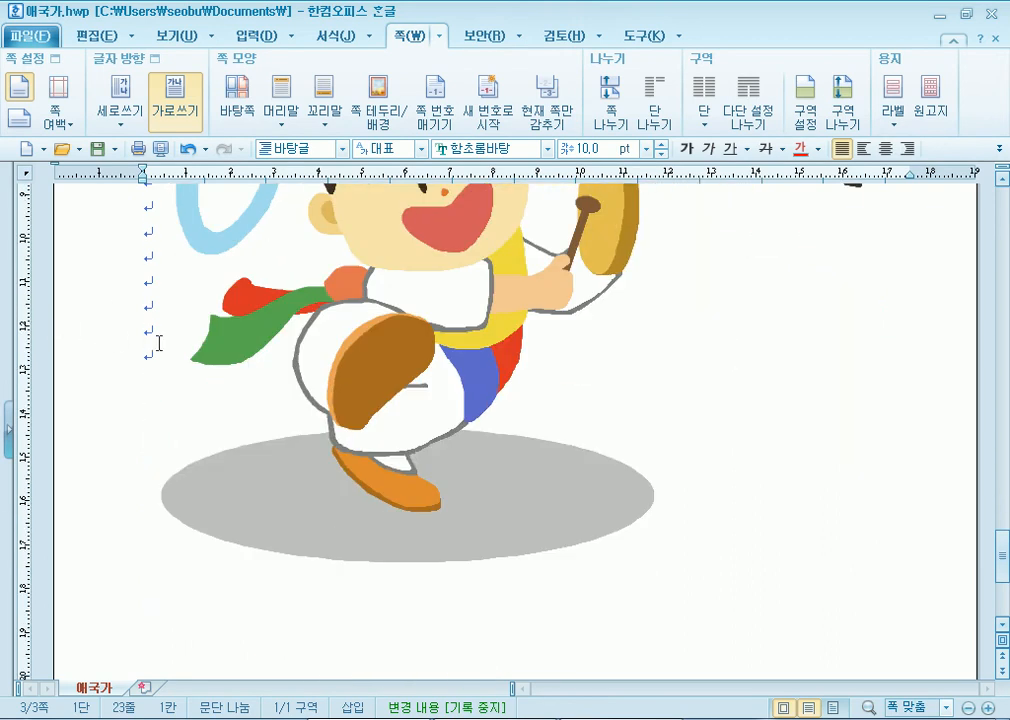
{"action": "scroll", "coordinate": [171, 379], "scroll_direction": "up", "scroll_amount": 9}
{"action": "scroll", "coordinate": [184, 384], "scroll_direction": "down", "scroll_amount": 8}
{"action": "scroll", "coordinate": [189, 379], "scroll_direction": "up", "scroll_amount": 13}
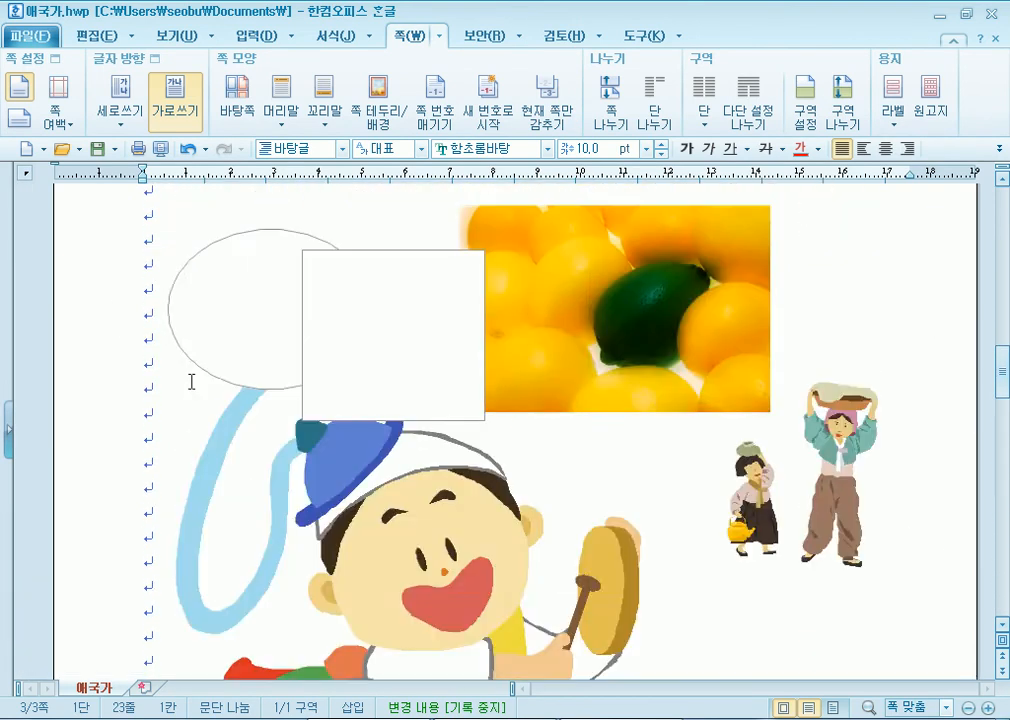
{"action": "scroll", "coordinate": [197, 378], "scroll_direction": "down", "scroll_amount": 10}
{"action": "scroll", "coordinate": [197, 378], "scroll_direction": "up", "scroll_amount": 3}
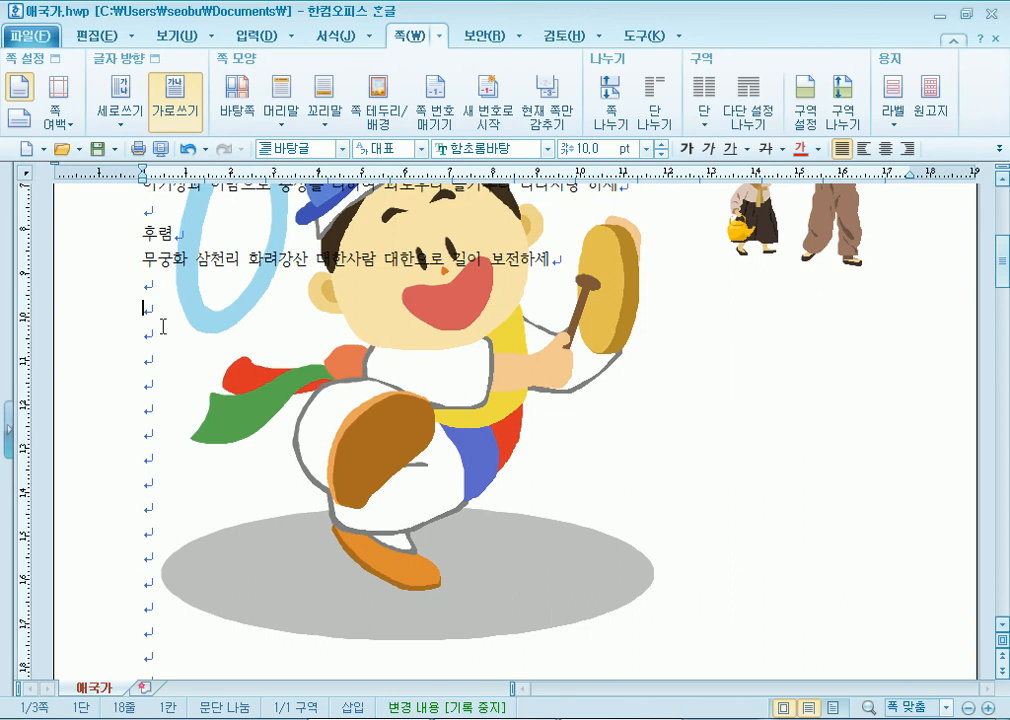
{"action": "scroll", "coordinate": [399, 437], "scroll_direction": "up", "scroll_amount": 4}
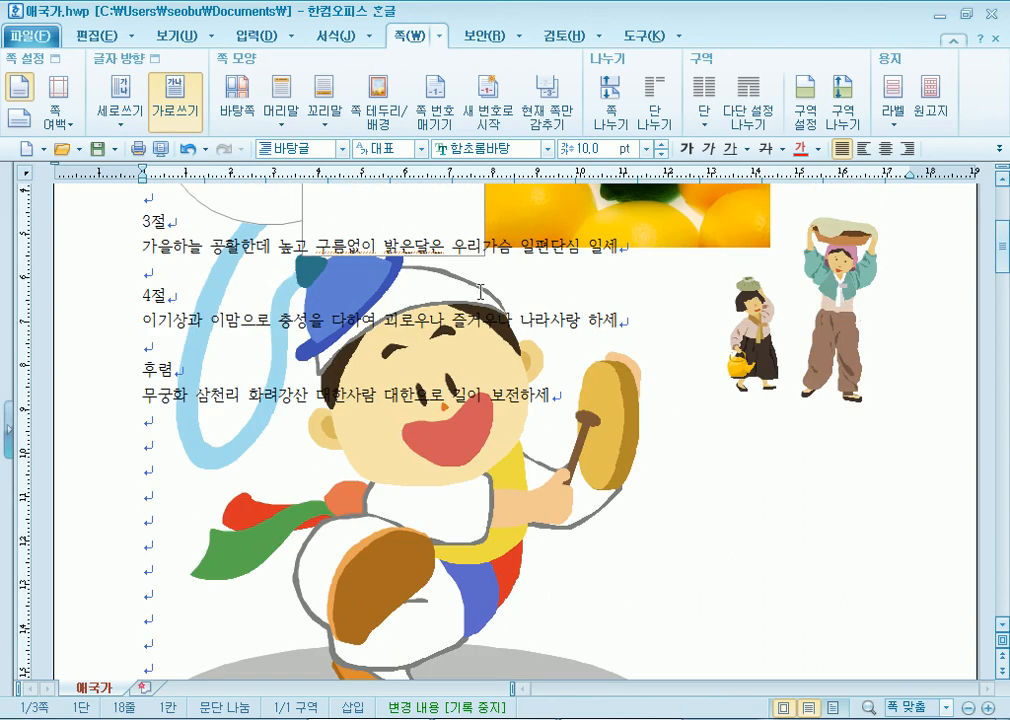
{"action": "scroll", "coordinate": [282, 369], "scroll_direction": "up", "scroll_amount": 4}
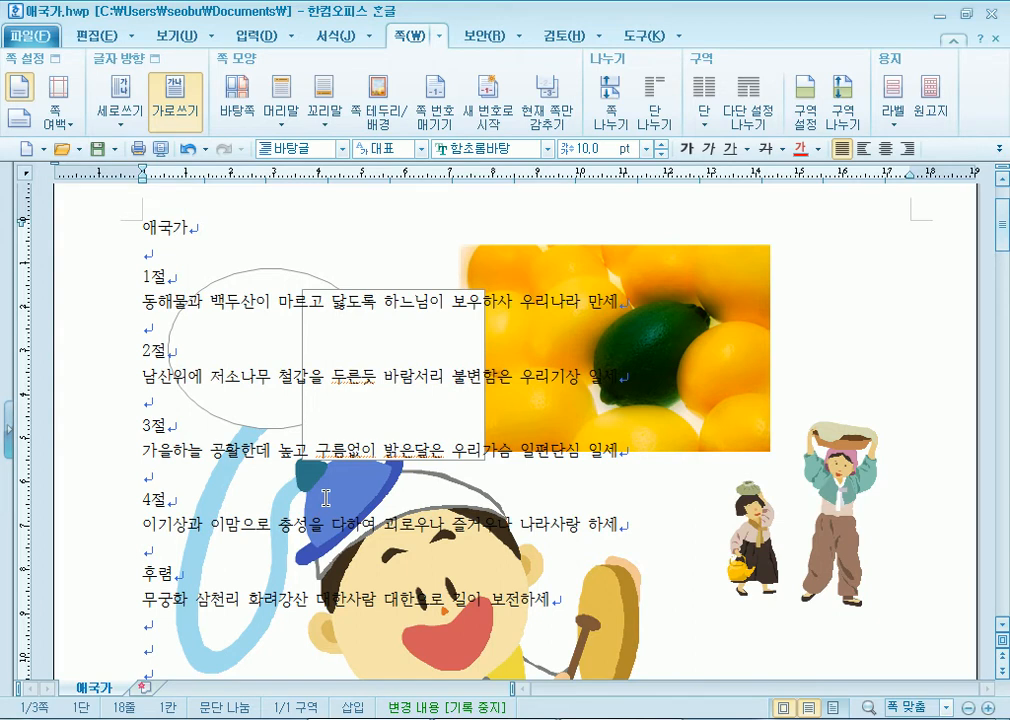
{"action": "scroll", "coordinate": [359, 478], "scroll_direction": "down", "scroll_amount": 10}
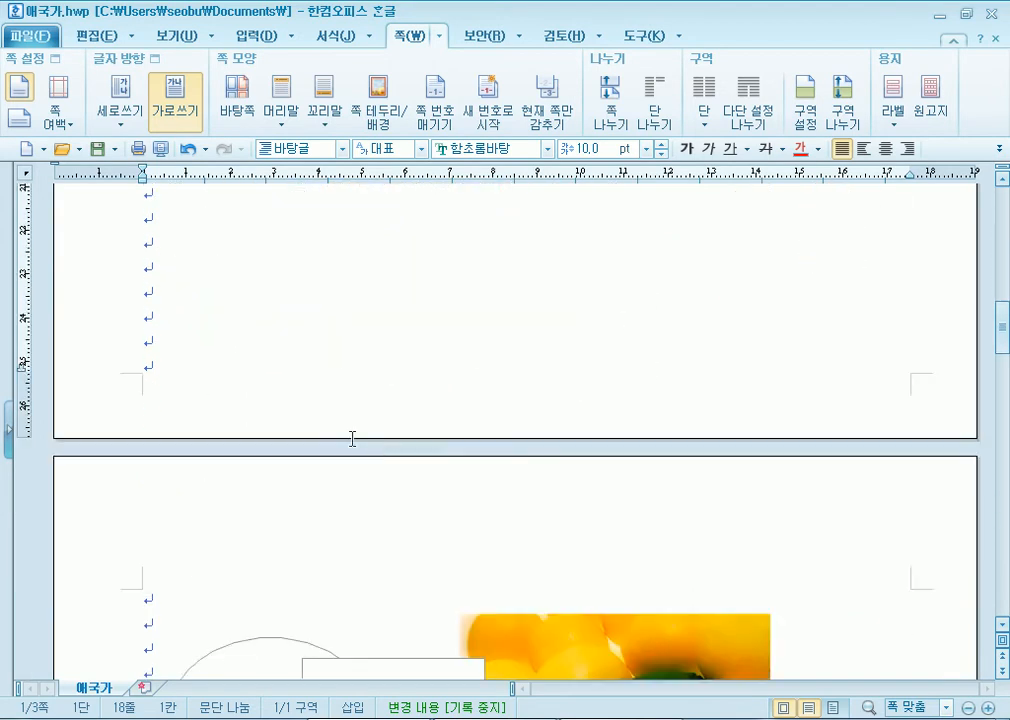
- Insert the tulip photo from the Libraries > 사진 folder into the document
{"action": "left_click", "coordinate": [178, 284]}
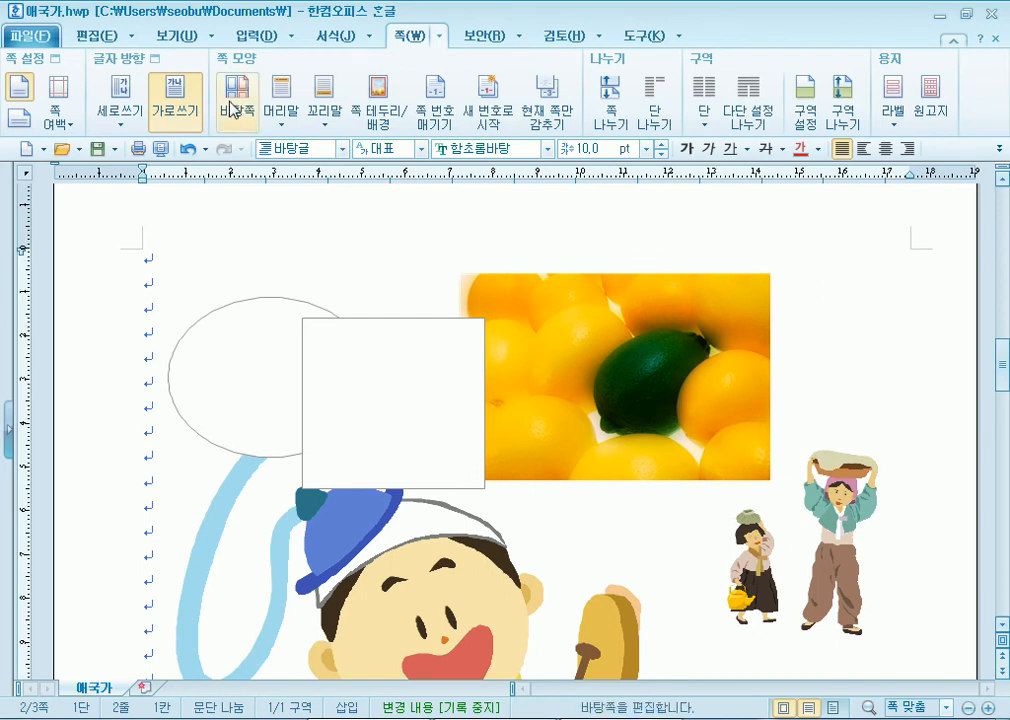
{"action": "left_click", "coordinate": [254, 47]}
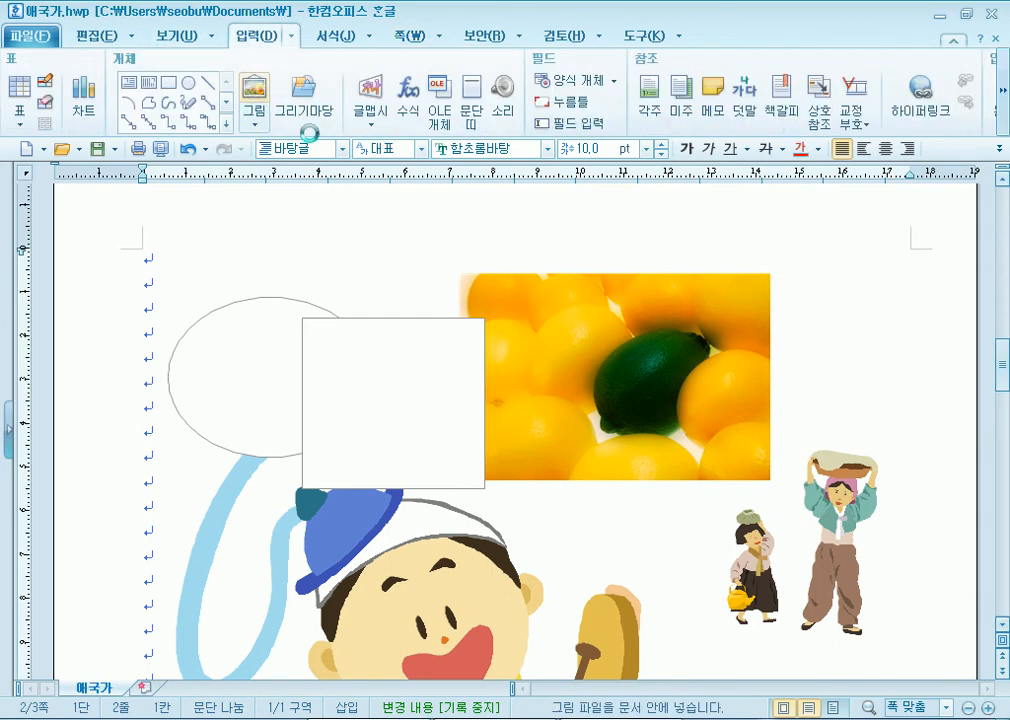
{"action": "left_click", "coordinate": [254, 88]}
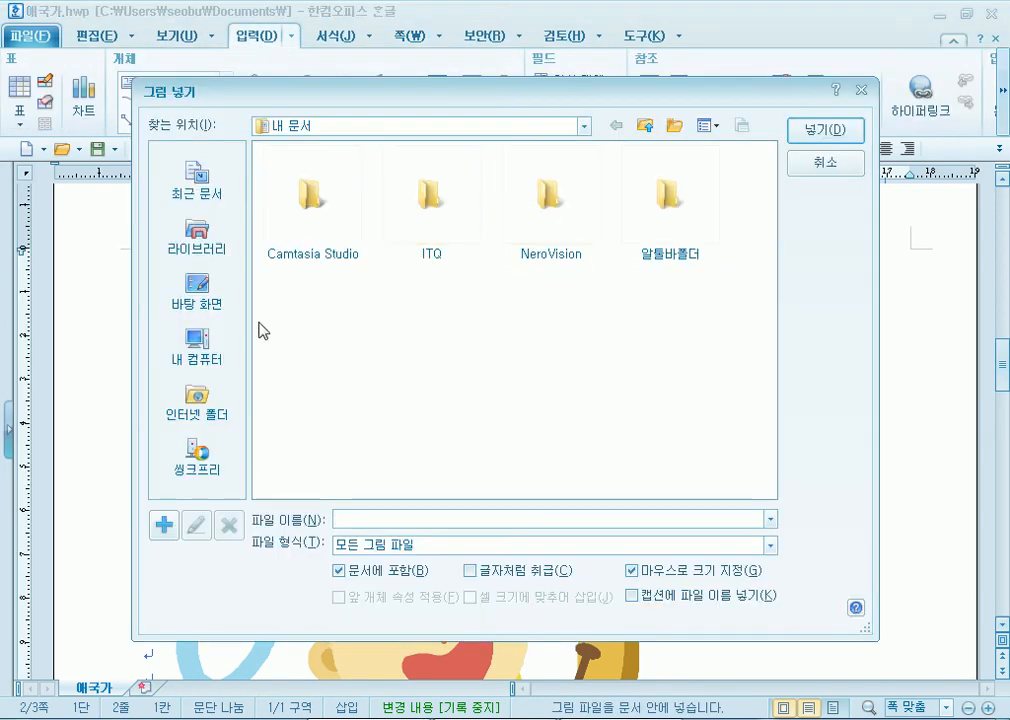
{"action": "left_click", "coordinate": [196, 235]}
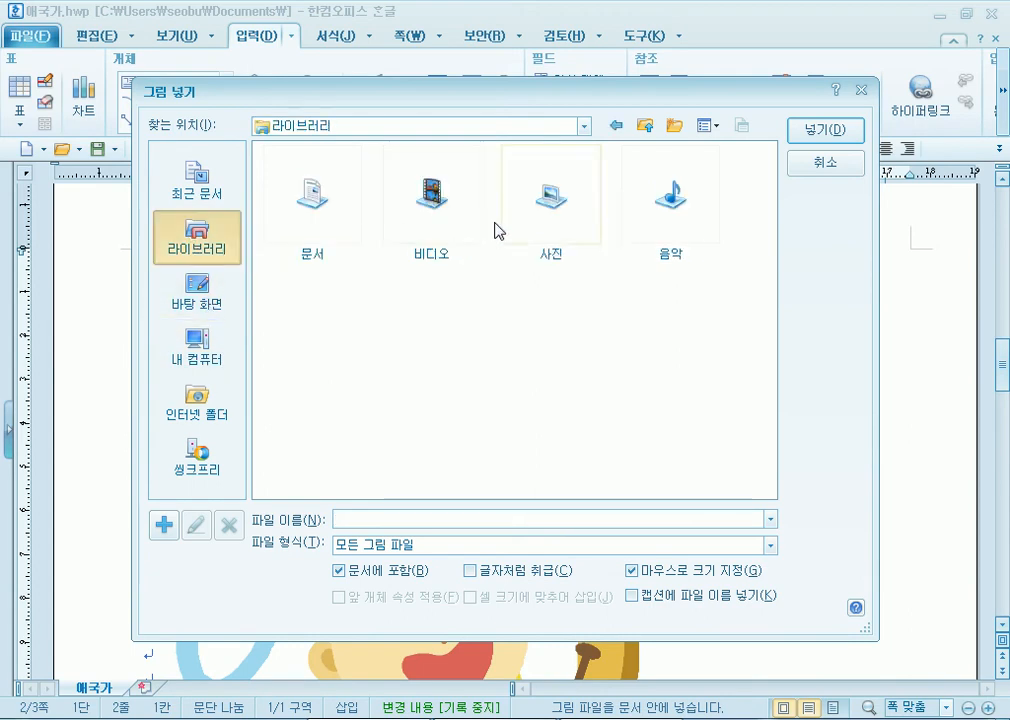
{"action": "double_click", "coordinate": [515, 247]}
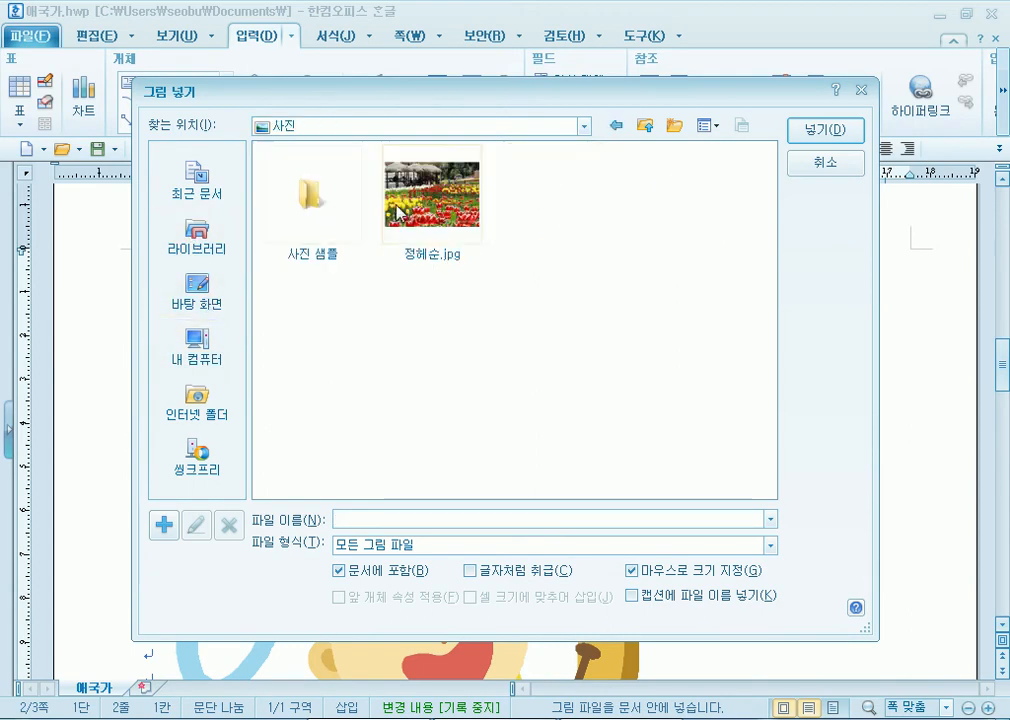
{"action": "double_click", "coordinate": [425, 195]}
- Draw the tulip photo and resize it to 143.71×98.68 mm
{"action": "left_click_drag", "start_coordinate": [144, 377], "coordinate": [624, 697]}
{"action": "left_click_drag", "start_coordinate": [376, 565], "coordinate": [433, 511]}
{"action": "scroll", "coordinate": [532, 596], "scroll_direction": "down", "scroll_amount": 3}
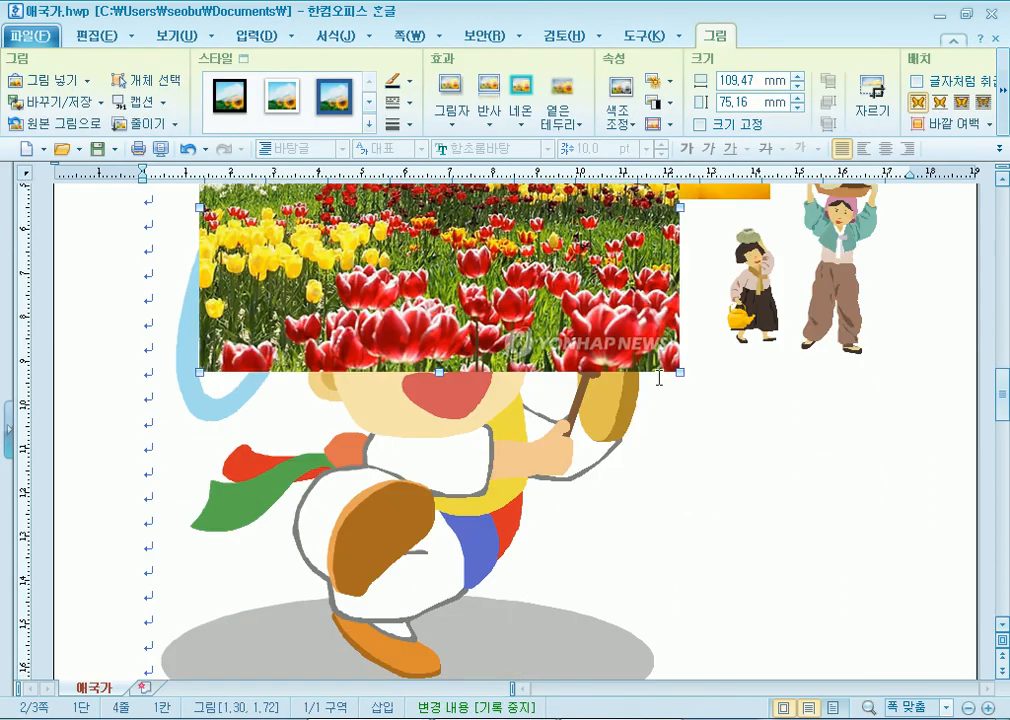
{"action": "left_click_drag", "start_coordinate": [756, 447], "coordinate": [790, 475]}
{"action": "left_click_drag", "start_coordinate": [568, 390], "coordinate": [511, 487]}
{"action": "scroll", "coordinate": [471, 573], "scroll_direction": "up", "scroll_amount": 3}
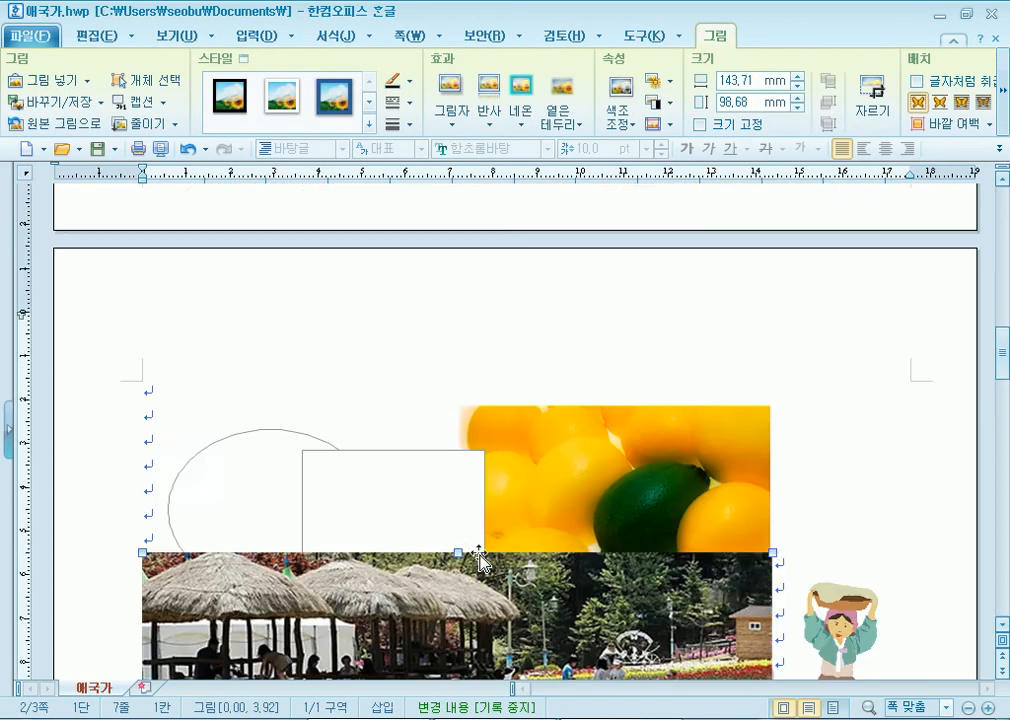
{"action": "left_click_drag", "start_coordinate": [449, 612], "coordinate": [402, 380]}
{"action": "scroll", "coordinate": [402, 377], "scroll_direction": "up", "scroll_amount": 5}
{"action": "left_click_drag", "start_coordinate": [396, 515], "coordinate": [395, 298]}
{"action": "scroll", "coordinate": [394, 300], "scroll_direction": "up", "scroll_amount": 4}
{"action": "left_click_drag", "start_coordinate": [356, 518], "coordinate": [366, 314]}
{"action": "scroll", "coordinate": [366, 314], "scroll_direction": "up", "scroll_amount": 4}
{"action": "left_click_drag", "start_coordinate": [348, 539], "coordinate": [343, 379]}
- Move the tulip photo over the page 1 verses and set its wrap to 글 뒤로
{"action": "left_click_drag", "start_coordinate": [402, 510], "coordinate": [484, 498]}
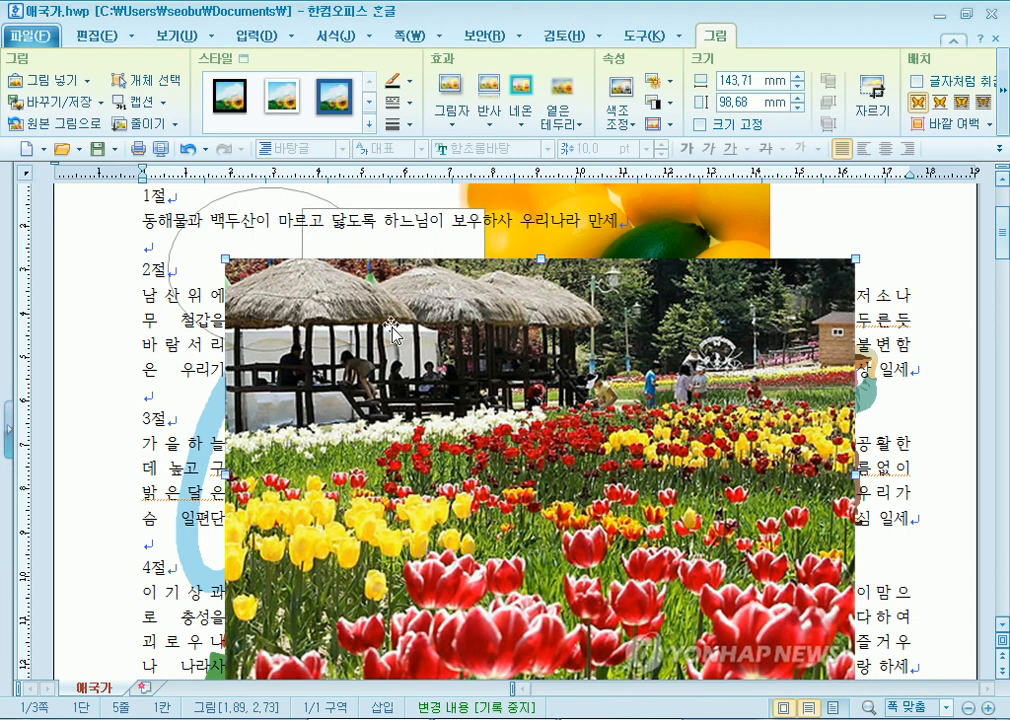
{"action": "left_click", "coordinate": [961, 102]}
{"action": "left_click", "coordinate": [983, 102]}
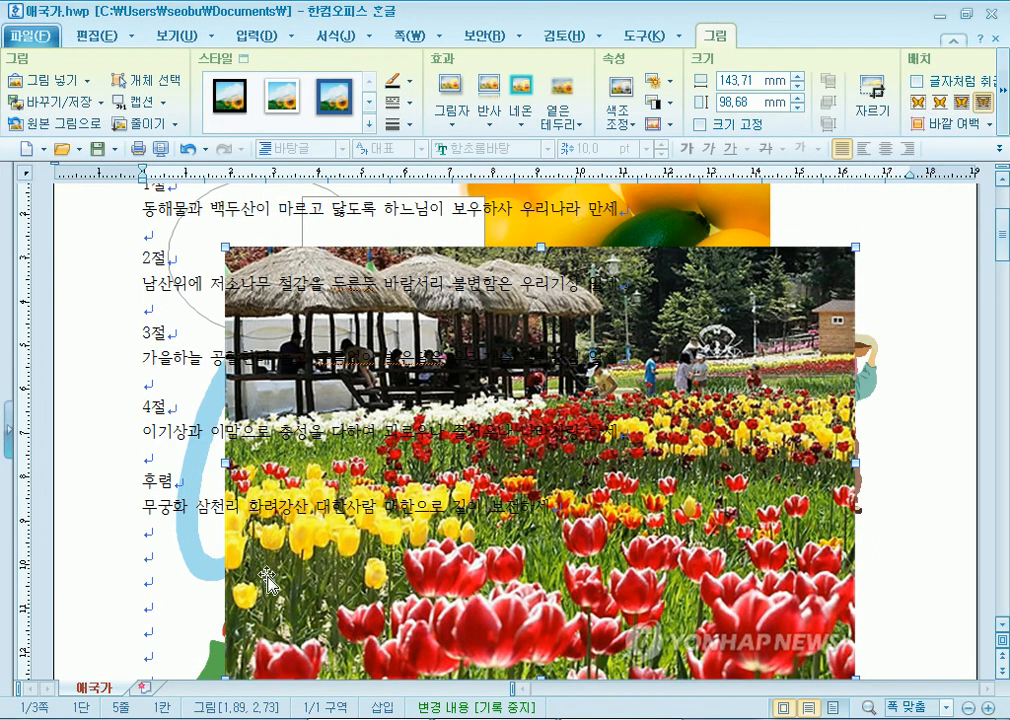
{"action": "left_click_drag", "start_coordinate": [234, 428], "coordinate": [197, 418]}
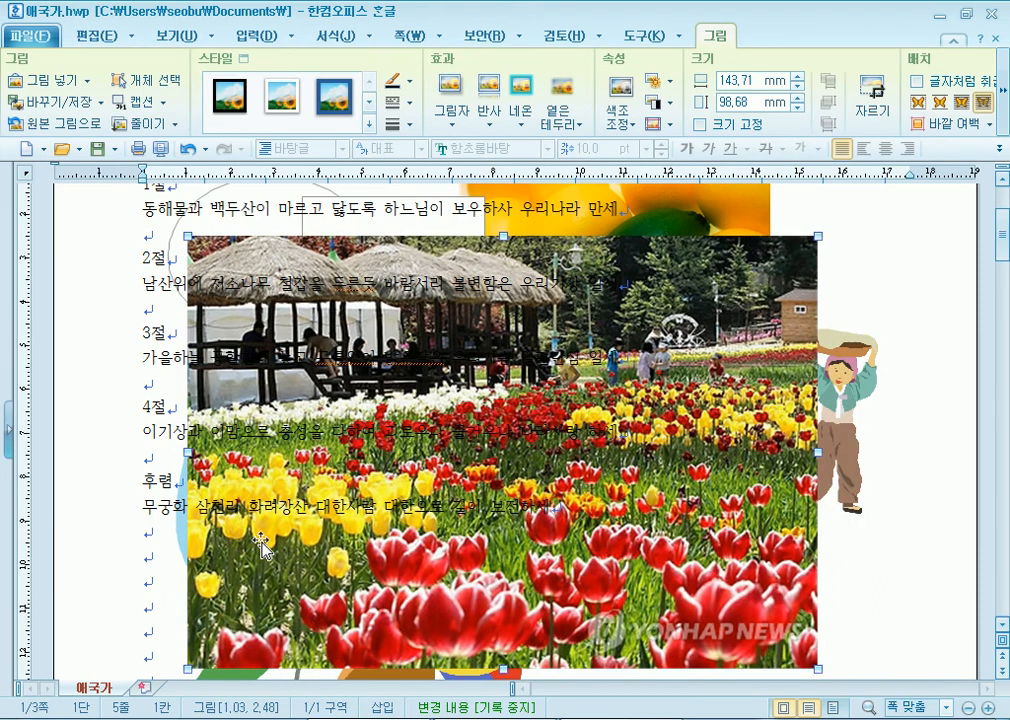
- Check 워터마크 효과 on the tulip photo's 그림 properties tab so it appears faded
{"action": "double_click", "coordinate": [262, 547]}
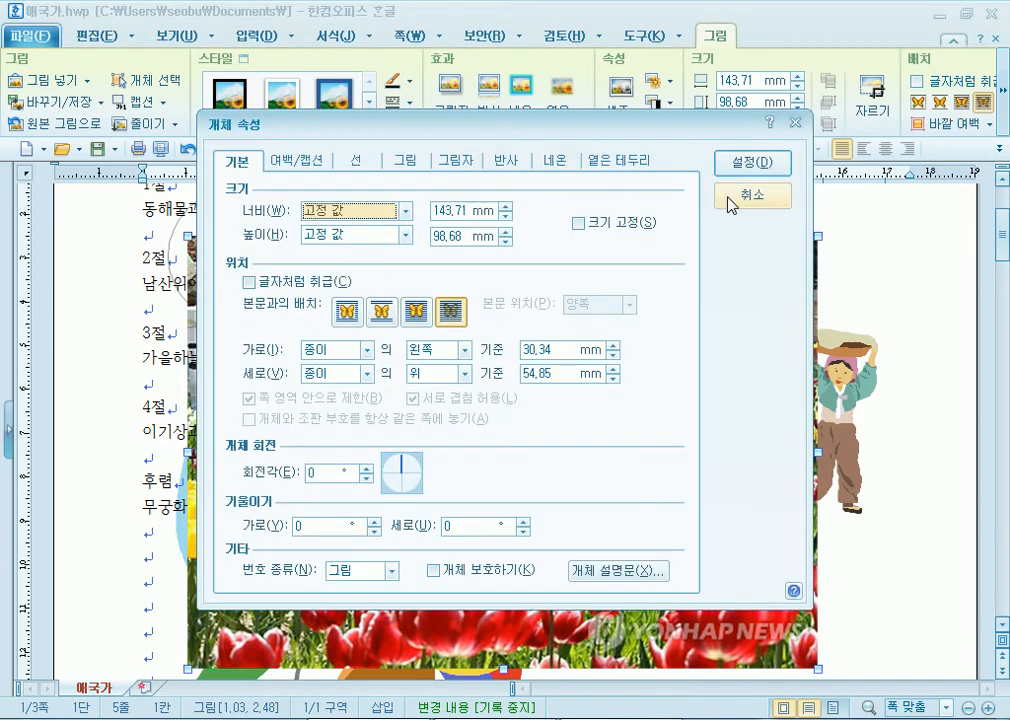
{"action": "left_click", "coordinate": [459, 163]}
{"action": "left_click", "coordinate": [419, 165]}
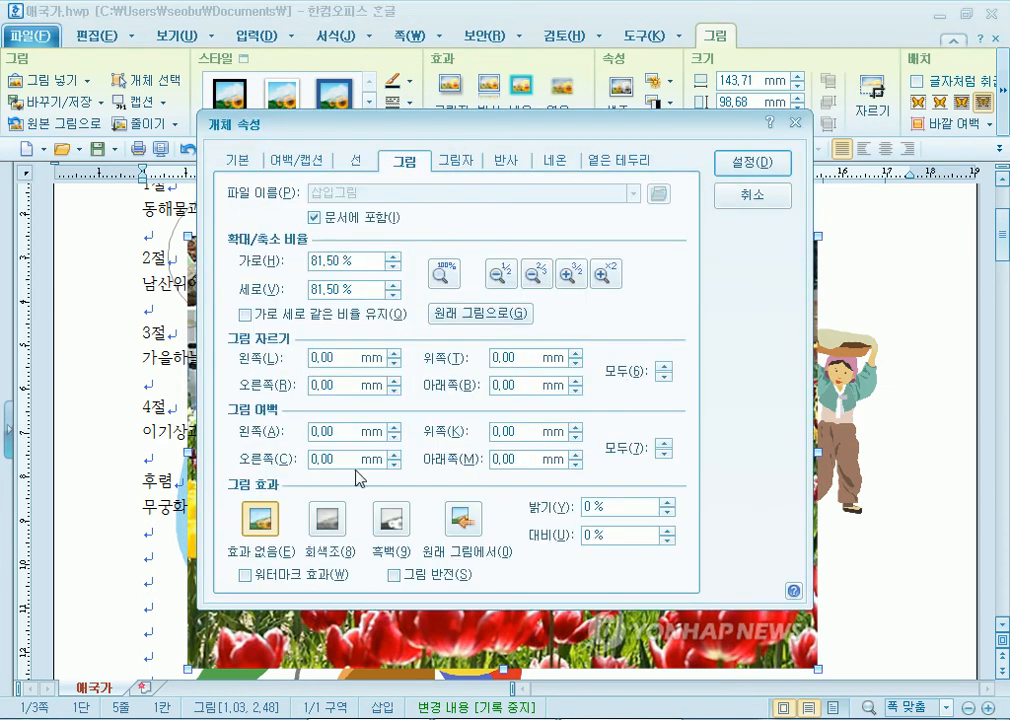
{"action": "left_click", "coordinate": [280, 574]}
{"action": "left_click", "coordinate": [752, 163]}
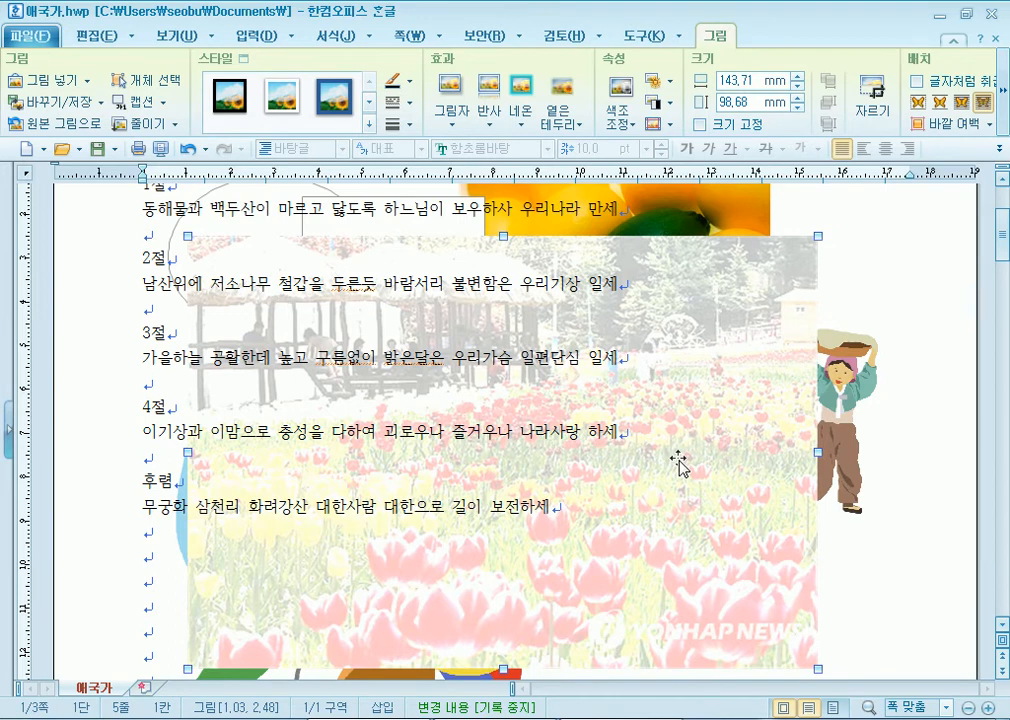
{"action": "scroll", "coordinate": [678, 463], "scroll_direction": "up", "scroll_amount": 3}
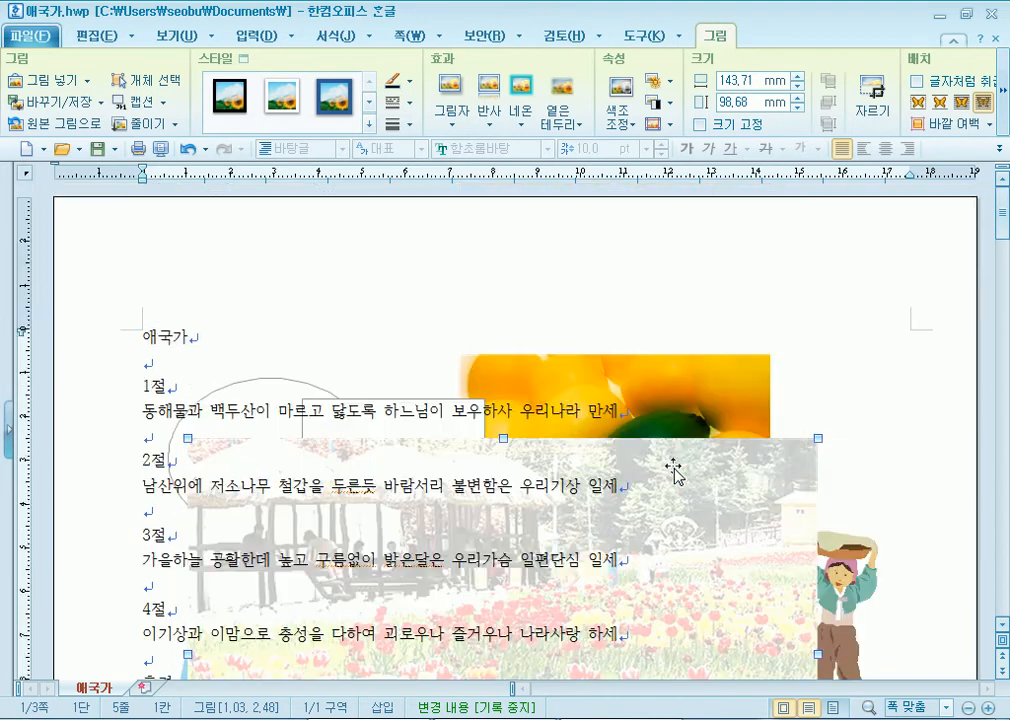
{"action": "scroll", "coordinate": [676, 433], "scroll_direction": "down", "scroll_amount": 3}
- Delete the tulip photo from the anthem page
{"action": "left_click", "coordinate": [778, 293]}
{"action": "left_click", "coordinate": [770, 299]}
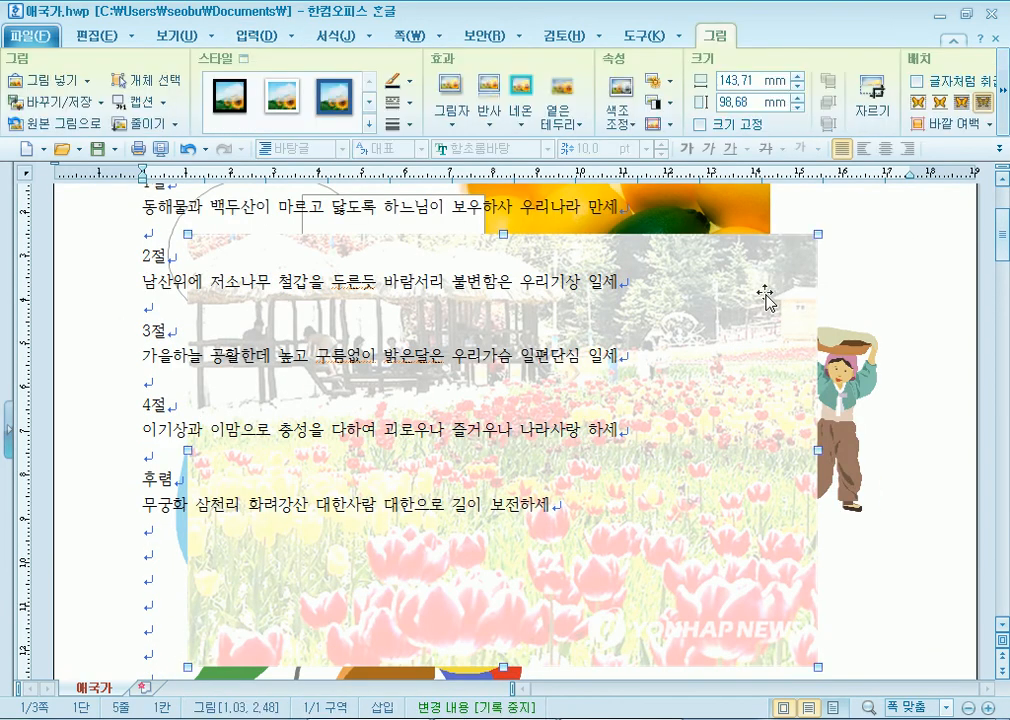
{"action": "key", "text": "Delete"}
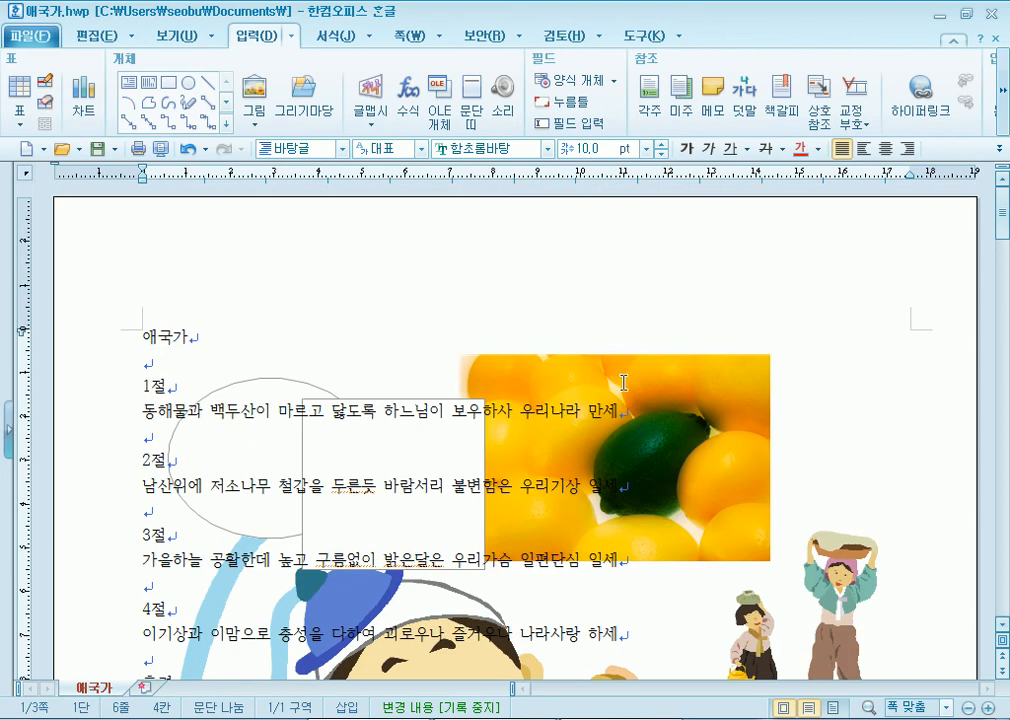
{"action": "scroll", "coordinate": [636, 381], "scroll_direction": "up", "scroll_amount": 3}
{"action": "left_click_drag", "start_coordinate": [727, 440], "coordinate": [788, 566]}
{"action": "scroll", "coordinate": [761, 460], "scroll_direction": "down", "scroll_amount": 4}
{"action": "left_click", "coordinate": [805, 392]}
{"action": "scroll", "coordinate": [582, 446], "scroll_direction": "down", "scroll_amount": 10}
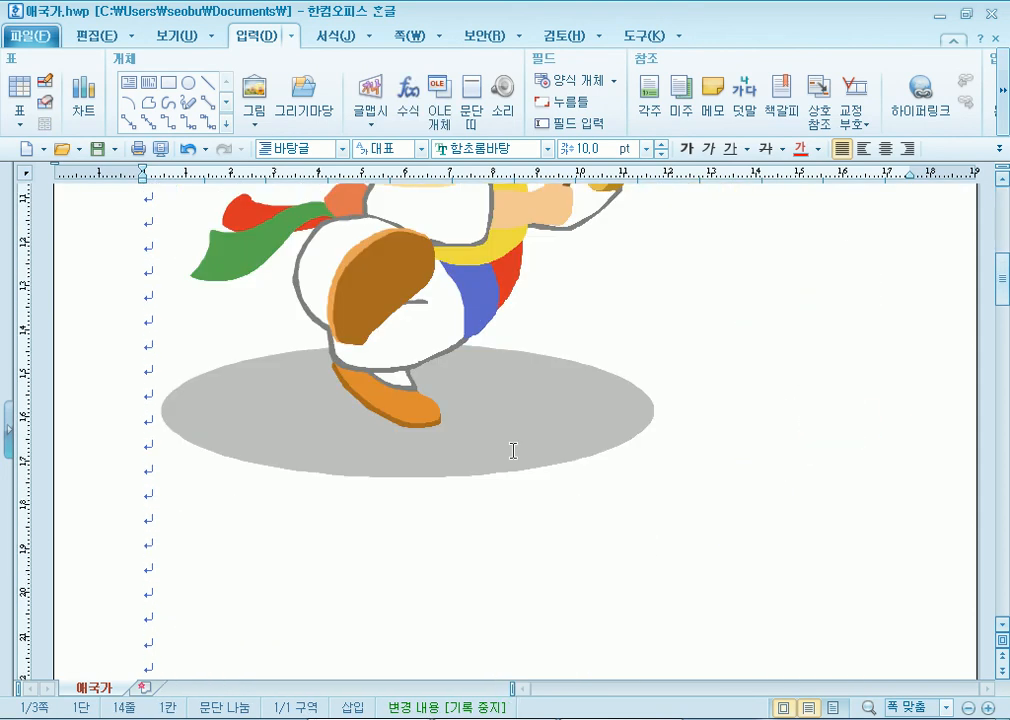
{"action": "scroll", "coordinate": [298, 425], "scroll_direction": "up", "scroll_amount": 5}
{"action": "left_click", "coordinate": [192, 413]}
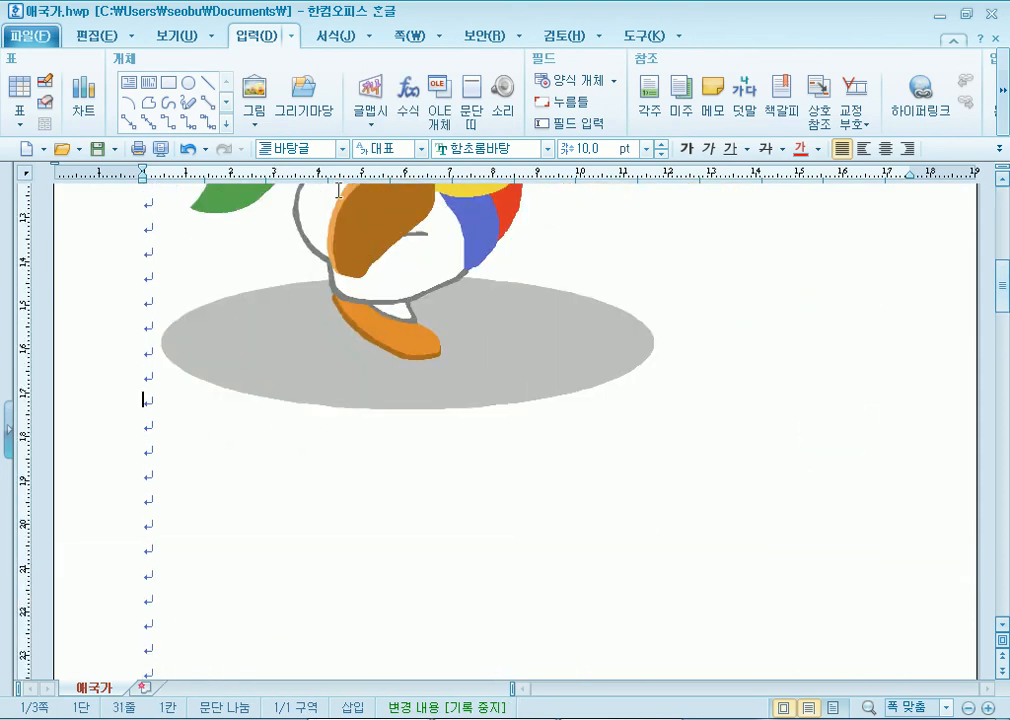
- Open the master page for editing via 쪽 > 바탕쪽
{"action": "left_click", "coordinate": [400, 40]}
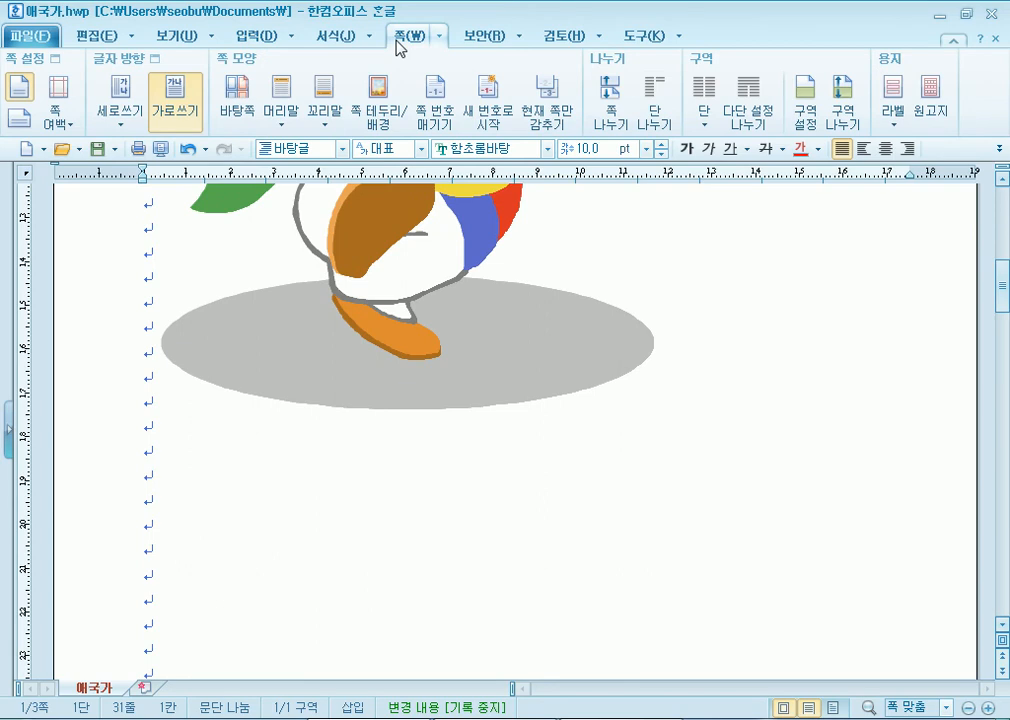
{"action": "left_click", "coordinate": [241, 94]}
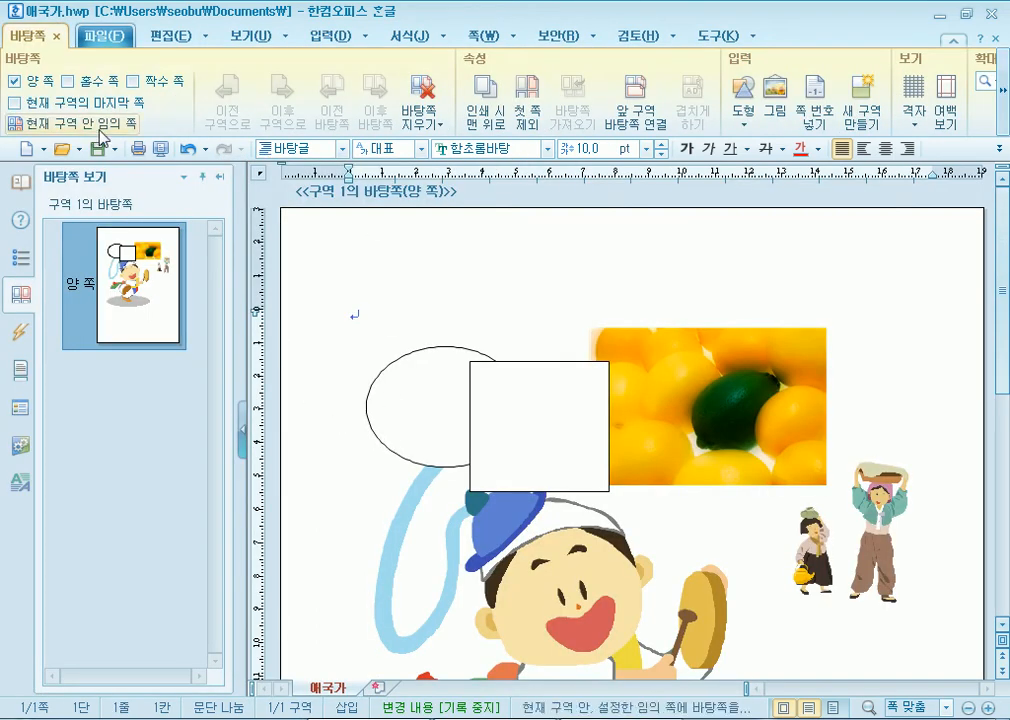
{"action": "left_click", "coordinate": [55, 40]}
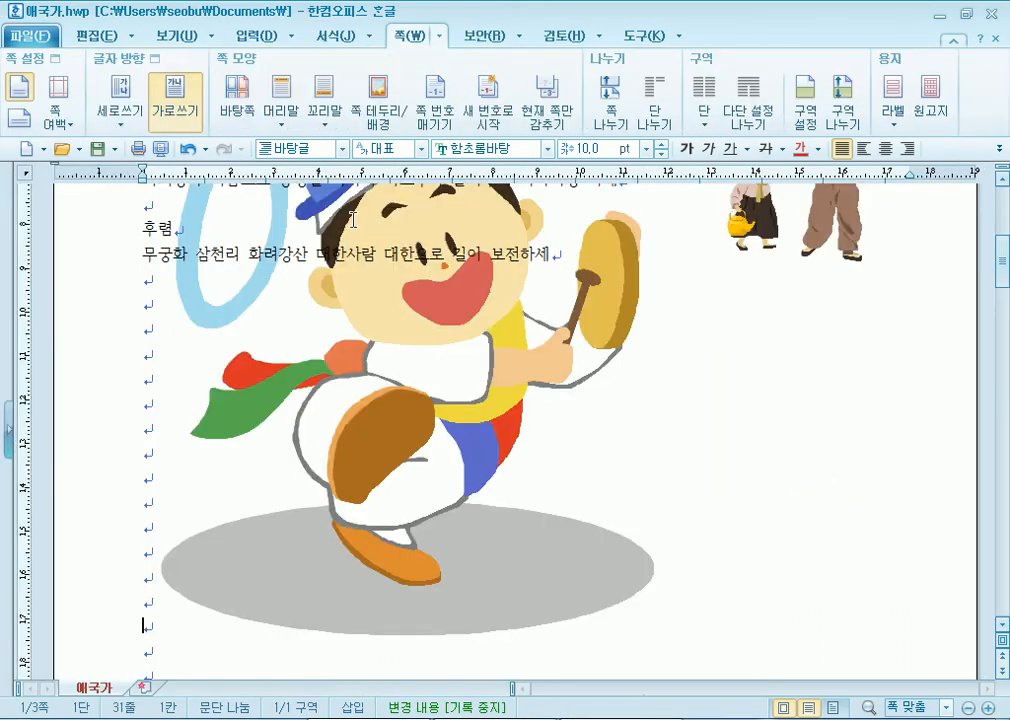
{"action": "left_click", "coordinate": [230, 102]}
- Delete the ellipse and the white rectangle from the master page
{"action": "left_click", "coordinate": [717, 419]}
{"action": "left_click", "coordinate": [564, 433]}
{"action": "left_click", "coordinate": [444, 408]}
{"action": "left_click", "coordinate": [155, 296]}
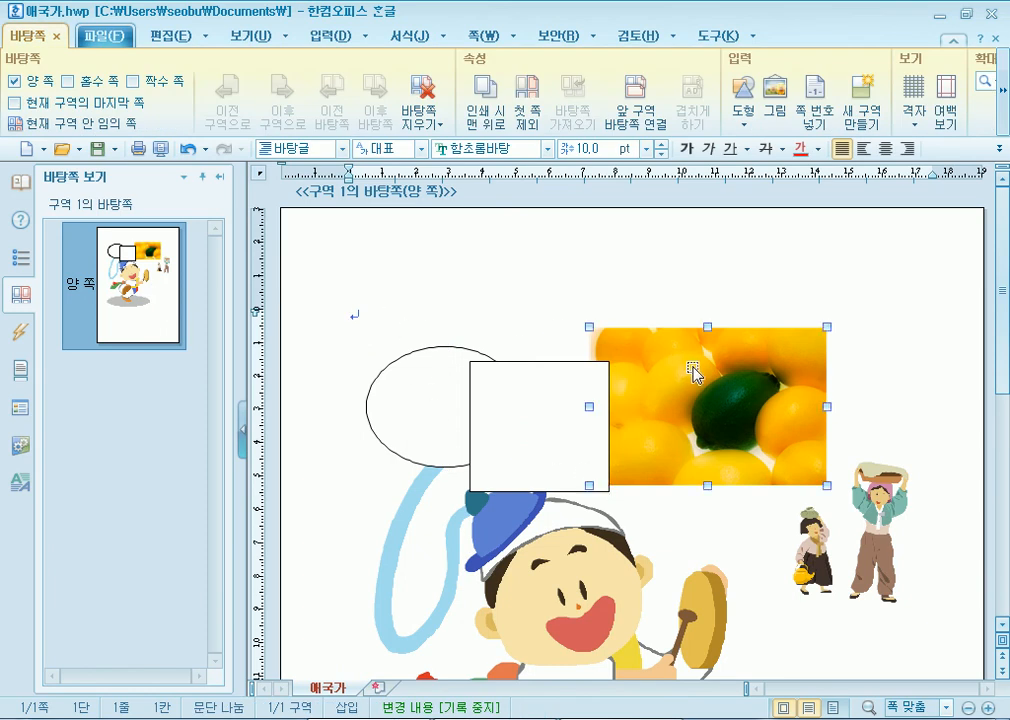
{"action": "left_click", "coordinate": [692, 372]}
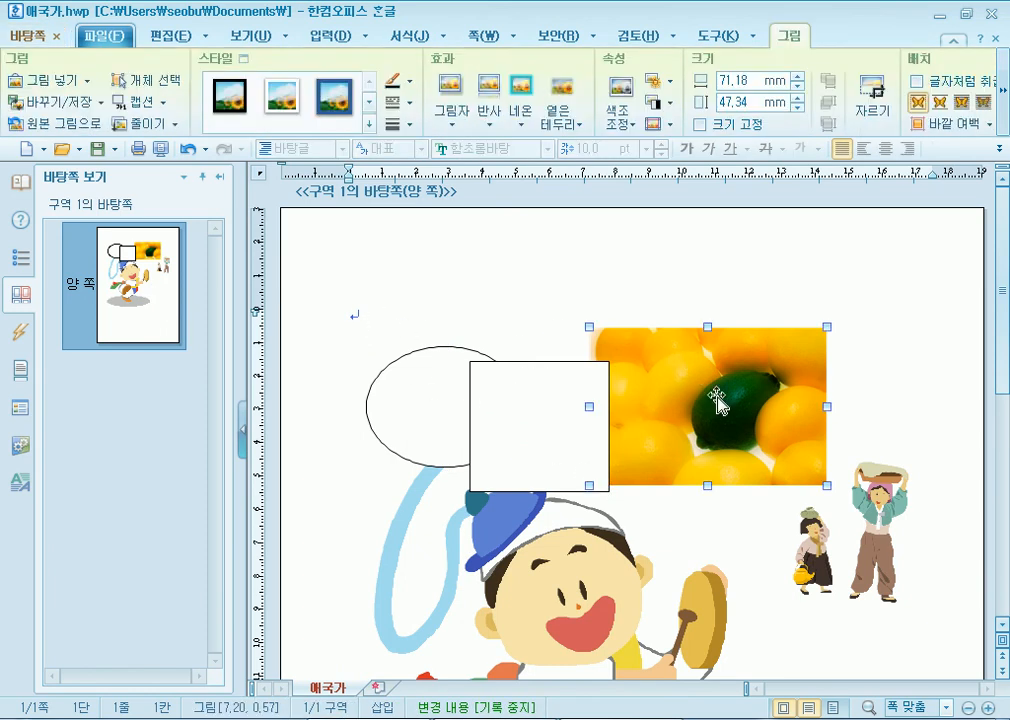
{"action": "left_click", "coordinate": [552, 408]}
{"action": "left_click", "coordinate": [402, 405]}
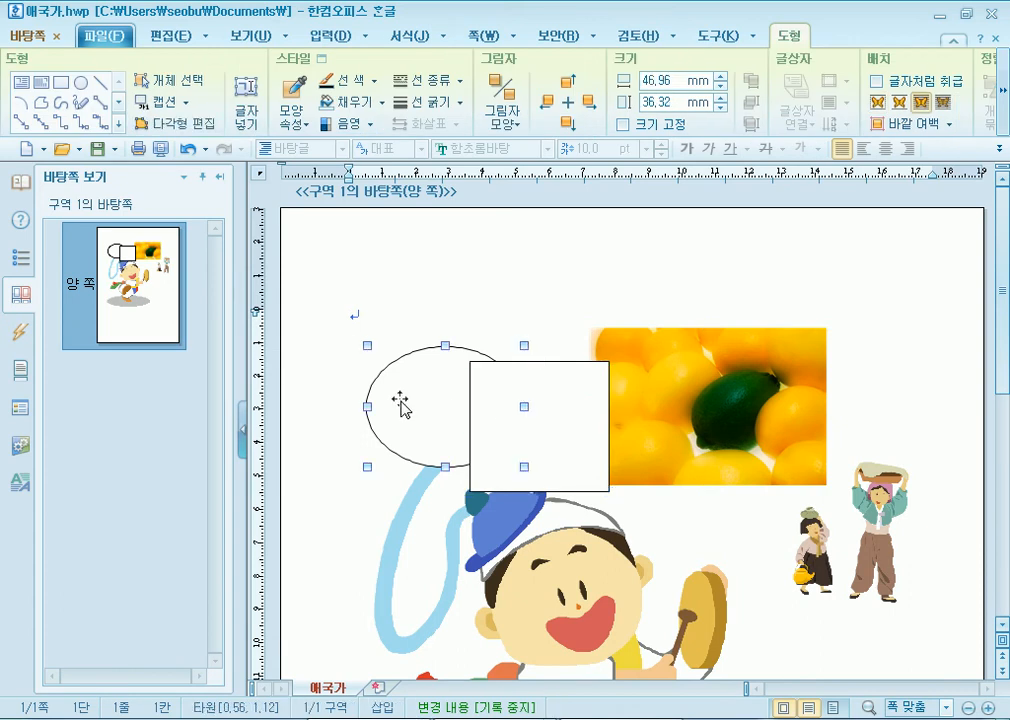
{"action": "key", "text": "Delete"}
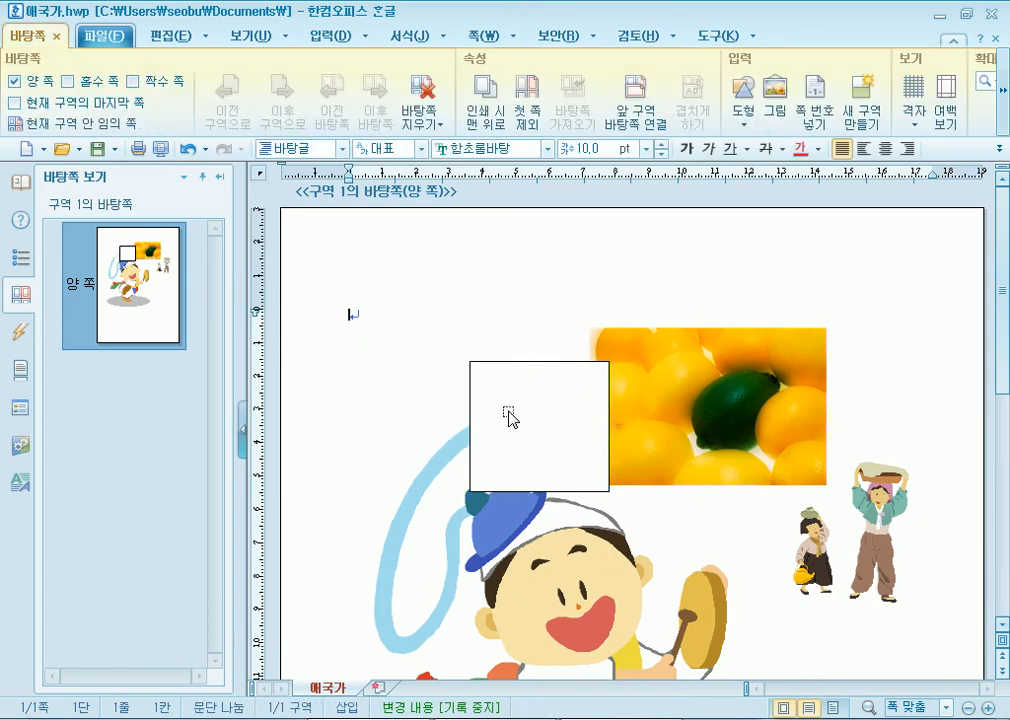
{"action": "left_click", "coordinate": [509, 419]}
{"action": "key", "text": "Delete"}
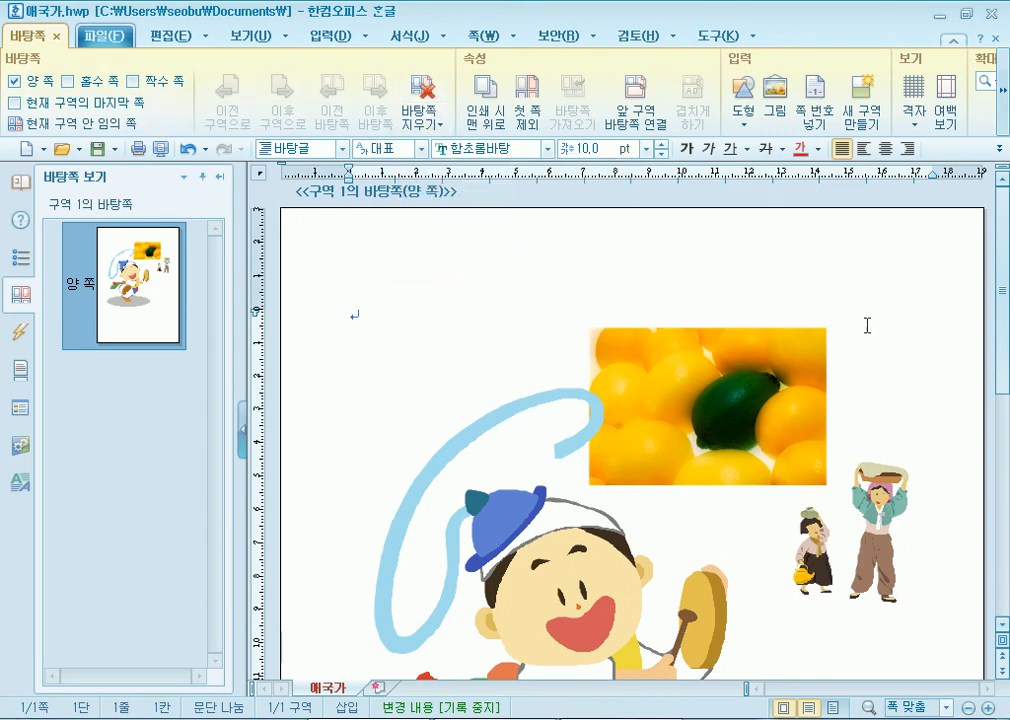
- Select the lemon picture and show its picture formatting tools
{"action": "left_click", "coordinate": [712, 401]}
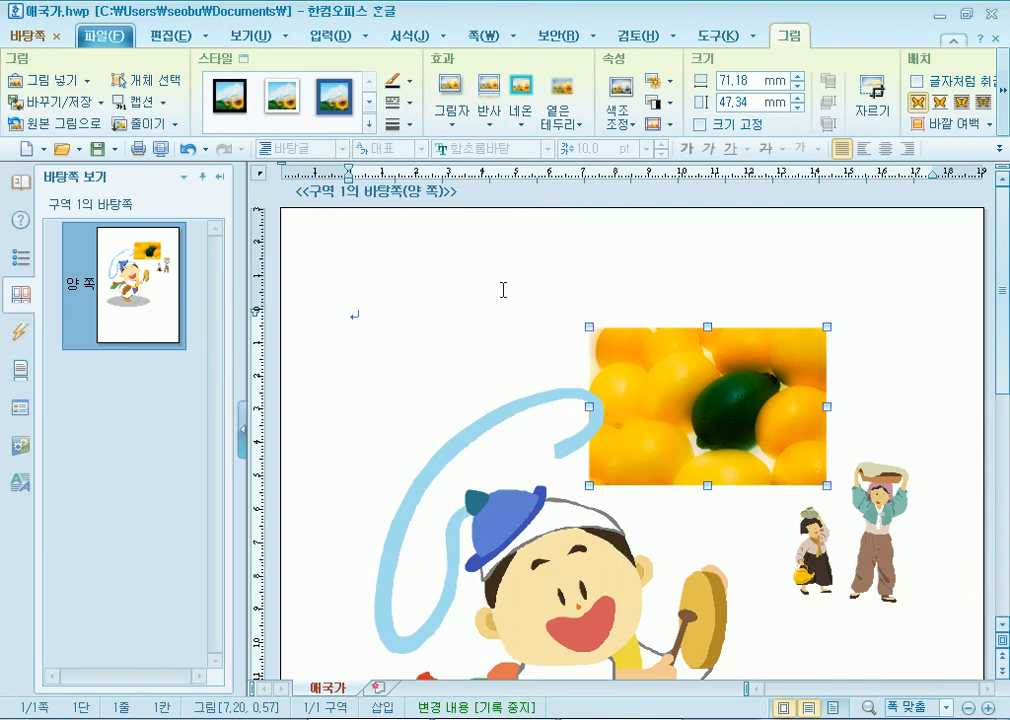
{"action": "left_click", "coordinate": [28, 35]}
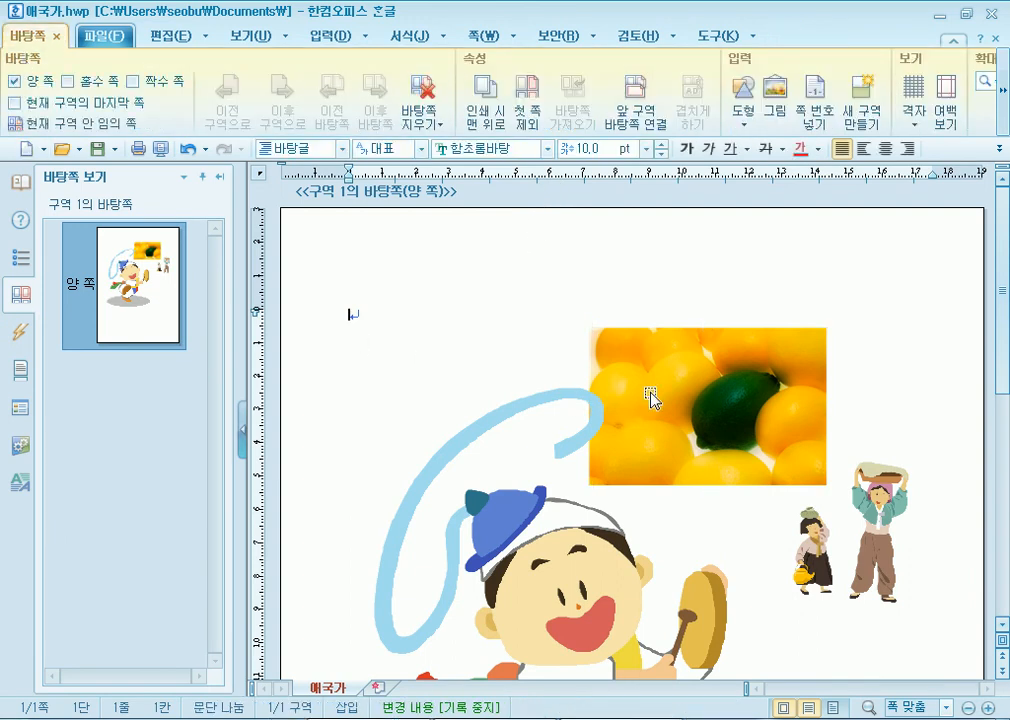
{"action": "left_click", "coordinate": [716, 38]}
{"action": "left_click", "coordinate": [790, 37]}
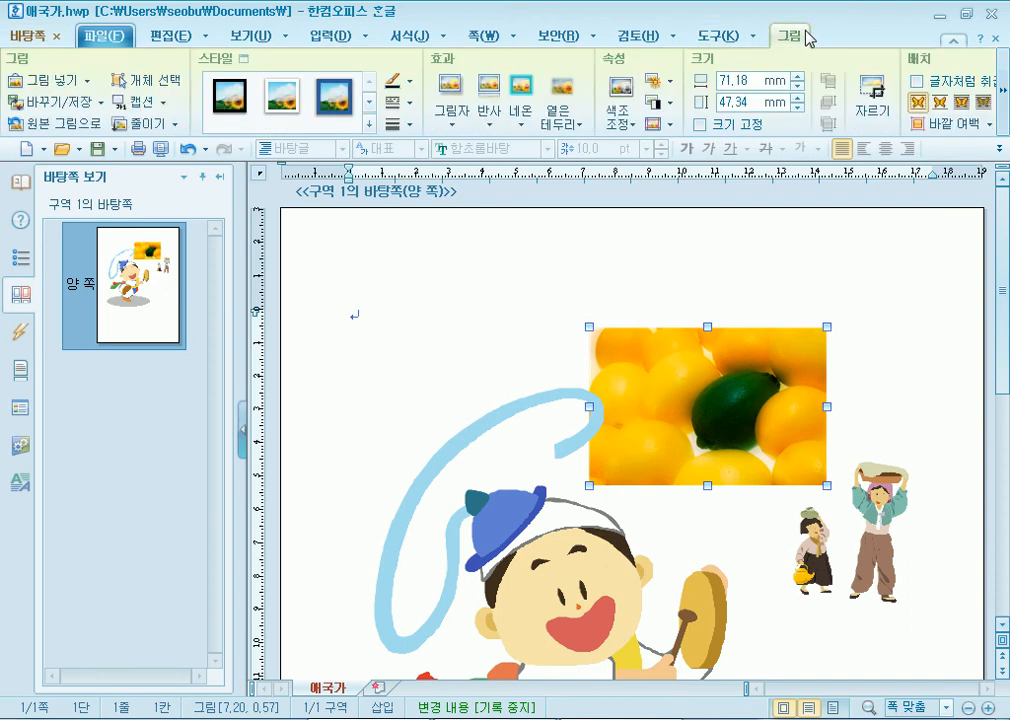
- Delete the current master page with 현재 바탕쪽 지우기, confirming with 지움
{"action": "left_click", "coordinate": [28, 35]}
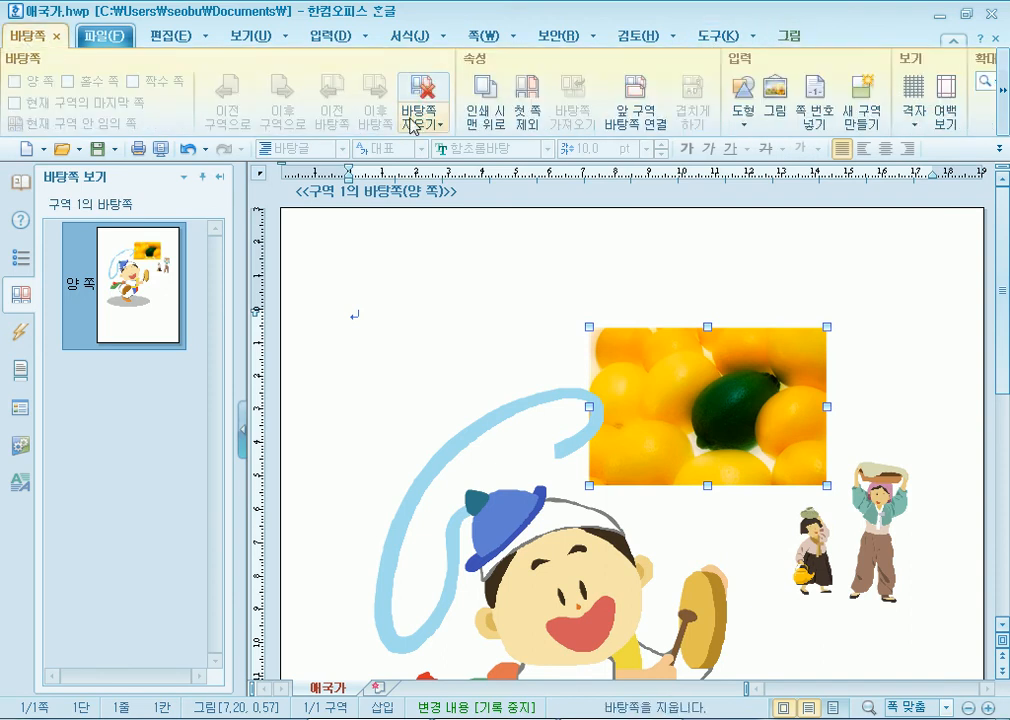
{"action": "left_click", "coordinate": [428, 125]}
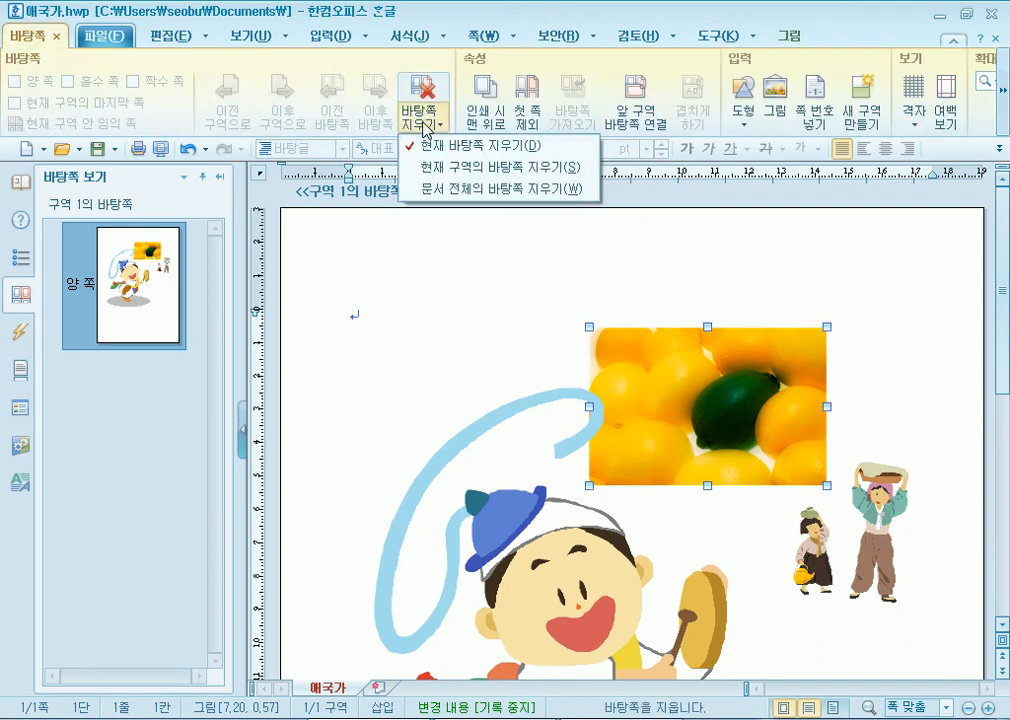
{"action": "left_click", "coordinate": [444, 156]}
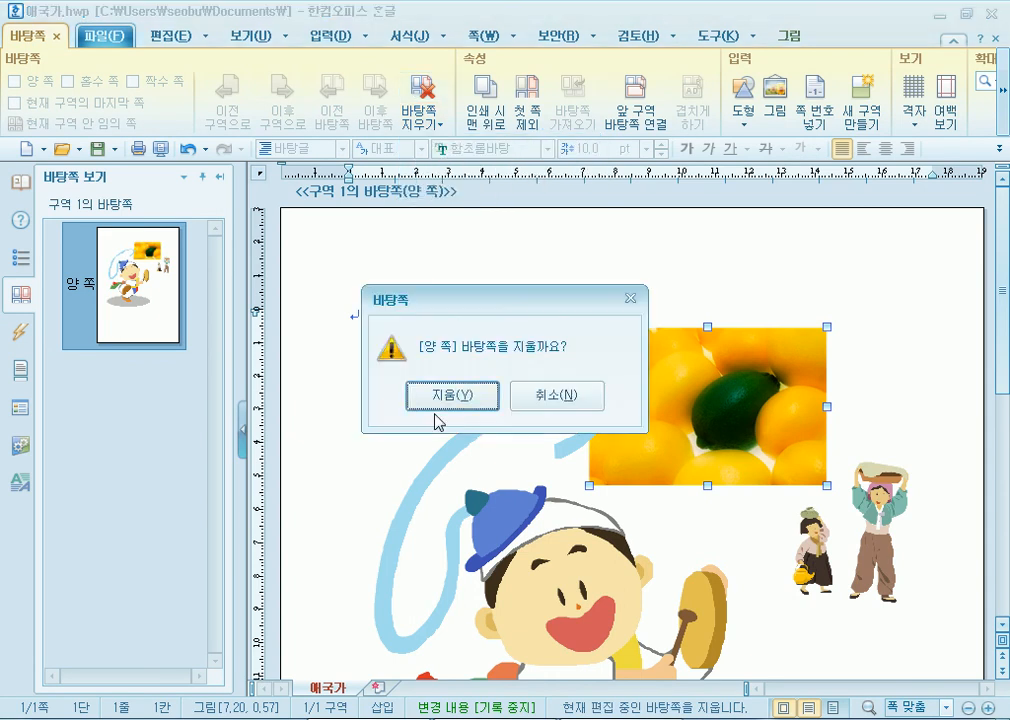
{"action": "left_click", "coordinate": [451, 394]}
{"action": "left_click", "coordinate": [510, 395]}
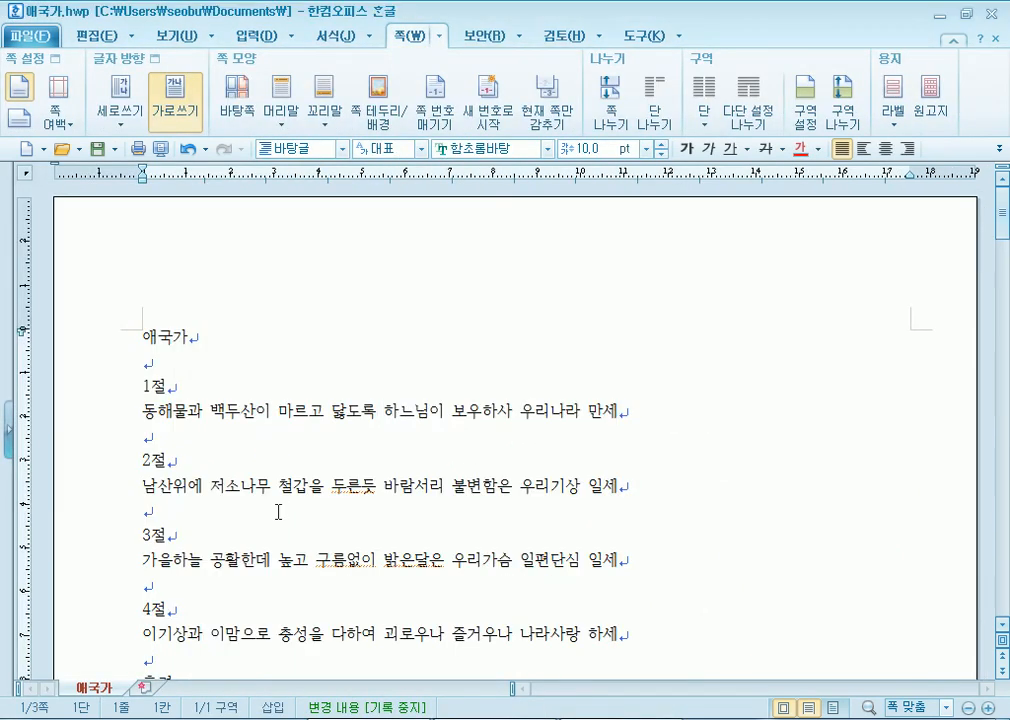
- Place the caret on the empty second line and open 쪽 > 바탕쪽 for a new master page
{"action": "scroll", "coordinate": [367, 552], "scroll_direction": "down", "scroll_amount": 10}
{"action": "scroll", "coordinate": [391, 592], "scroll_direction": "down", "scroll_amount": 3}
{"action": "scroll", "coordinate": [390, 592], "scroll_direction": "up", "scroll_amount": 15}
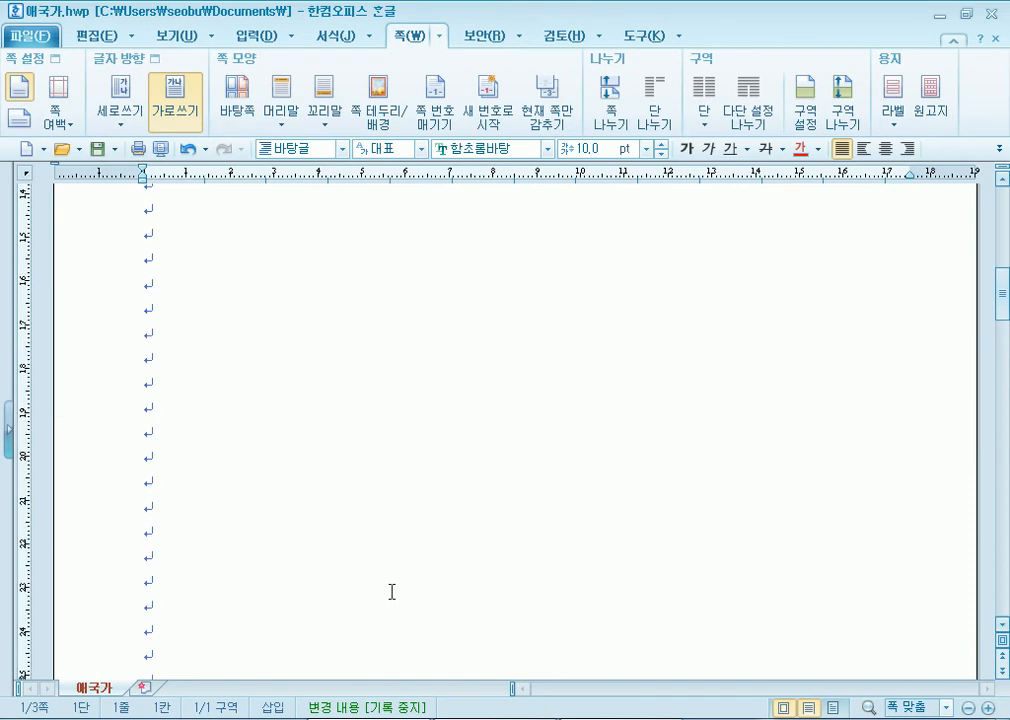
{"action": "left_click", "coordinate": [171, 295]}
{"action": "left_click", "coordinate": [241, 92]}
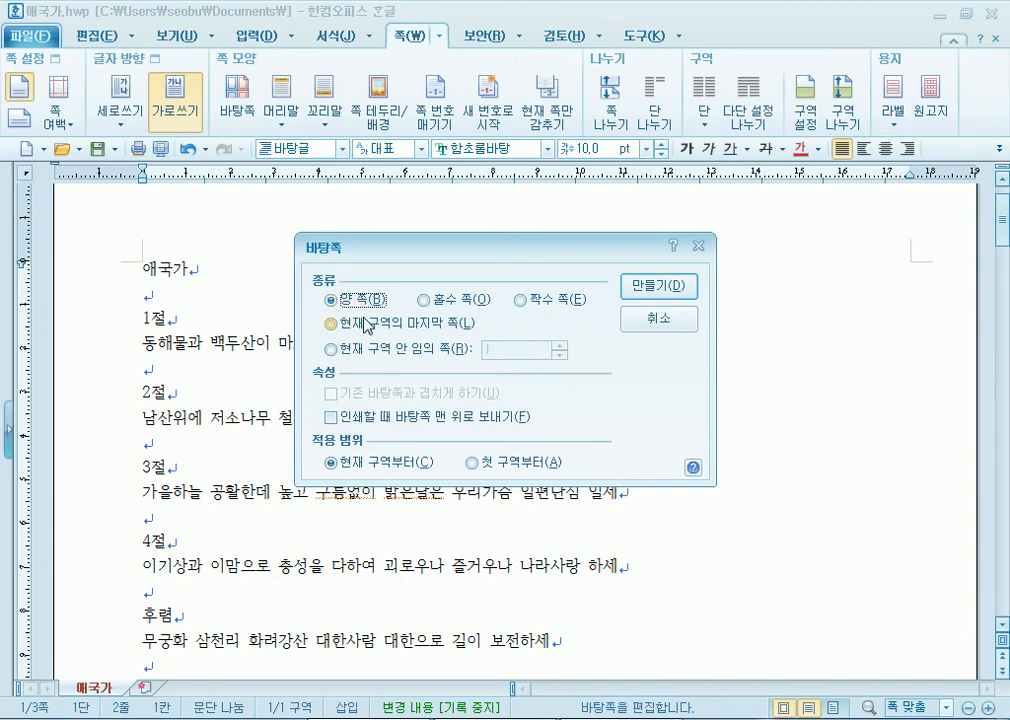
- Create a blank both-pages master page for section 1 and show the 바탕쪽 ribbon tools
{"action": "left_click", "coordinate": [438, 300]}
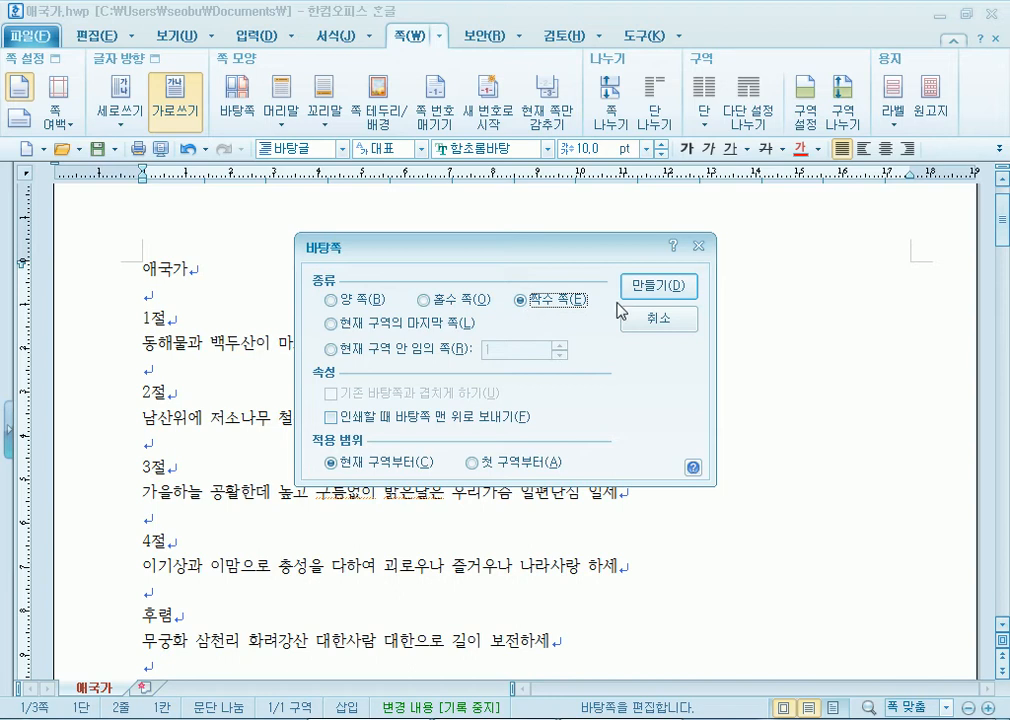
{"action": "left_click", "coordinate": [331, 299]}
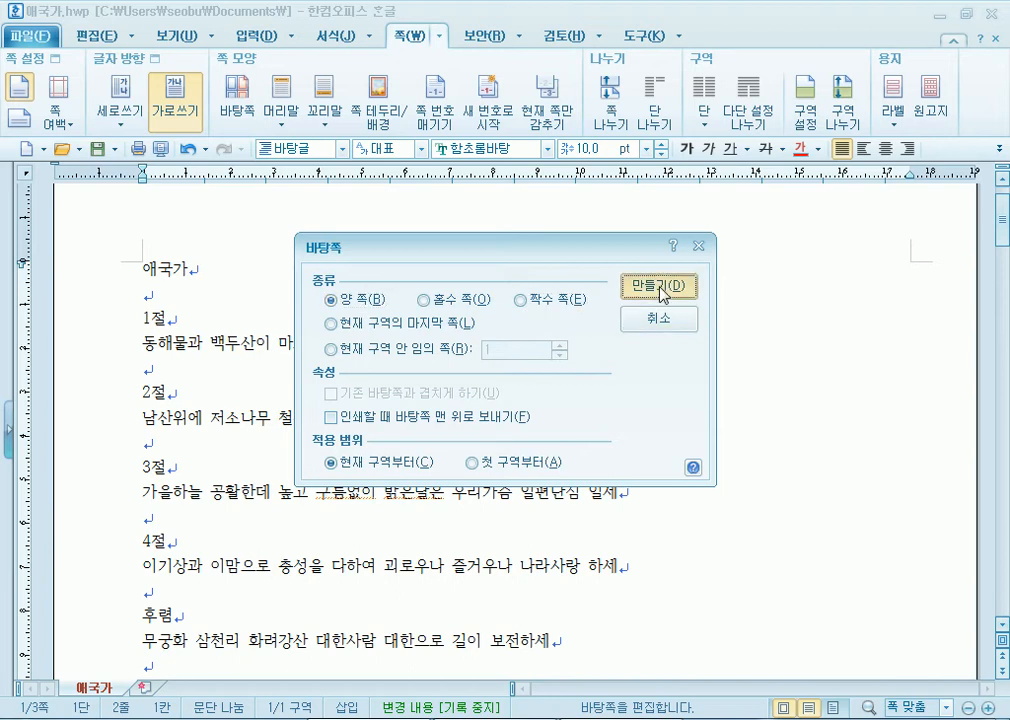
{"action": "left_click", "coordinate": [659, 287]}
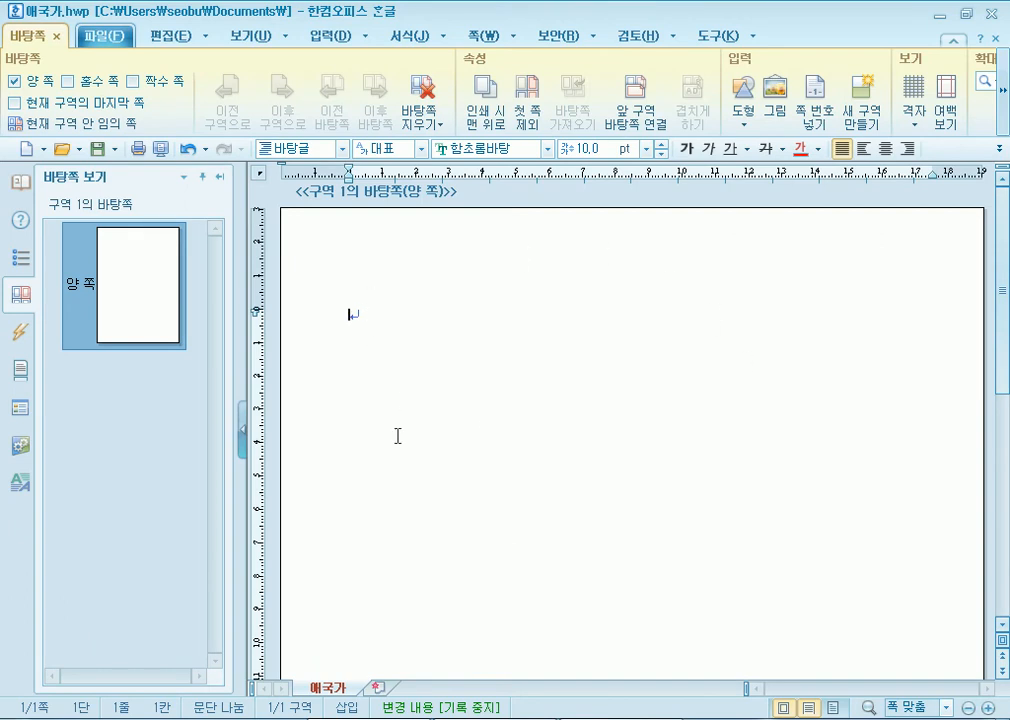
{"action": "scroll", "coordinate": [397, 436], "scroll_direction": "down", "scroll_amount": 1}
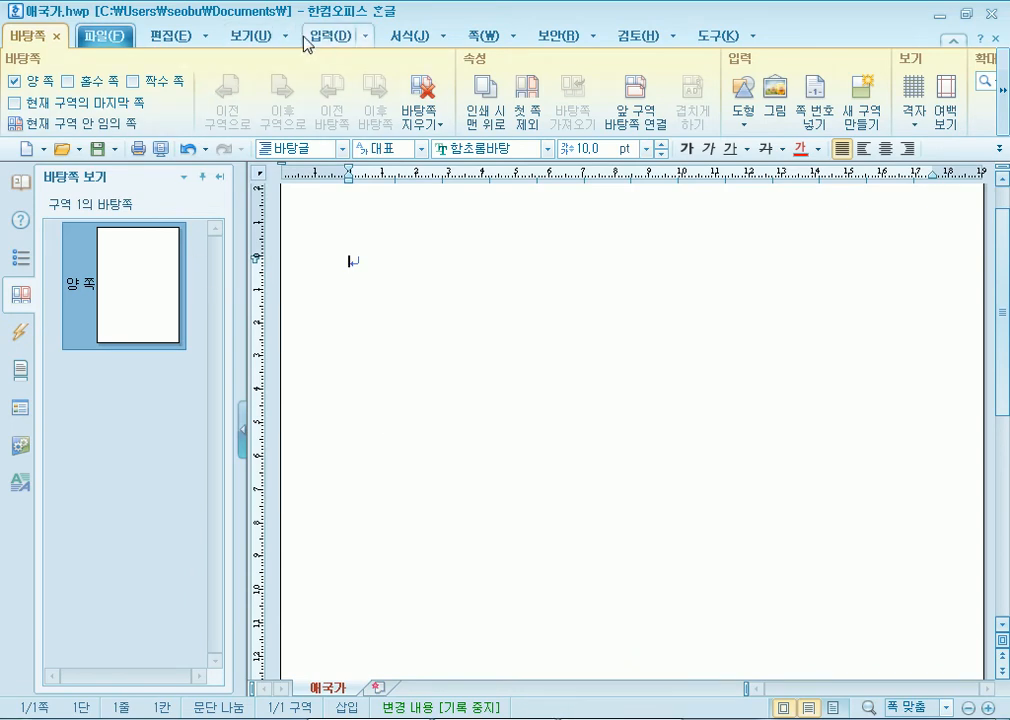
{"action": "left_click", "coordinate": [165, 35]}
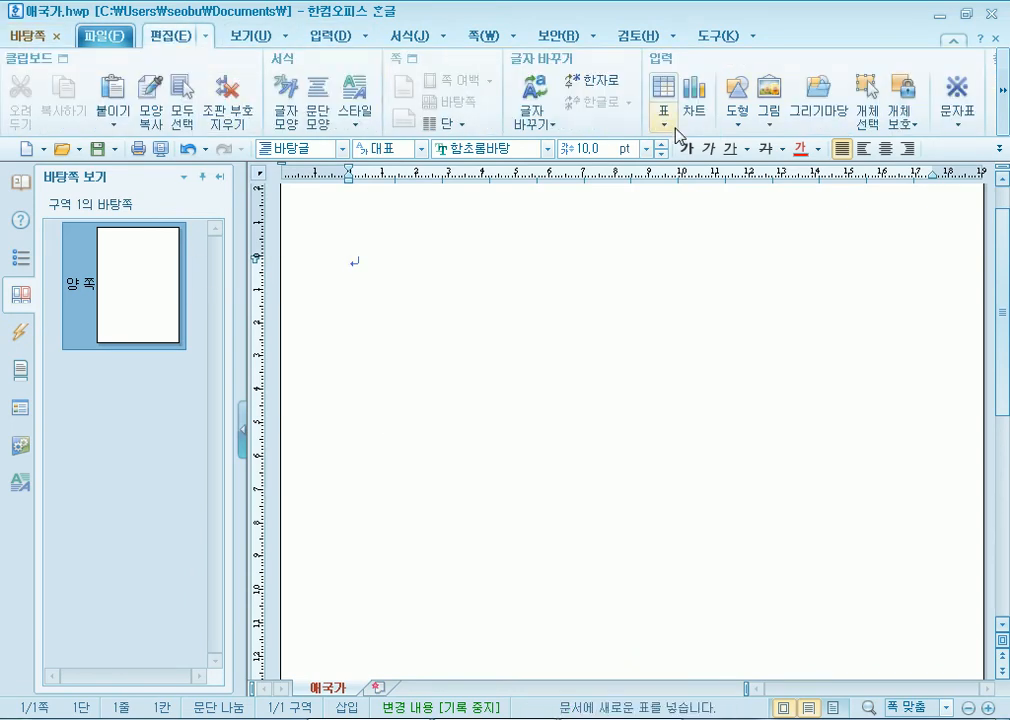
{"action": "left_click", "coordinate": [30, 36]}
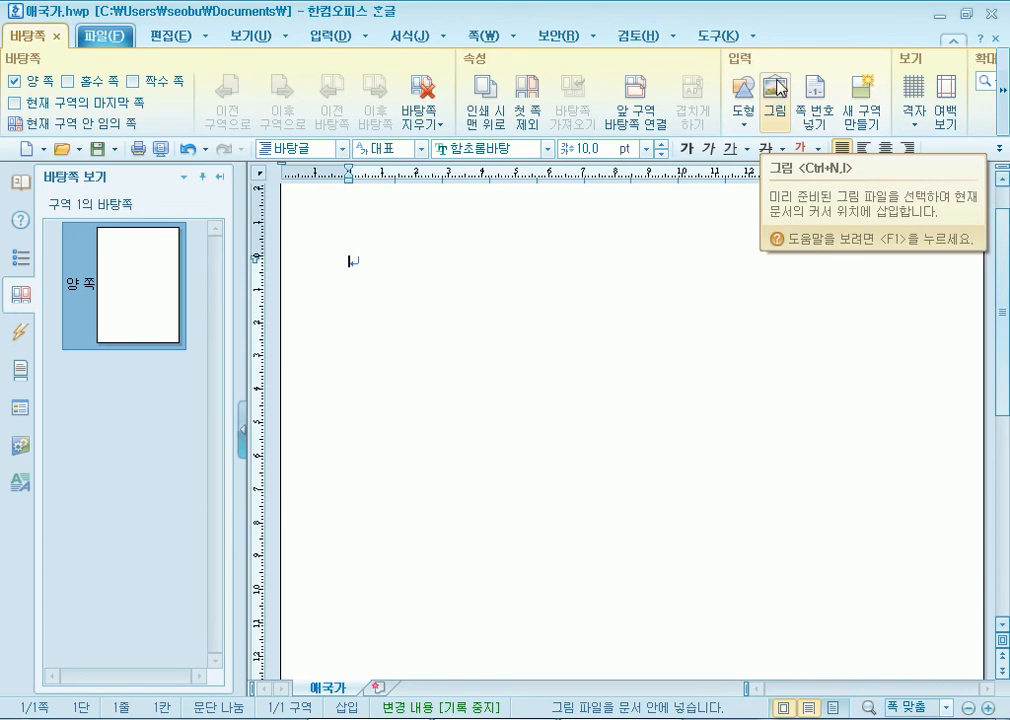
- In the picture dialog, browse the Z: drive through 개인서류모음 to the 가족 folder
{"action": "left_click", "coordinate": [777, 88]}
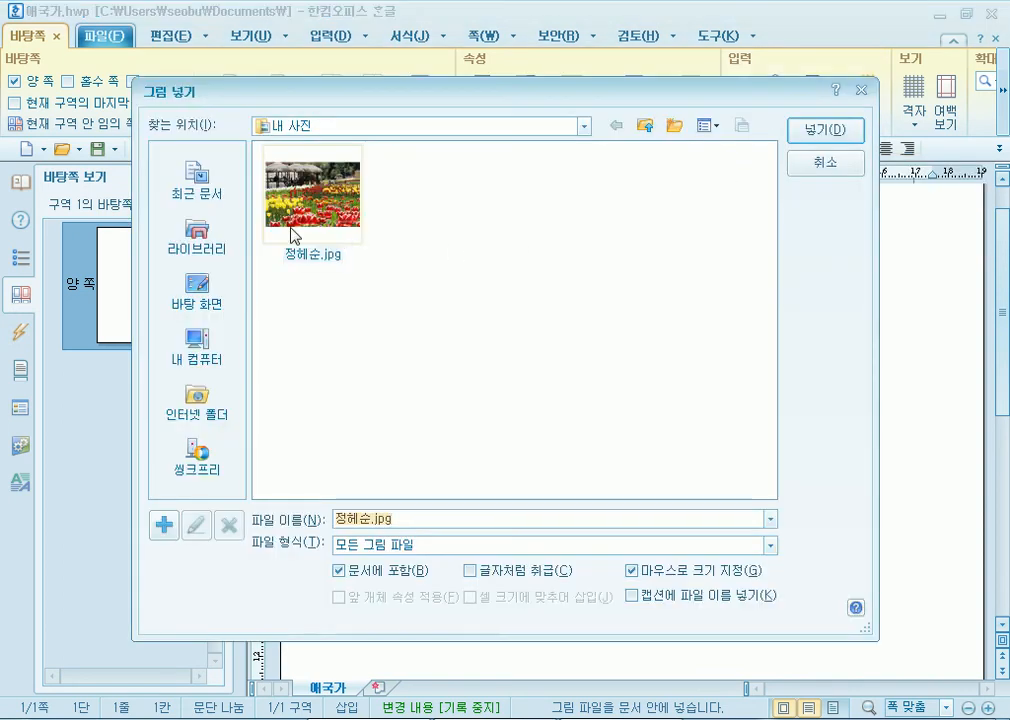
{"action": "left_click", "coordinate": [202, 354]}
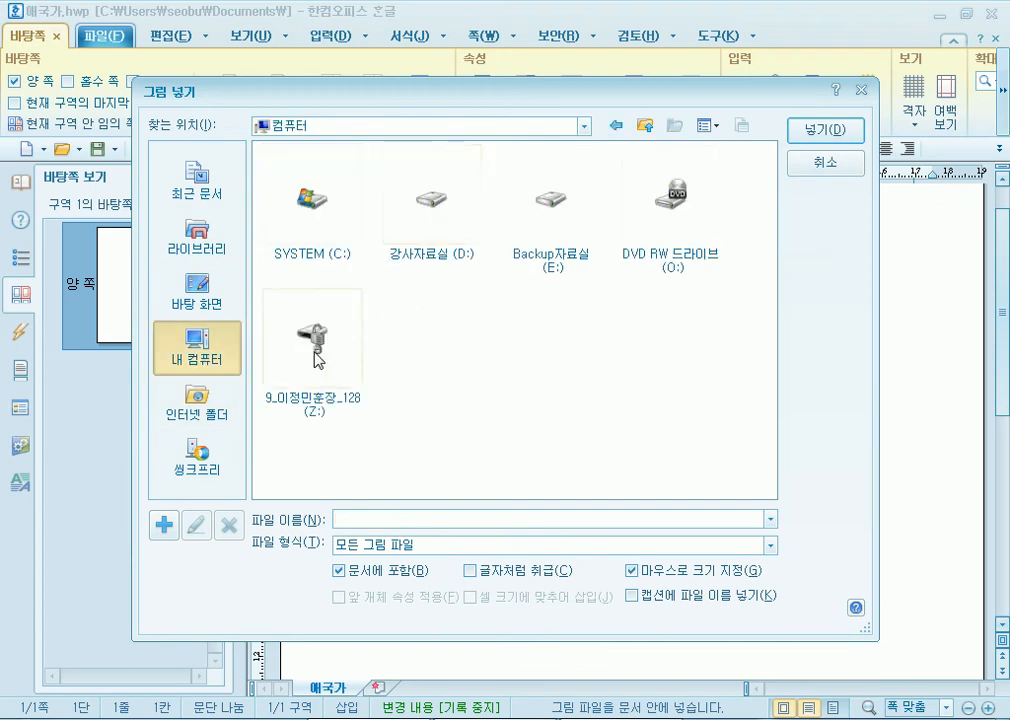
{"action": "double_click", "coordinate": [316, 352]}
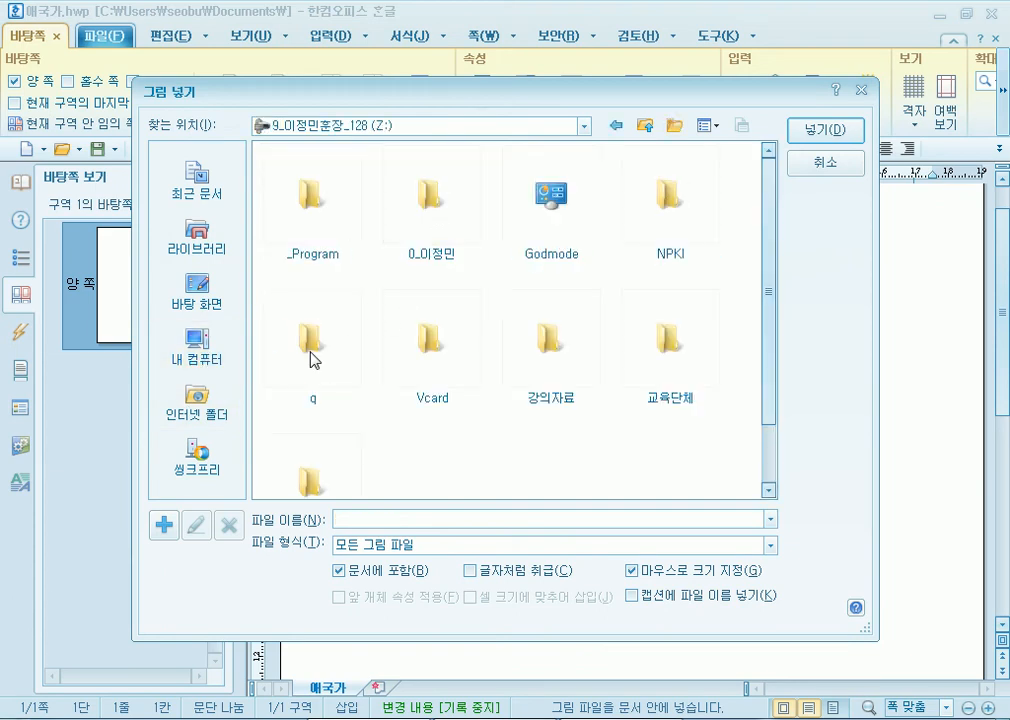
{"action": "left_click", "coordinate": [437, 219]}
{"action": "double_click", "coordinate": [437, 219]}
{"action": "left_click", "coordinate": [548, 226]}
{"action": "double_click", "coordinate": [548, 226]}
{"action": "left_click", "coordinate": [428, 200]}
{"action": "double_click", "coordinate": [428, 200]}
- Insert ljm-mount2.jpg at original size with 마우스로 크기 지정 unchecked
{"action": "scroll", "coordinate": [560, 300], "scroll_direction": "down", "scroll_amount": 5}
{"action": "scroll", "coordinate": [600, 322], "scroll_direction": "down", "scroll_amount": 10}
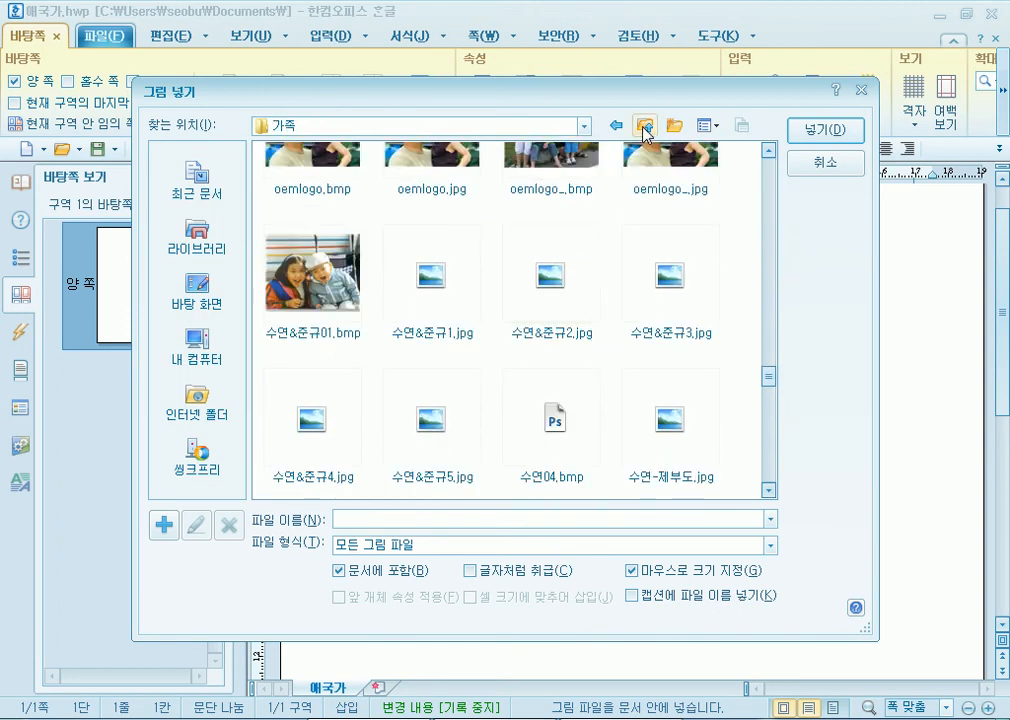
{"action": "scroll", "coordinate": [535, 305], "scroll_direction": "up", "scroll_amount": 2}
{"action": "scroll", "coordinate": [514, 339], "scroll_direction": "up", "scroll_amount": 3}
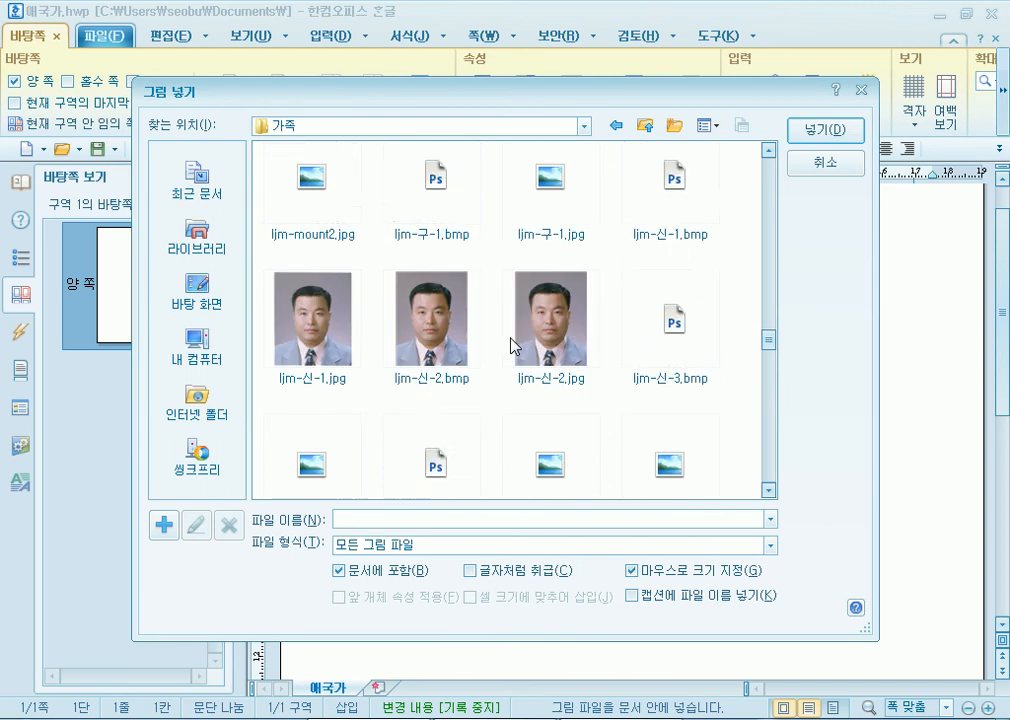
{"action": "scroll", "coordinate": [512, 345], "scroll_direction": "up", "scroll_amount": 5}
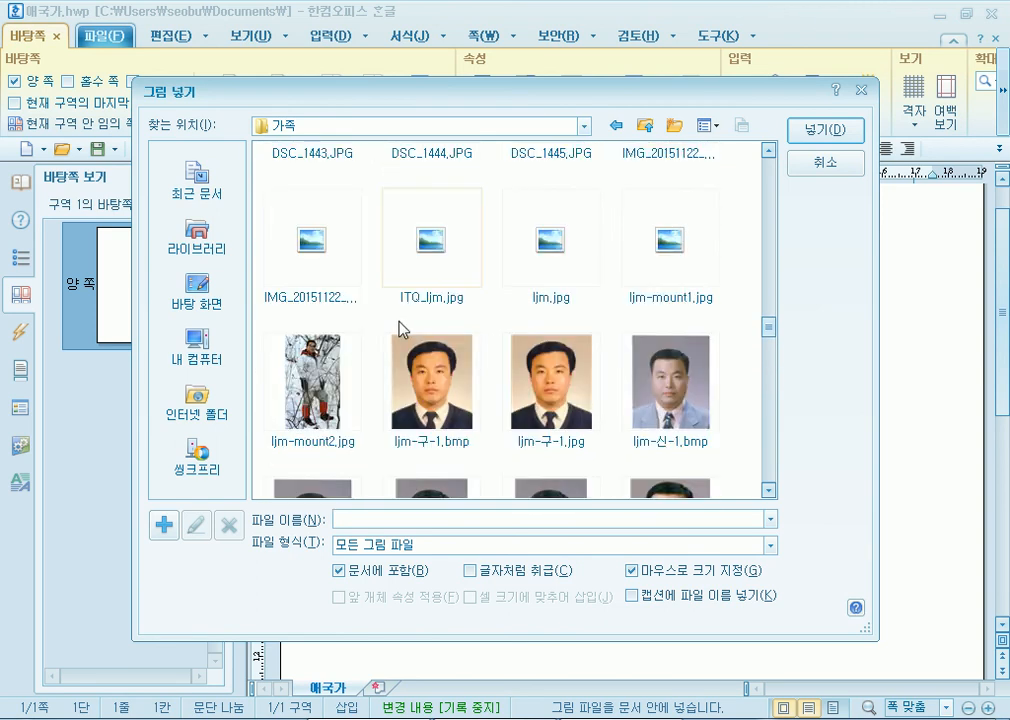
{"action": "left_click", "coordinate": [305, 345]}
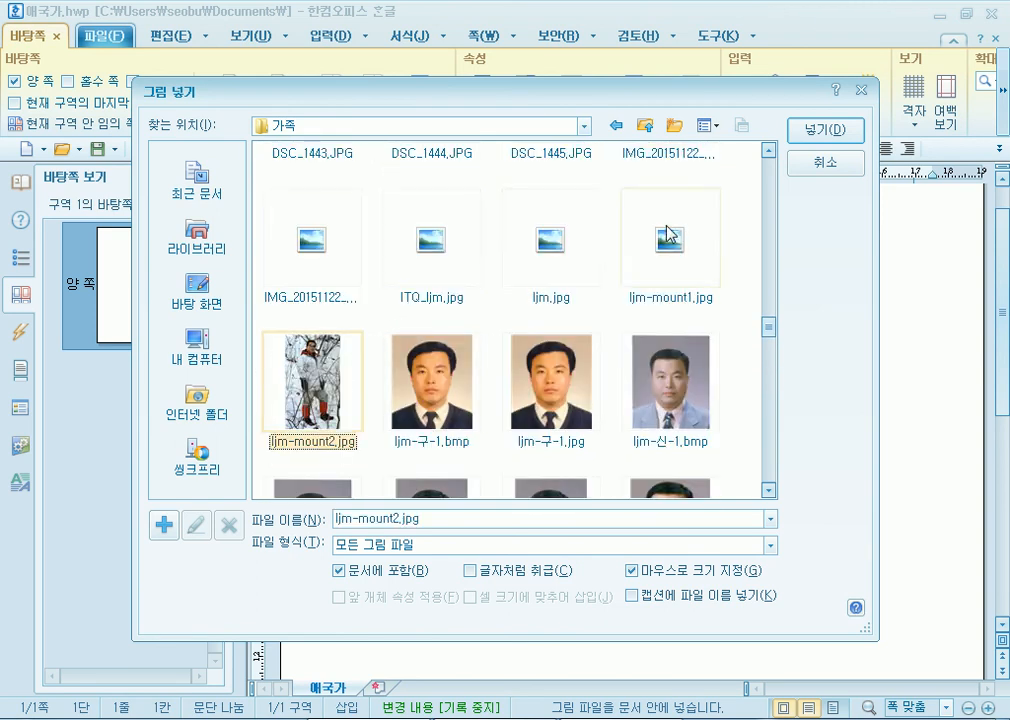
{"action": "left_click", "coordinate": [631, 570]}
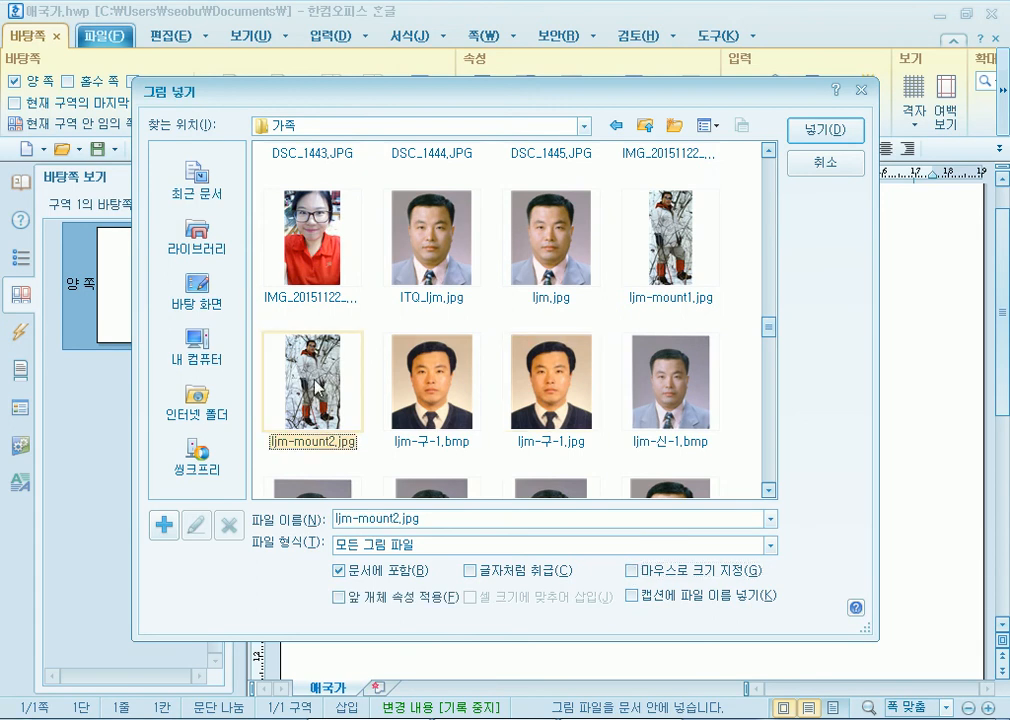
{"action": "left_click", "coordinate": [825, 130]}
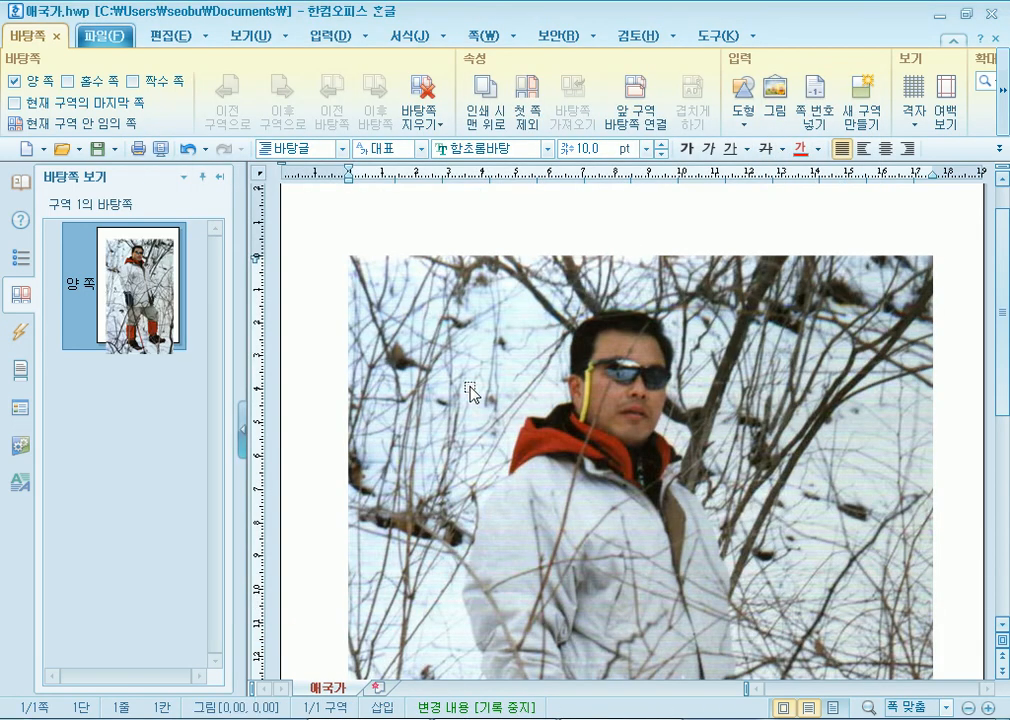
- Stretch the snow-hiking photo by its handles to cover the master page within the margins
{"action": "scroll", "coordinate": [470, 420], "scroll_direction": "down", "scroll_amount": 3}
{"action": "scroll", "coordinate": [457, 456], "scroll_direction": "down", "scroll_amount": 5}
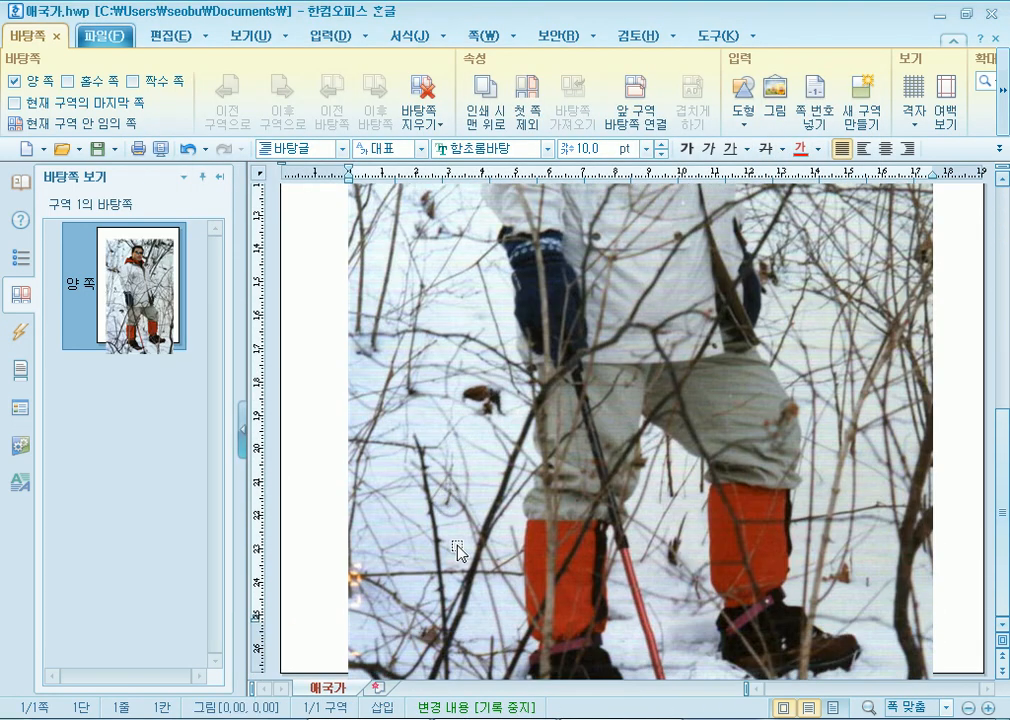
{"action": "left_click", "coordinate": [437, 598]}
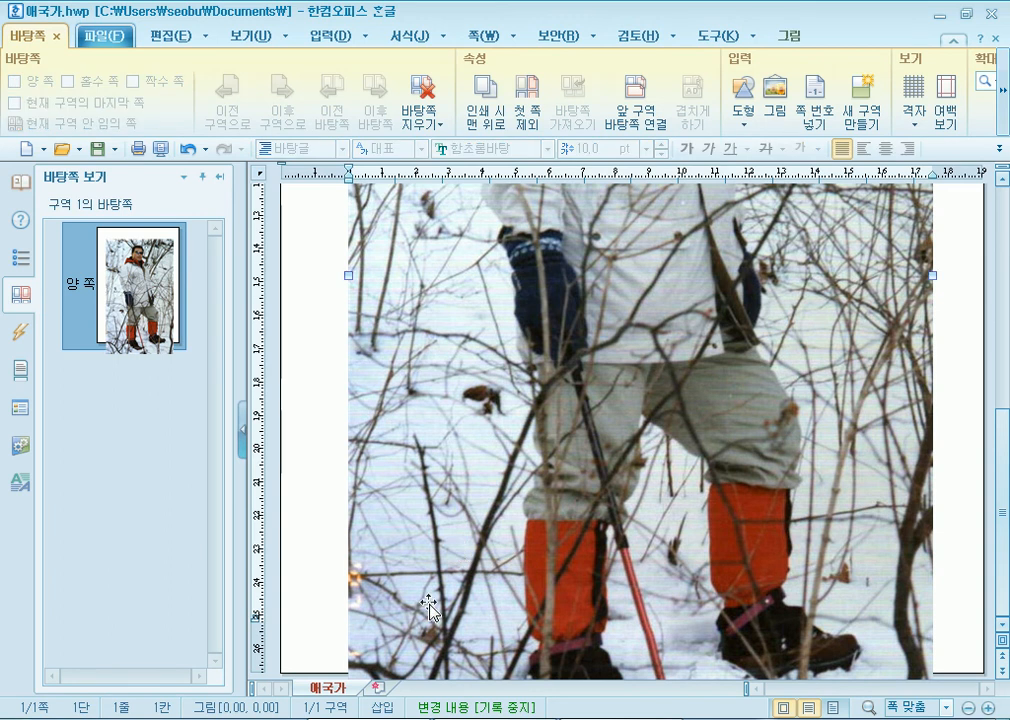
{"action": "scroll", "coordinate": [427, 607], "scroll_direction": "up", "scroll_amount": 8}
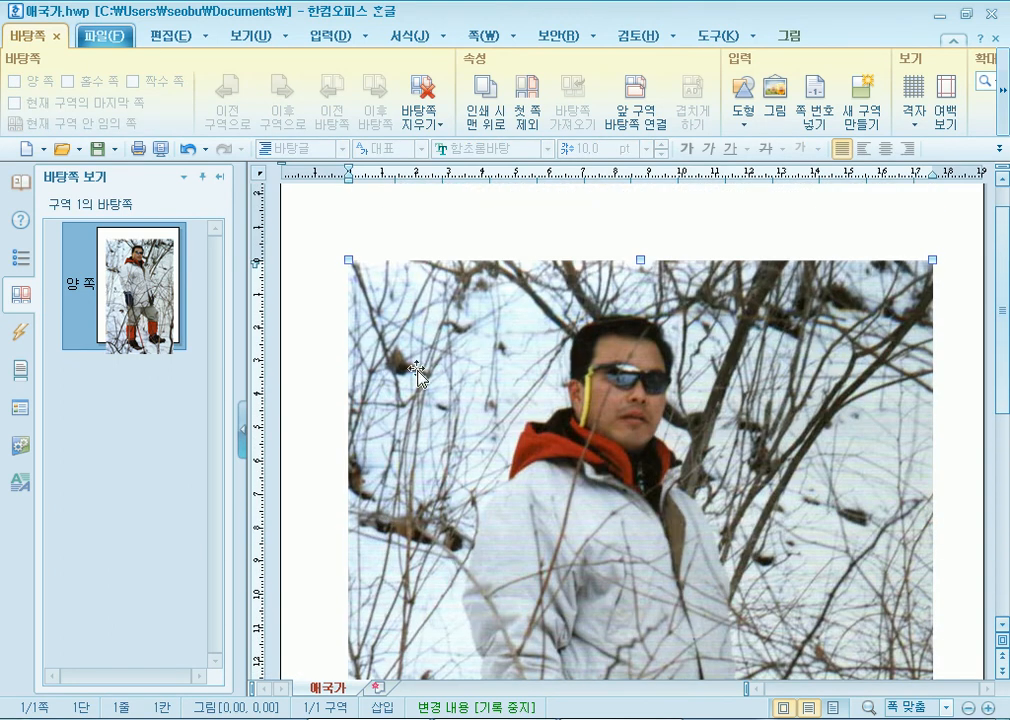
{"action": "left_click_drag", "start_coordinate": [641, 259], "coordinate": [641, 505]}
{"action": "scroll", "coordinate": [555, 557], "scroll_direction": "down", "scroll_amount": 8}
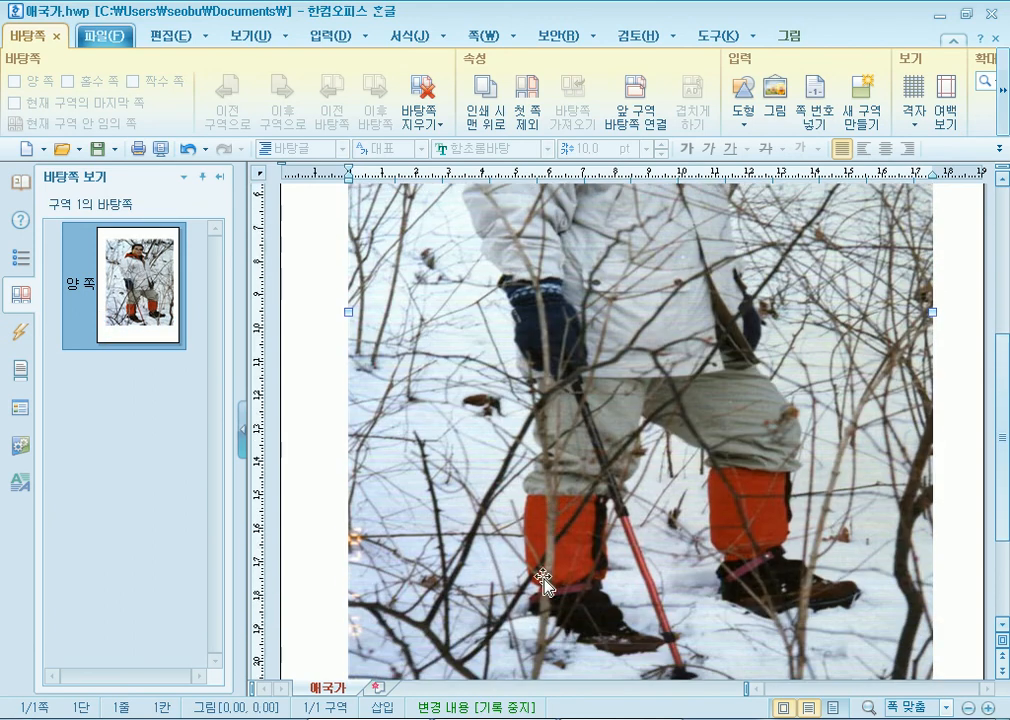
{"action": "left_click_drag", "start_coordinate": [639, 524], "coordinate": [624, 596]}
{"action": "scroll", "coordinate": [504, 400], "scroll_direction": "up", "scroll_amount": 8}
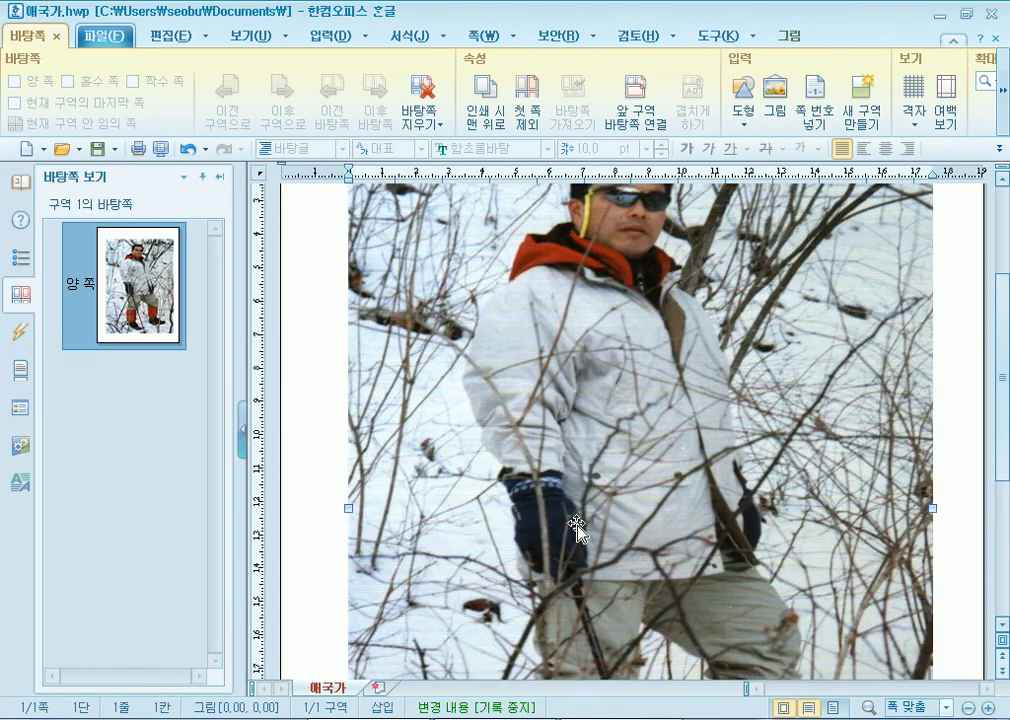
{"action": "left_click_drag", "start_coordinate": [345, 310], "coordinate": [311, 273]}
{"action": "left_click_drag", "start_coordinate": [348, 365], "coordinate": [354, 358]}
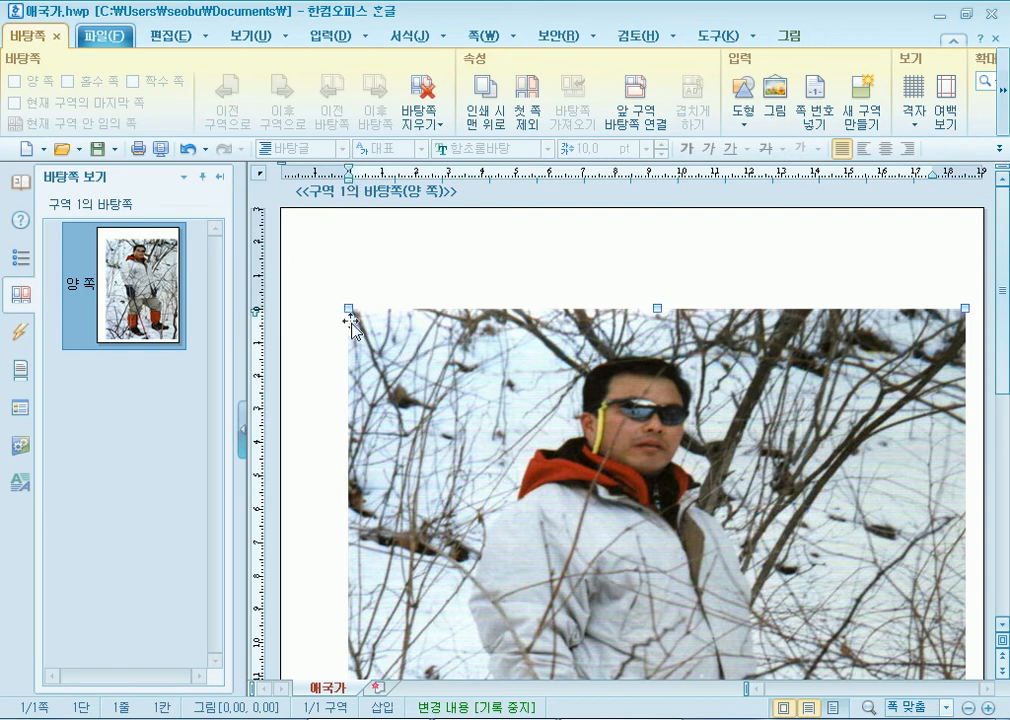
{"action": "left_click_drag", "start_coordinate": [965, 309], "coordinate": [939, 345]}
{"action": "scroll", "coordinate": [672, 355], "scroll_direction": "down", "scroll_amount": 10}
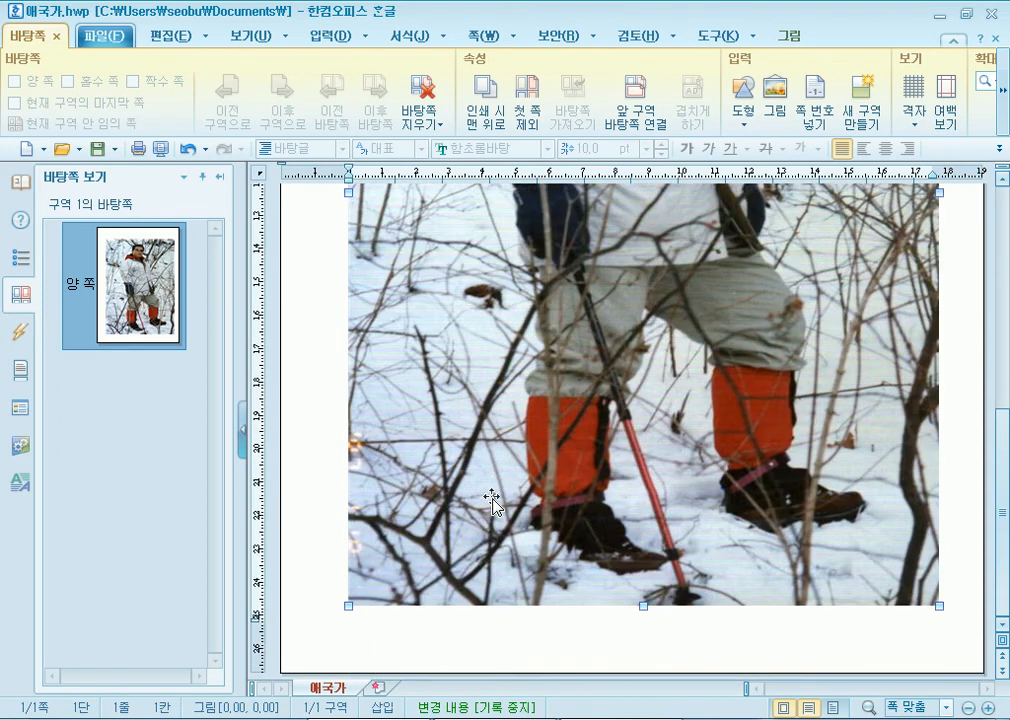
- Close master-page editing and view the photo behind the anthem pages
{"action": "left_click", "coordinate": [56, 36]}
{"action": "scroll", "coordinate": [654, 638], "scroll_direction": "down", "scroll_amount": 8}
{"action": "scroll", "coordinate": [654, 638], "scroll_direction": "down", "scroll_amount": 7}
{"action": "scroll", "coordinate": [654, 638], "scroll_direction": "up", "scroll_amount": 15}
{"action": "scroll", "coordinate": [634, 643], "scroll_direction": "down", "scroll_amount": 8}
{"action": "scroll", "coordinate": [634, 643], "scroll_direction": "down", "scroll_amount": 6}
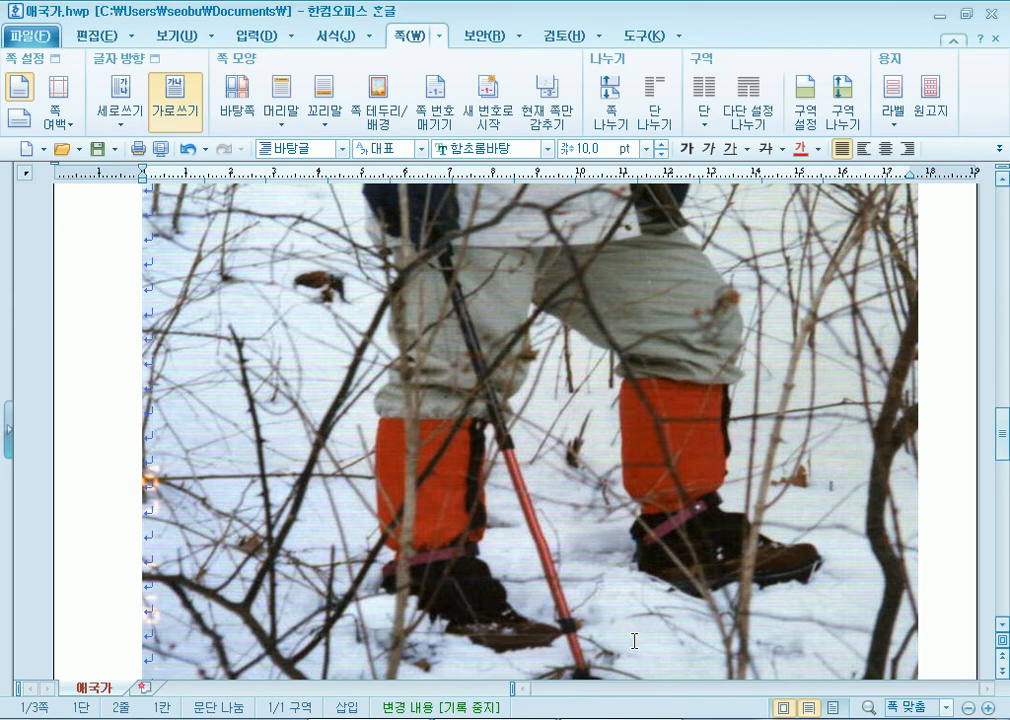
- Delete the snow-hiking photo from the master page
{"action": "left_click", "coordinate": [363, 363]}
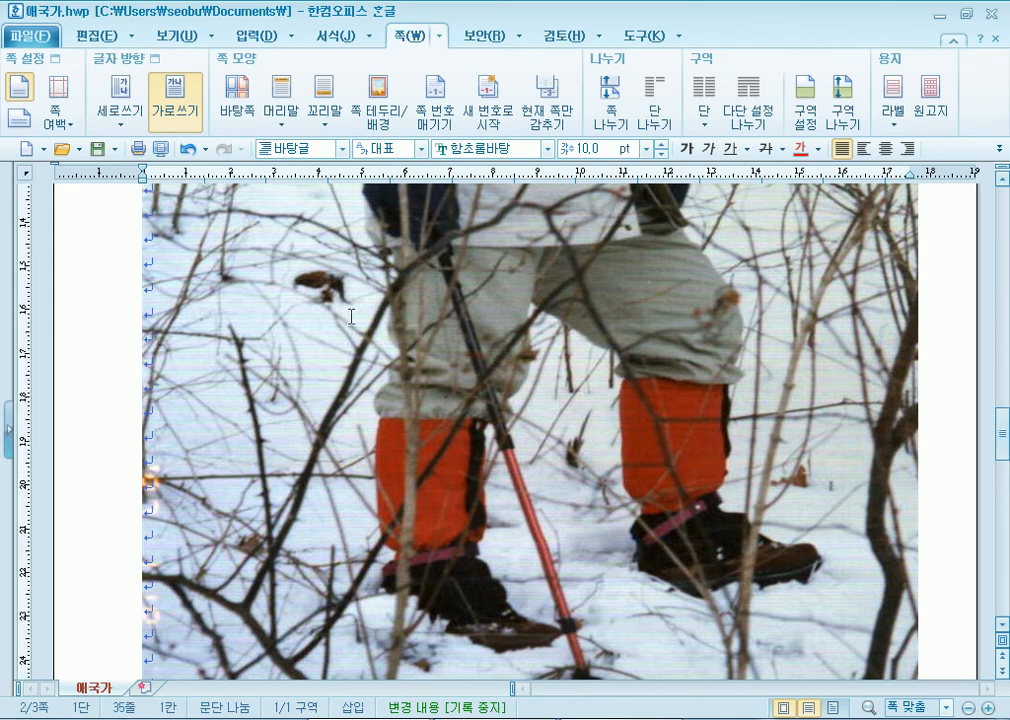
{"action": "left_click", "coordinate": [237, 100]}
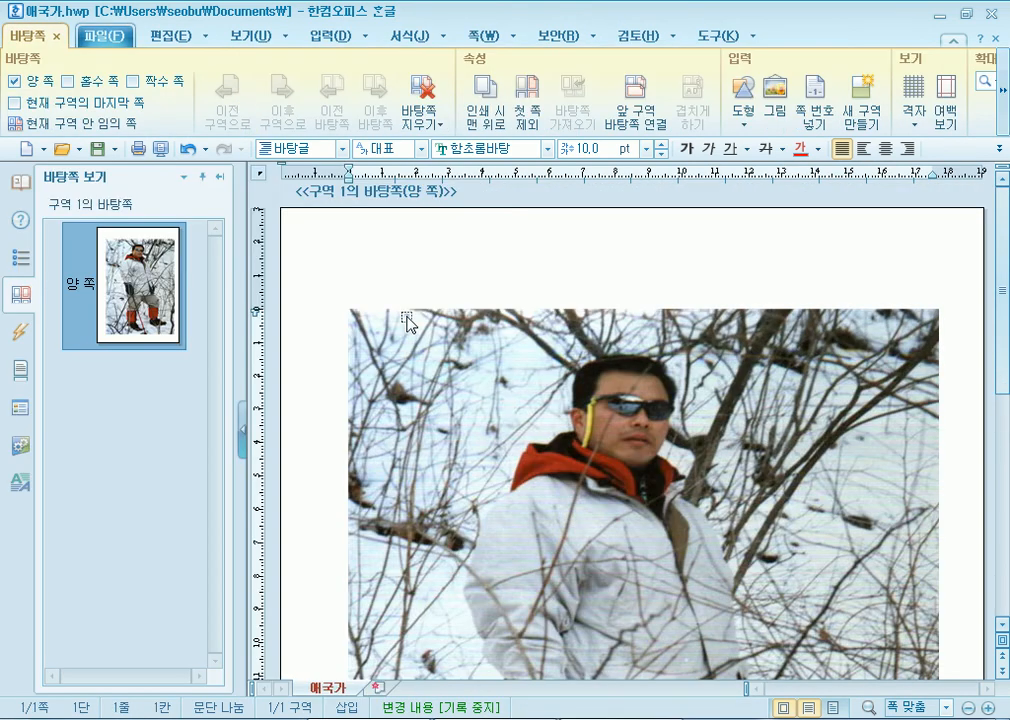
{"action": "left_click", "coordinate": [508, 413]}
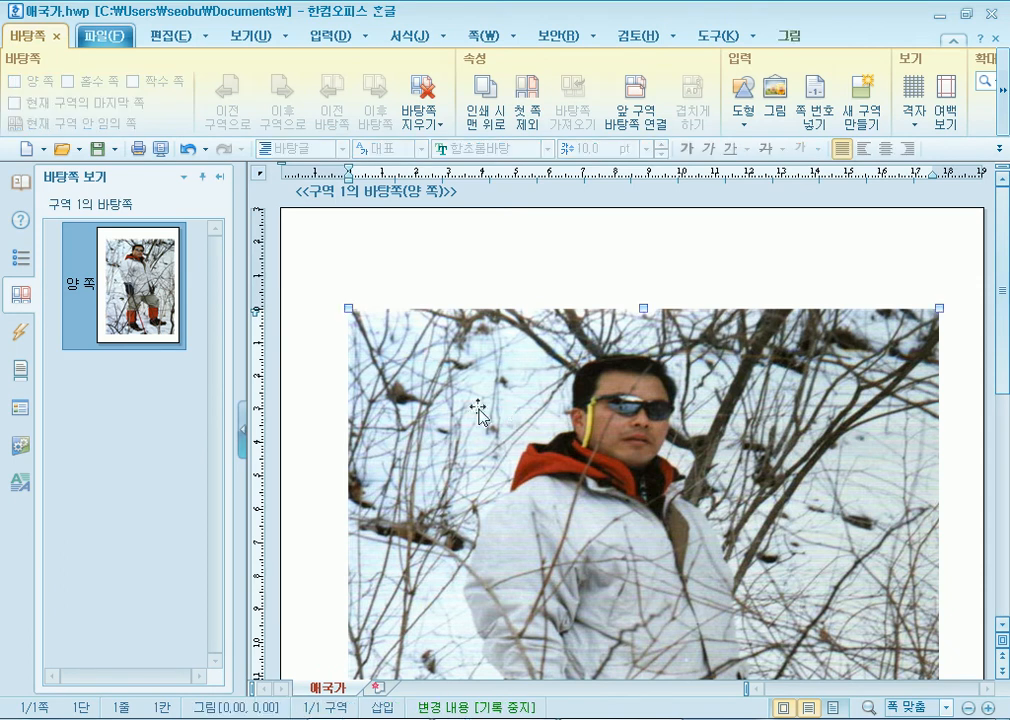
{"action": "key", "text": "Delete"}
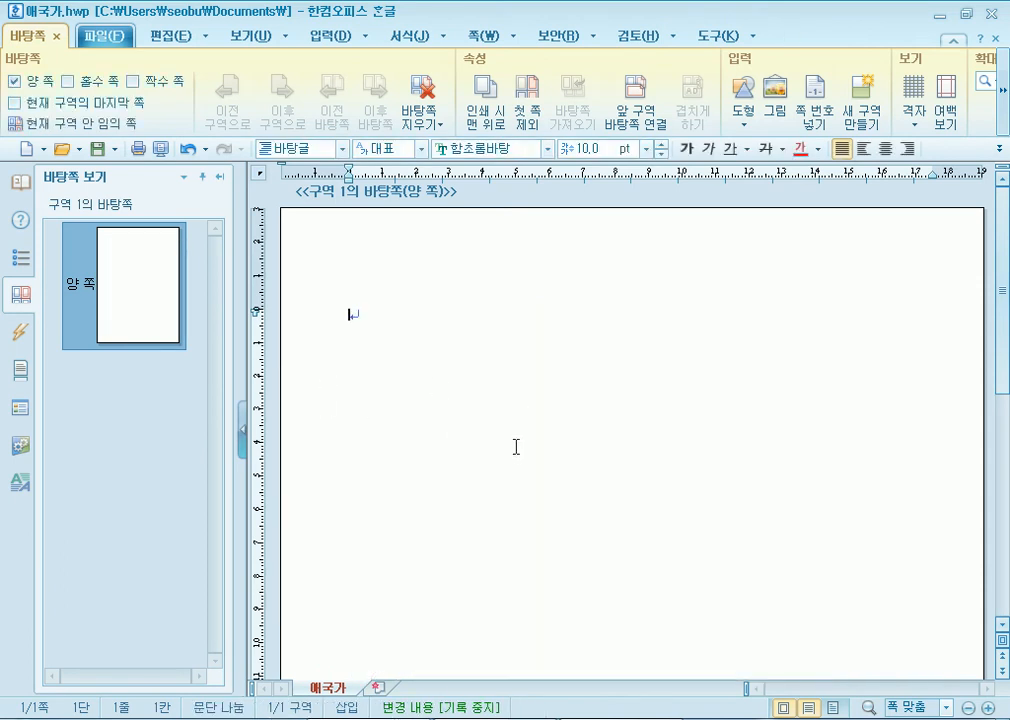
- Remove the master page with 바탕쪽 지우기, confirming 지움 and 확인
{"action": "left_click", "coordinate": [433, 88]}
{"action": "left_click", "coordinate": [455, 395]}
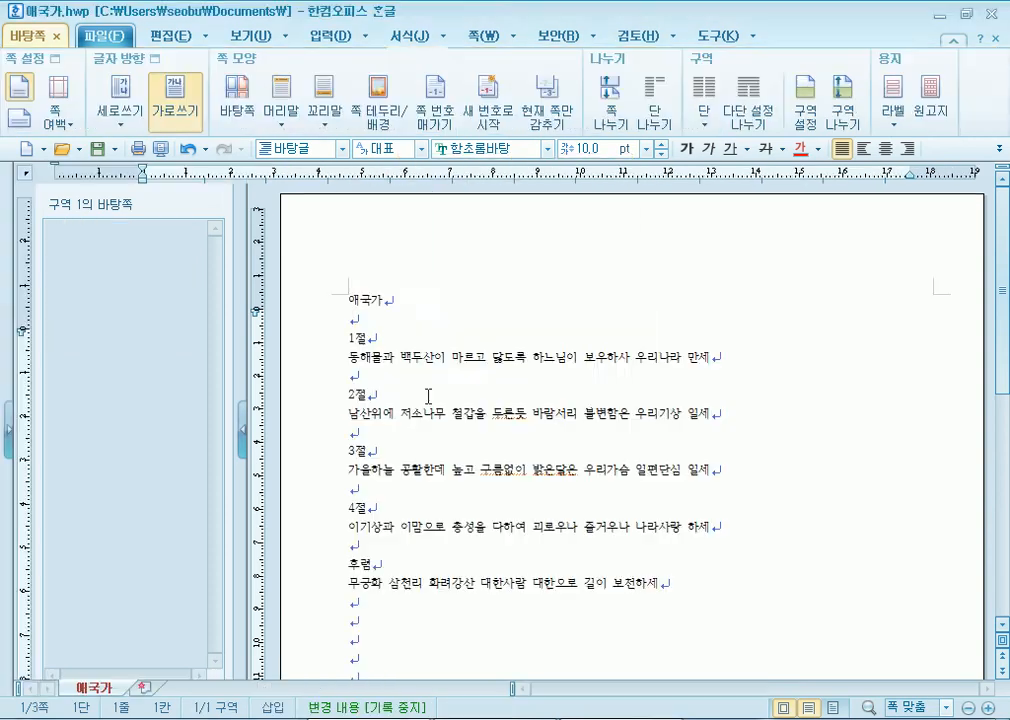
{"action": "left_click", "coordinate": [505, 398]}
{"action": "scroll", "coordinate": [336, 444], "scroll_direction": "down", "scroll_amount": 5}
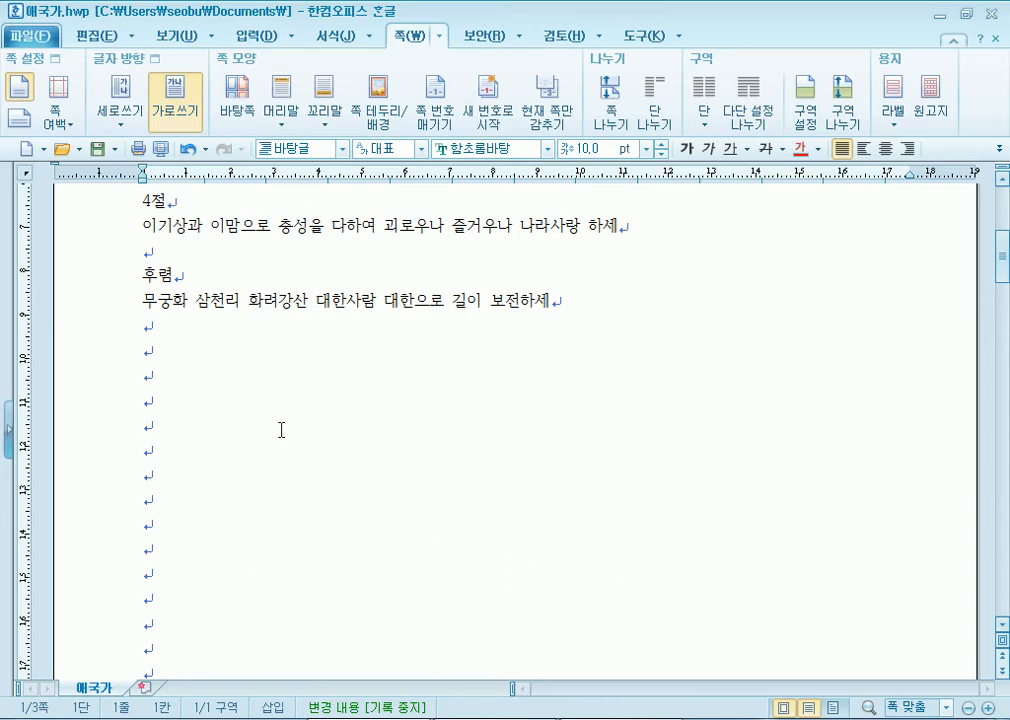
- Delete the empty lines after the last lyric line and close the 애국가.hwp document
{"action": "left_click", "coordinate": [187, 345]}
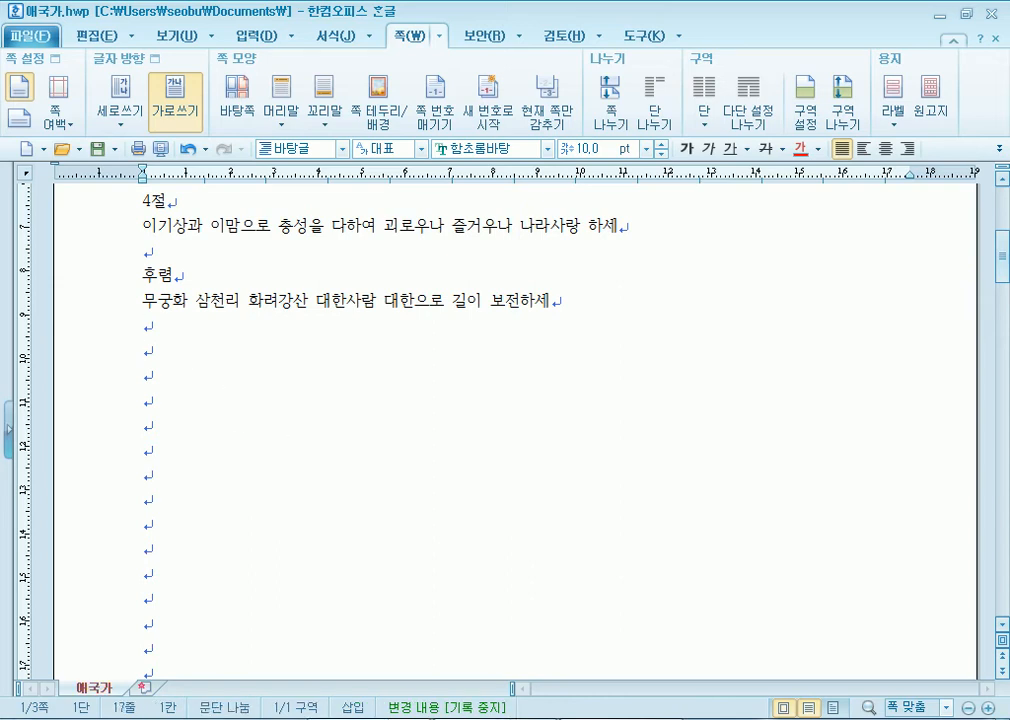
{"action": "key", "text": "Delete"}
{"action": "key", "text": "Delete"}
{"action": "key", "text": "Delete"}
{"action": "key", "text": "Delete"}
{"action": "key", "text": "Delete"}
{"action": "key", "text": "Delete"}
{"action": "key", "text": "Delete"}
{"action": "key", "text": "Delete"}
{"action": "key", "text": "Delete"}
{"action": "key", "text": "Delete"}
{"action": "key", "text": "Delete"}
{"action": "key", "text": "Delete"}
{"action": "key", "text": "Delete"}
{"action": "key", "text": "Delete"}
{"action": "key", "text": "Delete"}
{"action": "key", "text": "Delete"}
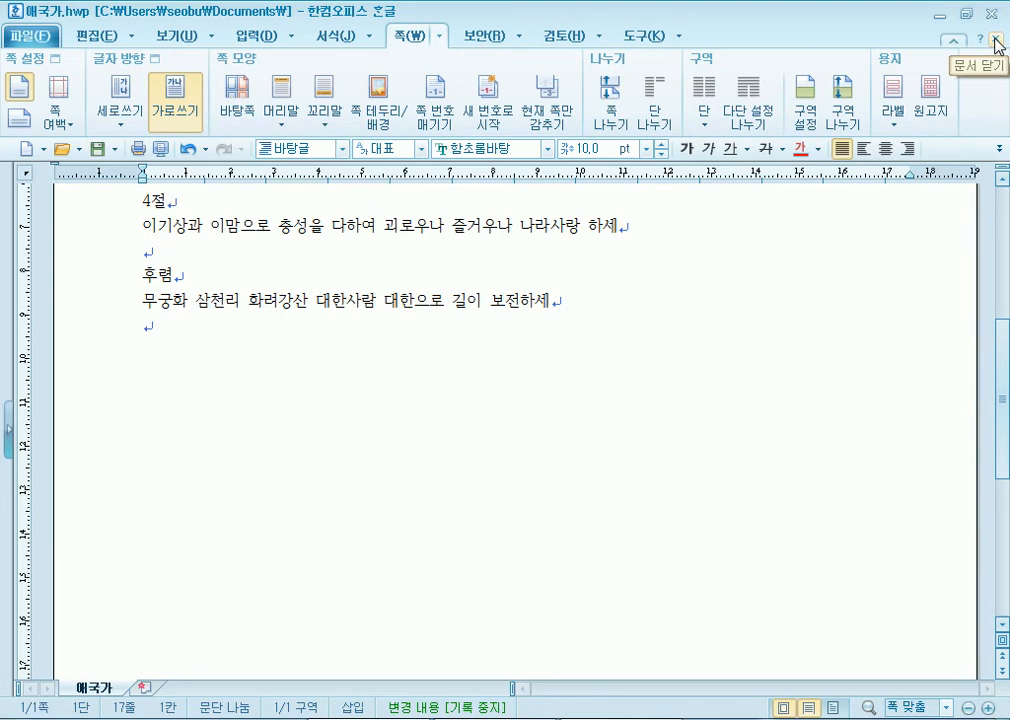
{"action": "left_click", "coordinate": [997, 42]}
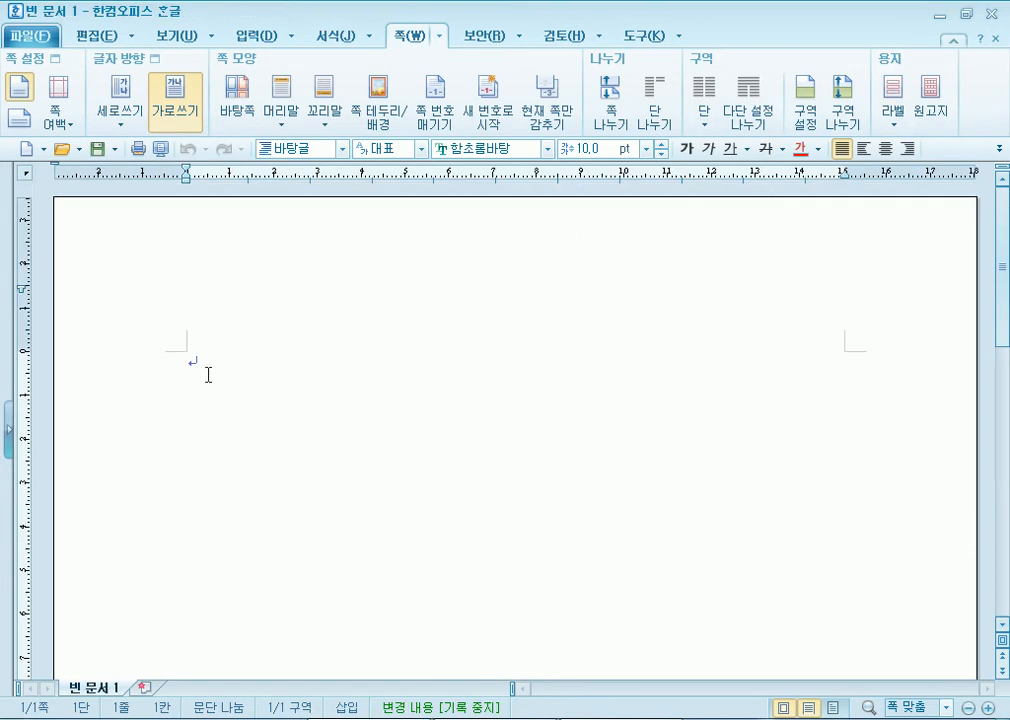
- Close Hangul, minimize Notepad and relaunch Hangul 2010 from its desktop icon
{"action": "double_click", "coordinate": [739, 11]}
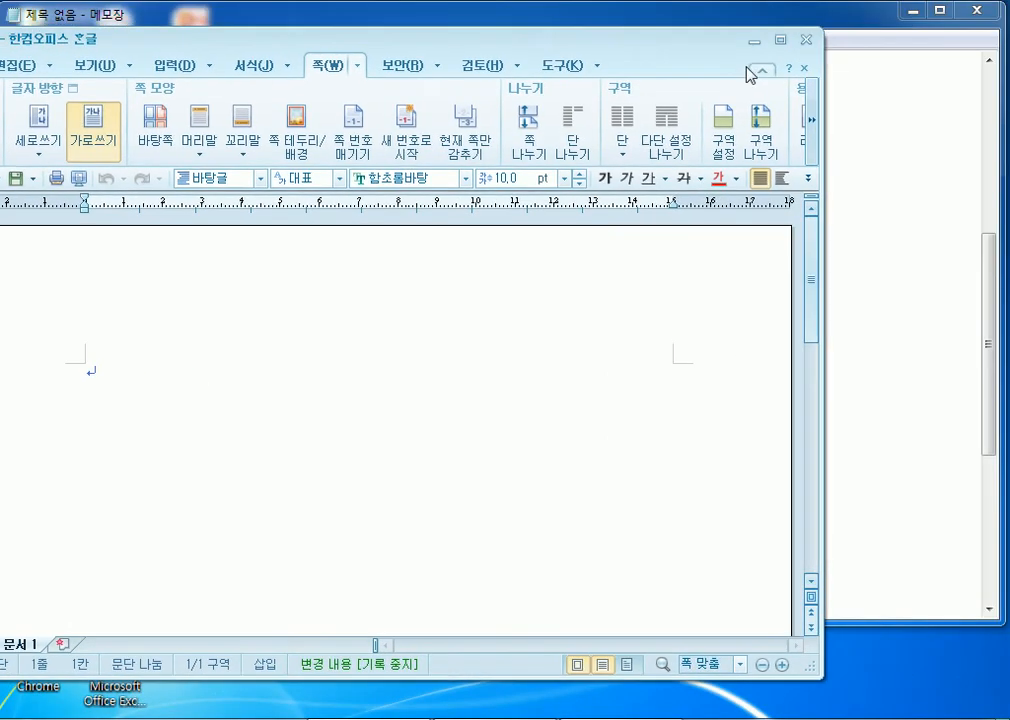
{"action": "left_click", "coordinate": [807, 41]}
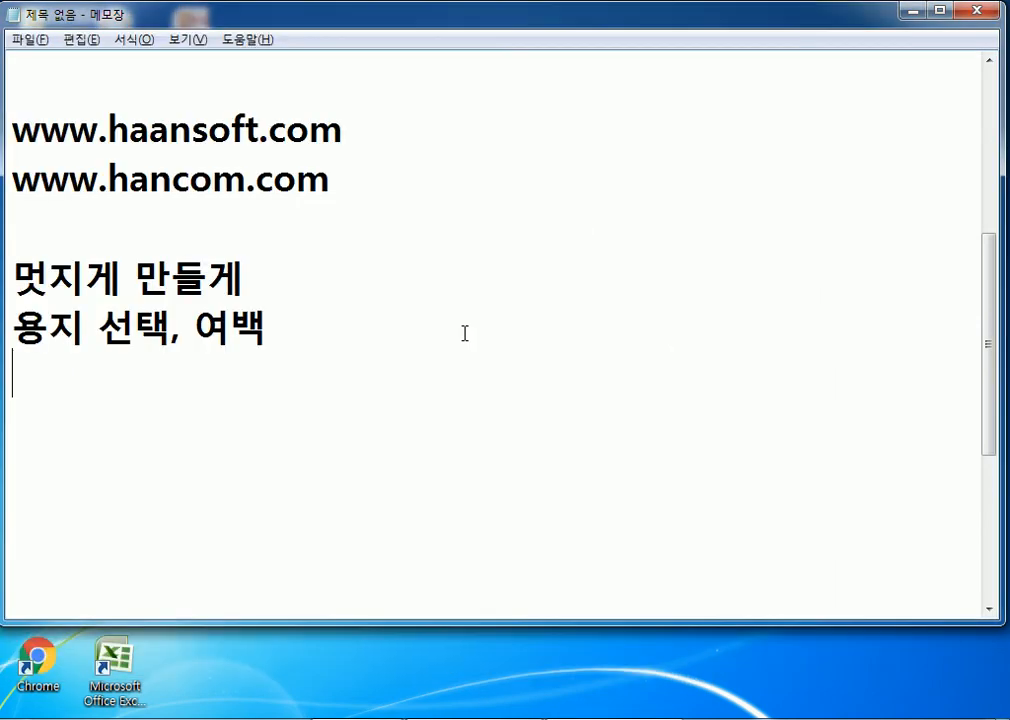
{"action": "left_click", "coordinate": [911, 13]}
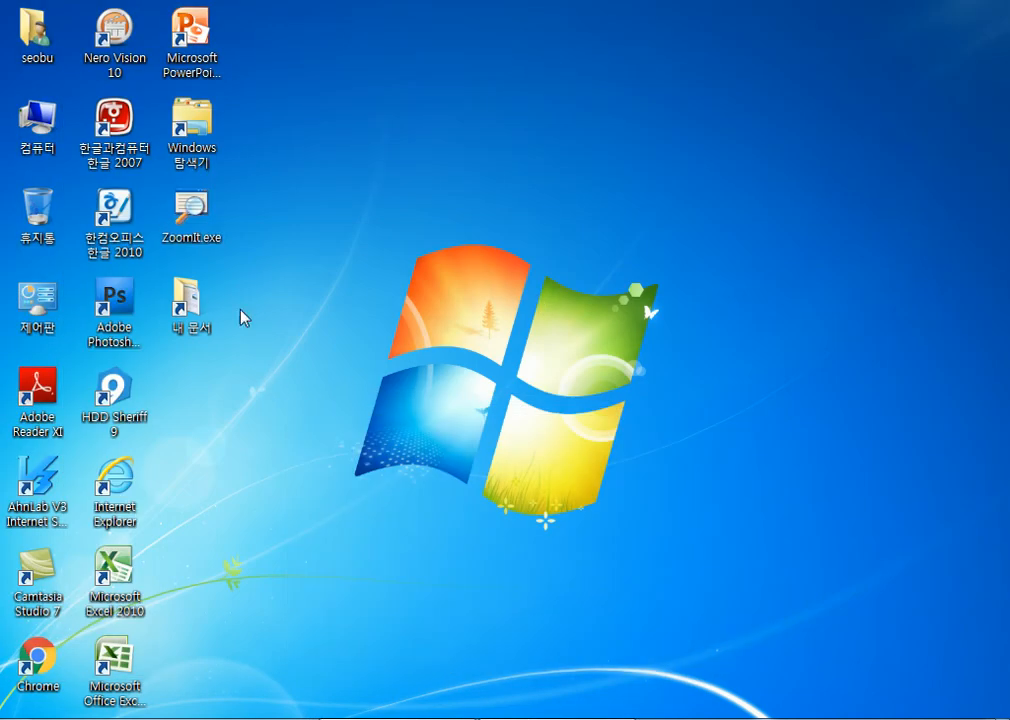
{"action": "double_click", "coordinate": [121, 212]}
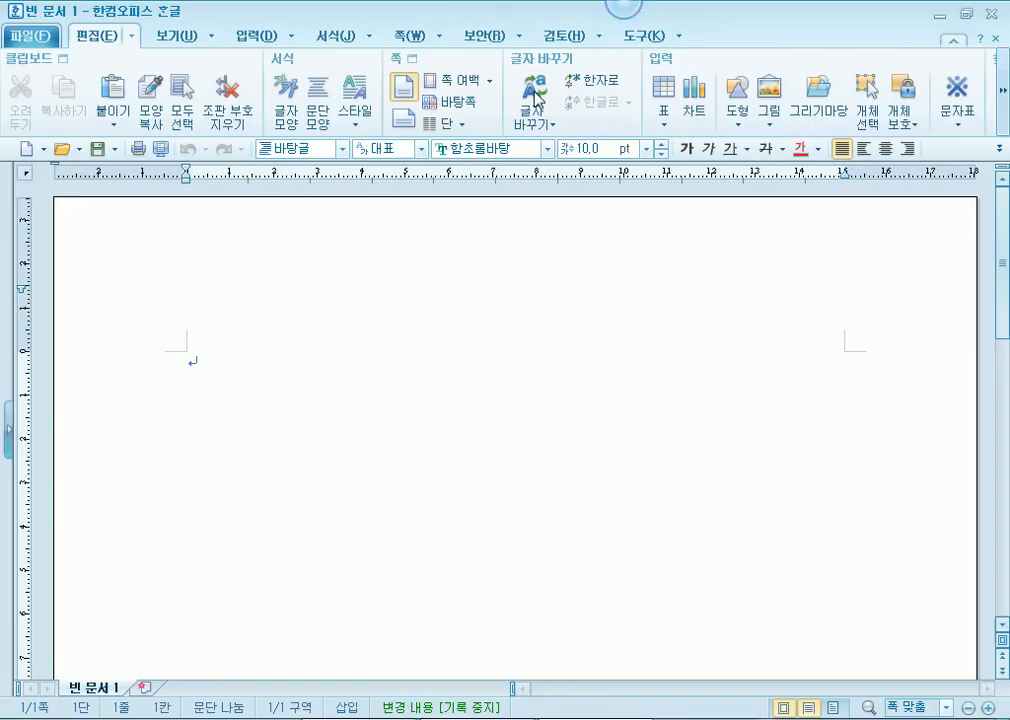
- Type the test characters ㄴㅇㄴㅇㄹ, then close the document without saving
{"action": "type", "text": "ㄴㅇㄴㅇㄹ"}
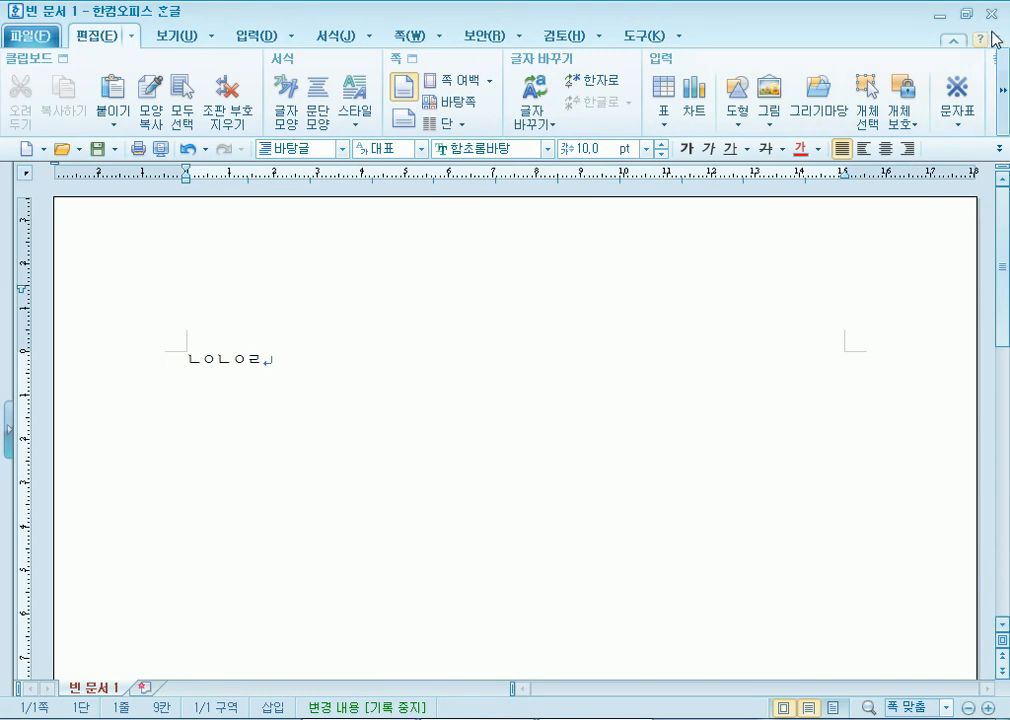
{"action": "left_click", "coordinate": [991, 14]}
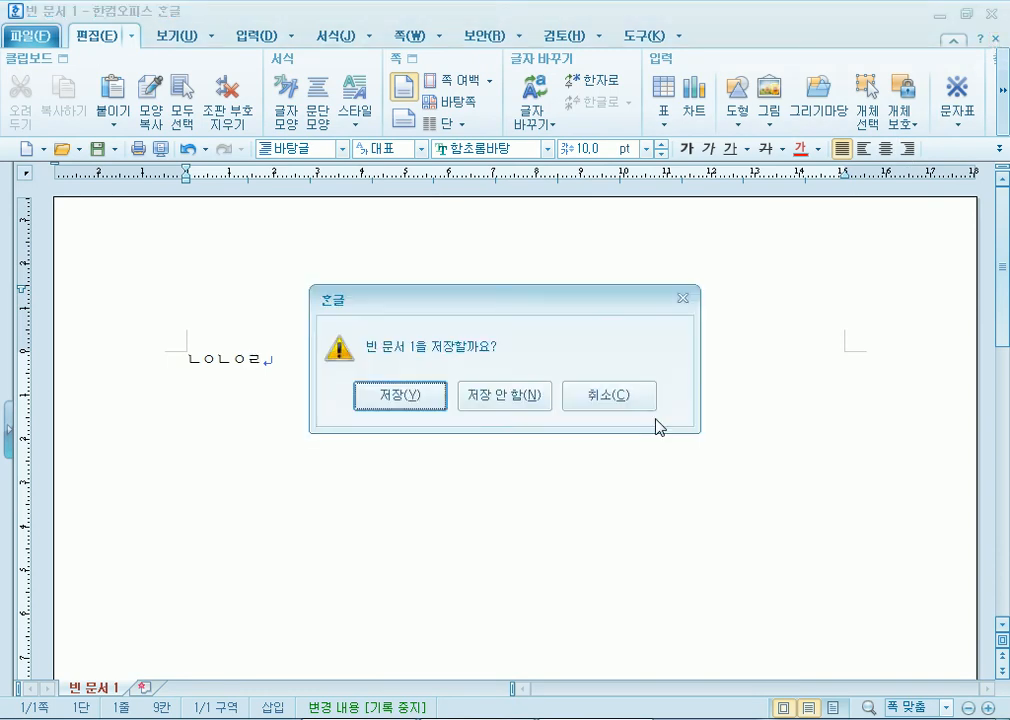
{"action": "left_click", "coordinate": [513, 398]}
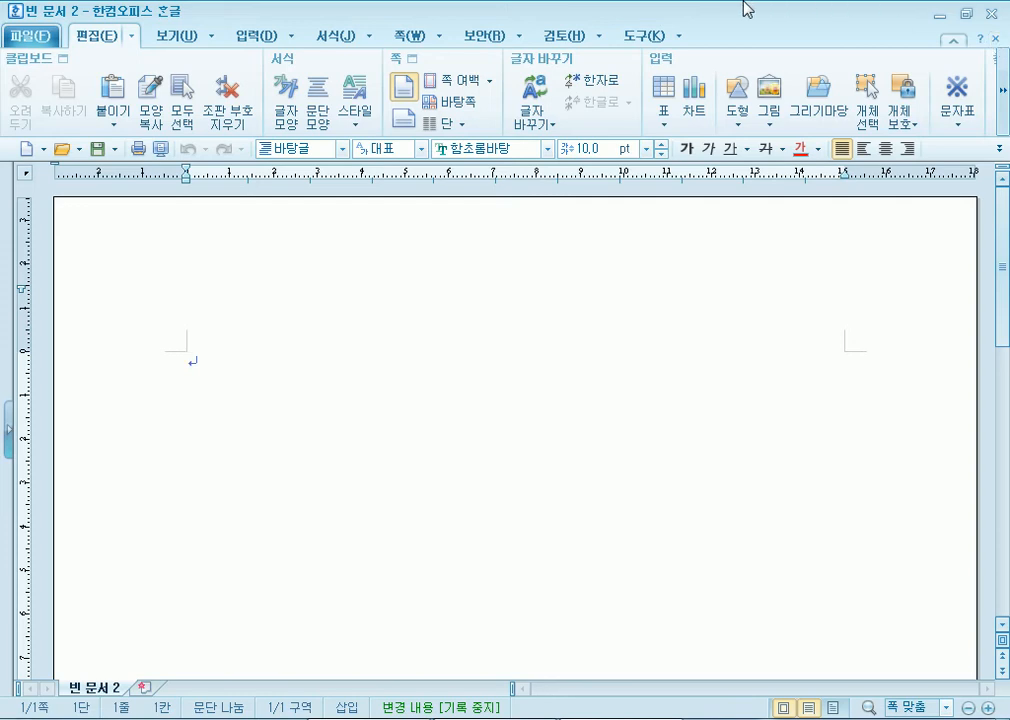
- Toggle off 쪽 윤곽 on the 보기 tab to hide the page margins
{"action": "left_click", "coordinate": [178, 38]}
{"action": "left_click", "coordinate": [20, 95]}
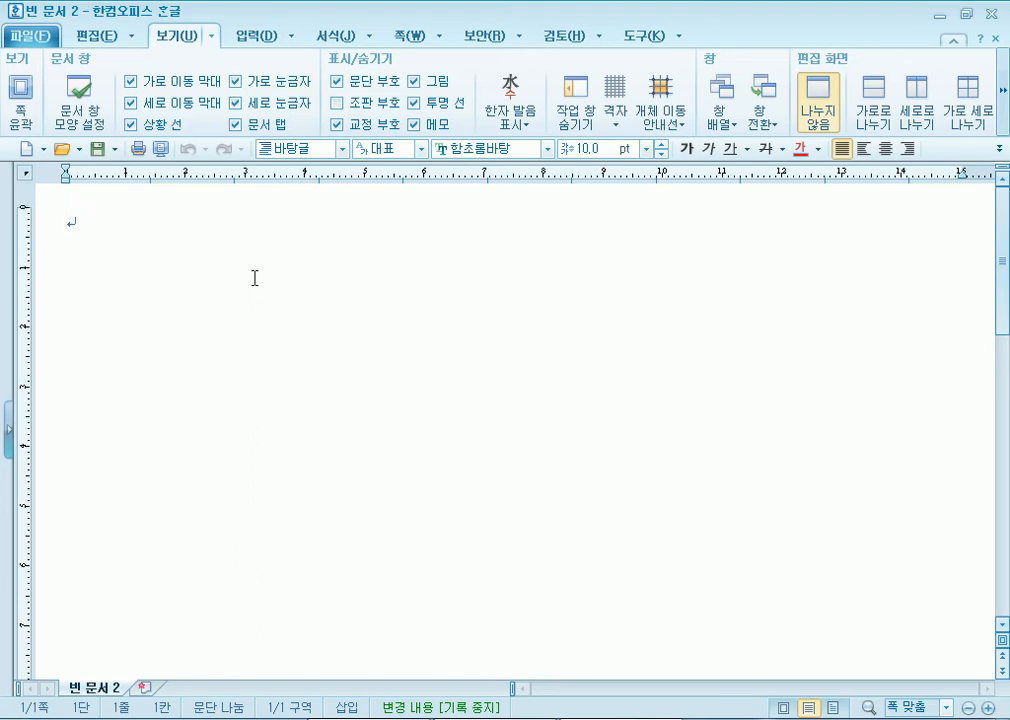
- Type the title 뜻이 좋은 사자성어 and the line '단금지계 : 극히 친밀한 우정'
{"action": "type", "text": "뜻이 좋은 사자성어"}
{"action": "key", "text": "Return"}
{"action": "key", "text": "Return"}
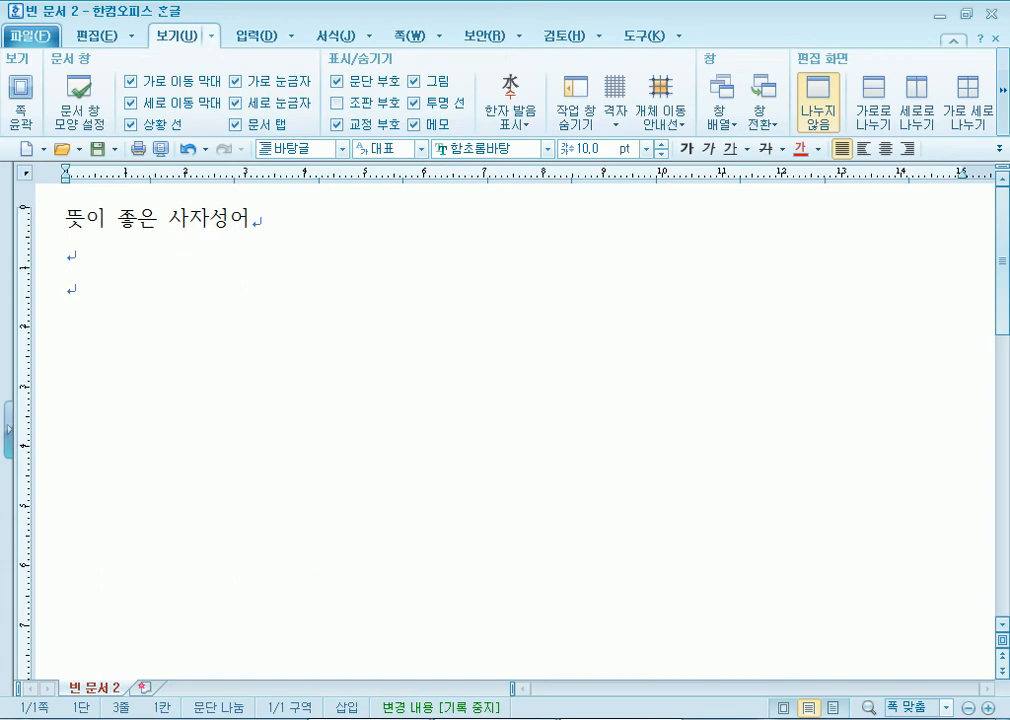
{"action": "type", "text": "자"}
{"action": "key", "text": "BackSpace"}
{"action": "key", "text": "BackSpace"}
{"action": "type", "text": "단금"}
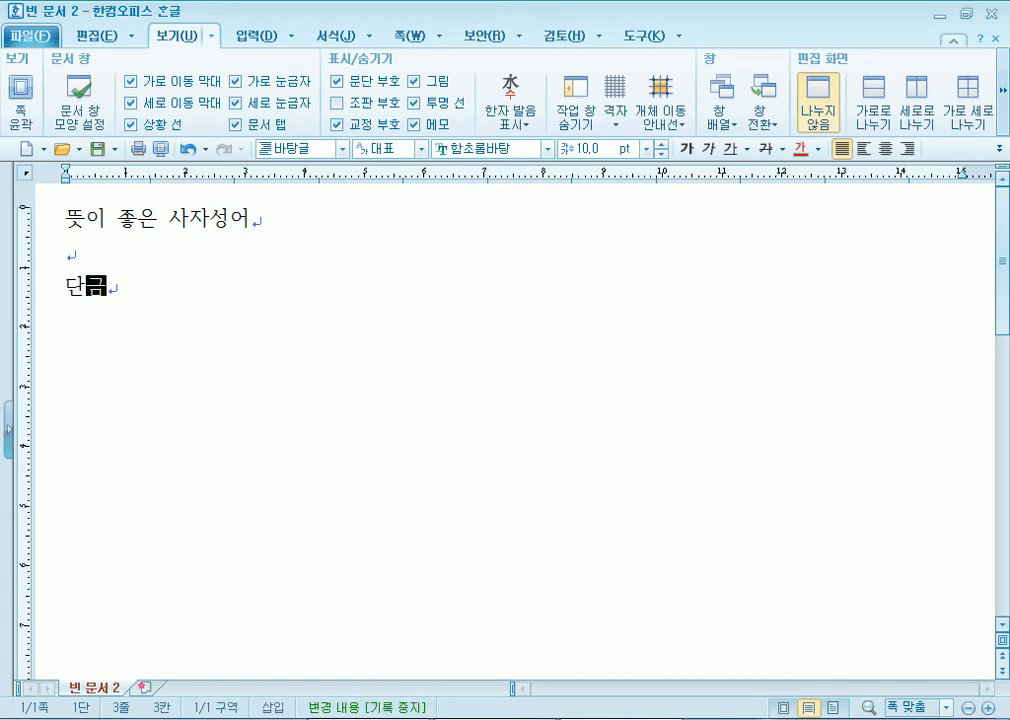
{"action": "type", "text": "직ㅖ"}
{"action": "type", "text": "rmr"}
{"action": "key", "text": "BackSpace"}
{"action": "key", "text": "BackSpace"}
{"action": "key", "text": "BackSpace"}
{"action": "type", "text": "극"}
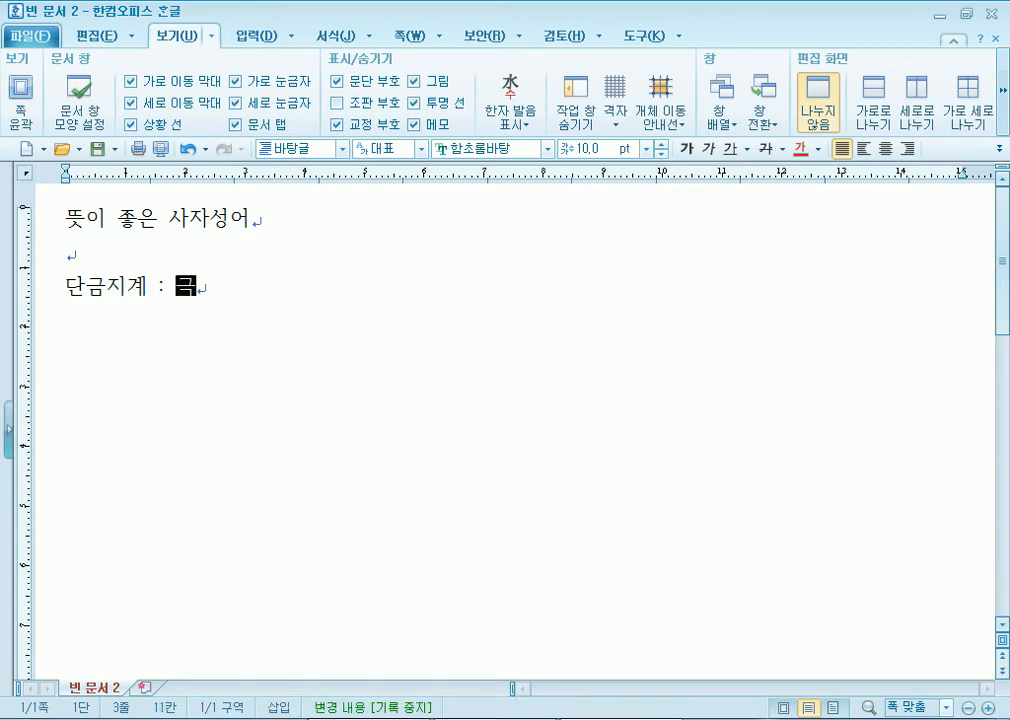
{"action": "type", "text": "히 치ㄴ밀한 우정"}
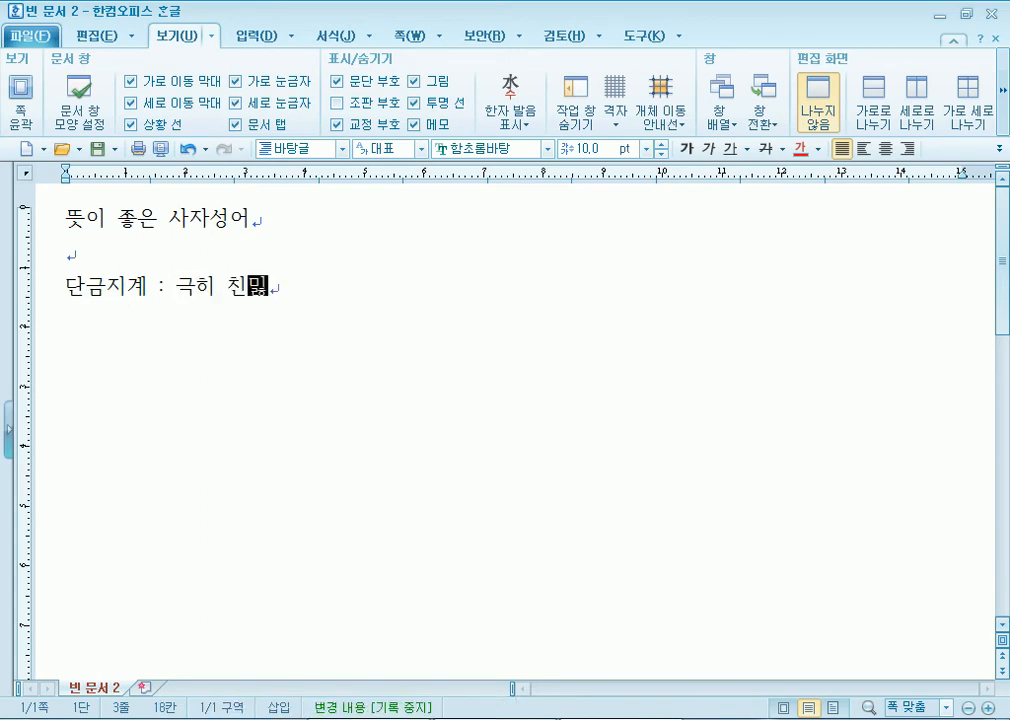
{"action": "key", "text": "Return"}
- Add the line '다문박식 : 견문이 넓고 학식이 풍부한 것 박학다식'
{"action": "type", "text": "다"}
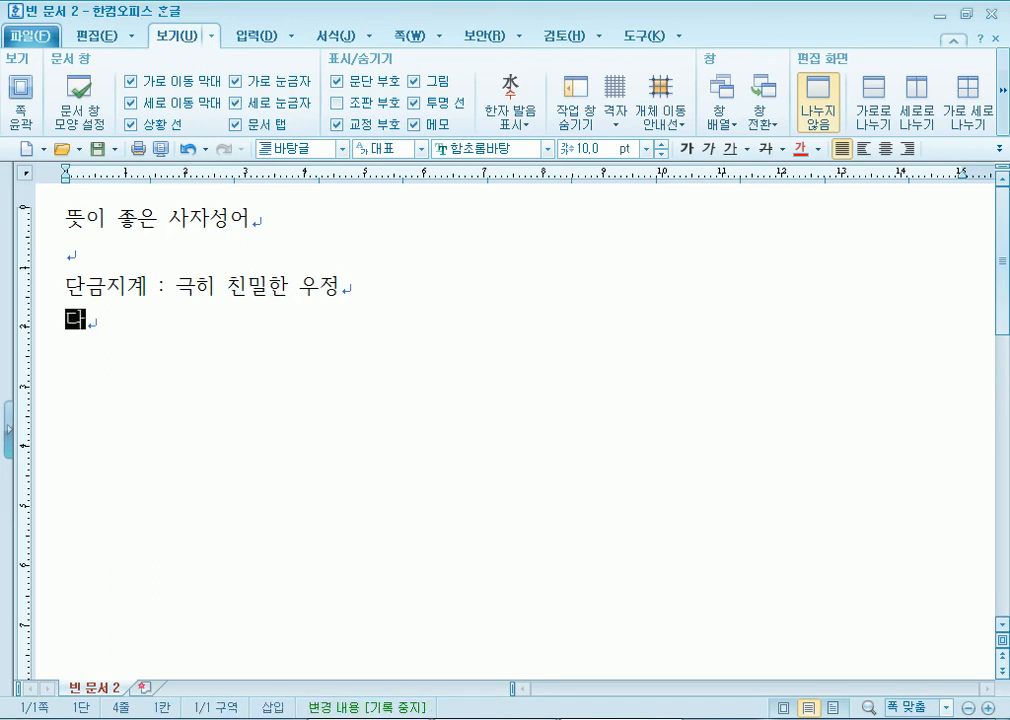
{"action": "type", "text": "문박식 :"}
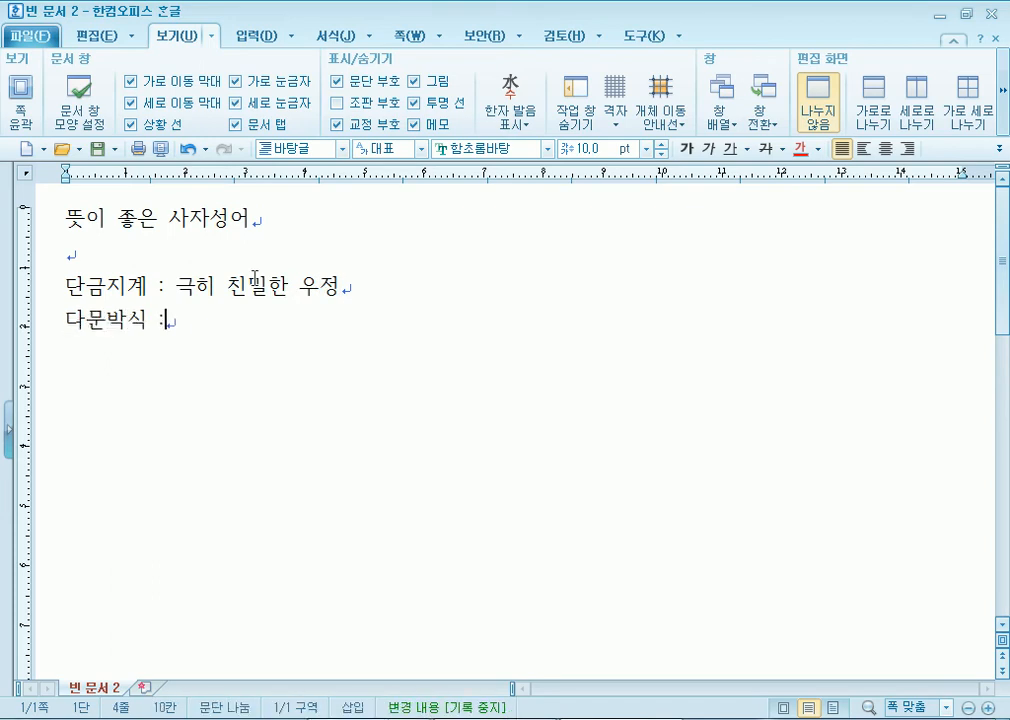
{"action": "type", "text": " 견문이 "}
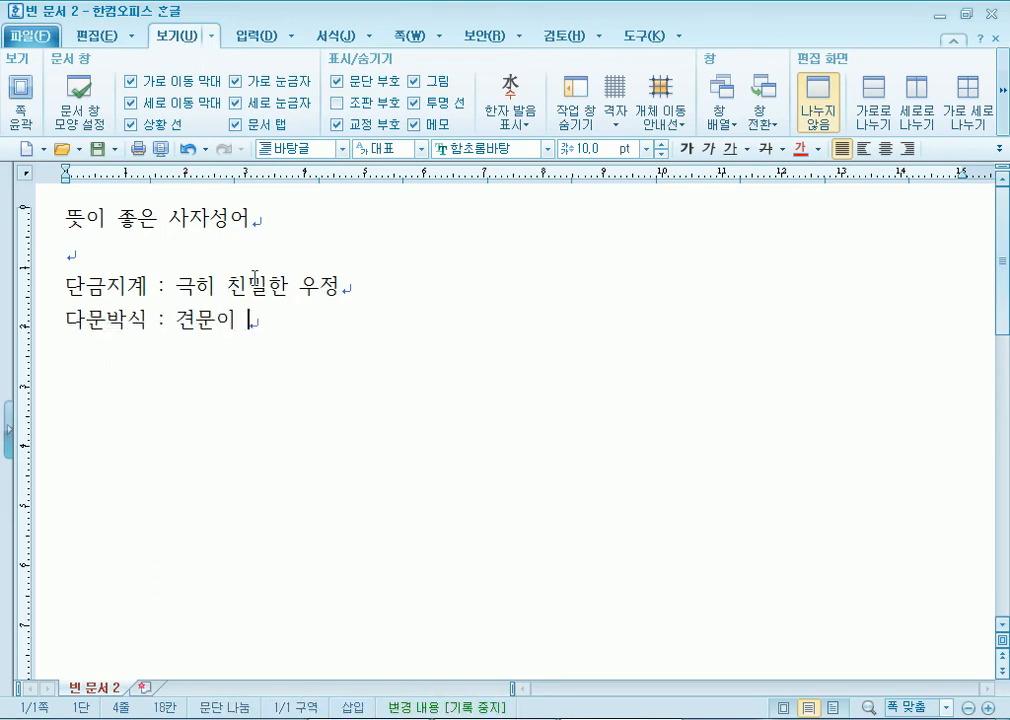
{"action": "type", "text": "너넓"}
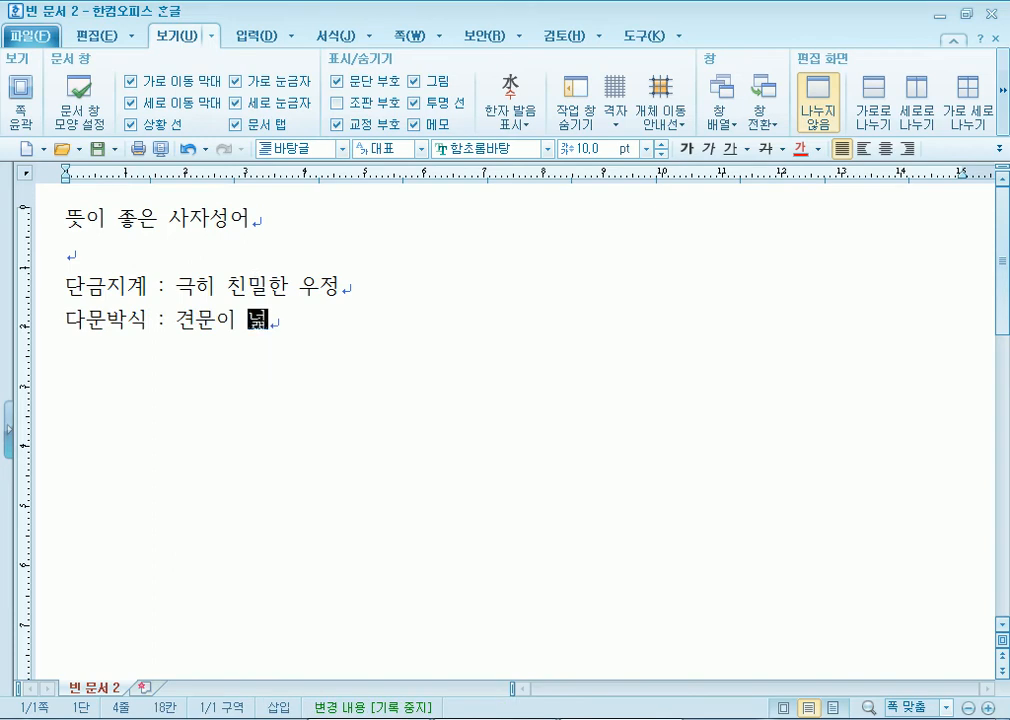
{"action": "type", "text": "고 학시식이 푸우"}
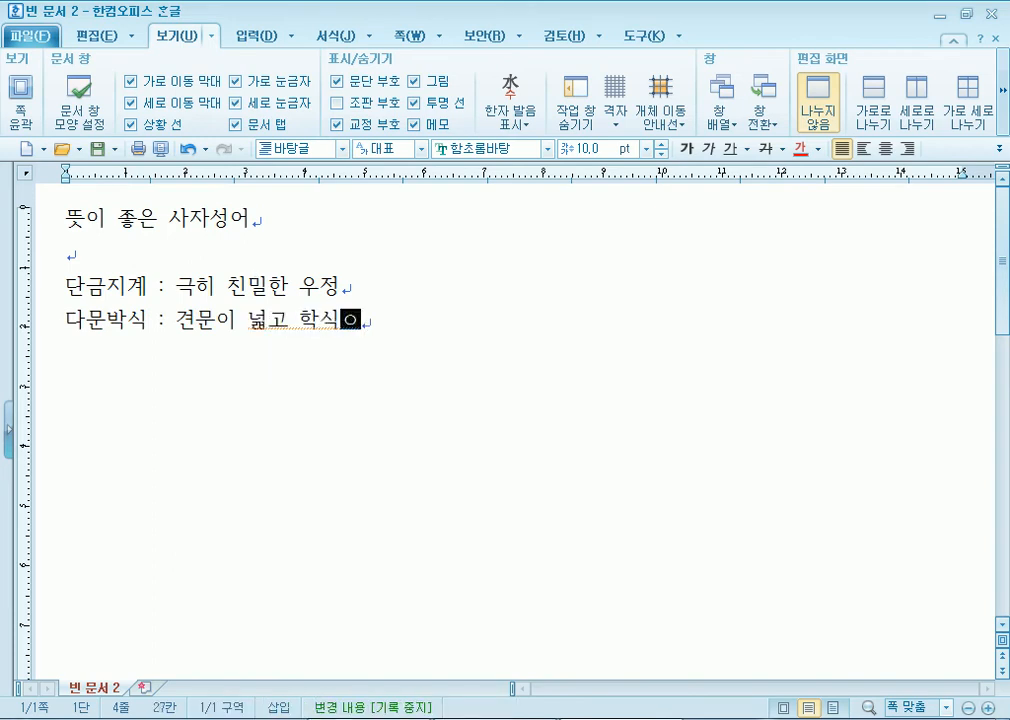
{"action": "key", "text": "BackSpace"}
{"action": "key", "text": "BackSpace"}
{"action": "type", "text": "풍부하"}
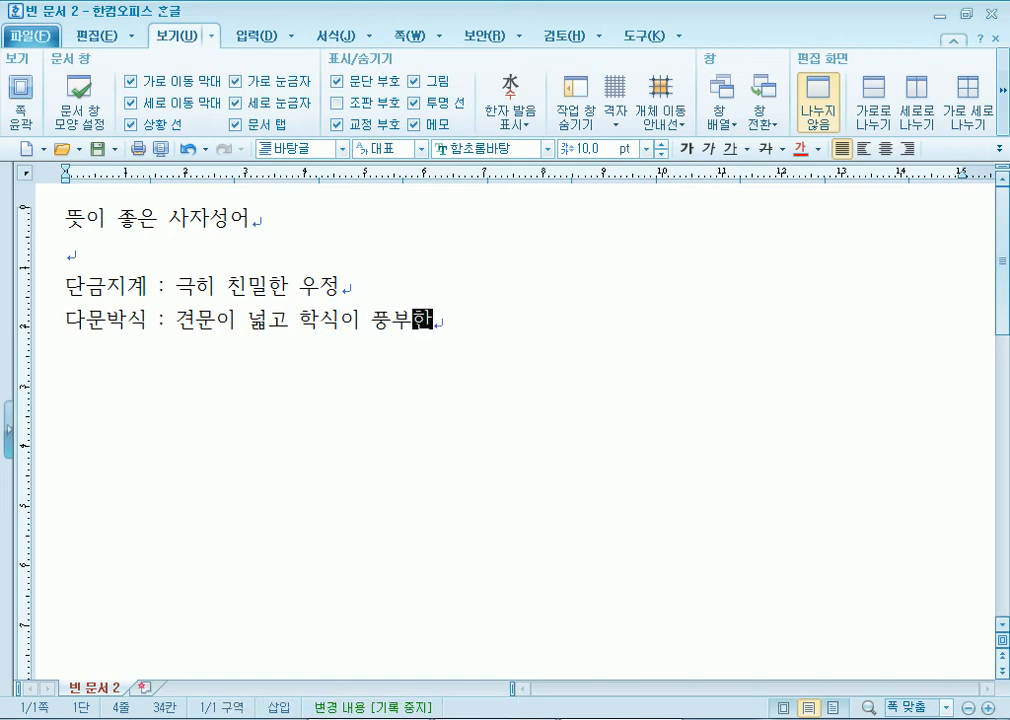
{"action": "type", "text": "한 것"}
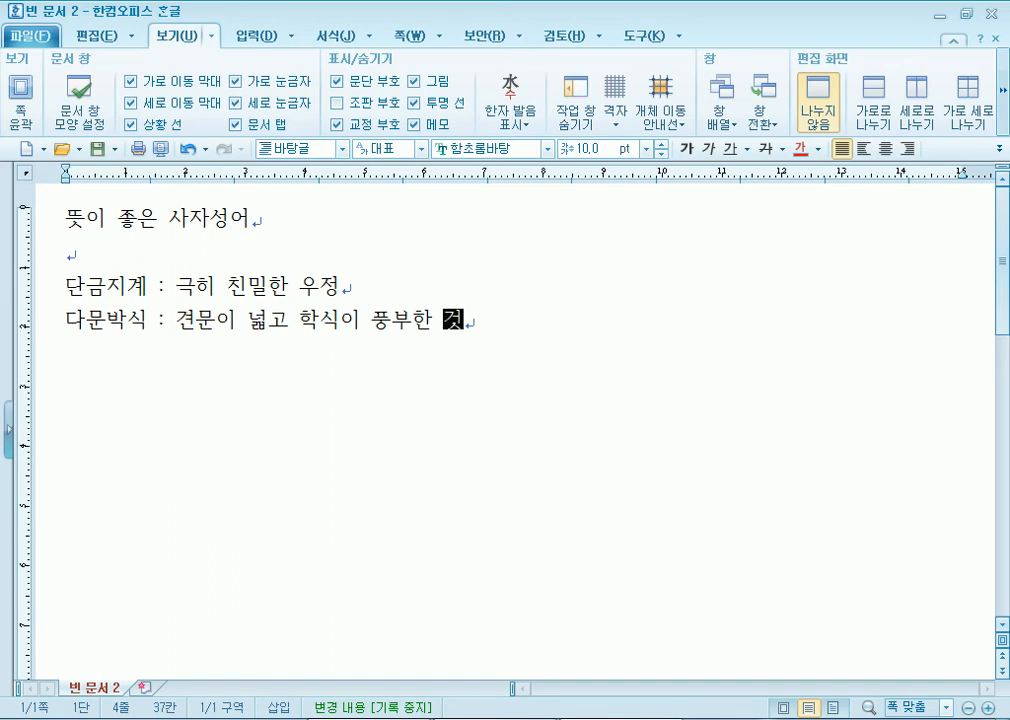
{"action": "type", "text": " ㅂ박학다식"}
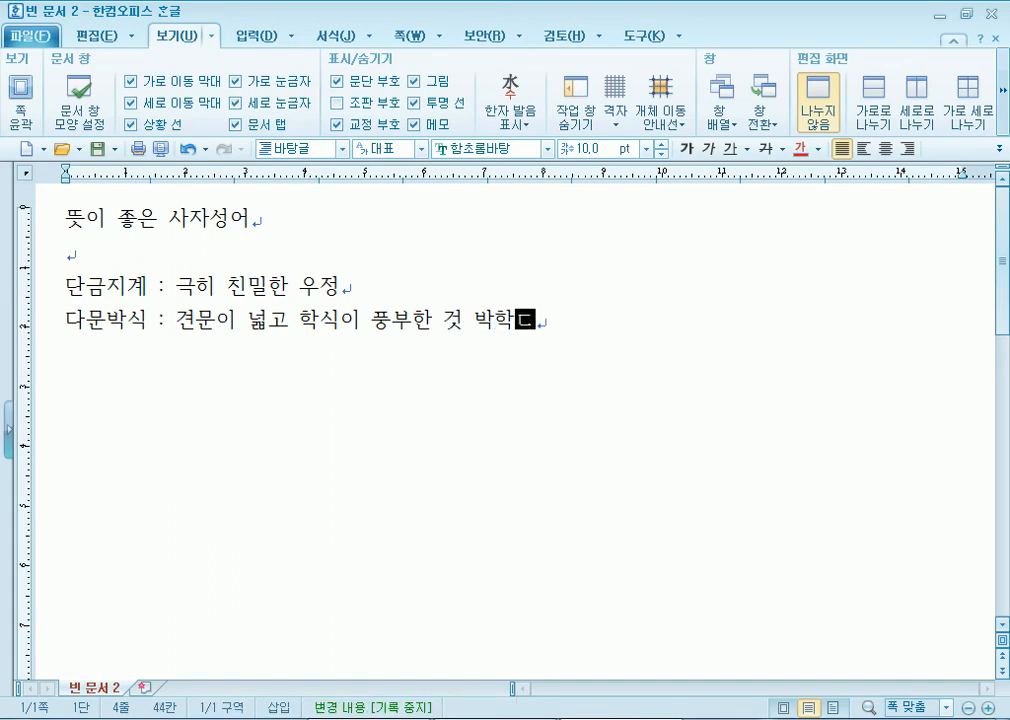
{"action": "key", "text": "Return"}
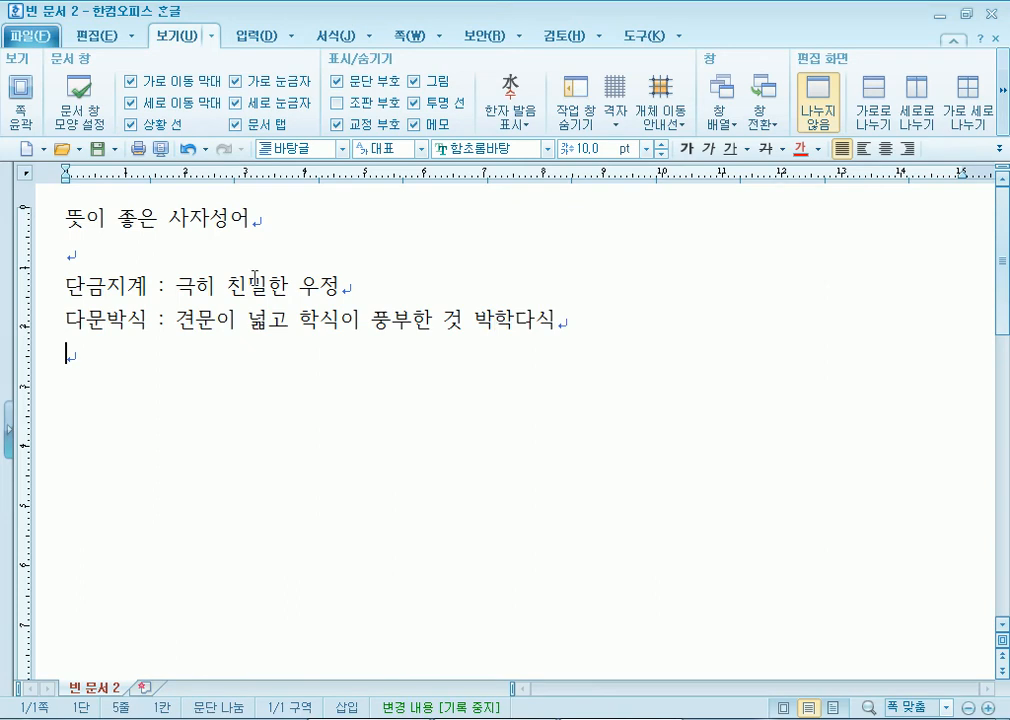
- Add '만면춘풍 : 온 얼굴에 가득히 웃음을 띠는 것을 뜻하는 말' and return to the title line
{"action": "type", "text": "마ㄴ면춘"}
{"action": "type", "text": "풍 : "}
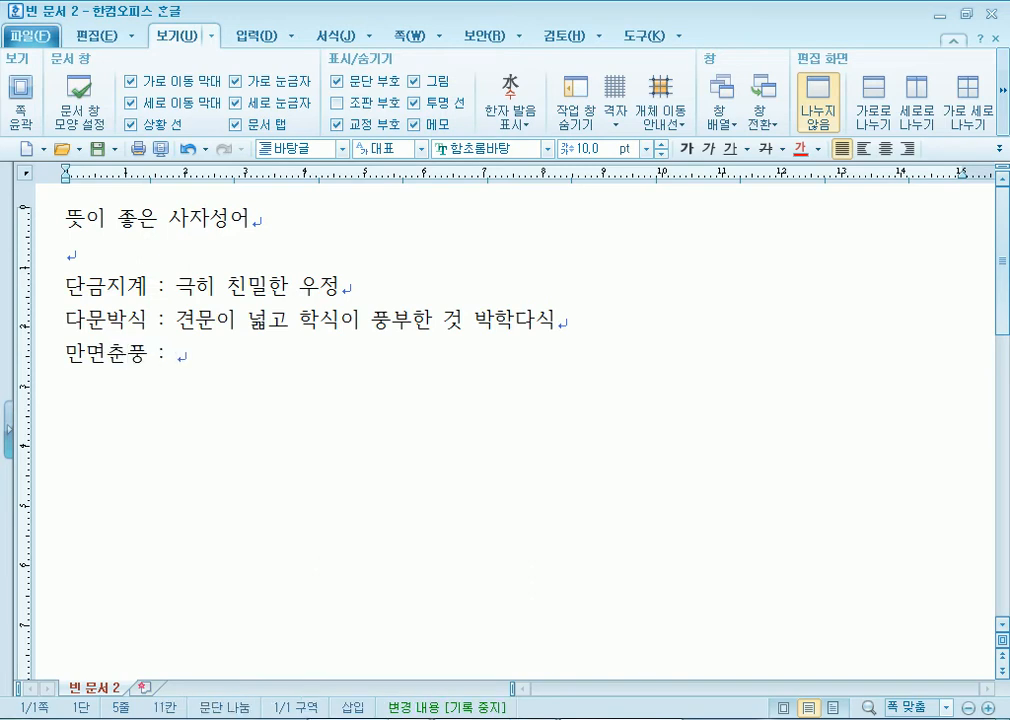
{"action": "type", "text": "온 얼굴에 각"}
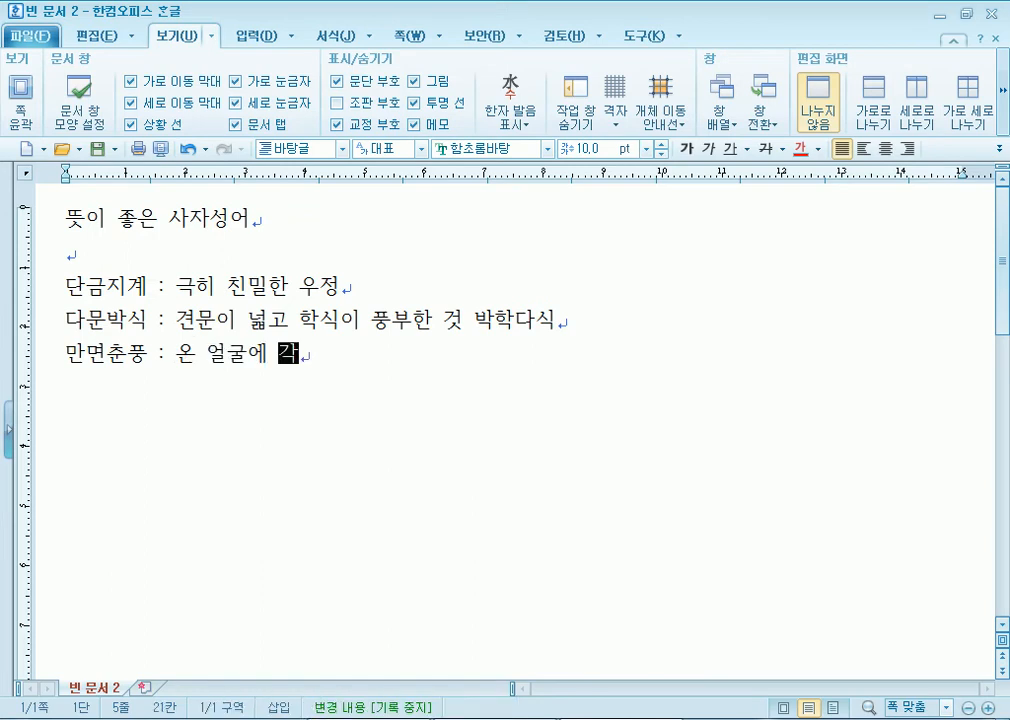
{"action": "type", "text": "드ㅜㄱ"}
{"action": "key", "text": "BackSpace"}
{"action": "key", "text": "BackSpace"}
{"action": "key", "text": "BackSpace"}
{"action": "type", "text": "득히 "}
{"action": "type", "text": "웃음을 띠느"}
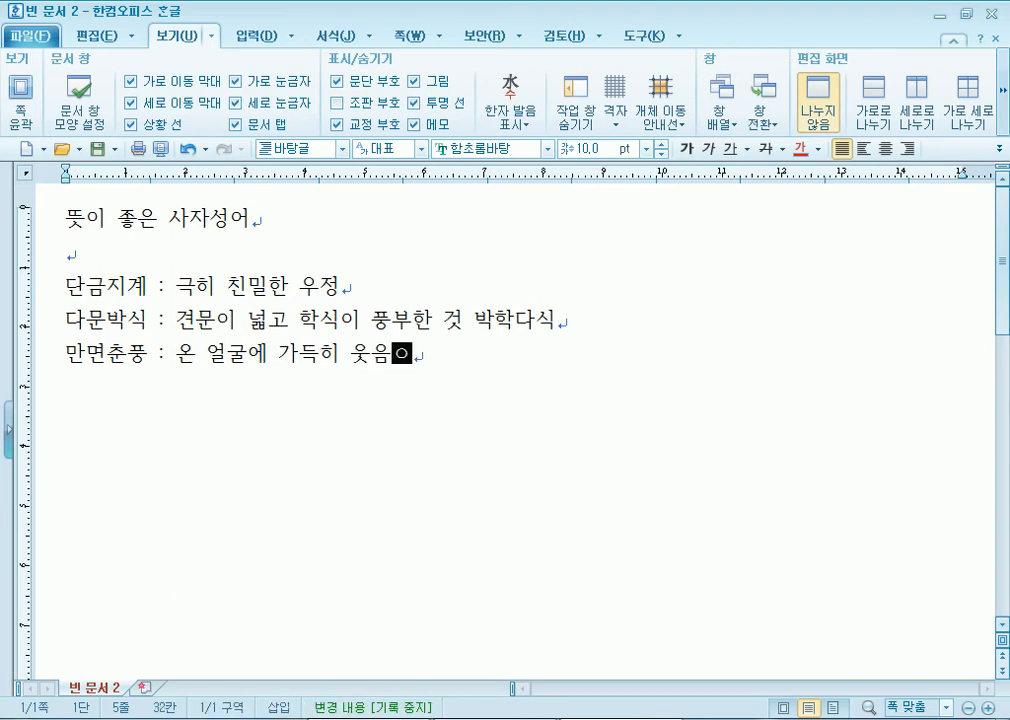
{"action": "type", "text": "ㄴ 것을 "}
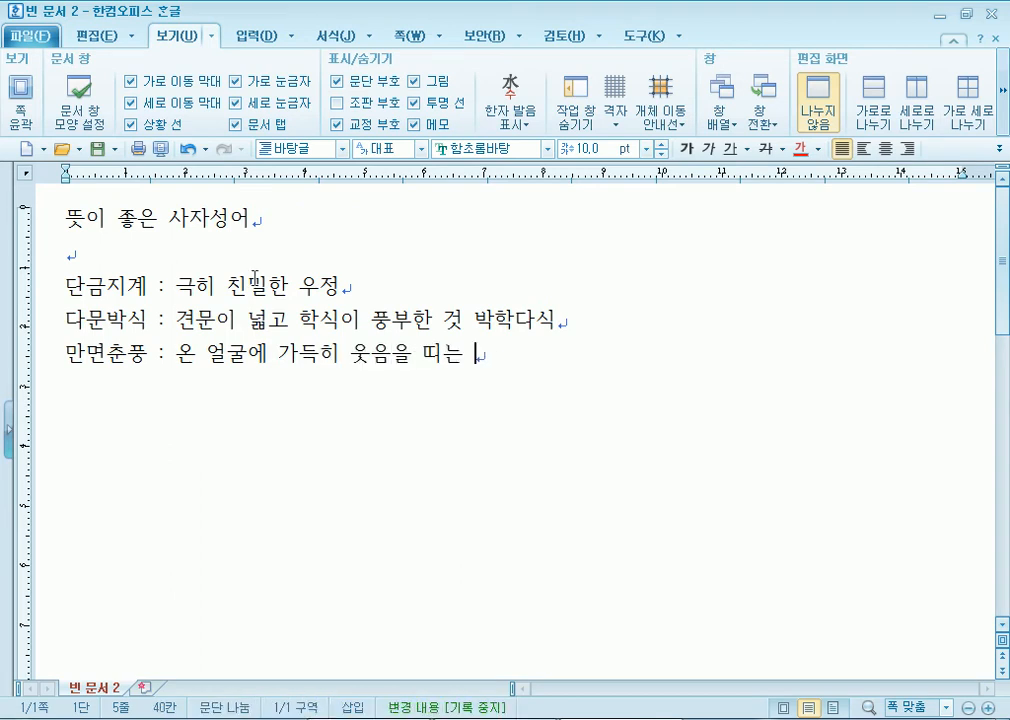
{"action": "type", "text": "뜻하는 말"}
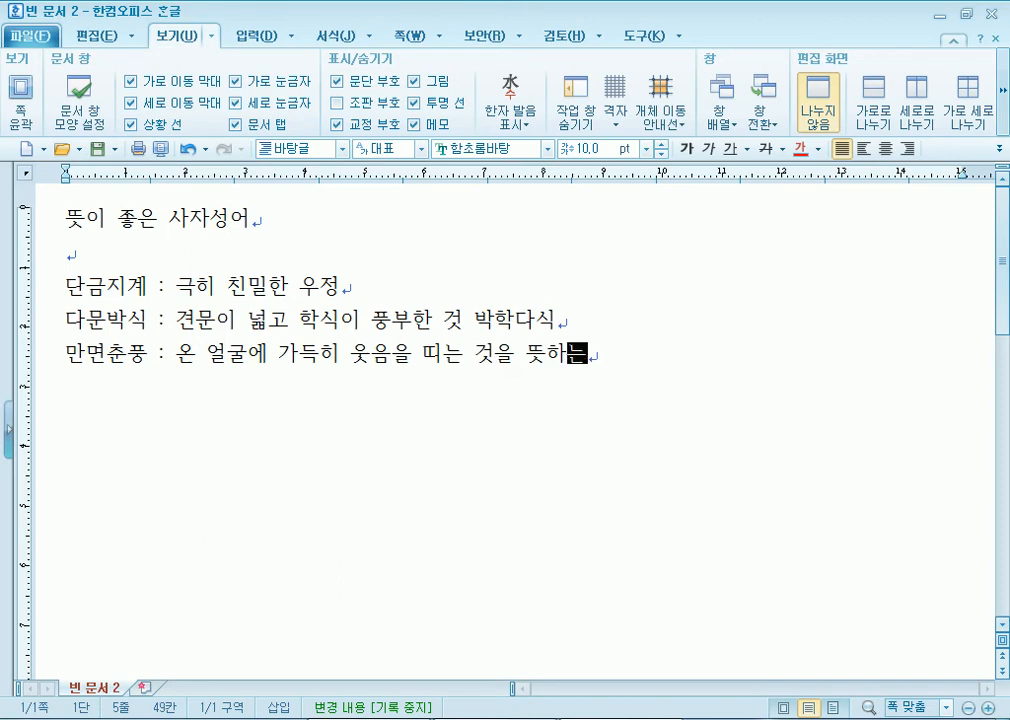
{"action": "key", "text": "Return"}
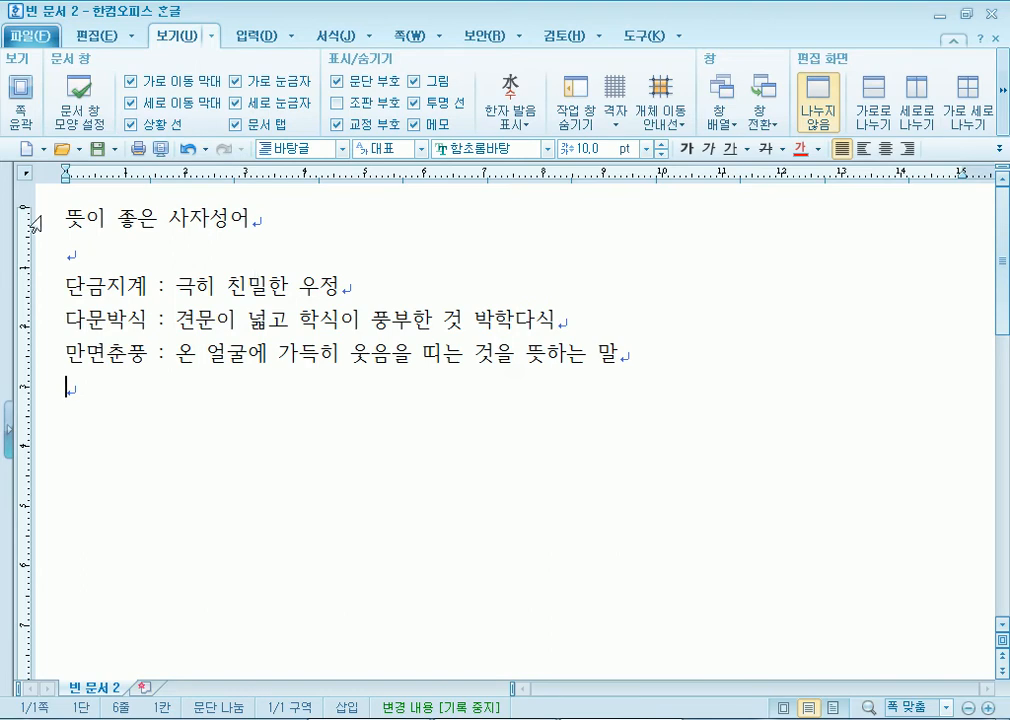
{"action": "left_click", "coordinate": [57, 215]}
{"action": "left_click", "coordinate": [300, 221]}
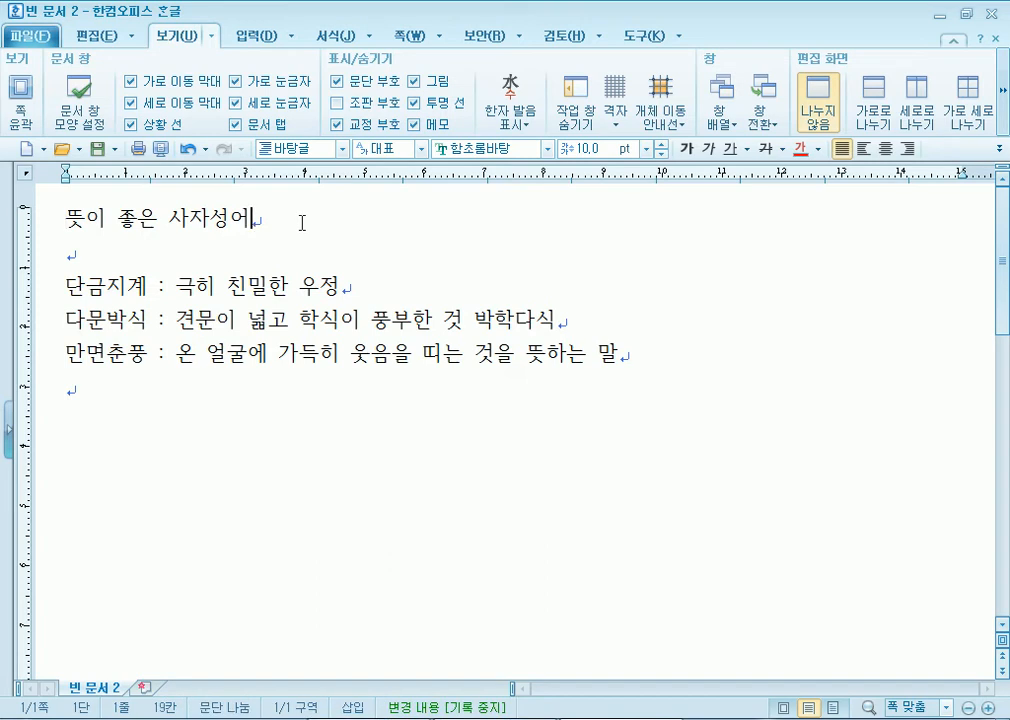
{"action": "left_click", "coordinate": [61, 217]}
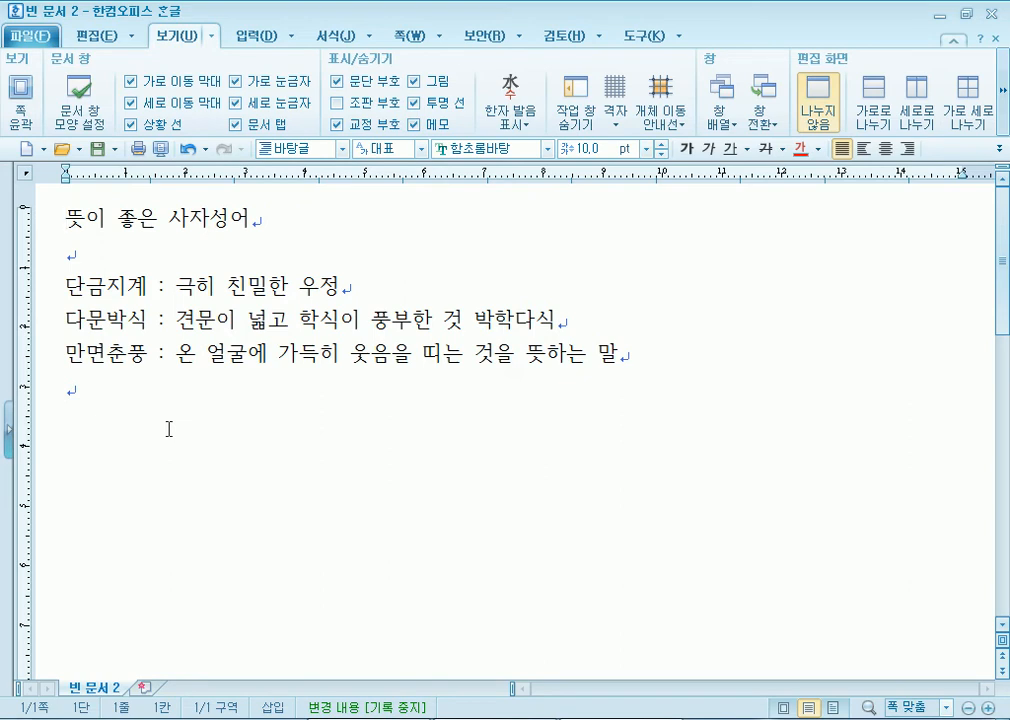
{"action": "left_click_drag", "start_coordinate": [65, 353], "coordinate": [145, 352]}
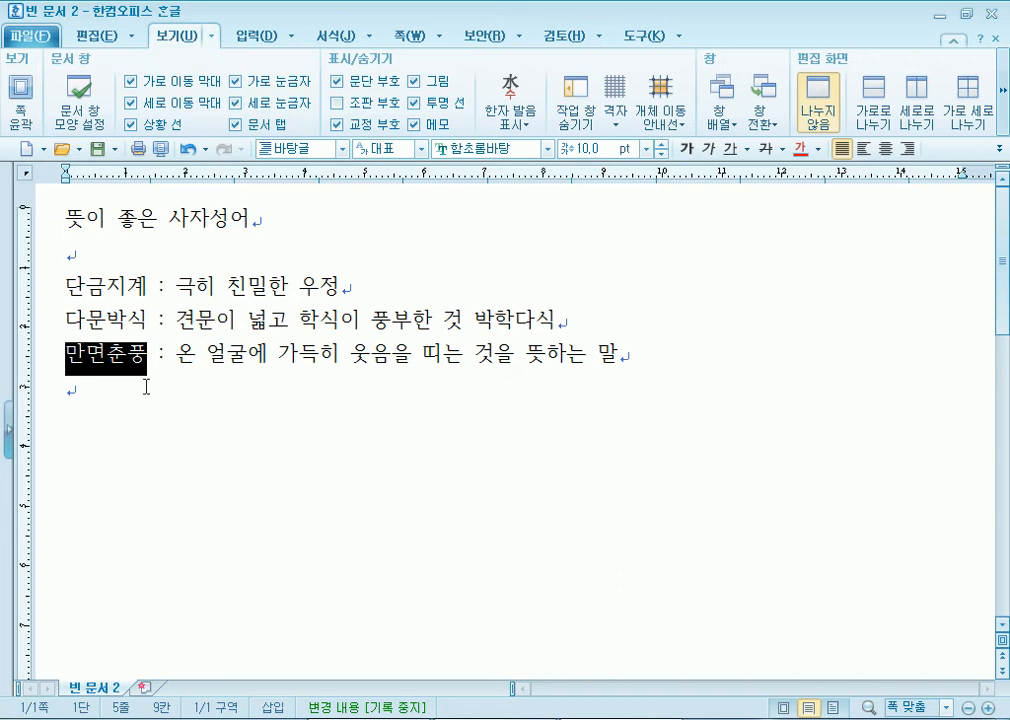
{"action": "left_click", "coordinate": [128, 405]}
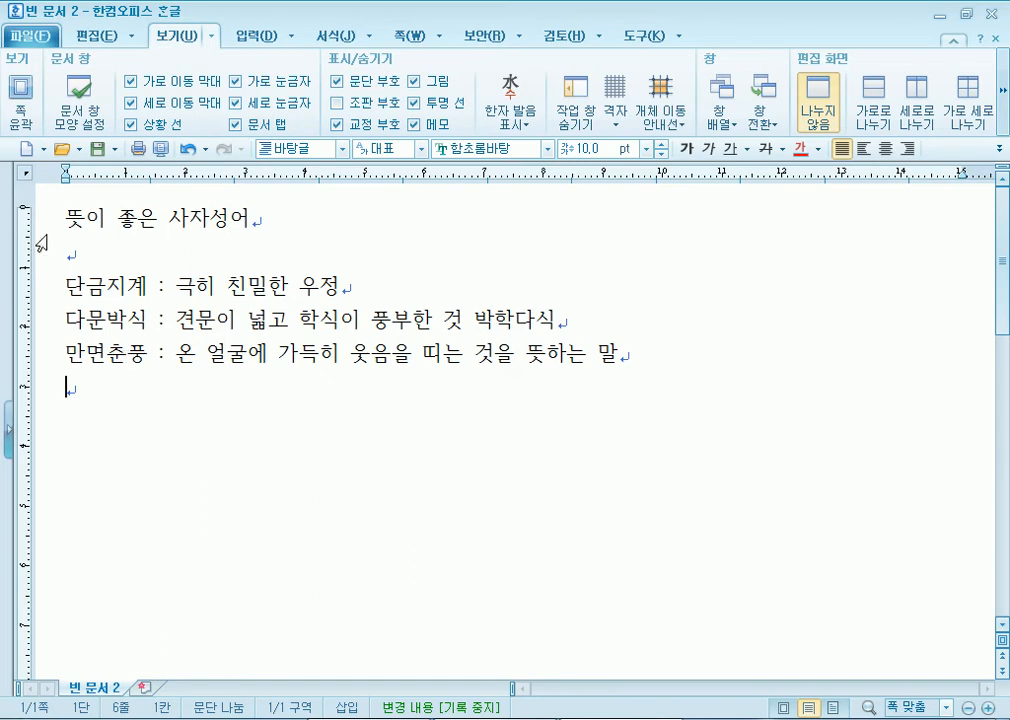
{"action": "left_click", "coordinate": [62, 219]}
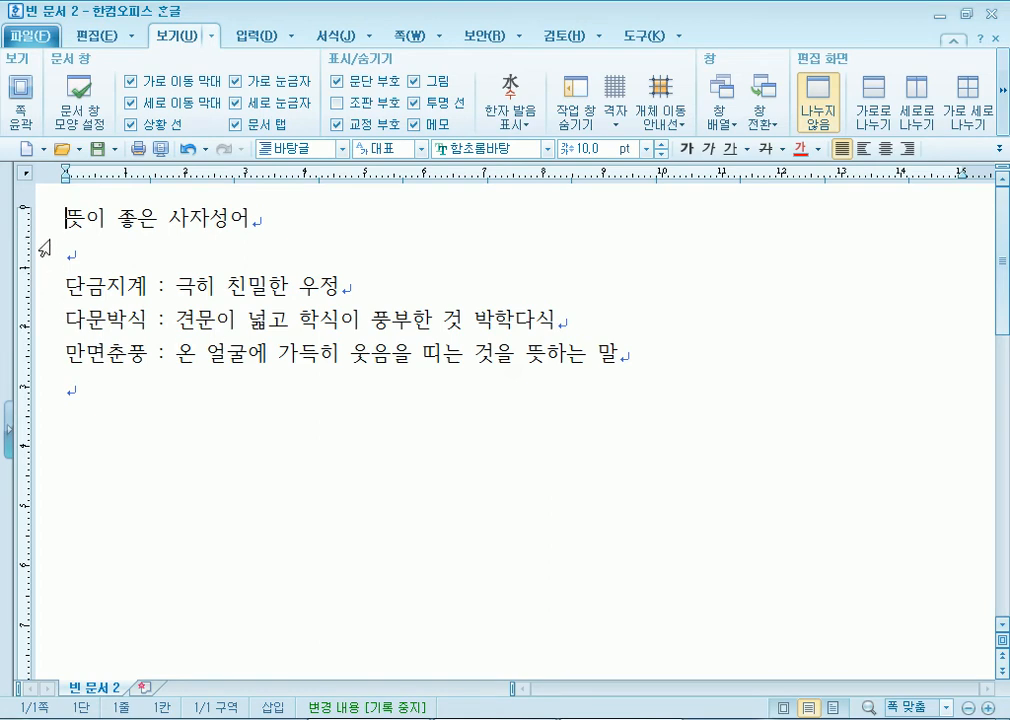
- Browse the 편집 and 입력 ribbon tabs looking for the symbol commands
{"action": "left_click", "coordinate": [94, 36]}
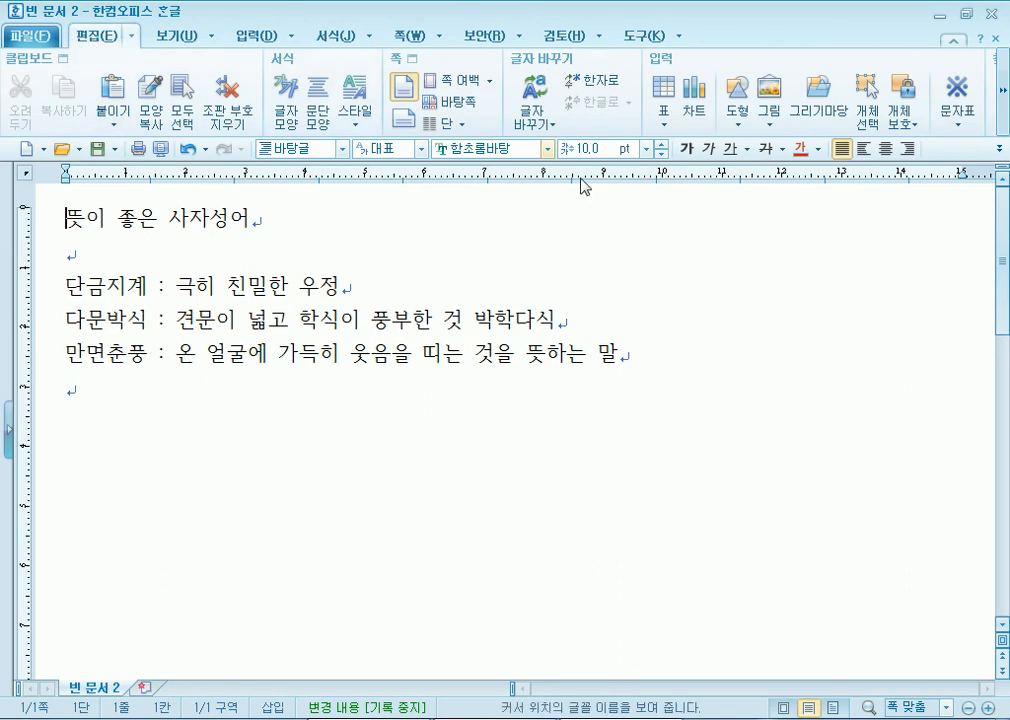
{"action": "left_click", "coordinate": [256, 36]}
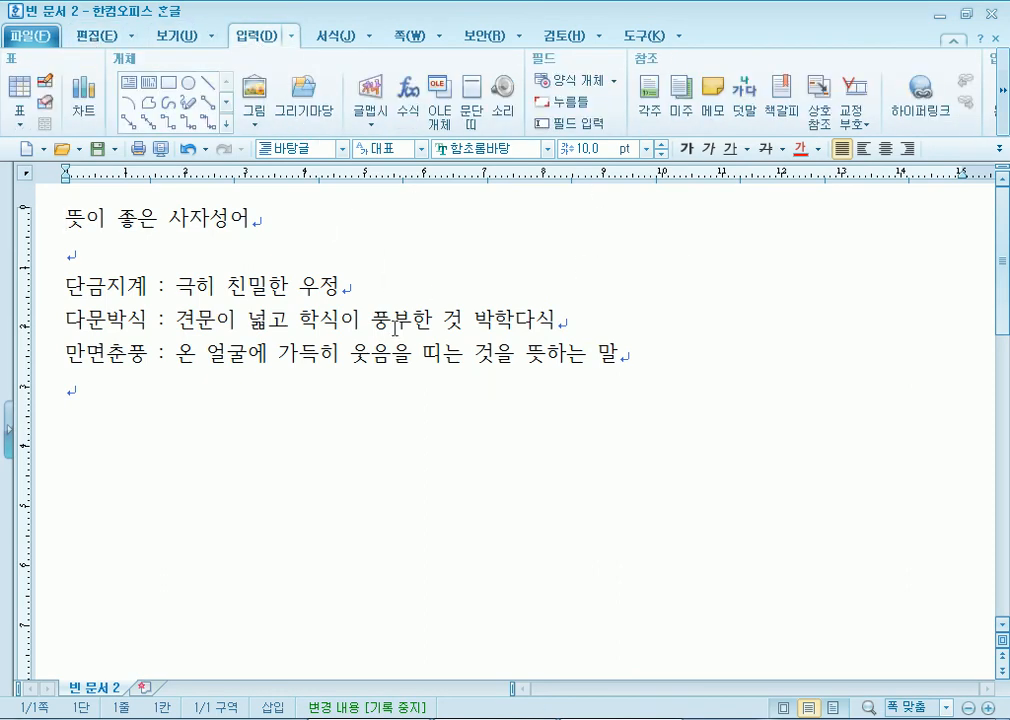
{"action": "left_click", "coordinate": [1001, 92]}
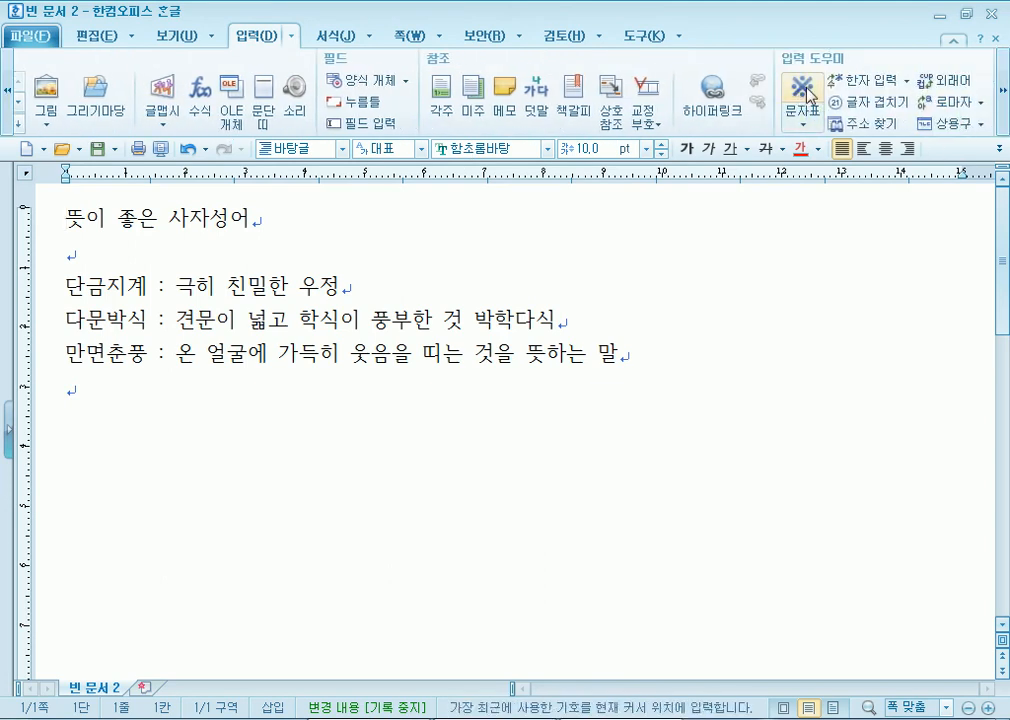
{"action": "left_click", "coordinate": [85, 35]}
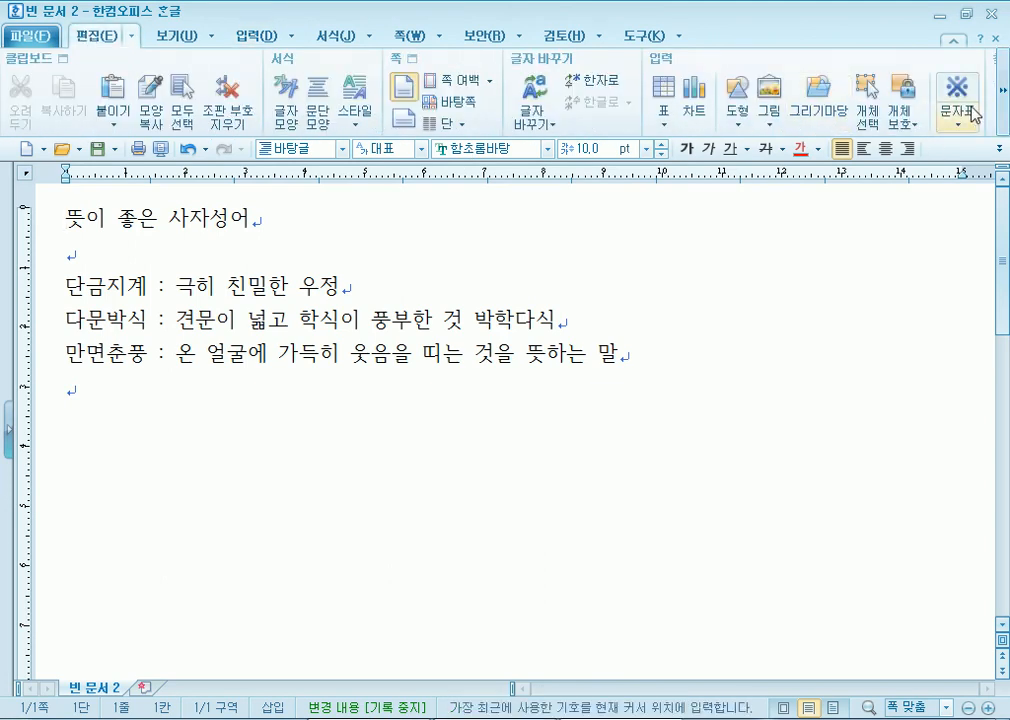
{"action": "left_click", "coordinate": [1005, 112]}
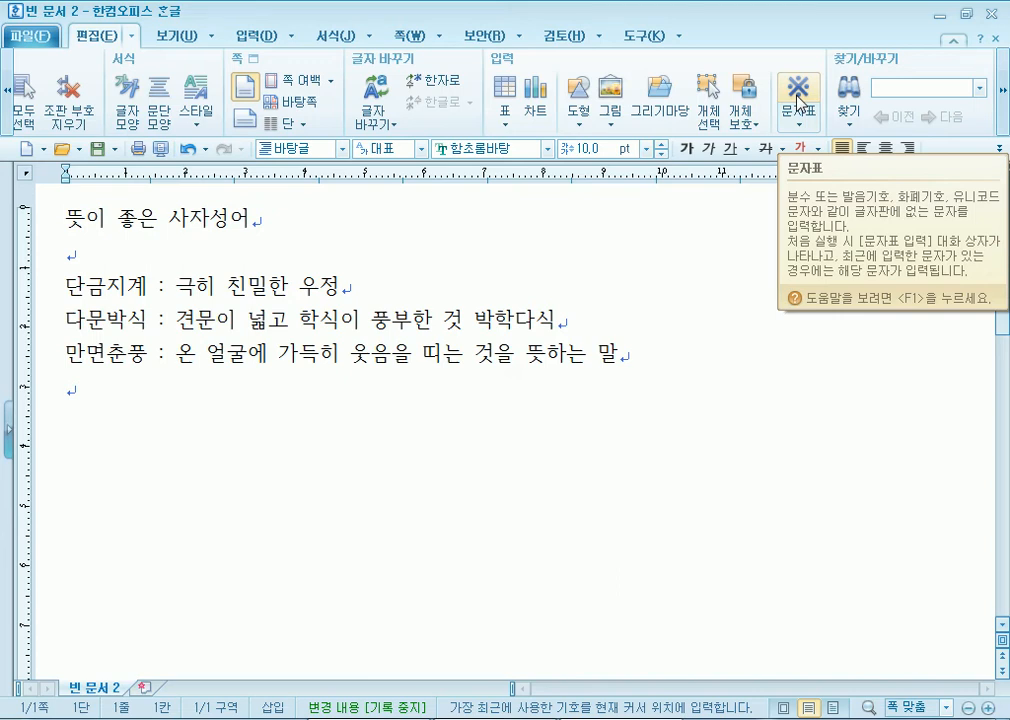
{"action": "left_click", "coordinate": [243, 36]}
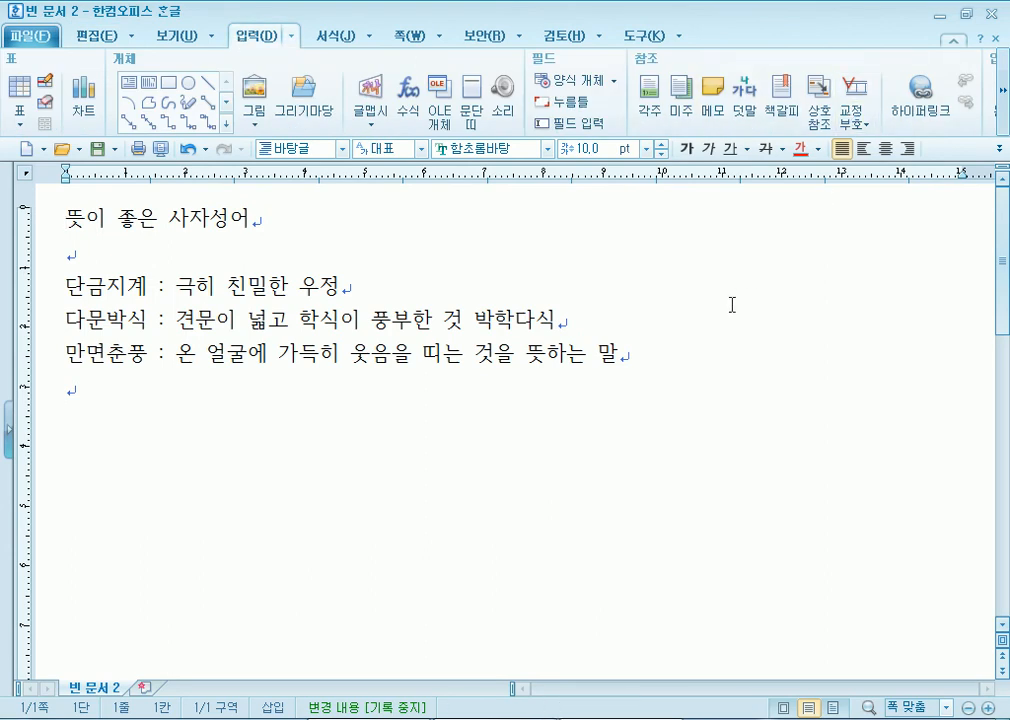
{"action": "left_click", "coordinate": [90, 37]}
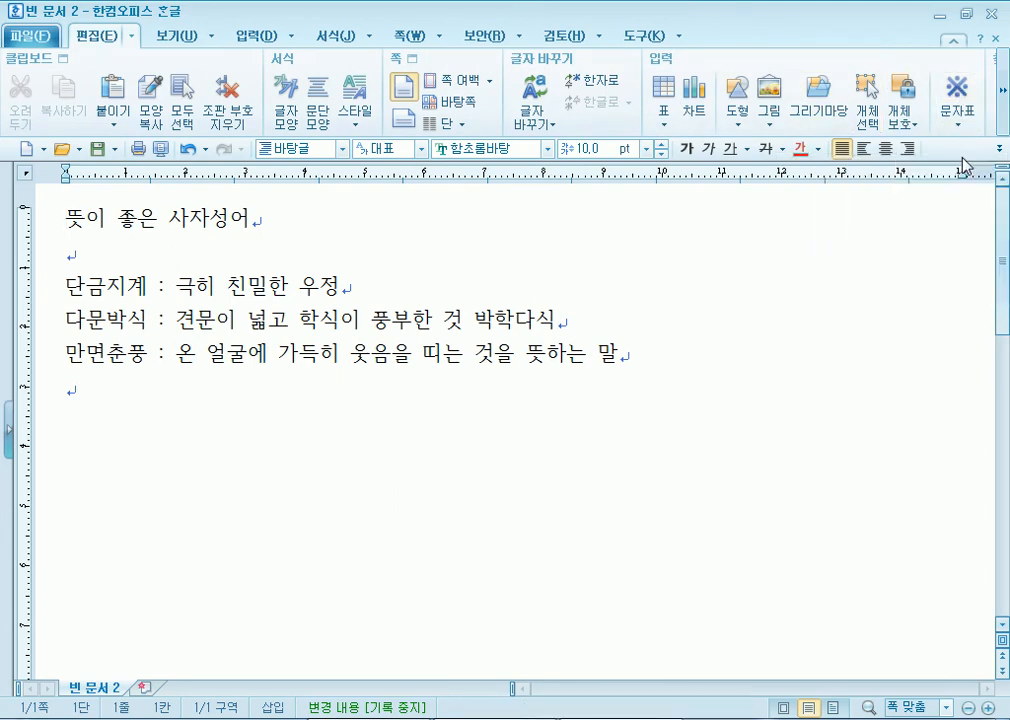
{"action": "left_click", "coordinate": [1002, 88]}
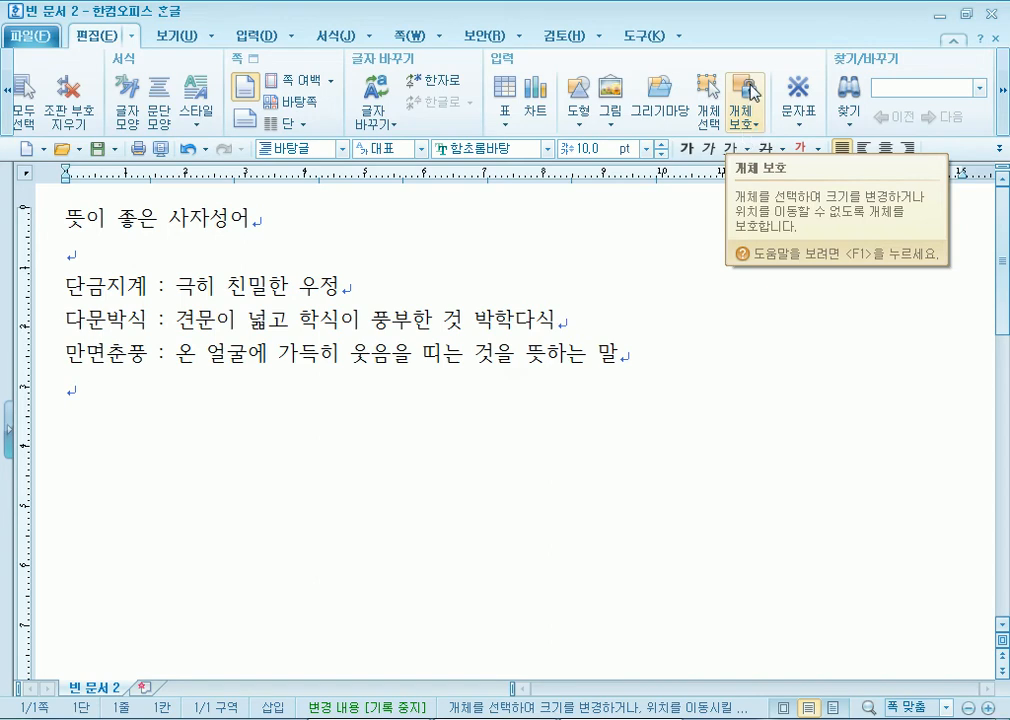
- Open the 문자표 입력 dialog from the 편집 tab's 문자표 button
{"action": "left_click", "coordinate": [750, 92]}
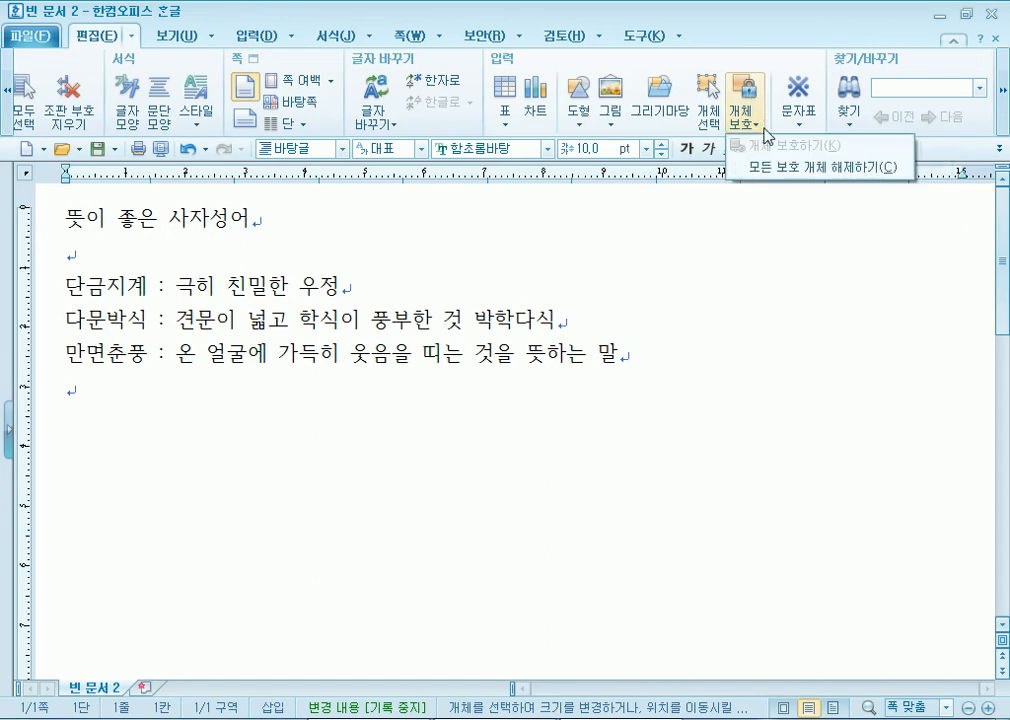
{"action": "left_click", "coordinate": [803, 98]}
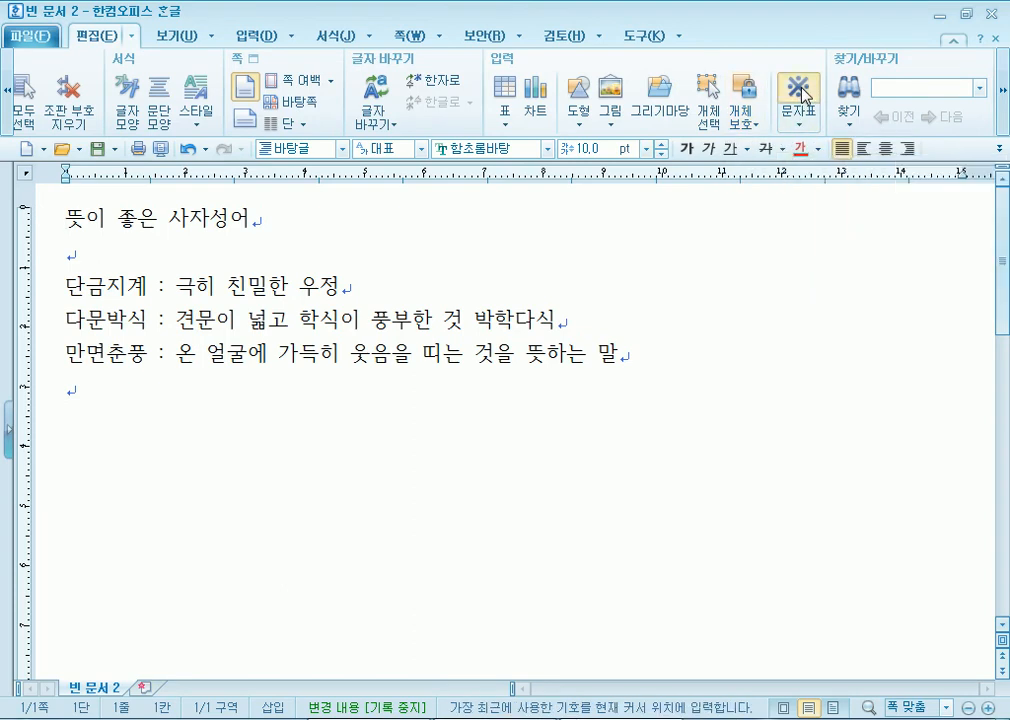
{"action": "key", "text": "Escape"}
{"action": "left_click", "coordinate": [801, 127]}
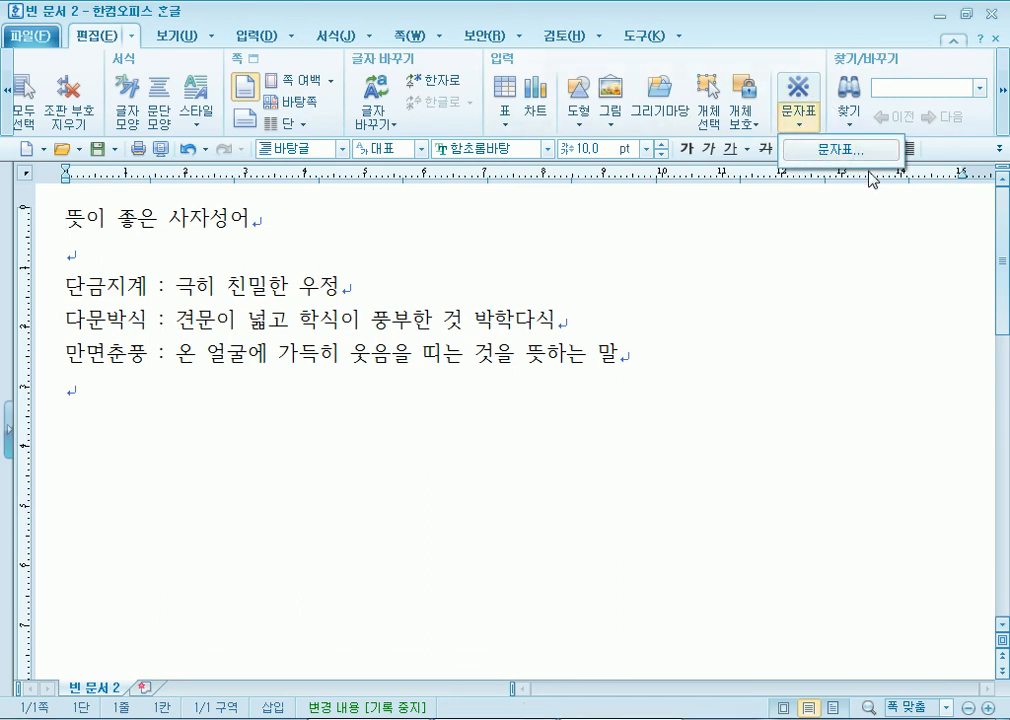
{"action": "key", "text": "Escape"}
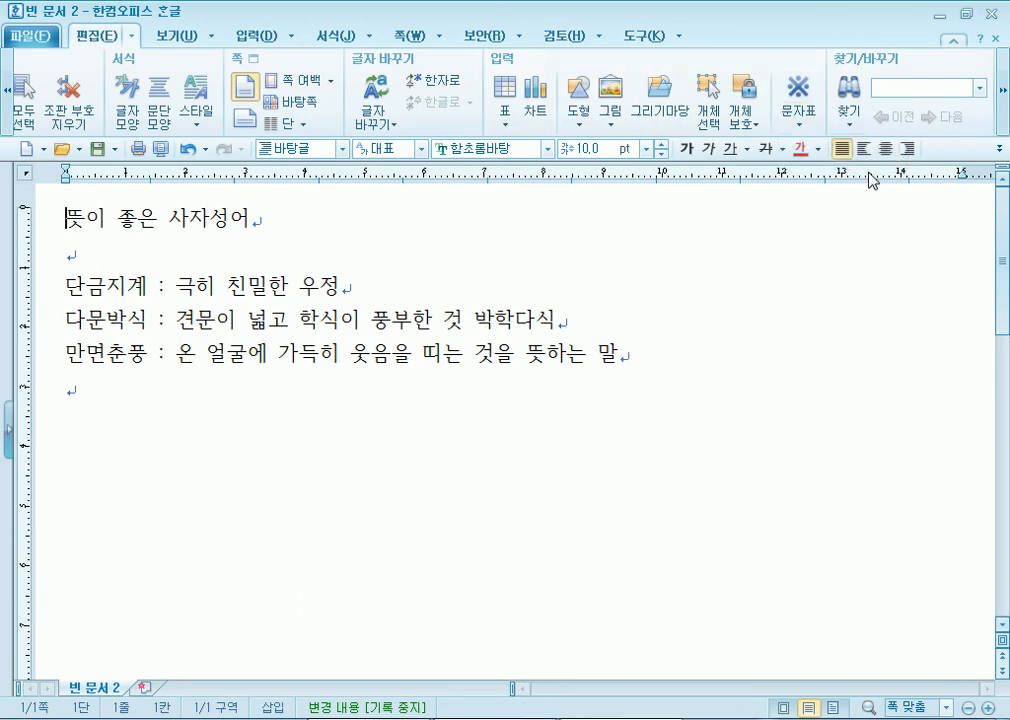
{"action": "left_click", "coordinate": [811, 101]}
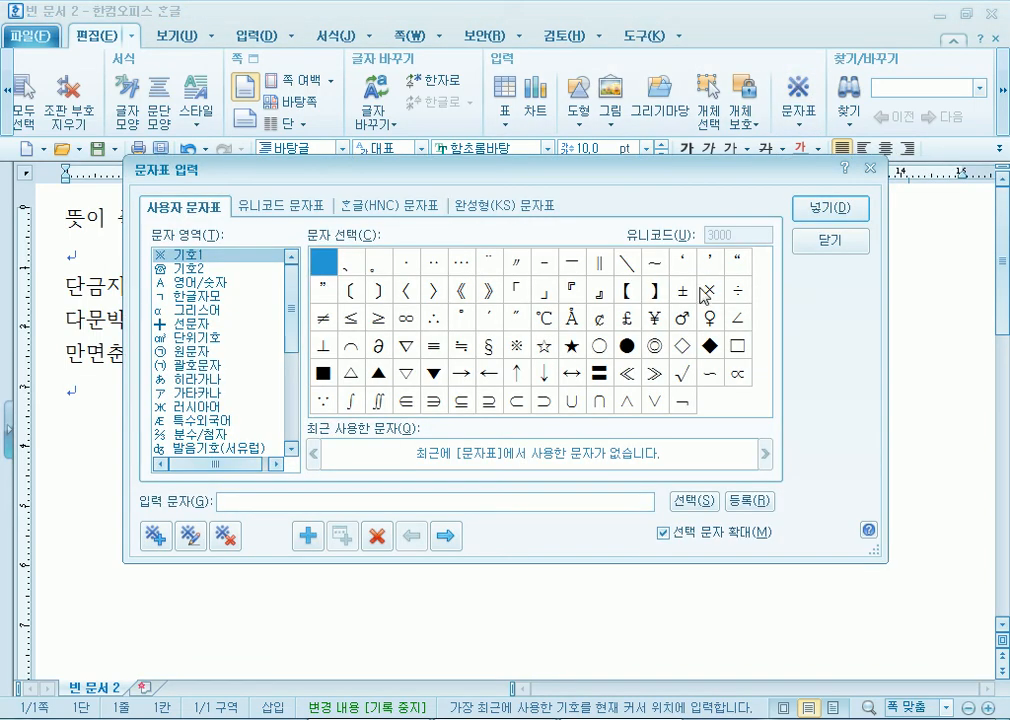
- Reposition the dialog, compare the 유니코드, 완성형(KS) and 사용자 tables, then settle on 한글(HNC)
{"action": "left_click_drag", "start_coordinate": [397, 176], "coordinate": [421, 94]}
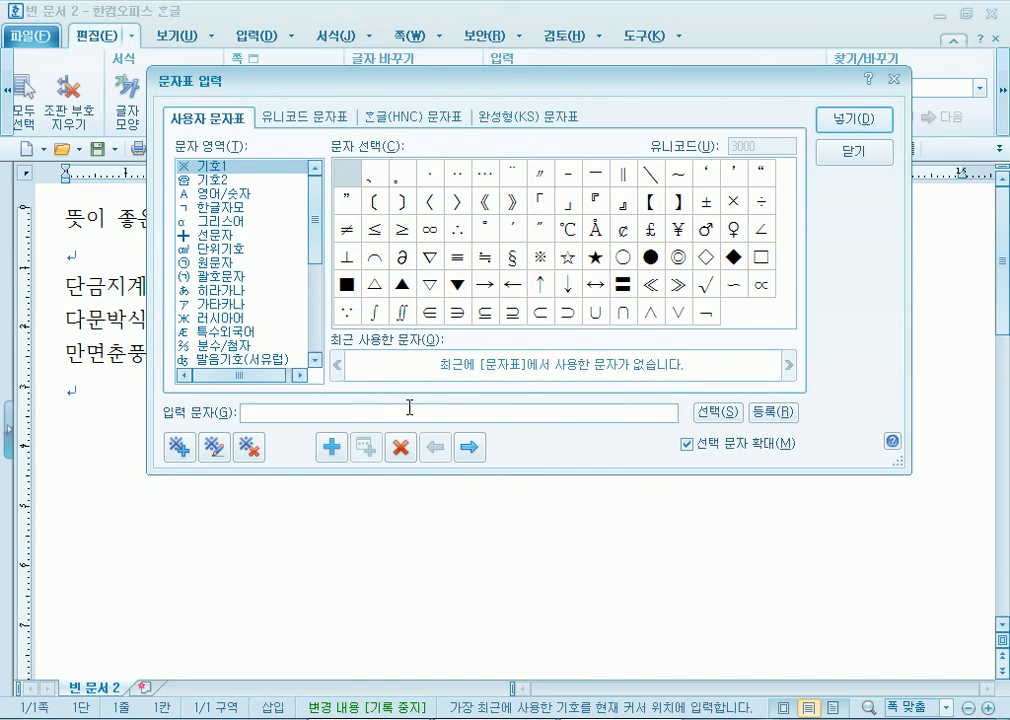
{"action": "left_click", "coordinate": [845, 152]}
{"action": "left_click", "coordinate": [800, 88]}
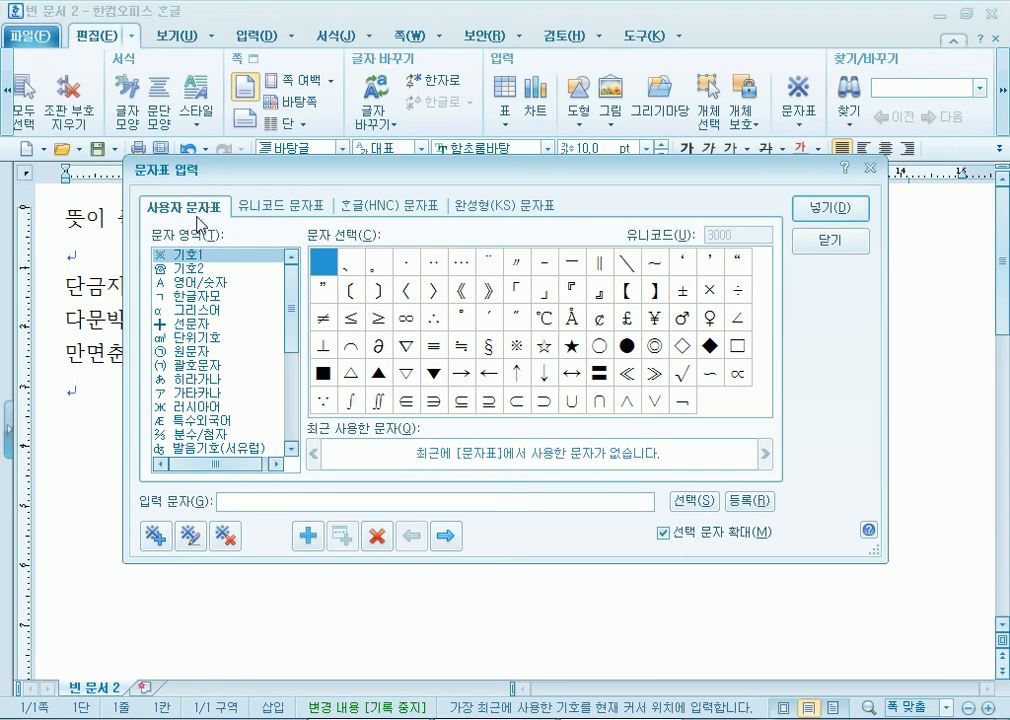
{"action": "left_click", "coordinate": [274, 210]}
{"action": "left_click", "coordinate": [370, 212]}
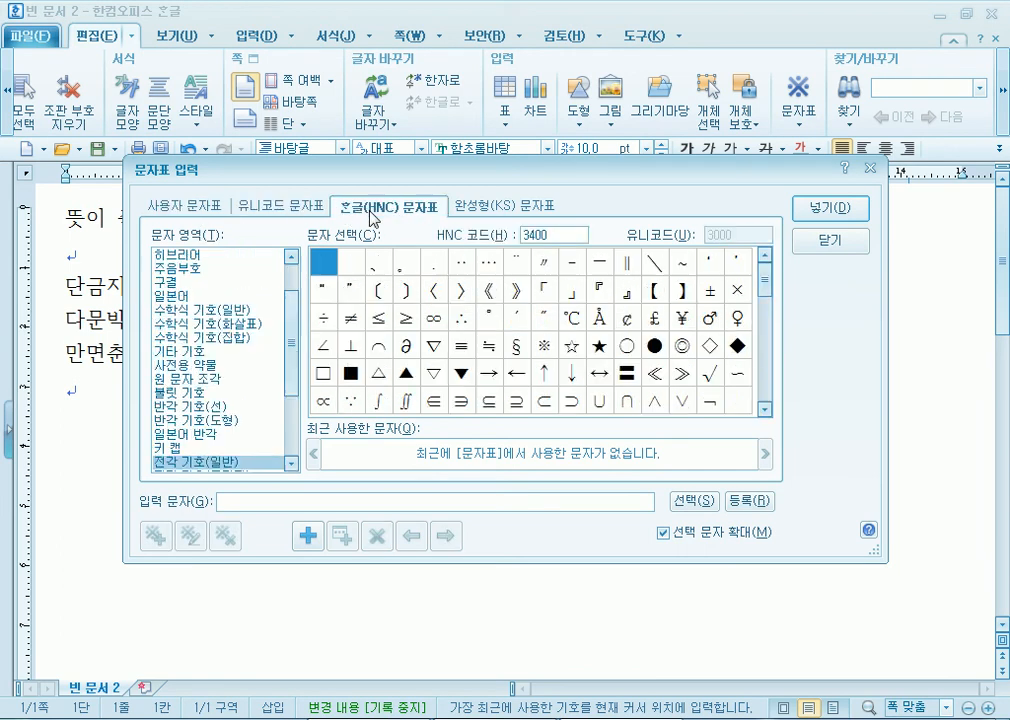
{"action": "left_click", "coordinate": [524, 211]}
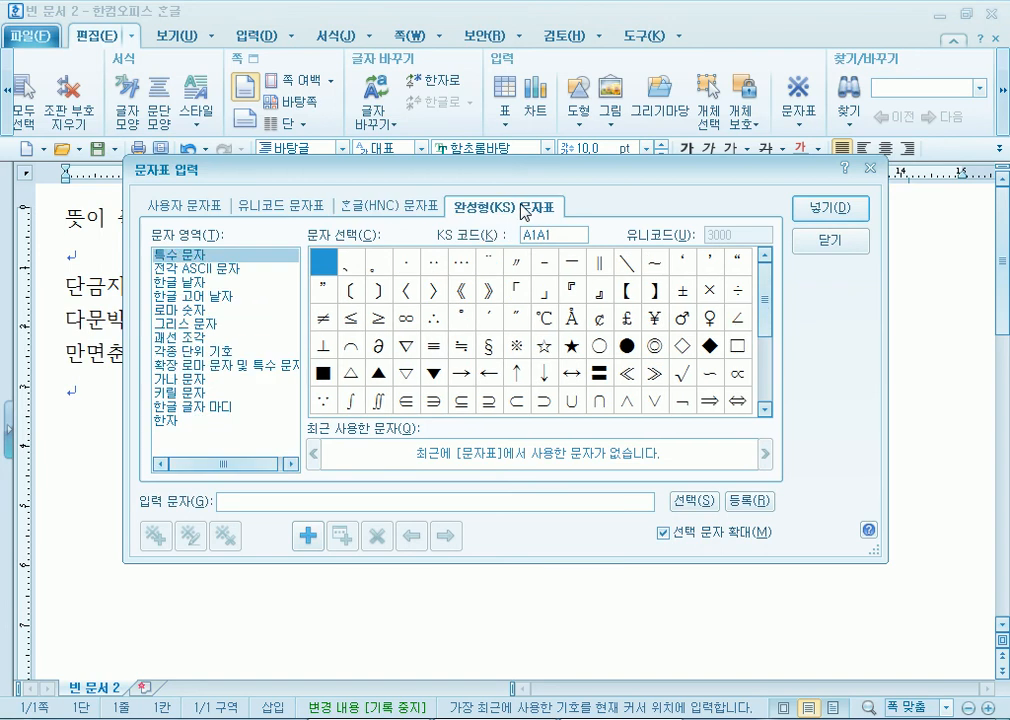
{"action": "left_click", "coordinate": [185, 206]}
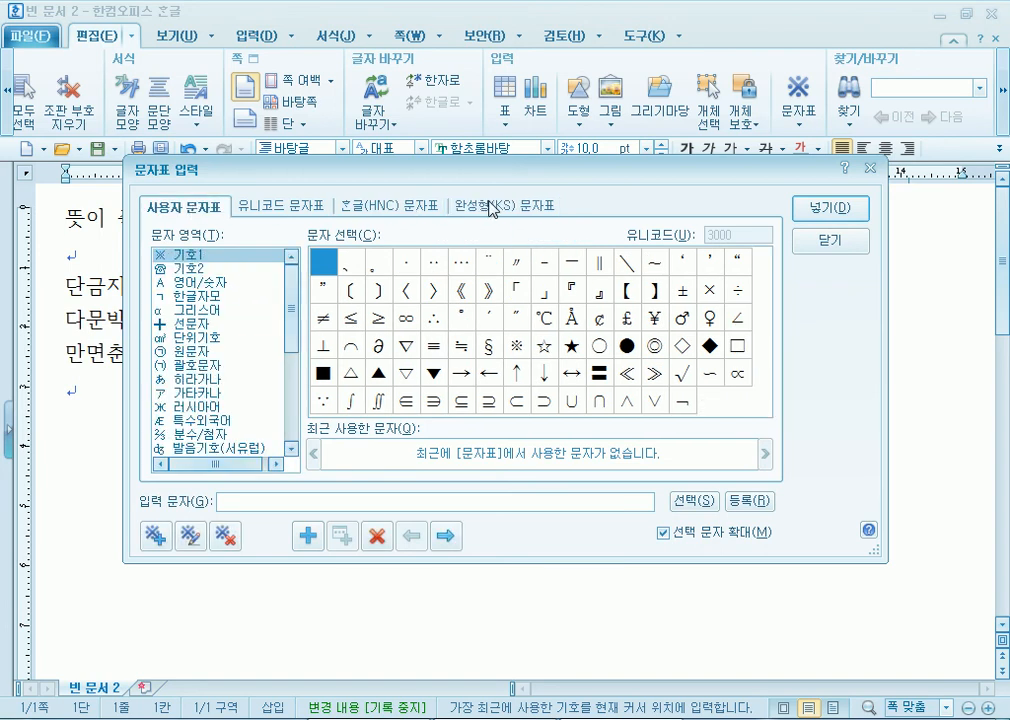
{"action": "left_click", "coordinate": [405, 212]}
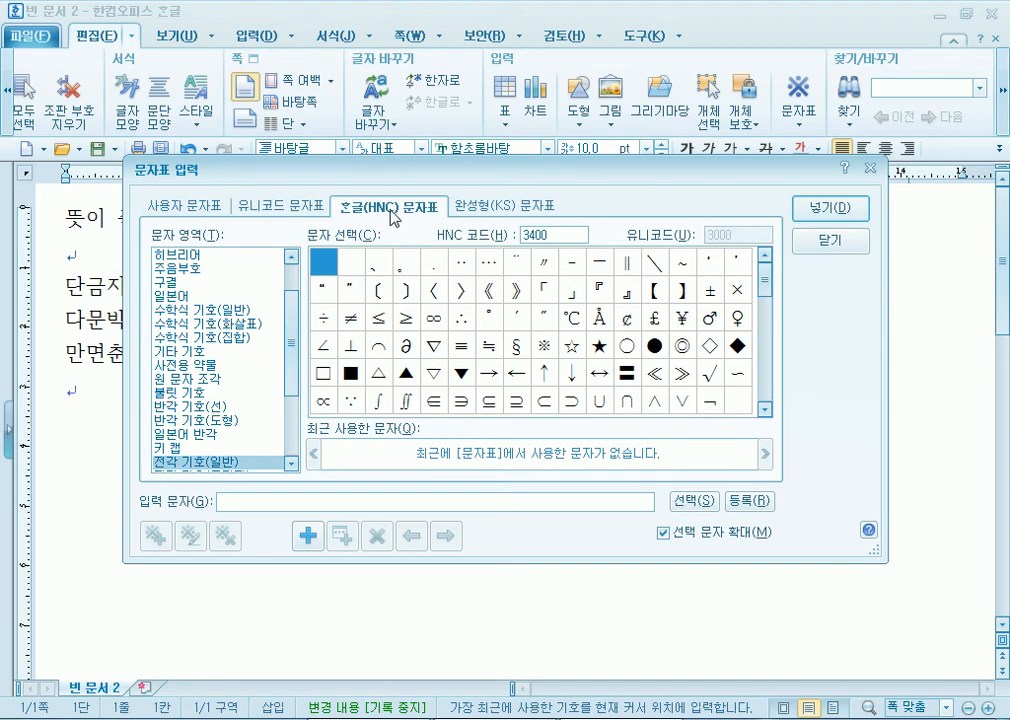
{"action": "left_click", "coordinate": [150, 206]}
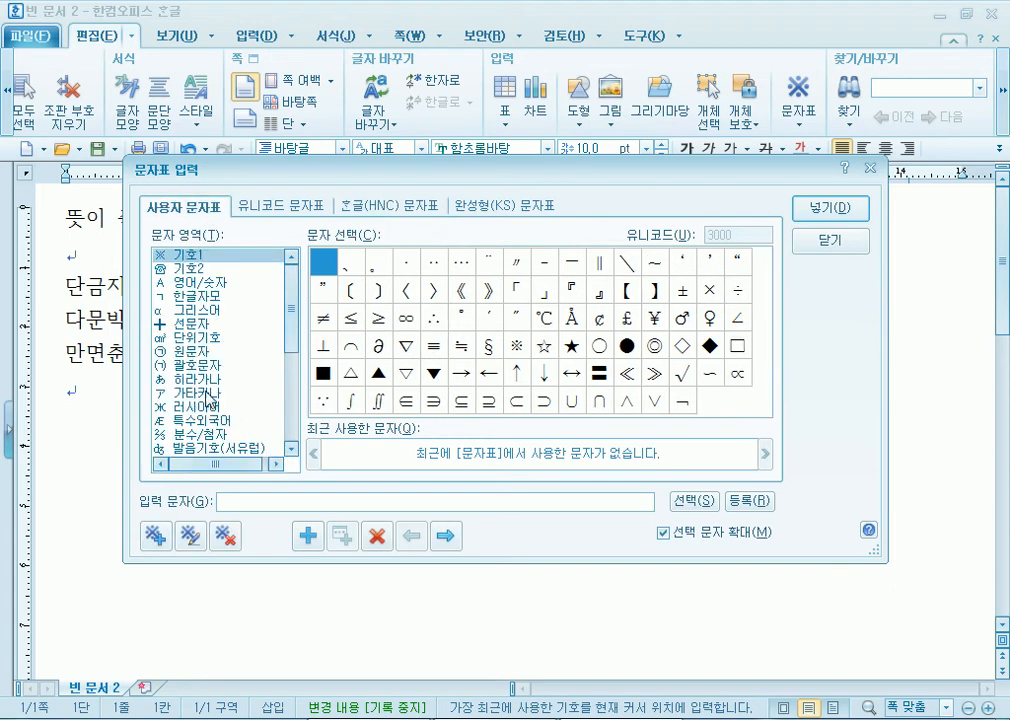
{"action": "left_click", "coordinate": [405, 206]}
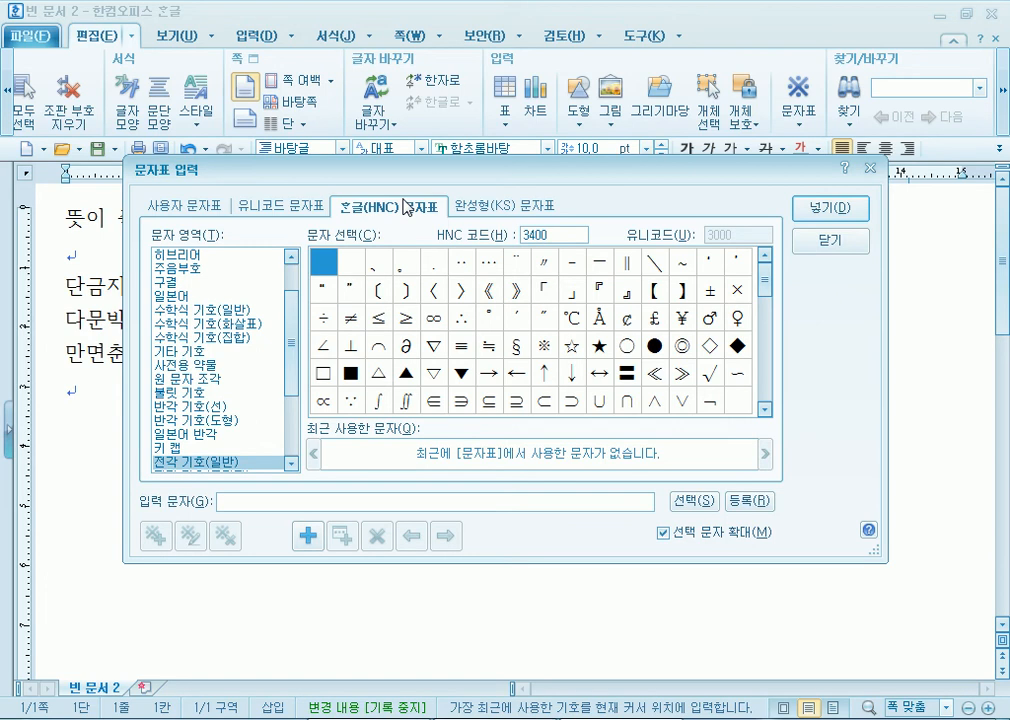
{"action": "left_click", "coordinate": [282, 206]}
{"action": "left_click", "coordinate": [382, 207]}
- Insert the black star ★ (HNC 343A) from 전각 기호(일반) before the title
{"action": "left_click_drag", "start_coordinate": [295, 322], "coordinate": [255, 383]}
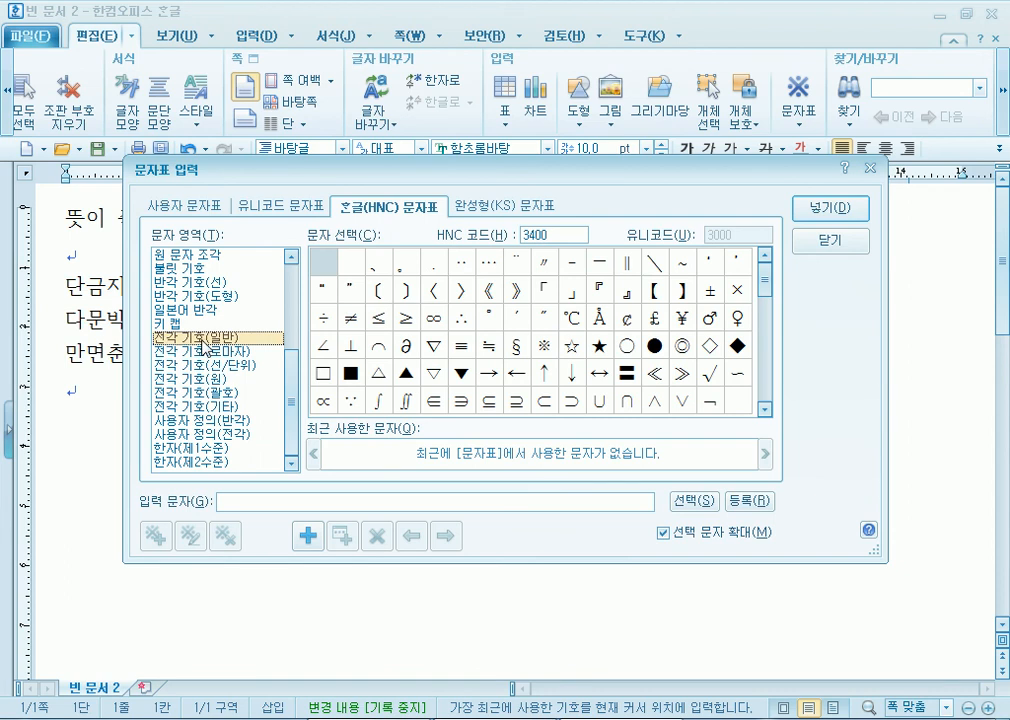
{"action": "left_click_drag", "start_coordinate": [764, 275], "coordinate": [765, 303]}
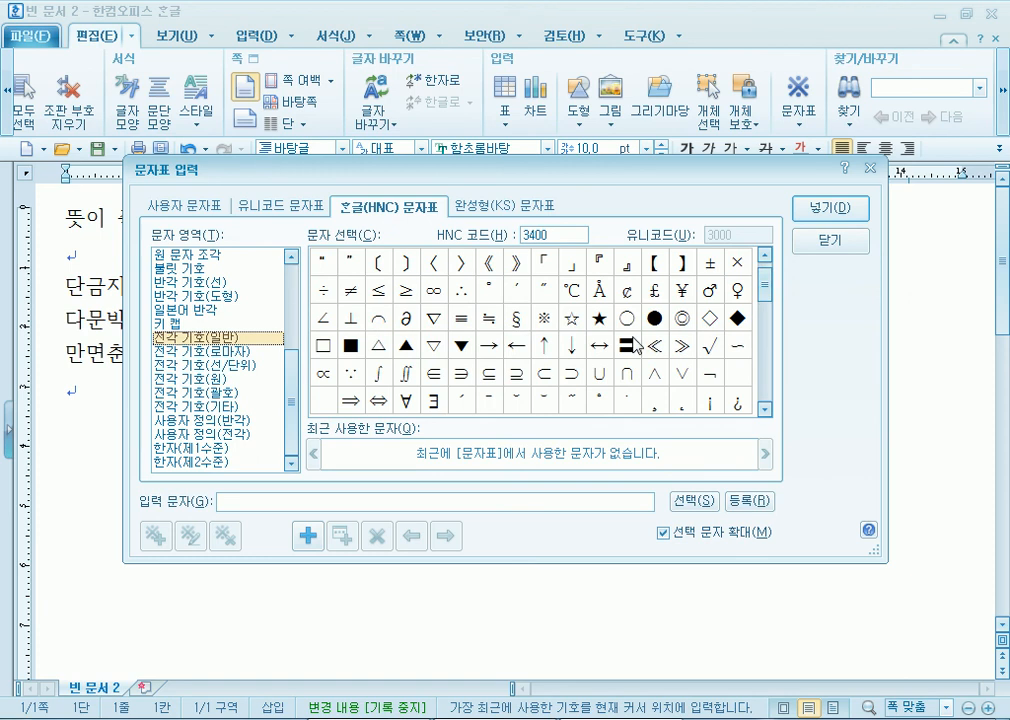
{"action": "scroll", "coordinate": [455, 358], "scroll_direction": "down", "scroll_amount": 4}
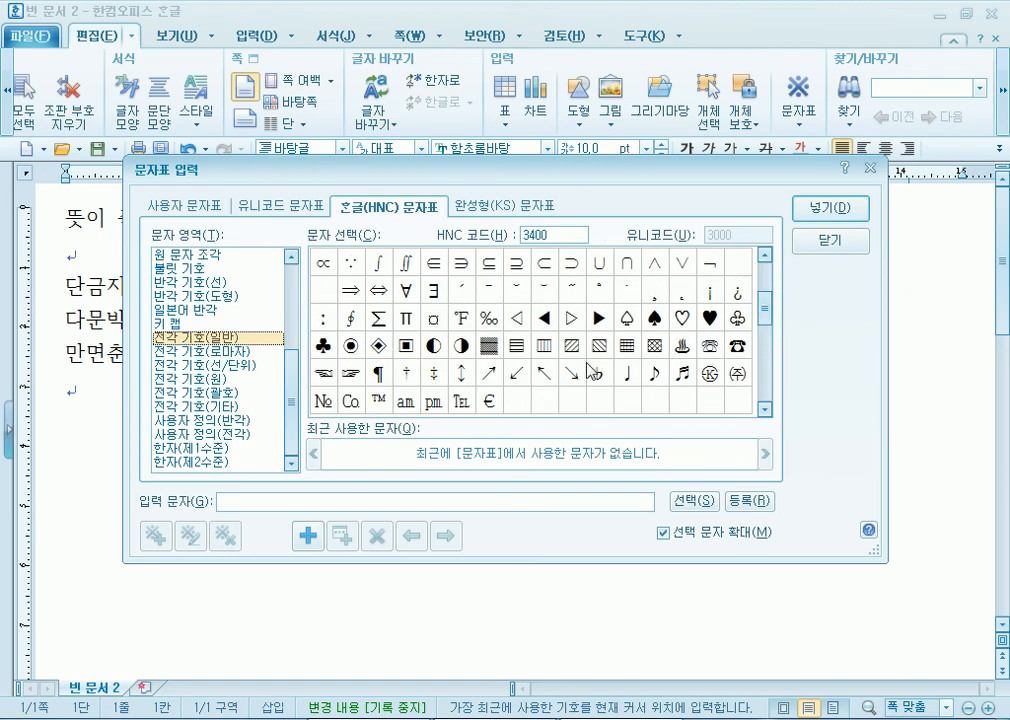
{"action": "left_click_drag", "start_coordinate": [765, 310], "coordinate": [777, 272]}
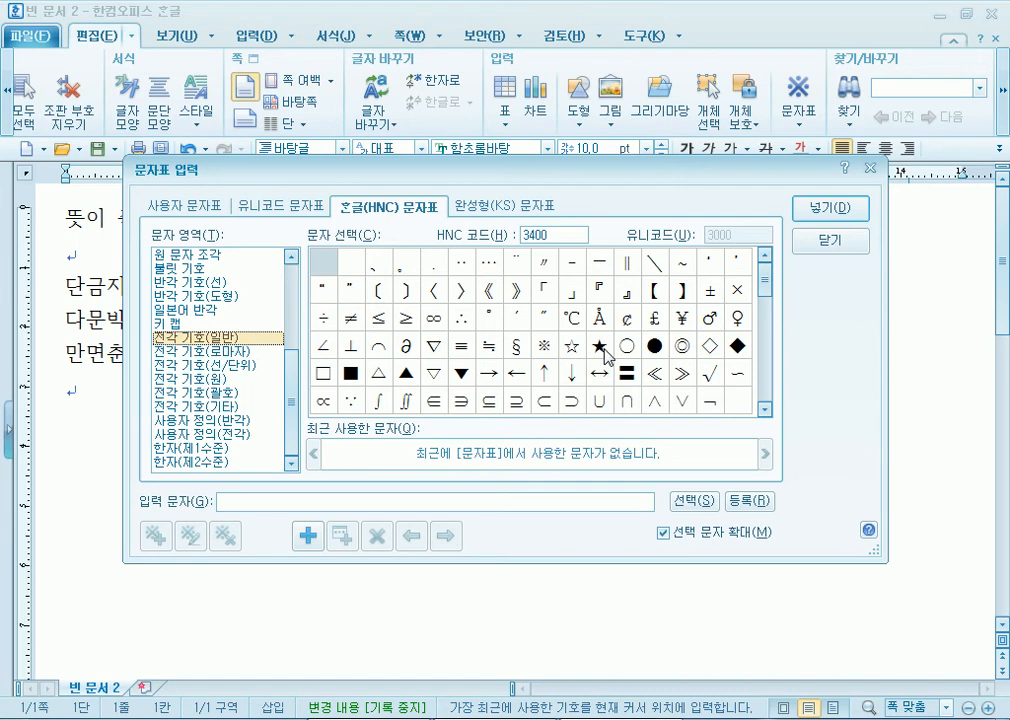
{"action": "left_click", "coordinate": [601, 348]}
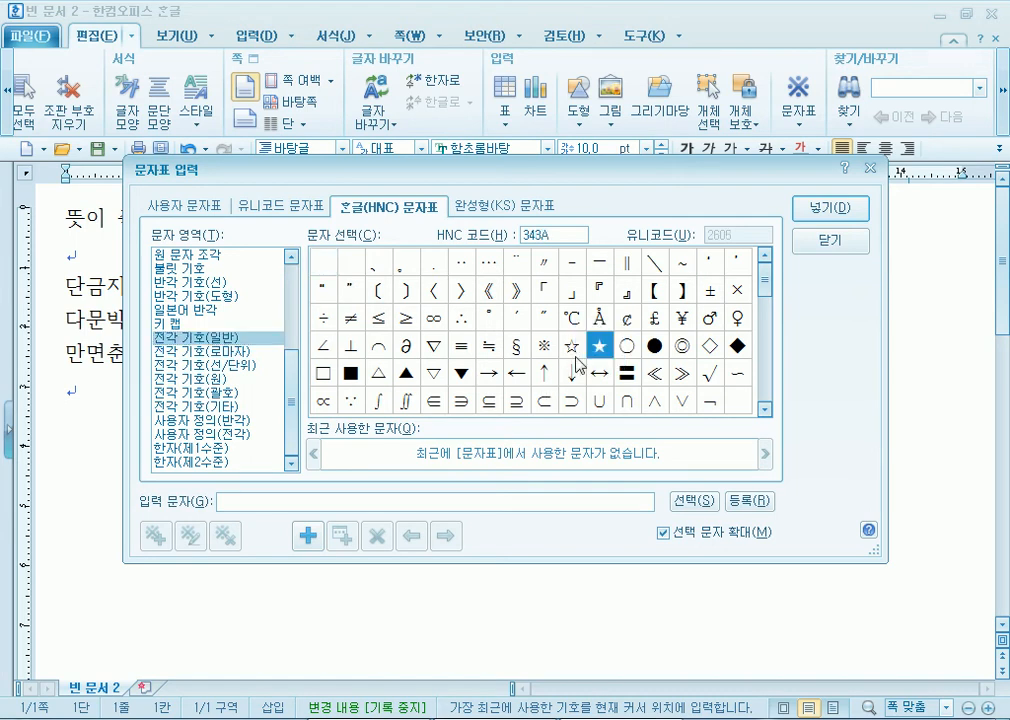
{"action": "left_click", "coordinate": [817, 208]}
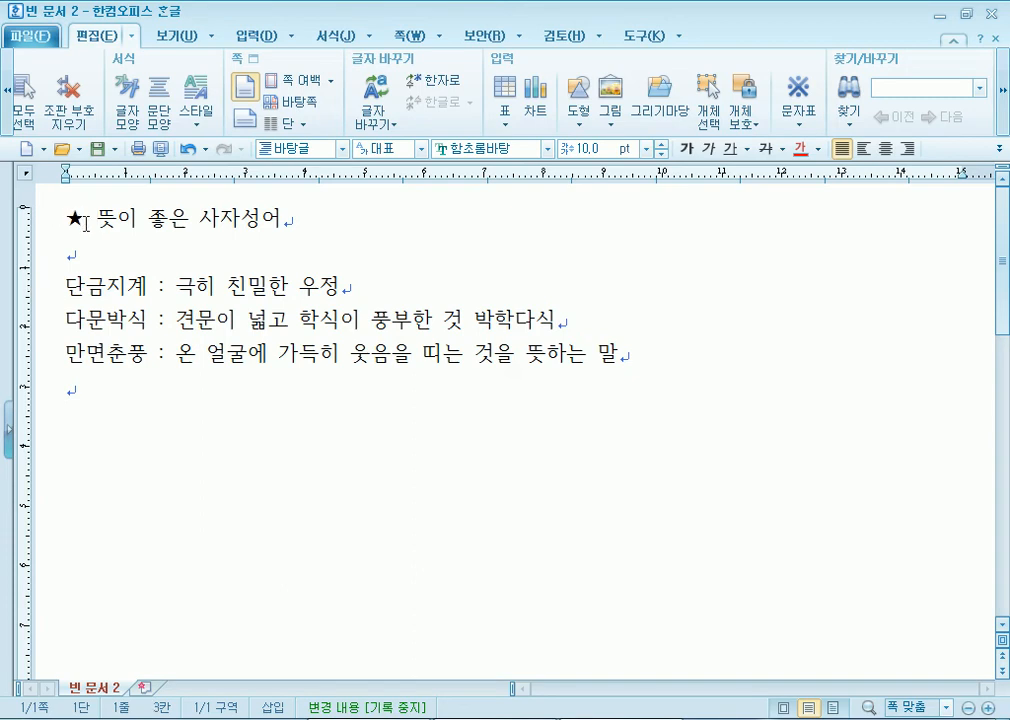
- Check the space after the star and move to the end of the title line
{"action": "left_click_drag", "start_coordinate": [84, 220], "coordinate": [103, 222]}
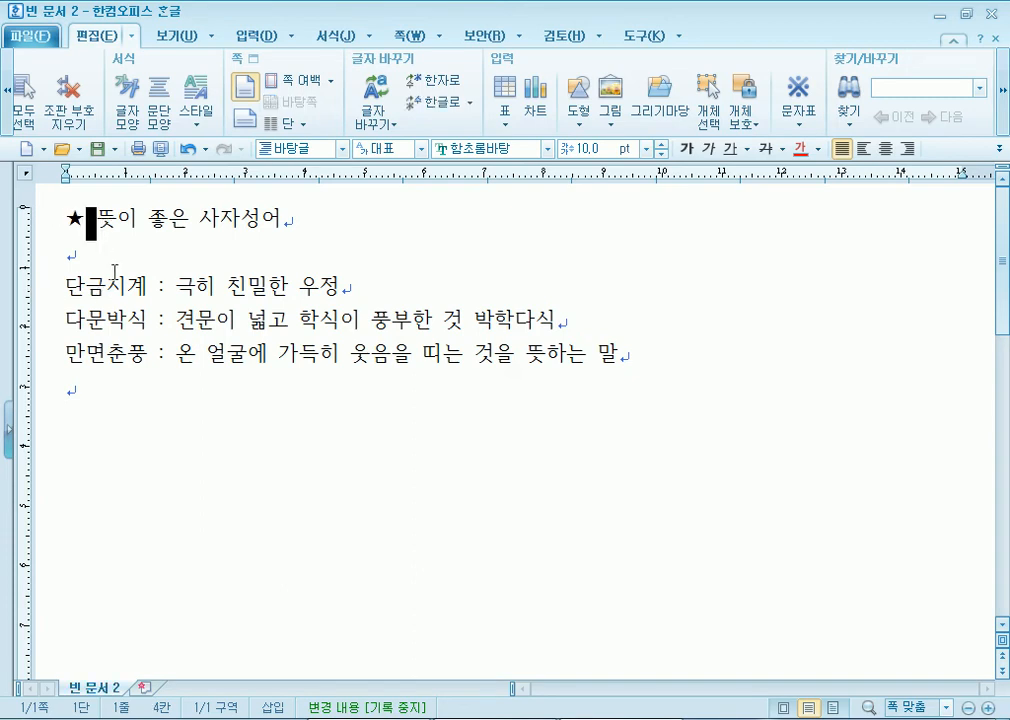
{"action": "left_click", "coordinate": [120, 247]}
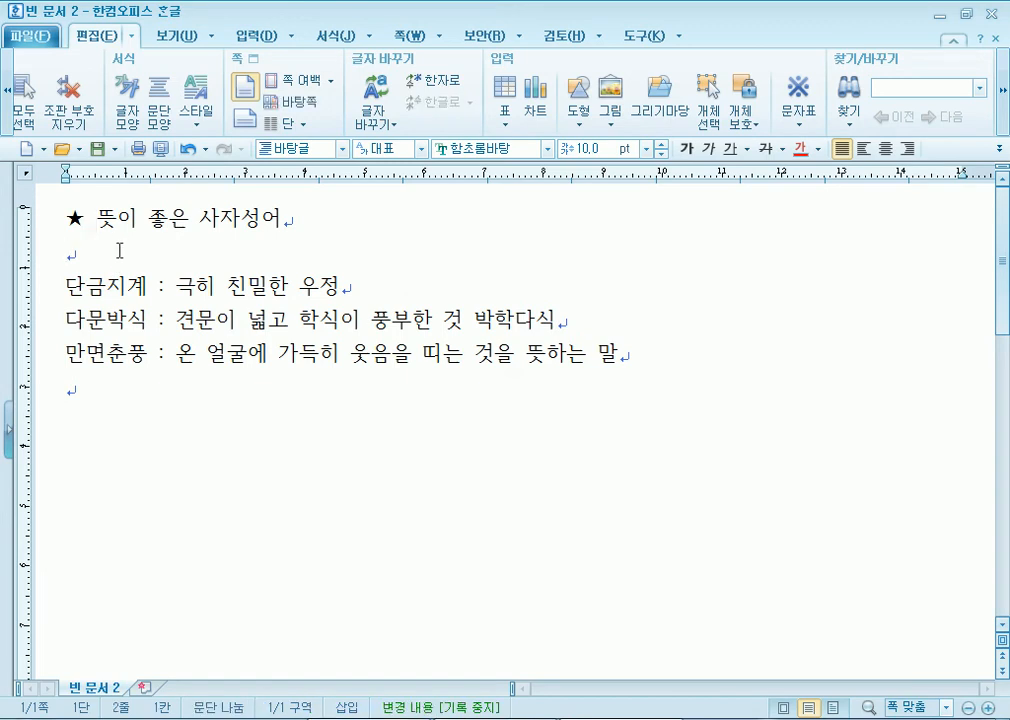
{"action": "left_click", "coordinate": [288, 218]}
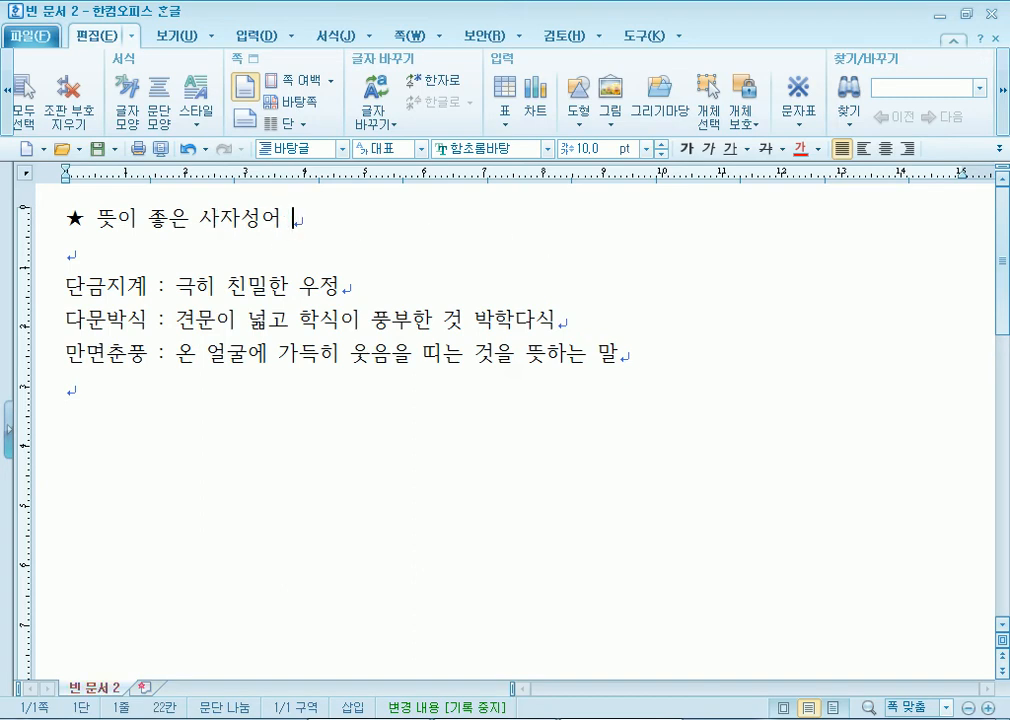
- Quick-insert ★ after the title with 문자표, delete them, and show recent symbols
{"action": "left_click", "coordinate": [804, 96]}
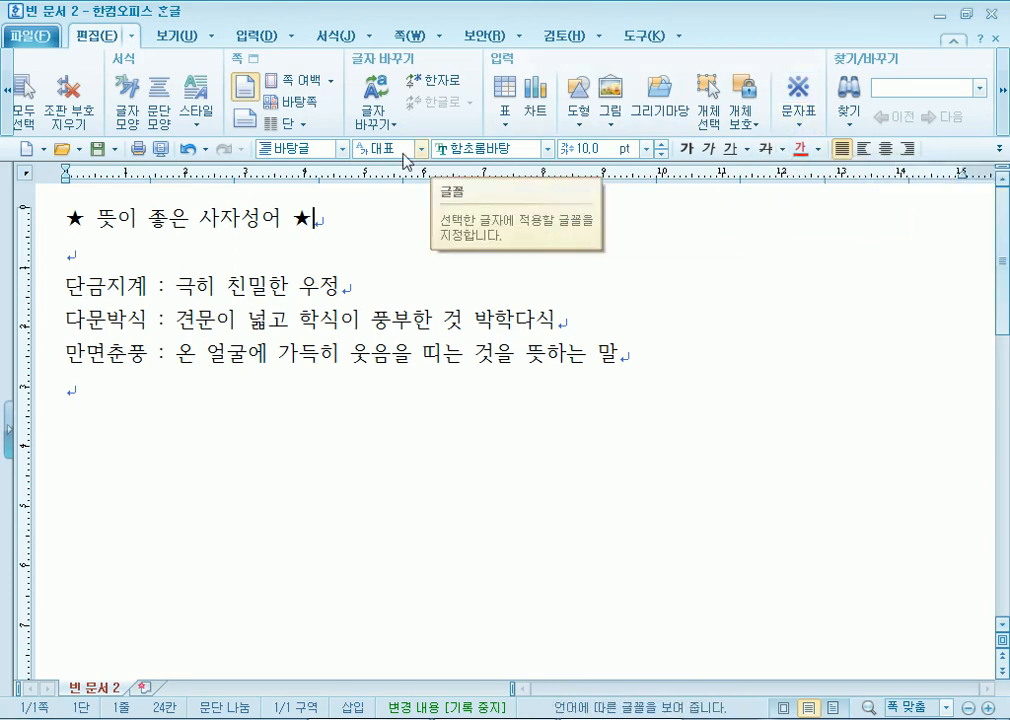
{"action": "key", "text": "BackSpace"}
{"action": "left_click", "coordinate": [798, 97]}
{"action": "key", "text": "BackSpace"}
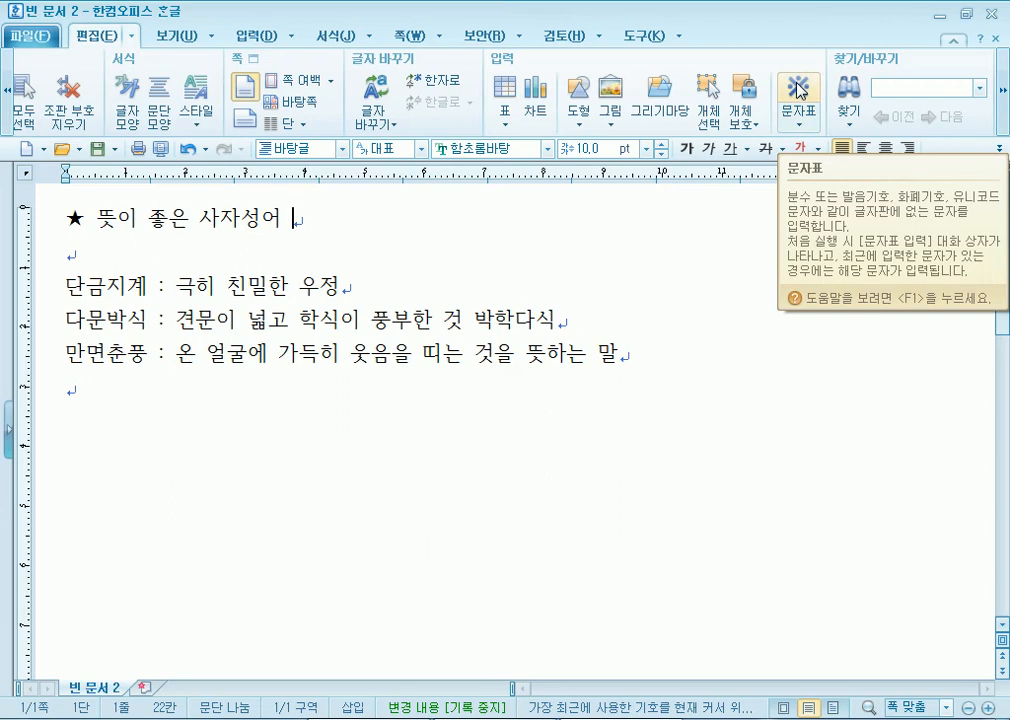
{"action": "left_click", "coordinate": [800, 90]}
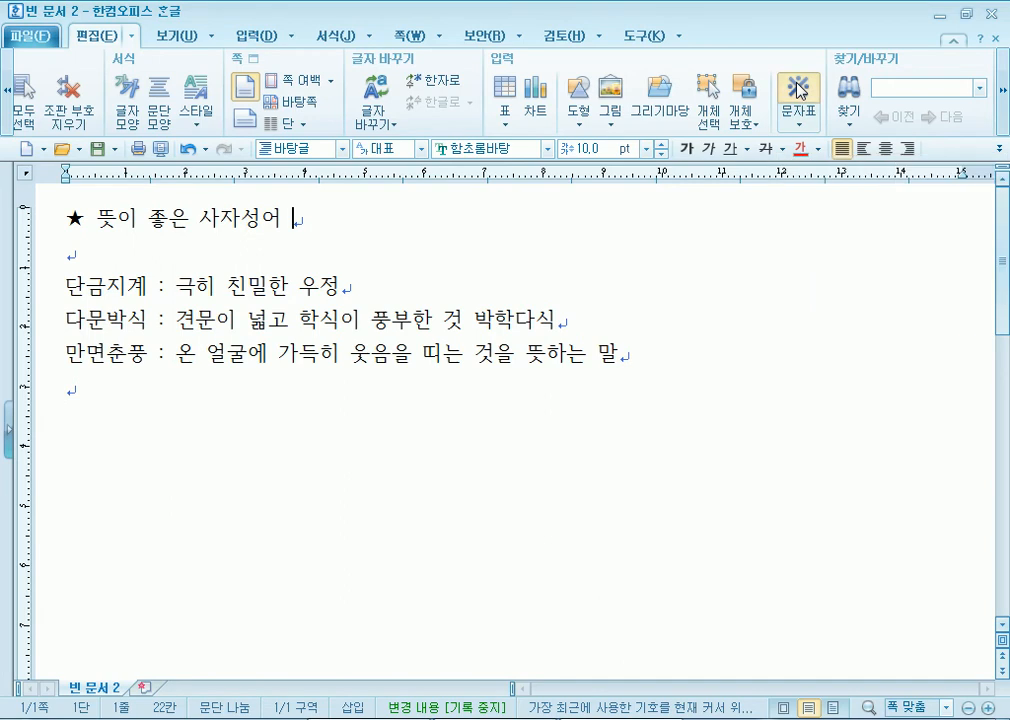
{"action": "left_click", "coordinate": [800, 90]}
{"action": "left_click", "coordinate": [800, 90]}
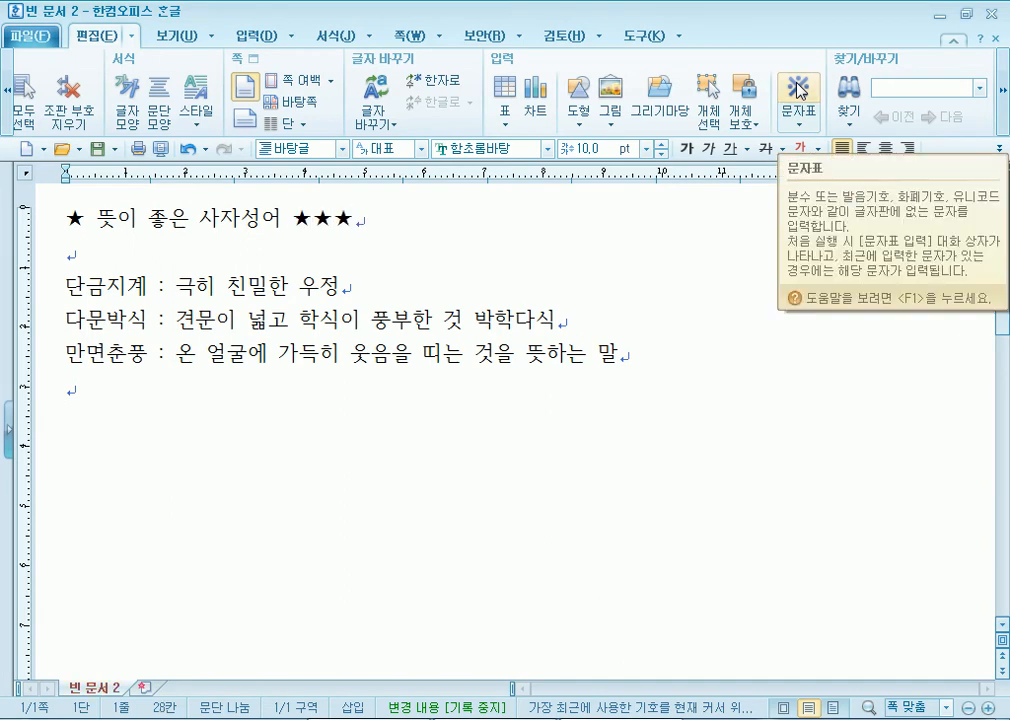
{"action": "key", "text": "BackSpace"}
{"action": "key", "text": "BackSpace"}
{"action": "key", "text": "BackSpace"}
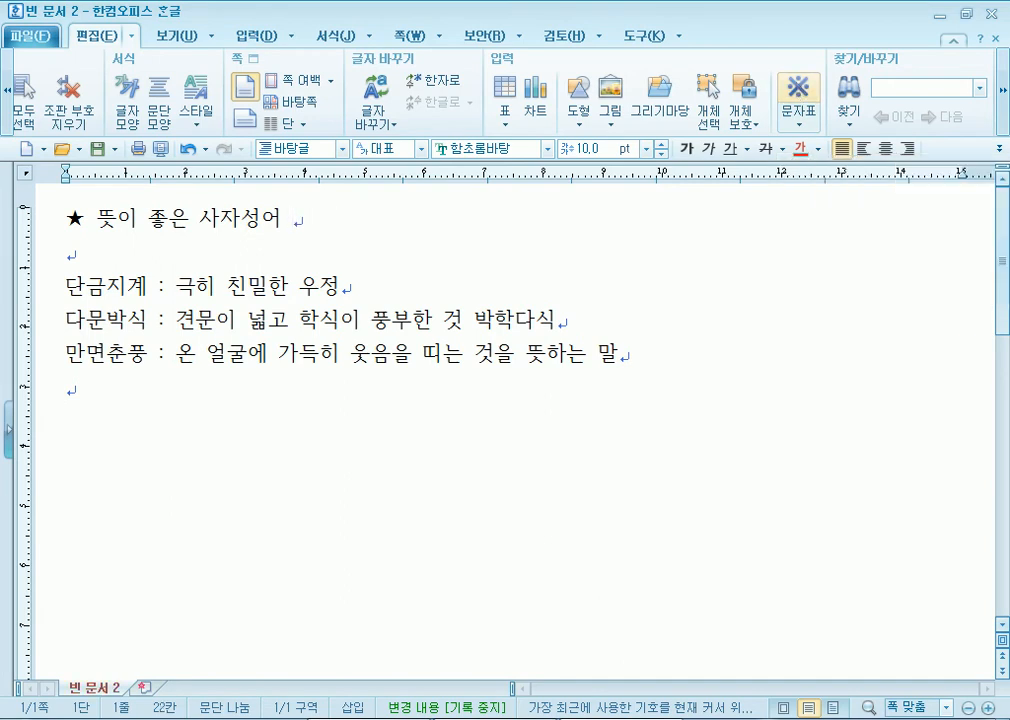
{"action": "left_click", "coordinate": [803, 122]}
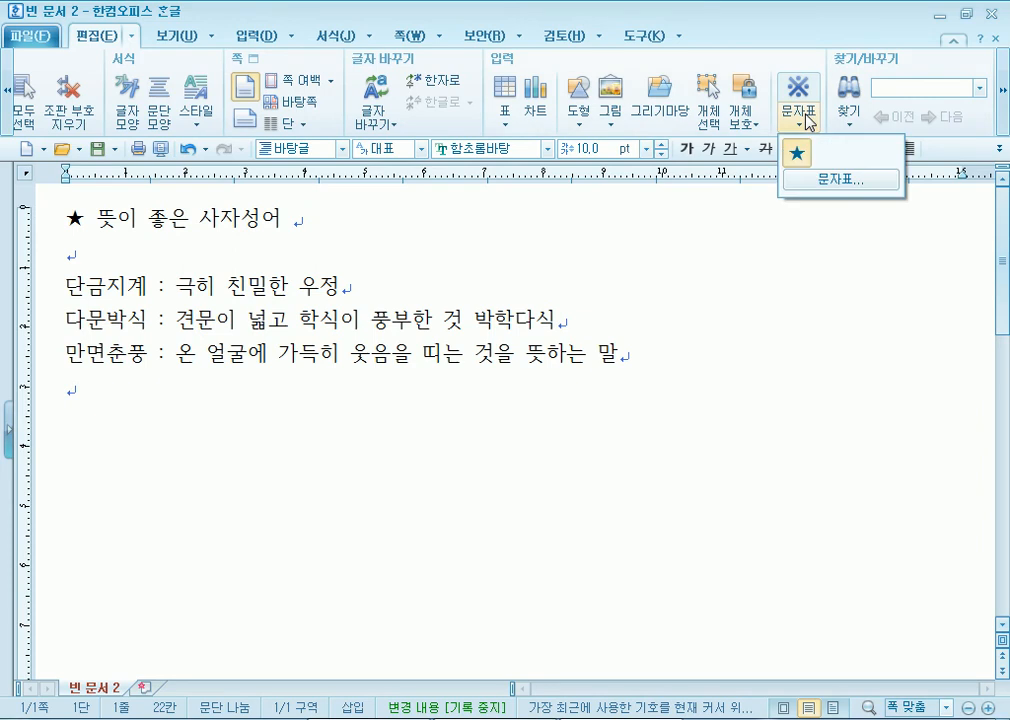
- Insert a single hollow star ☆ after the title, deleting the extra copies
{"action": "left_click", "coordinate": [823, 181]}
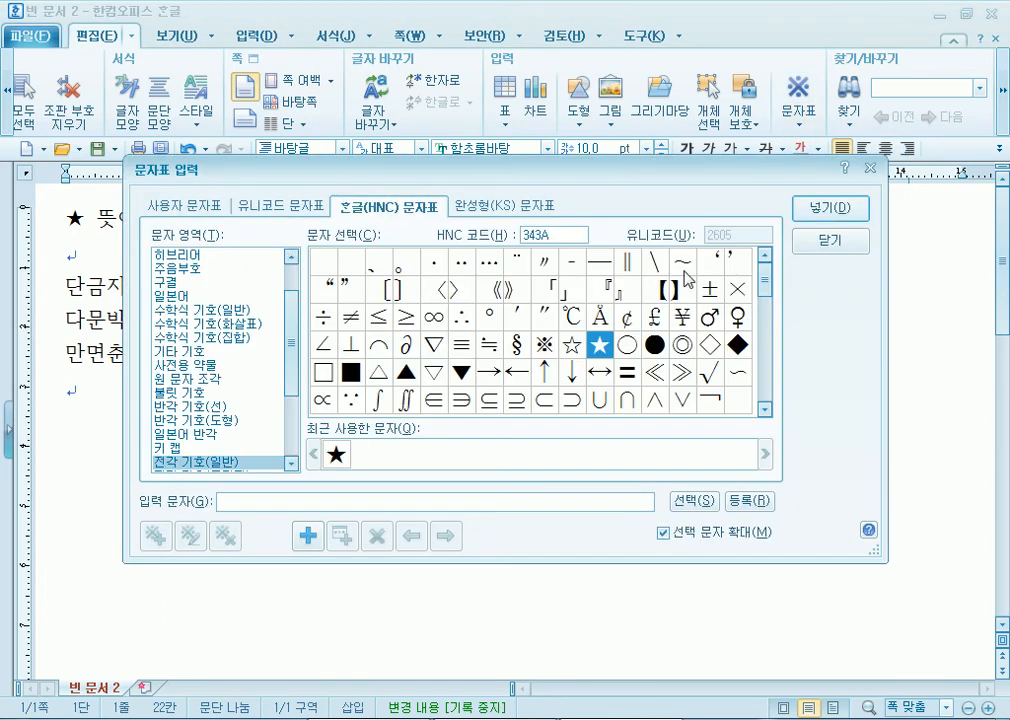
{"action": "left_click", "coordinate": [572, 348]}
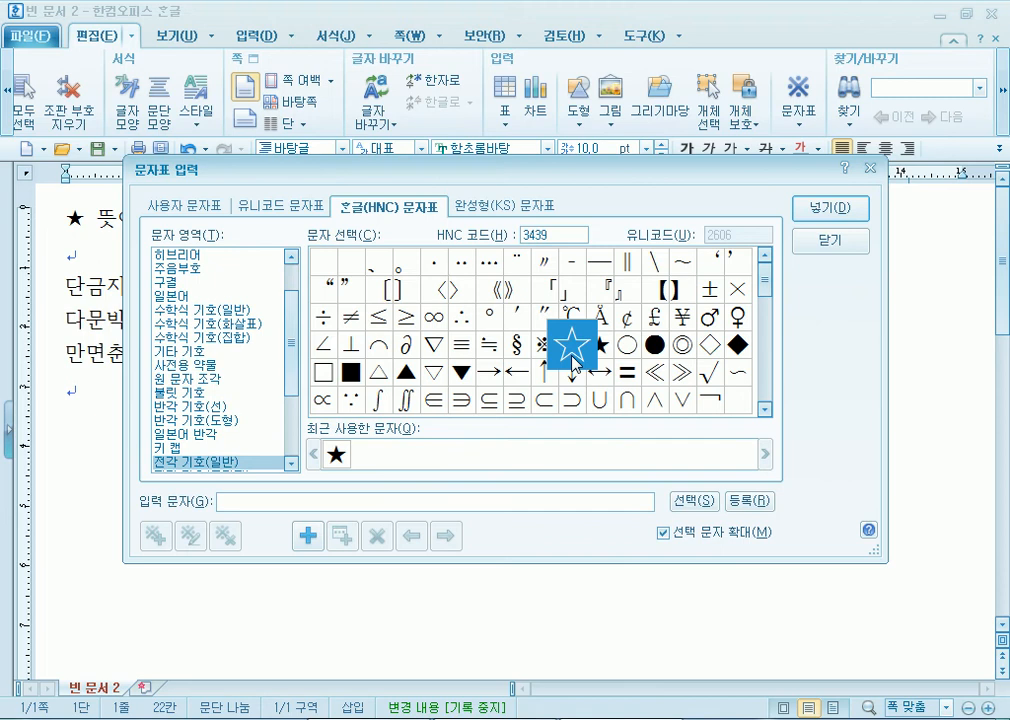
{"action": "left_click", "coordinate": [830, 208]}
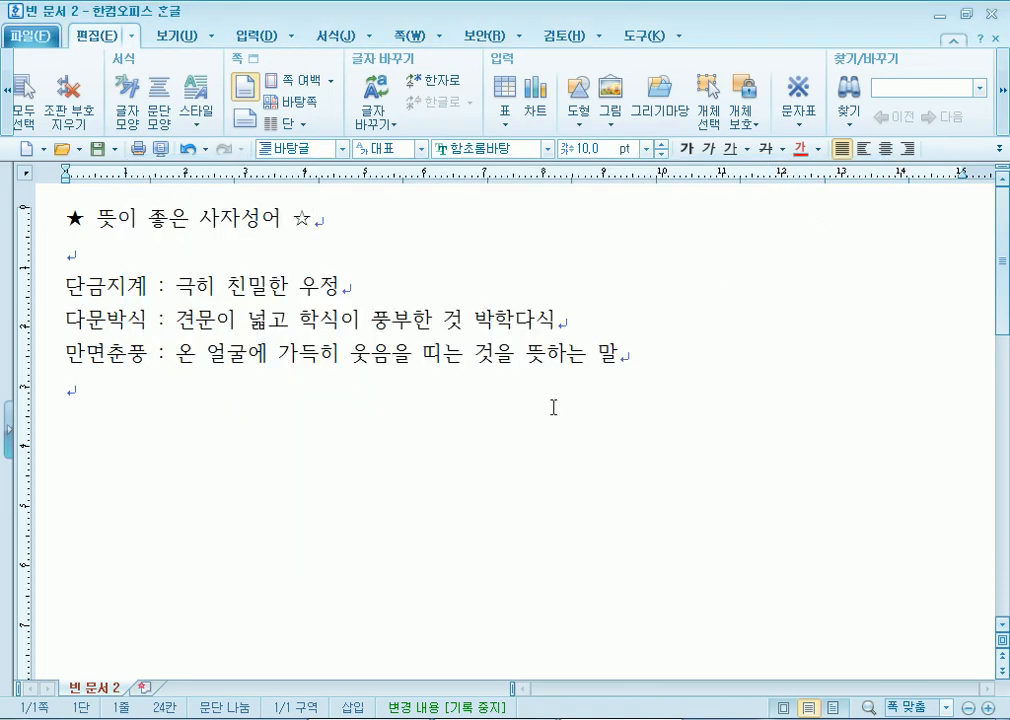
{"action": "left_click", "coordinate": [806, 97]}
{"action": "left_click", "coordinate": [808, 97]}
{"action": "left_click", "coordinate": [808, 97]}
{"action": "left_click", "coordinate": [808, 97]}
{"action": "left_click", "coordinate": [808, 97]}
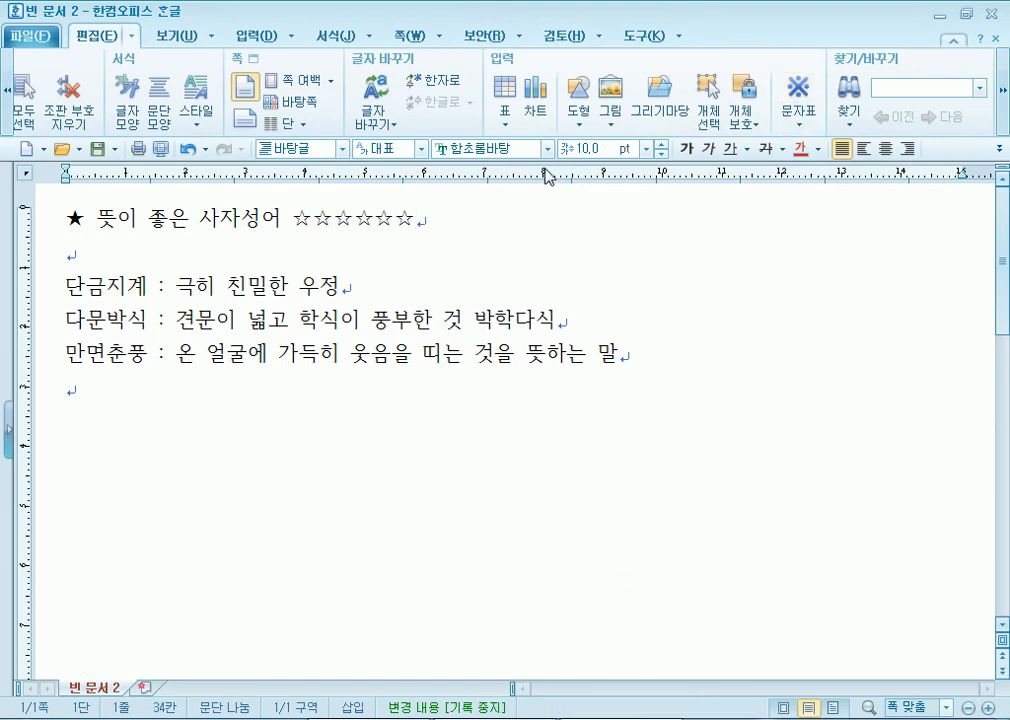
{"action": "left_click_drag", "start_coordinate": [315, 219], "coordinate": [537, 225]}
{"action": "key", "text": "Delete"}
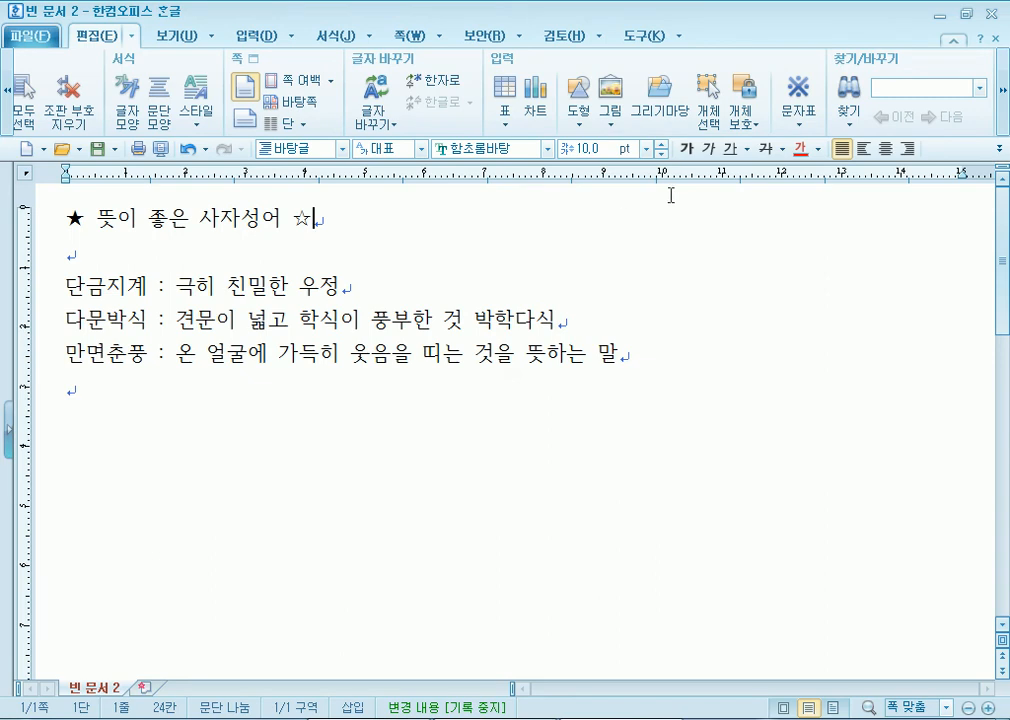
- Insert a heart ♥ after the hollow star from the symbol chart and select it
{"action": "left_click", "coordinate": [800, 127]}
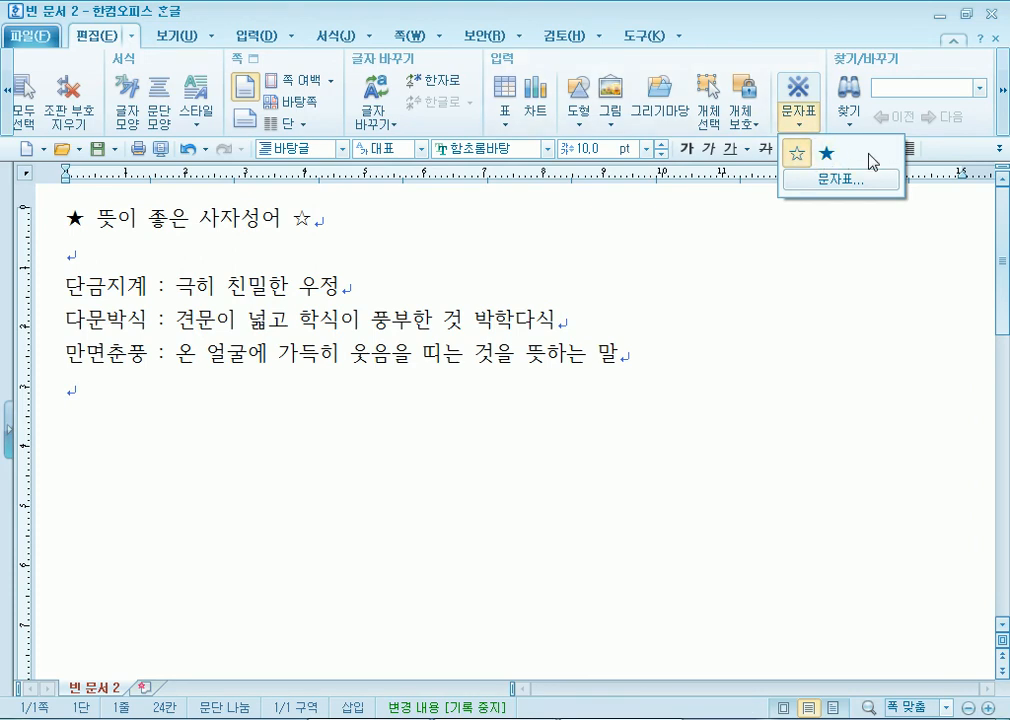
{"action": "left_click", "coordinate": [348, 218]}
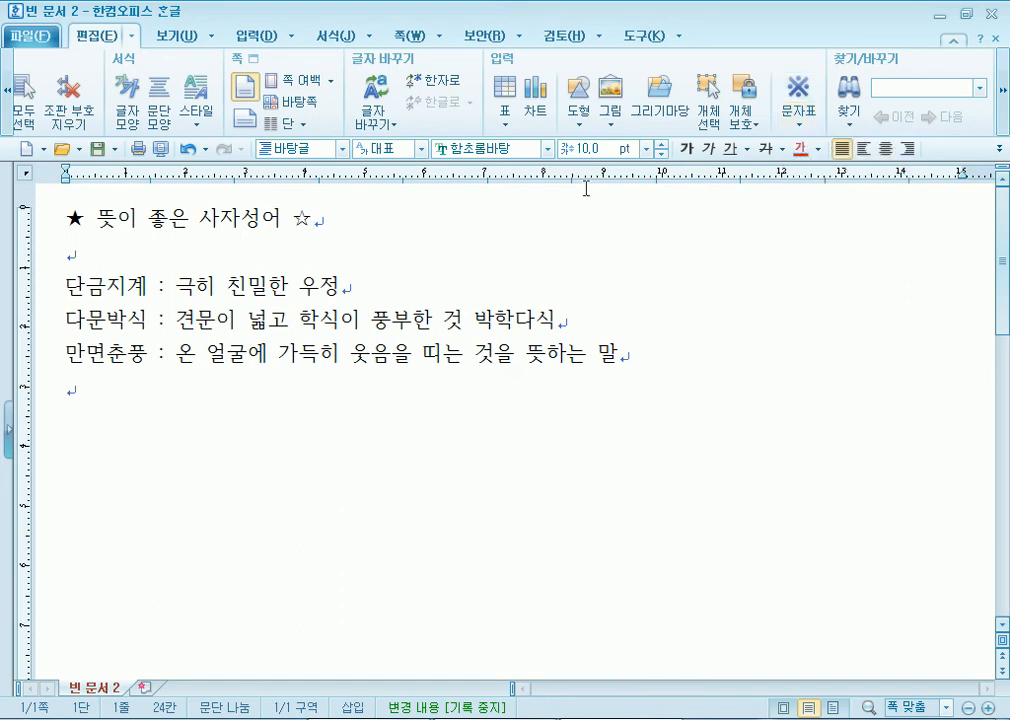
{"action": "left_click", "coordinate": [802, 130]}
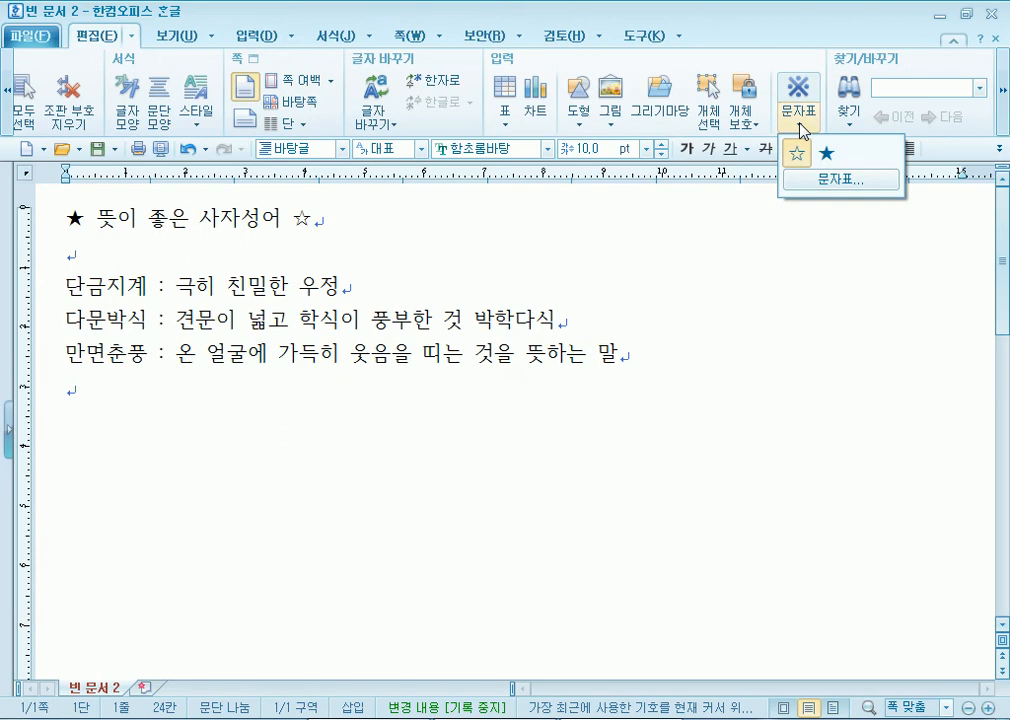
{"action": "left_click", "coordinate": [834, 190]}
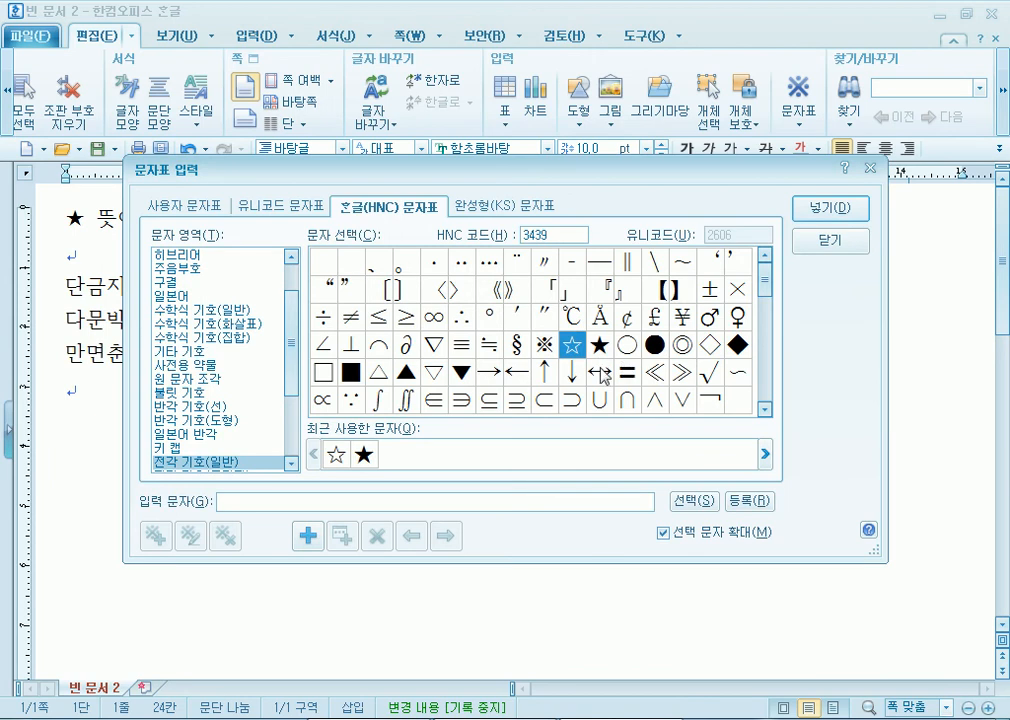
{"action": "scroll", "coordinate": [765, 310], "scroll_direction": "down", "scroll_amount": 3}
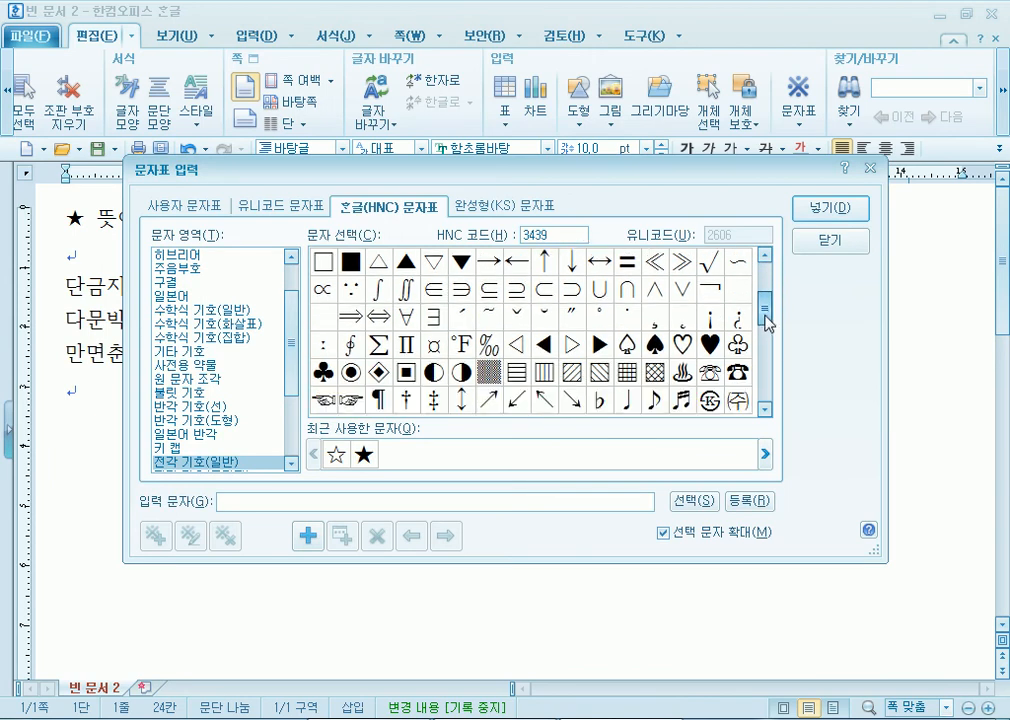
{"action": "left_click", "coordinate": [710, 289]}
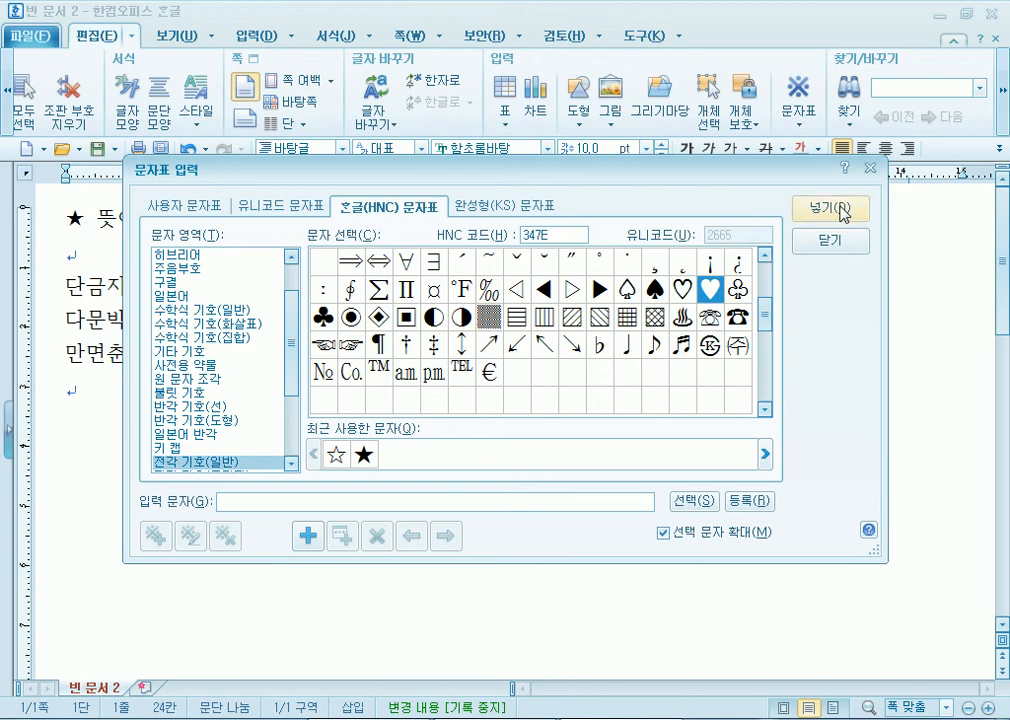
{"action": "left_click", "coordinate": [830, 208]}
{"action": "key", "text": "shift+Left"}
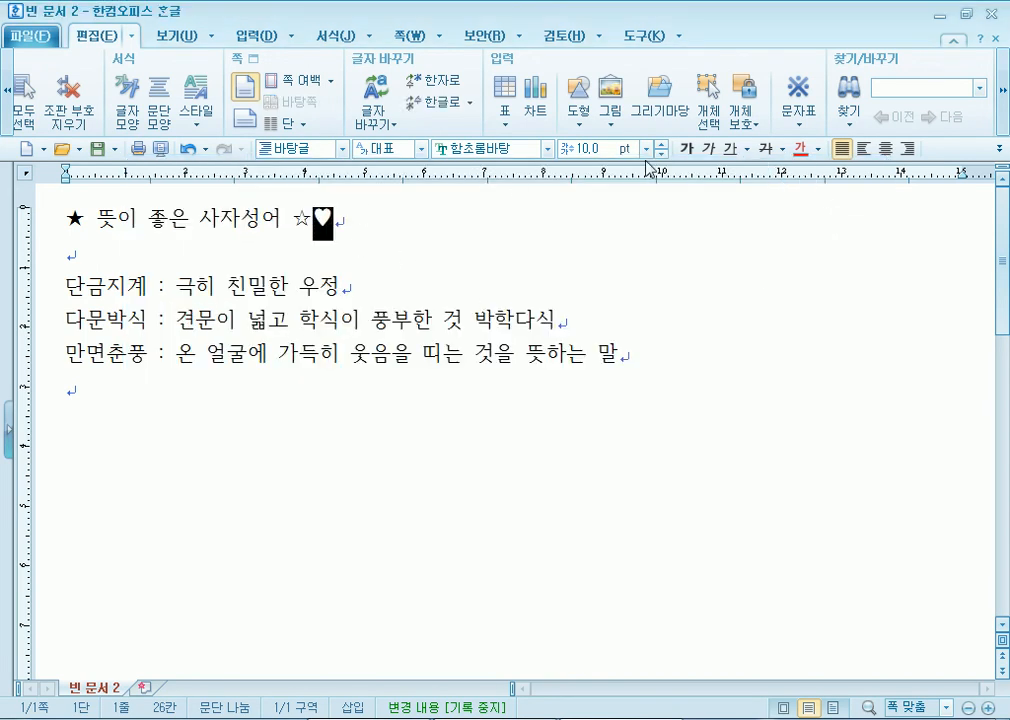
- Try orange and red on the heart with the 오피스 colour theme, then undo
{"action": "left_click", "coordinate": [818, 150]}
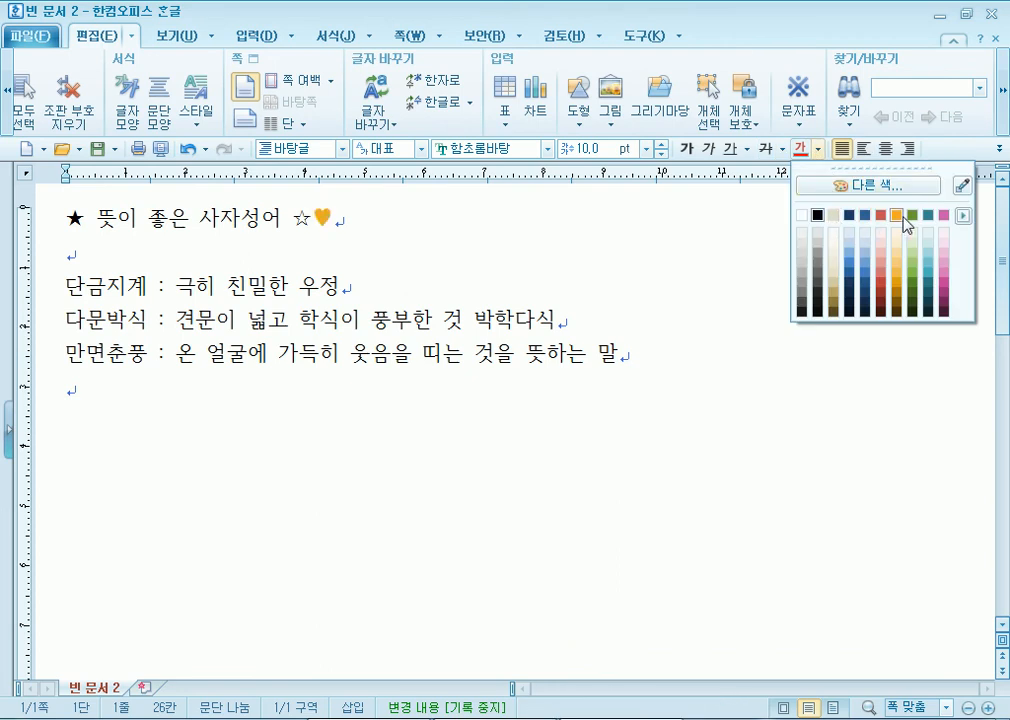
{"action": "left_click", "coordinate": [931, 190]}
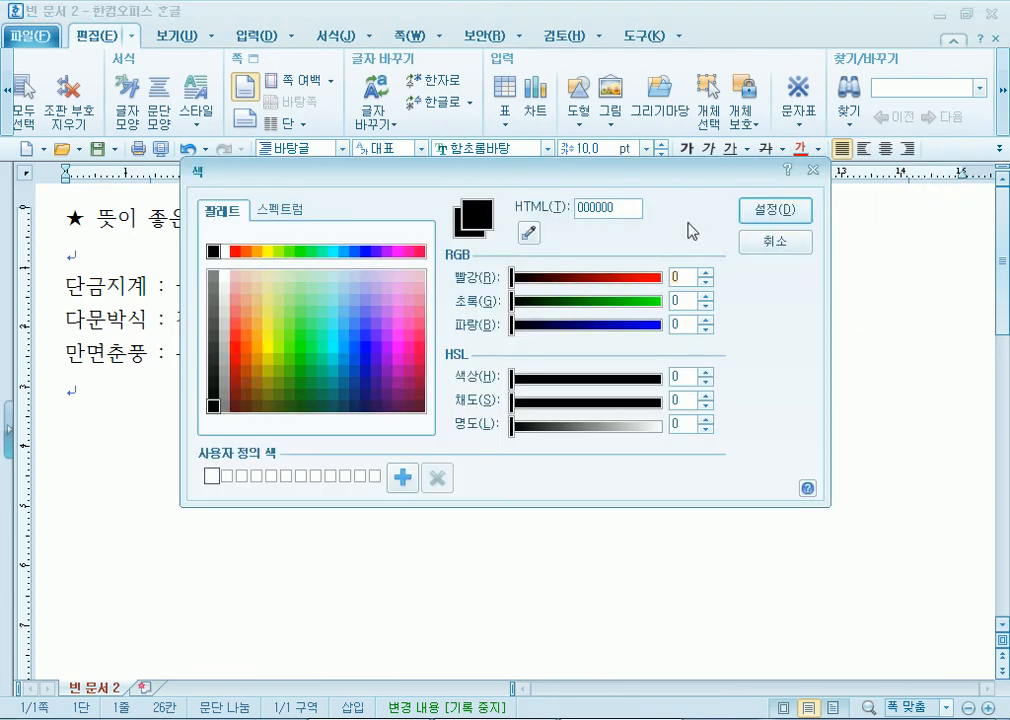
{"action": "left_click", "coordinate": [781, 240]}
{"action": "left_click", "coordinate": [818, 150]}
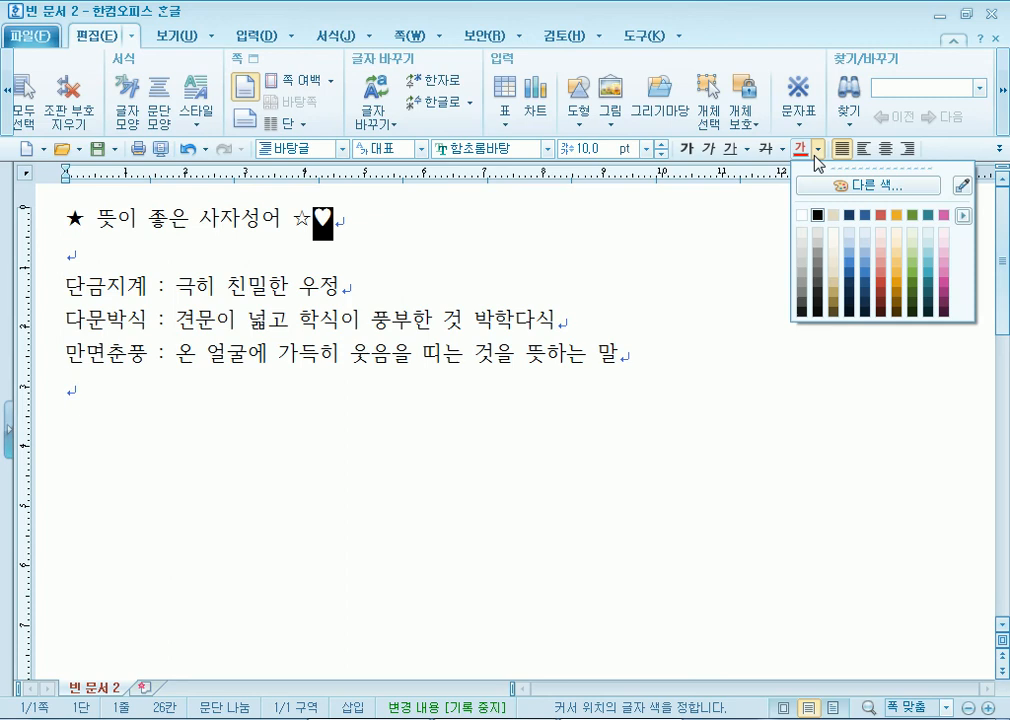
{"action": "left_click", "coordinate": [963, 215]}
{"action": "left_click", "coordinate": [667, 241]}
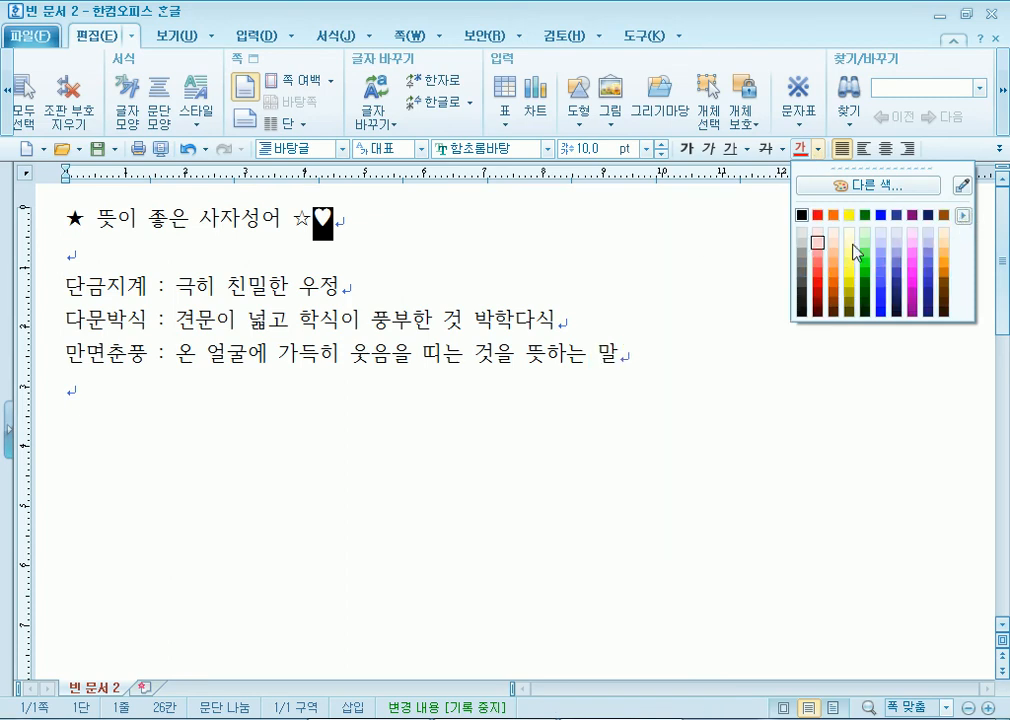
{"action": "left_click", "coordinate": [834, 215]}
{"action": "left_click", "coordinate": [818, 216]}
{"action": "left_click", "coordinate": [412, 291]}
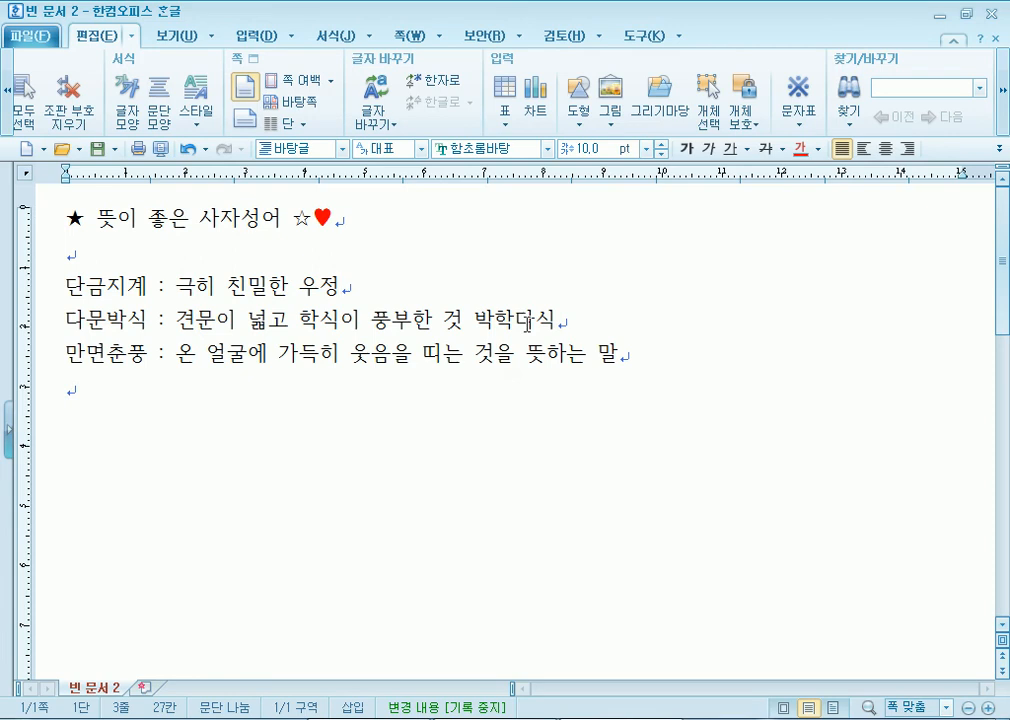
{"action": "key", "text": "ctrl+z"}
{"action": "key", "text": "ctrl+z"}
{"action": "left_click", "coordinate": [358, 252]}
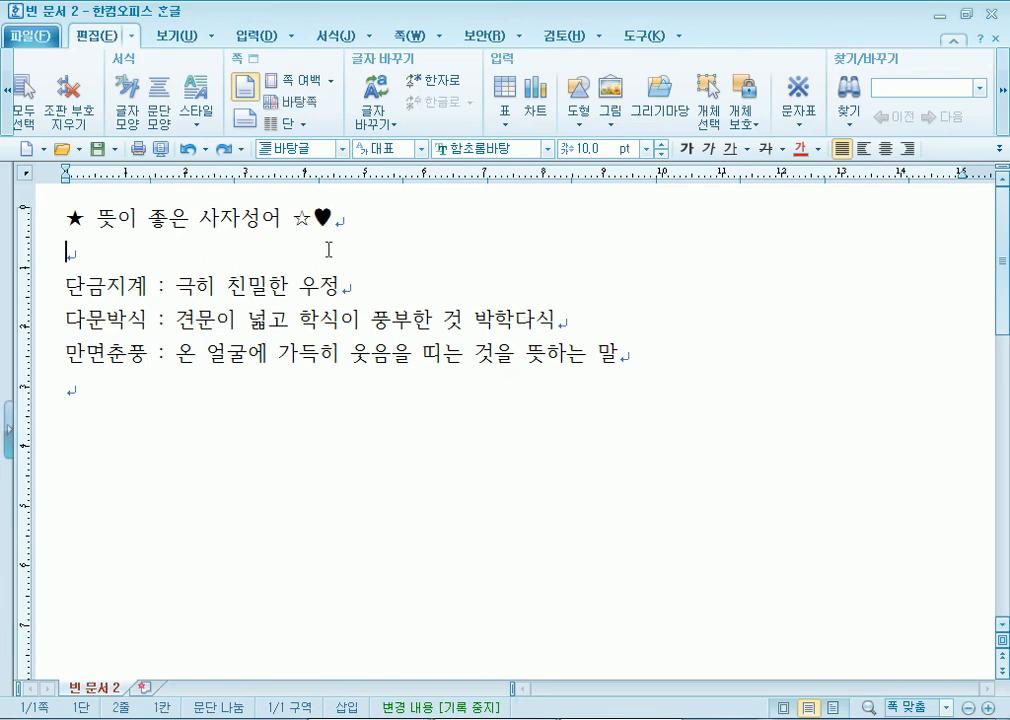
- Reselect the heart, colour it red, and put the cursor after it
{"action": "left_click_drag", "start_coordinate": [314, 218], "coordinate": [339, 217]}
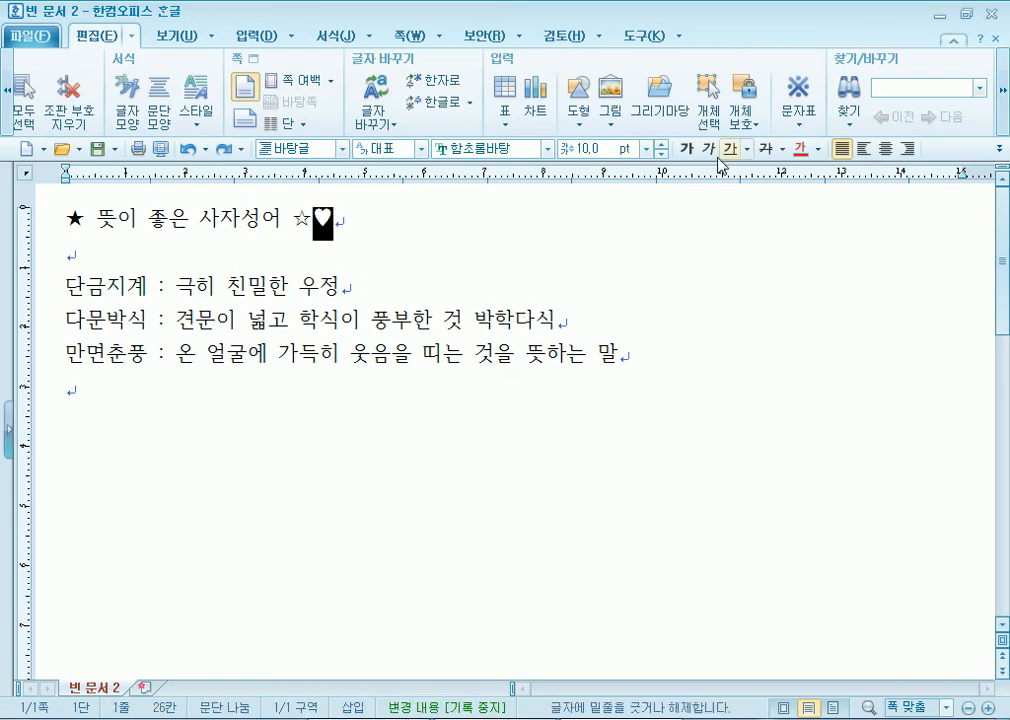
{"action": "left_click", "coordinate": [818, 148]}
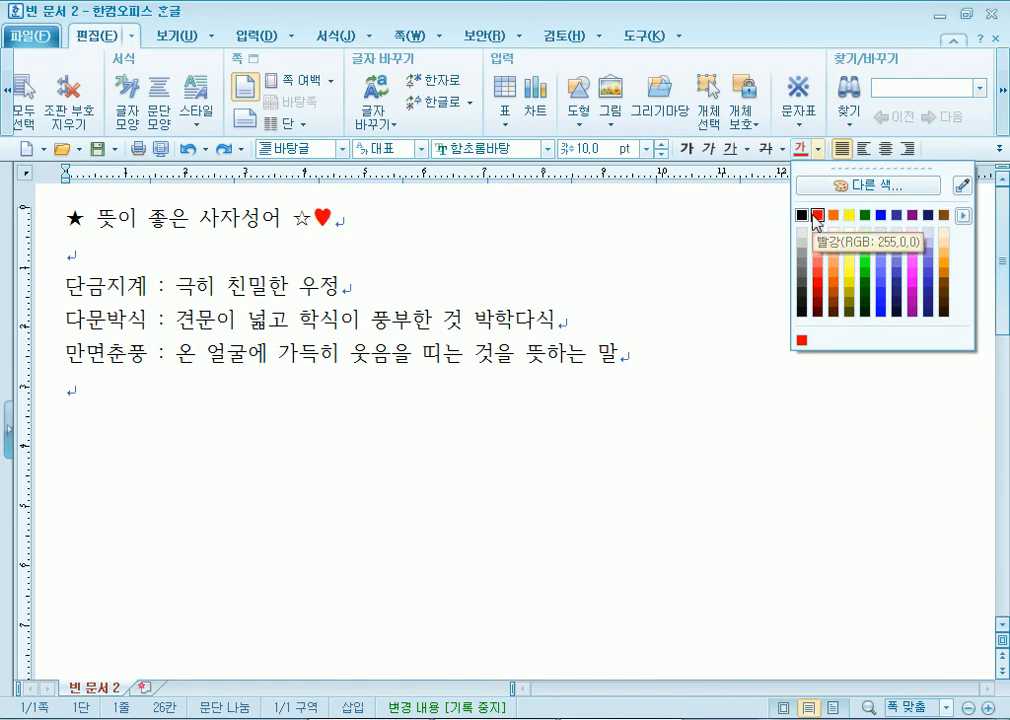
{"action": "left_click", "coordinate": [963, 216]}
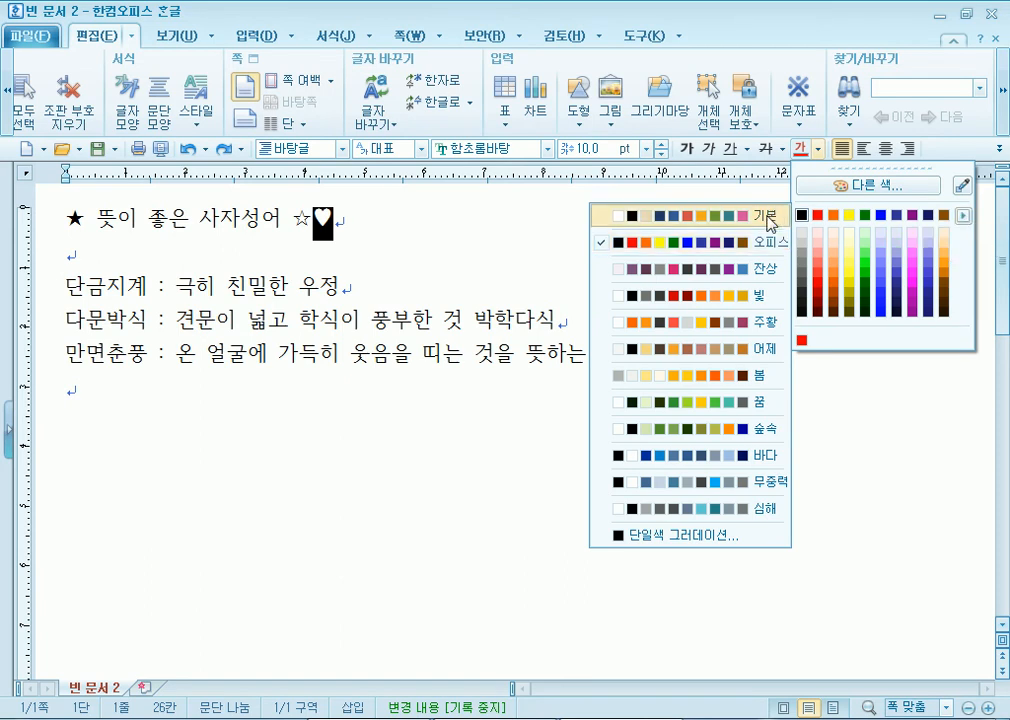
{"action": "left_click", "coordinate": [766, 216]}
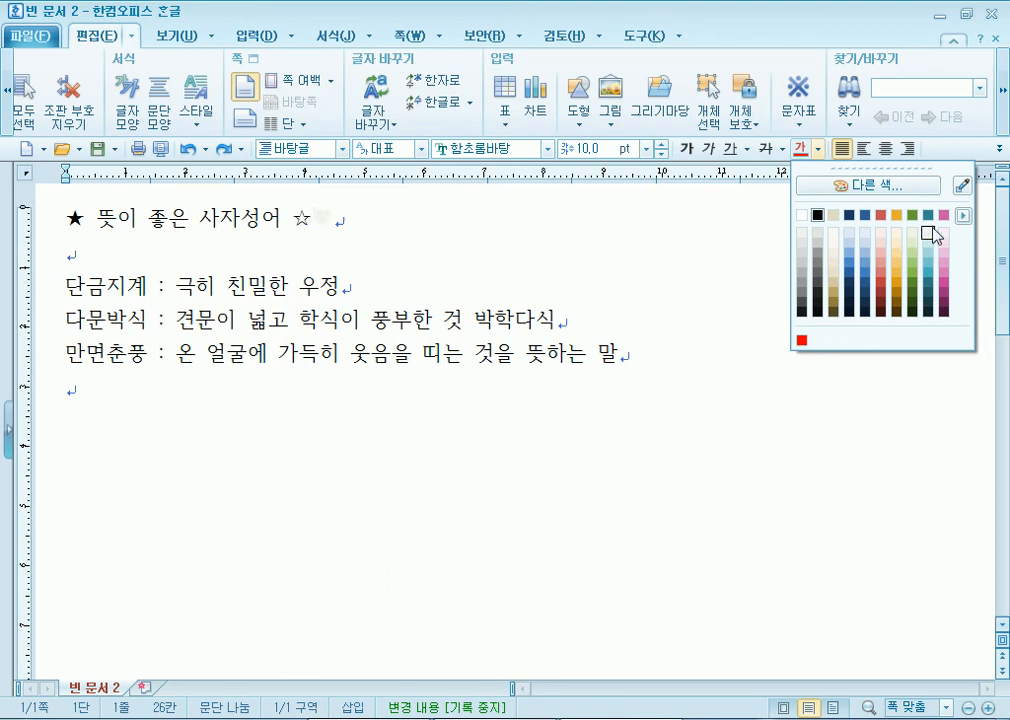
{"action": "left_click", "coordinate": [963, 216]}
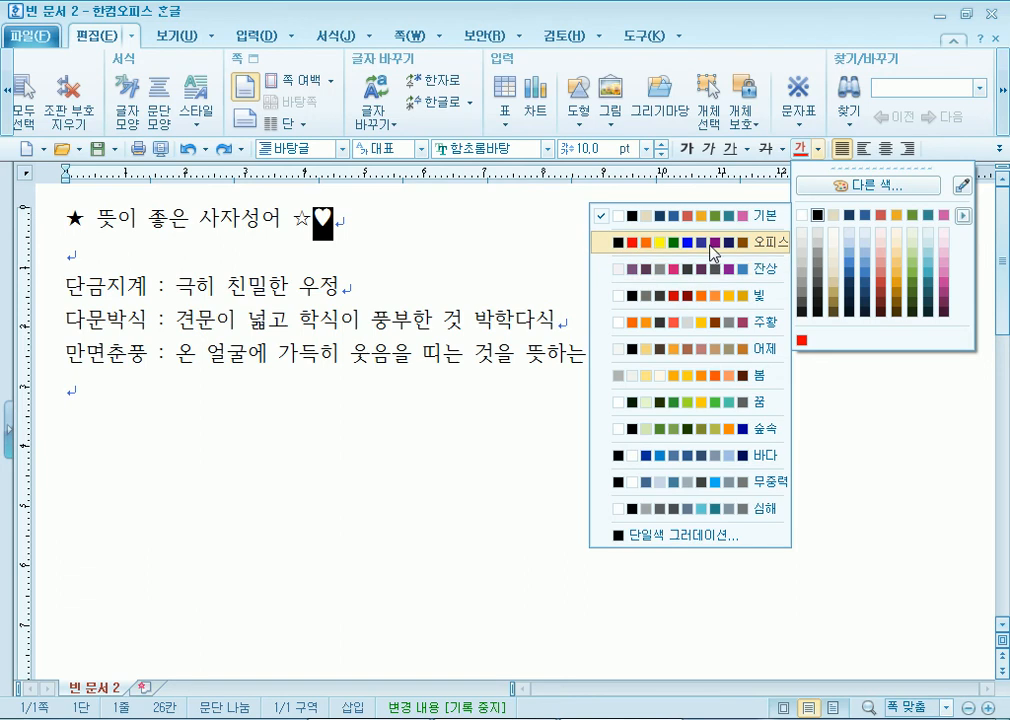
{"action": "left_click", "coordinate": [711, 244]}
{"action": "left_click", "coordinate": [818, 215]}
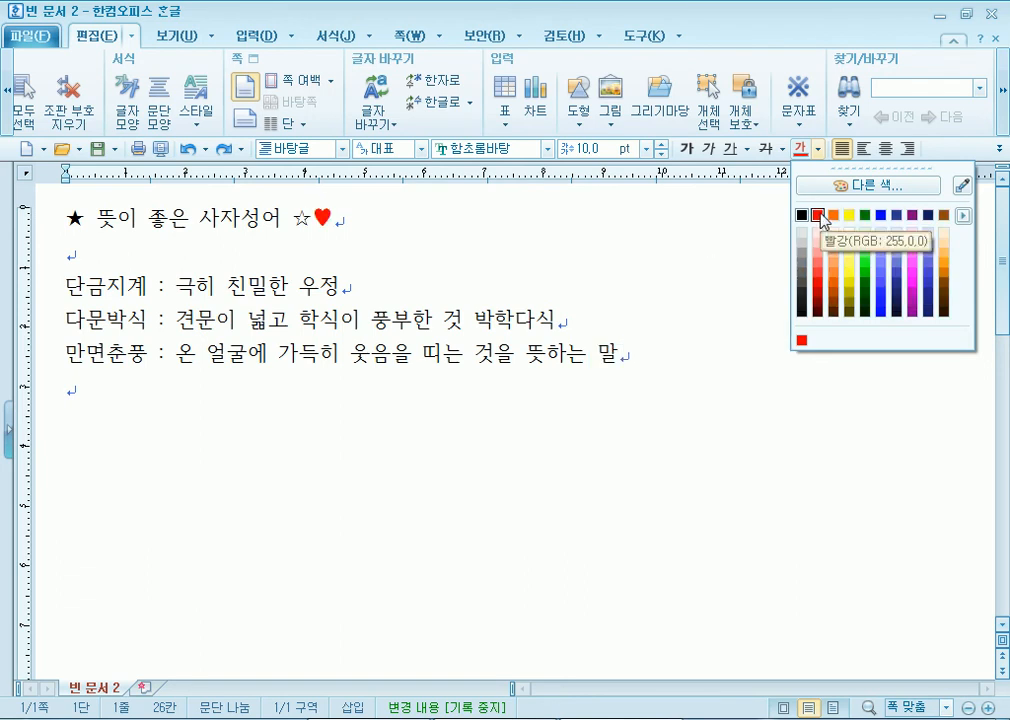
{"action": "left_click", "coordinate": [818, 215]}
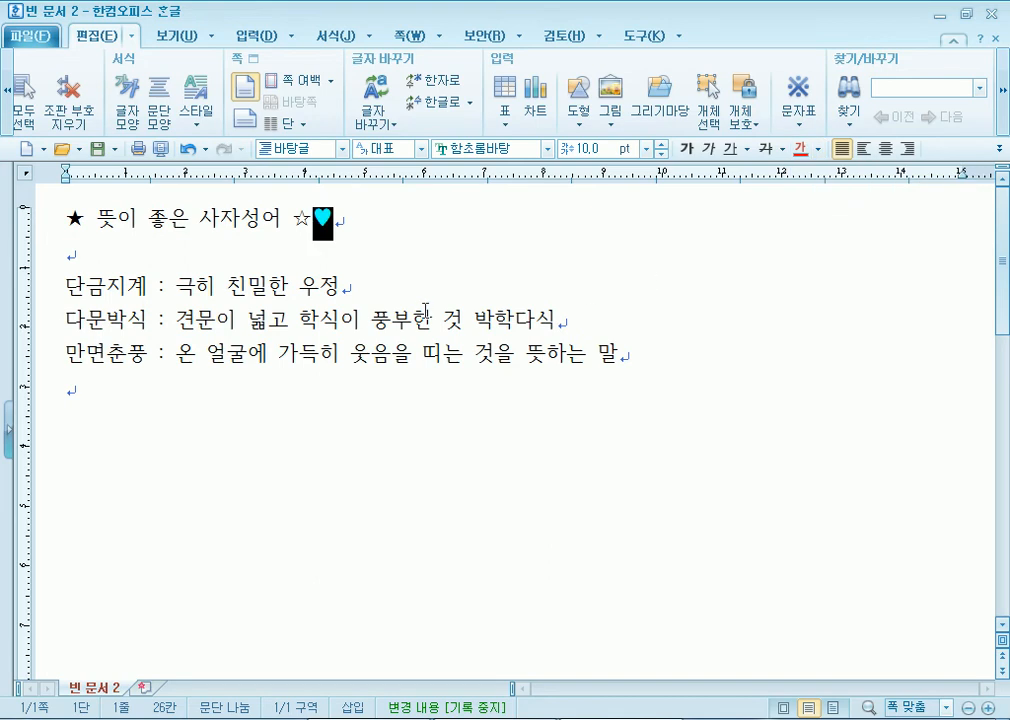
{"action": "left_click", "coordinate": [425, 311]}
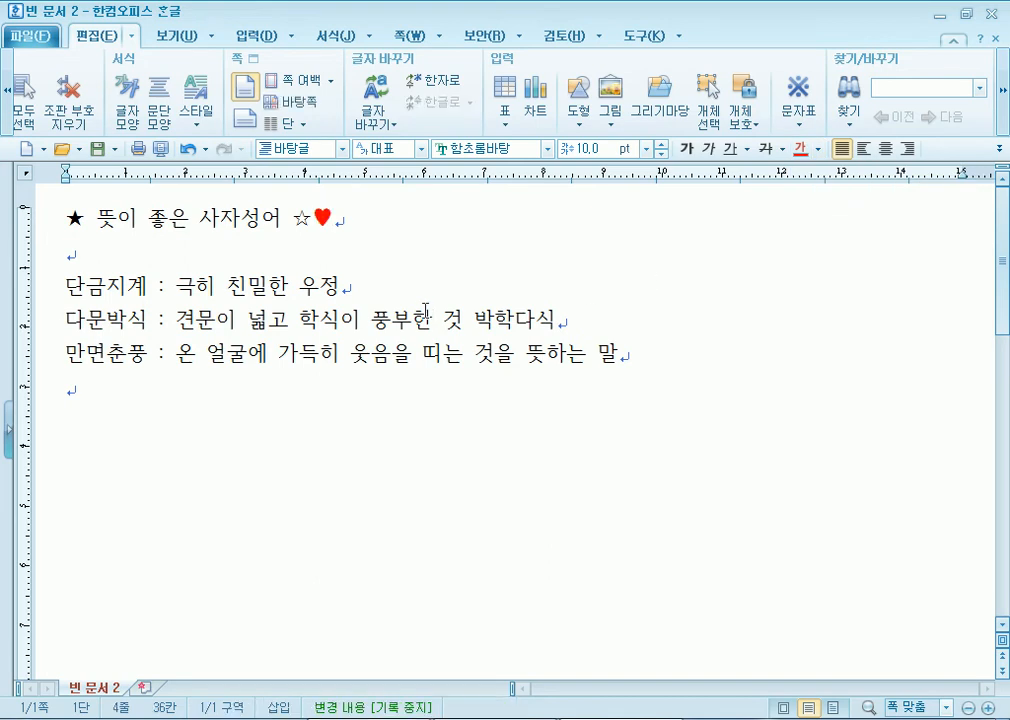
{"action": "left_click", "coordinate": [445, 221]}
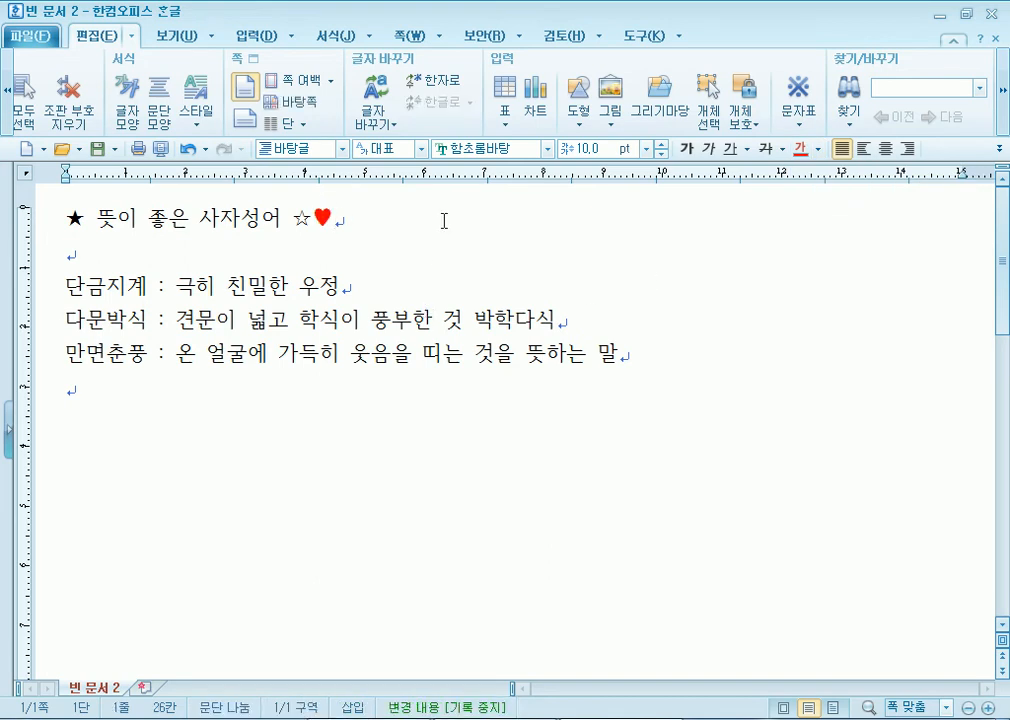
- Insert an outlined heart ♡ after the red heart from the HNC symbol table
{"action": "left_click", "coordinate": [798, 124]}
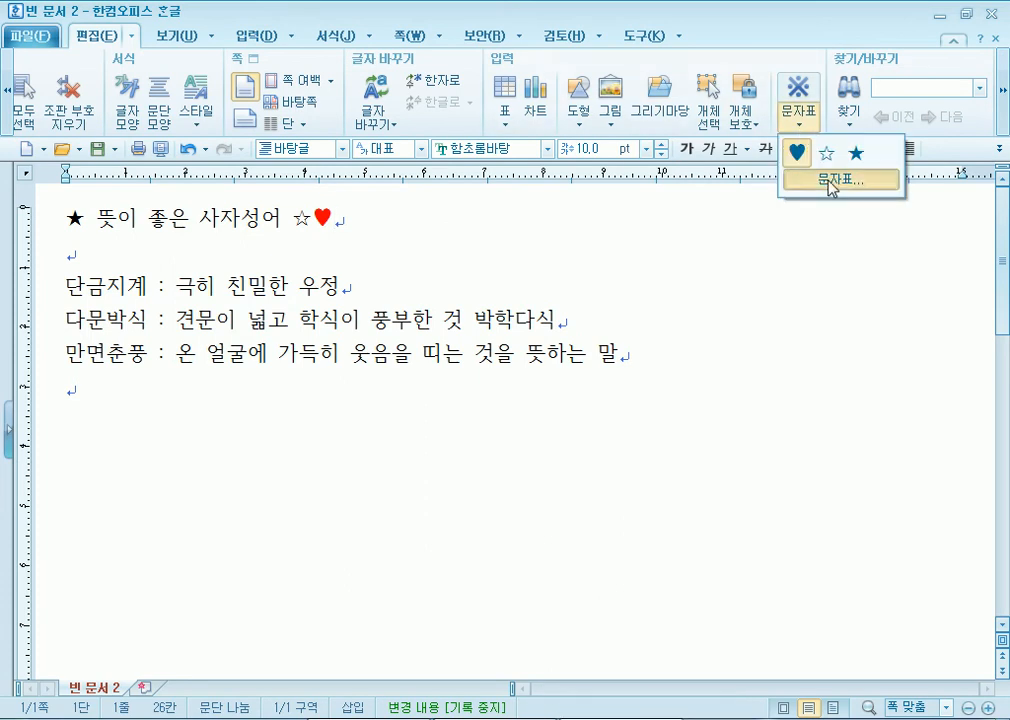
{"action": "left_click", "coordinate": [829, 182]}
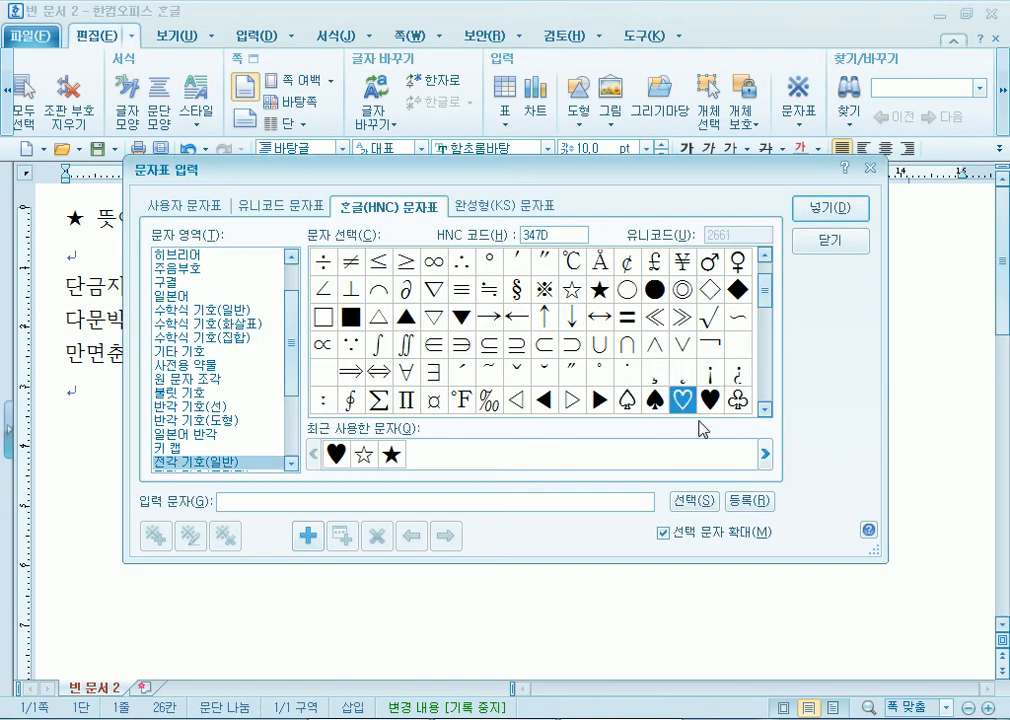
{"action": "left_click", "coordinate": [830, 208]}
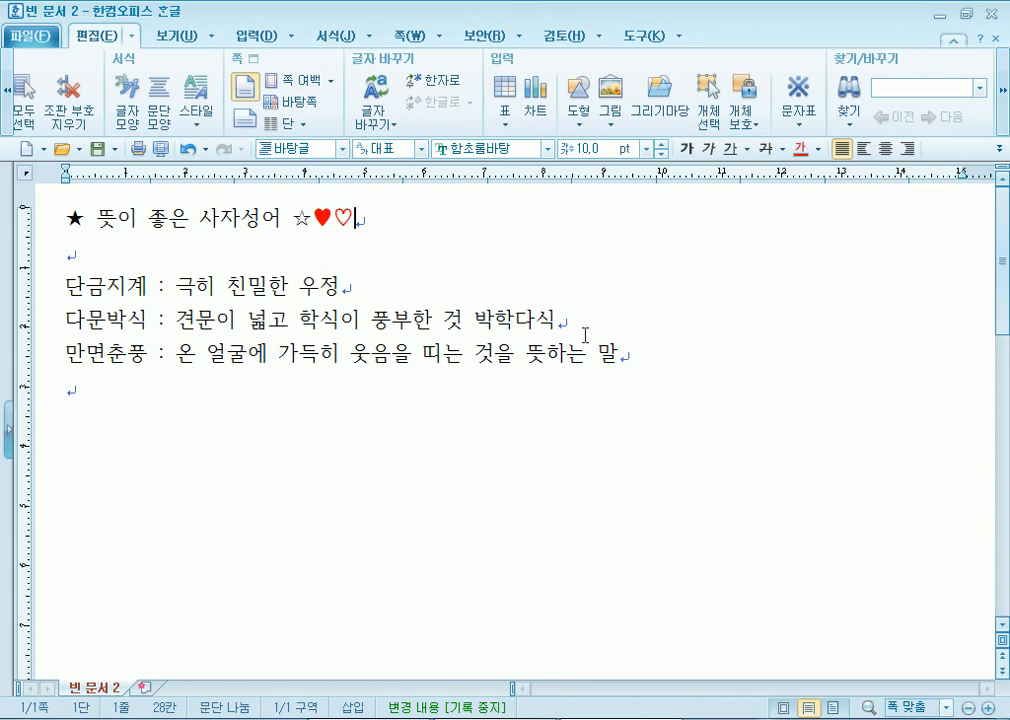
- Select the title's black star and then its white star, and return the cursor to the title's end
{"action": "left_click", "coordinate": [75, 218]}
{"action": "double_click", "coordinate": [75, 218]}
{"action": "left_click", "coordinate": [108, 253]}
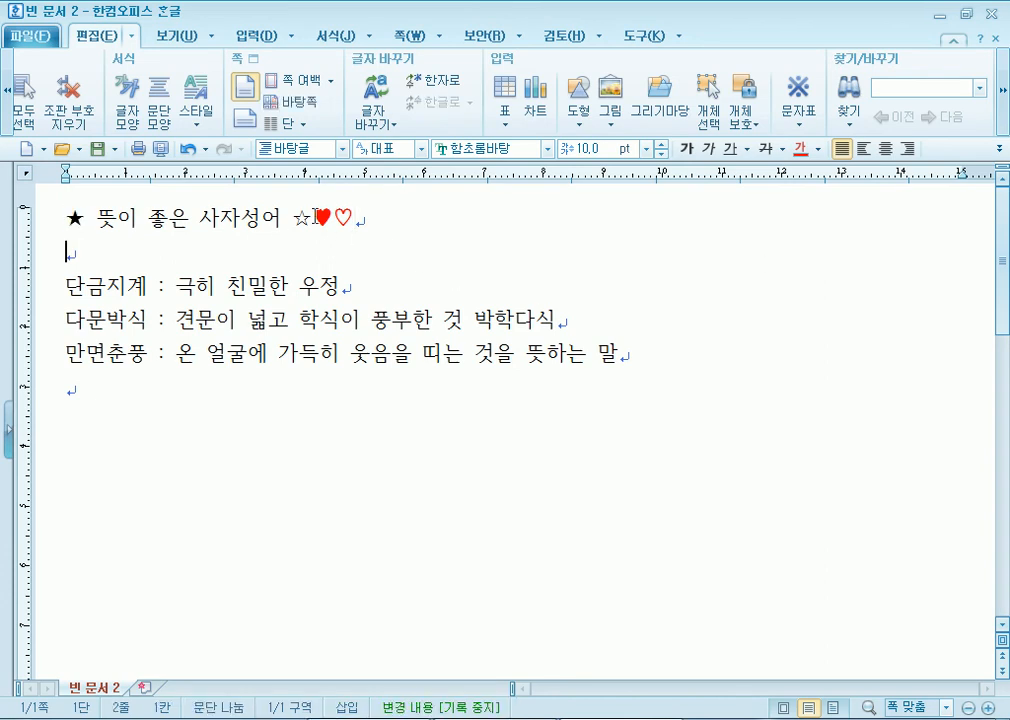
{"action": "double_click", "coordinate": [75, 218]}
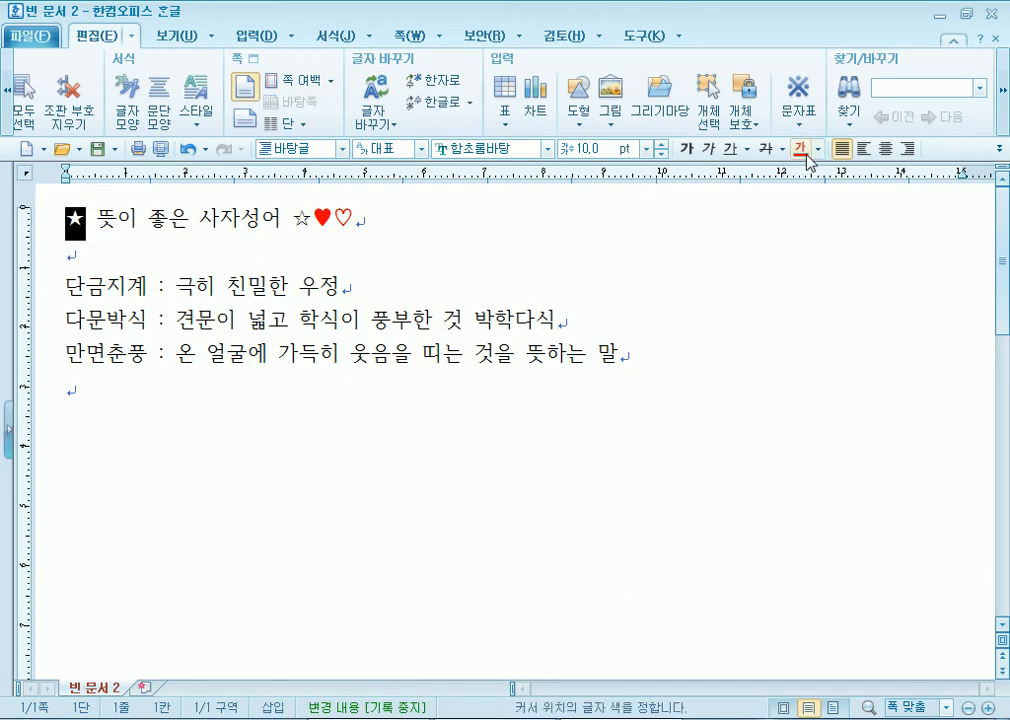
{"action": "left_click", "coordinate": [84, 219]}
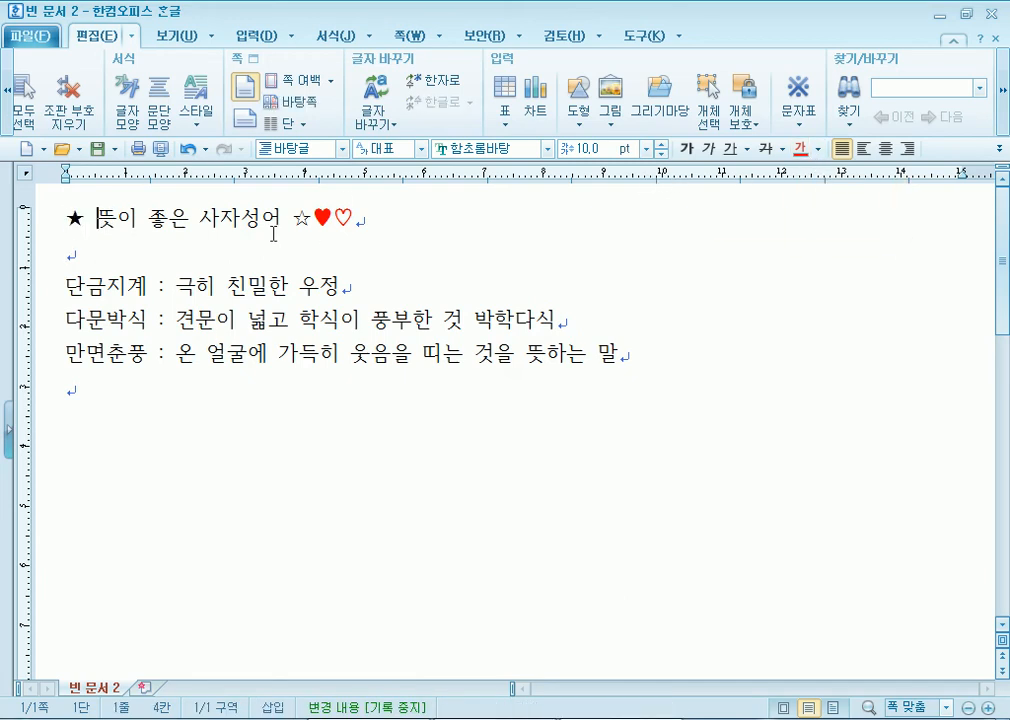
{"action": "double_click", "coordinate": [302, 219]}
{"action": "left_click", "coordinate": [428, 241]}
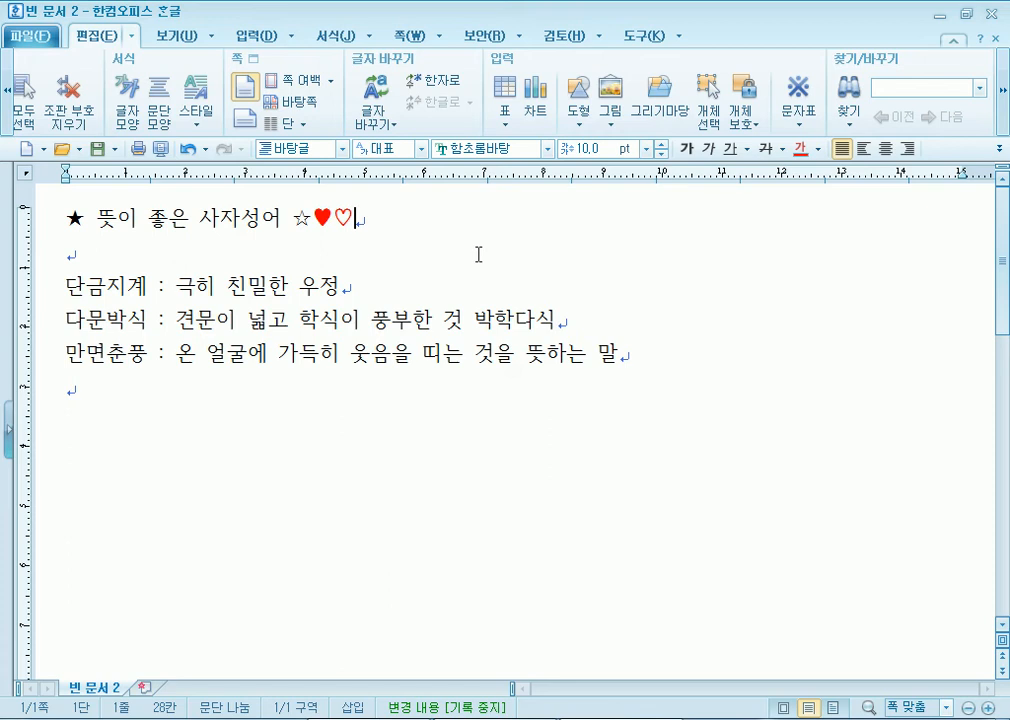
- In the character map, browse the Unicode 여러 가지 기호 area, previewing sun, snowman, umbrella and skull
{"action": "left_click", "coordinate": [800, 128]}
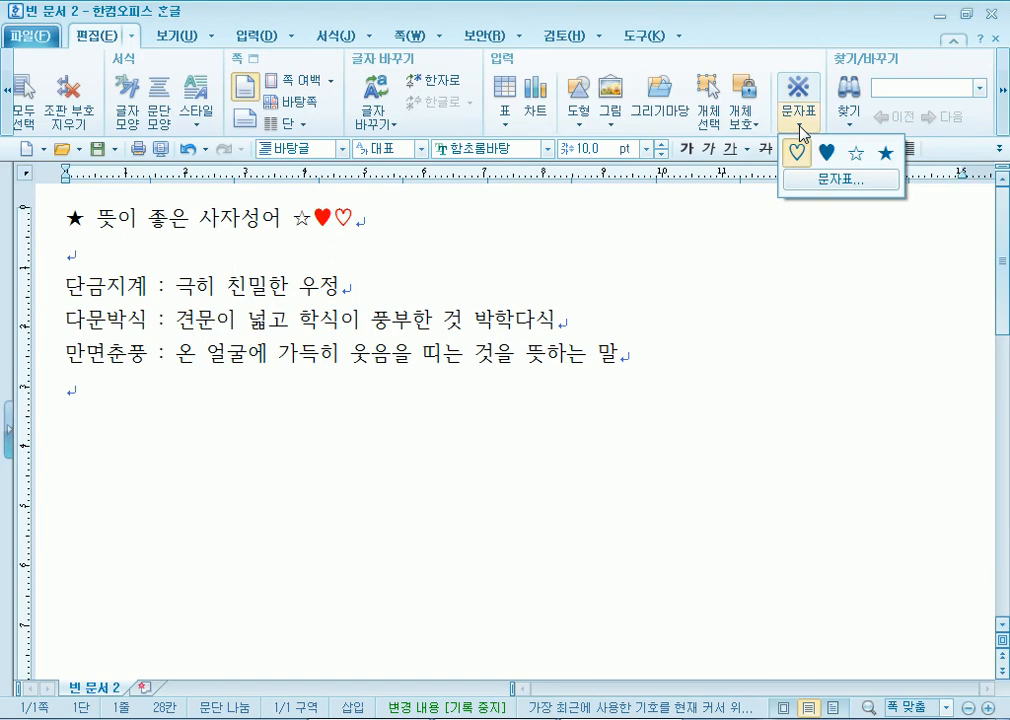
{"action": "left_click", "coordinate": [815, 181]}
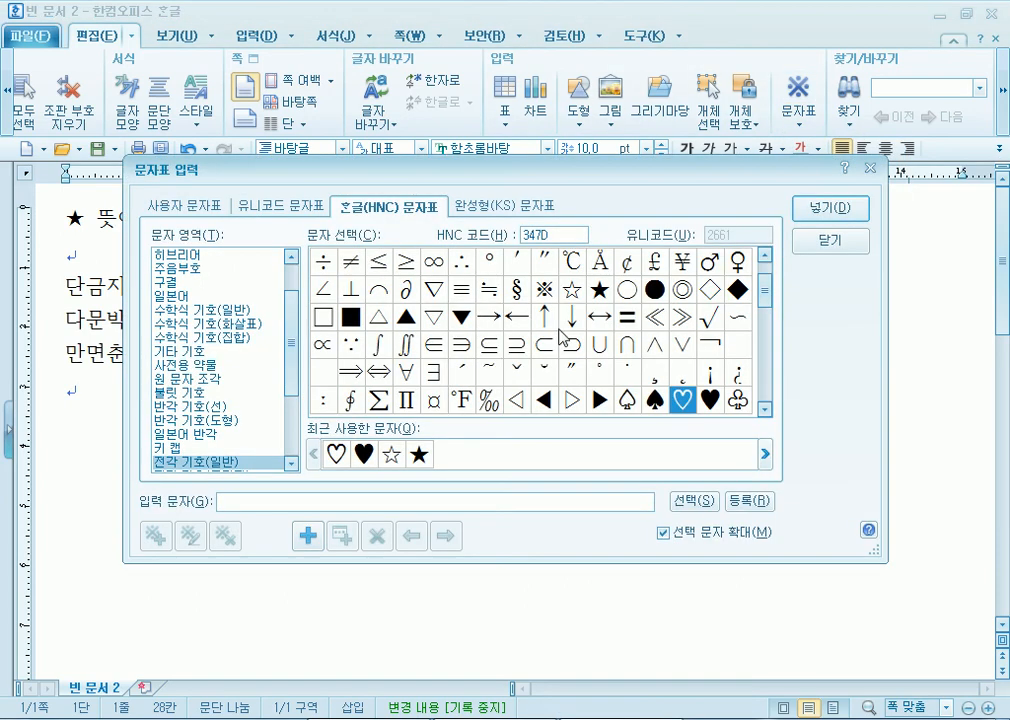
{"action": "mouse_move", "coordinate": [765, 295]}
{"action": "left_mouse_down"}
{"action": "mouse_move", "coordinate": [765, 333]}
{"action": "mouse_move", "coordinate": [767, 285]}
{"action": "mouse_move", "coordinate": [767, 380]}
{"action": "mouse_move", "coordinate": [767, 290]}
{"action": "left_mouse_up"}
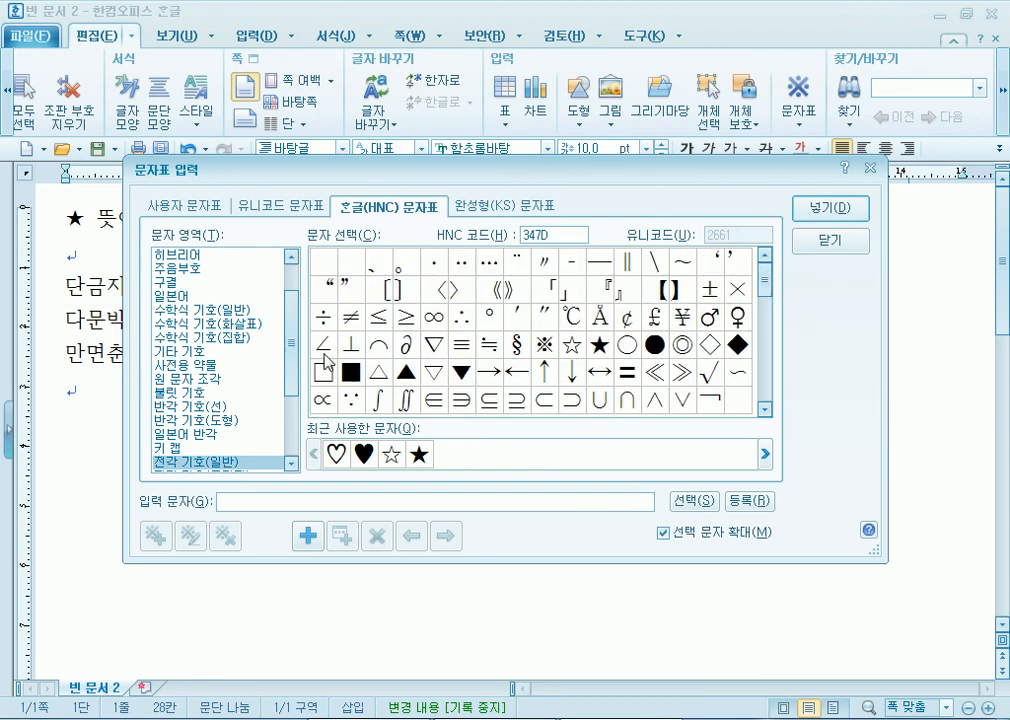
{"action": "left_click", "coordinate": [257, 212]}
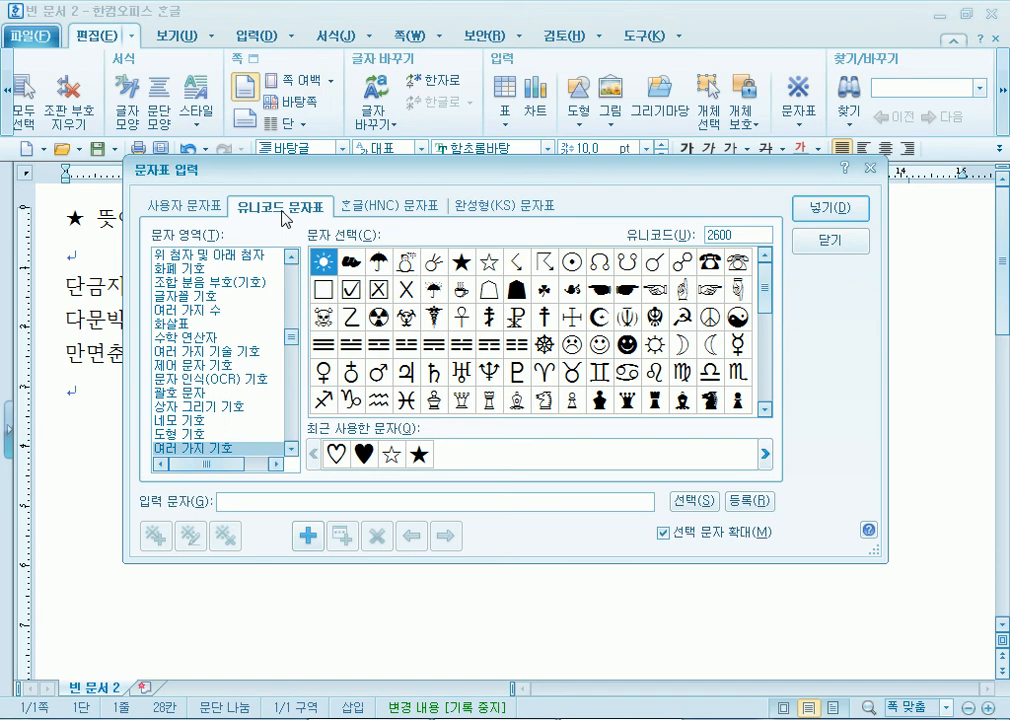
{"action": "left_click", "coordinate": [293, 340]}
{"action": "scroll", "coordinate": [293, 340], "scroll_direction": "down", "scroll_amount": 3}
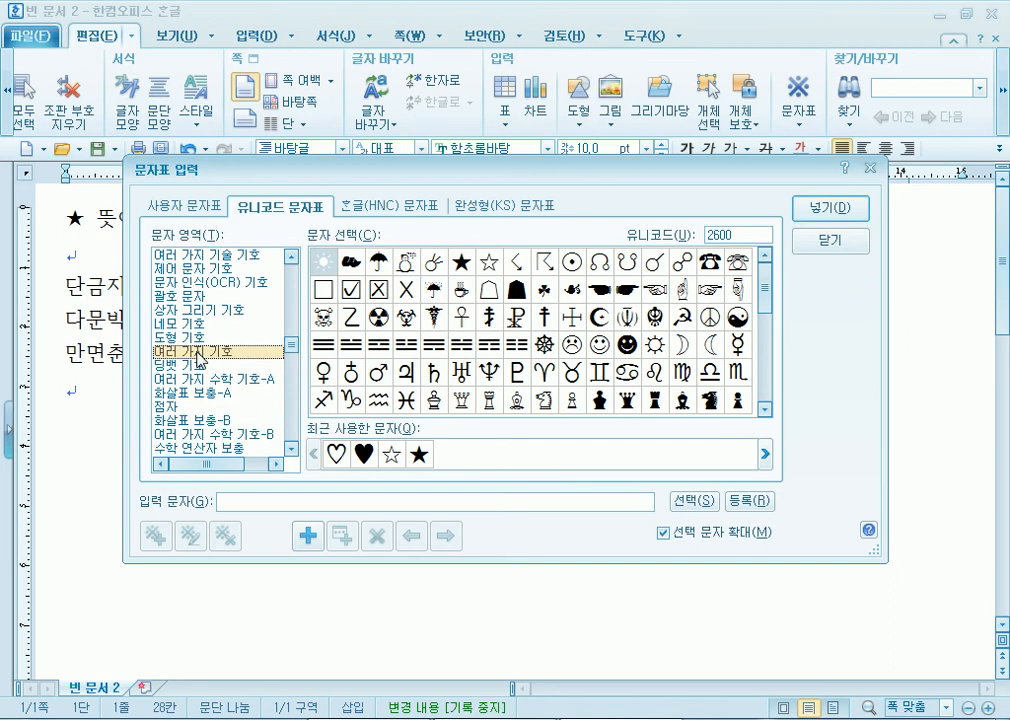
{"action": "key", "text": "Up"}
{"action": "left_click", "coordinate": [195, 352]}
{"action": "left_click", "coordinate": [348, 264]}
{"action": "left_click", "coordinate": [330, 270]}
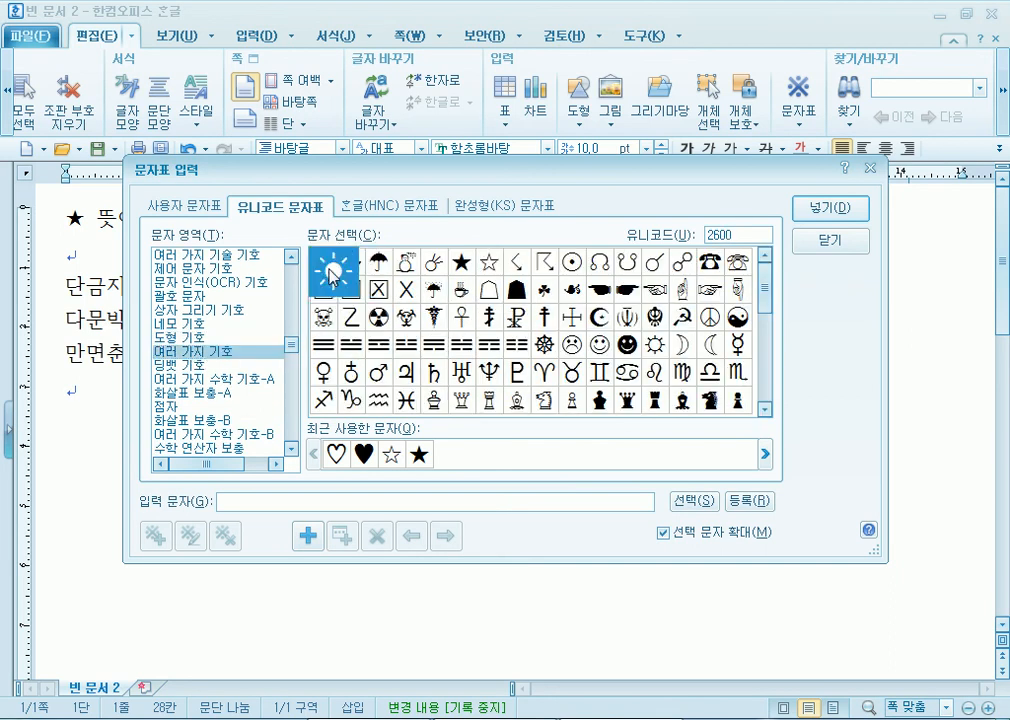
{"action": "left_click", "coordinate": [406, 271]}
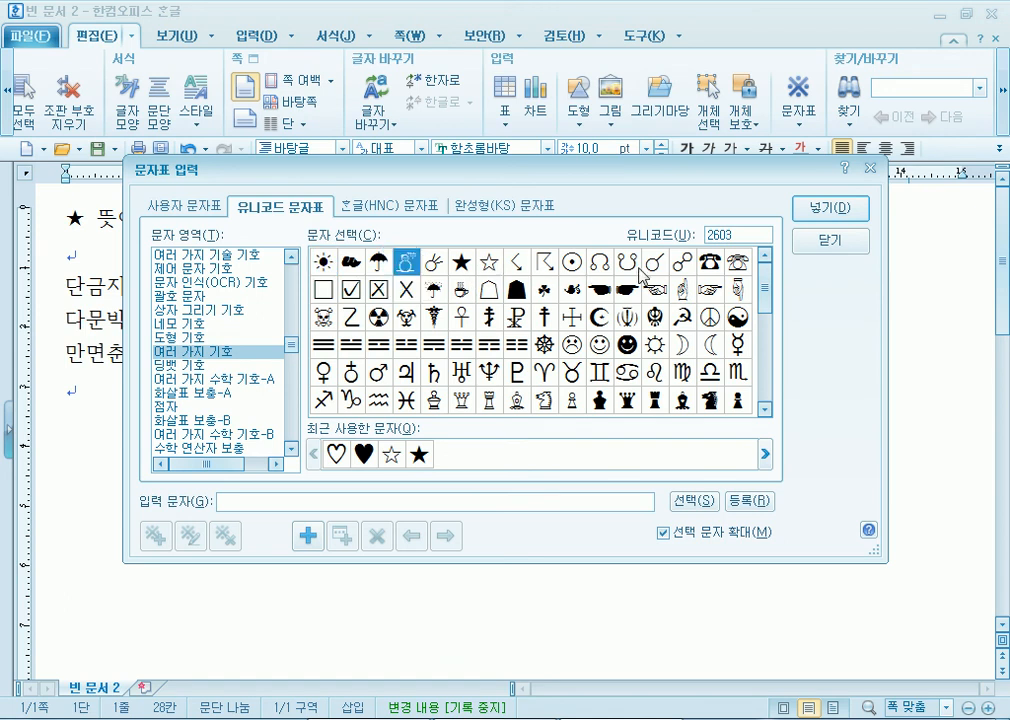
{"action": "left_click", "coordinate": [440, 297]}
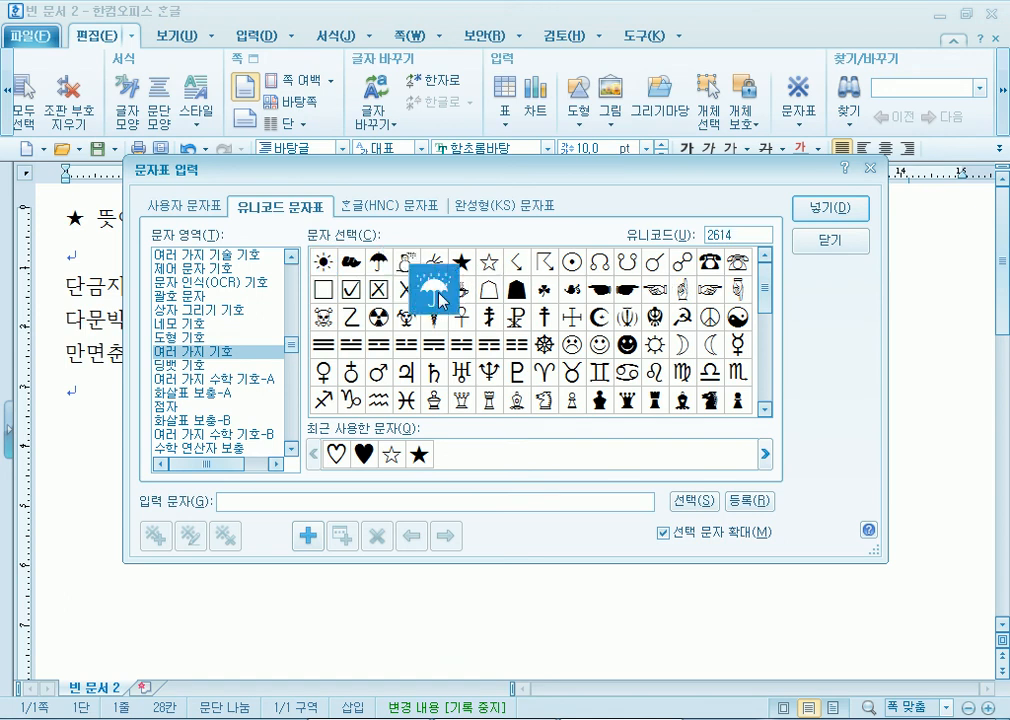
{"action": "left_click", "coordinate": [440, 298]}
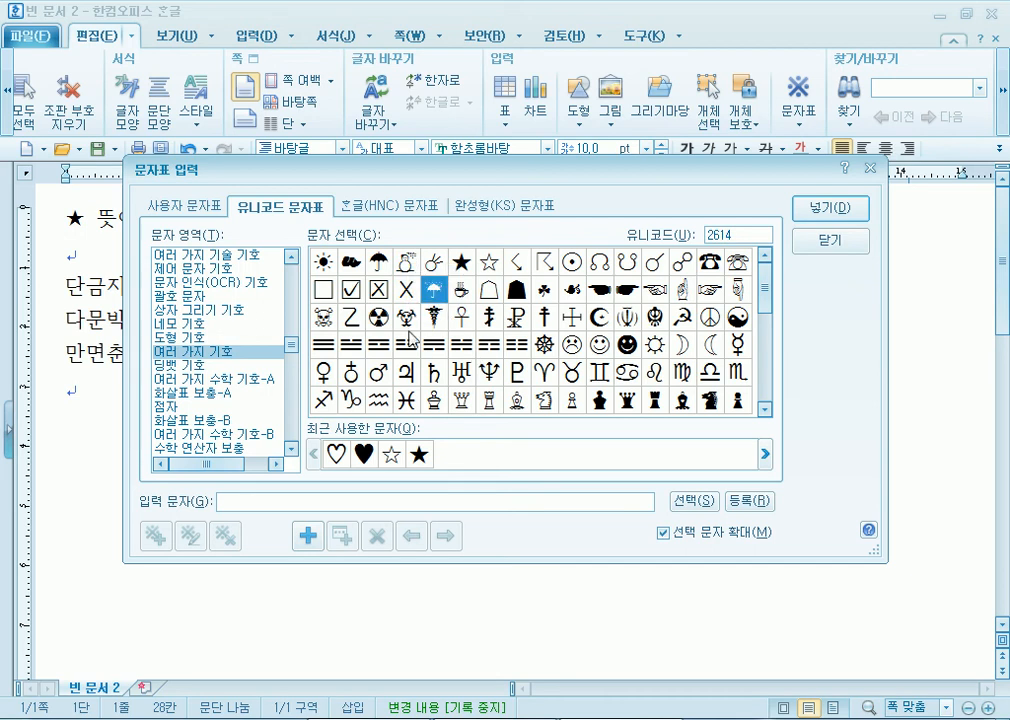
{"action": "left_click", "coordinate": [325, 322]}
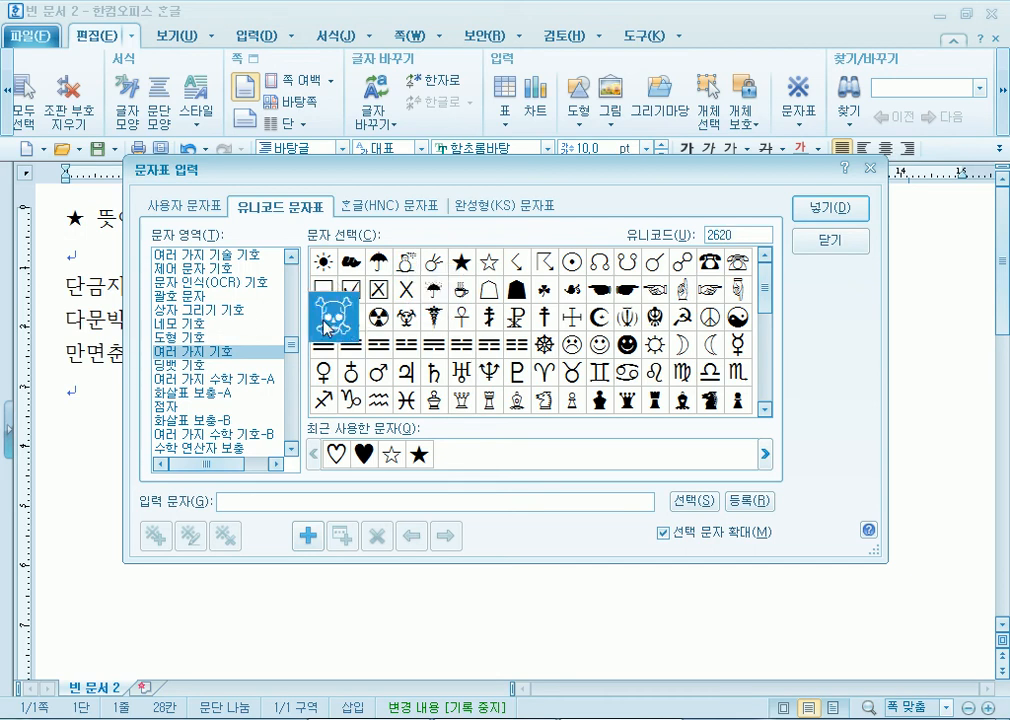
- Collect ☠☁☀☂☃☔☕ and insert them at the end of the title
{"action": "double_click", "coordinate": [325, 322]}
{"action": "double_click", "coordinate": [351, 262]}
{"action": "double_click", "coordinate": [323, 262]}
{"action": "double_click", "coordinate": [378, 262]}
{"action": "double_click", "coordinate": [406, 262]}
{"action": "left_click", "coordinate": [434, 289]}
{"action": "double_click", "coordinate": [434, 289]}
{"action": "double_click", "coordinate": [460, 289]}
{"action": "left_click", "coordinate": [830, 208]}
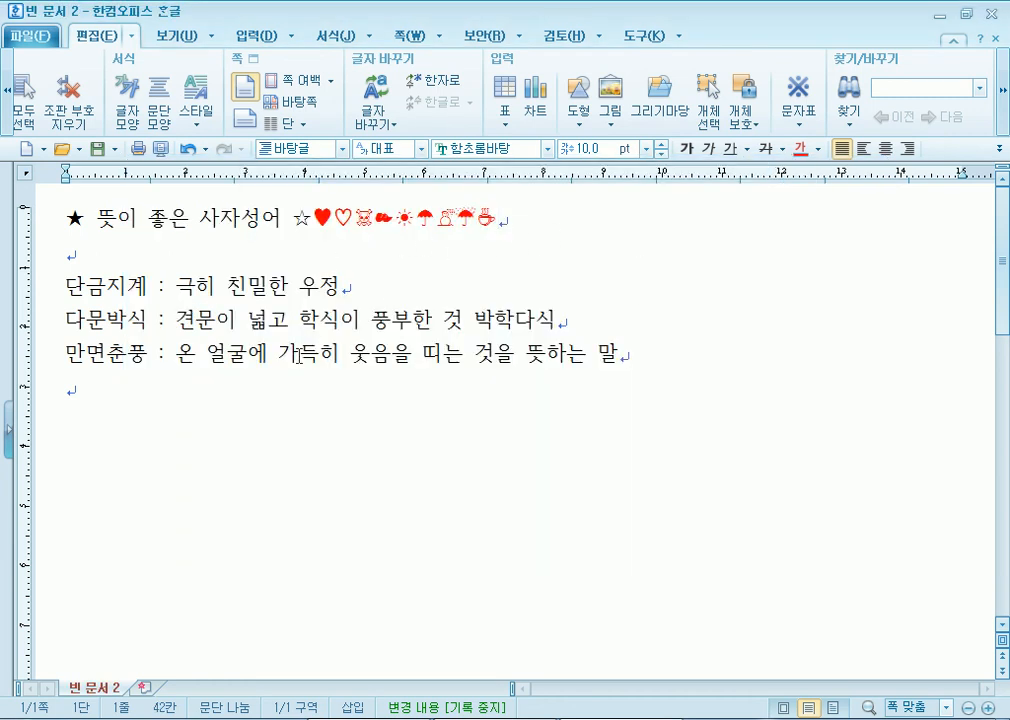
- Collect the crescent-and-star ☪ and yin-yang ☯ symbols from the Unicode symbol table
{"action": "left_click", "coordinate": [798, 124]}
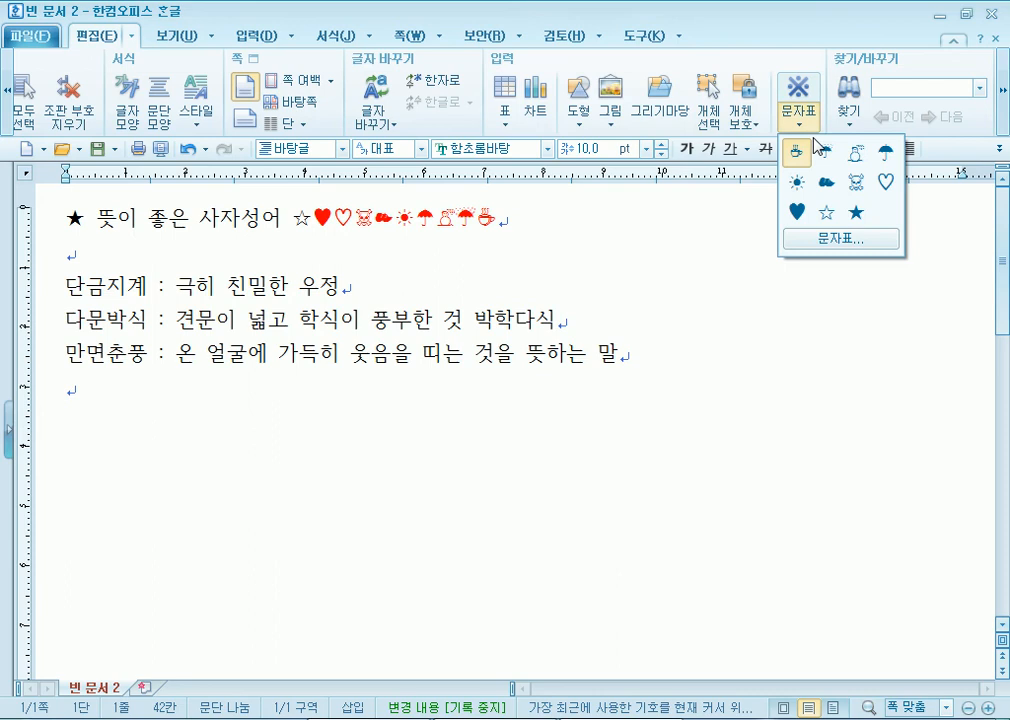
{"action": "left_click", "coordinate": [820, 240]}
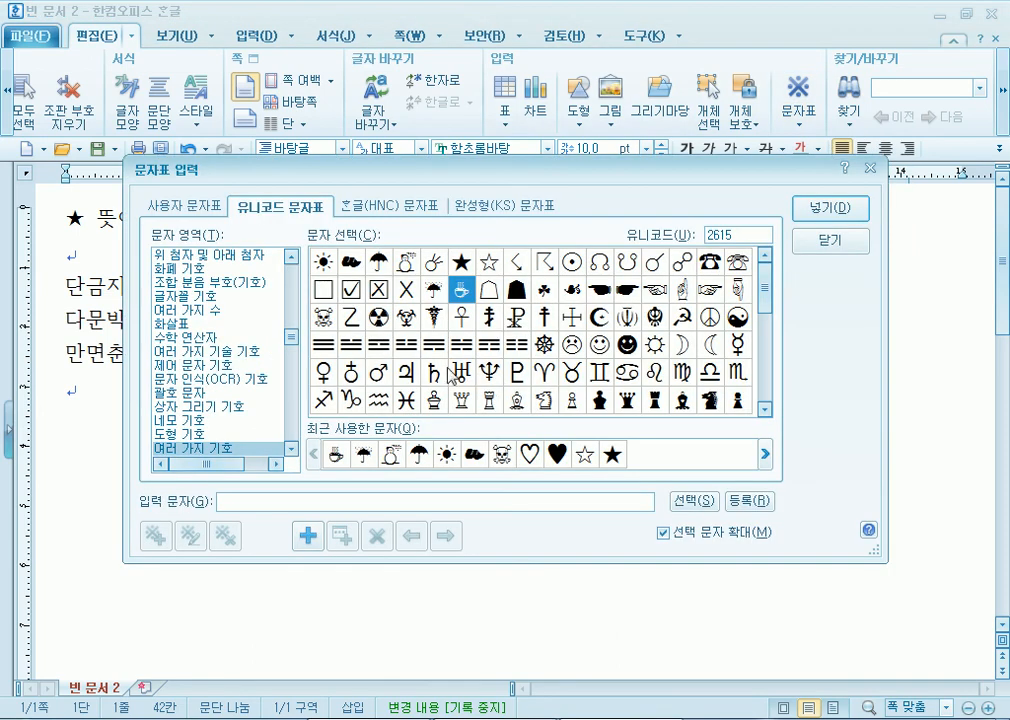
{"action": "left_click", "coordinate": [526, 327]}
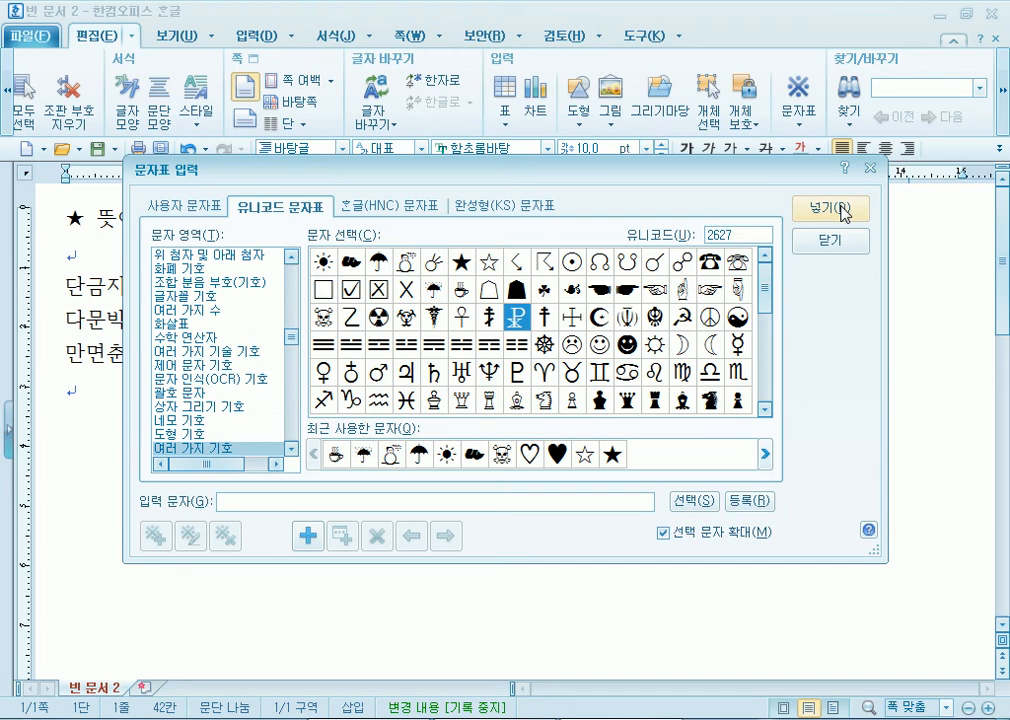
{"action": "left_click", "coordinate": [598, 323]}
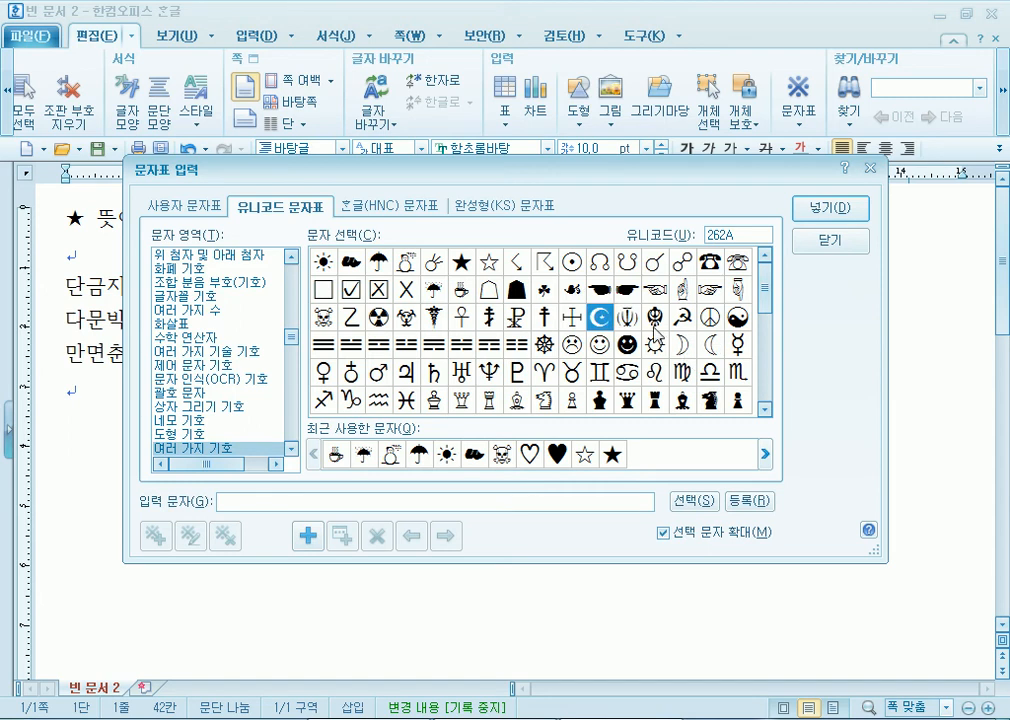
{"action": "left_click", "coordinate": [695, 500]}
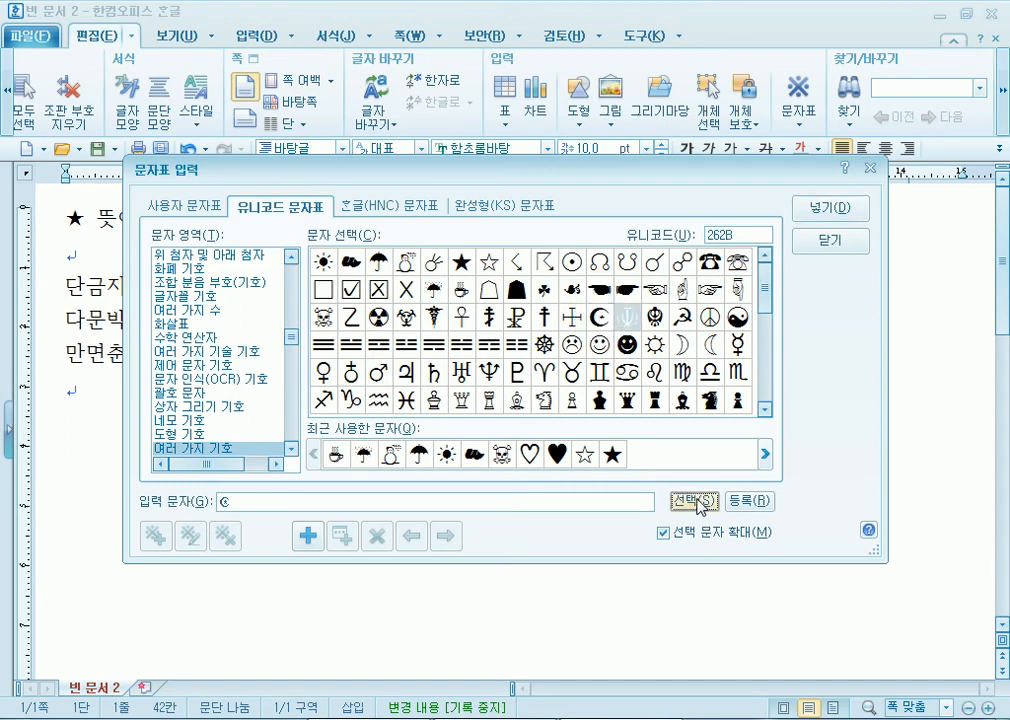
{"action": "left_click", "coordinate": [746, 321]}
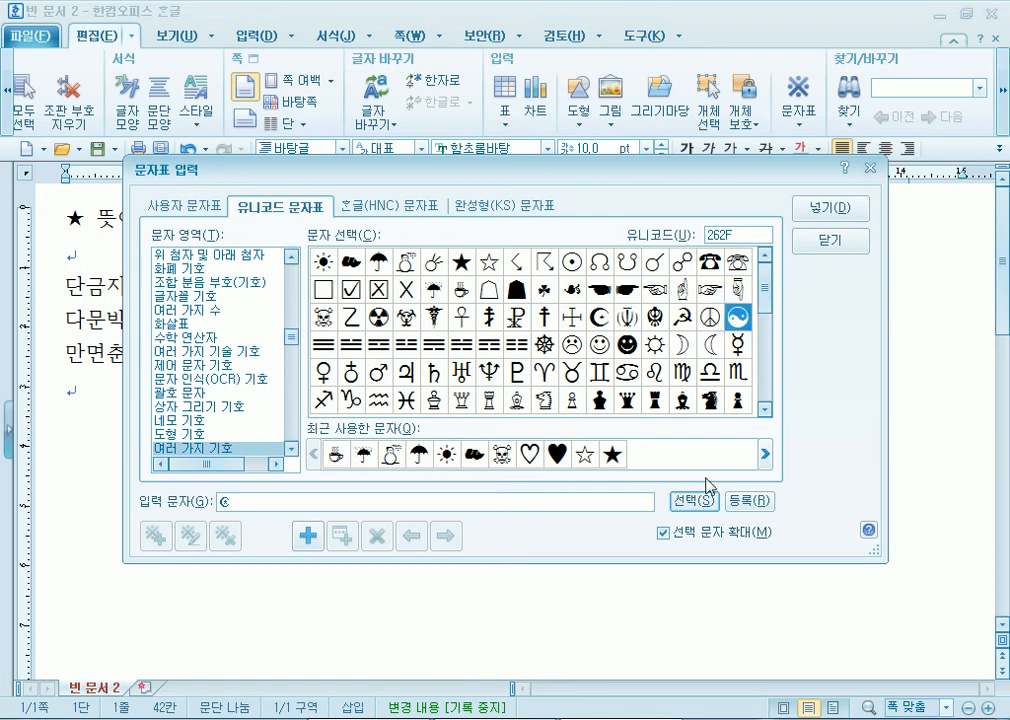
{"action": "left_click", "coordinate": [697, 511]}
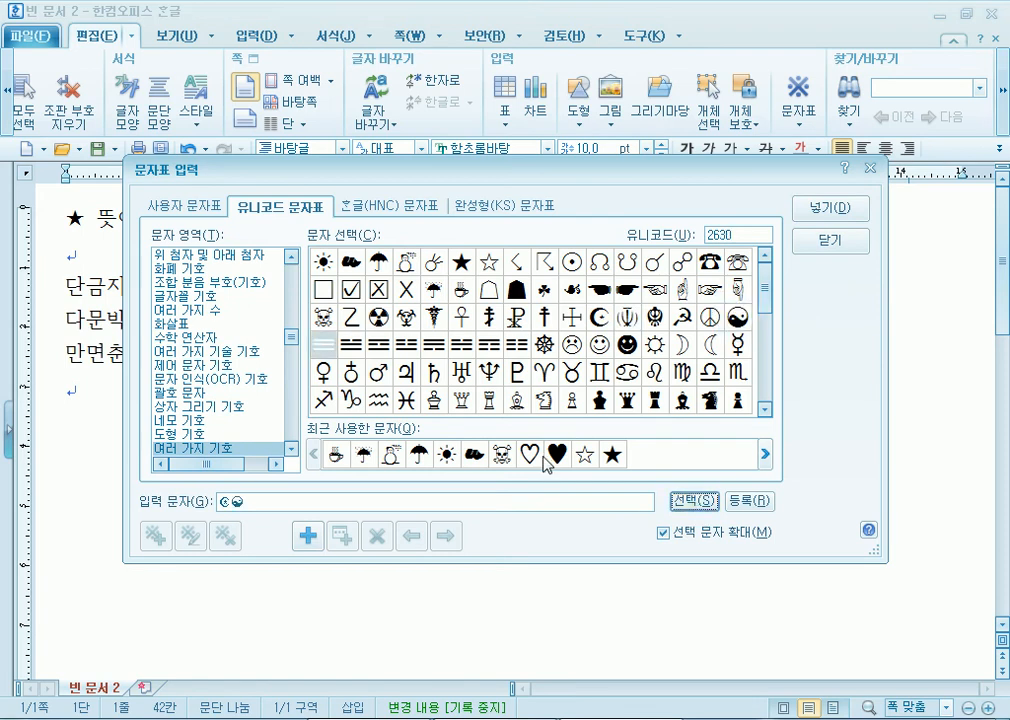
- Collect the six white chess pieces ♔♕♖♗♘♙
{"action": "left_click", "coordinate": [437, 406]}
{"action": "double_click", "coordinate": [437, 406]}
{"action": "double_click", "coordinate": [462, 404]}
{"action": "double_click", "coordinate": [490, 406]}
{"action": "double_click", "coordinate": [517, 402]}
{"action": "double_click", "coordinate": [544, 402]}
{"action": "double_click", "coordinate": [572, 402]}
- Collect ☌, ☊, ☇ and ☆, then insert all the collected symbols into the title
{"action": "double_click", "coordinate": [651, 270]}
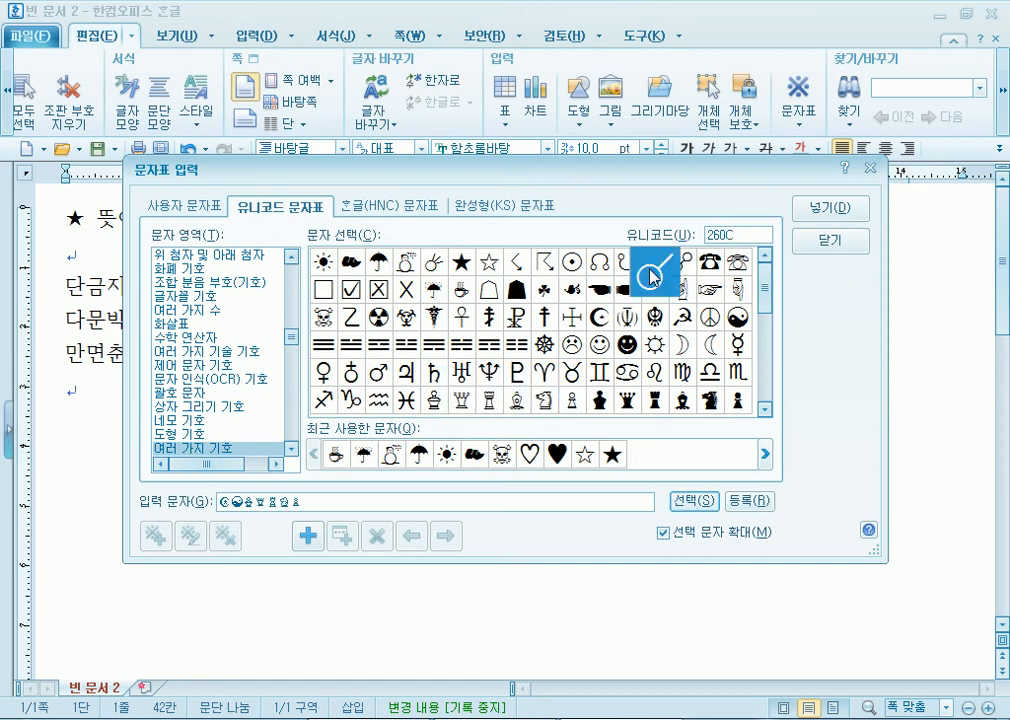
{"action": "double_click", "coordinate": [594, 267]}
{"action": "left_click", "coordinate": [515, 271]}
{"action": "left_click", "coordinate": [515, 271]}
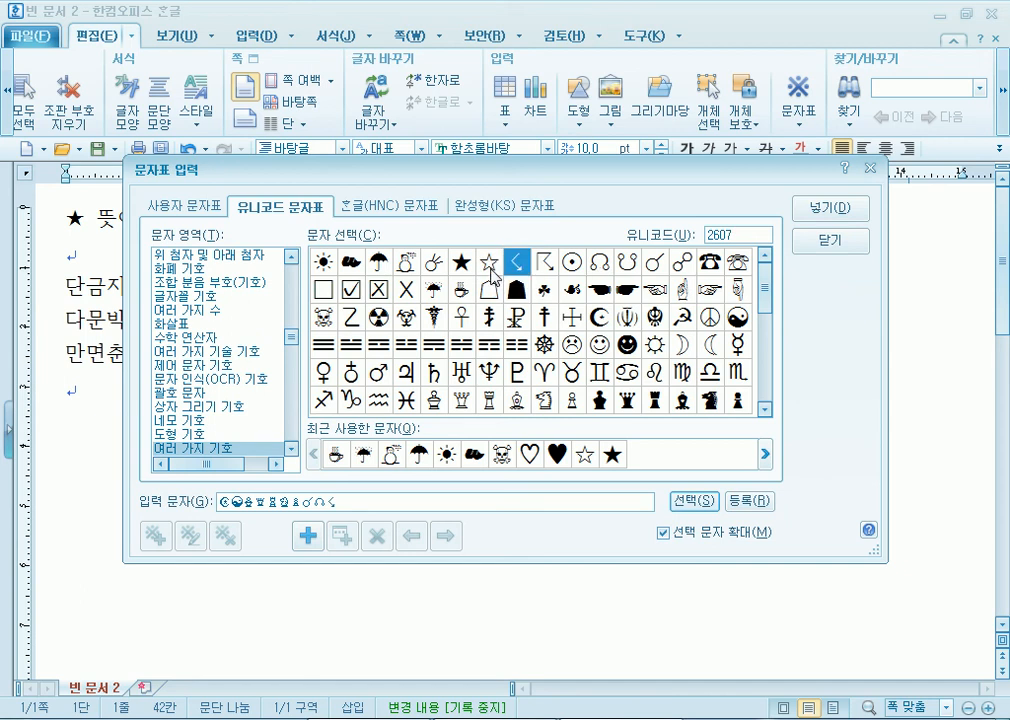
{"action": "double_click", "coordinate": [489, 262]}
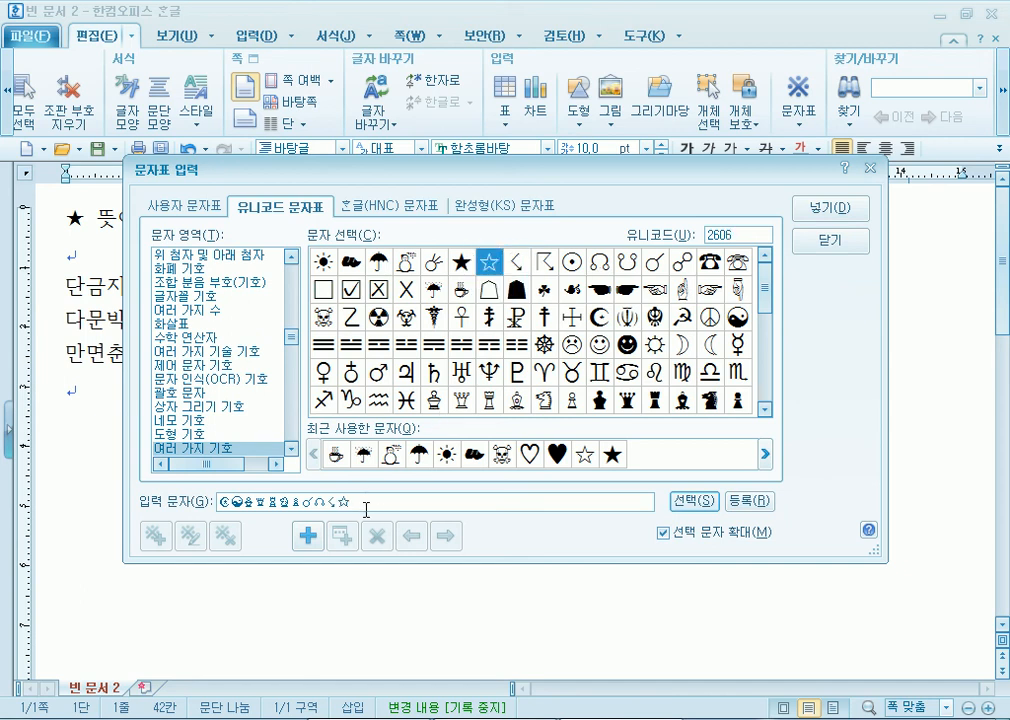
{"action": "left_click", "coordinate": [836, 212]}
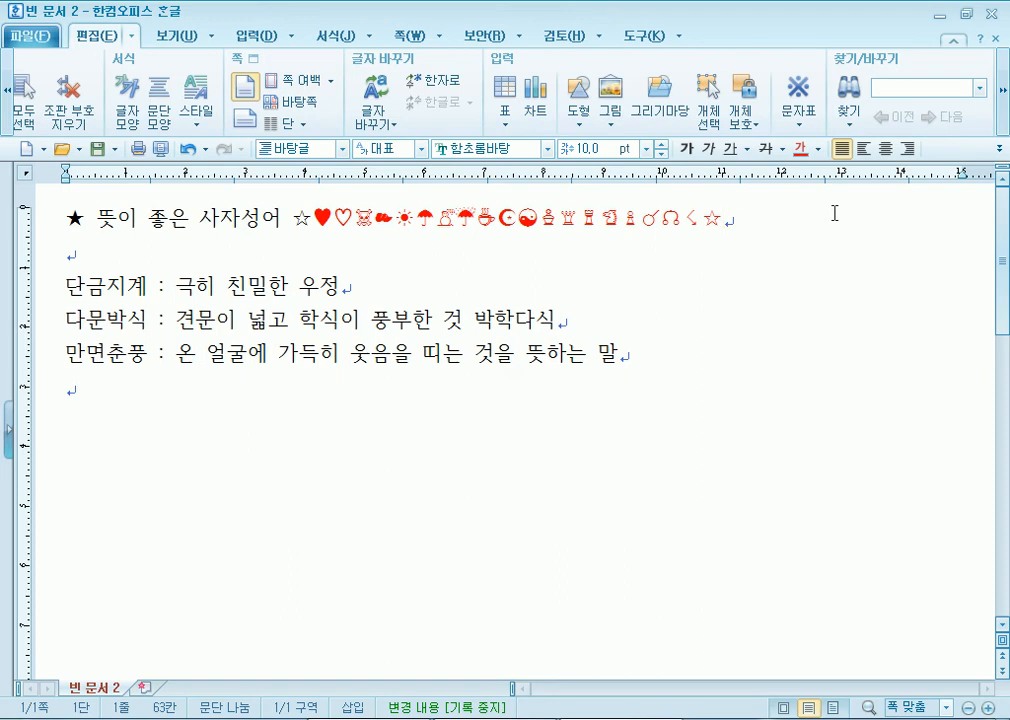
- Place the cursor before 단금지계 and open the symbol table on the 한글(HNC) 문자표 set
{"action": "left_click", "coordinate": [798, 126]}
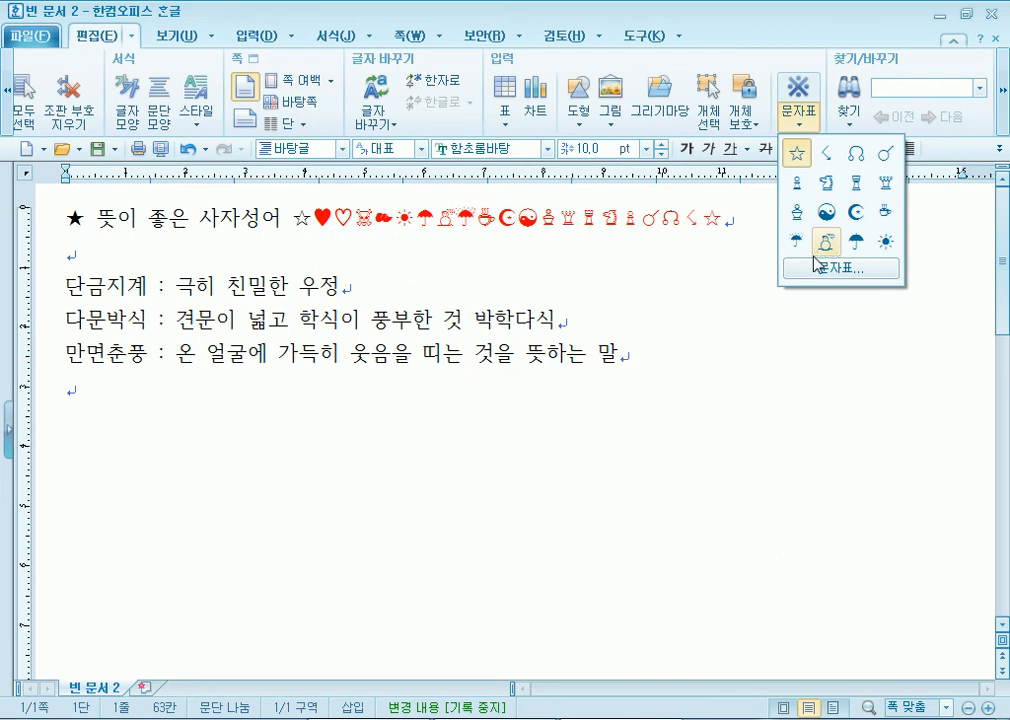
{"action": "left_click", "coordinate": [616, 256]}
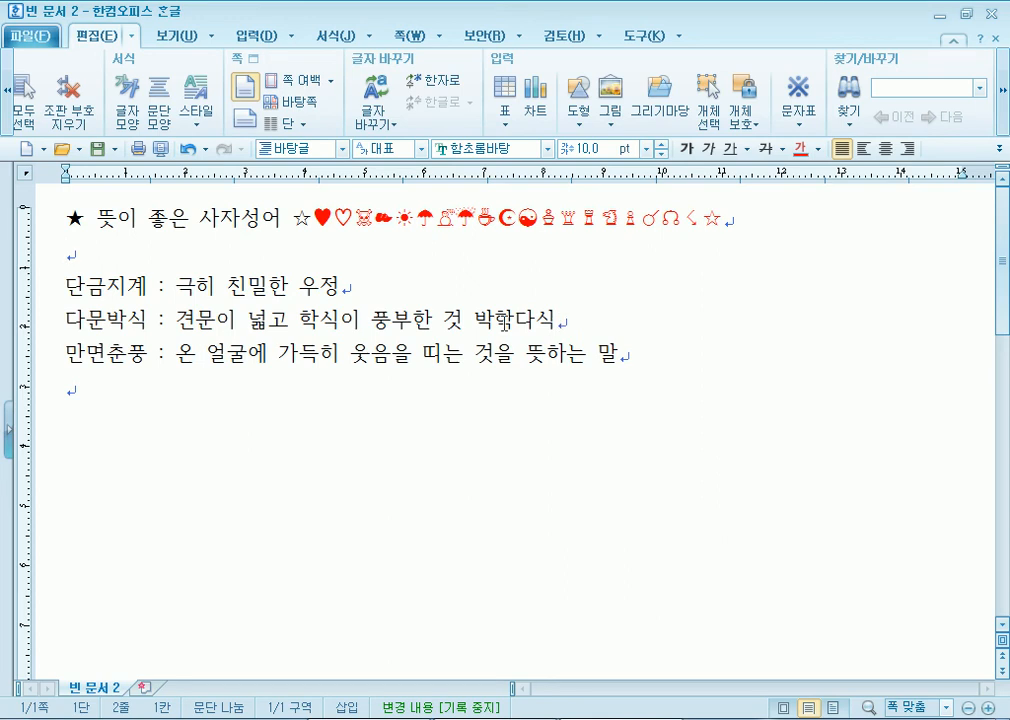
{"action": "left_click", "coordinate": [62, 284]}
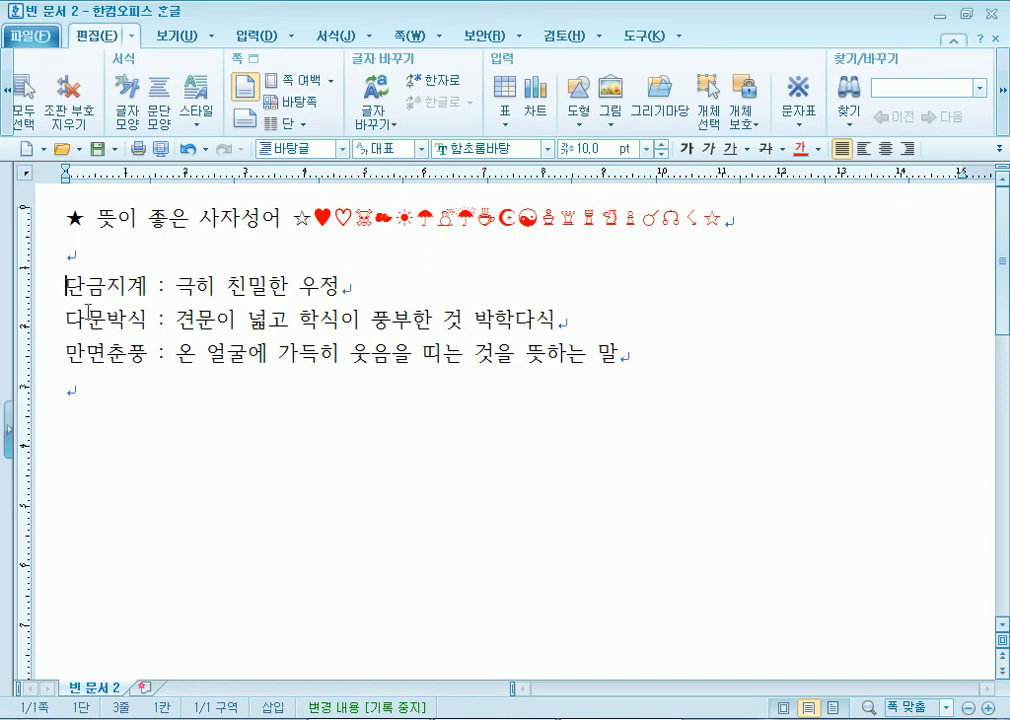
{"action": "left_click", "coordinate": [802, 128]}
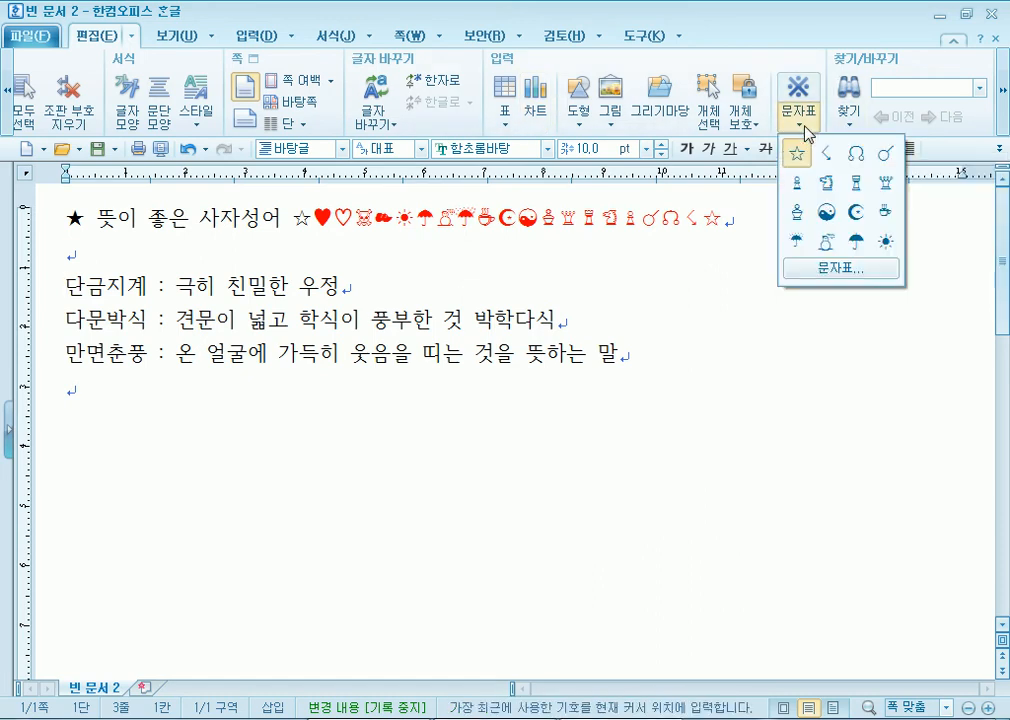
{"action": "left_click", "coordinate": [836, 270]}
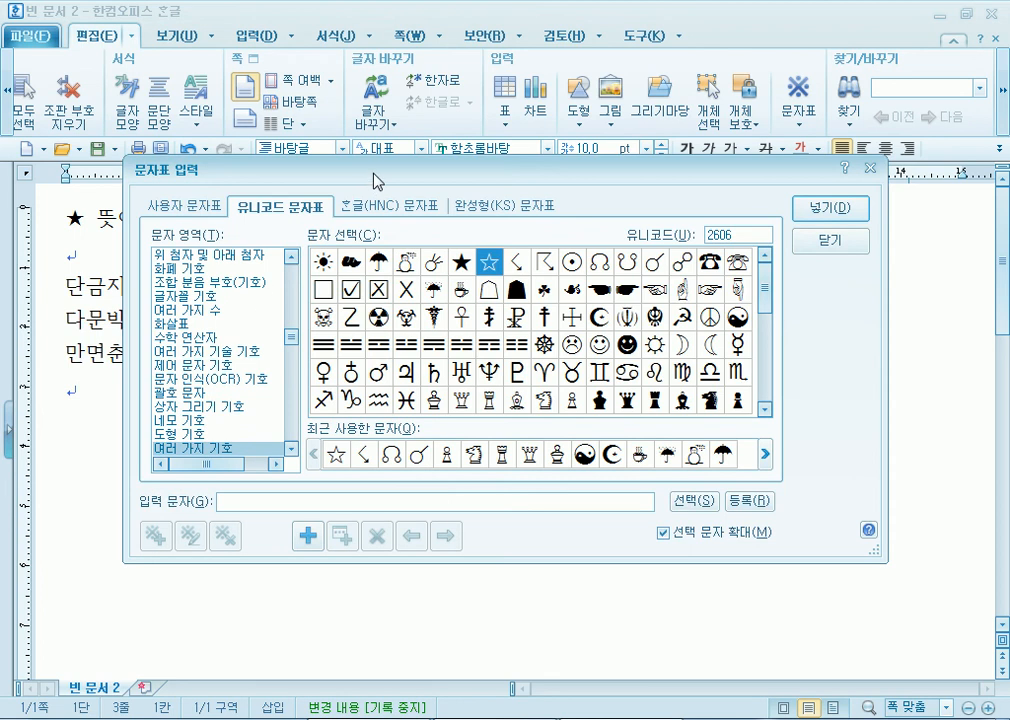
{"action": "left_click_drag", "start_coordinate": [377, 145], "coordinate": [500, 70]}
{"action": "left_click", "coordinate": [493, 100]}
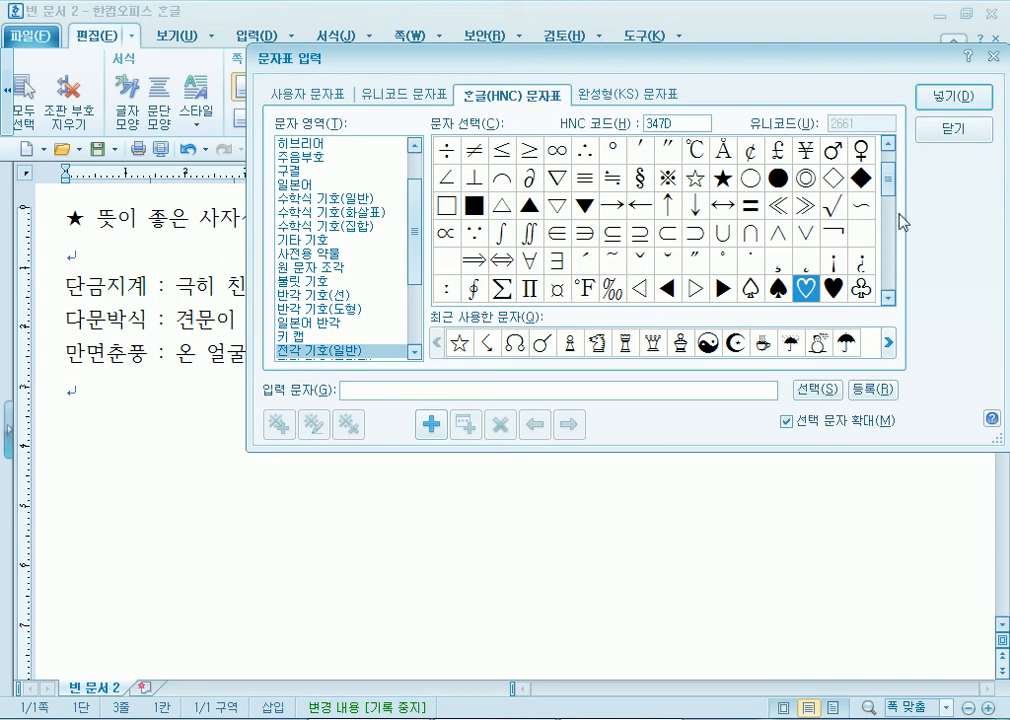
- Insert ▷ before 단금지계 and ▶ before 다문박식 from the HNC symbol table
{"action": "left_click_drag", "start_coordinate": [890, 192], "coordinate": [888, 204]}
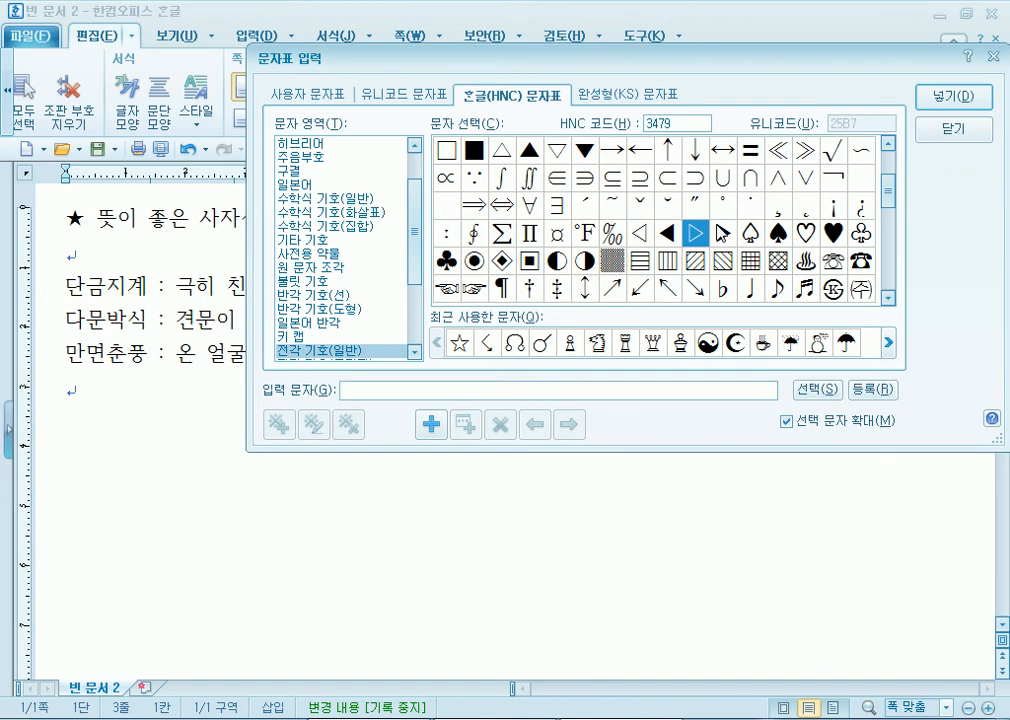
{"action": "left_click", "coordinate": [946, 100]}
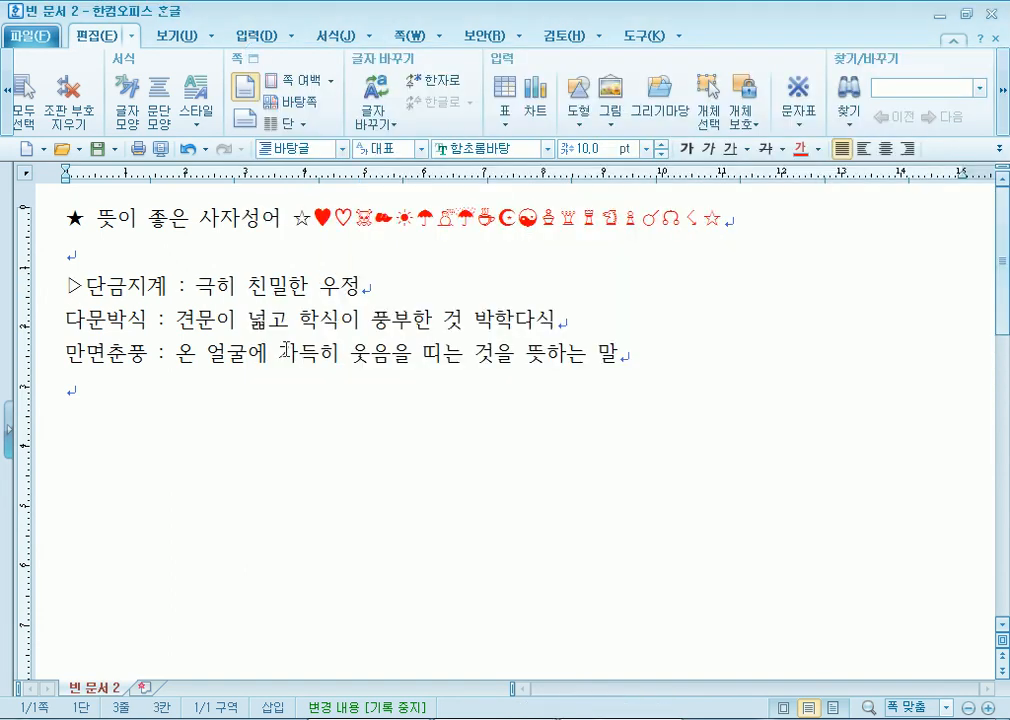
{"action": "left_click", "coordinate": [68, 320]}
{"action": "left_click", "coordinate": [798, 124]}
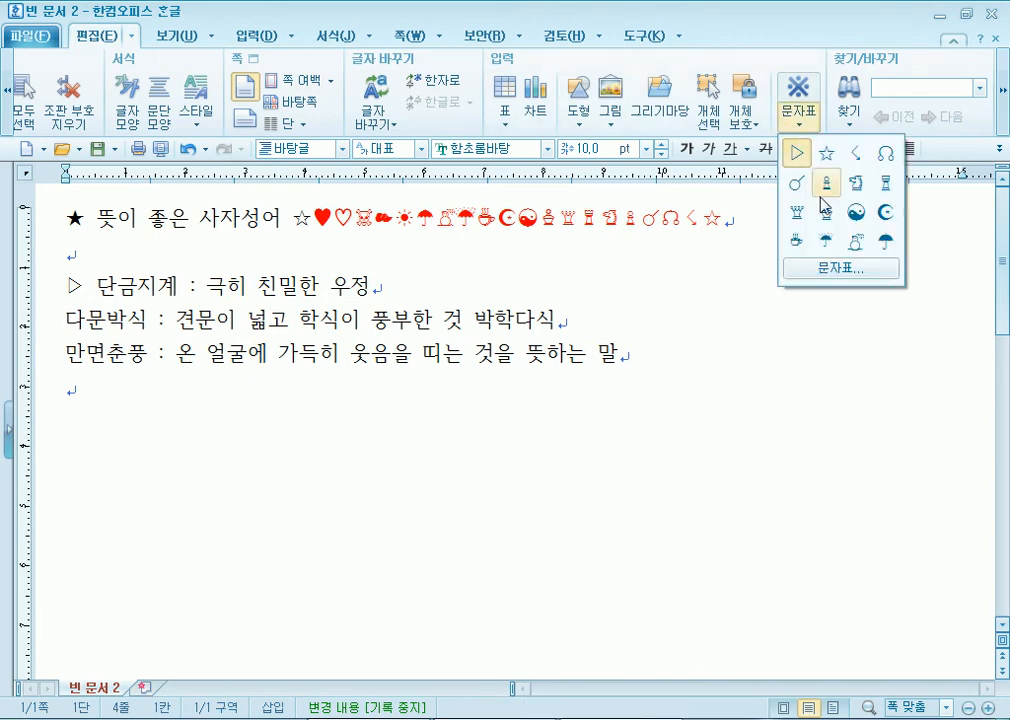
{"action": "left_click", "coordinate": [810, 264]}
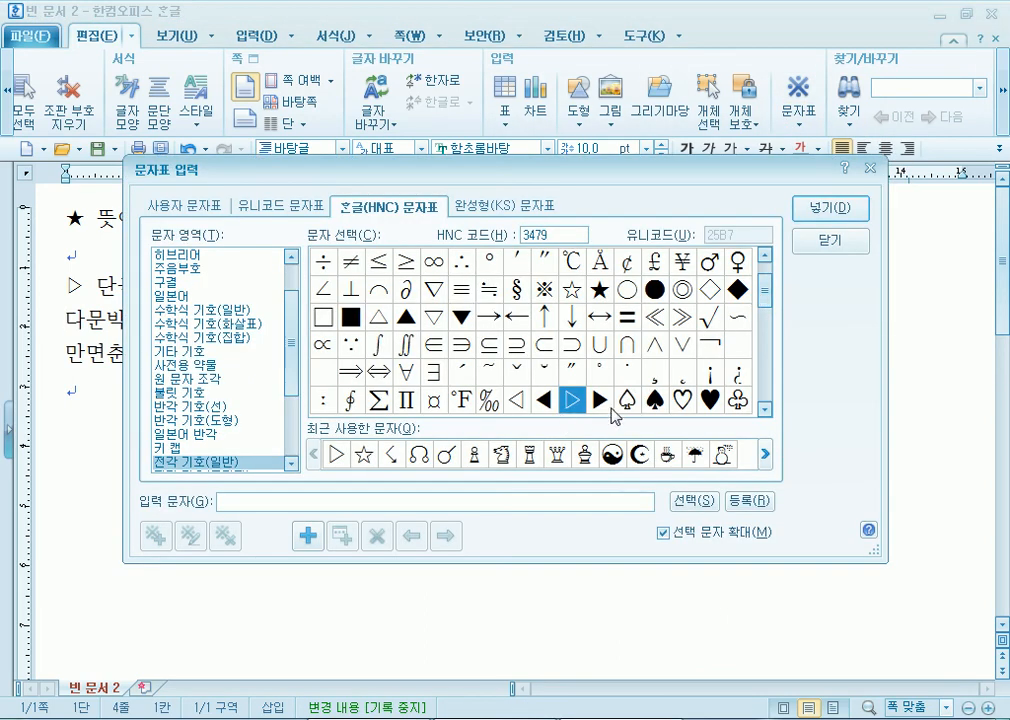
{"action": "left_click", "coordinate": [599, 400]}
{"action": "left_click", "coordinate": [831, 216]}
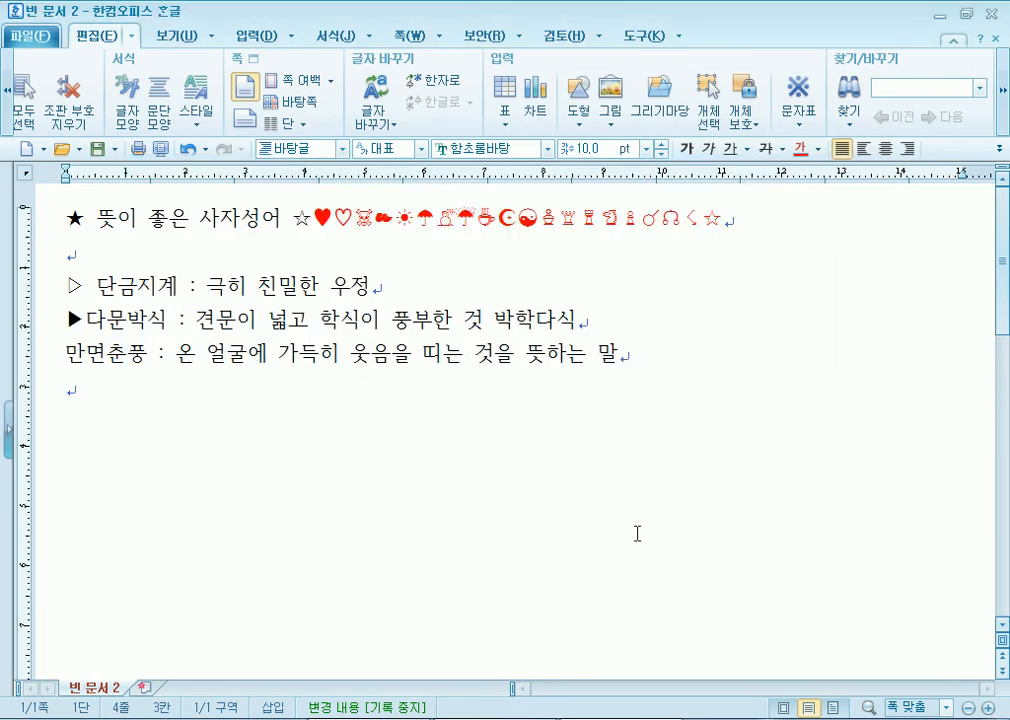
{"action": "left_click", "coordinate": [64, 356]}
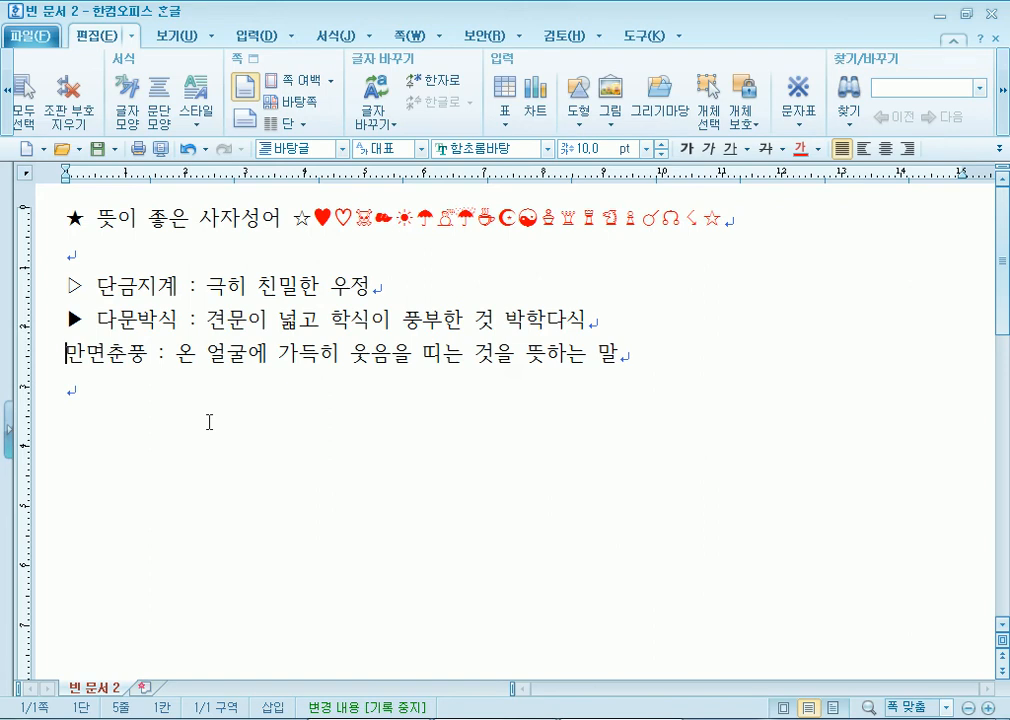
{"action": "left_click", "coordinate": [197, 285]}
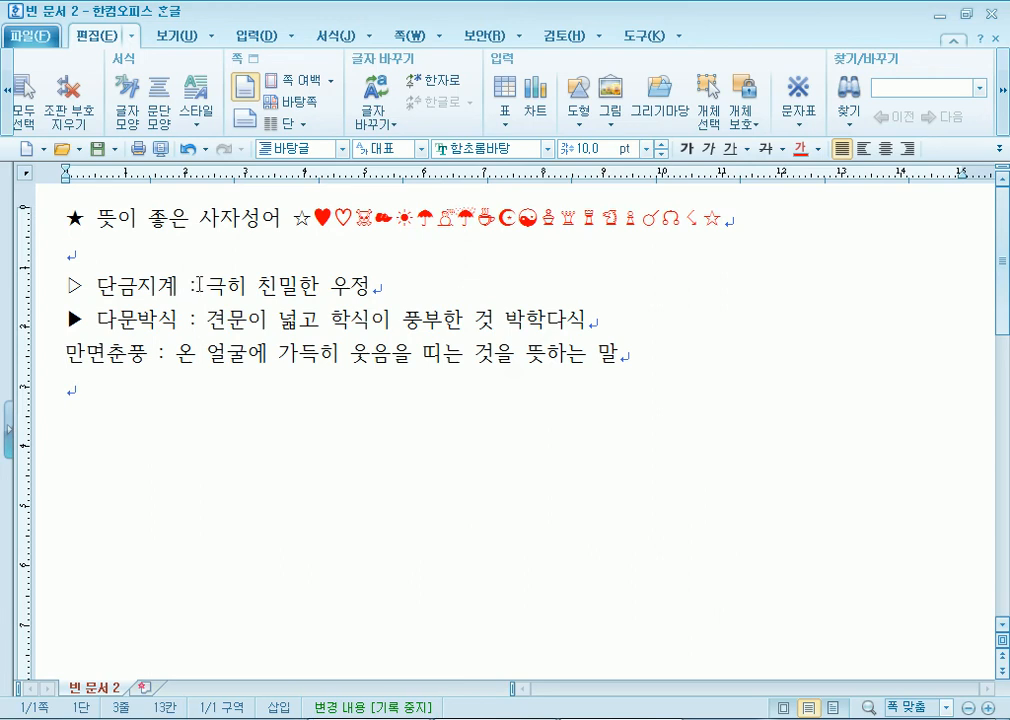
{"action": "left_click_drag", "start_coordinate": [199, 285], "coordinate": [189, 285]}
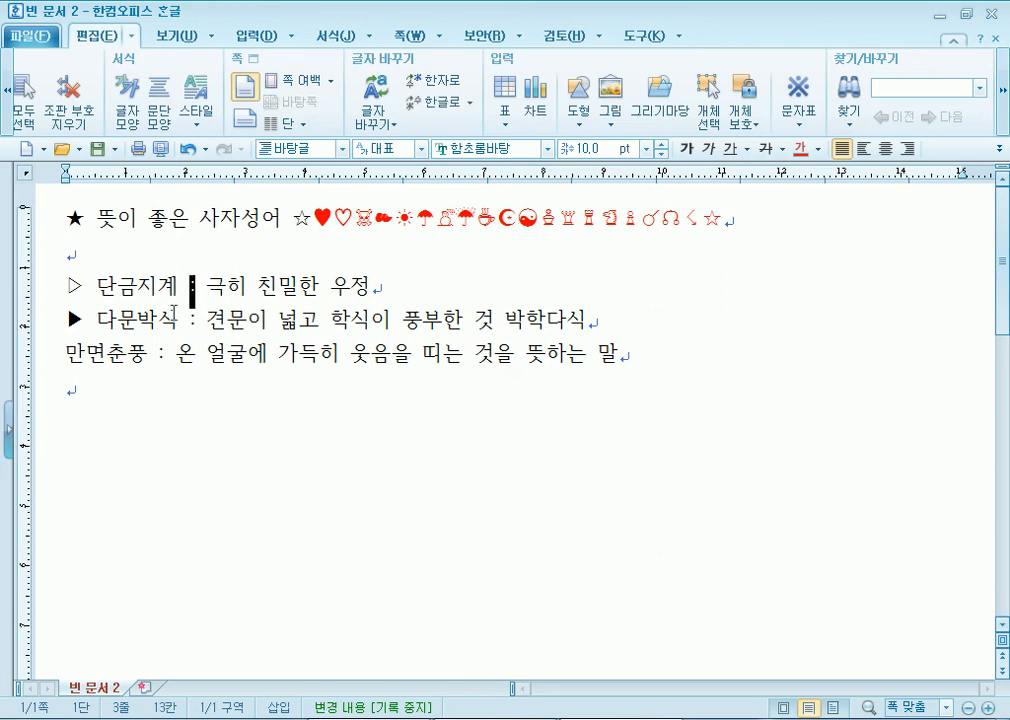
{"action": "left_click", "coordinate": [210, 356]}
{"action": "left_click_drag", "start_coordinate": [189, 286], "coordinate": [197, 287]}
{"action": "left_click", "coordinate": [197, 287]}
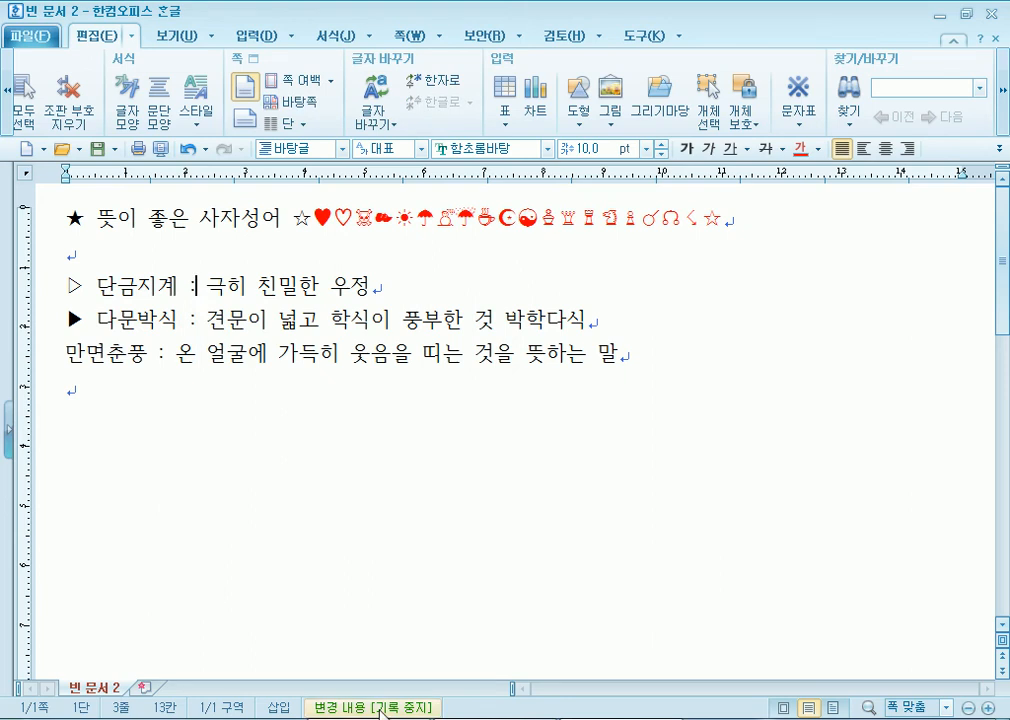
{"action": "left_click", "coordinate": [237, 451]}
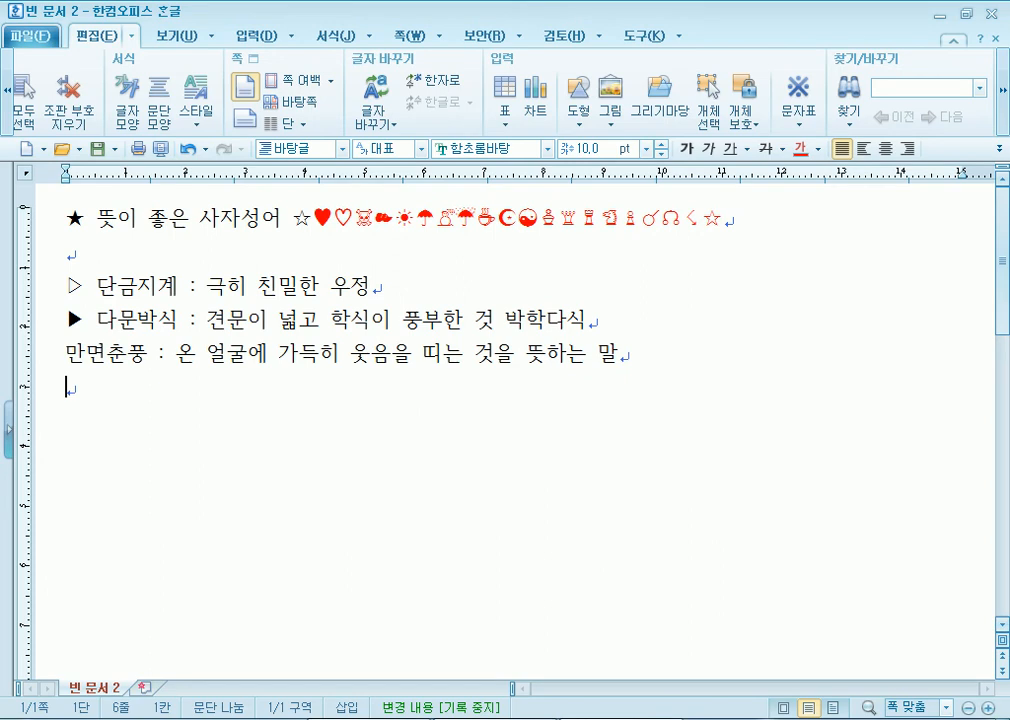
{"action": "left_click", "coordinate": [432, 719]}
- Type '단위 : Cm(O)' and '단위:Cm(X)' on two new Notepad lines
{"action": "scroll", "coordinate": [470, 310], "scroll_direction": "down", "scroll_amount": 2}
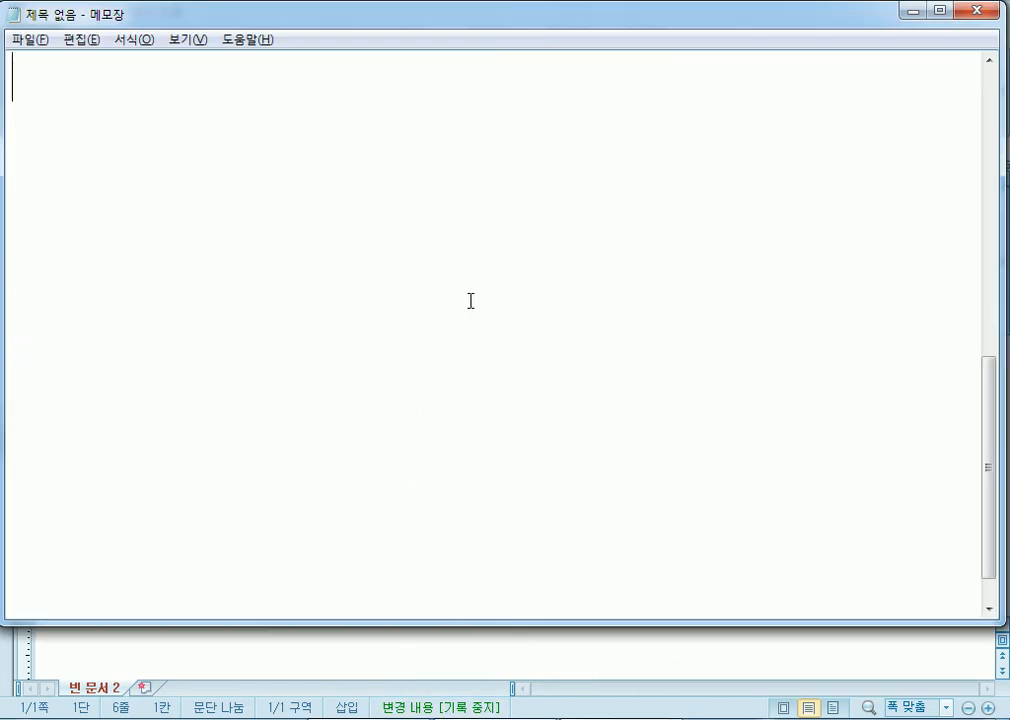
{"action": "key", "text": "Return"}
{"action": "type", "text": "다"}
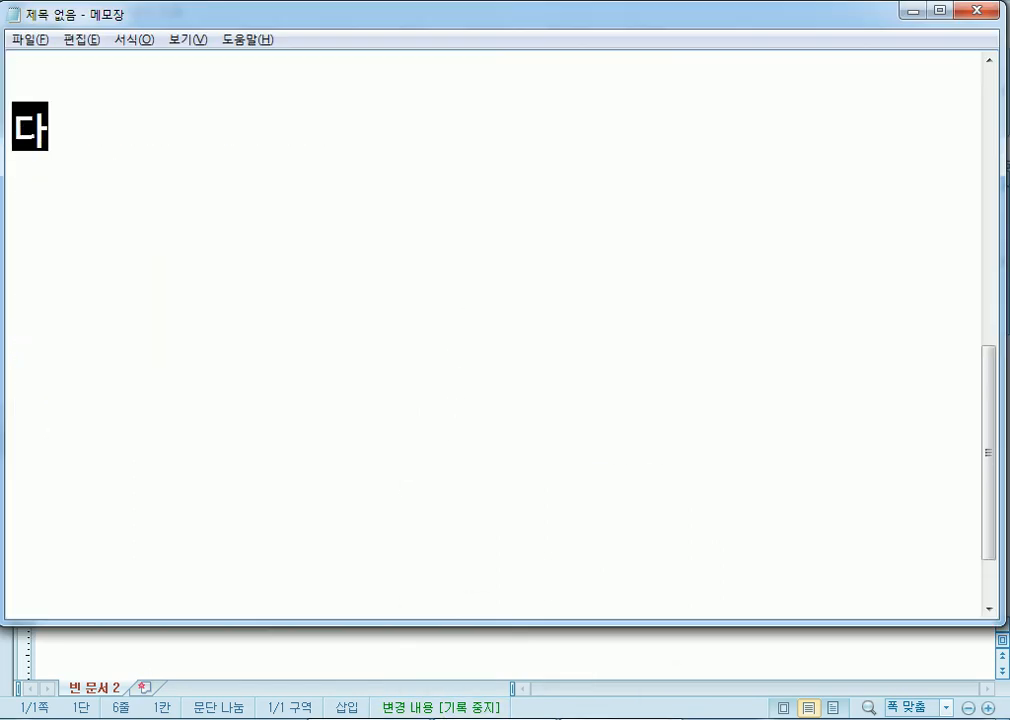
{"action": "type", "text": "ㄴ위 : "}
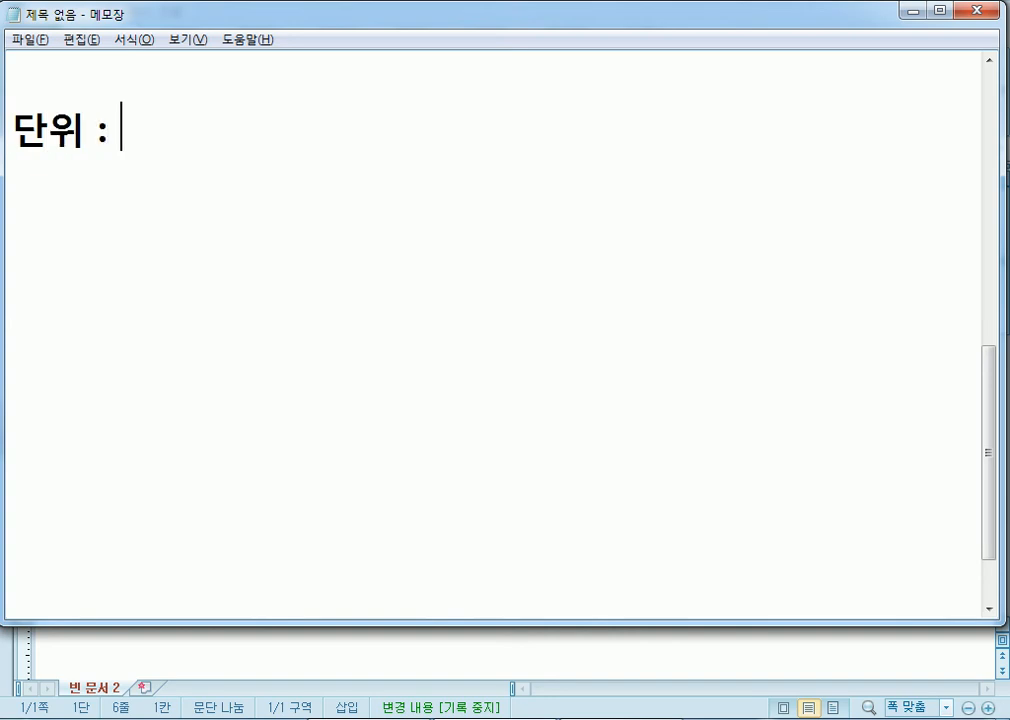
{"action": "type", "text": "Cm"}
{"action": "key", "text": "Return"}
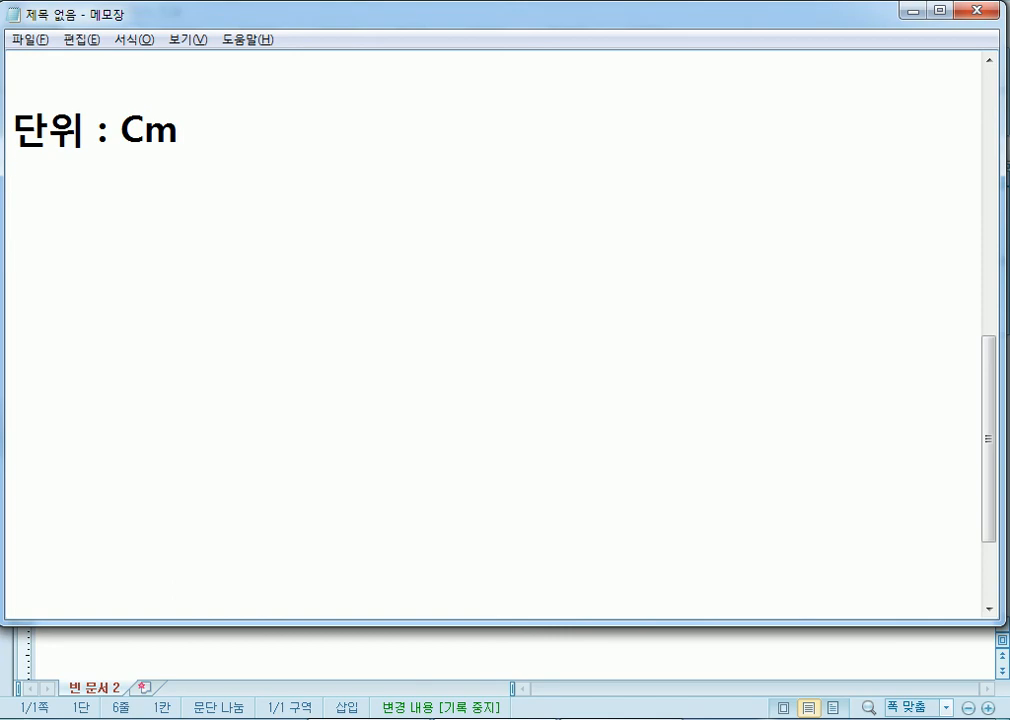
{"action": "type", "text": "다ㄴ위:c"}
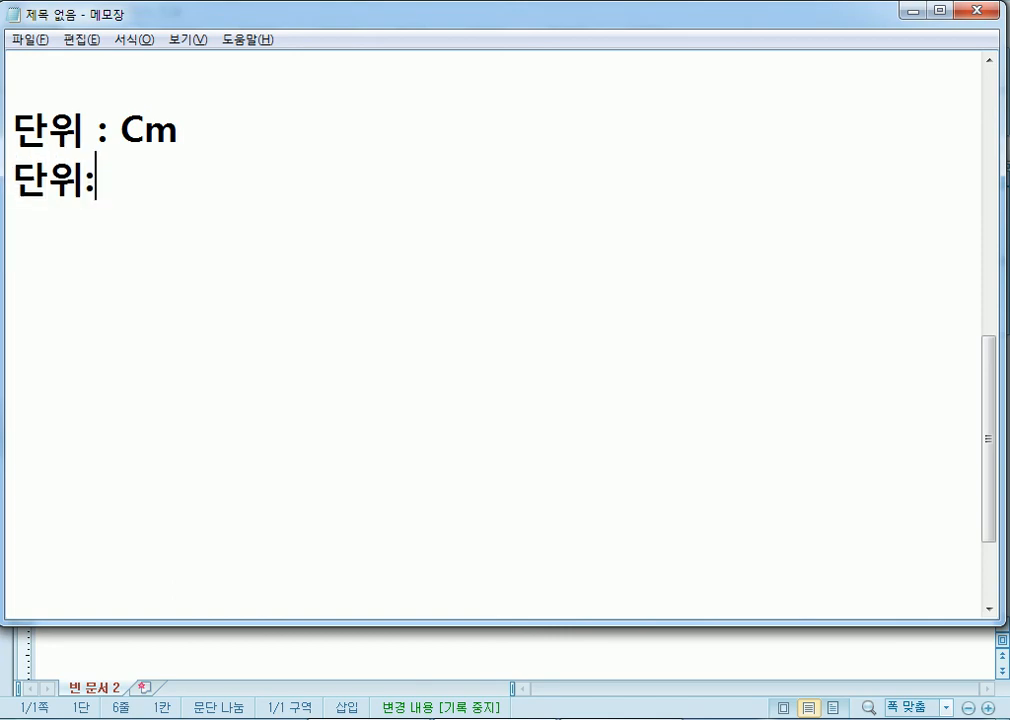
{"action": "key", "text": "BackSpace"}
{"action": "type", "text": "Cm"}
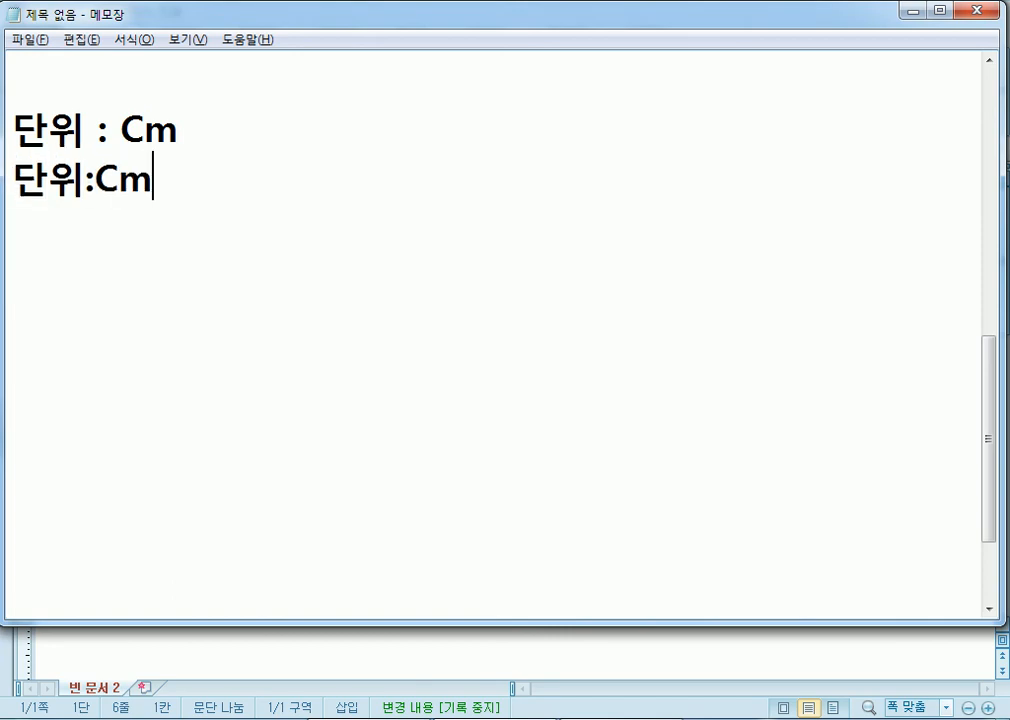
{"action": "type", "text": "(ㅌ"}
{"action": "key", "text": "BackSpace"}
{"action": "type", "text": "c"}
{"action": "key", "text": "BackSpace"}
{"action": "type", "text": "X)"}
{"action": "key", "text": "Up"}
{"action": "type", "text": "(O)"}
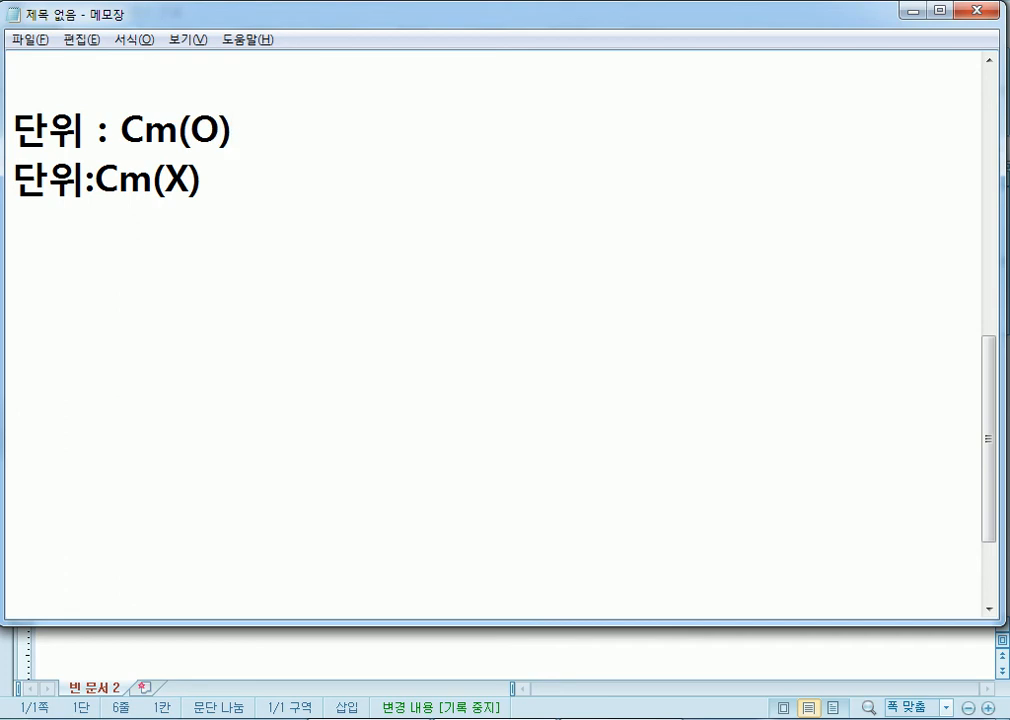
{"action": "key", "text": "Down"}
- After a blank line, type '14:30(O)' and '14 : 30(X)'
{"action": "key", "text": "Return"}
{"action": "key", "text": "Return"}
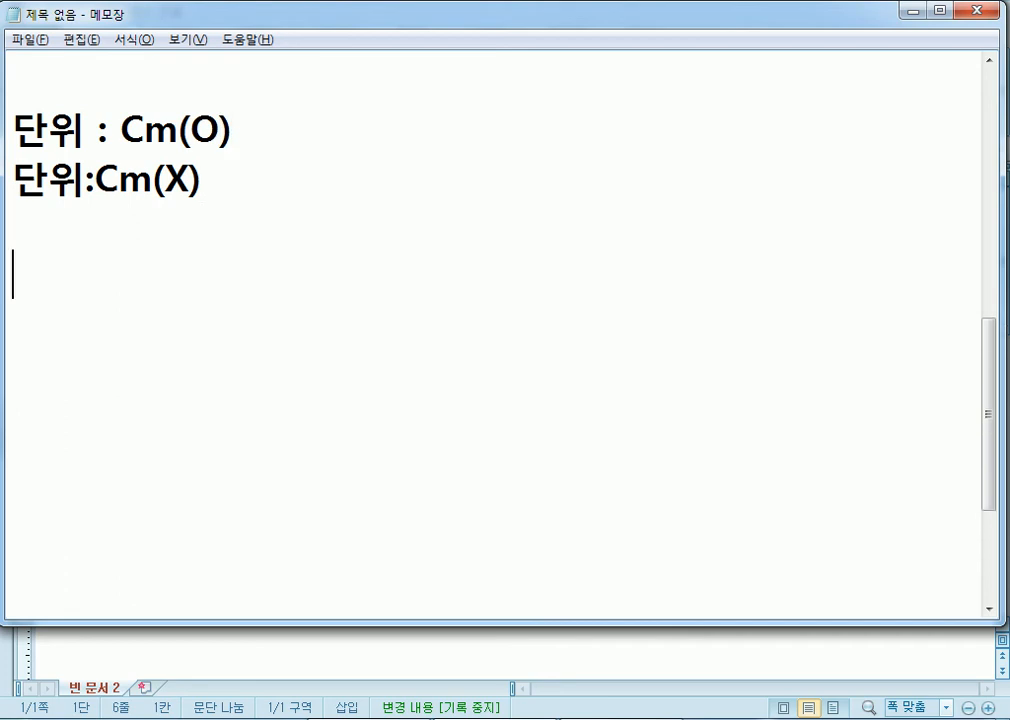
{"action": "type", "text": "14"}
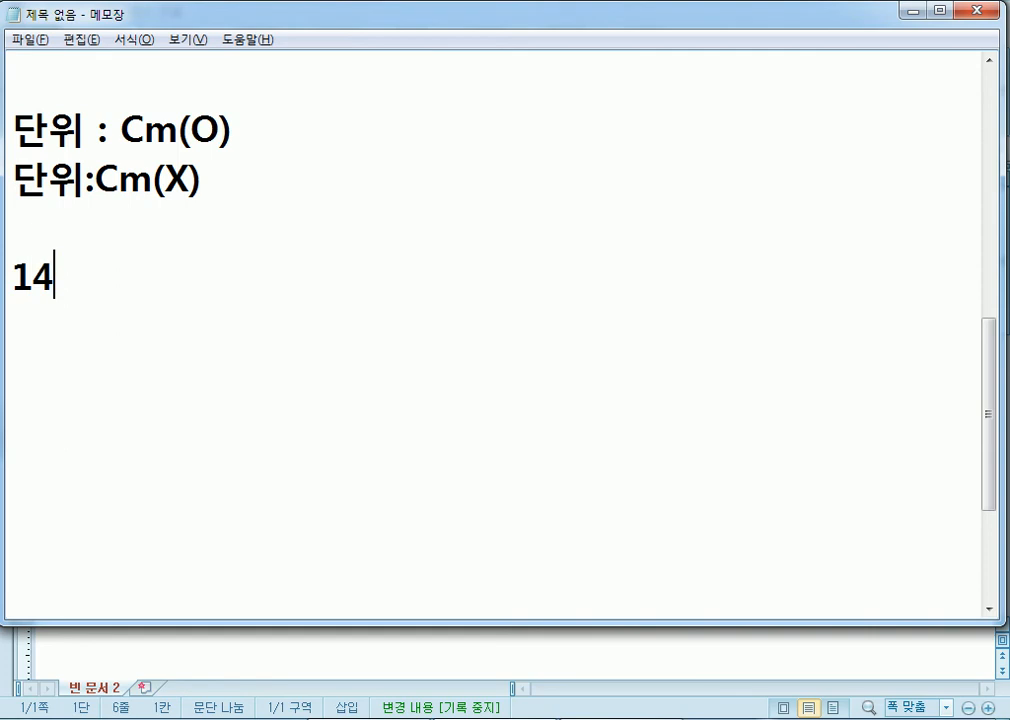
{"action": "type", "text": ":30("}
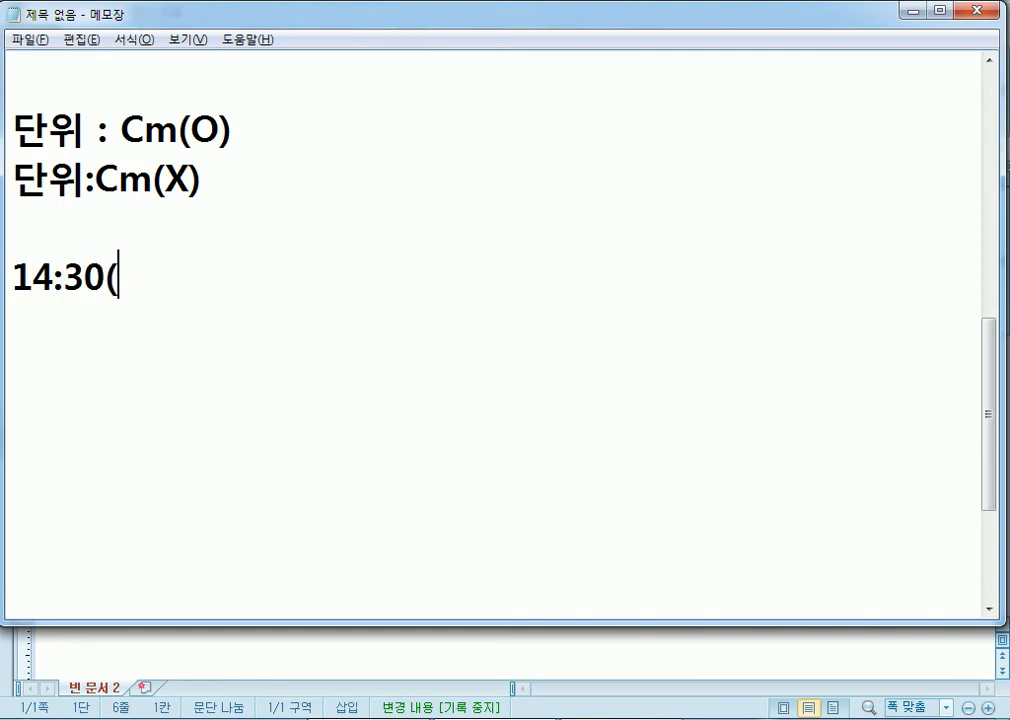
{"action": "type", "text": "O)"}
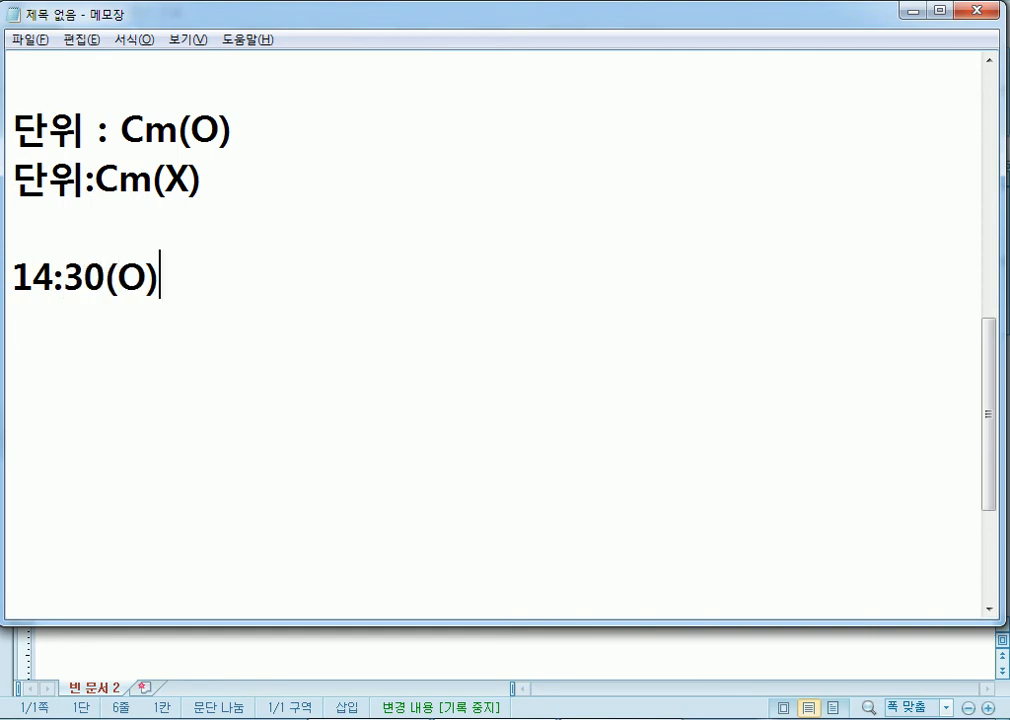
{"action": "key", "text": "Return"}
{"action": "type", "text": "14 : 309"}
{"action": "key", "text": "BackSpace"}
{"action": "type", "text": "(X)"}
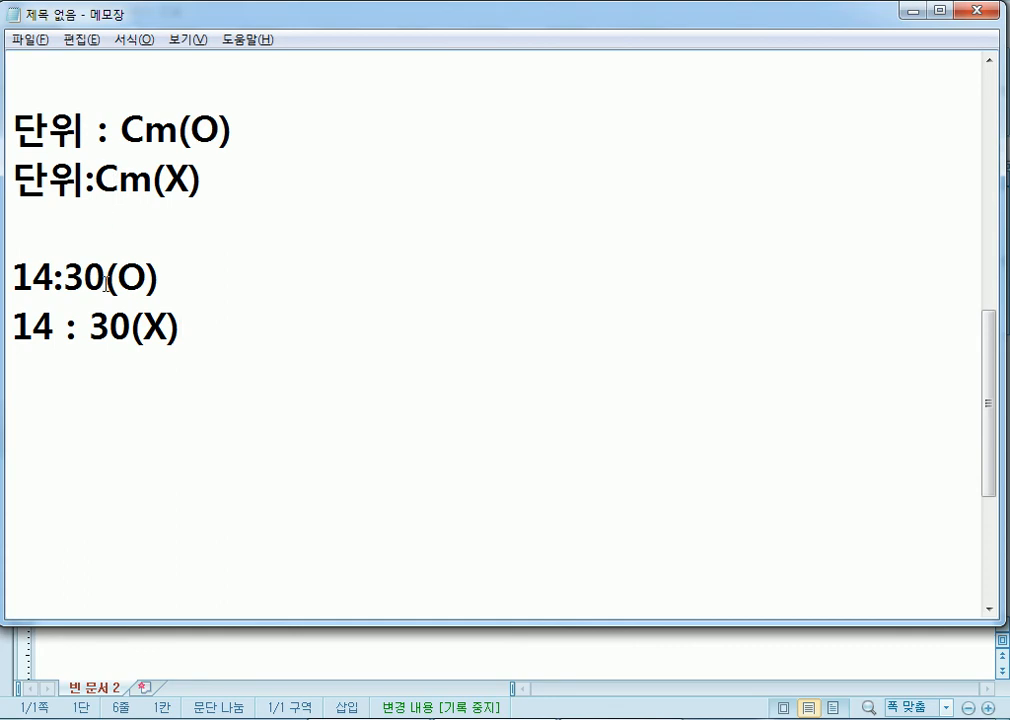
{"action": "left_click", "coordinate": [233, 415]}
- Clear all Notepad text and type '했습니다. 그리고 우리는 ...'
{"action": "key", "text": "ctrl+a"}
{"action": "key", "text": "Delete"}
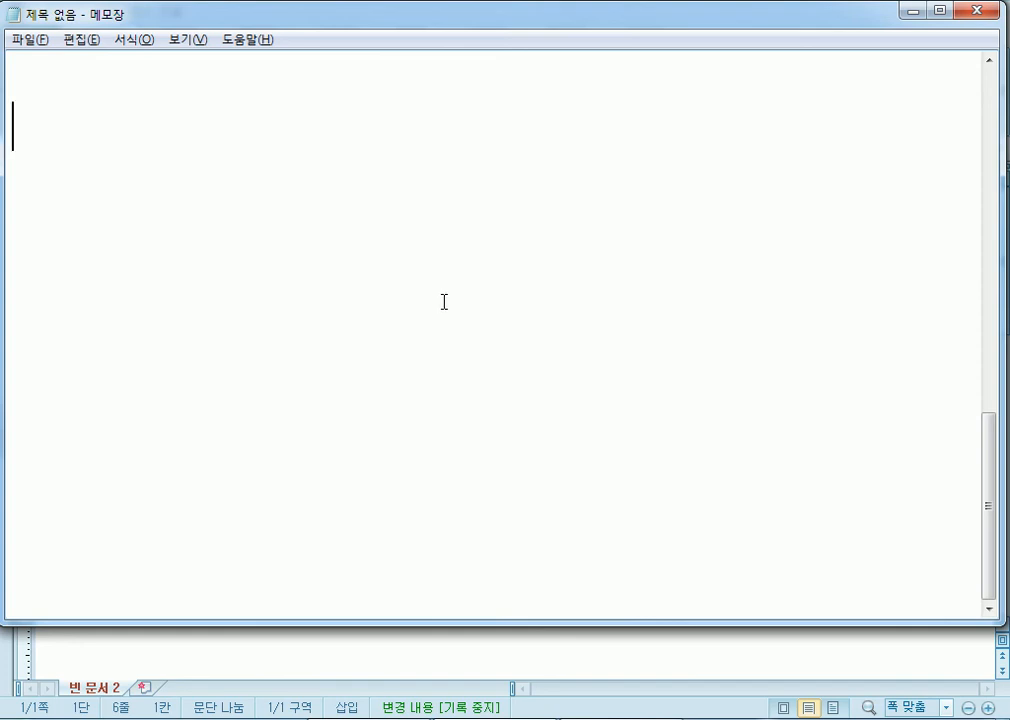
{"action": "type", "text": "go"}
{"action": "key", "text": "BackSpace"}
{"action": "key", "text": "BackSpace"}
{"action": "key", "text": "Hangul"}
{"action": "type", "text": "해했습니다. 그"}
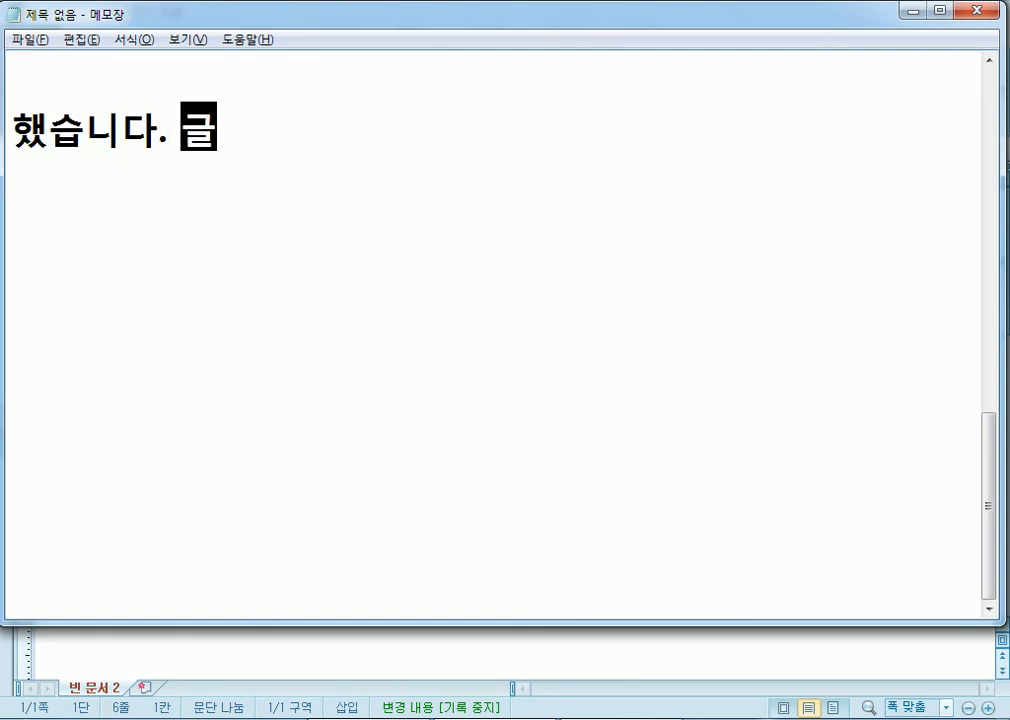
{"action": "type", "text": "리고 우리느ㄴㅡ"}
{"action": "key", "text": "BackSpace"}
{"action": "key", "text": "BackSpace"}
{"action": "key", "text": "BackSpace"}
{"action": "type", "text": "는 ..."}
- Highlight the space after 했습니다, then switch back to the Hangul document
{"action": "left_click", "coordinate": [159, 136]}
{"action": "left_click_drag", "start_coordinate": [159, 136], "coordinate": [196, 135]}
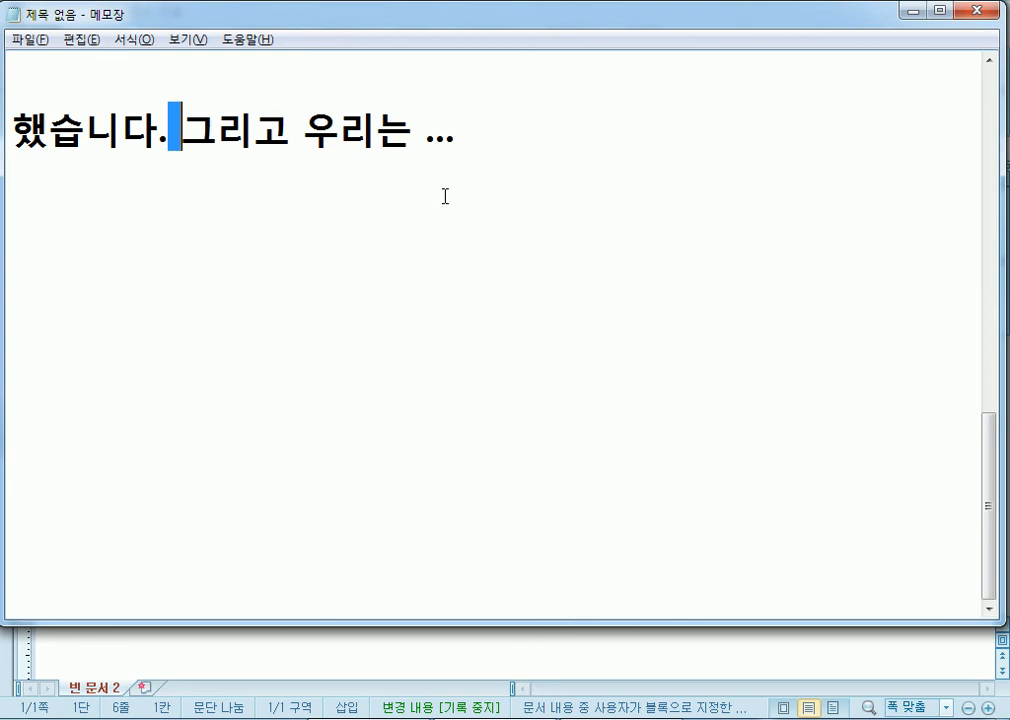
{"action": "left_click", "coordinate": [181, 185]}
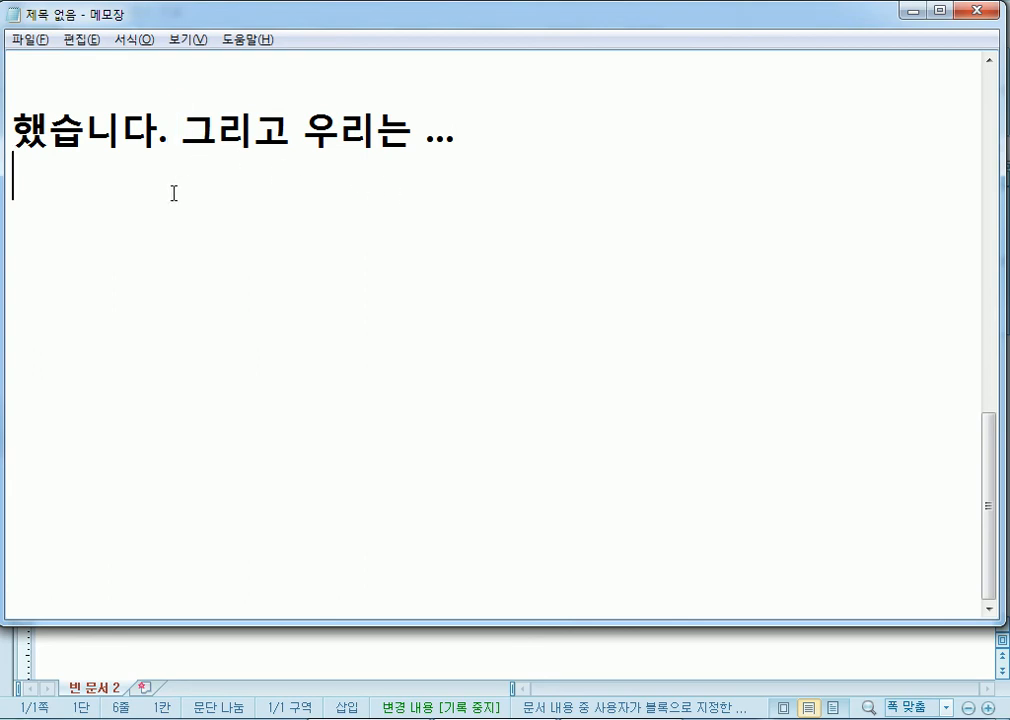
{"action": "key", "text": "alt+Tab"}
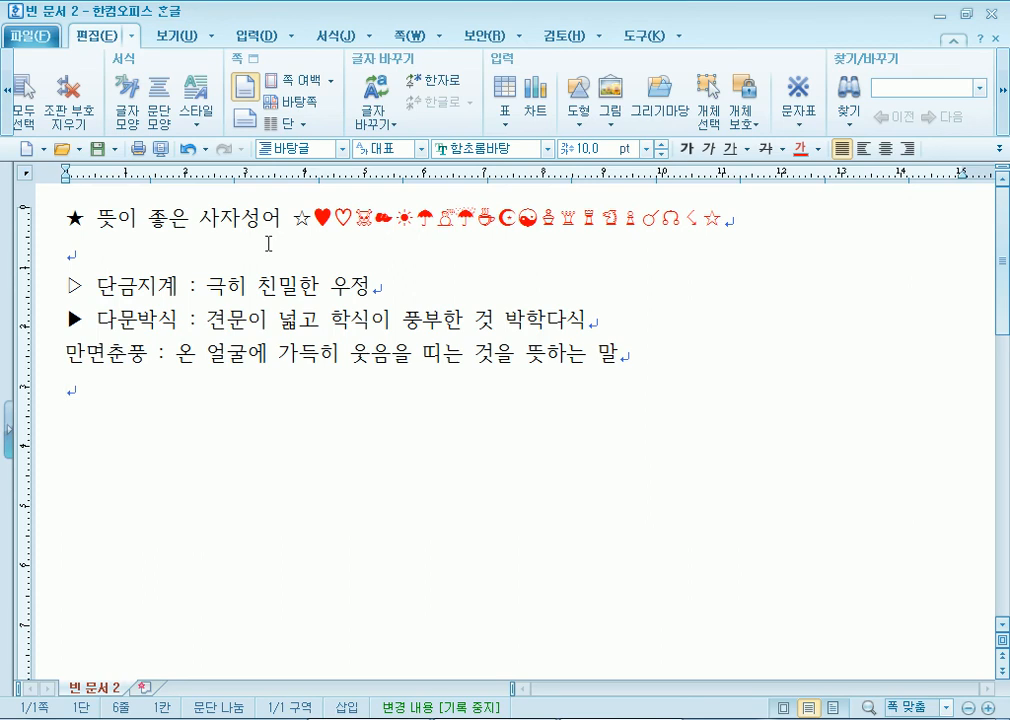
- Put the cursor at the end of the title line and select the ▷ bullet with its space
{"action": "left_click", "coordinate": [740, 214]}
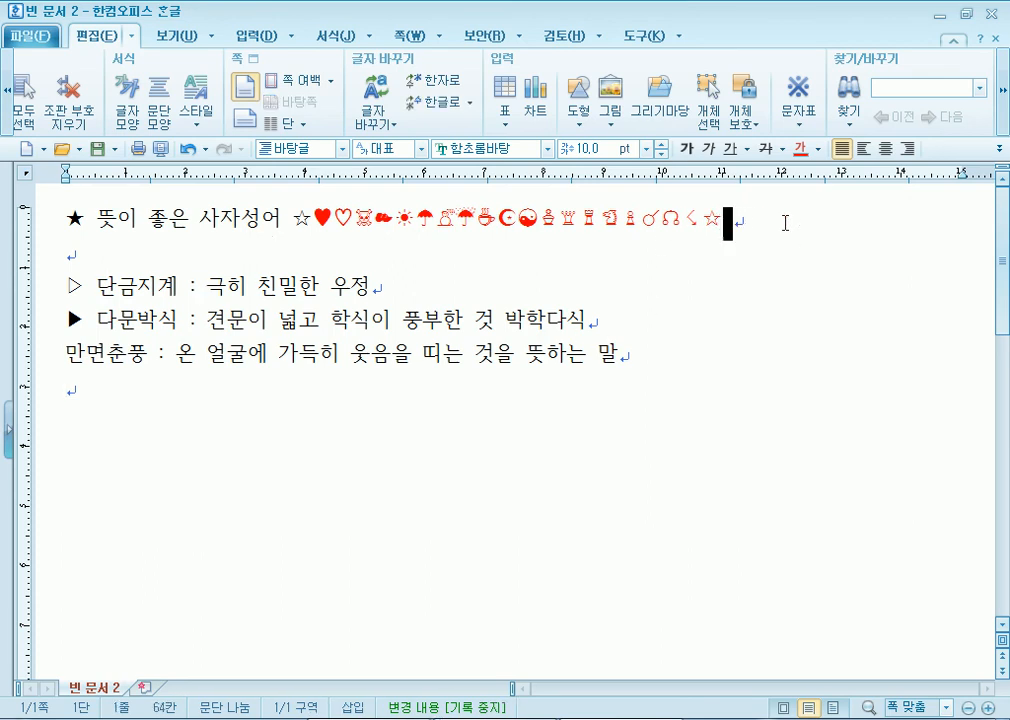
{"action": "key", "text": "Left"}
{"action": "key", "text": "Left"}
{"action": "key", "text": "Left"}
{"action": "key", "text": "Left"}
{"action": "key", "text": "Left"}
{"action": "key", "text": "Left"}
{"action": "key", "text": "Left"}
{"action": "key", "text": "Left"}
{"action": "key", "text": "Left"}
{"action": "key", "text": "Left"}
{"action": "key", "text": "Left"}
{"action": "key", "text": "Left"}
{"action": "key", "text": "Left"}
{"action": "key", "text": "Left"}
{"action": "key", "text": "Left"}
{"action": "key", "text": "Left"}
{"action": "key", "text": "Left"}
{"action": "key", "text": "Left"}
{"action": "key", "text": "Left"}
{"action": "key", "text": "Left"}
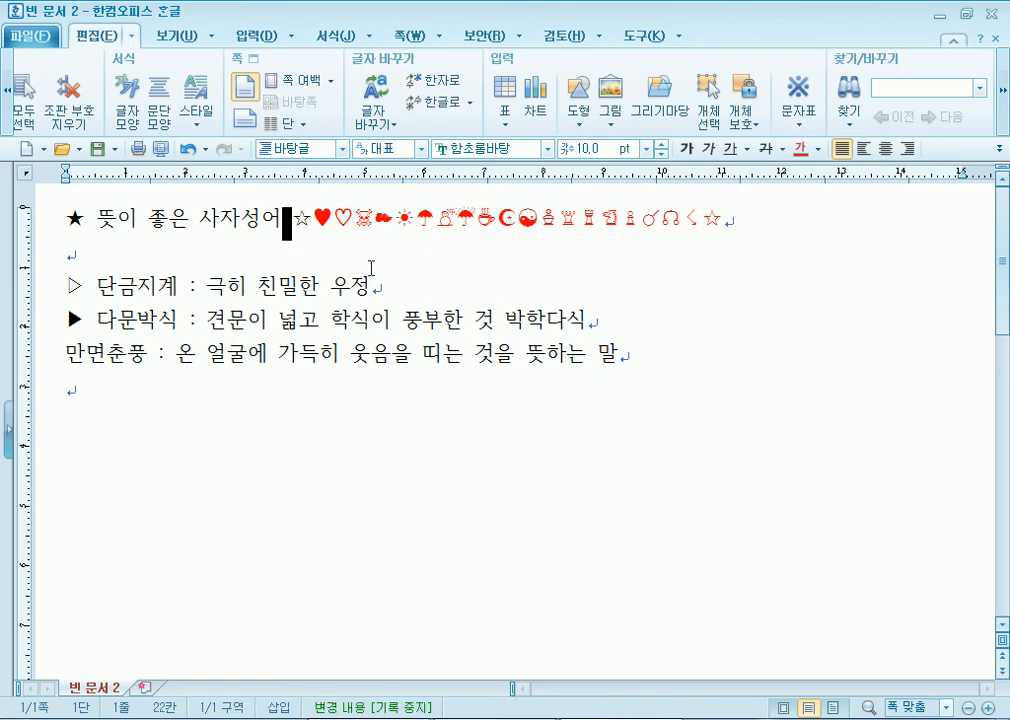
{"action": "left_click", "coordinate": [758, 218]}
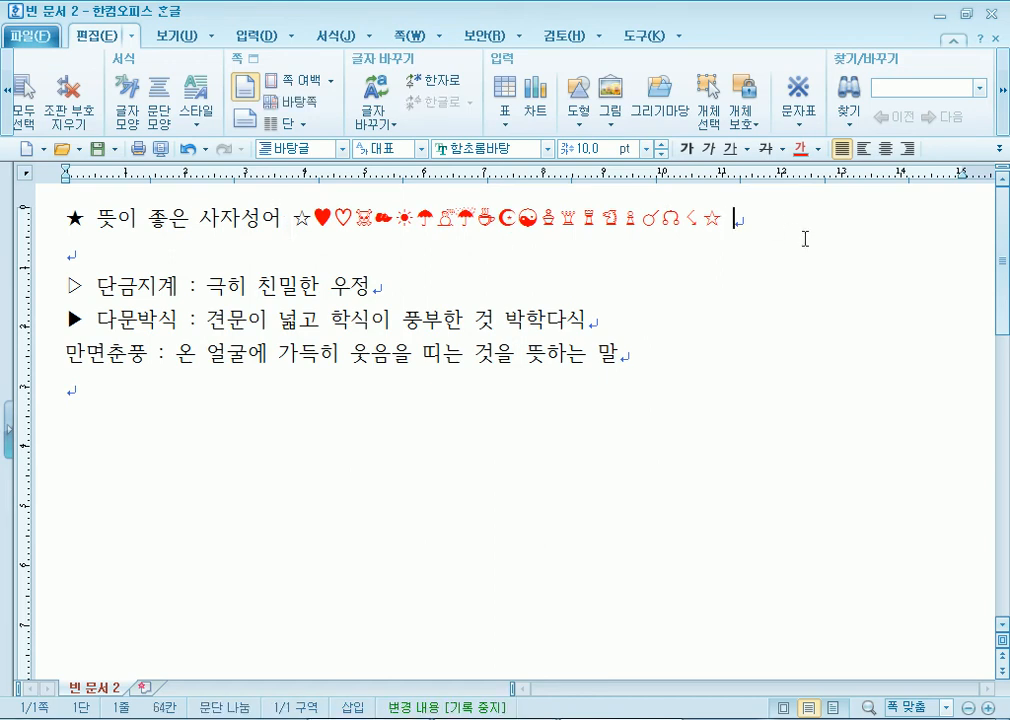
{"action": "mouse_move", "coordinate": [95, 287]}
{"action": "left_mouse_down"}
{"action": "mouse_move", "coordinate": [46, 287]}
{"action": "mouse_move", "coordinate": [101, 290]}
{"action": "left_mouse_up"}
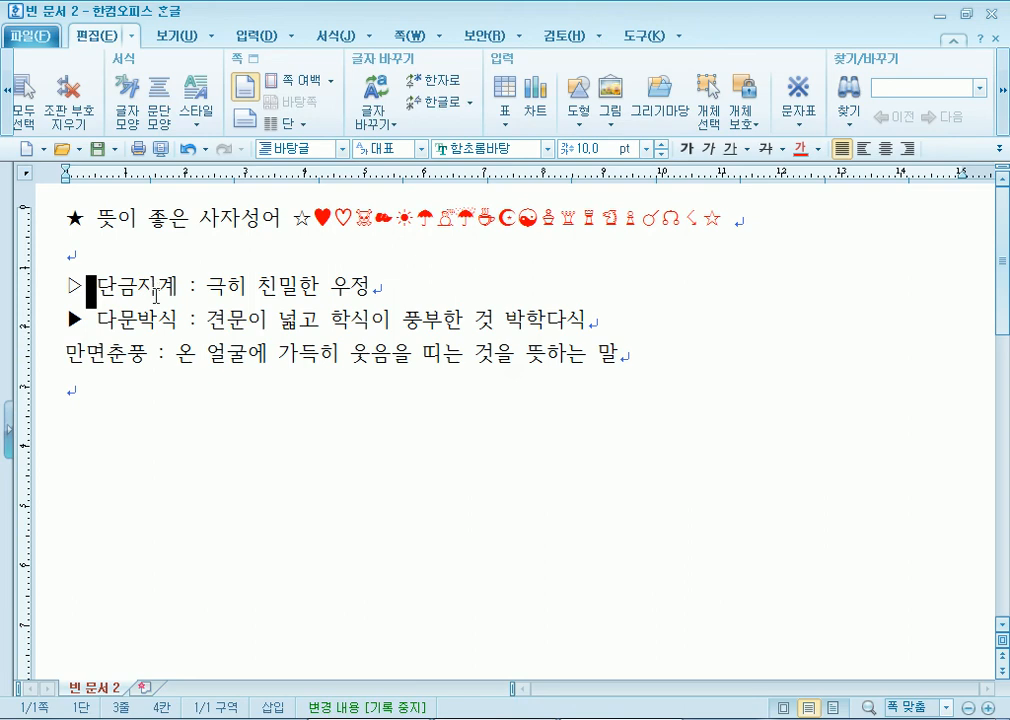
{"action": "left_click", "coordinate": [167, 397]}
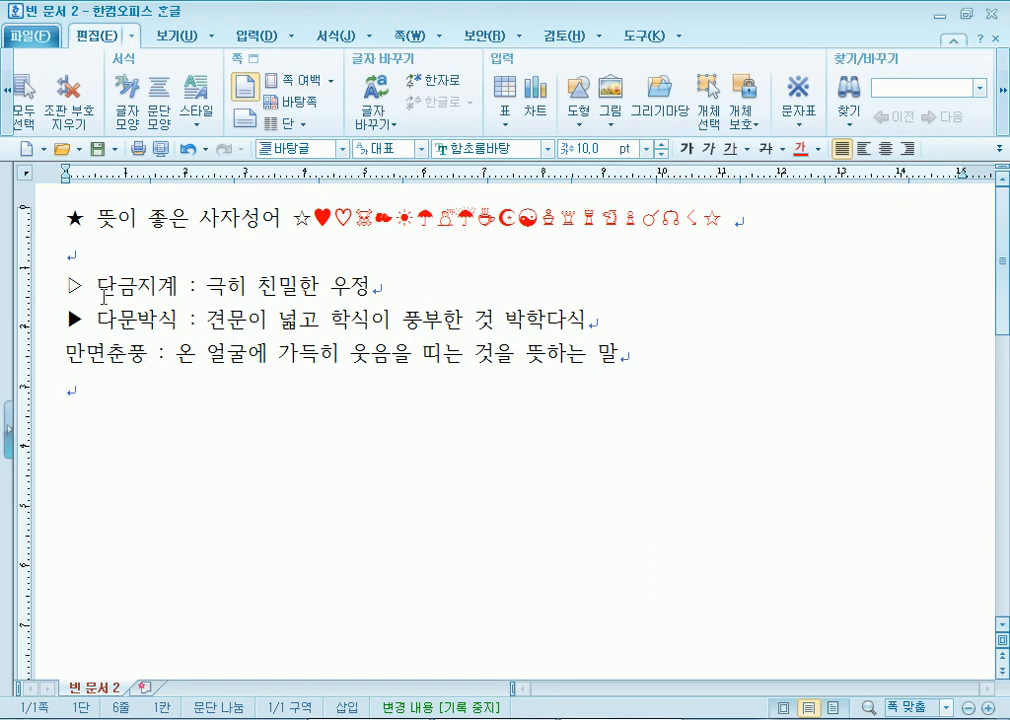
- Select 단금지계 and 다문박식 in turn, then look up Hanja for 단금지계 with F9
{"action": "left_click_drag", "start_coordinate": [97, 292], "coordinate": [174, 292]}
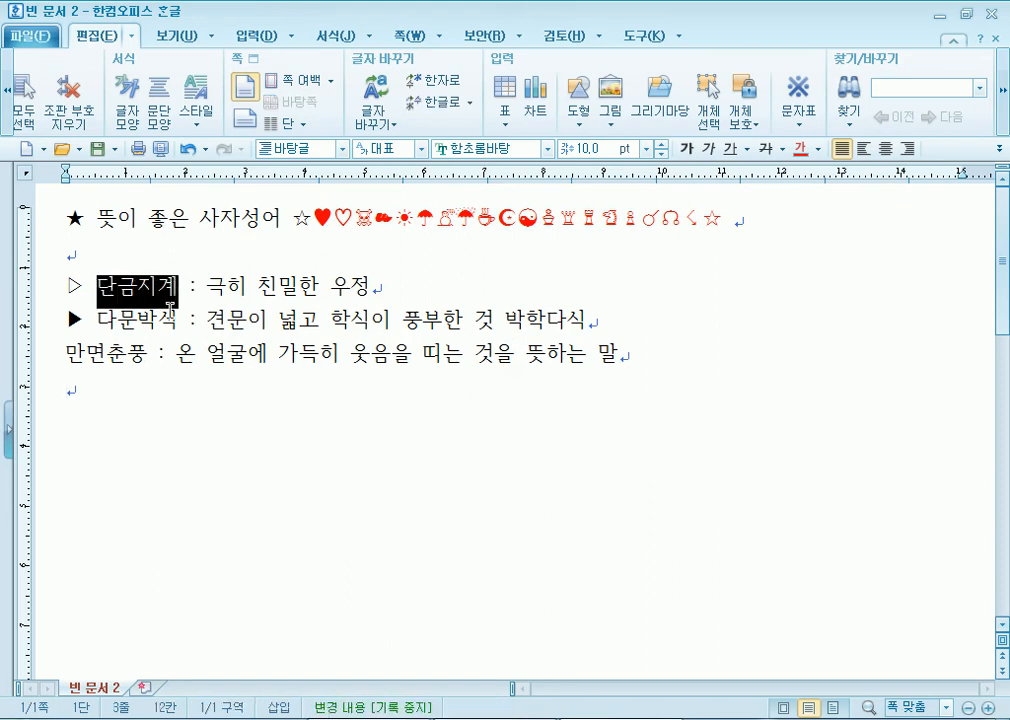
{"action": "key", "text": "Escape"}
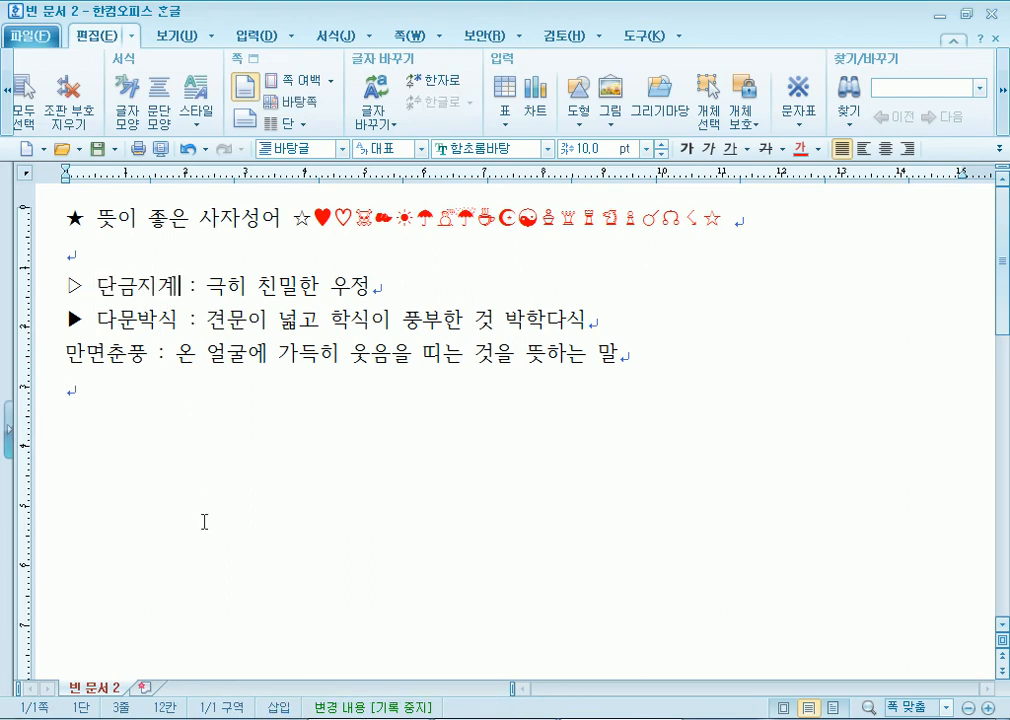
{"action": "left_click_drag", "start_coordinate": [97, 320], "coordinate": [179, 320]}
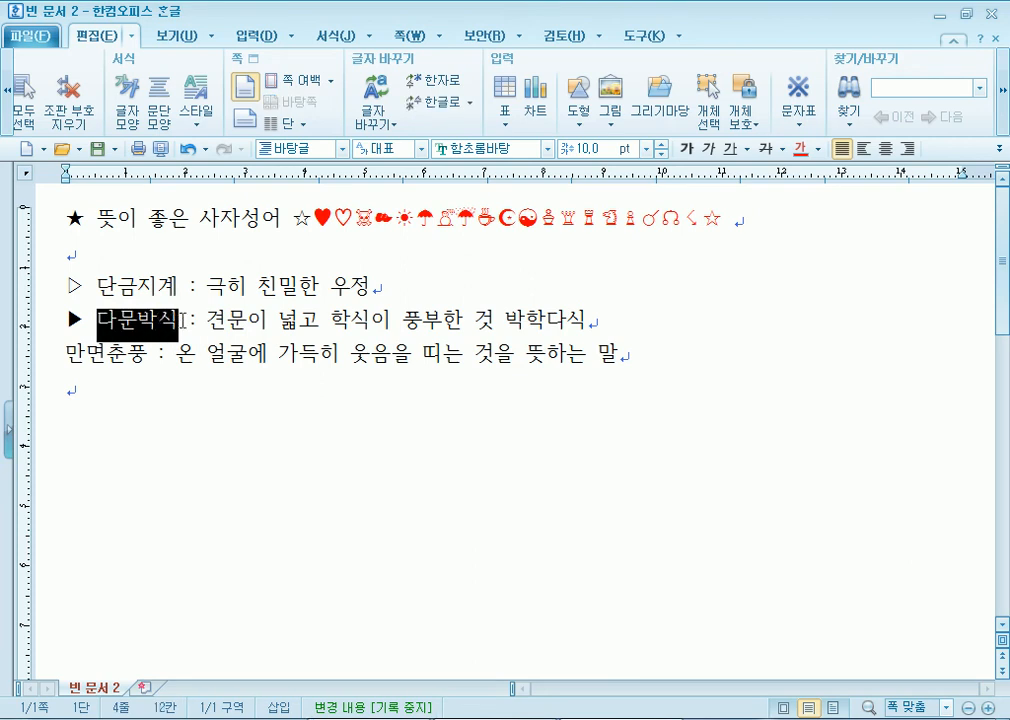
{"action": "key", "text": "Escape"}
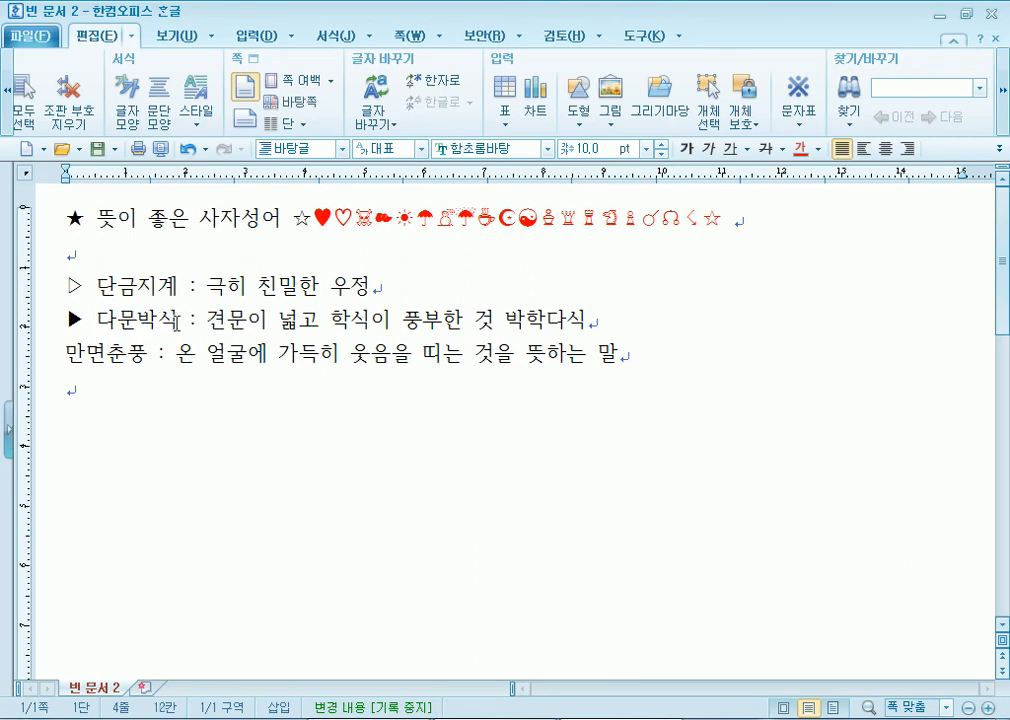
{"action": "left_click_drag", "start_coordinate": [98, 287], "coordinate": [160, 286]}
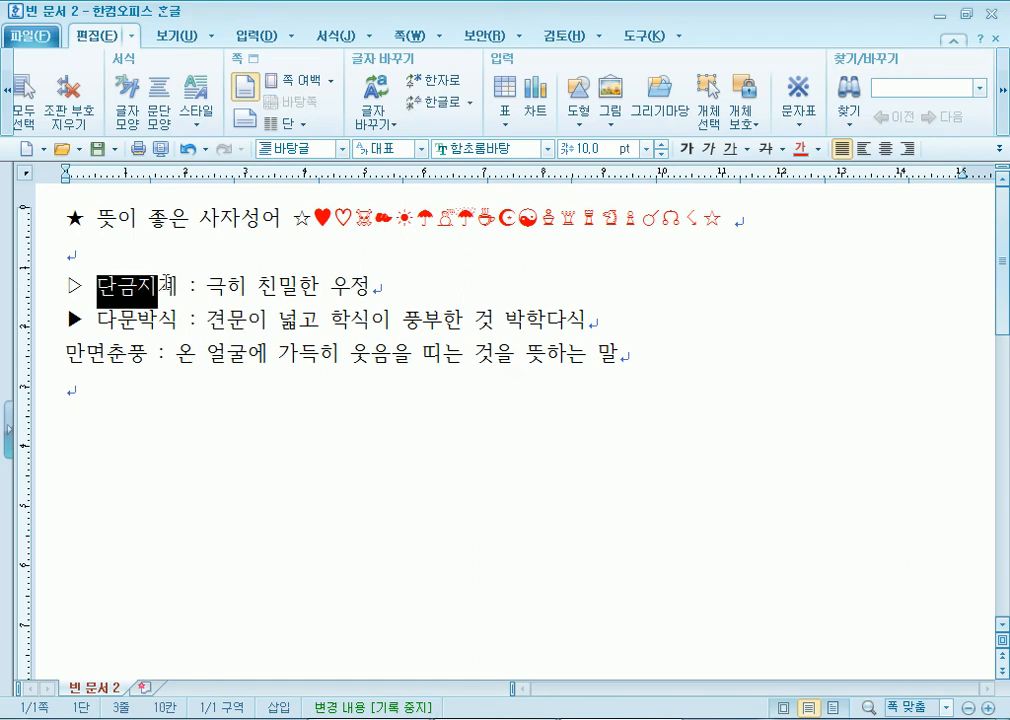
{"action": "key", "text": "Right"}
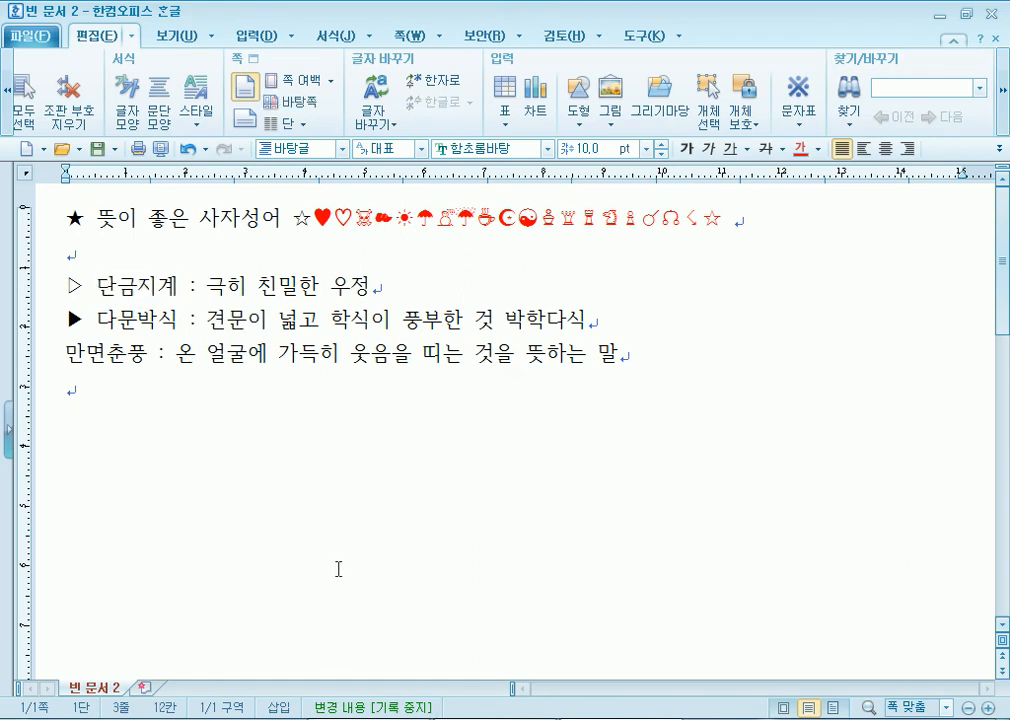
{"action": "key", "text": "F9"}
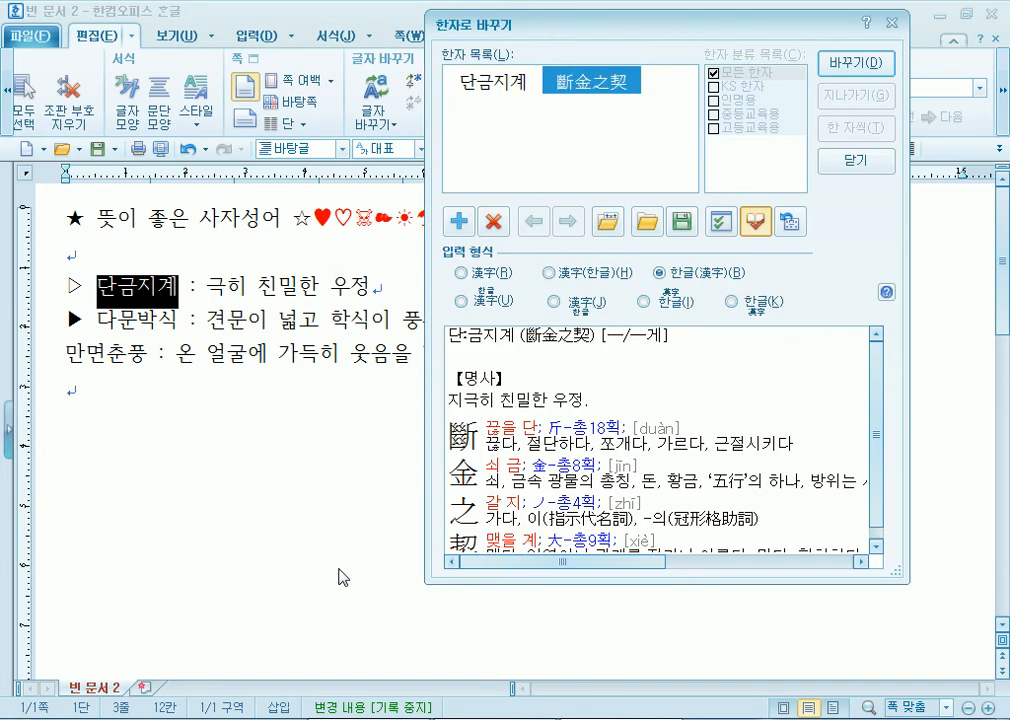
- Reopen Hanja conversion for 단금지계, hide the dictionary pane and pick 斷金之契
{"action": "key", "text": "Escape"}
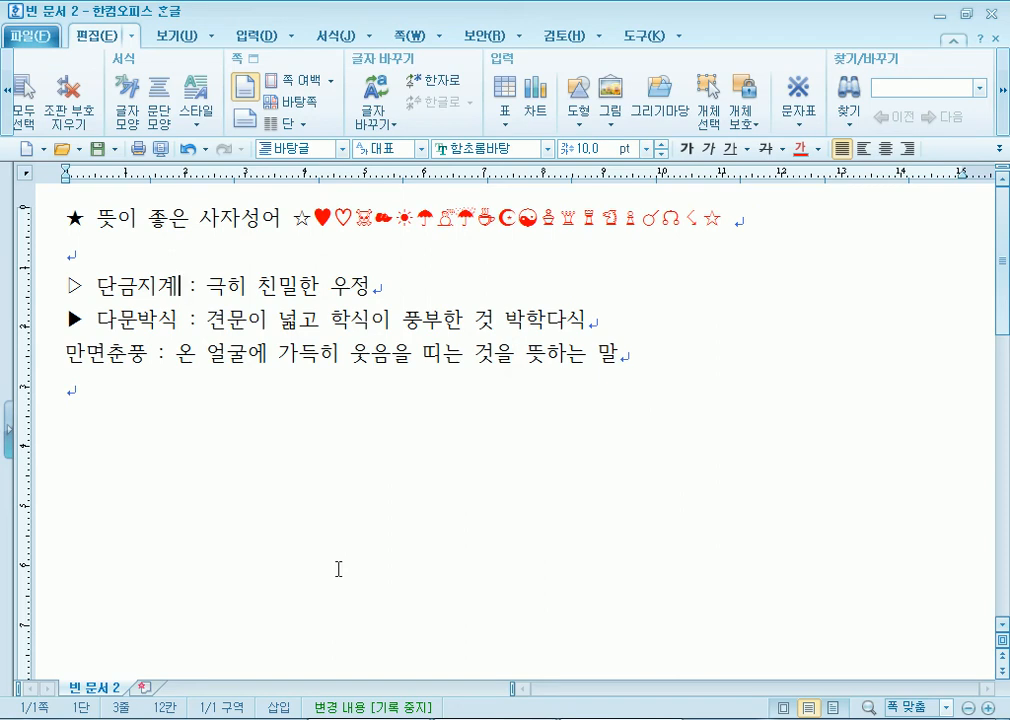
{"action": "key", "text": "F9"}
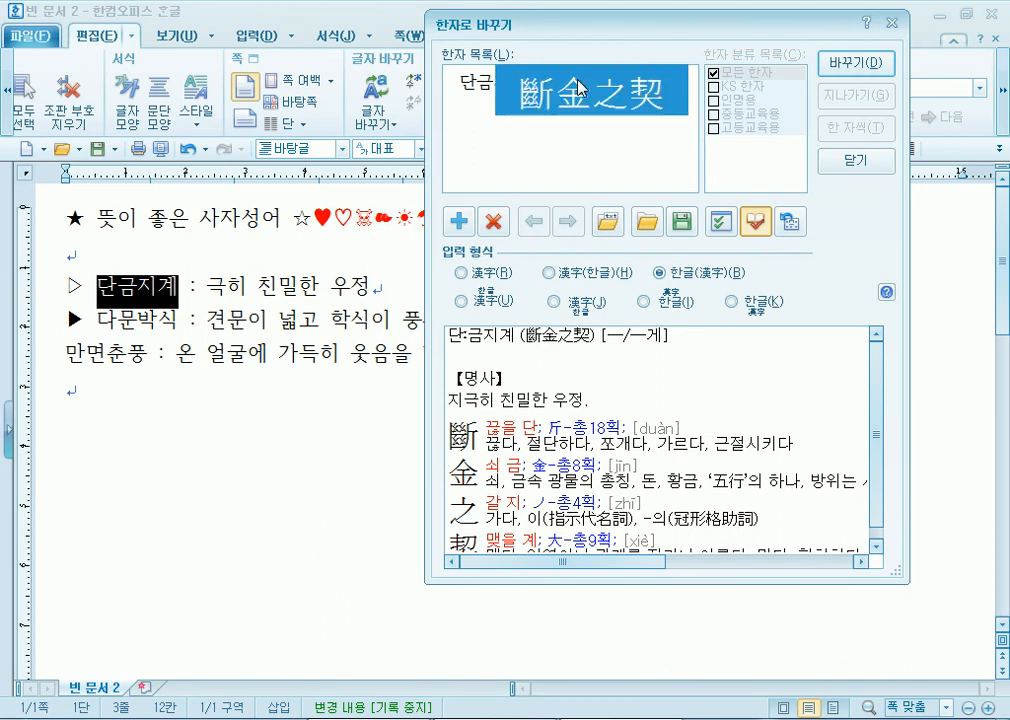
{"action": "left_click_drag", "start_coordinate": [560, 25], "coordinate": [475, 25]}
{"action": "left_click", "coordinate": [671, 212]}
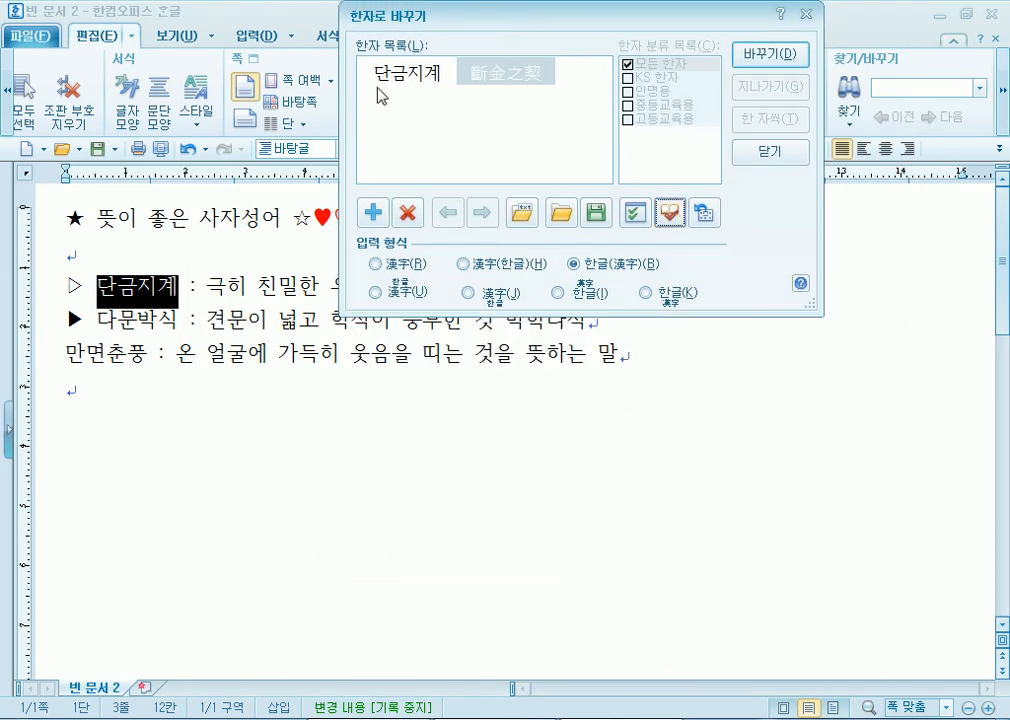
{"action": "left_click", "coordinate": [514, 78]}
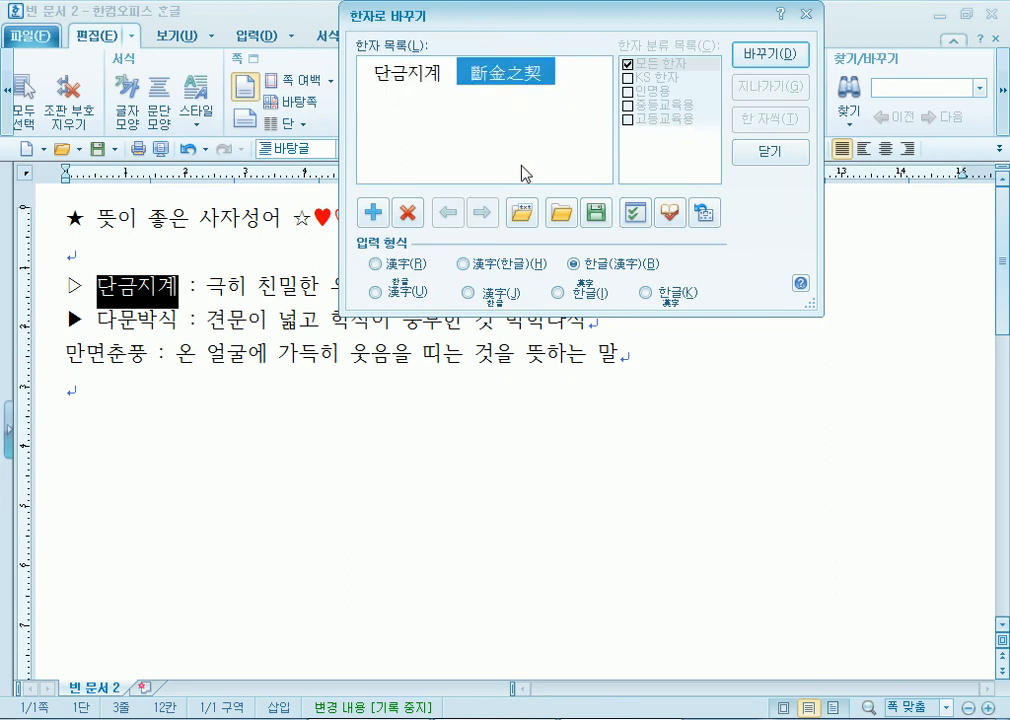
- Turn on 선택 문자 확대 in the conversion options and select 斷金之契 to see it enlarged
{"action": "left_click", "coordinate": [634, 214]}
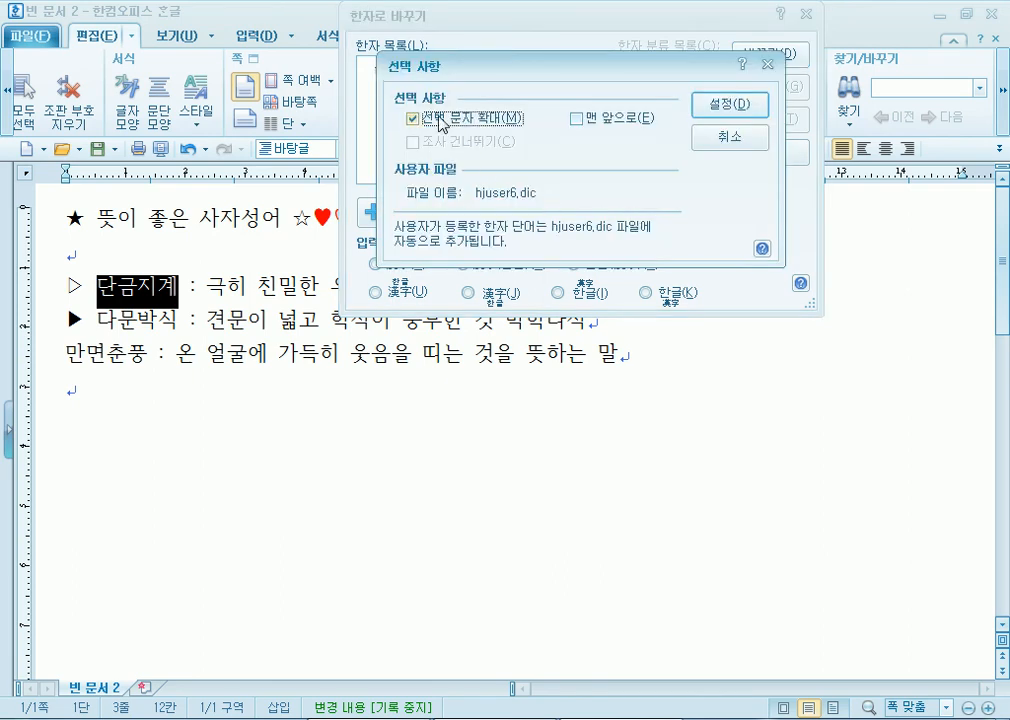
{"action": "left_click", "coordinate": [733, 137]}
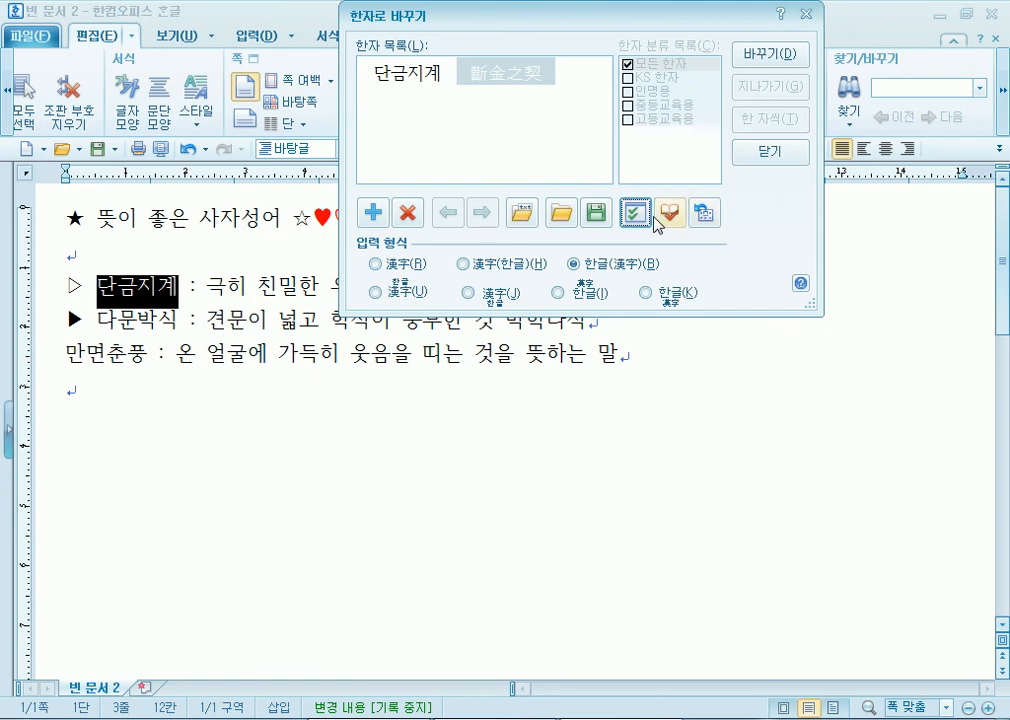
{"action": "left_click", "coordinate": [639, 216]}
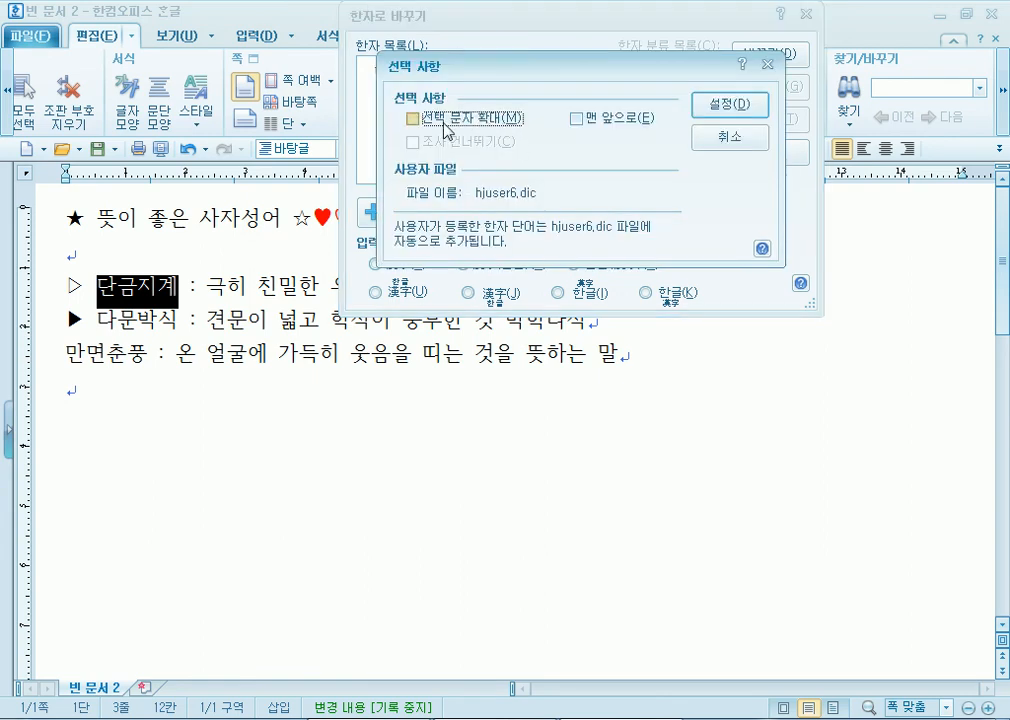
{"action": "left_click", "coordinate": [417, 119]}
{"action": "left_click", "coordinate": [419, 122]}
{"action": "left_click", "coordinate": [730, 104]}
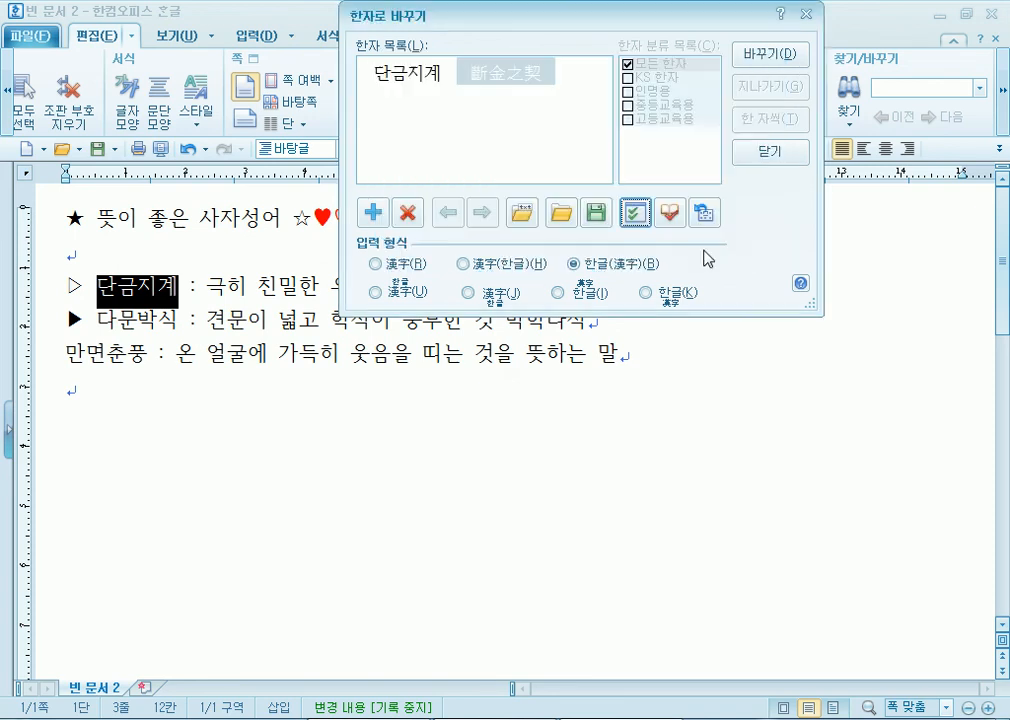
{"action": "left_click", "coordinate": [503, 80]}
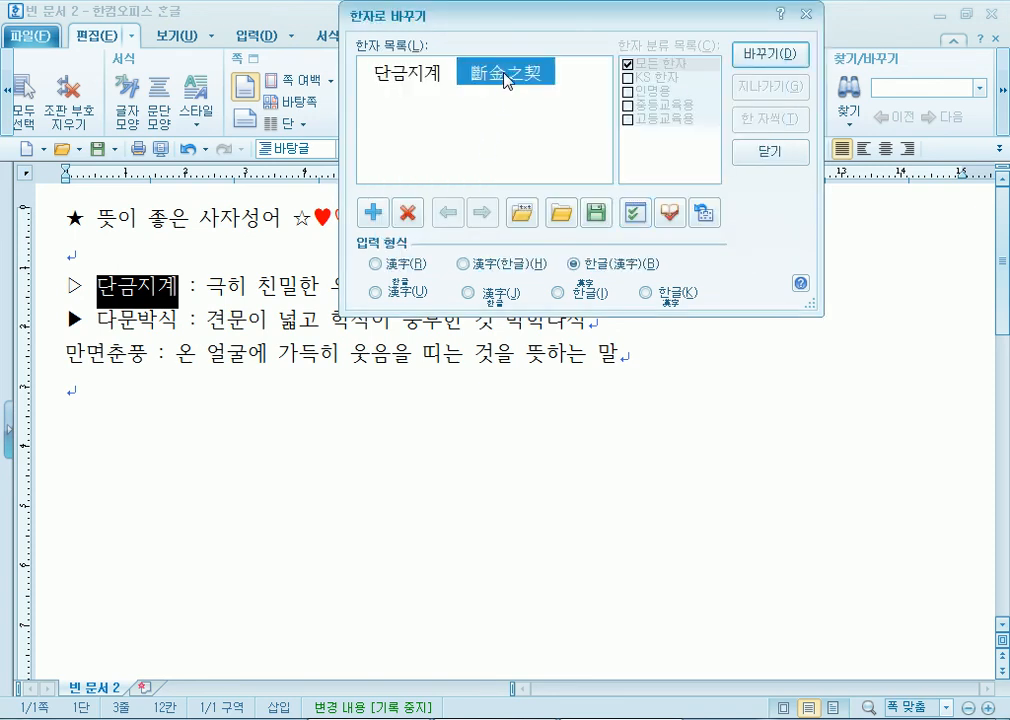
{"action": "left_click", "coordinate": [636, 213]}
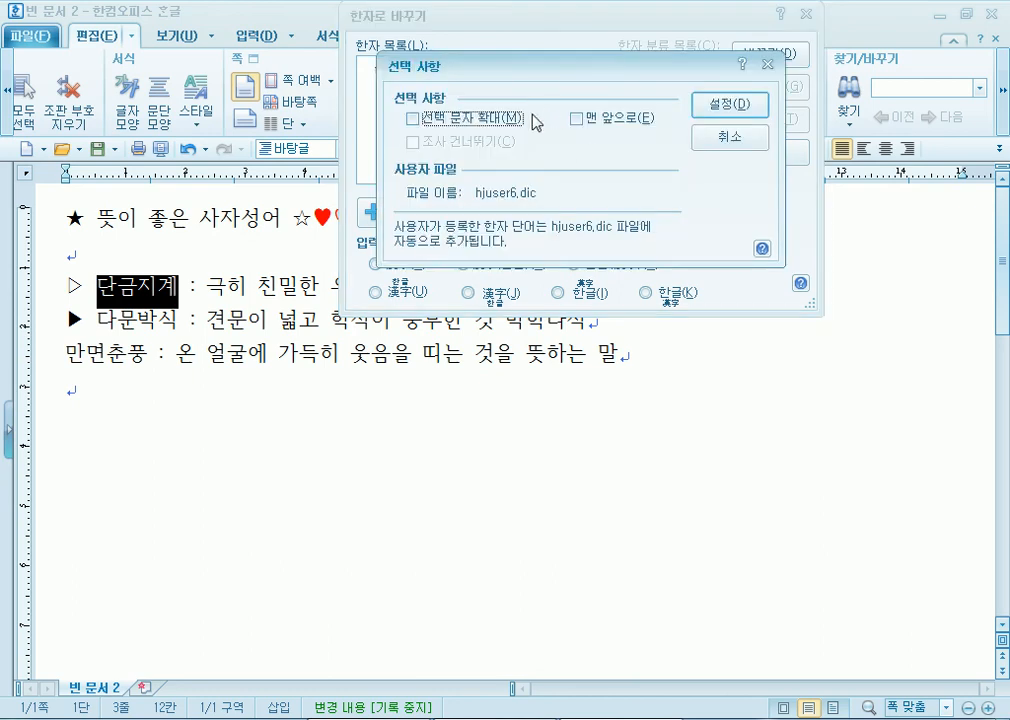
{"action": "left_click", "coordinate": [504, 119]}
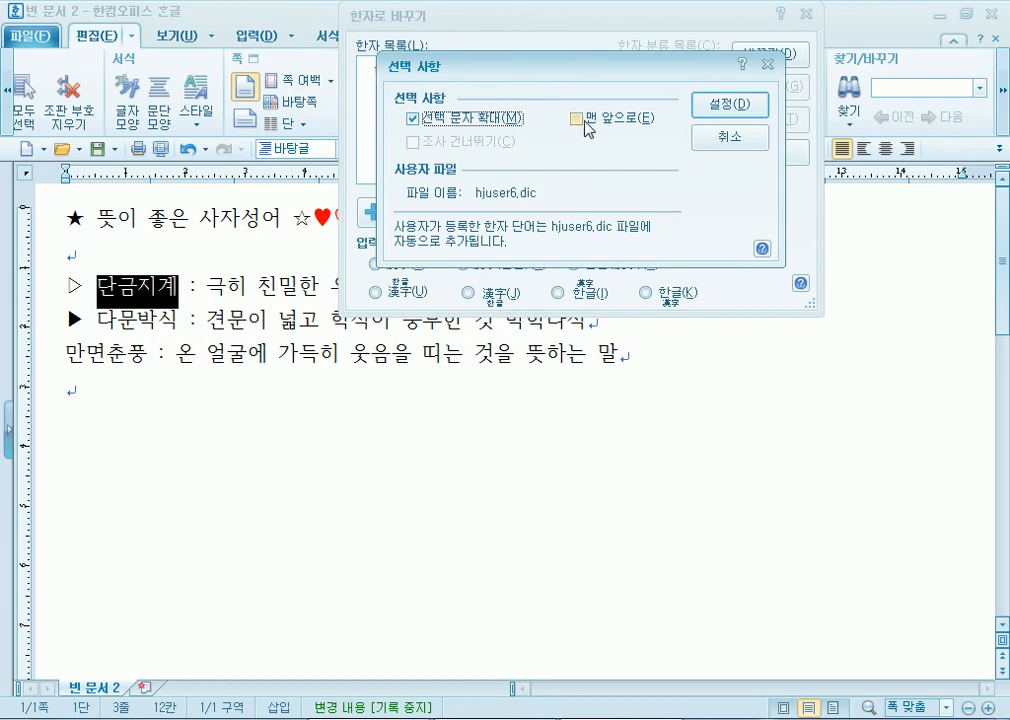
{"action": "left_click", "coordinate": [710, 116]}
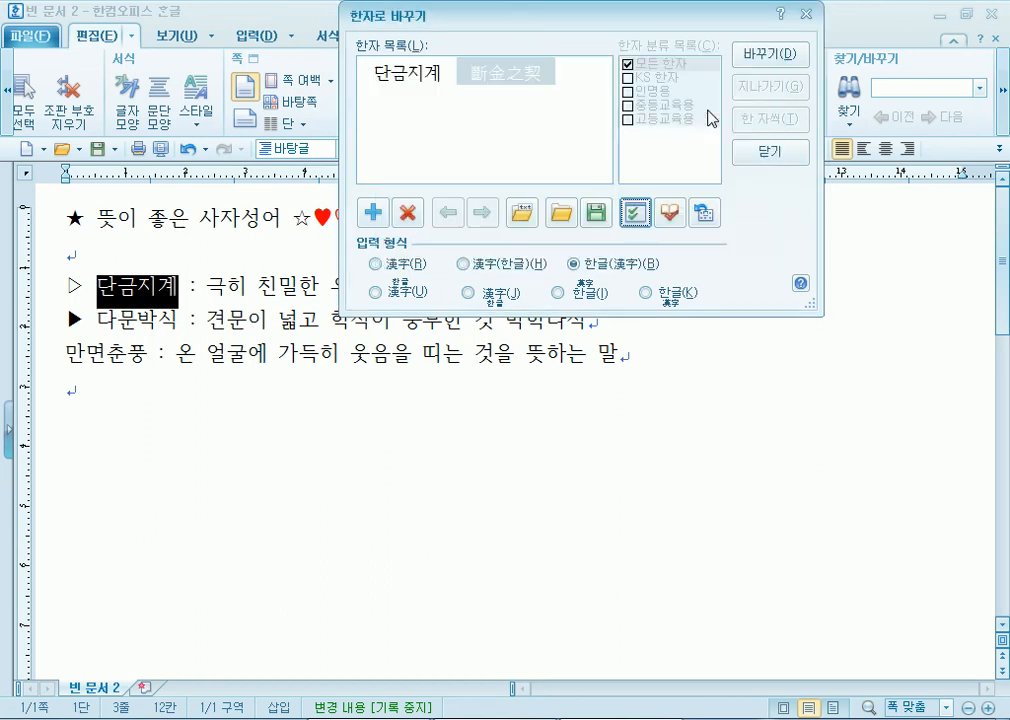
{"action": "left_click", "coordinate": [490, 77]}
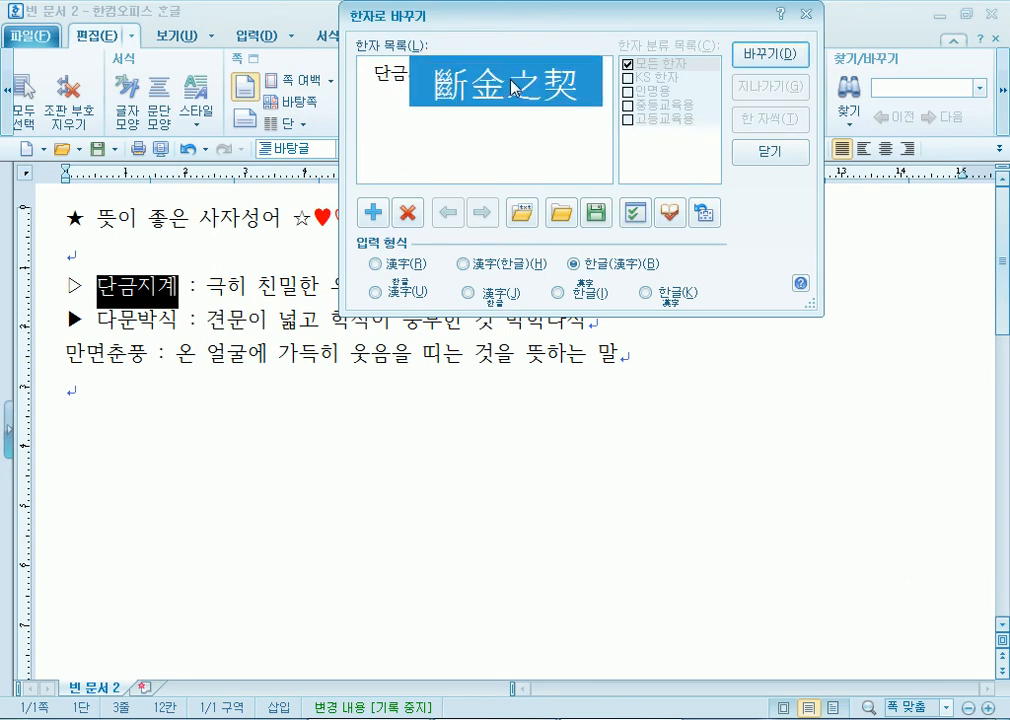
- Review the 斷金之契 dictionary entry, then convert 단금지계 using the 한글(漢字) format
{"action": "left_click", "coordinate": [672, 216]}
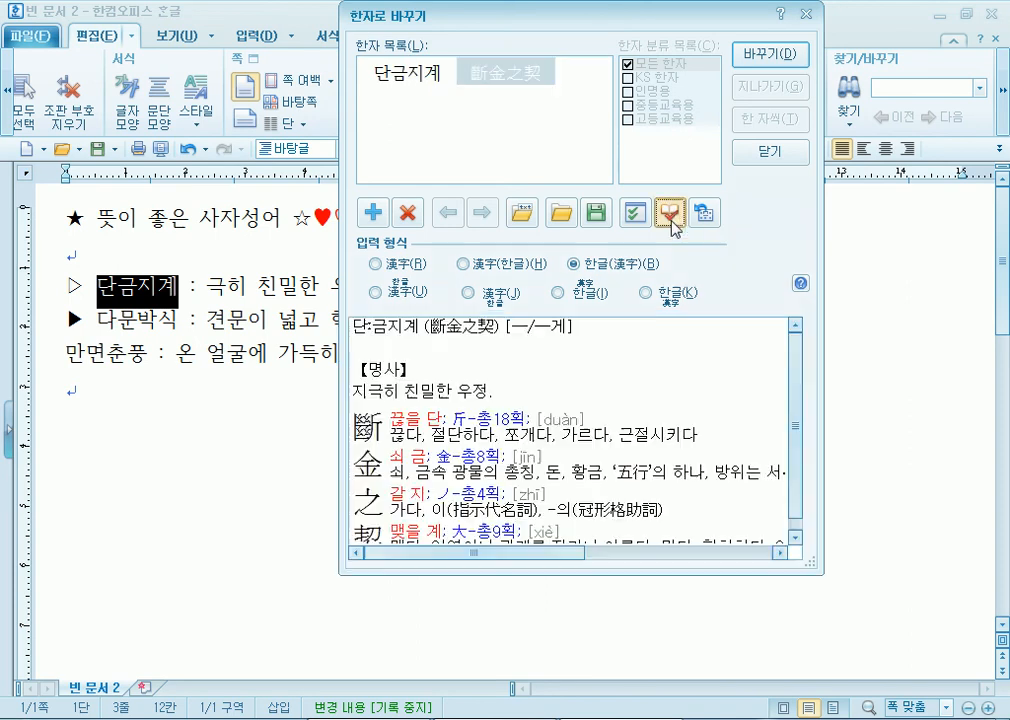
{"action": "left_click", "coordinate": [402, 74]}
{"action": "left_click", "coordinate": [516, 78]}
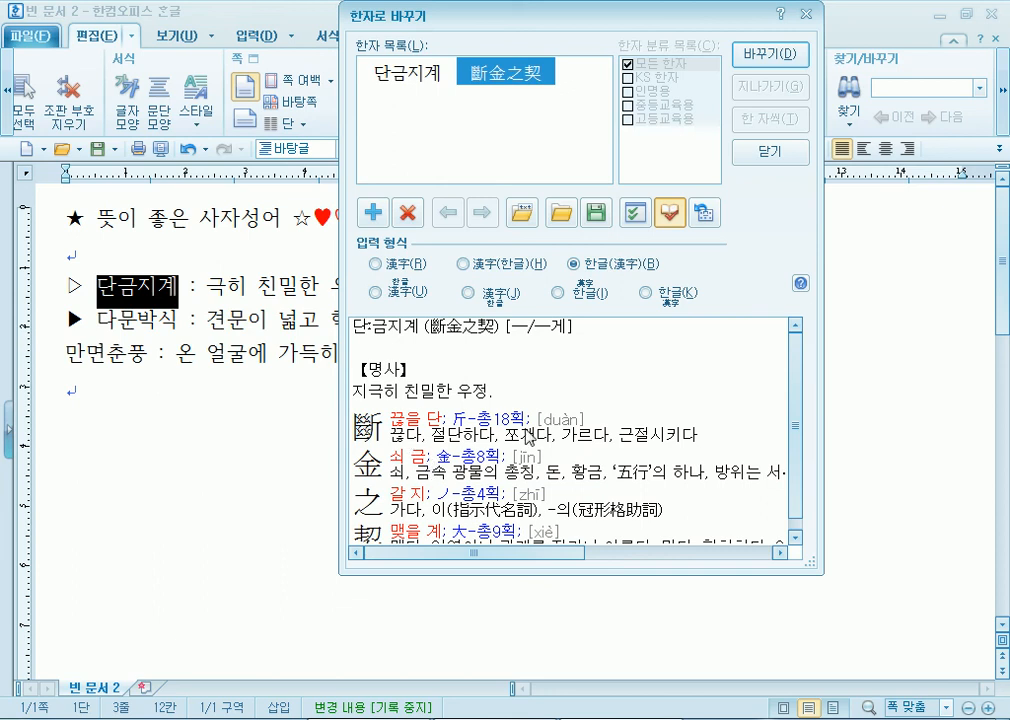
{"action": "left_click", "coordinate": [431, 421]}
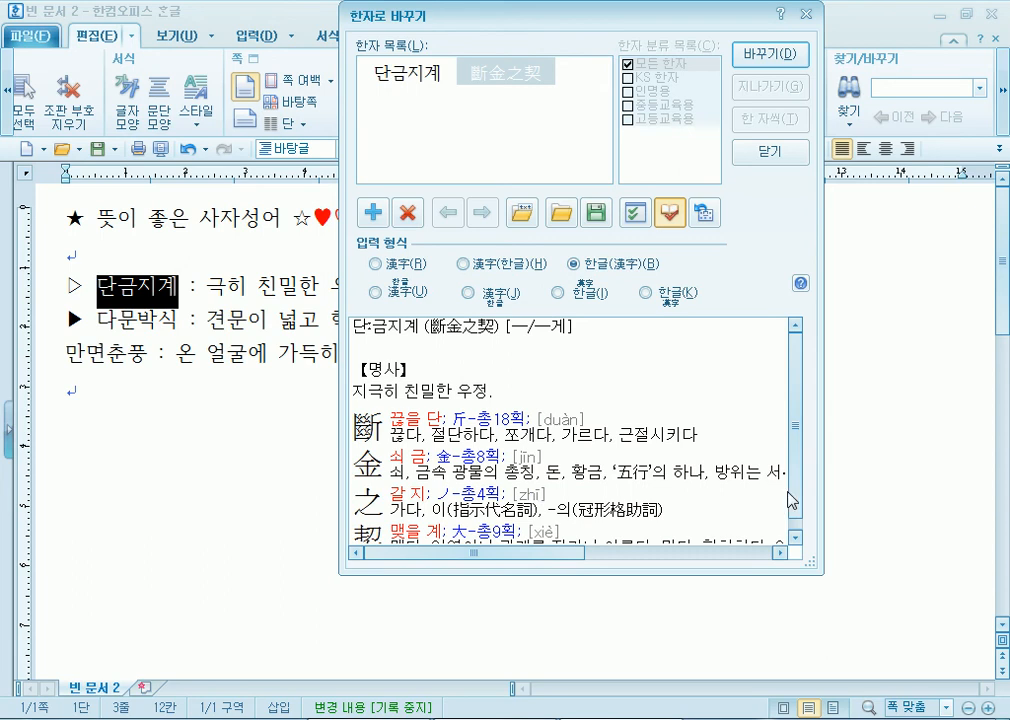
{"action": "scroll", "coordinate": [803, 395], "scroll_direction": "down", "scroll_amount": 1}
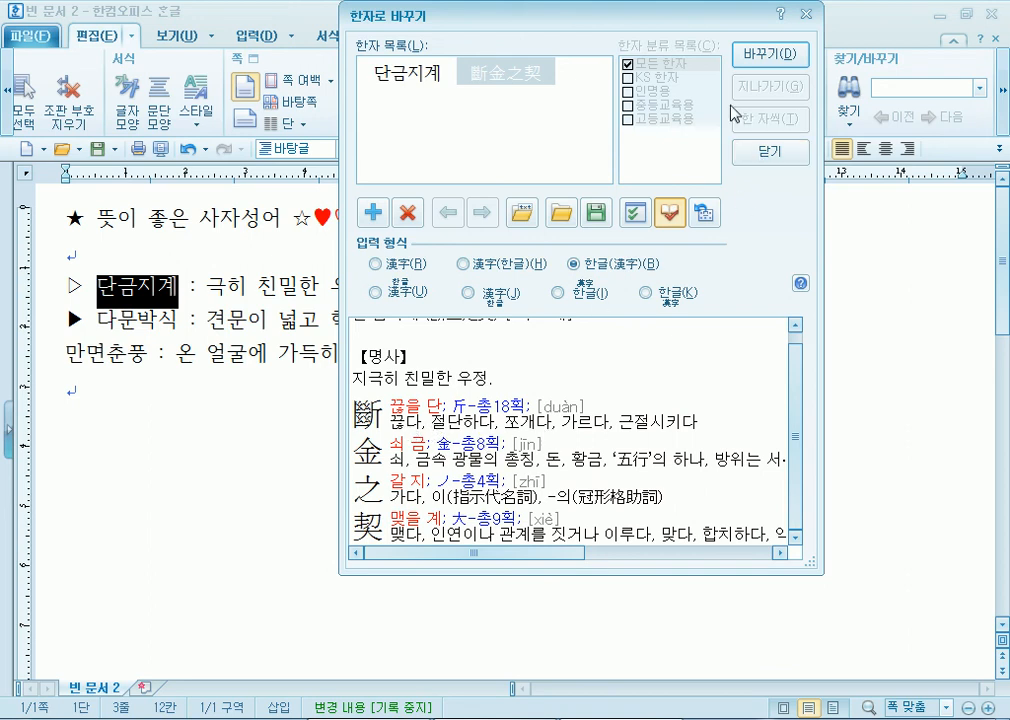
{"action": "left_click", "coordinate": [405, 266]}
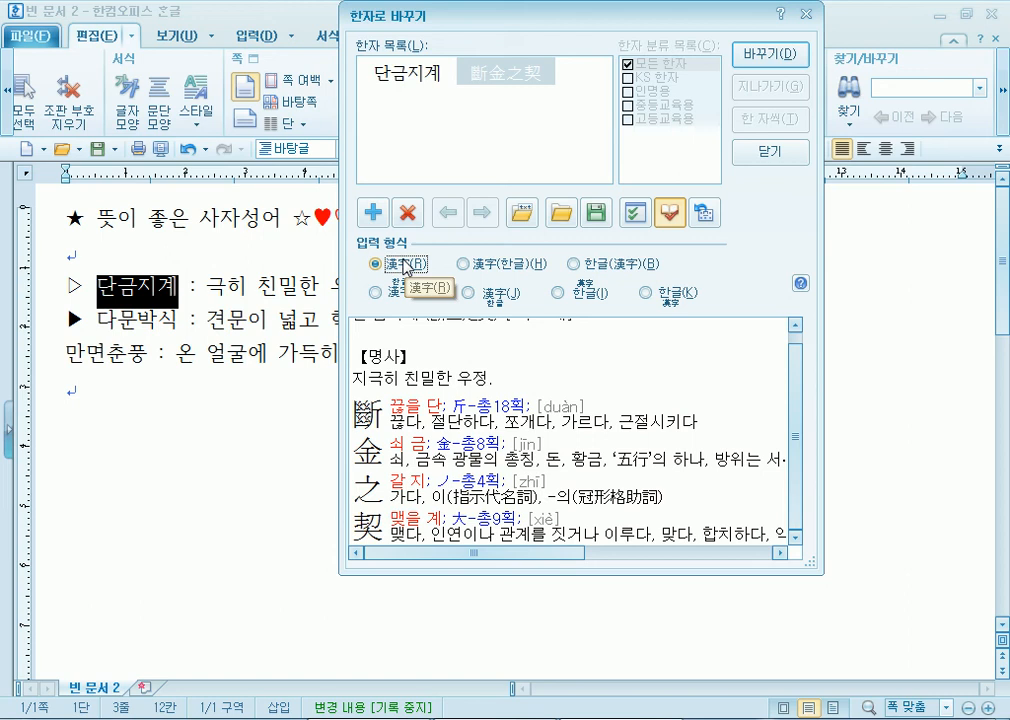
{"action": "left_click", "coordinate": [593, 267]}
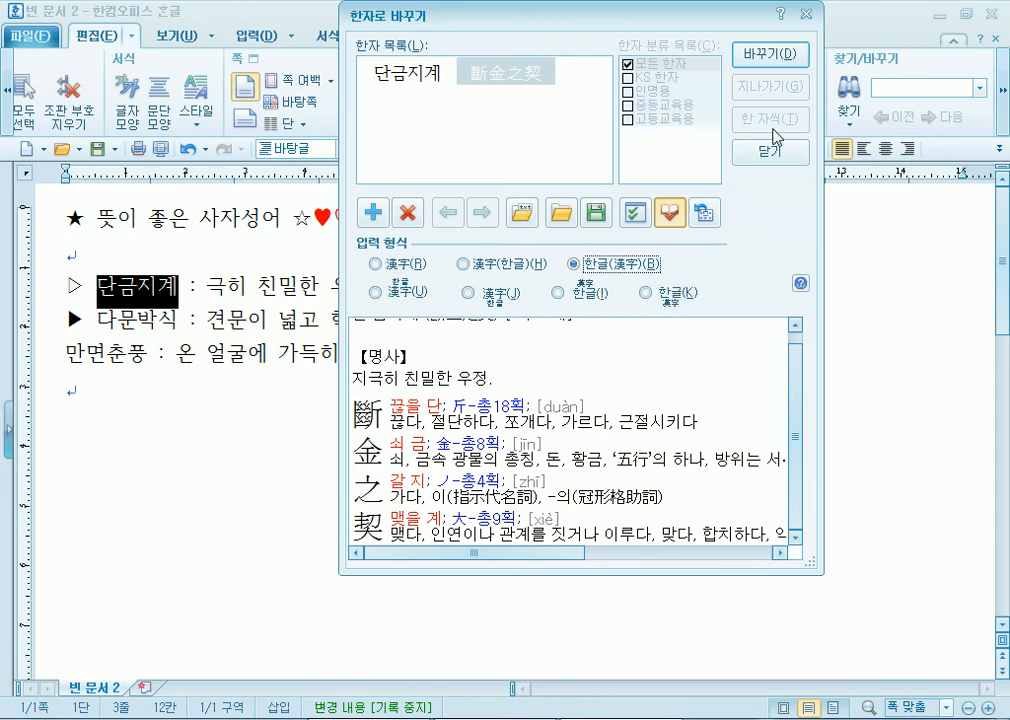
{"action": "left_click", "coordinate": [766, 57]}
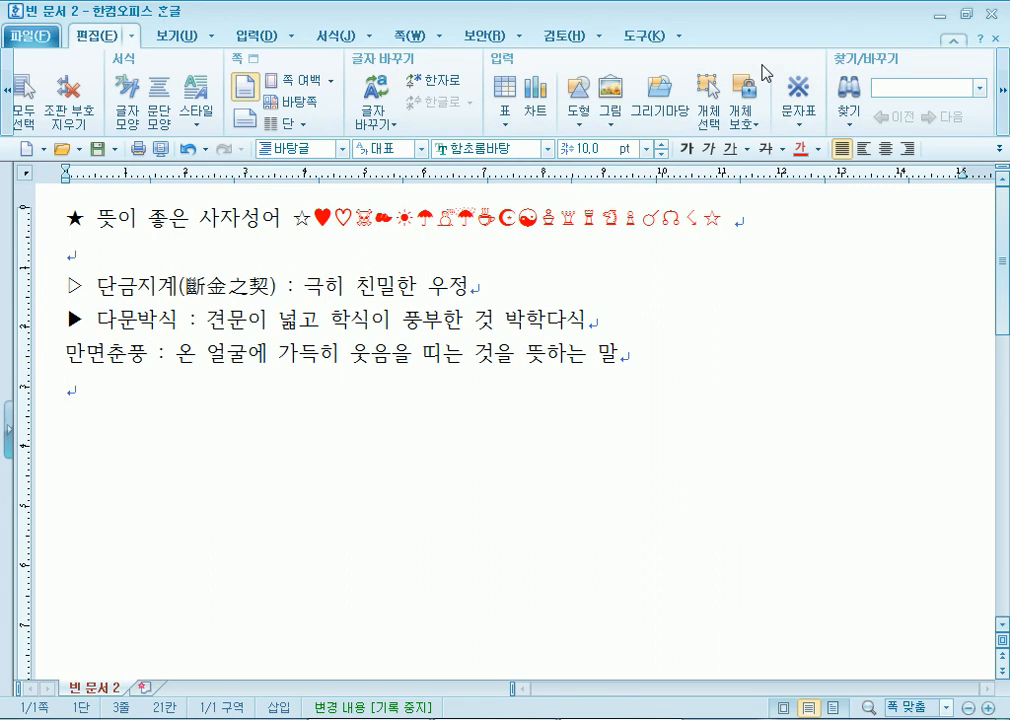
{"action": "left_click", "coordinate": [443, 438]}
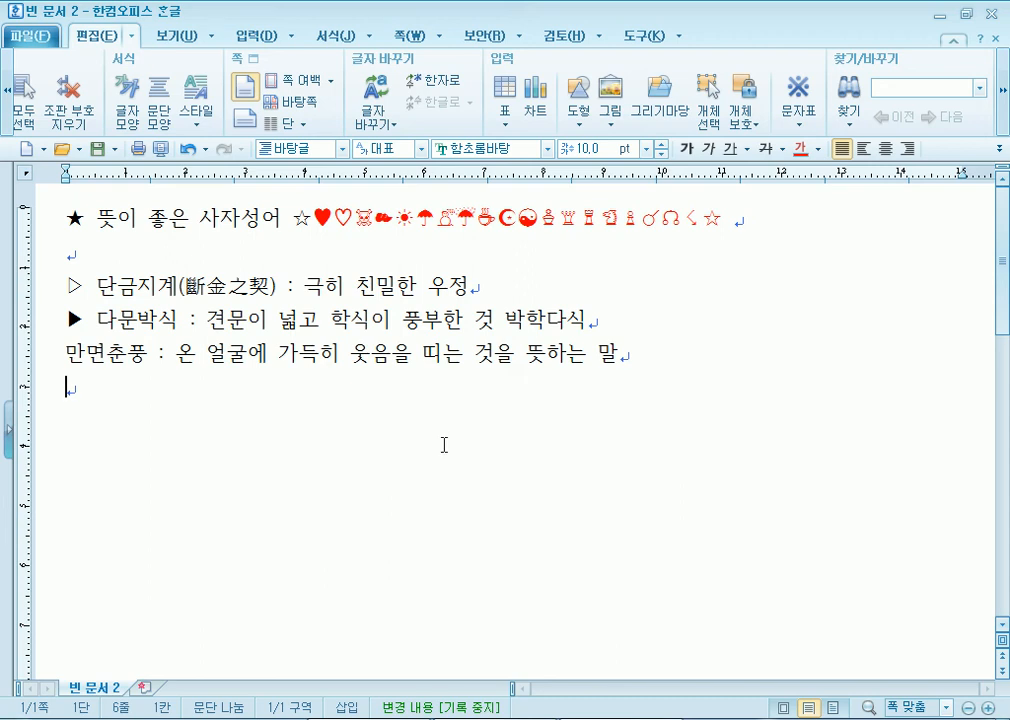
{"action": "key", "text": "Return"}
{"action": "type", "text": "형제"}
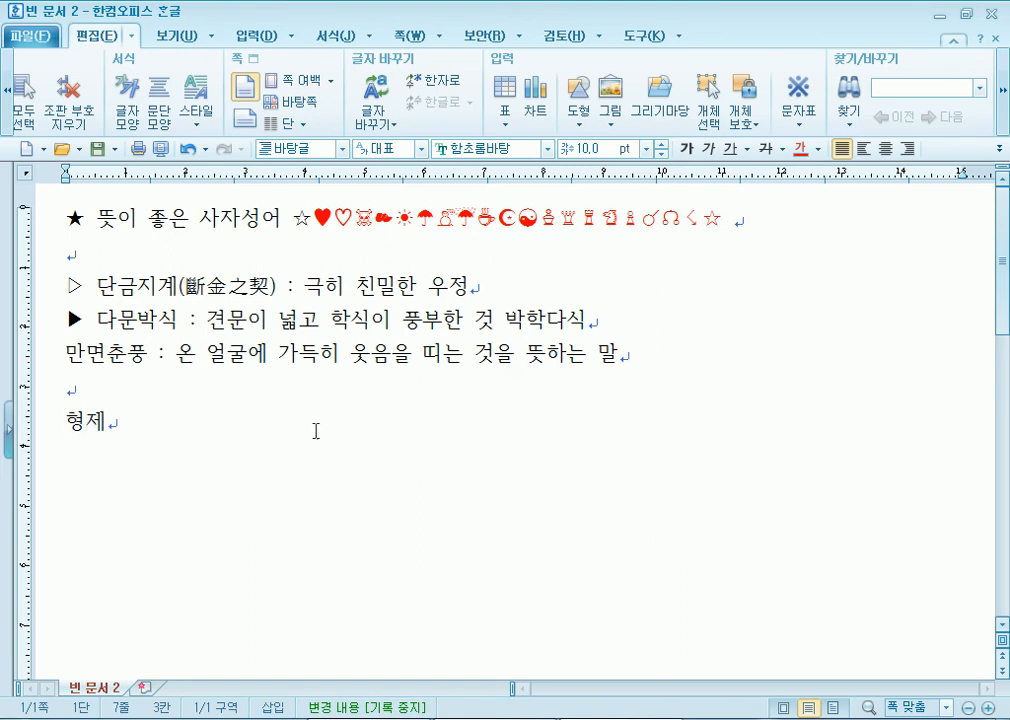
{"action": "left_click", "coordinate": [252, 422]}
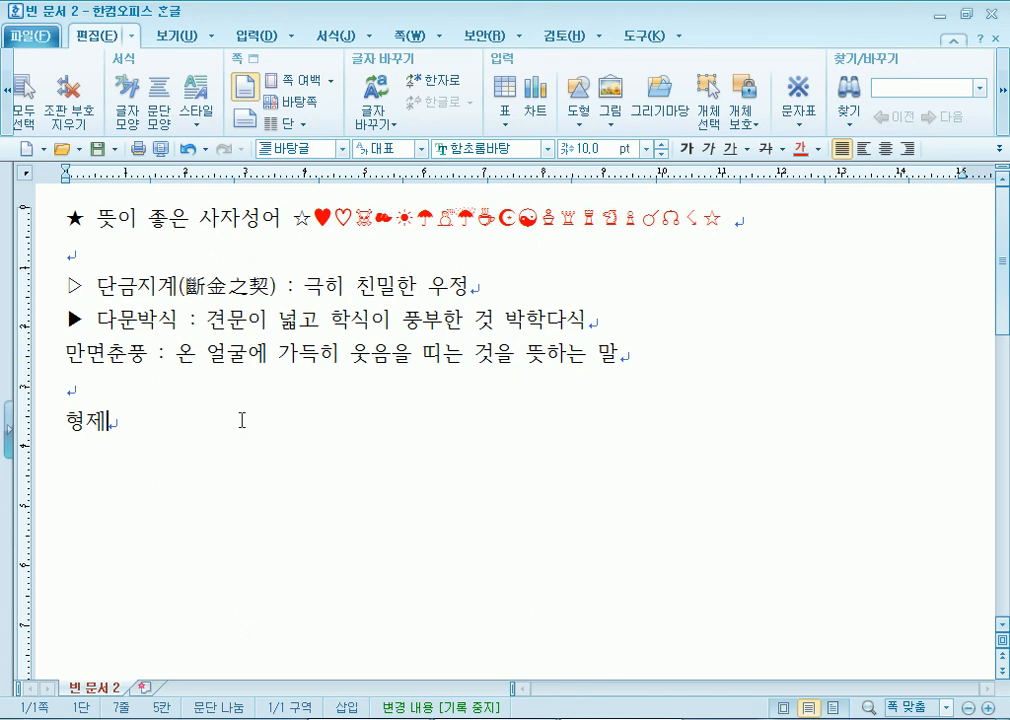
{"action": "key", "text": "F9"}
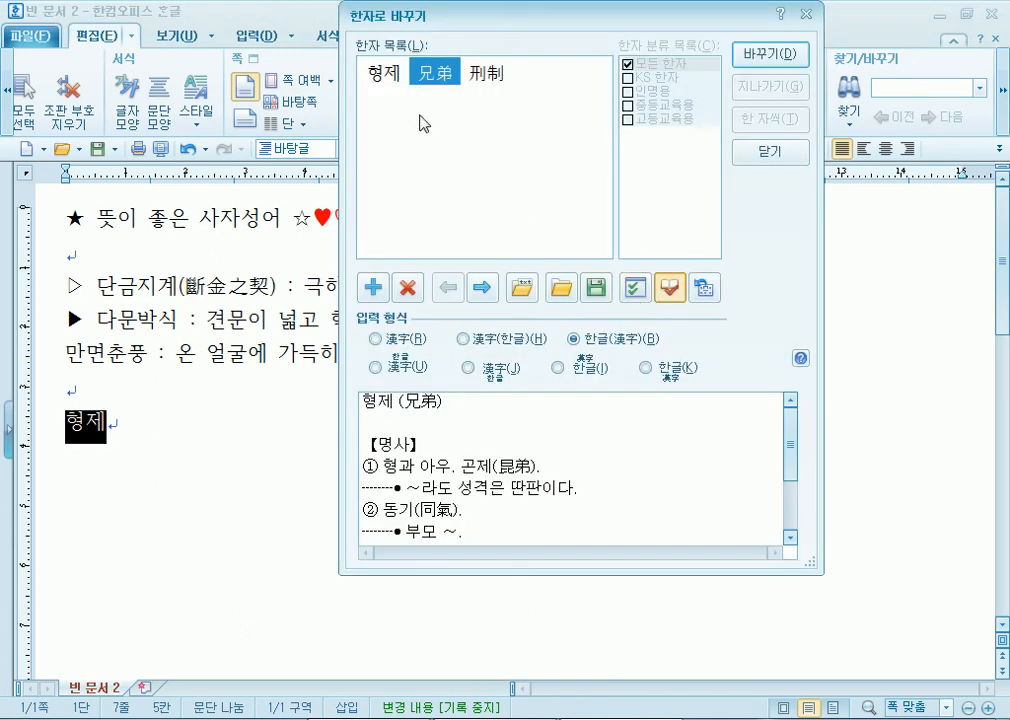
{"action": "left_click", "coordinate": [667, 288]}
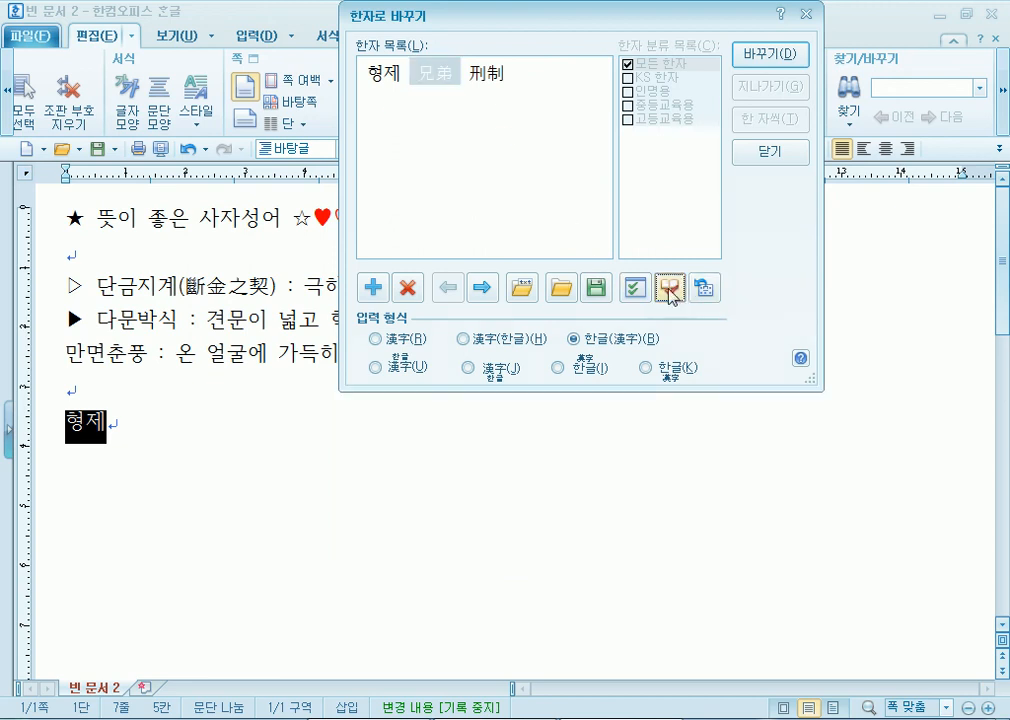
{"action": "left_click", "coordinate": [668, 290]}
{"action": "left_click", "coordinate": [491, 82]}
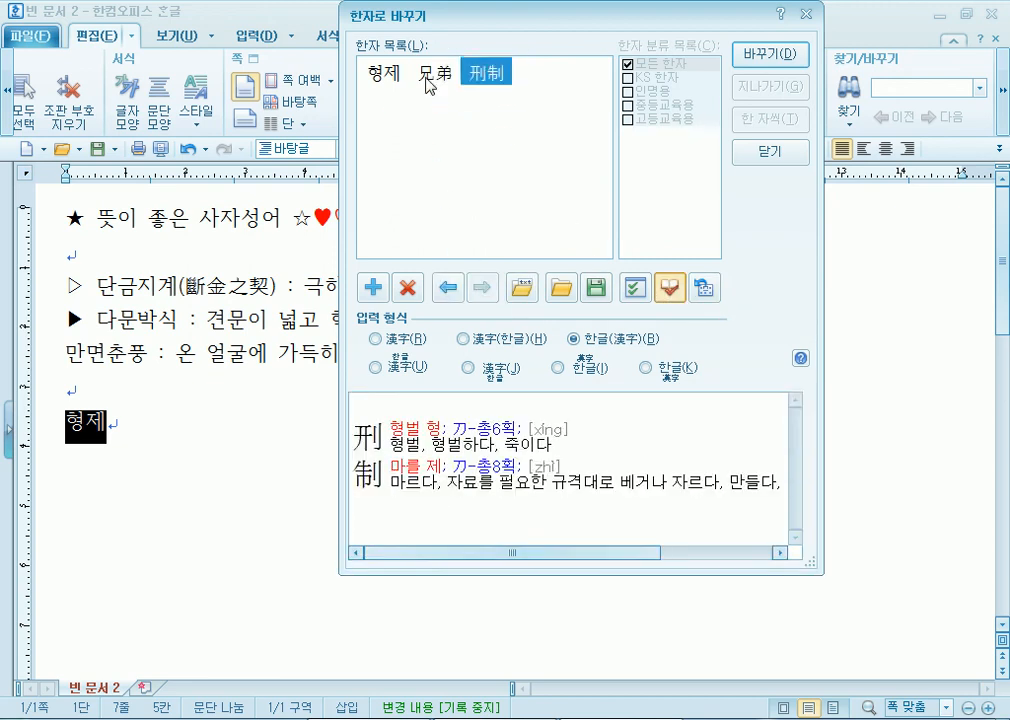
{"action": "left_click", "coordinate": [415, 84]}
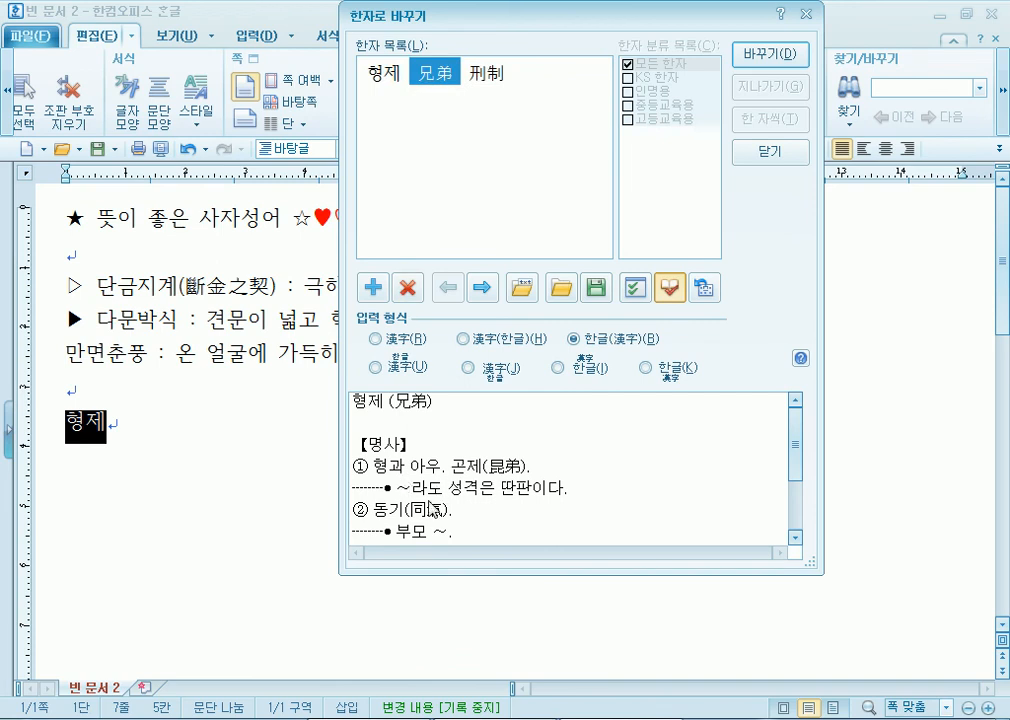
{"action": "left_click", "coordinate": [415, 512]}
{"action": "scroll", "coordinate": [415, 512], "scroll_direction": "down", "scroll_amount": 2}
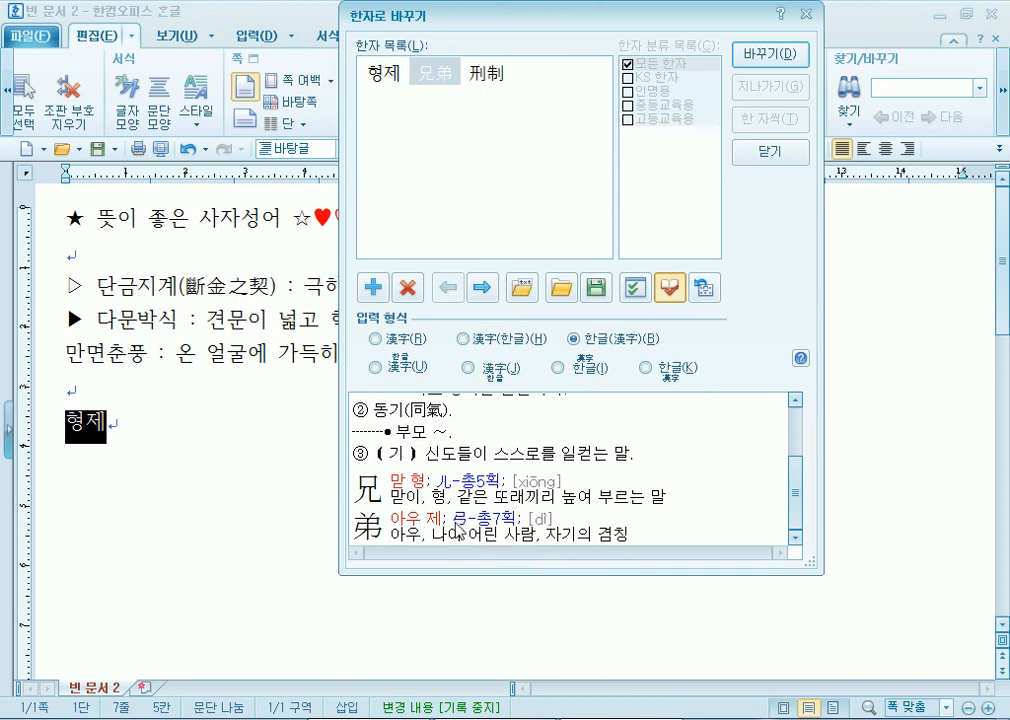
{"action": "left_click", "coordinate": [492, 85]}
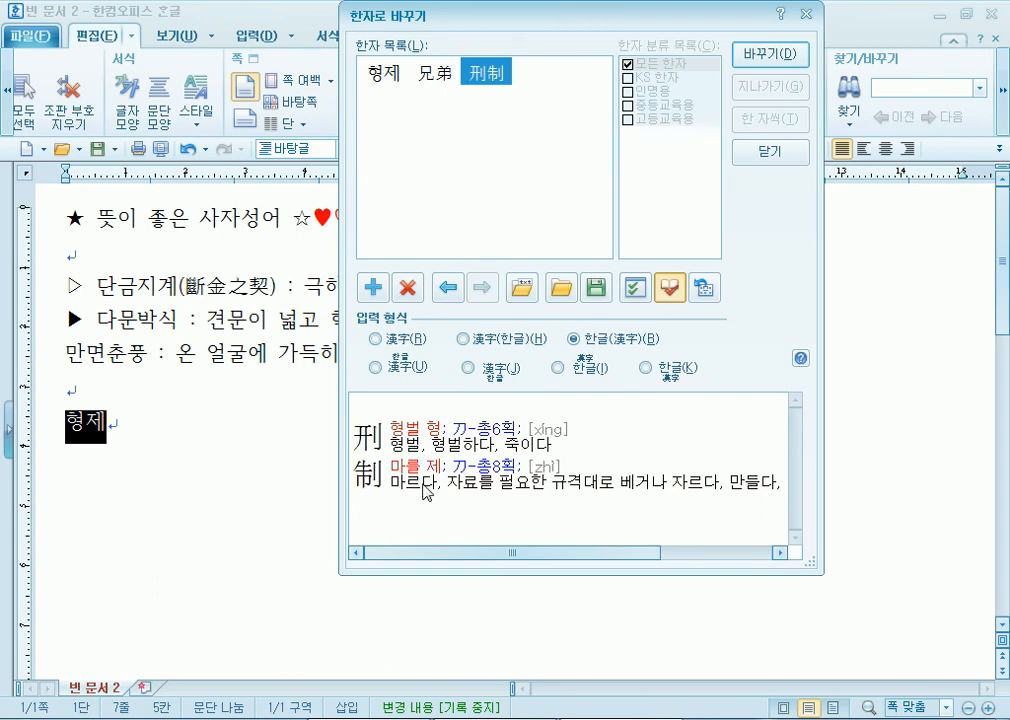
{"action": "mouse_move", "coordinate": [497, 85]}
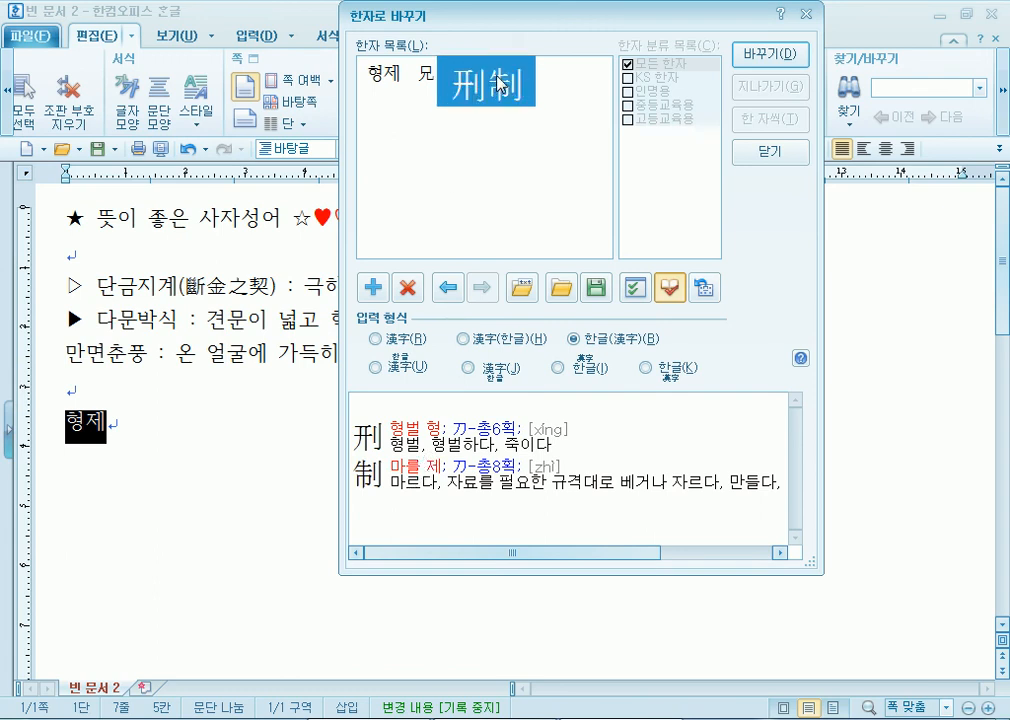
{"action": "left_click", "coordinate": [435, 73]}
{"action": "left_click", "coordinate": [437, 497]}
{"action": "scroll", "coordinate": [437, 497], "scroll_direction": "down", "scroll_amount": 3}
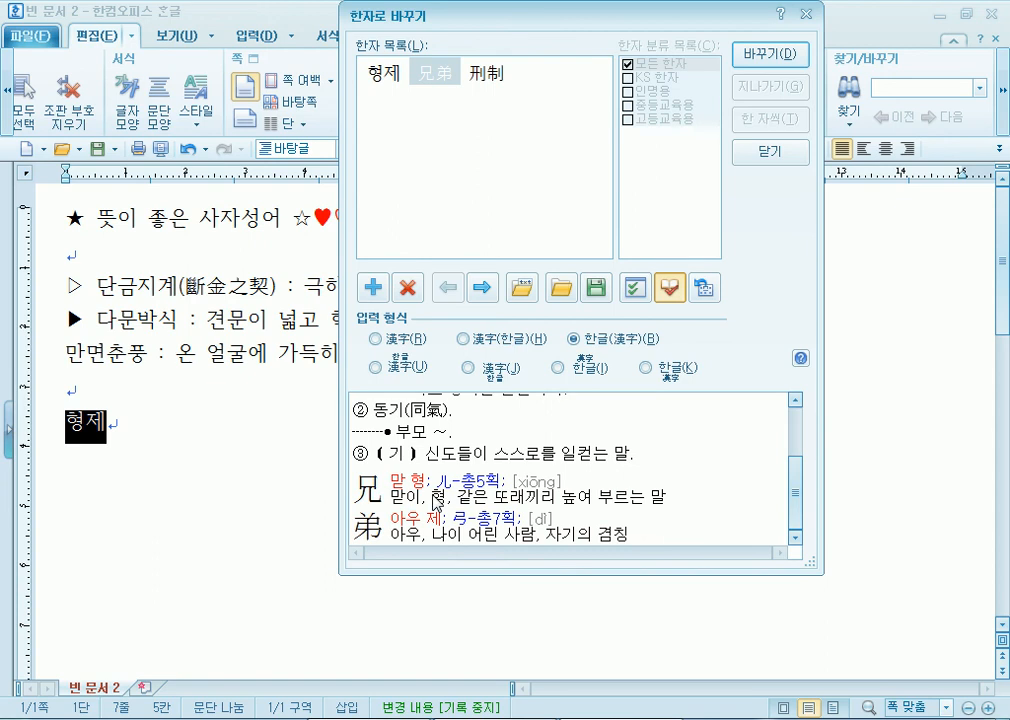
{"action": "left_click", "coordinate": [775, 155]}
- Type 학교 and 교실 after 형제, converting them to 학교(學校) and 교실(敎室), then add a new line
{"action": "type", "text": "학교"}
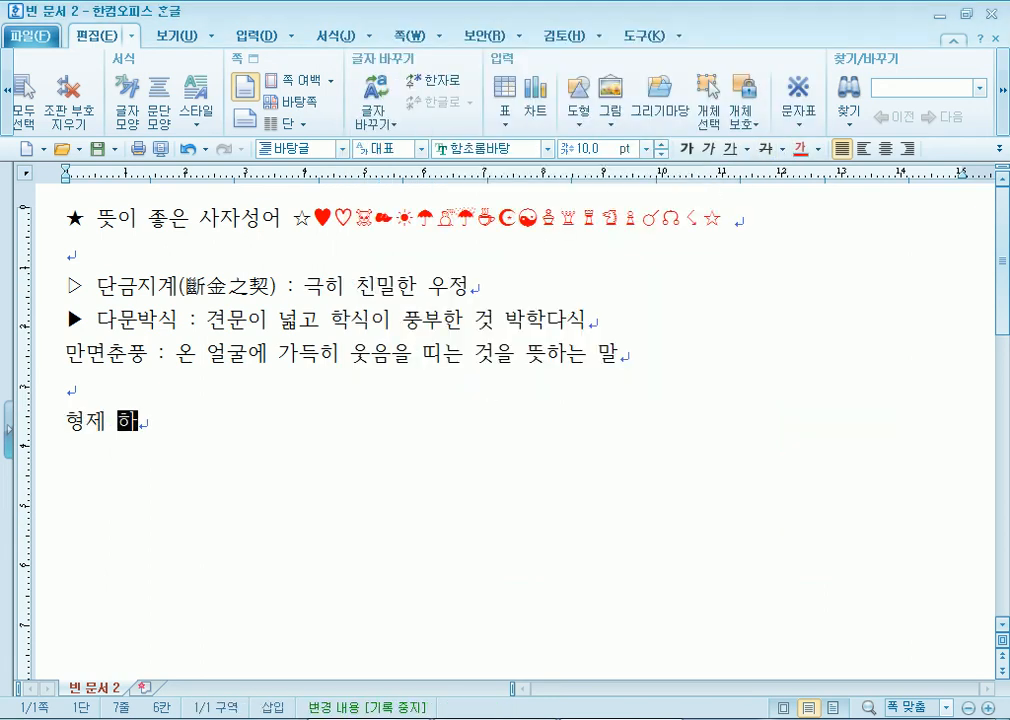
{"action": "key", "text": "F9"}
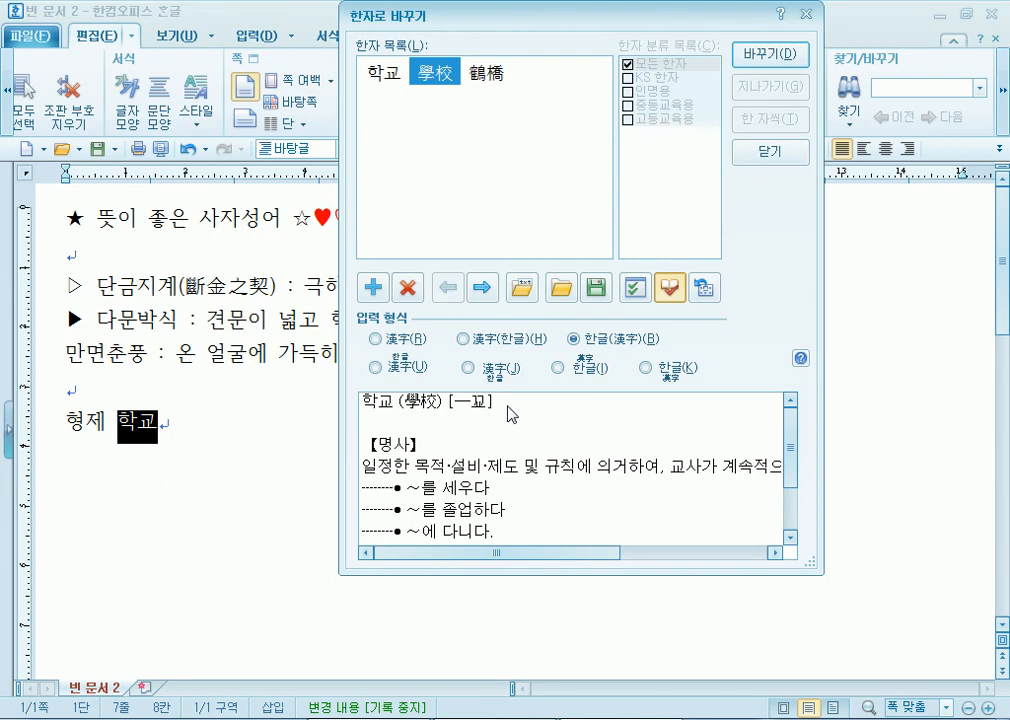
{"action": "scroll", "coordinate": [451, 447], "scroll_direction": "down", "scroll_amount": 2}
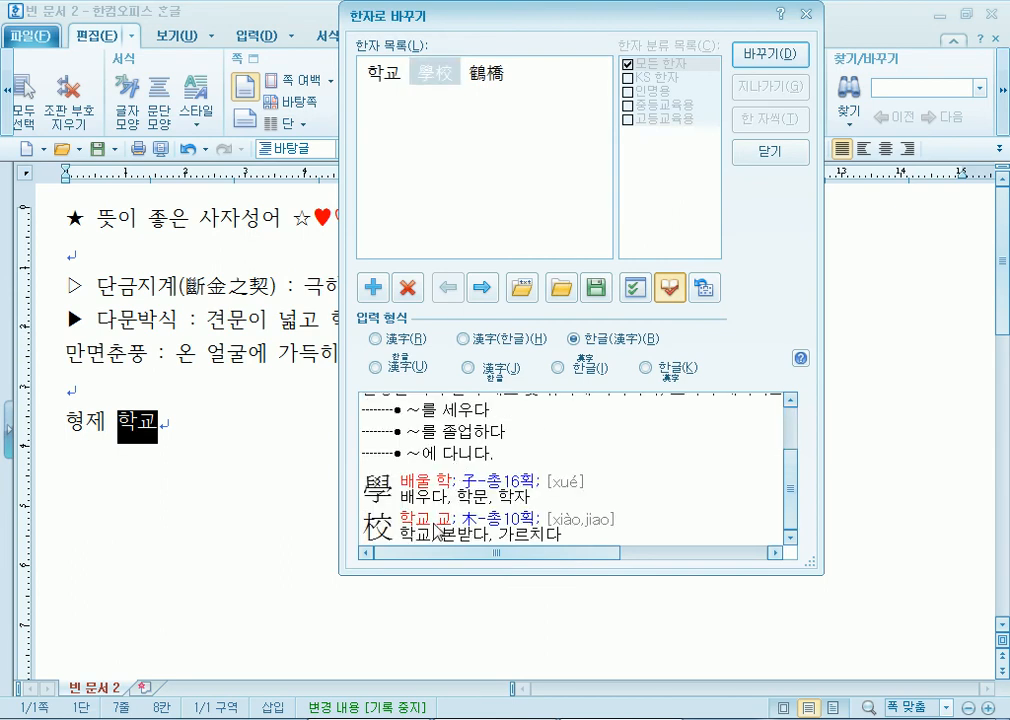
{"action": "left_click", "coordinate": [769, 53]}
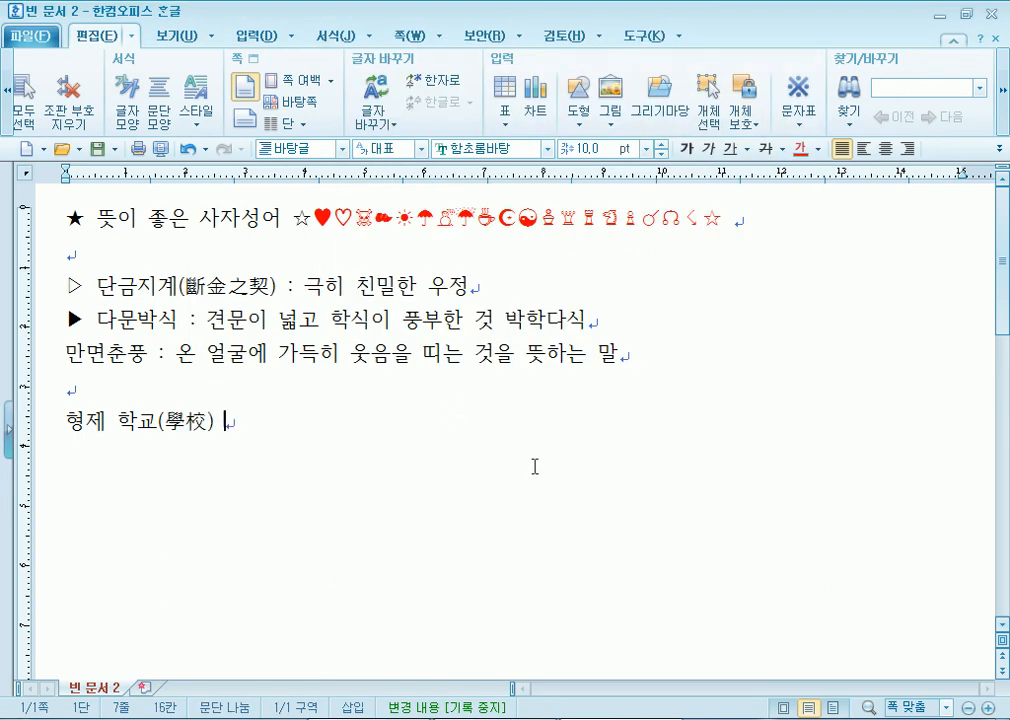
{"action": "type", "text": "교실"}
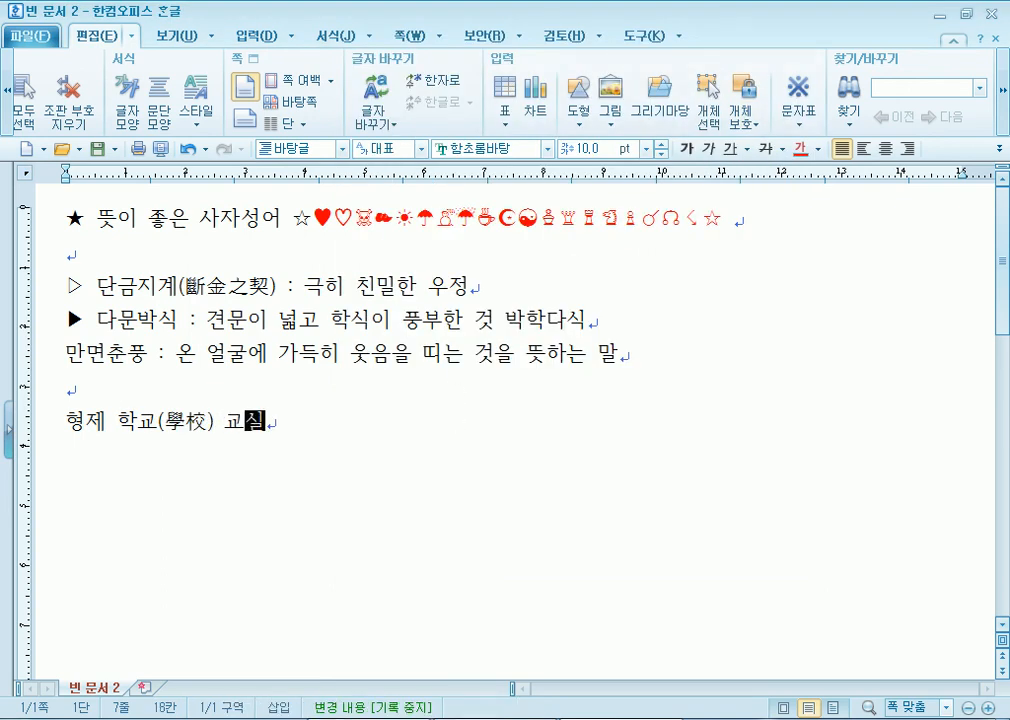
{"action": "key", "text": "F9"}
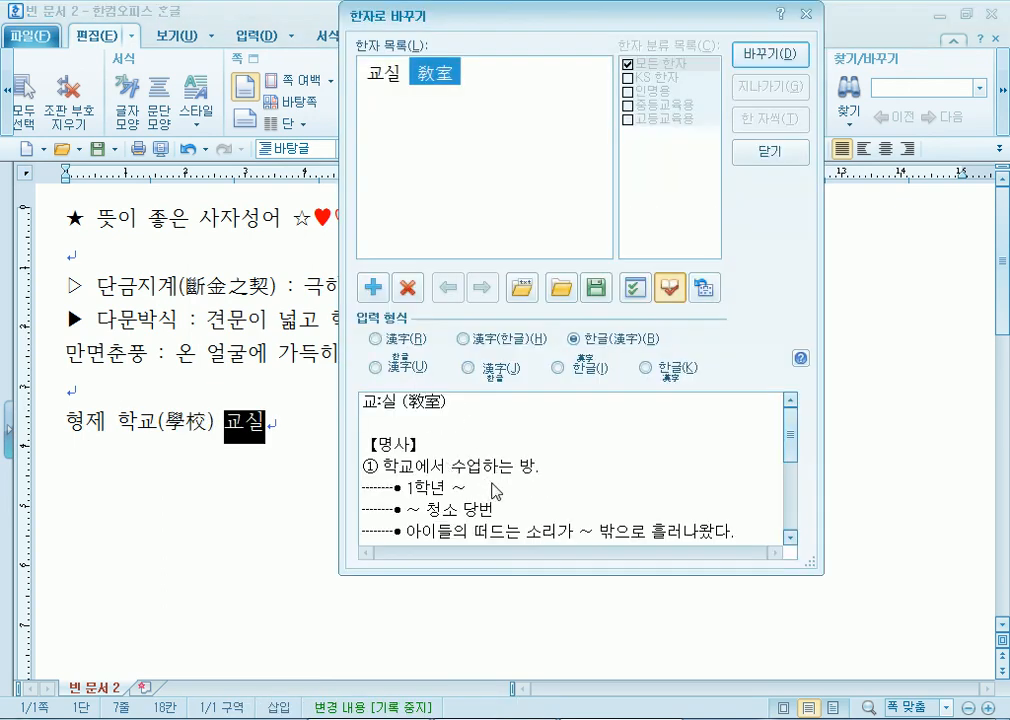
{"action": "scroll", "coordinate": [495, 490], "scroll_direction": "down", "scroll_amount": 5}
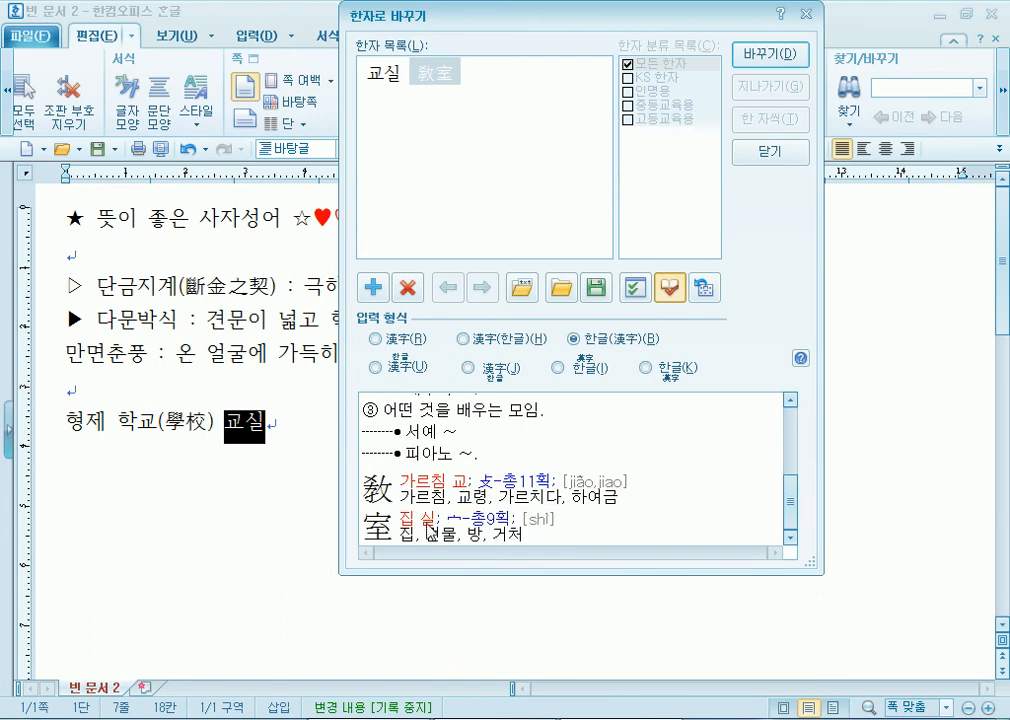
{"action": "left_click", "coordinate": [770, 54]}
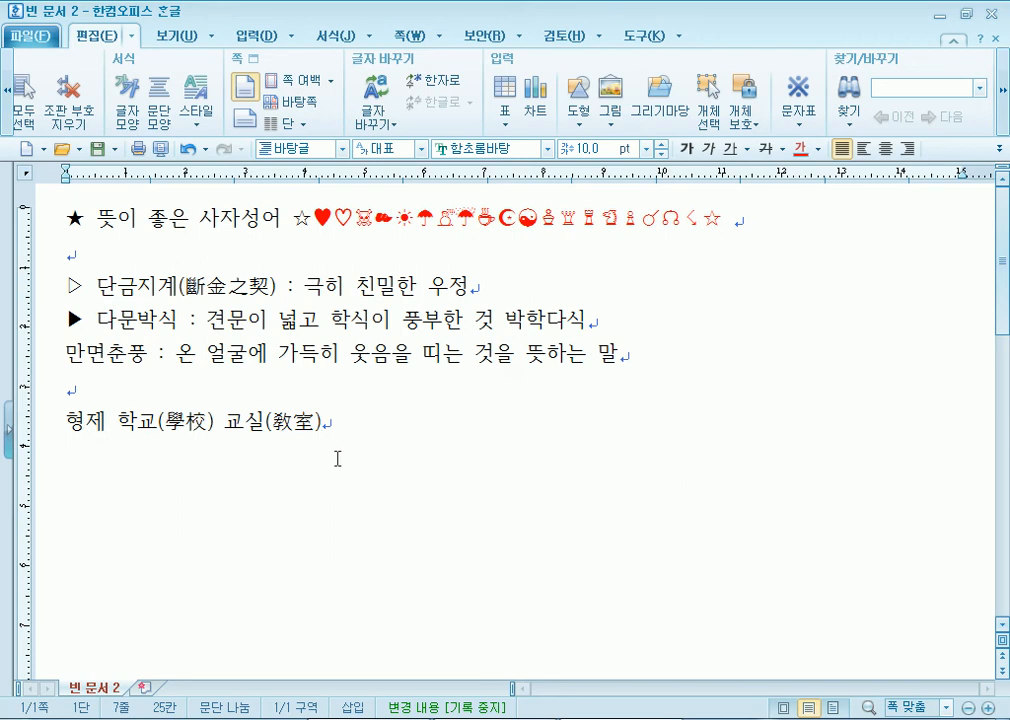
{"action": "mouse_move", "coordinate": [494, 718]}
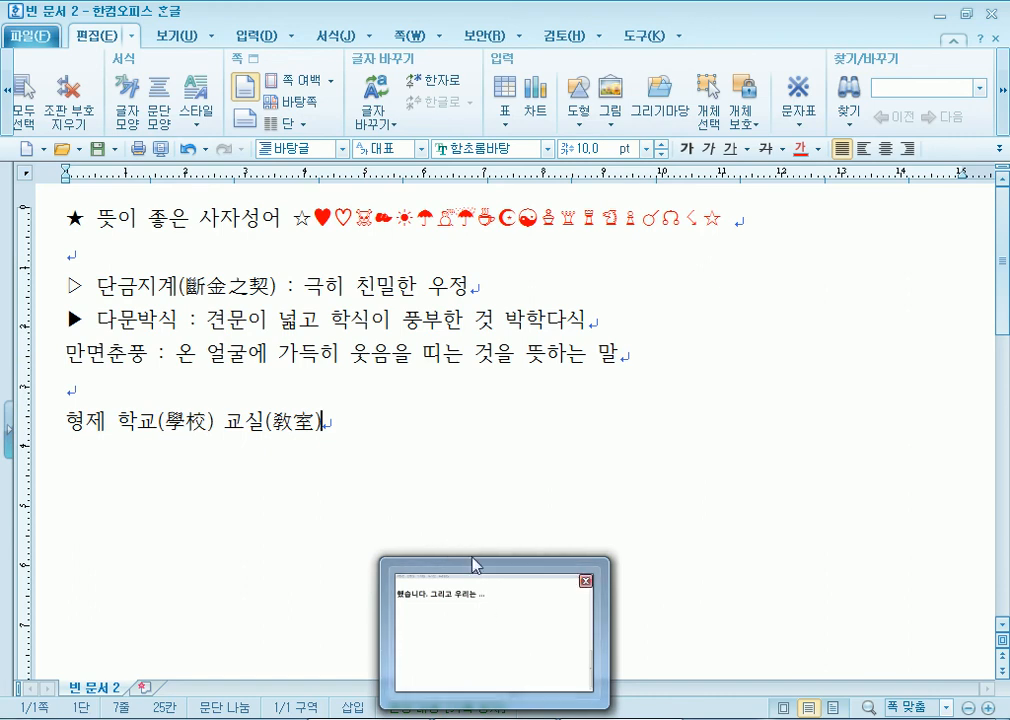
{"action": "key", "text": "Return"}
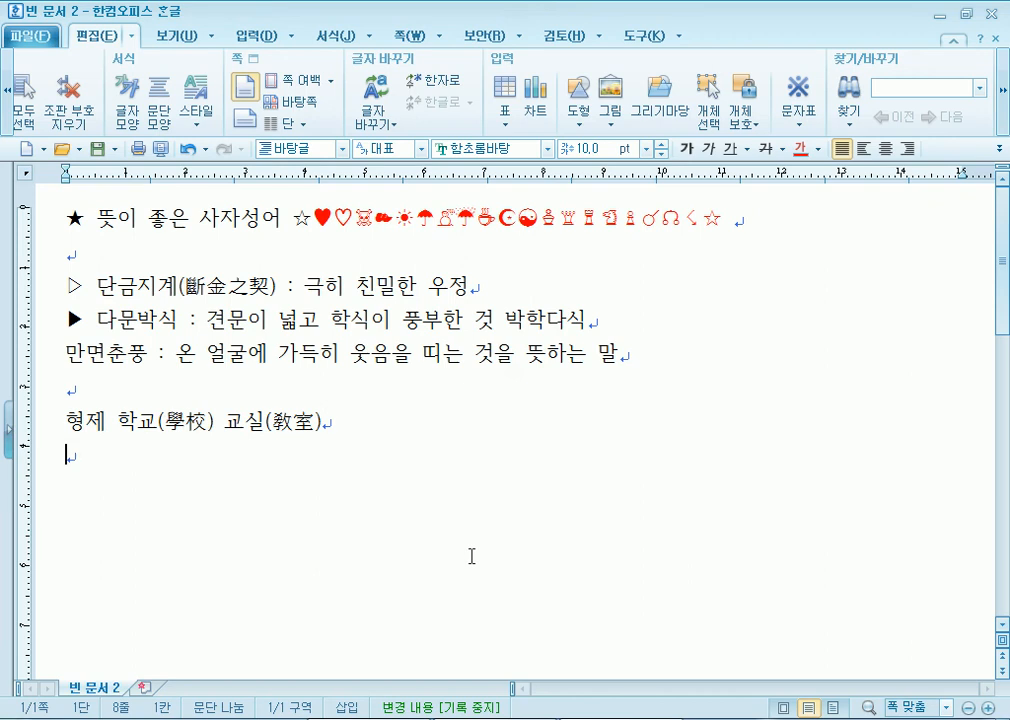
- Convert 다문박식 to 多聞博識(다문박식) using the 漢字(한글) format
{"action": "left_click", "coordinate": [172, 320]}
{"action": "key", "text": "F9"}
{"action": "mouse_move", "coordinate": [476, 66]}
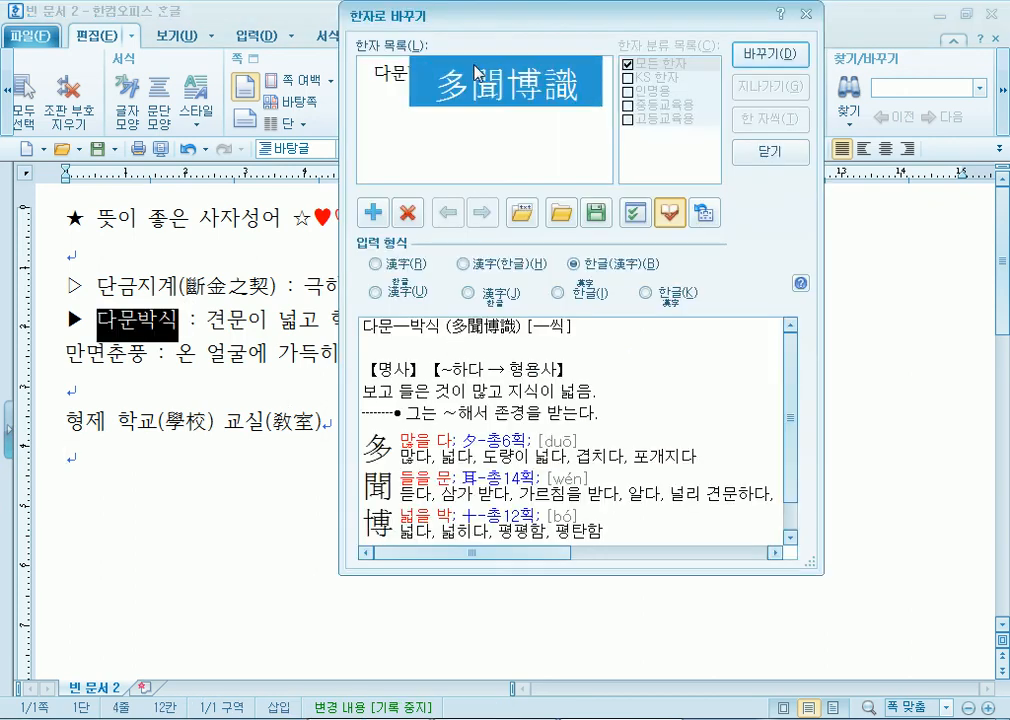
{"action": "left_click", "coordinate": [493, 267]}
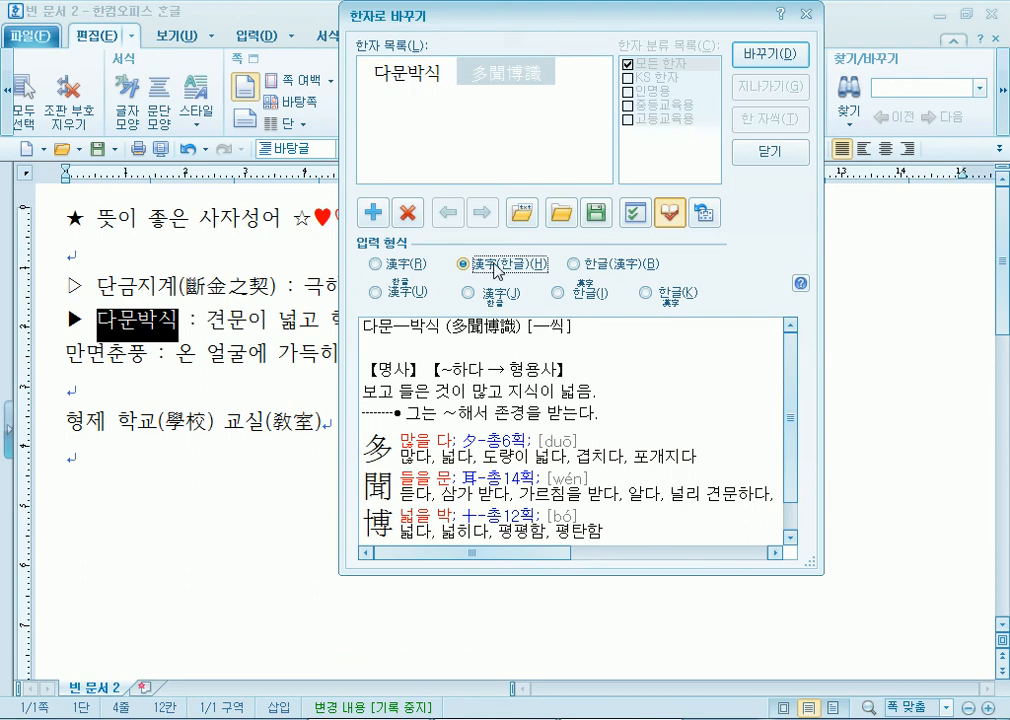
{"action": "key", "text": "Return"}
- Convert the whole idiom 만면춘풍 to Hanja-only 滿面春風 in 漢字 format
{"action": "left_click", "coordinate": [149, 354]}
{"action": "key", "text": "F9"}
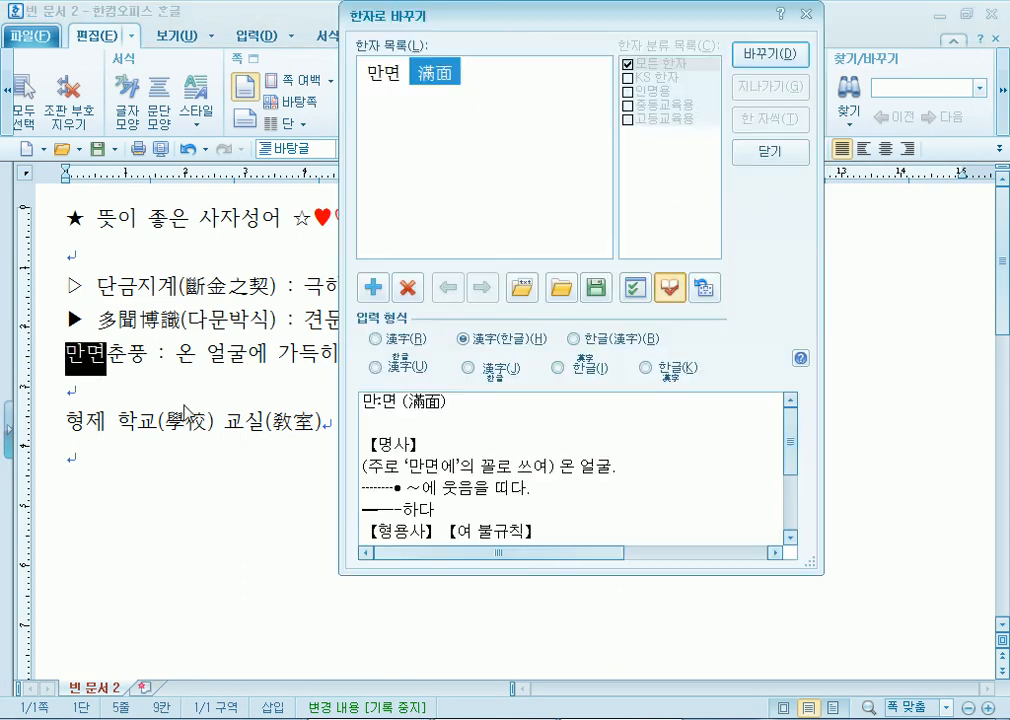
{"action": "key", "text": "Escape"}
{"action": "key", "text": "Right"}
{"action": "key", "text": "Right"}
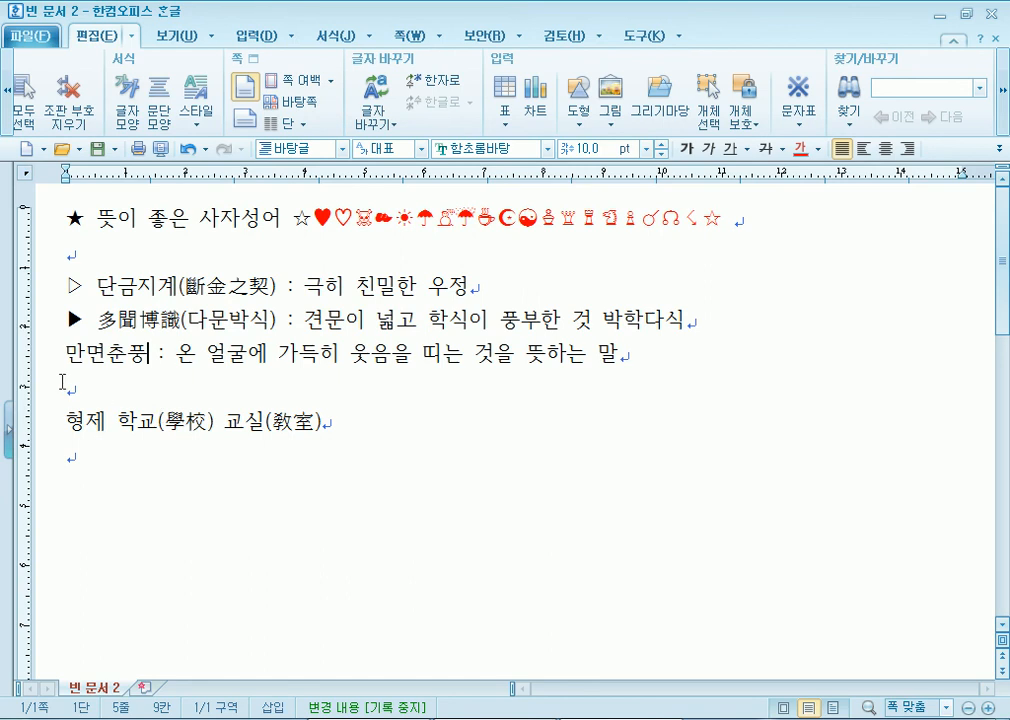
{"action": "left_click_drag", "start_coordinate": [65, 354], "coordinate": [146, 352]}
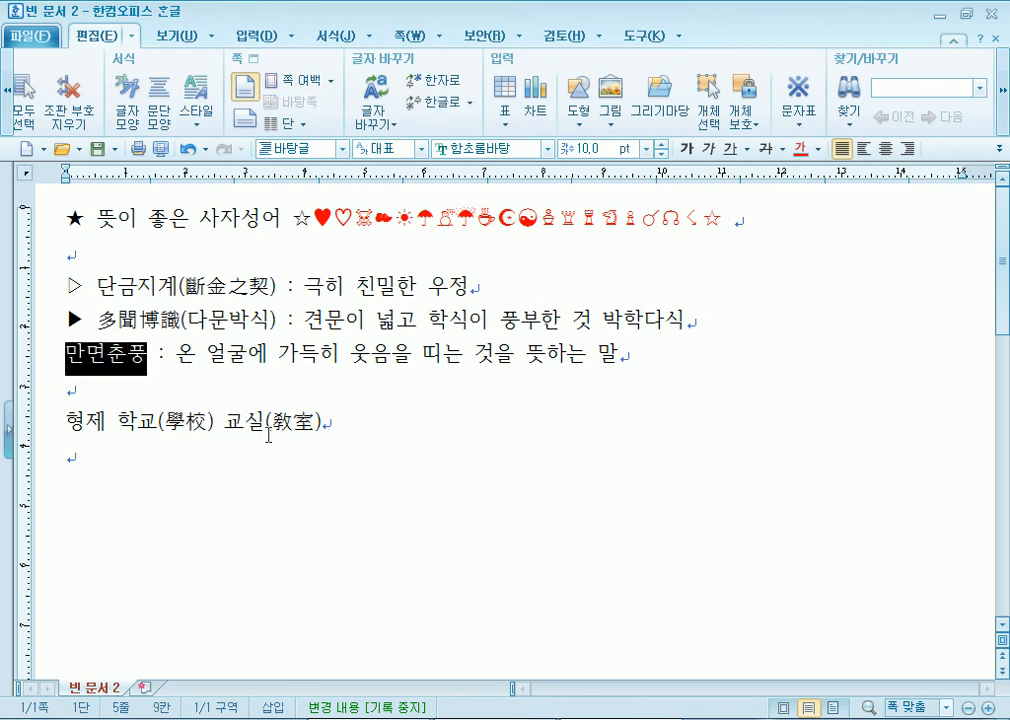
{"action": "key", "text": "F9"}
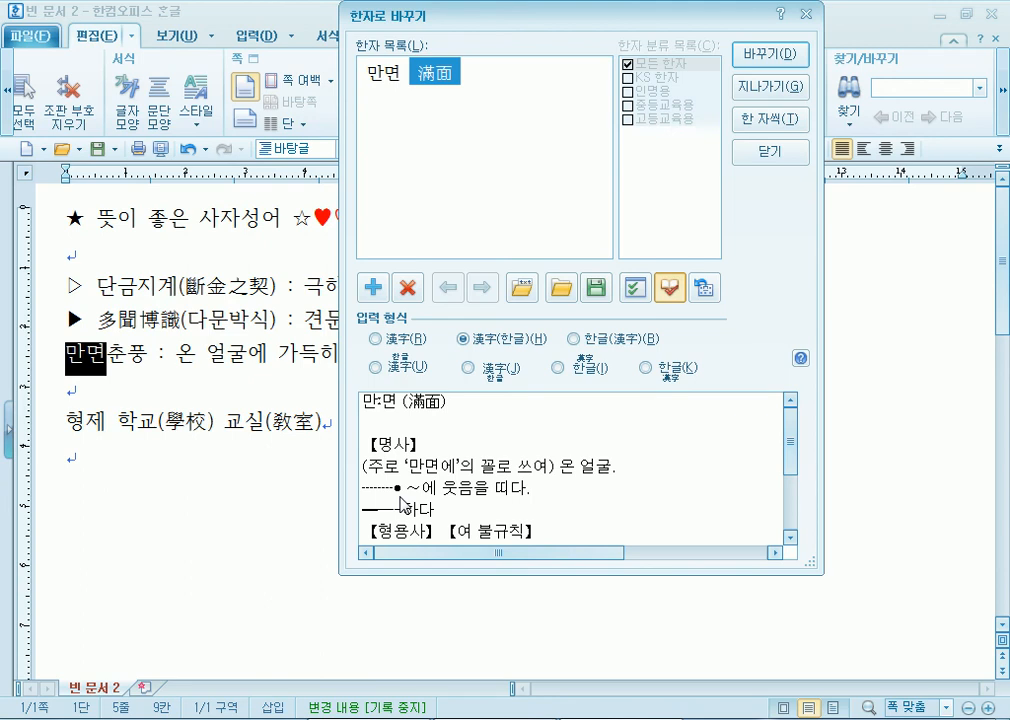
{"action": "left_click", "coordinate": [396, 344]}
{"action": "left_click", "coordinate": [751, 62]}
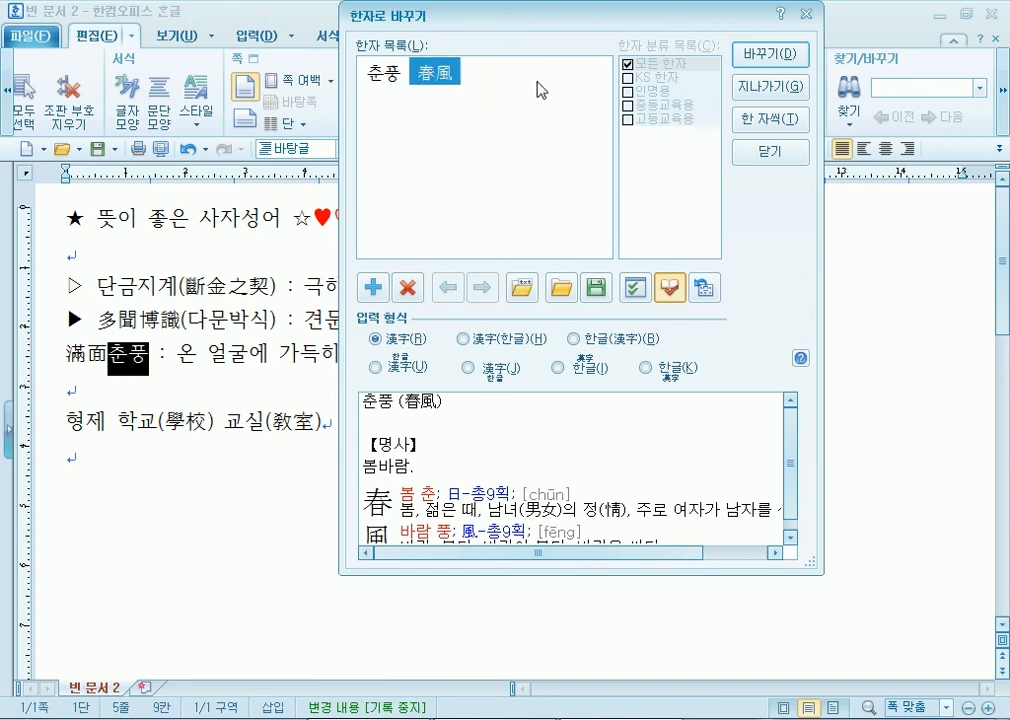
{"action": "left_click", "coordinate": [751, 62]}
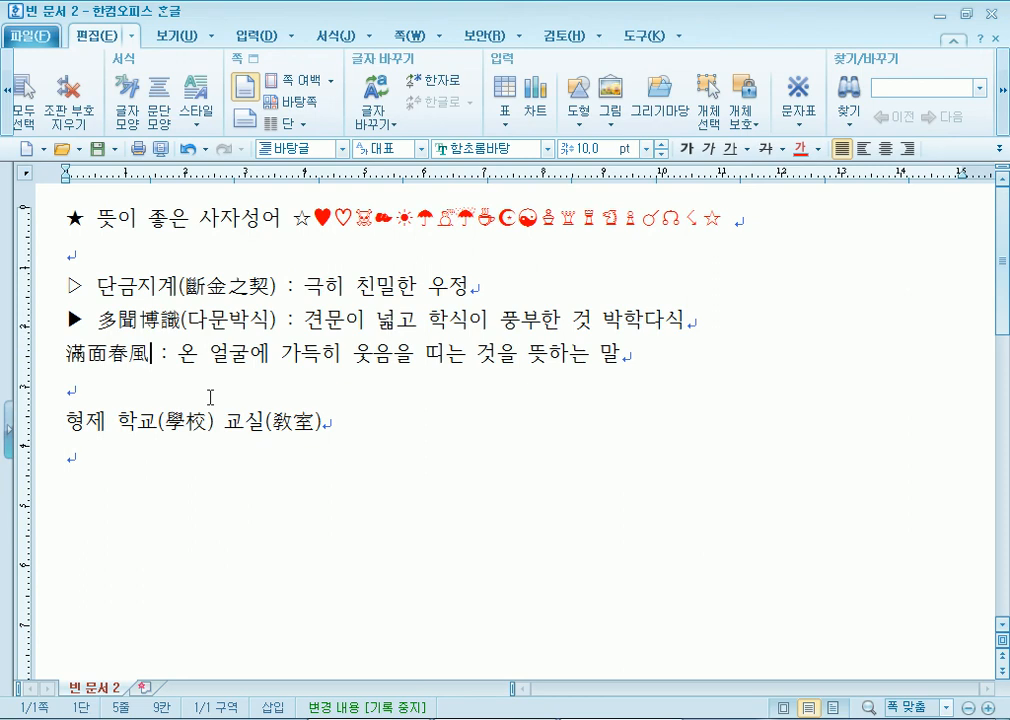
{"action": "left_click", "coordinate": [211, 397]}
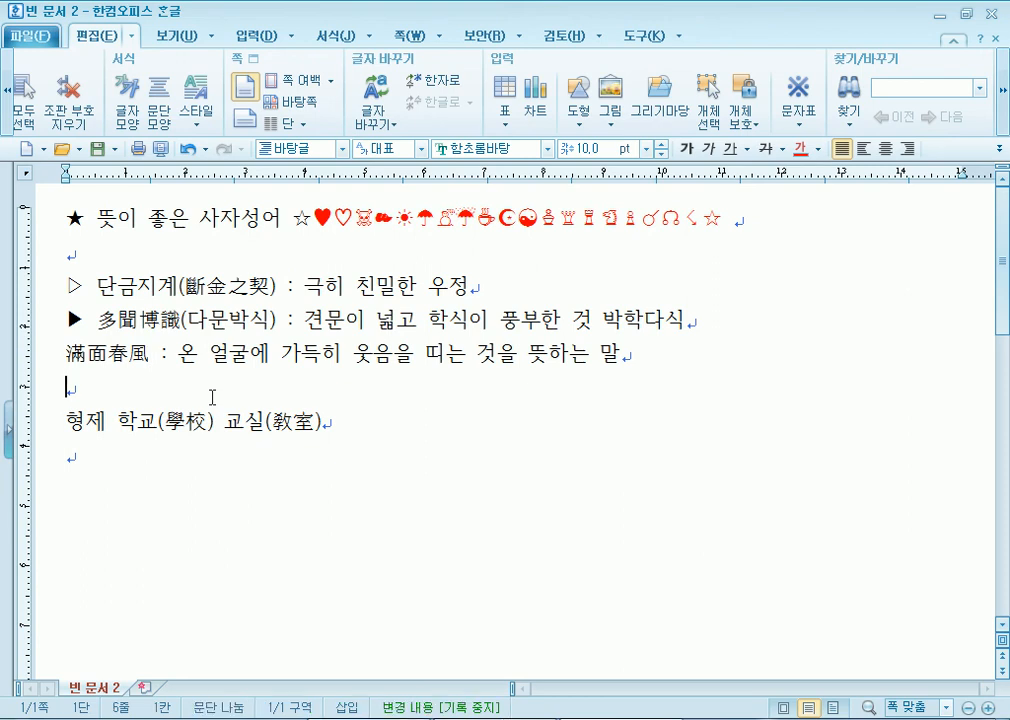
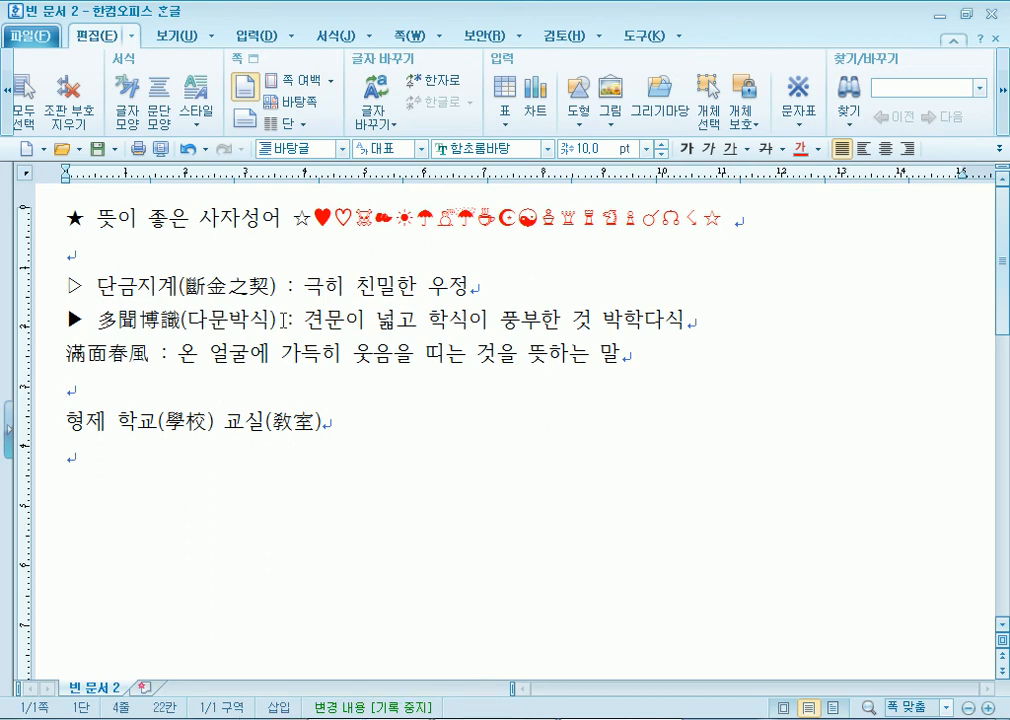
- Convert 滿面春風 to Hangul with F9, then undo the change
{"action": "left_click_drag", "start_coordinate": [287, 320], "coordinate": [152, 292]}
{"action": "left_click", "coordinate": [151, 352]}
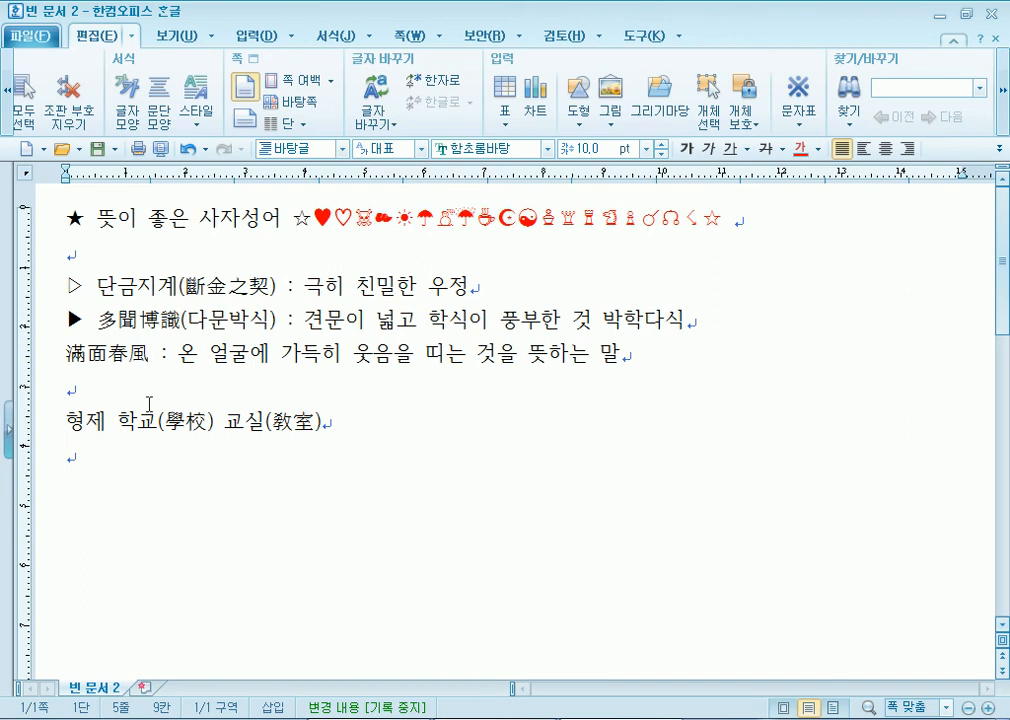
{"action": "left_click_drag", "start_coordinate": [151, 356], "coordinate": [66, 356]}
{"action": "left_click", "coordinate": [108, 392]}
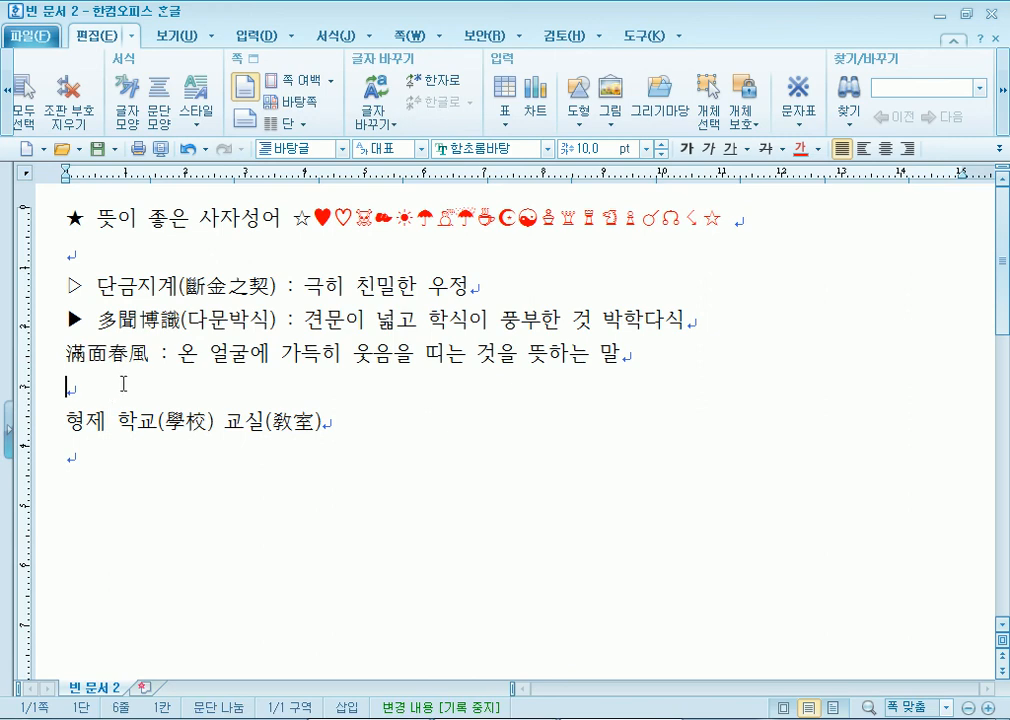
{"action": "left_click", "coordinate": [148, 354]}
{"action": "scroll", "coordinate": [264, 354], "scroll_direction": "up", "scroll_amount": 2}
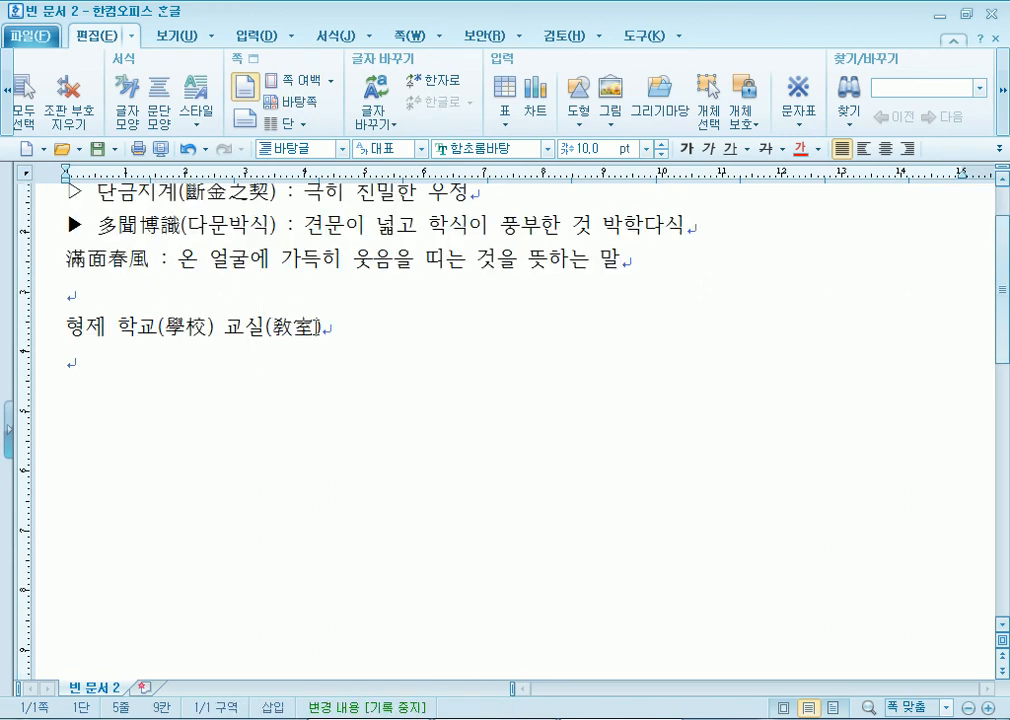
{"action": "key", "text": "F9"}
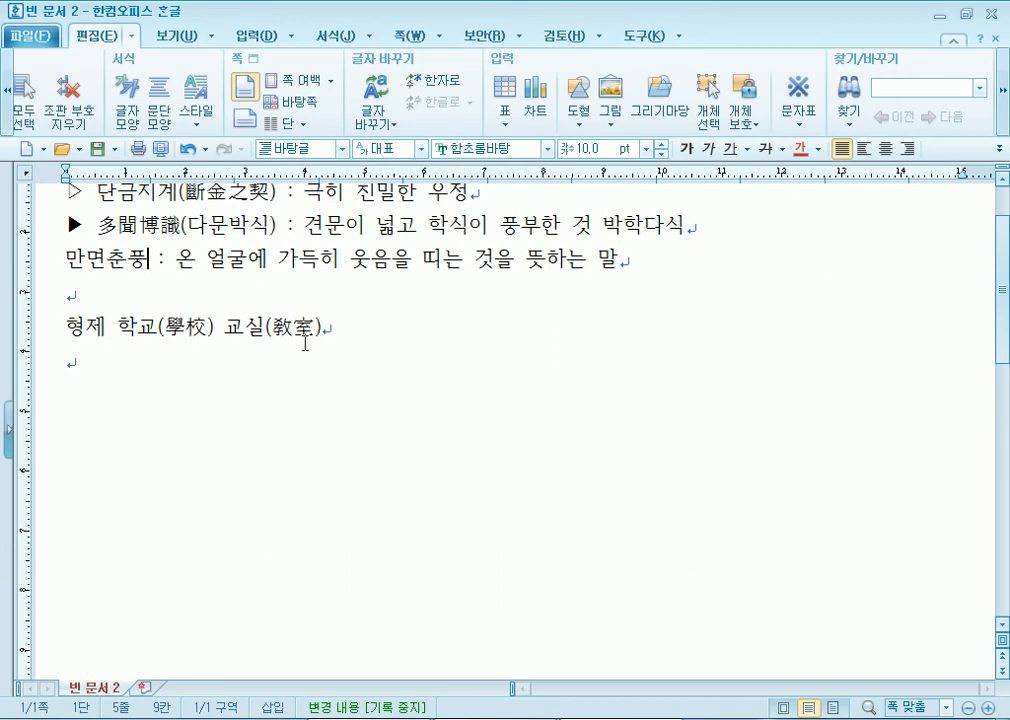
{"action": "key", "text": "ctrl+z"}
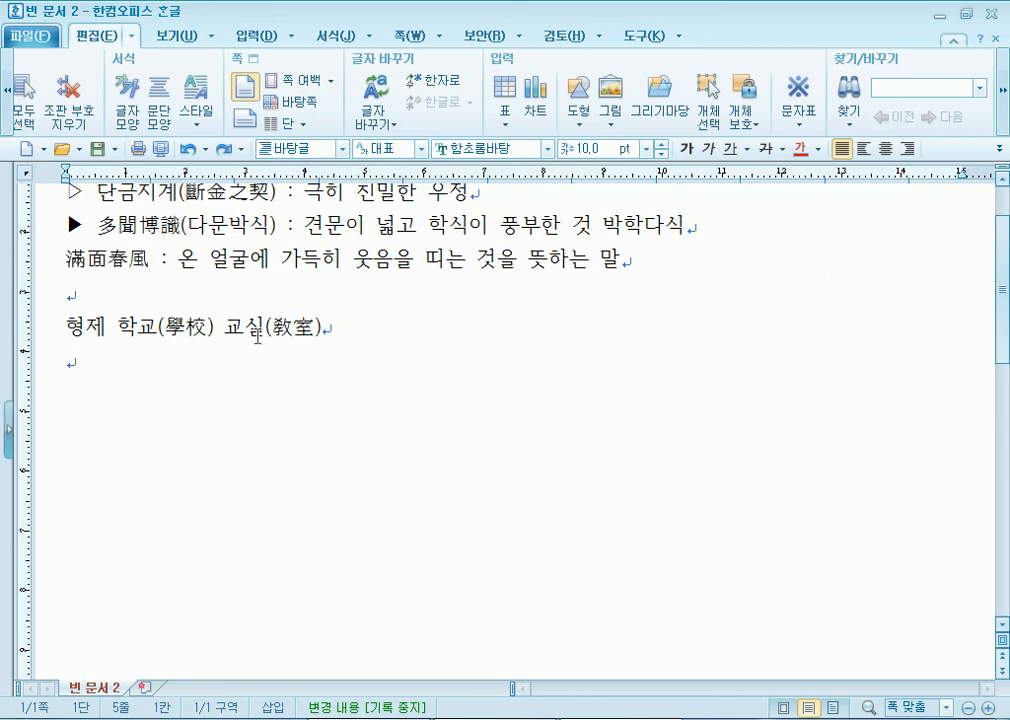
- Convert 滿面春風 to 만면춘풍 again, then undo it back to Hanja
{"action": "left_click_drag", "start_coordinate": [148, 258], "coordinate": [53, 262]}
{"action": "left_click", "coordinate": [127, 271]}
{"action": "left_click", "coordinate": [148, 258]}
{"action": "key", "text": "F9"}
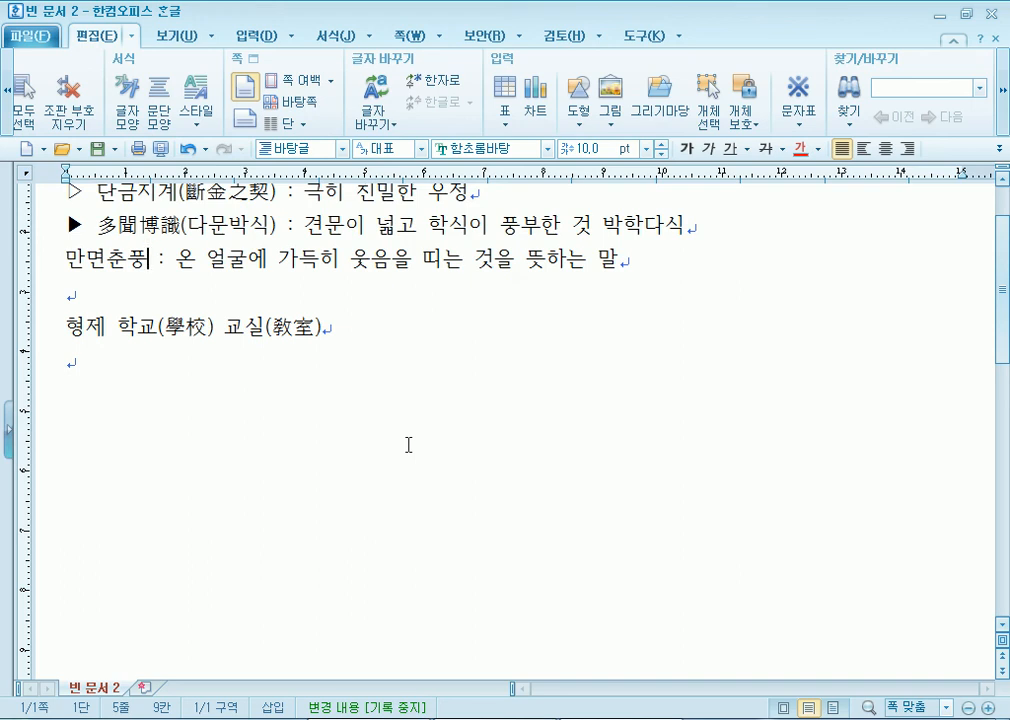
{"action": "key", "text": "ctrl+z"}
{"action": "scroll", "coordinate": [74, 290], "scroll_direction": "up", "scroll_amount": 2}
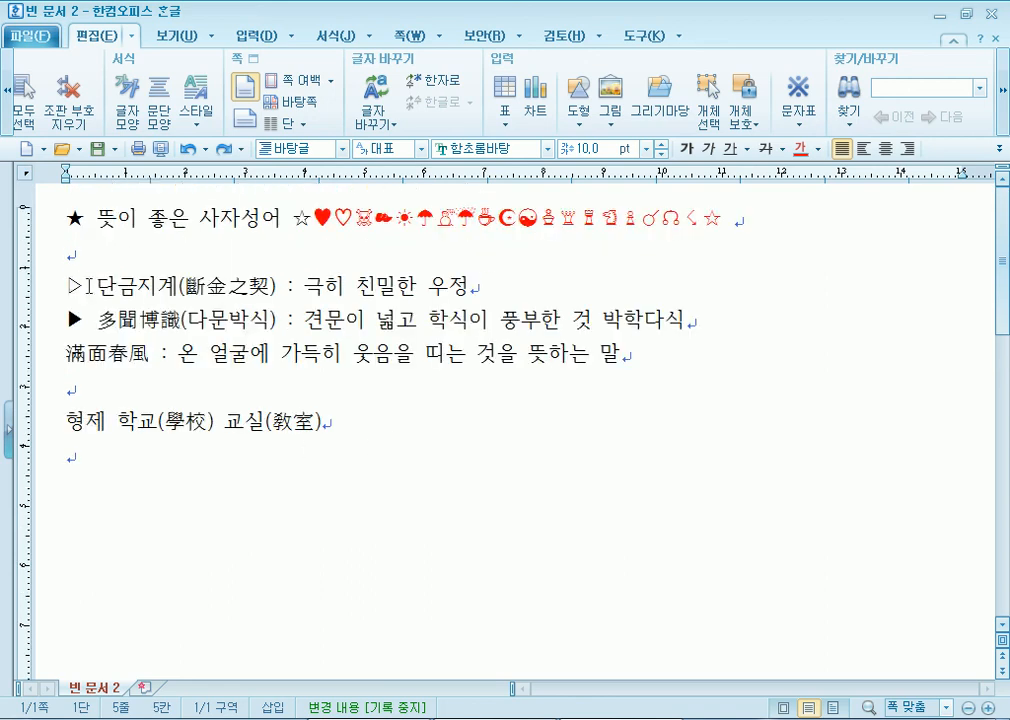
{"action": "scroll", "coordinate": [277, 453], "scroll_direction": "down", "scroll_amount": 2}
- Reselect 滿面春風 and convert it to Hangul 만면춘풍 for good
{"action": "left_click_drag", "start_coordinate": [57, 262], "coordinate": [150, 263]}
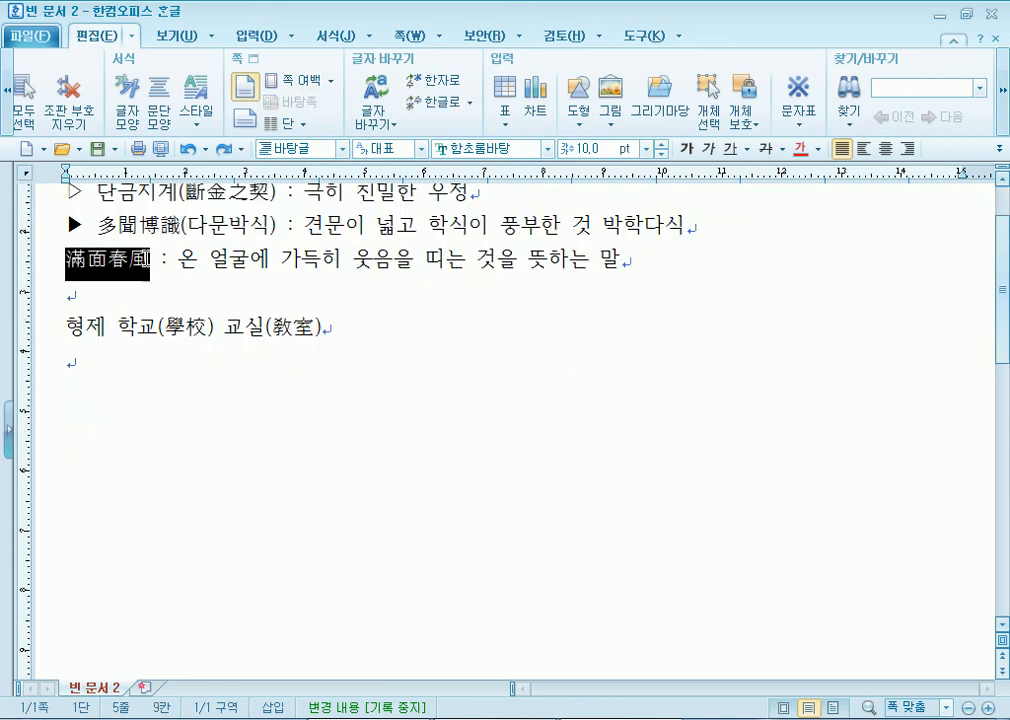
{"action": "left_click", "coordinate": [136, 293]}
{"action": "left_click_drag", "start_coordinate": [193, 221], "coordinate": [277, 222]}
{"action": "left_click_drag", "start_coordinate": [150, 263], "coordinate": [65, 263]}
{"action": "left_click", "coordinate": [201, 264]}
{"action": "key", "text": "F9"}
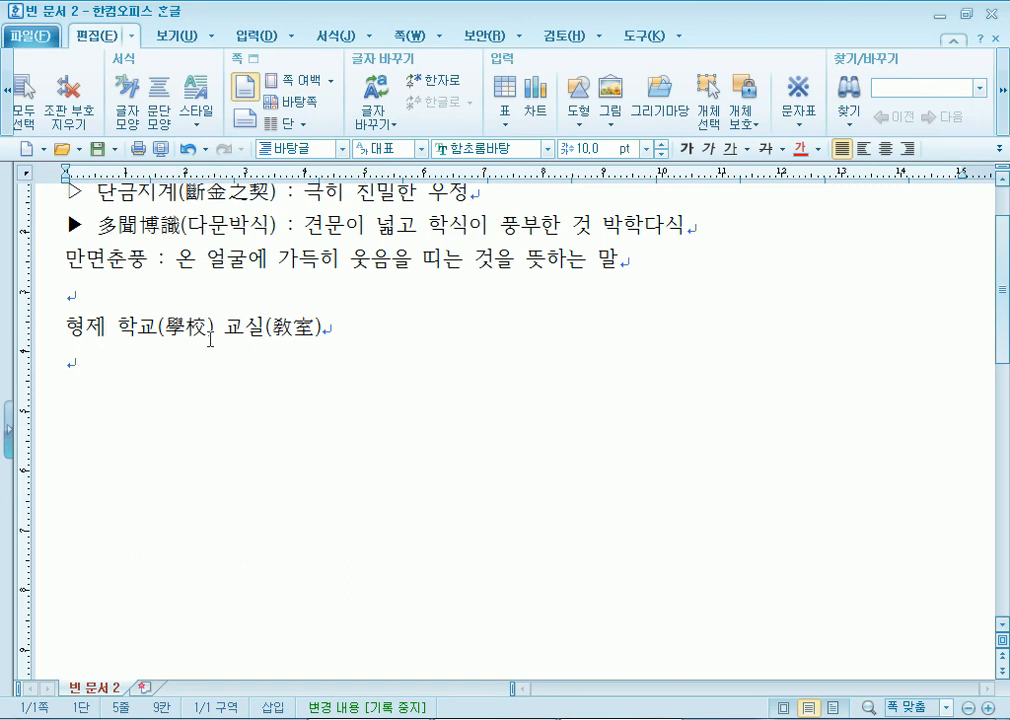
- Convert 만면 back to 滿面 and 춘풍 to 春風, then move to the empty line below
{"action": "key", "text": "F9"}
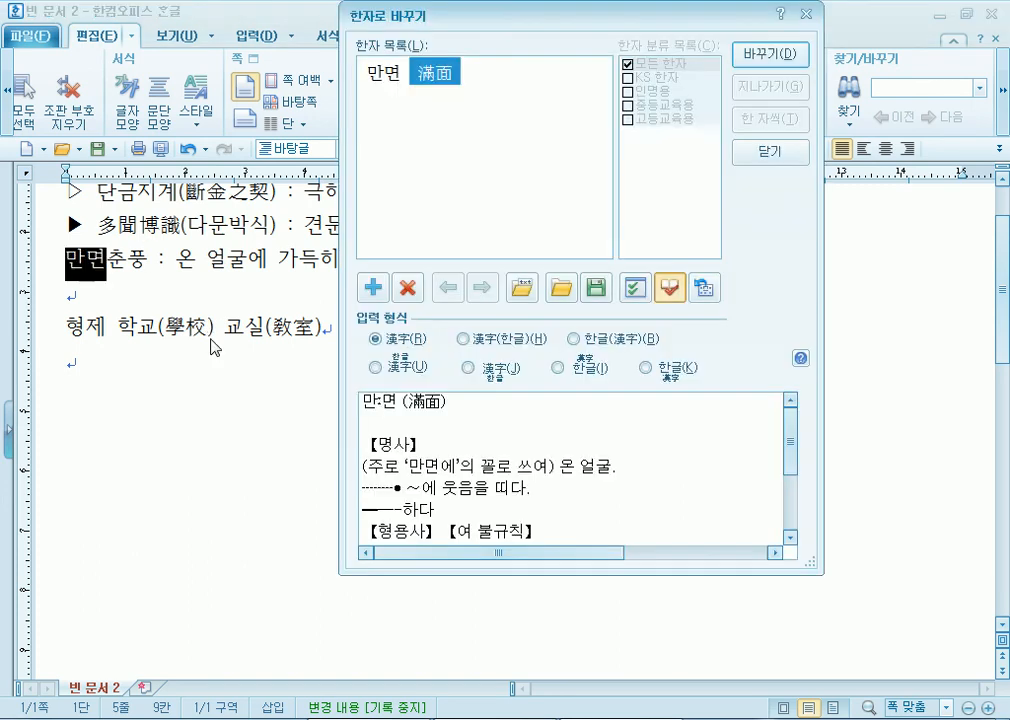
{"action": "left_click", "coordinate": [770, 54]}
{"action": "key", "text": "F9"}
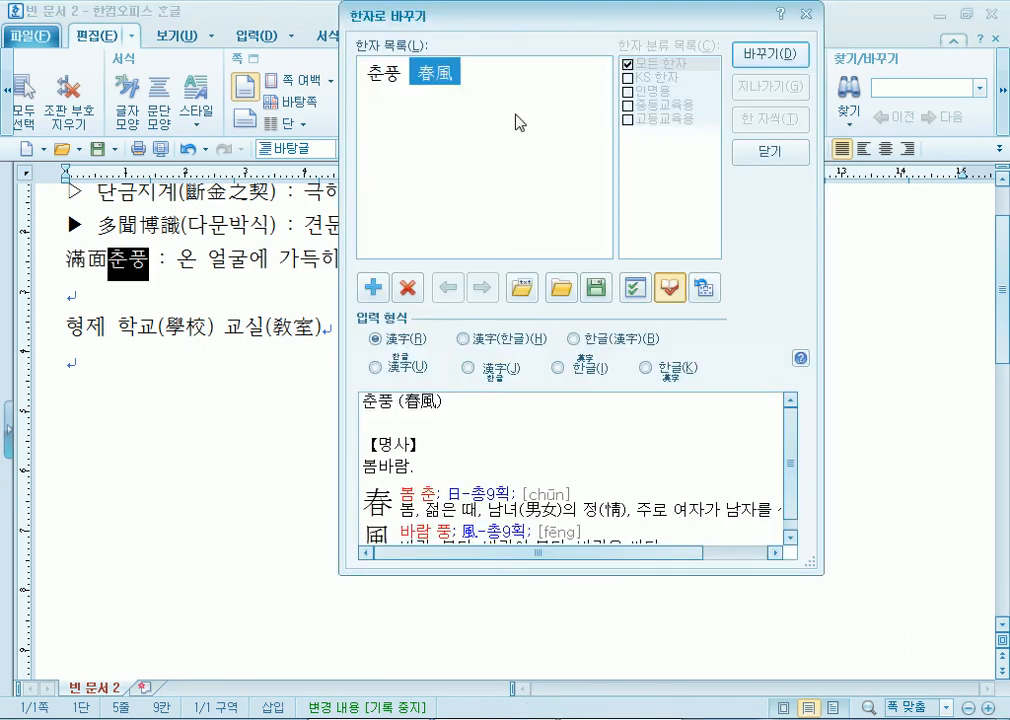
{"action": "left_click", "coordinate": [770, 56]}
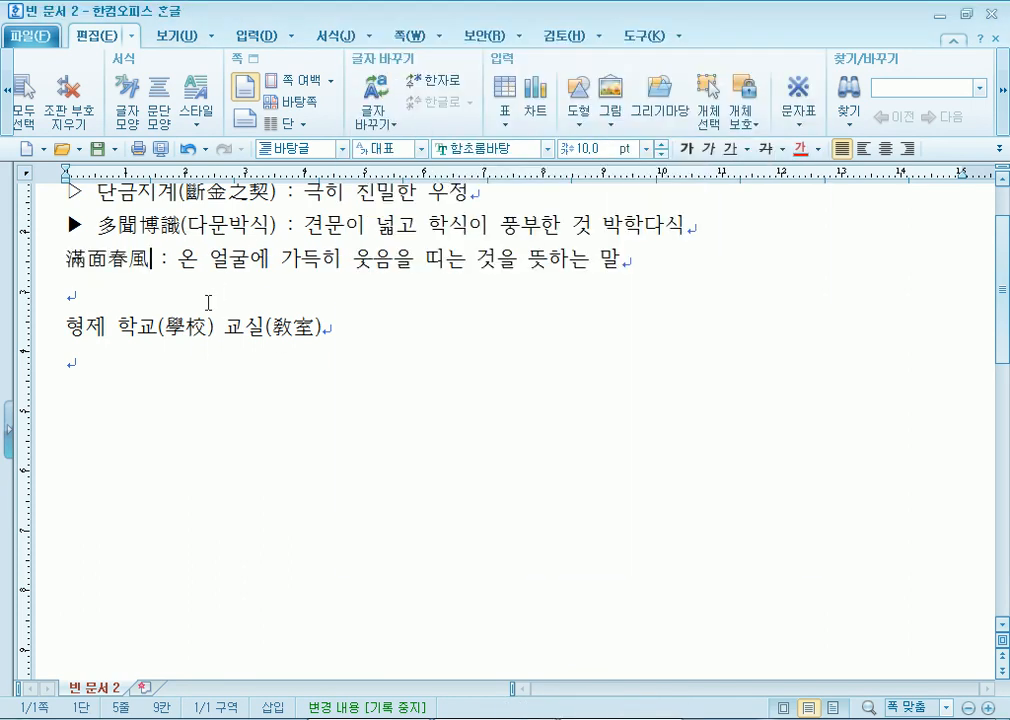
{"action": "left_click", "coordinate": [134, 291]}
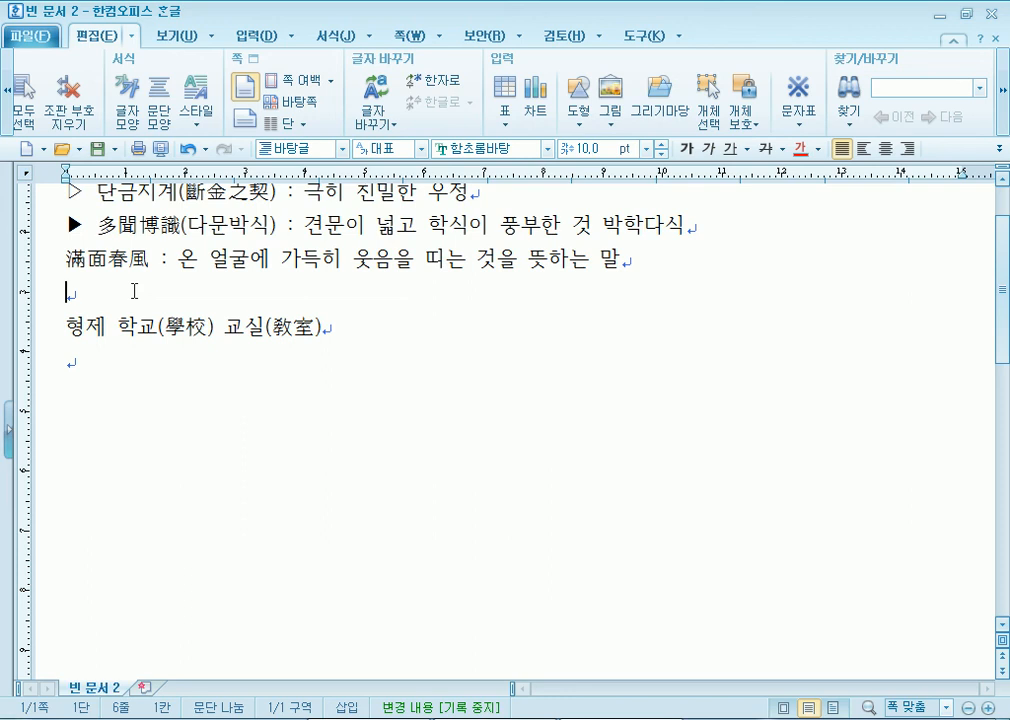
- Type a three-syllable name and browse its Hanja candidates, leaving it in Hangul
{"action": "key", "text": "F9"}
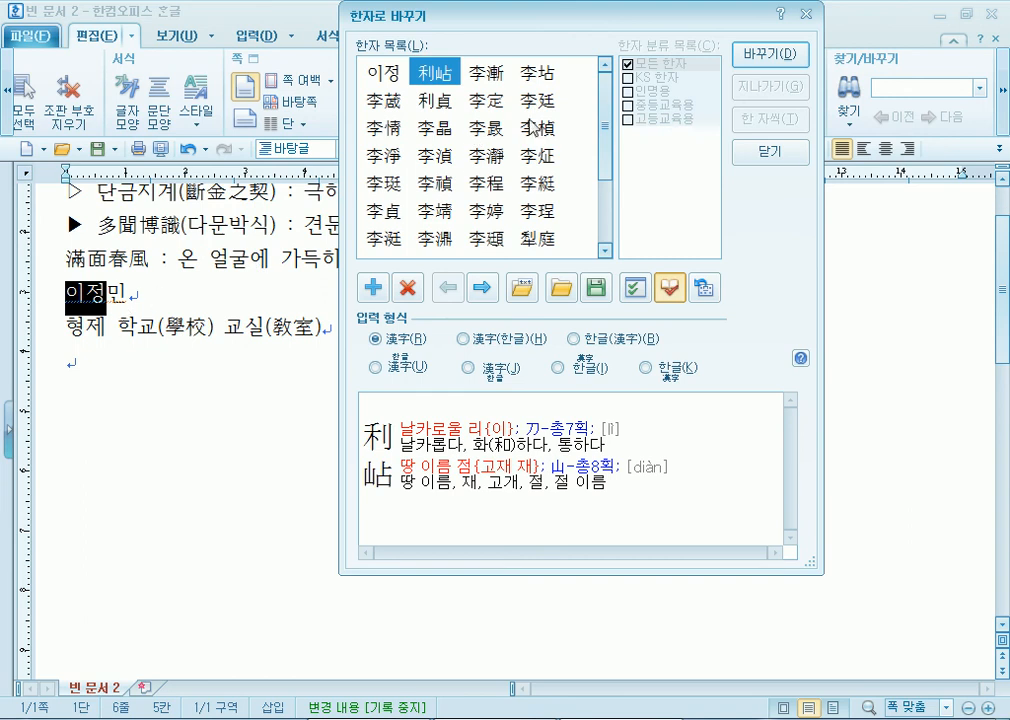
{"action": "left_click_drag", "start_coordinate": [605, 119], "coordinate": [628, 111]}
{"action": "left_click", "coordinate": [385, 76]}
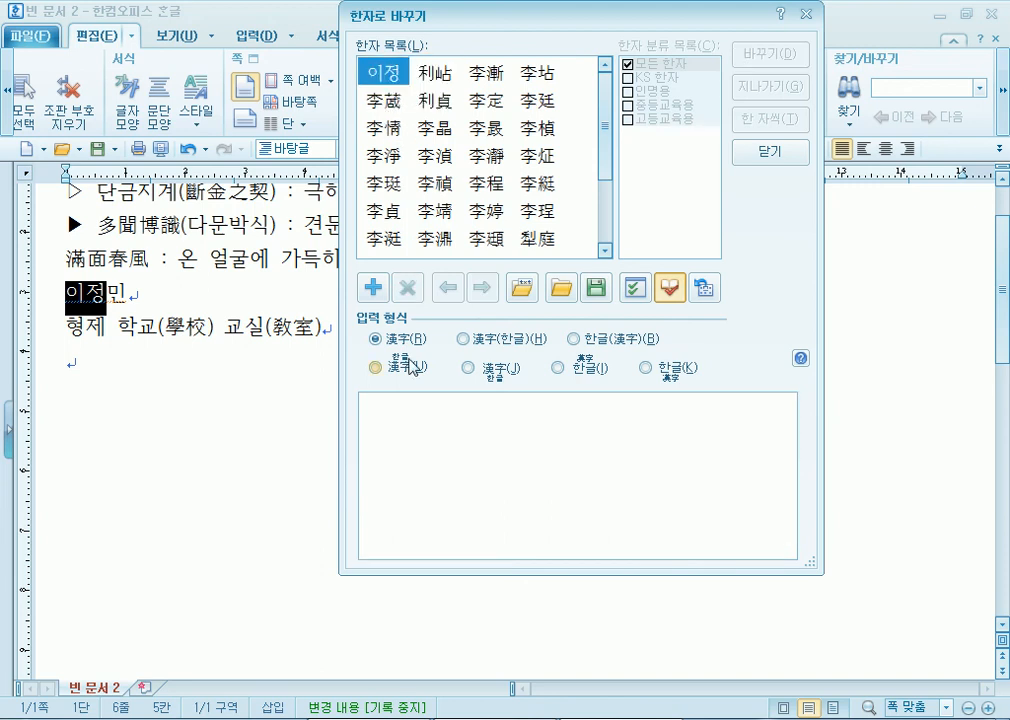
{"action": "left_click", "coordinate": [435, 76]}
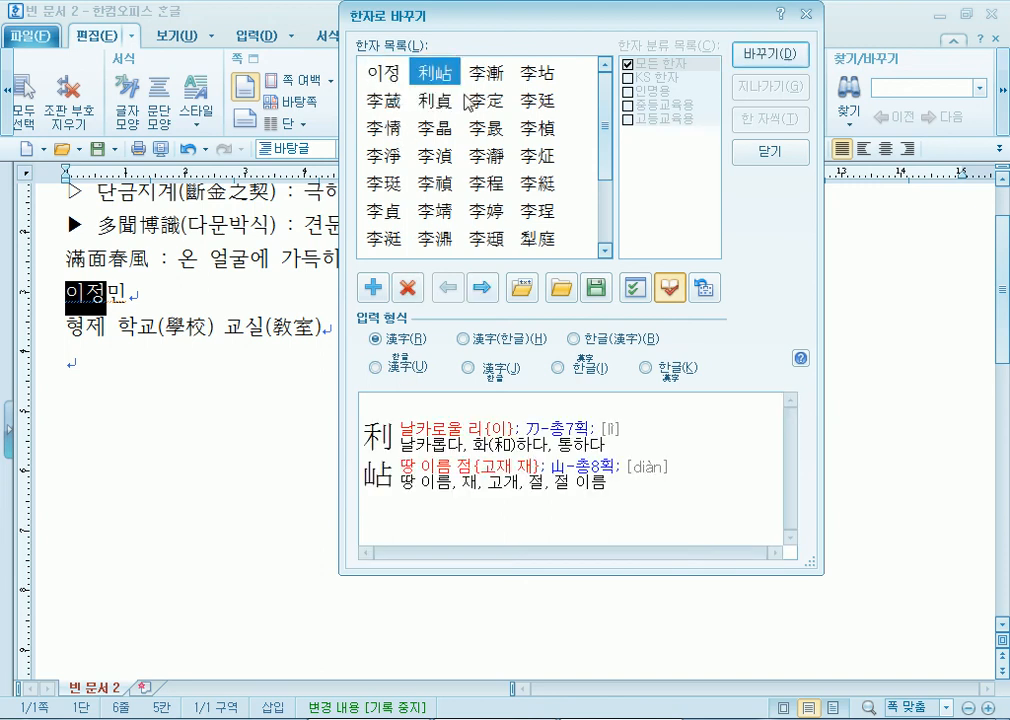
{"action": "left_click", "coordinate": [492, 75]}
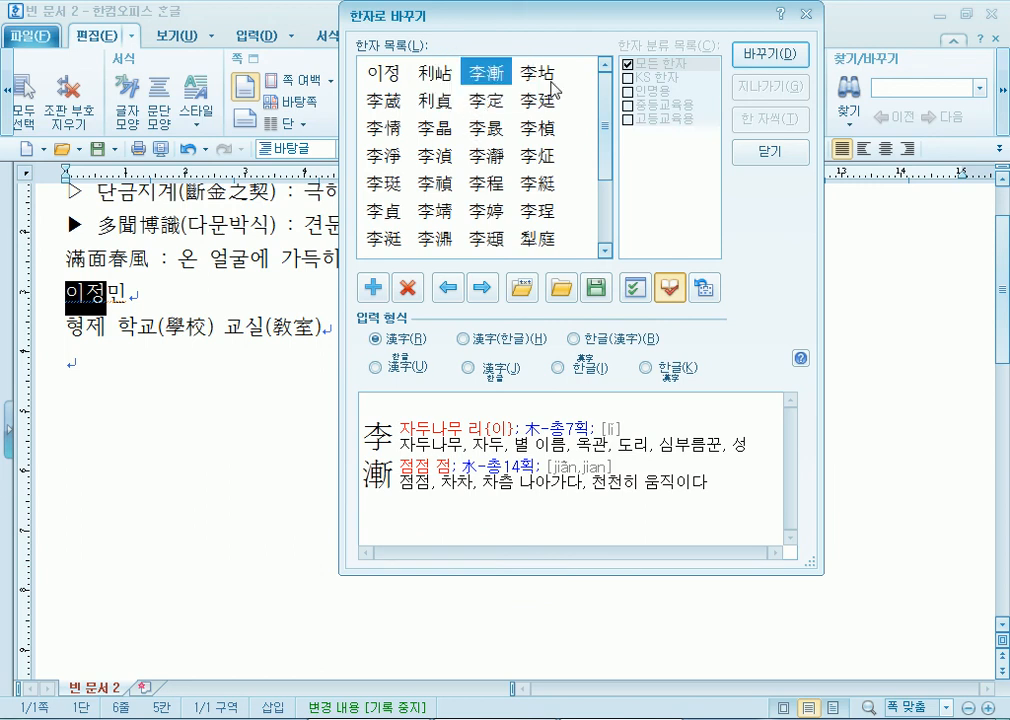
{"action": "key", "text": "Escape"}
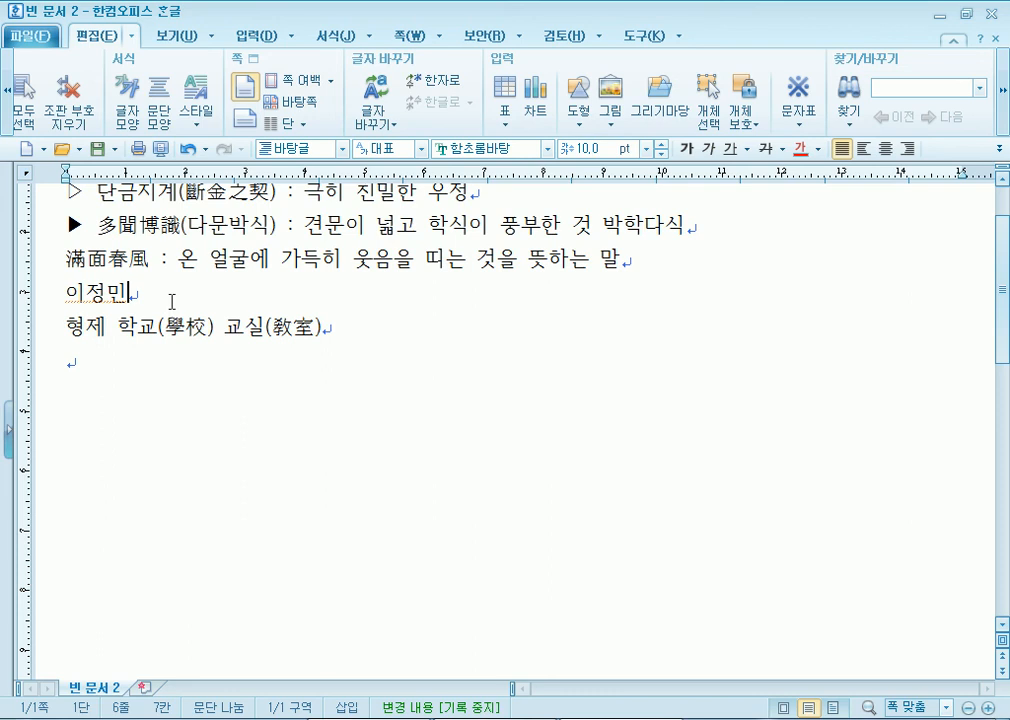
{"action": "left_click", "coordinate": [146, 368]}
- Insert a circle-enclosed 100 on the last line using 글자 겹치기
{"action": "key", "text": "ctrl+F10"}
{"action": "key", "text": "Escape"}
{"action": "left_click", "coordinate": [254, 37]}
{"action": "left_click", "coordinate": [1003, 128]}
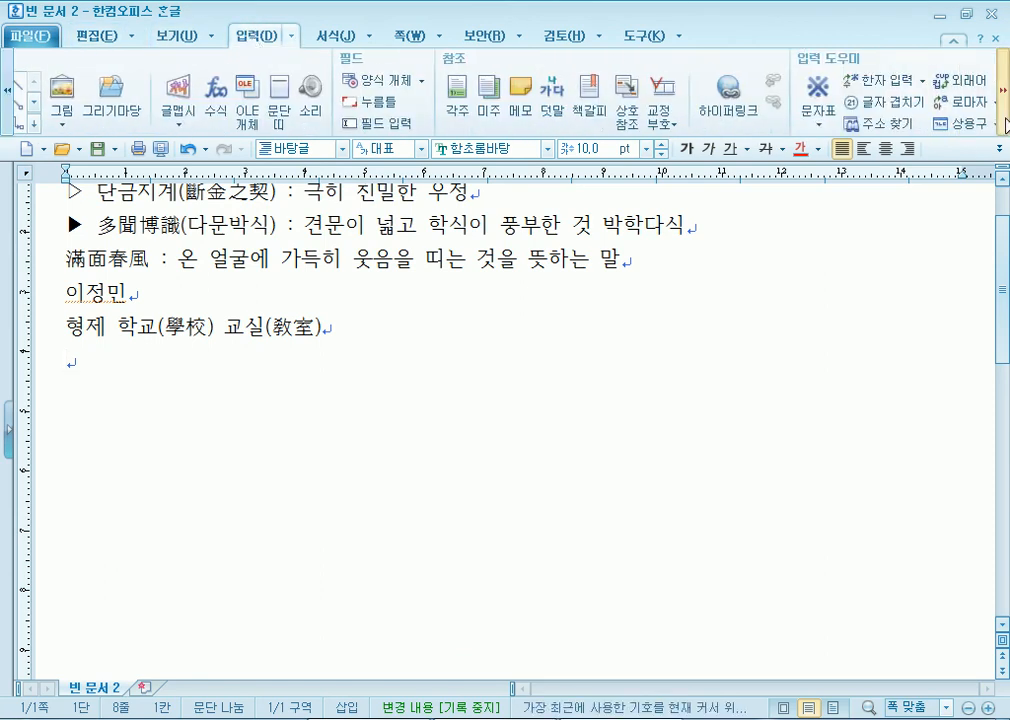
{"action": "left_click", "coordinate": [881, 110]}
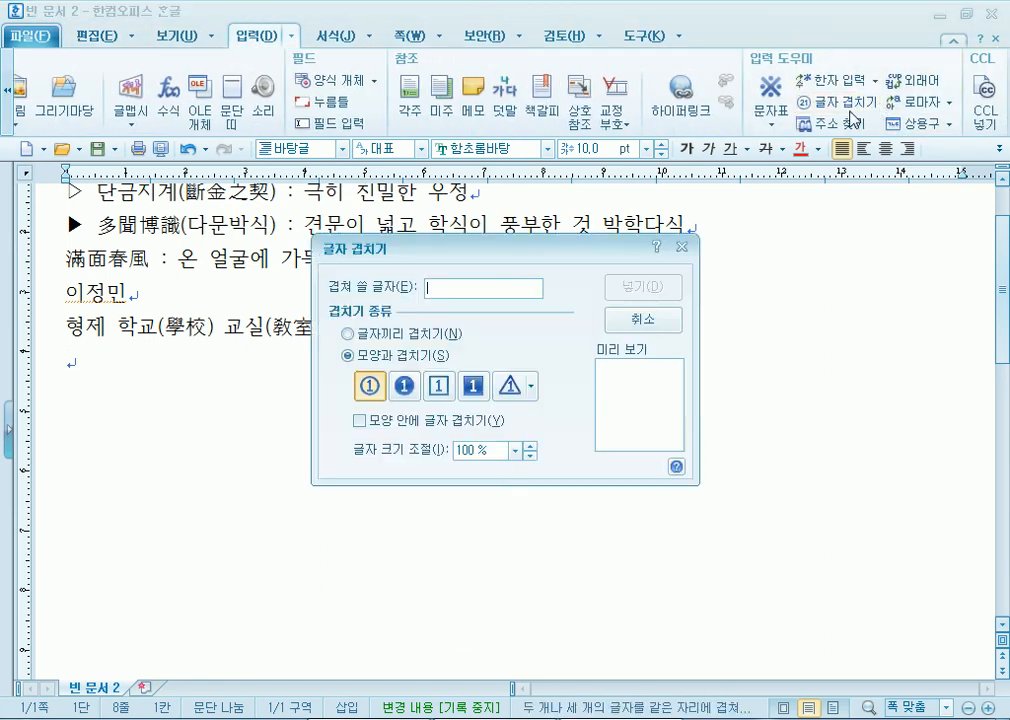
{"action": "type", "text": "100"}
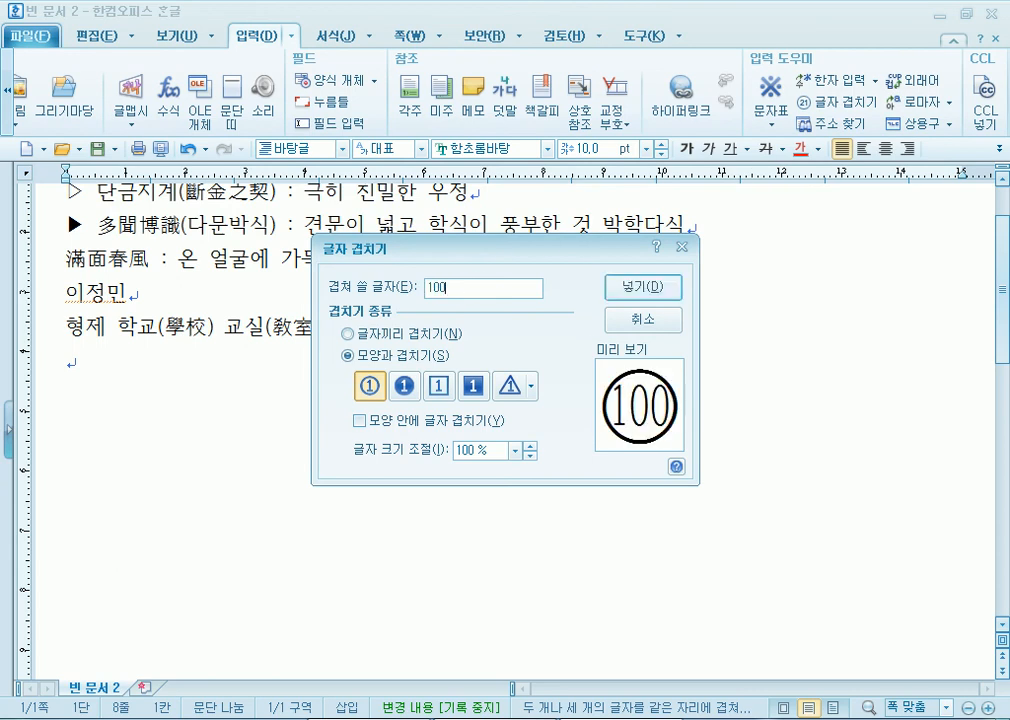
{"action": "left_click", "coordinate": [643, 287]}
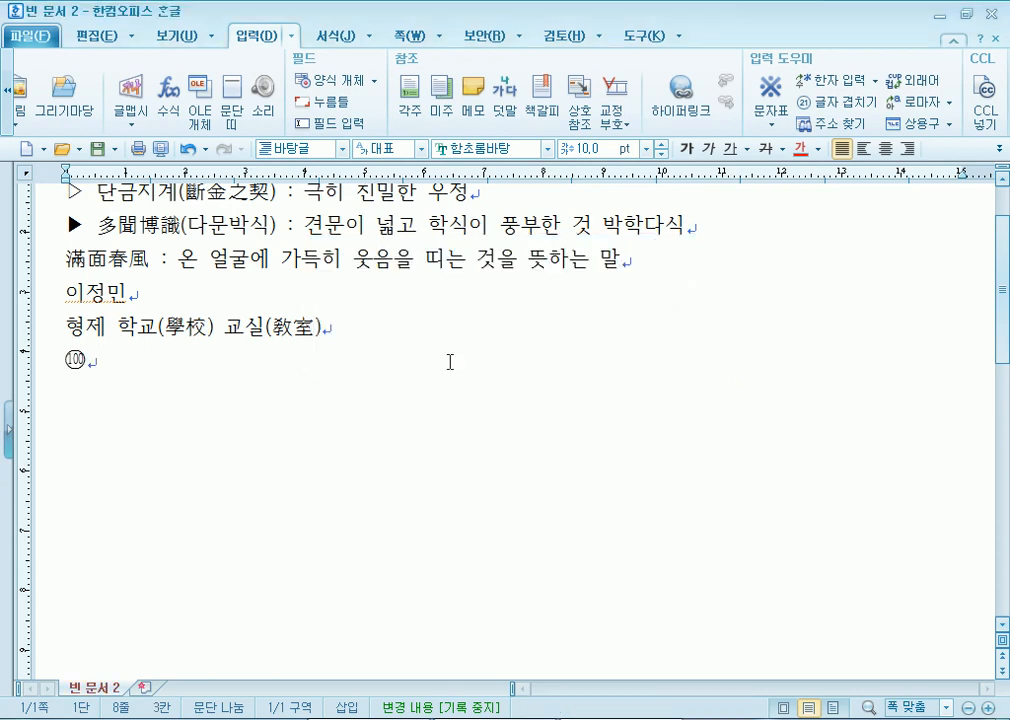
- Add a circle-enclosed 인 right after the circled 100
{"action": "left_click", "coordinate": [838, 101]}
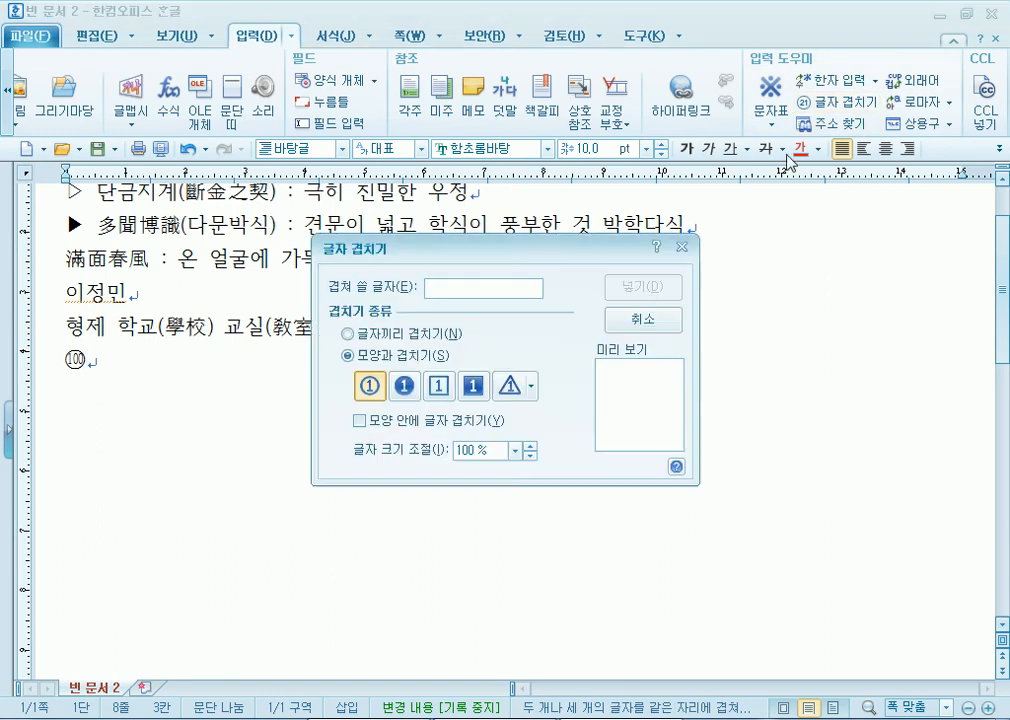
{"action": "type", "text": "인"}
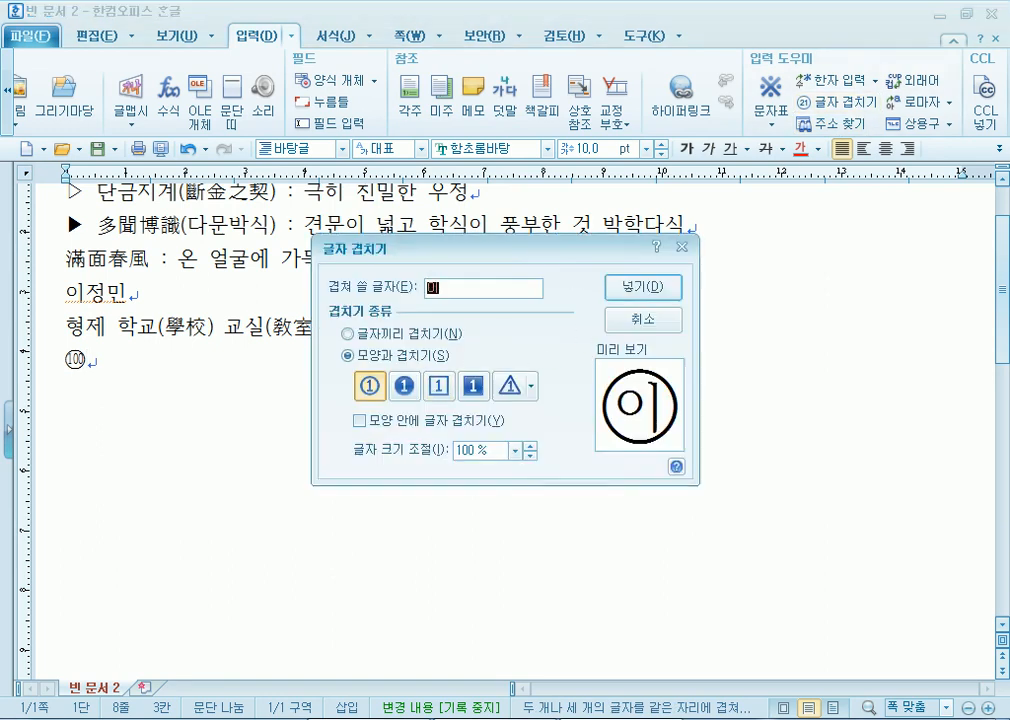
{"action": "left_click", "coordinate": [645, 290]}
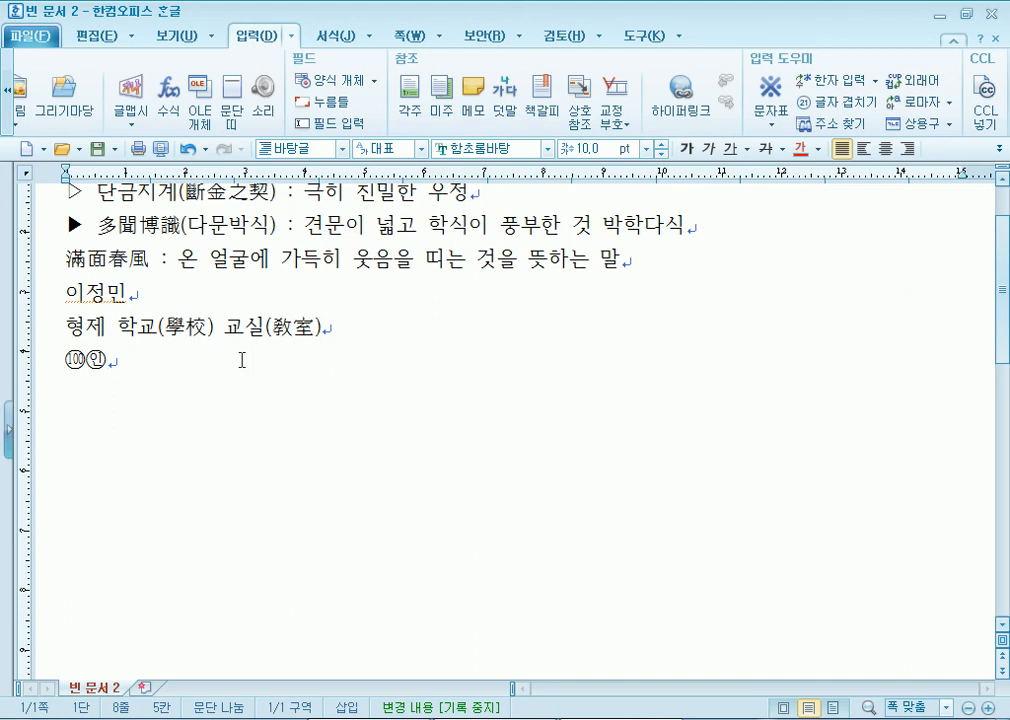
{"action": "key", "text": "alt+u"}
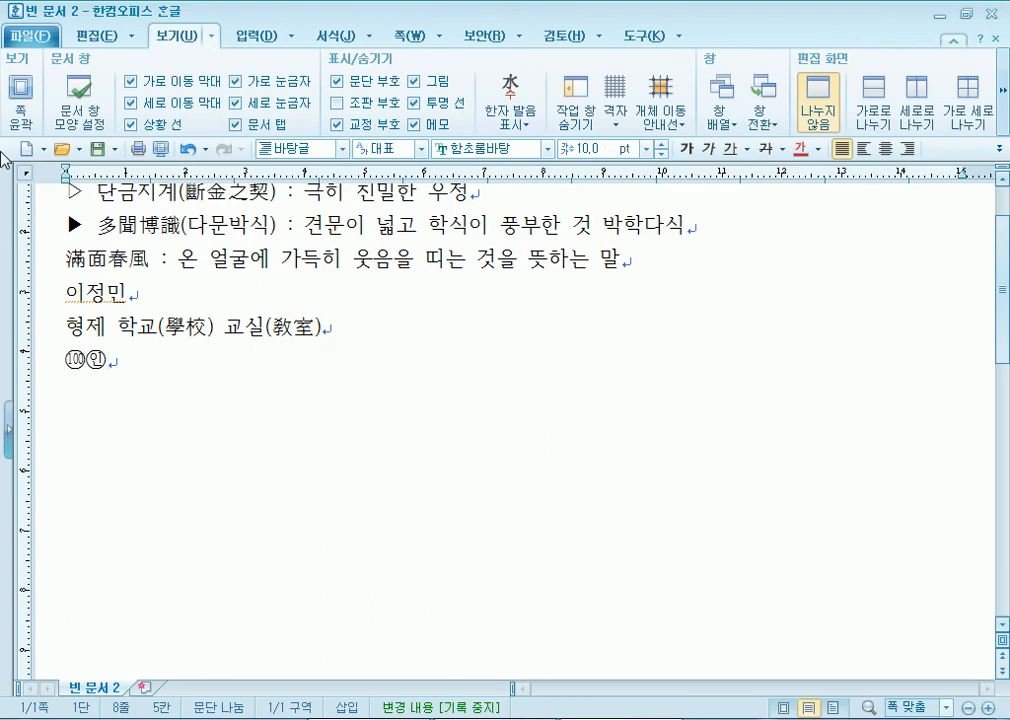
- Browse the symbol lists and character map, then open the 글자 겹치기 dialog
{"action": "left_click", "coordinate": [256, 44]}
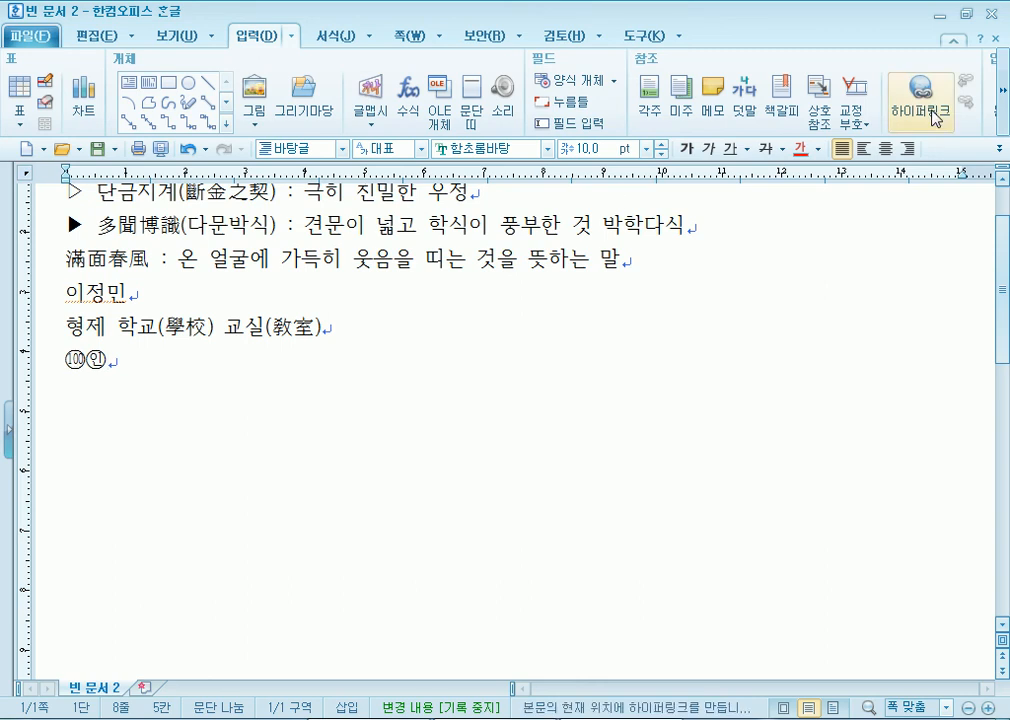
{"action": "left_click", "coordinate": [1002, 95]}
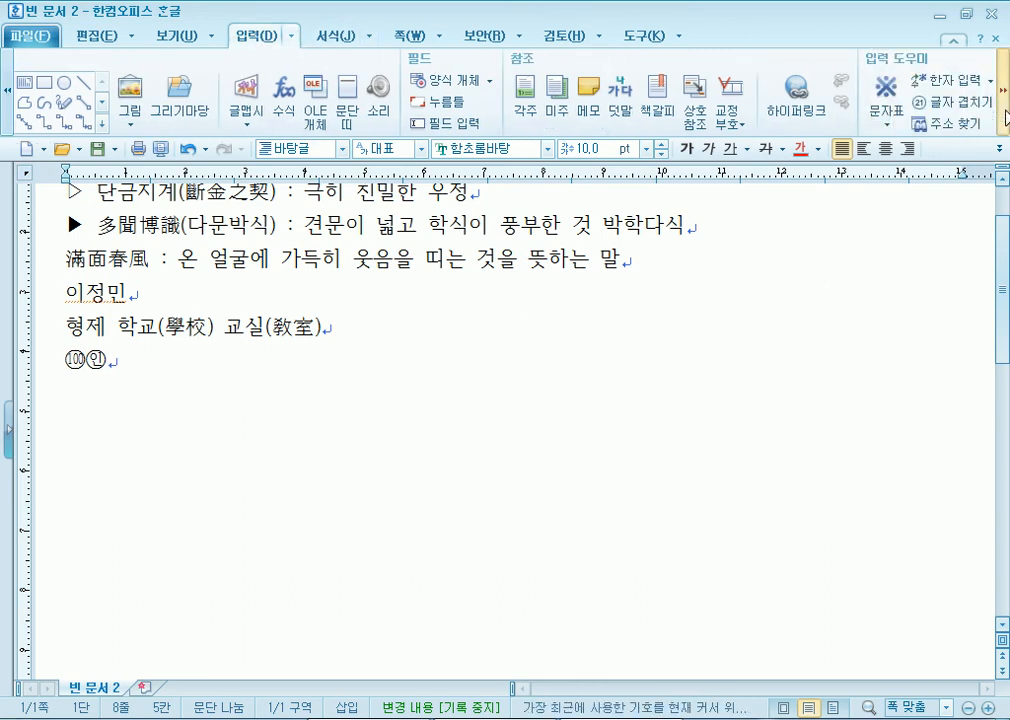
{"action": "left_click", "coordinate": [771, 120]}
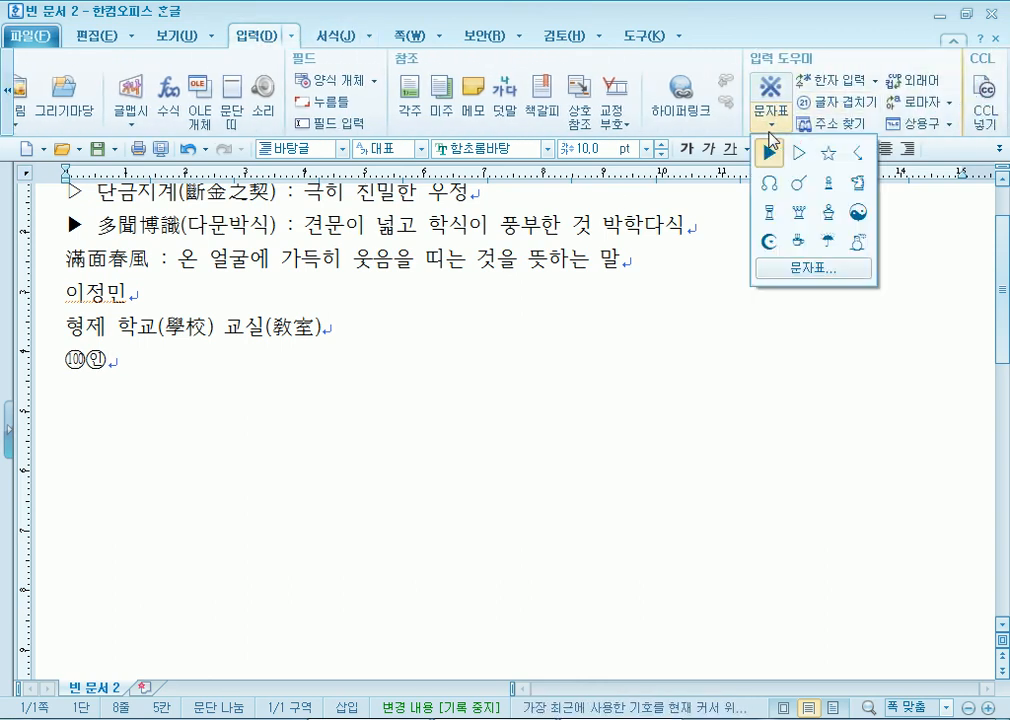
{"action": "left_click", "coordinate": [806, 270]}
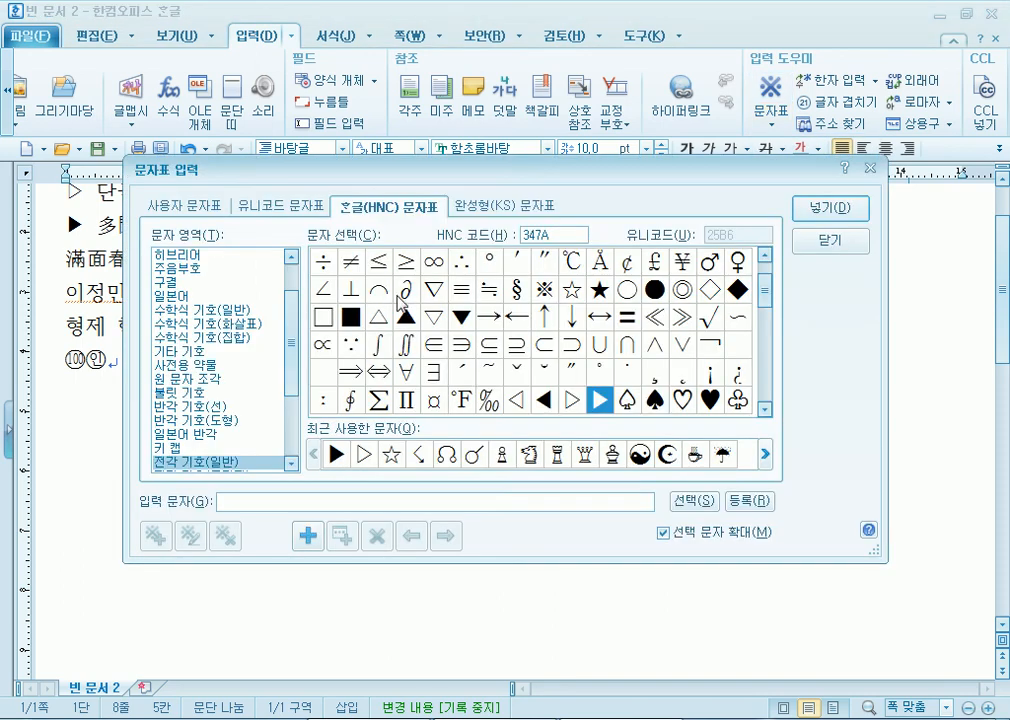
{"action": "left_click", "coordinate": [830, 241]}
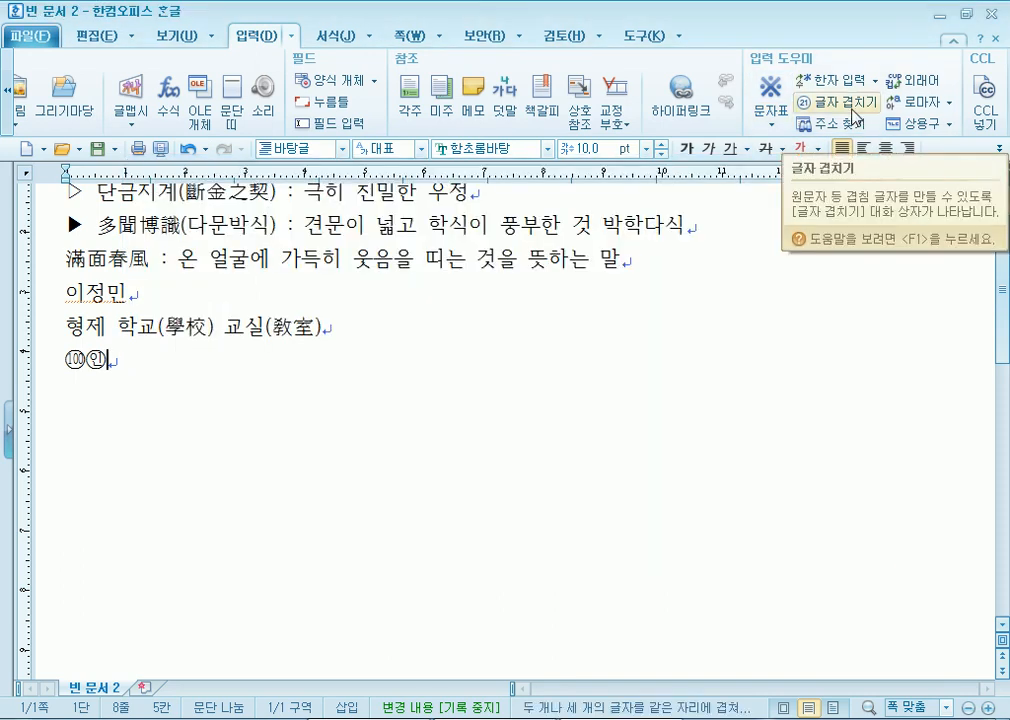
{"action": "left_click", "coordinate": [855, 117]}
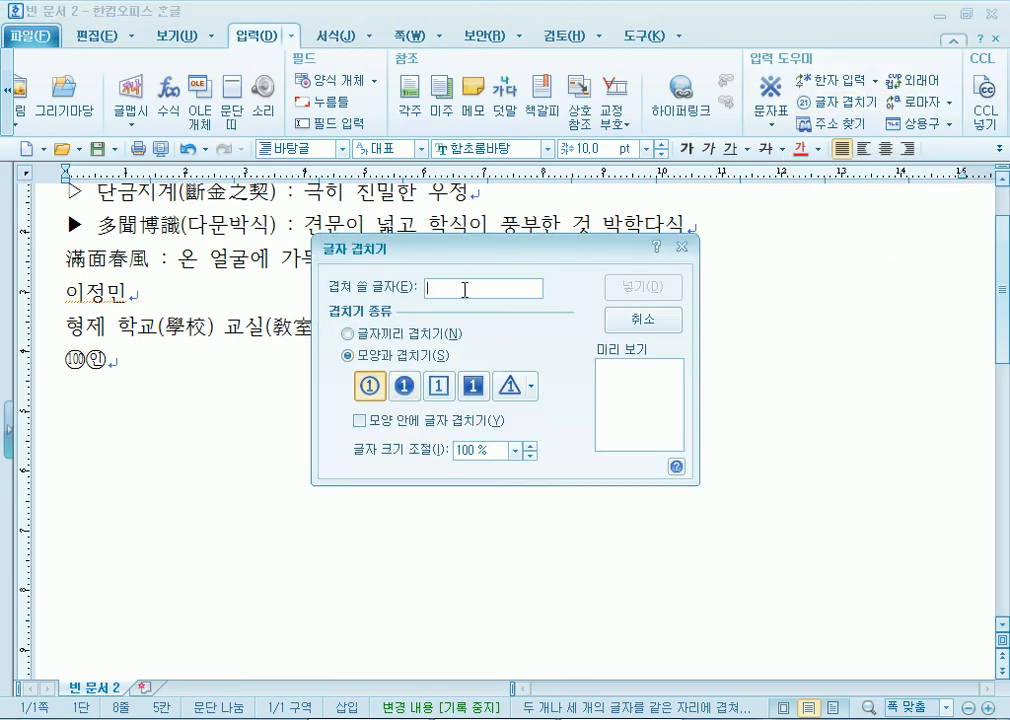
- Try overlap styles and enclosing shapes on 123: black circle, square, triangle and sun shape
{"action": "type", "text": "123"}
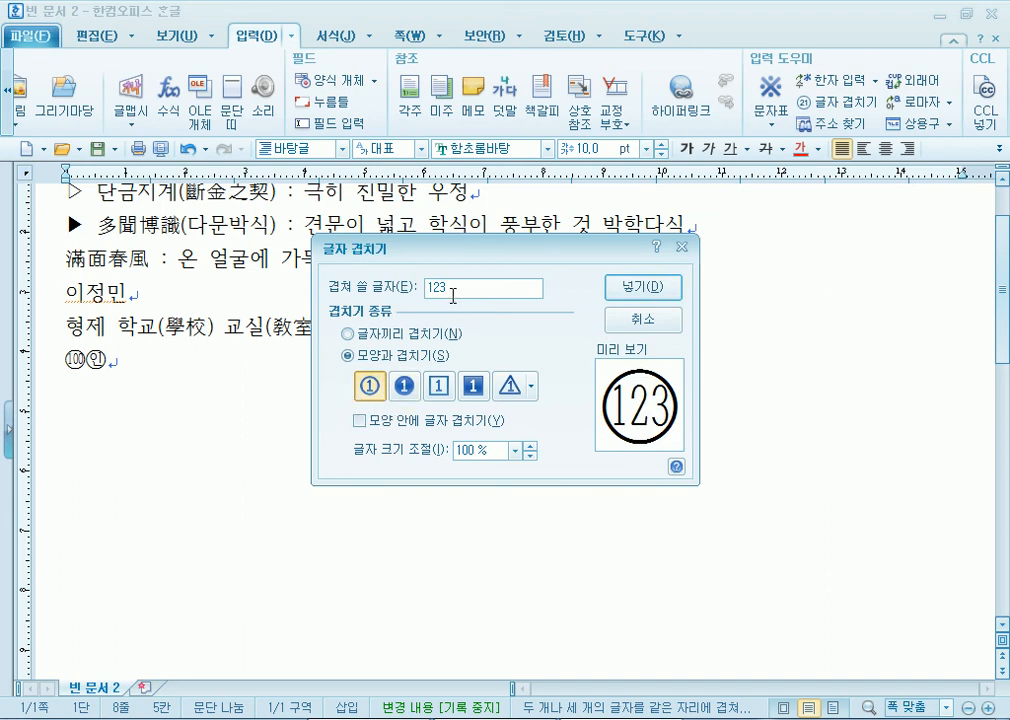
{"action": "left_click_drag", "start_coordinate": [454, 287], "coordinate": [401, 287]}
{"action": "left_click", "coordinate": [348, 334]}
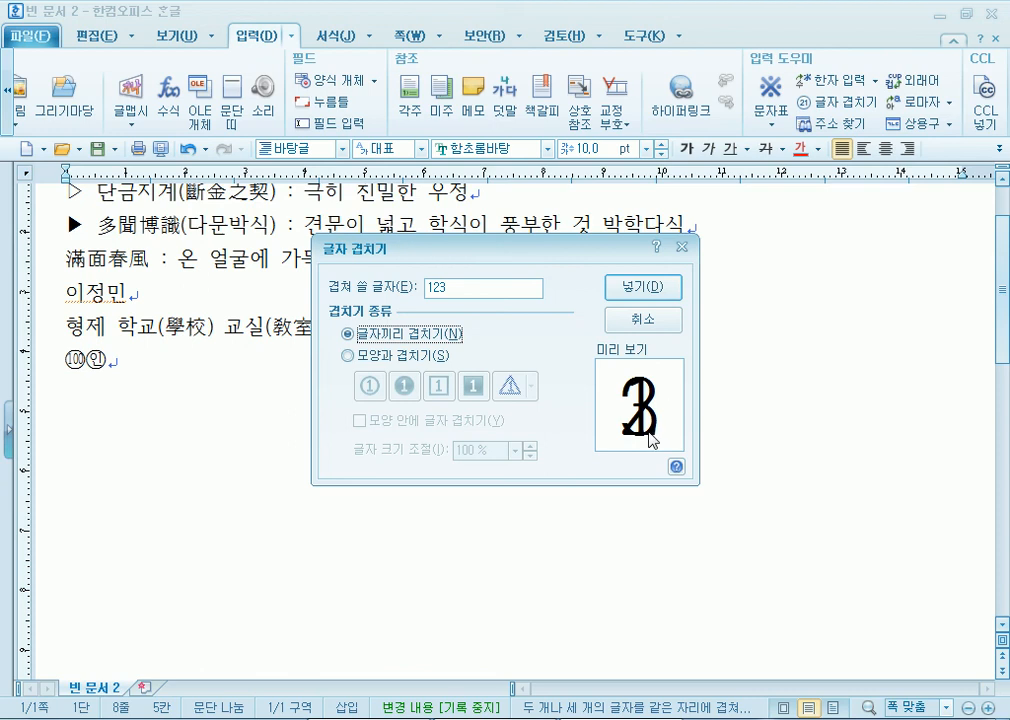
{"action": "left_click", "coordinate": [372, 358]}
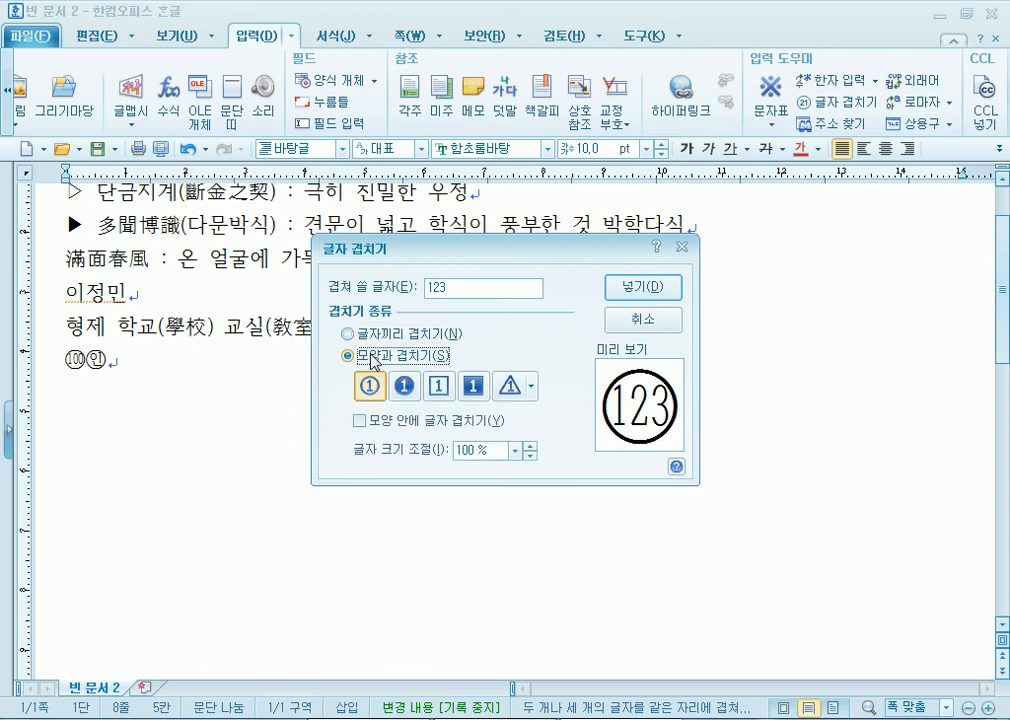
{"action": "left_click", "coordinate": [404, 386]}
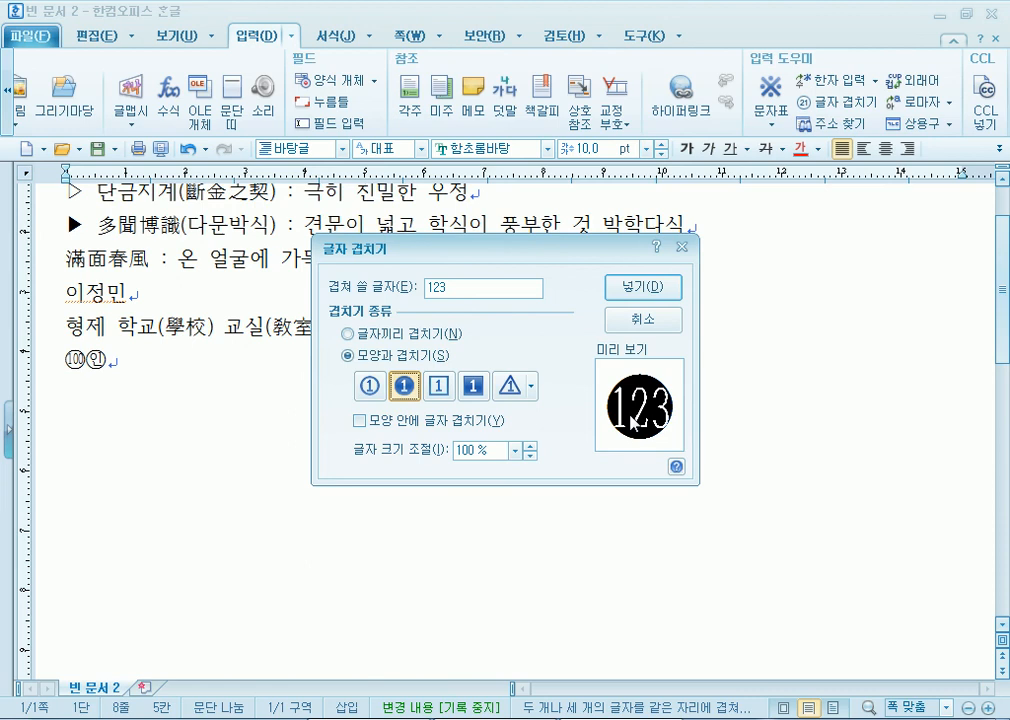
{"action": "left_click", "coordinate": [437, 387]}
{"action": "left_click", "coordinate": [476, 388]}
{"action": "left_click", "coordinate": [512, 388]}
{"action": "left_click", "coordinate": [531, 390]}
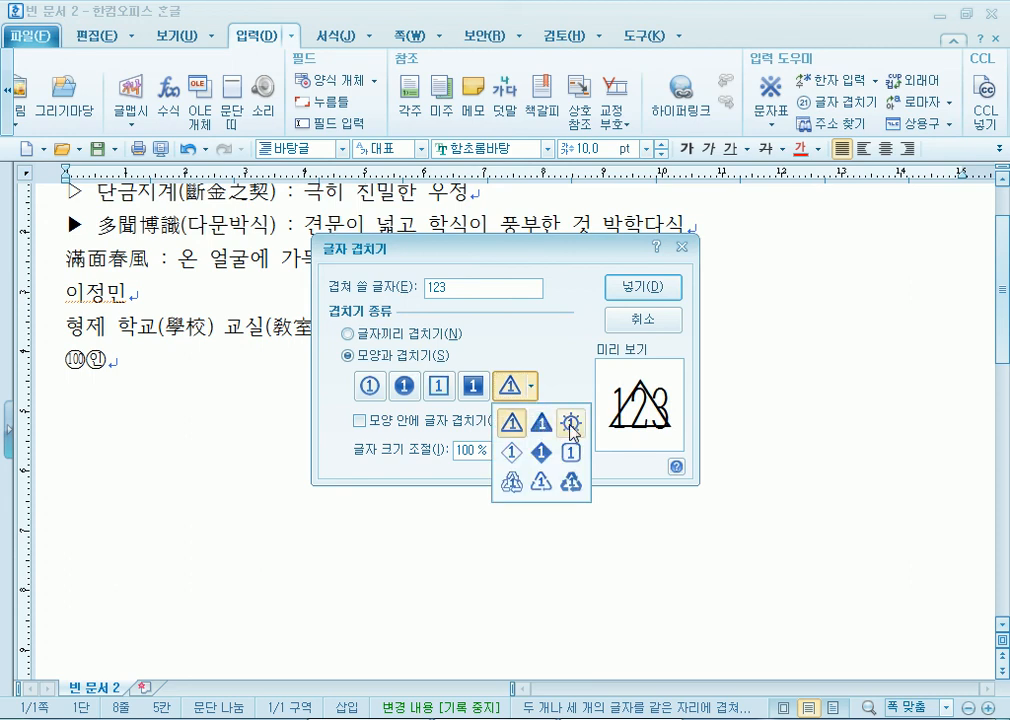
{"action": "left_click", "coordinate": [573, 424]}
- Insert 1 enclosed in a triangle and select the line of enclosed symbols
{"action": "key", "text": "alt+e"}
{"action": "type", "text": "1"}
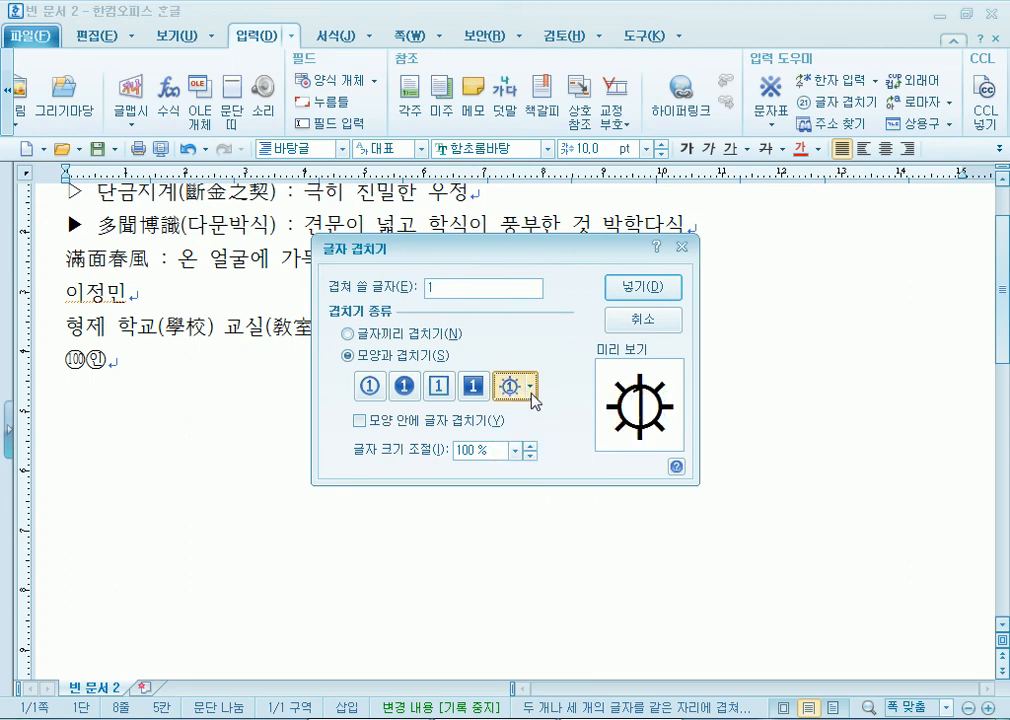
{"action": "left_click", "coordinate": [531, 388]}
{"action": "left_click", "coordinate": [511, 452]}
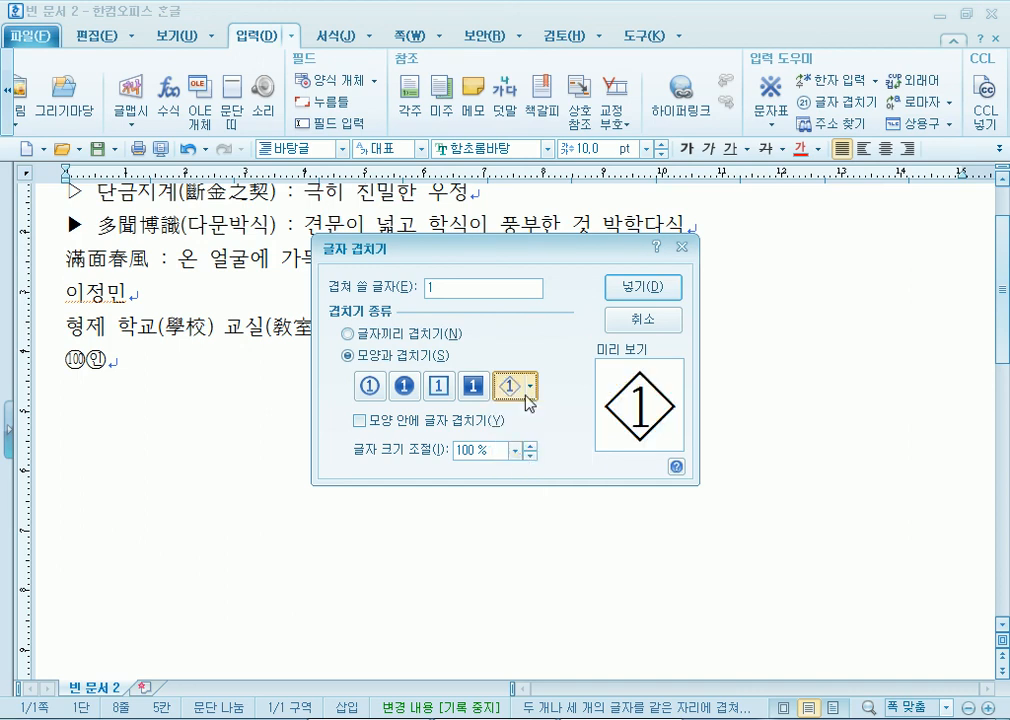
{"action": "left_click", "coordinate": [533, 390]}
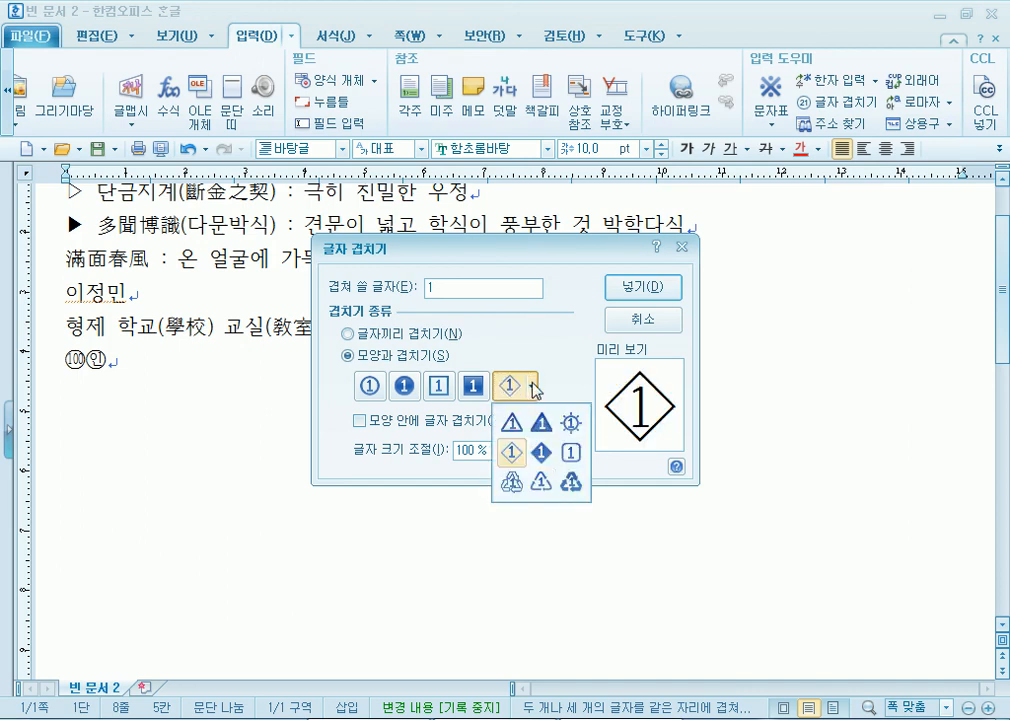
{"action": "left_click", "coordinate": [510, 430]}
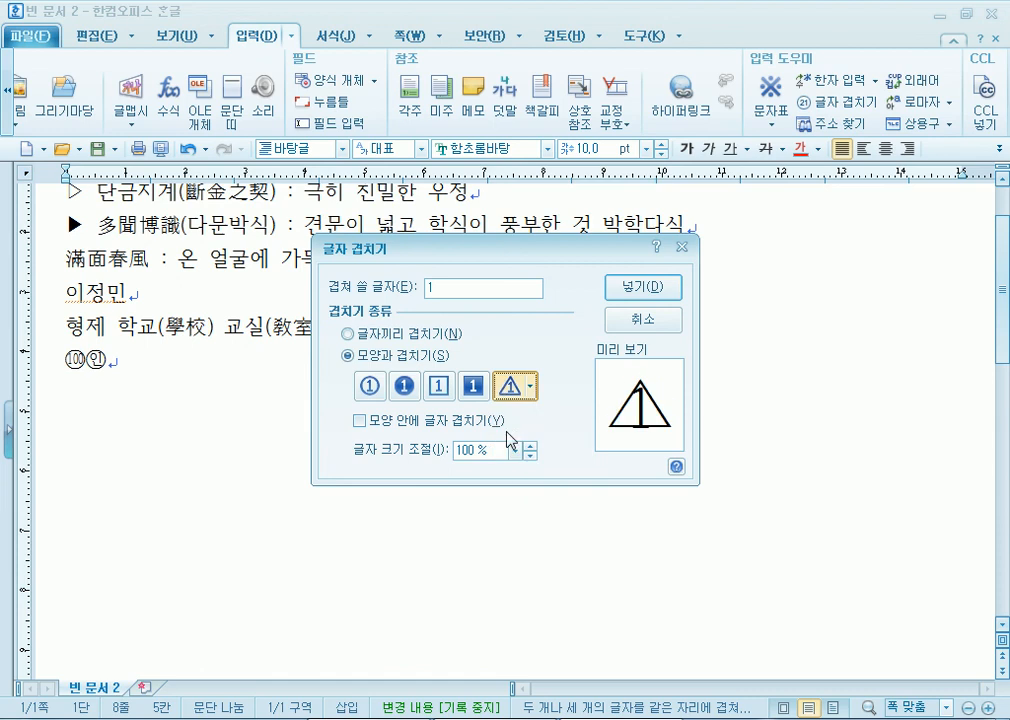
{"action": "left_click", "coordinate": [643, 287]}
{"action": "left_click_drag", "start_coordinate": [140, 361], "coordinate": [50, 355]}
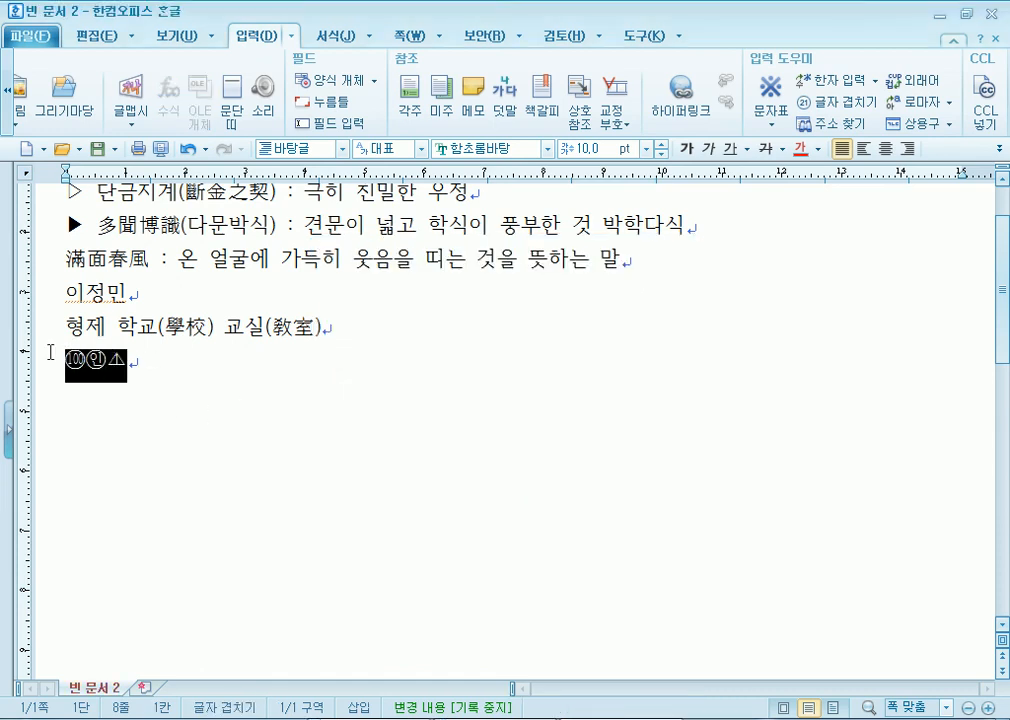
- Enlarge the circled 100, circled 인 and triangled 1 to 26 pt and color them red
{"action": "left_click", "coordinate": [658, 144]}
{"action": "left_click", "coordinate": [658, 144]}
{"action": "left_click", "coordinate": [658, 144]}
{"action": "left_click", "coordinate": [658, 144]}
{"action": "left_click", "coordinate": [660, 148]}
{"action": "left_click", "coordinate": [660, 148]}
{"action": "left_click", "coordinate": [660, 148]}
{"action": "left_click", "coordinate": [660, 148]}
{"action": "left_click", "coordinate": [660, 148]}
{"action": "left_click", "coordinate": [660, 148]}
{"action": "left_click", "coordinate": [660, 148]}
{"action": "left_click", "coordinate": [660, 148]}
{"action": "left_click", "coordinate": [660, 148]}
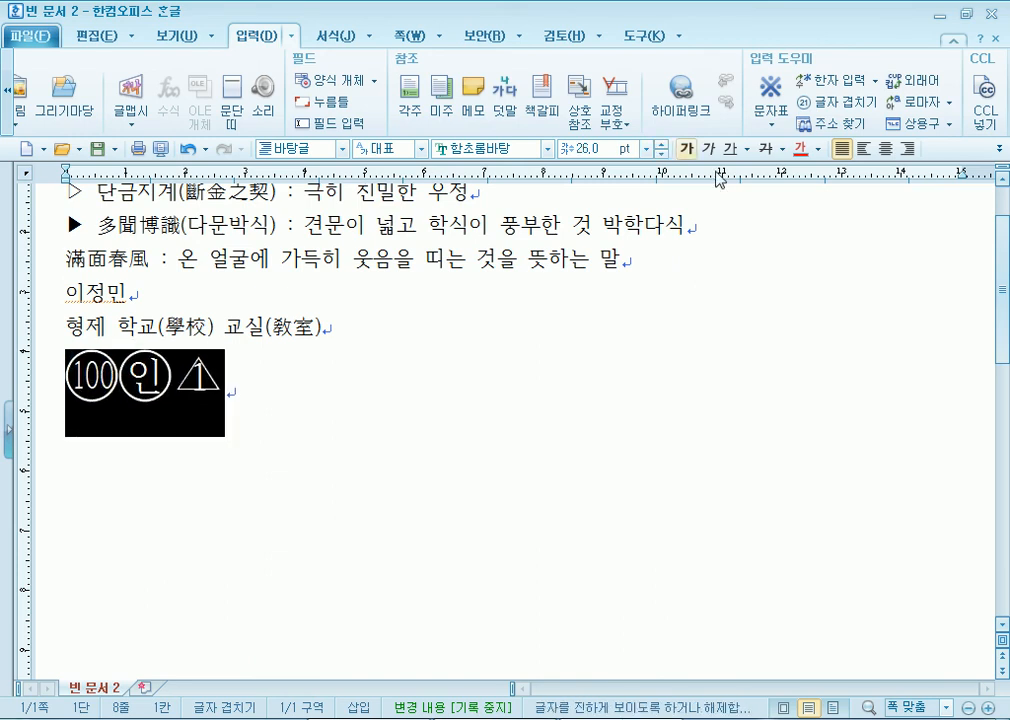
{"action": "left_click", "coordinate": [818, 148]}
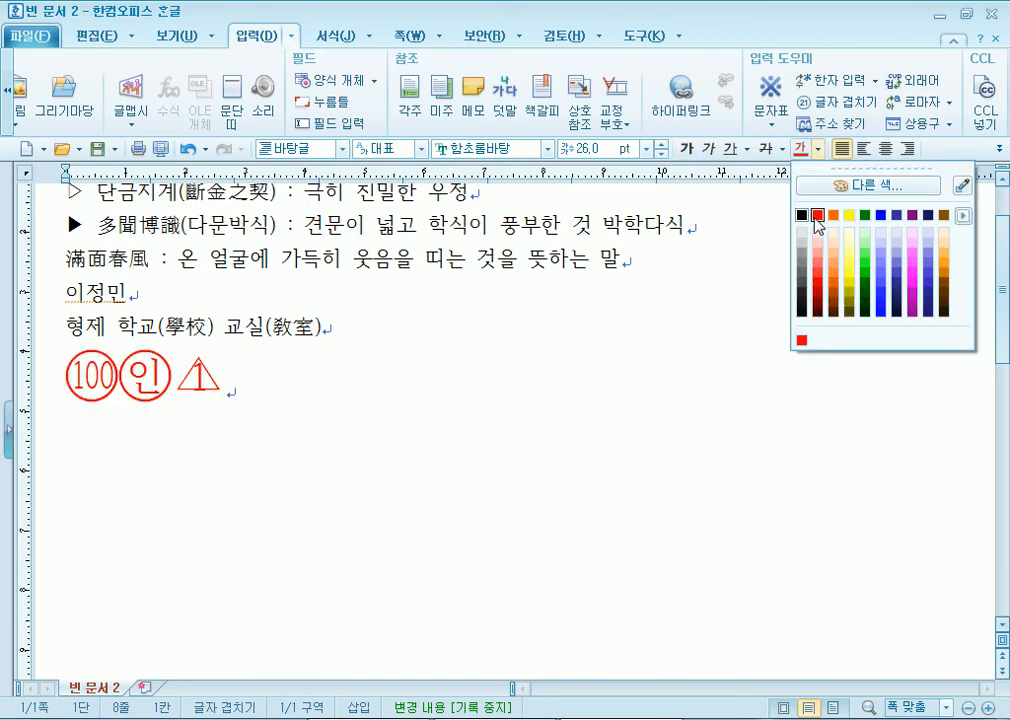
{"action": "left_click", "coordinate": [818, 215]}
{"action": "left_click", "coordinate": [408, 394]}
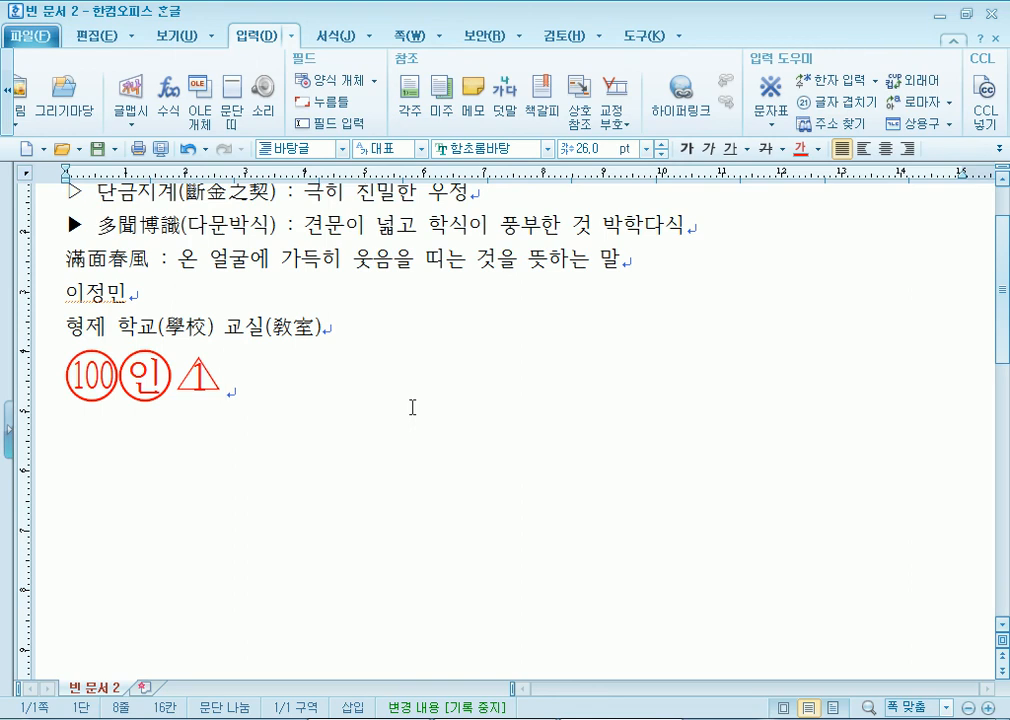
- Check the name's Hanja conversion, cancel it, and open the 한자 입력 options list
{"action": "left_click", "coordinate": [296, 298]}
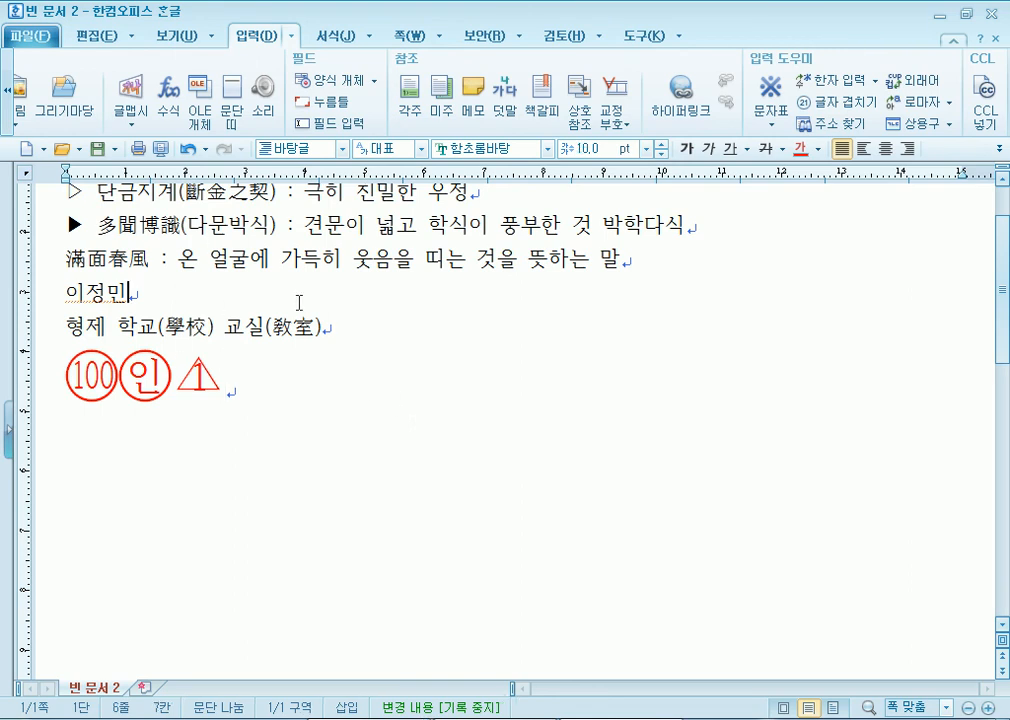
{"action": "left_click", "coordinate": [849, 88]}
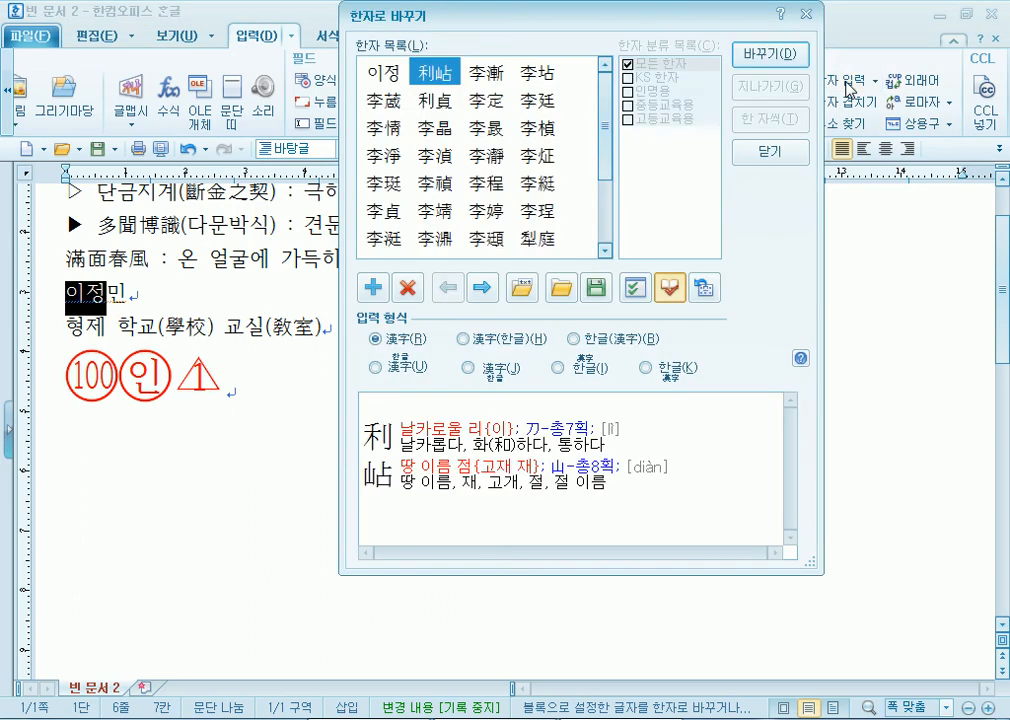
{"action": "key", "text": "Escape"}
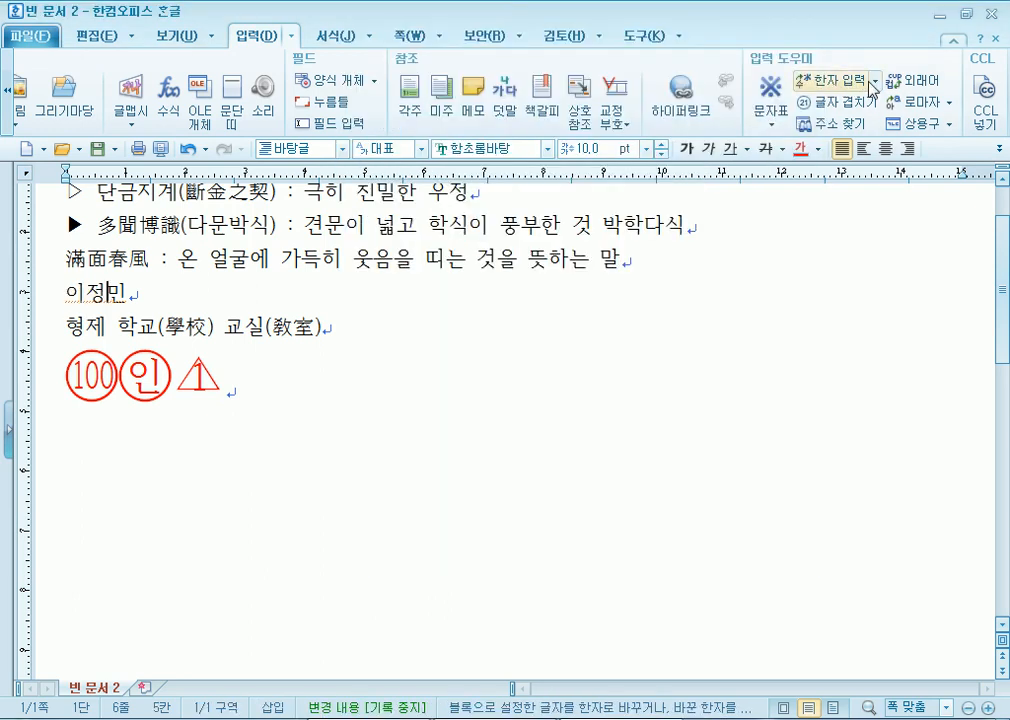
{"action": "left_click", "coordinate": [875, 80]}
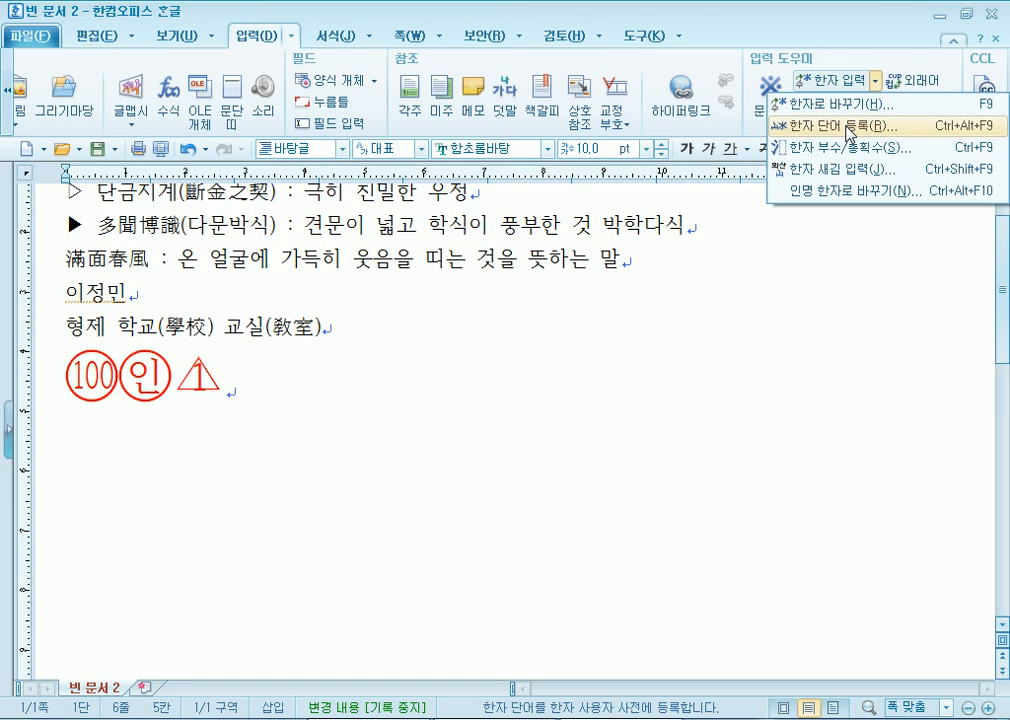
- Start and cancel a Hanja word registration for the name, then reopen the 한자 입력 options
{"action": "left_click", "coordinate": [851, 131]}
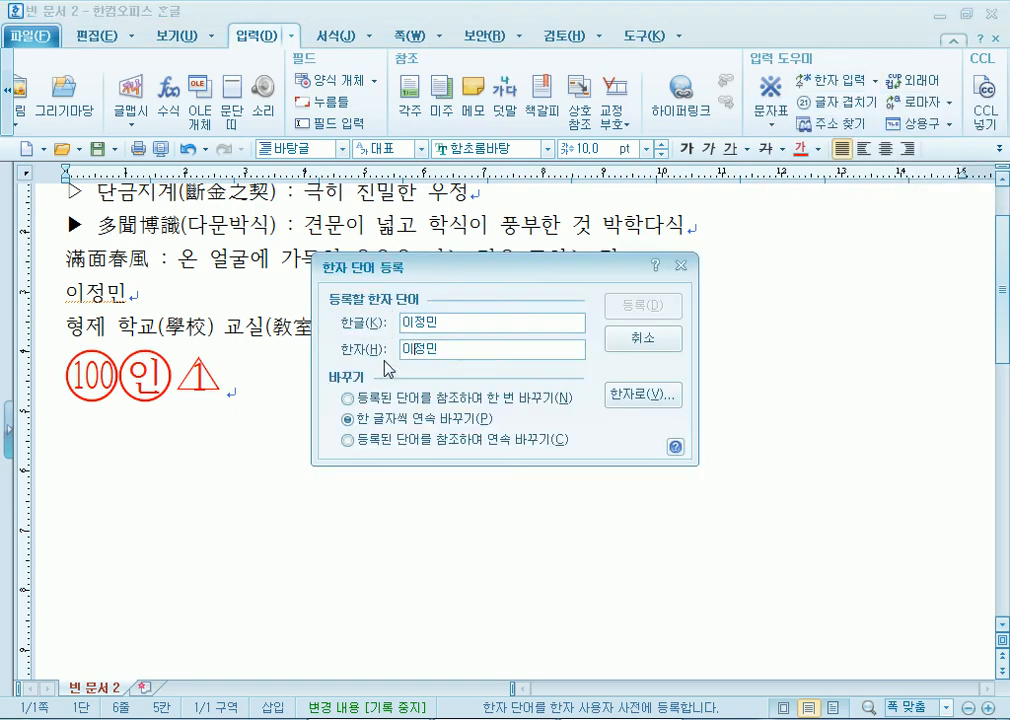
{"action": "left_click", "coordinate": [641, 344]}
{"action": "left_click_drag", "start_coordinate": [159, 285], "coordinate": [34, 297]}
{"action": "left_click", "coordinate": [133, 297]}
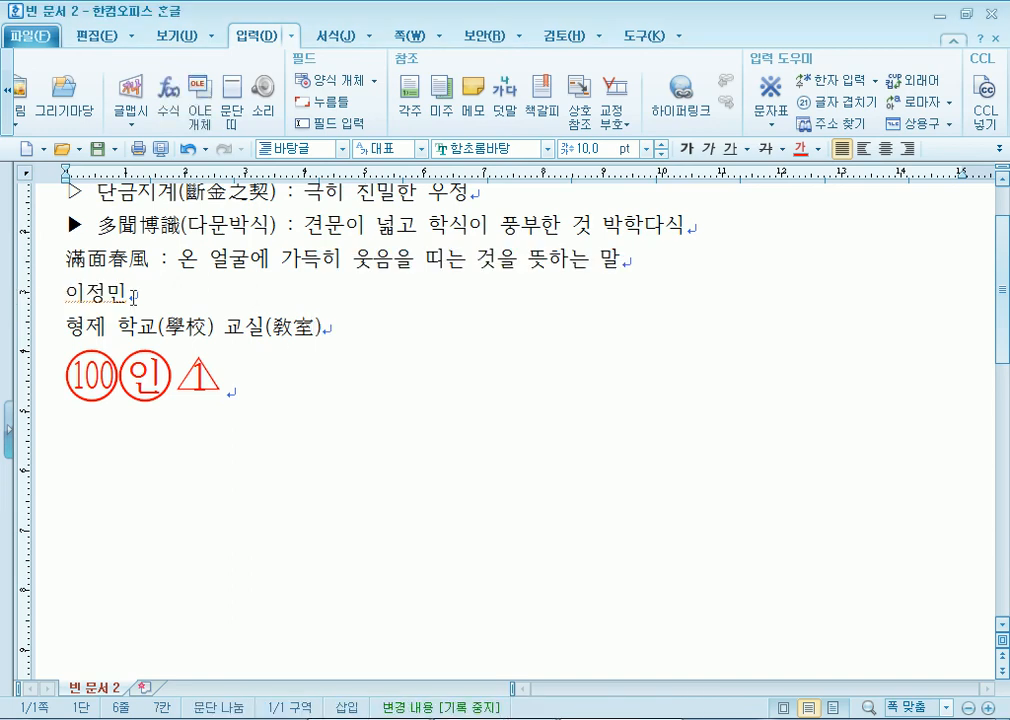
{"action": "left_click", "coordinate": [877, 80]}
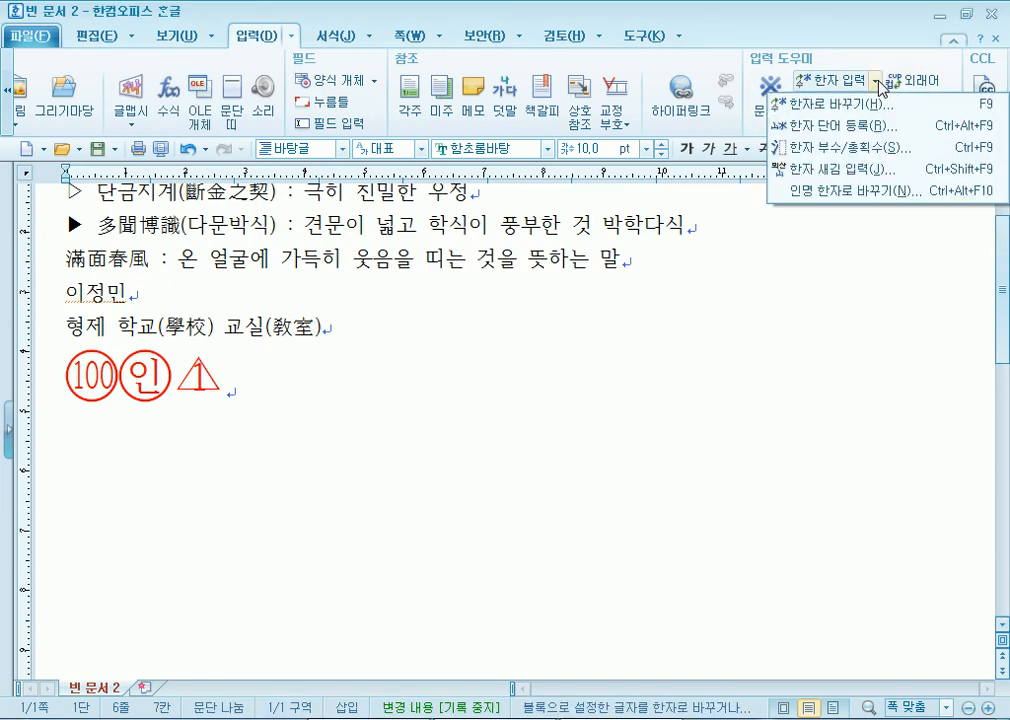
- Register a Hanja spelling for the name, choosing Hanja for each of its three syllables
{"action": "left_click", "coordinate": [864, 131]}
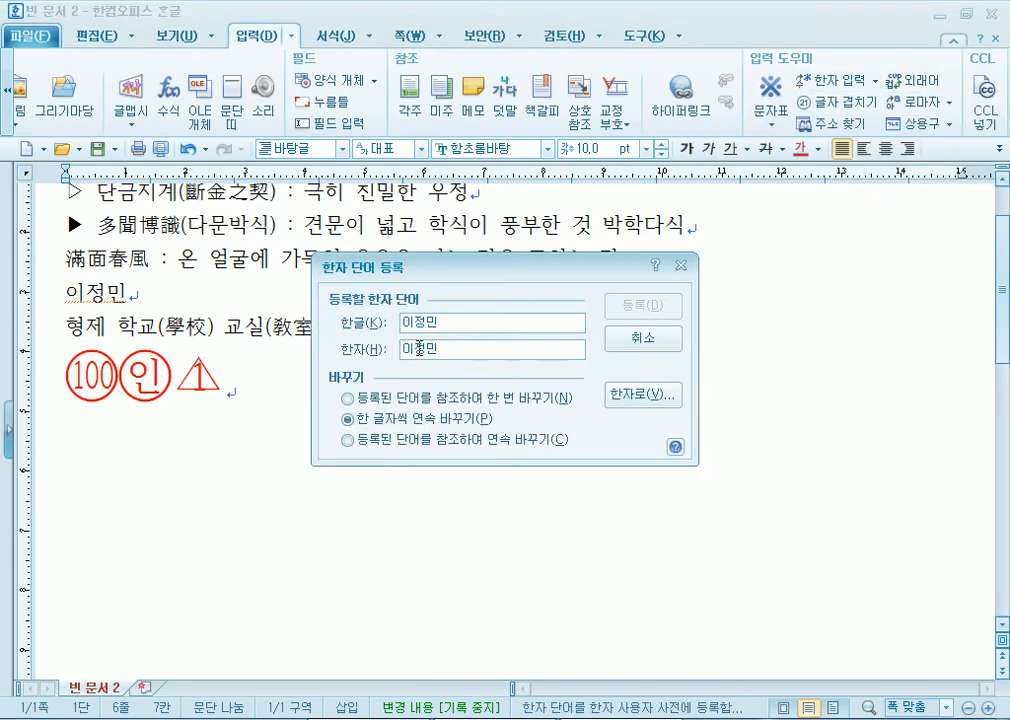
{"action": "key", "text": "alt+v"}
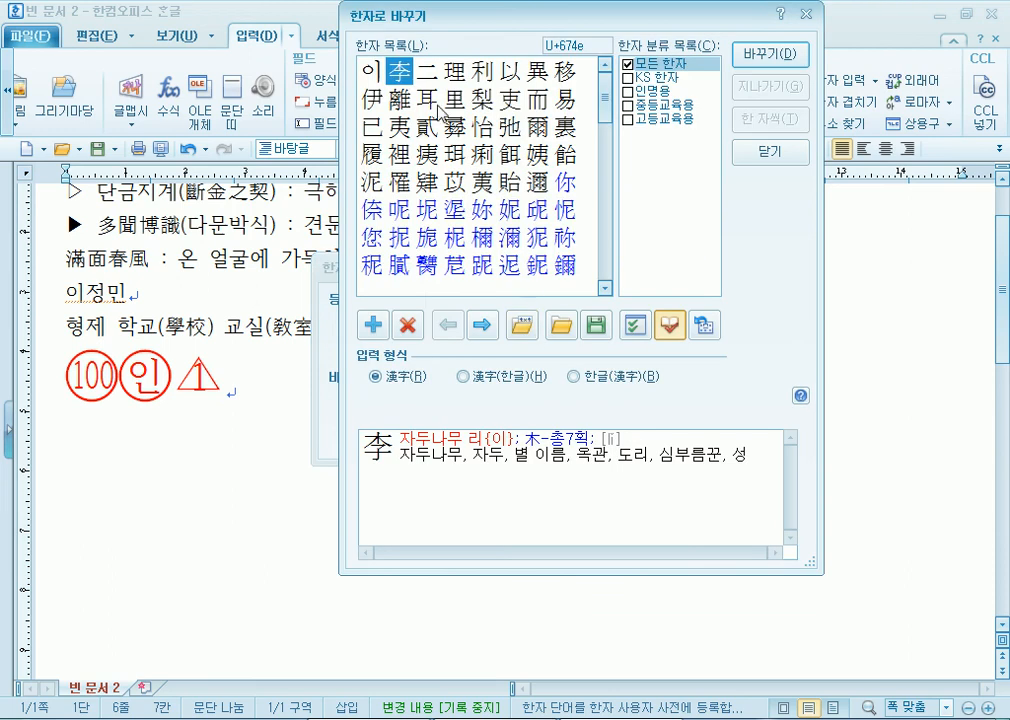
{"action": "left_click", "coordinate": [765, 56]}
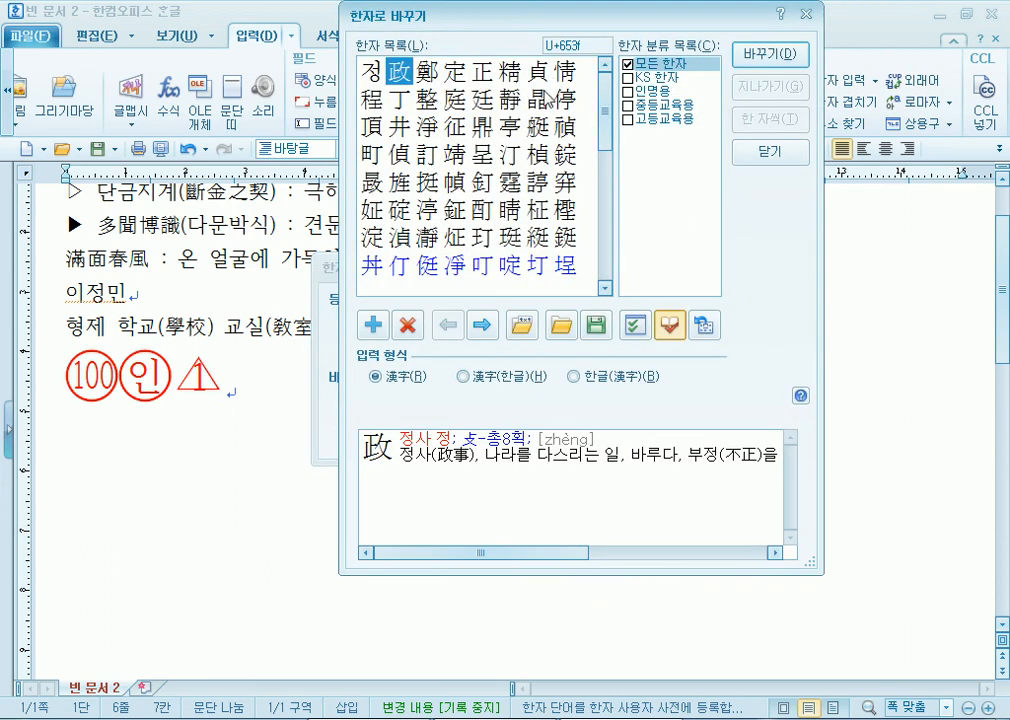
{"action": "left_click", "coordinate": [484, 98]}
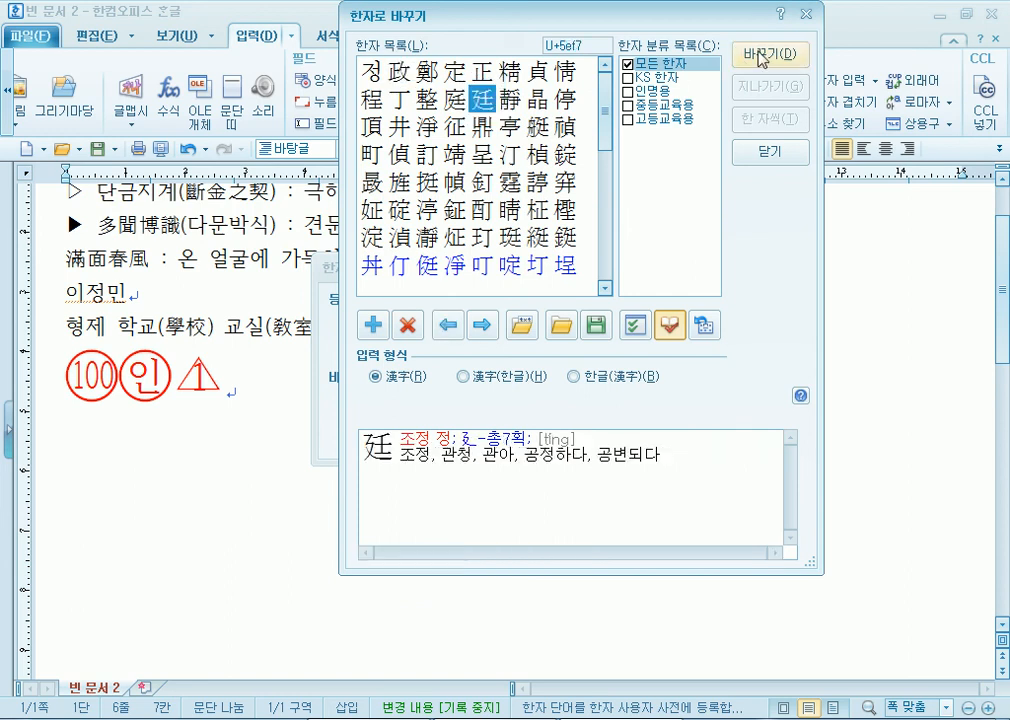
{"action": "left_click", "coordinate": [764, 54]}
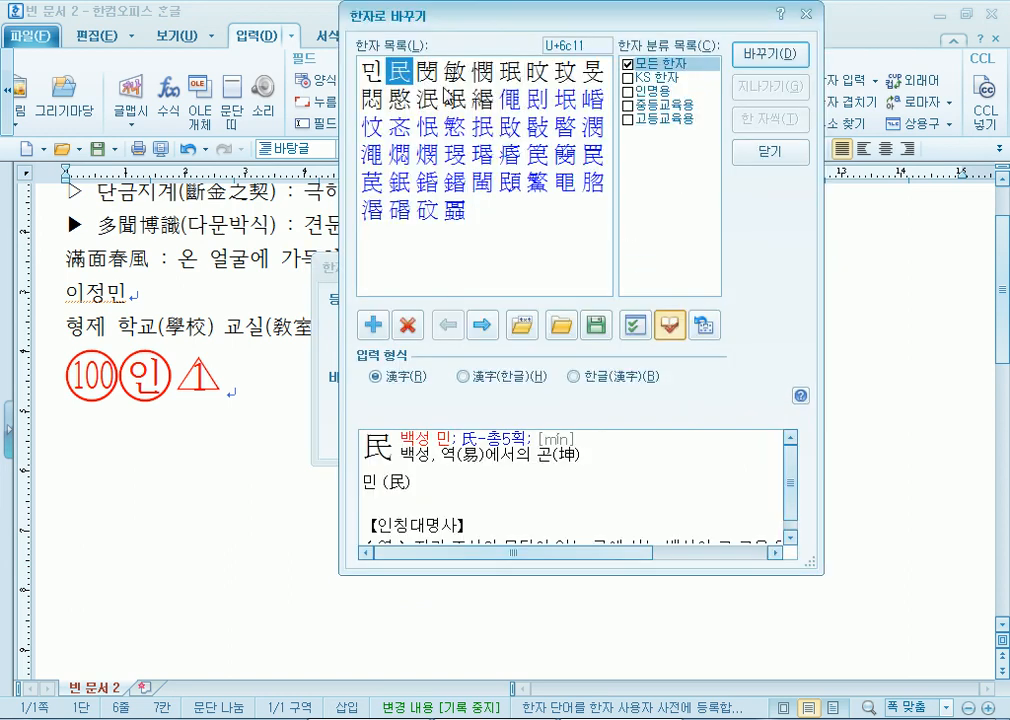
{"action": "left_click", "coordinate": [455, 74]}
{"action": "left_click", "coordinate": [766, 55]}
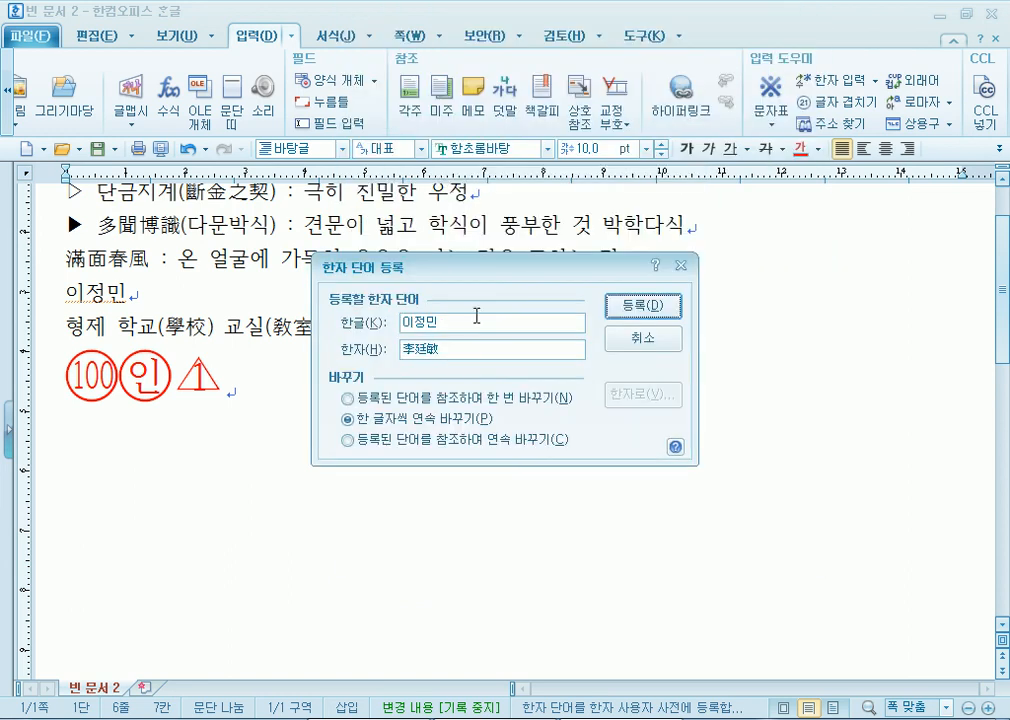
{"action": "left_click", "coordinate": [640, 305]}
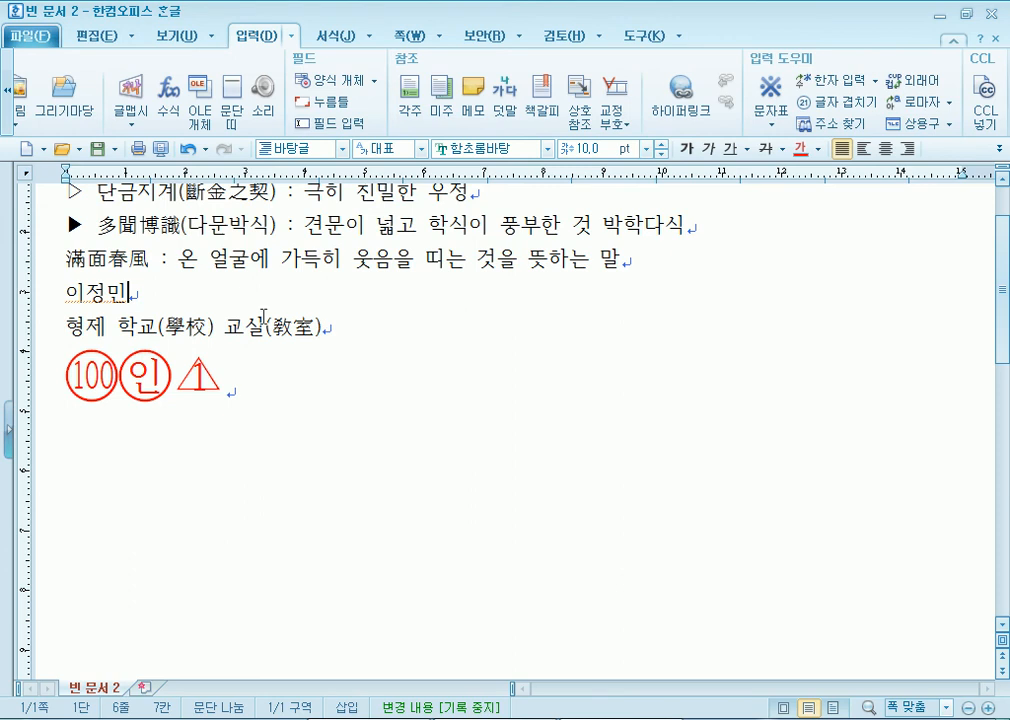
- Check the name's Hanja conversion, keep it in Hangul, and type 강아지 after it
{"action": "key", "text": "F9"}
{"action": "mouse_move", "coordinate": [489, 86]}
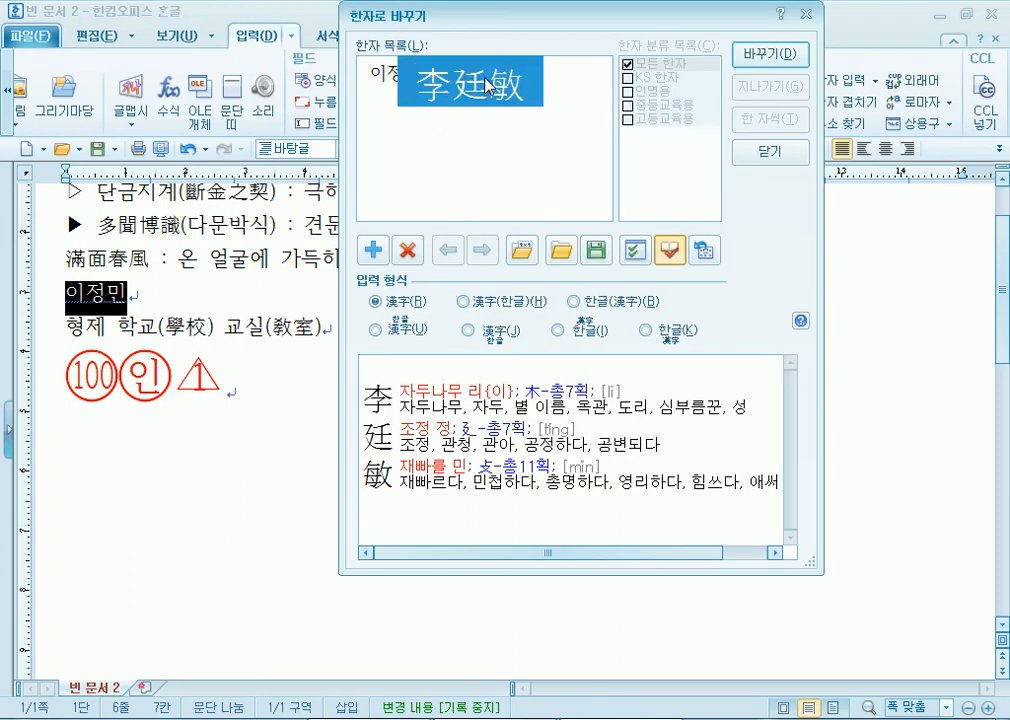
{"action": "key", "text": "Escape"}
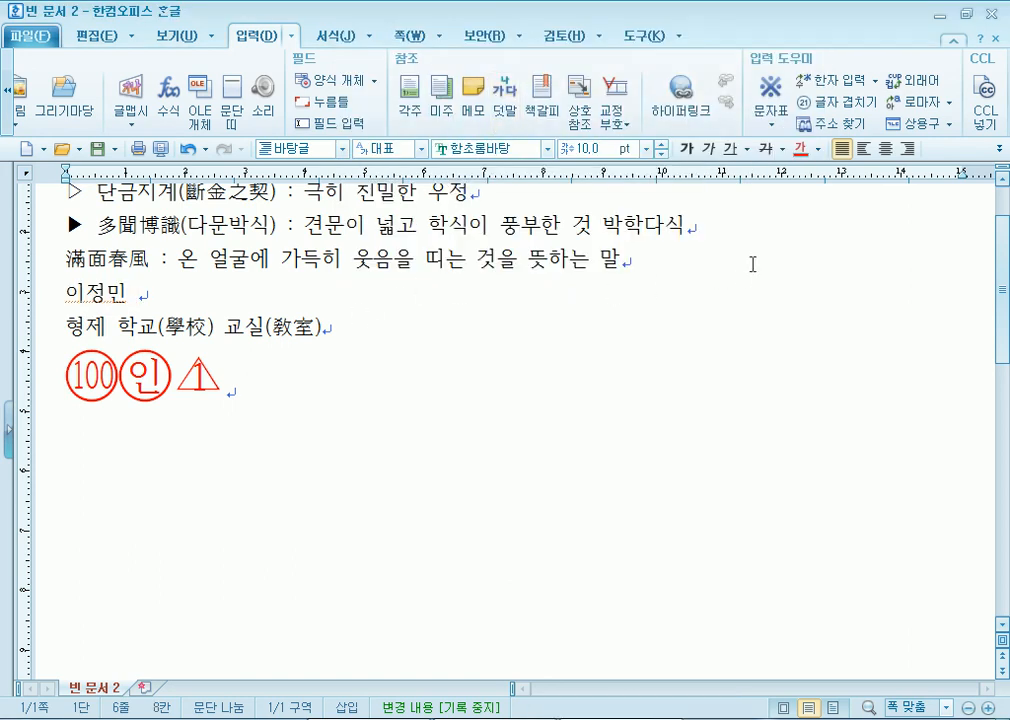
{"action": "type", "text": "강아지"}
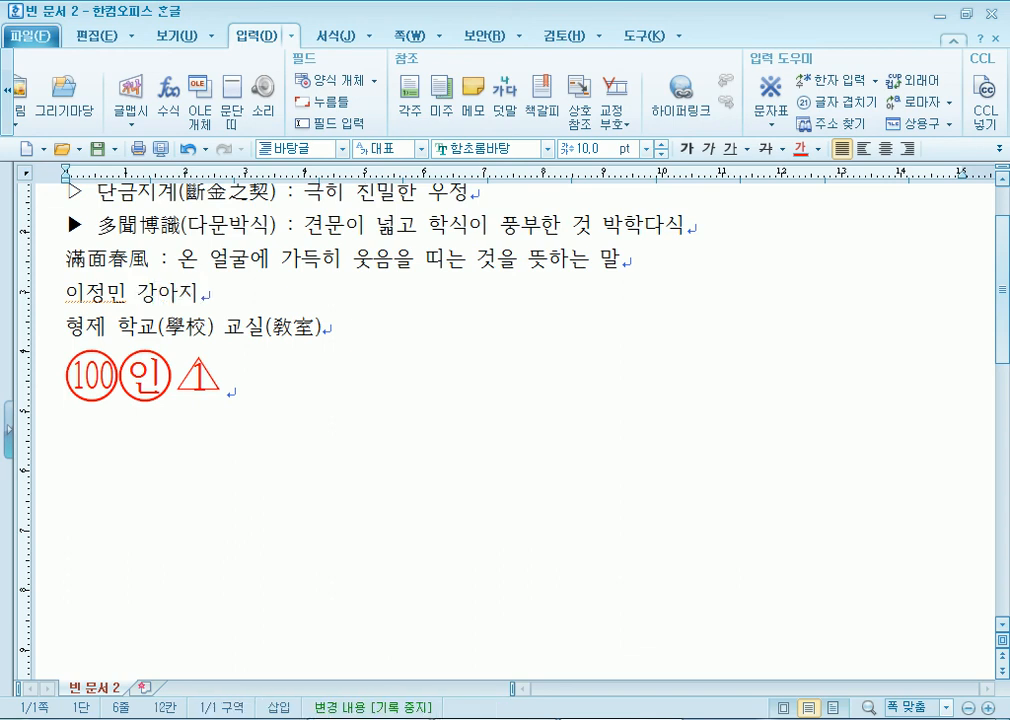
- Register 姜兒知 as the Hanja word for 강아지 in the Hanja dictionary
{"action": "left_click", "coordinate": [388, 272]}
{"action": "left_click", "coordinate": [201, 293]}
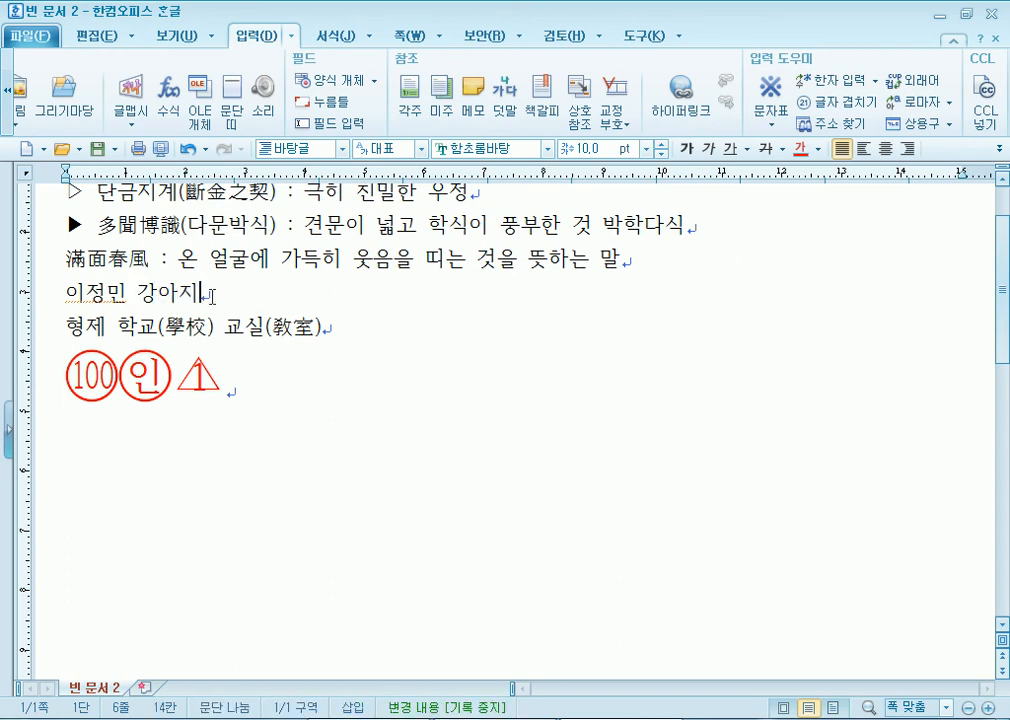
{"action": "left_click", "coordinate": [876, 80]}
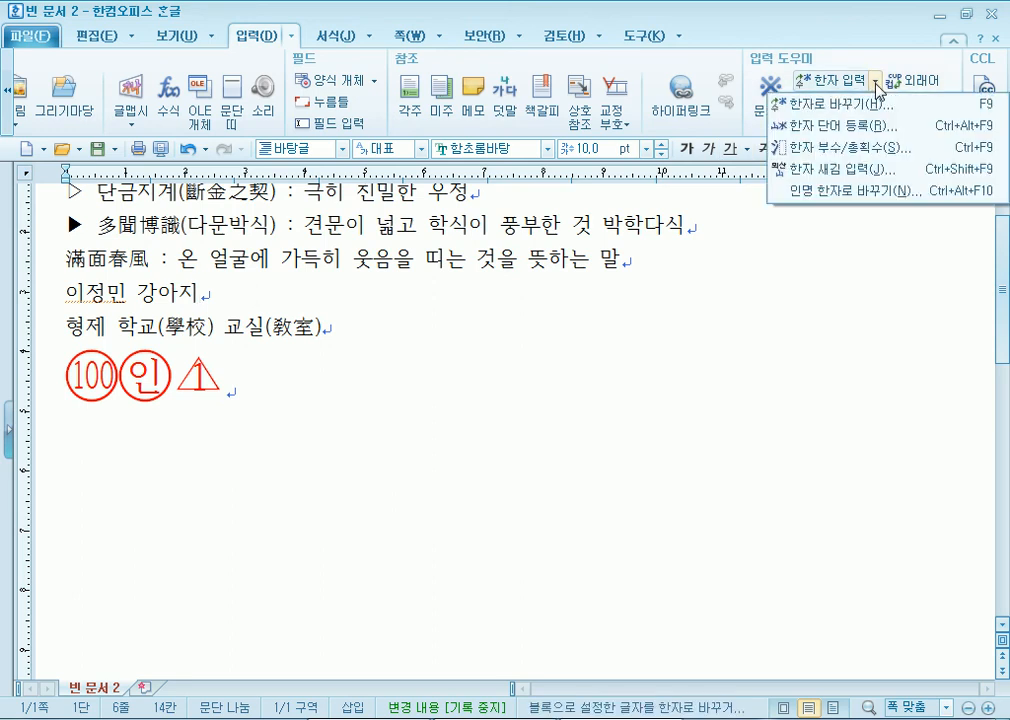
{"action": "left_click", "coordinate": [873, 135]}
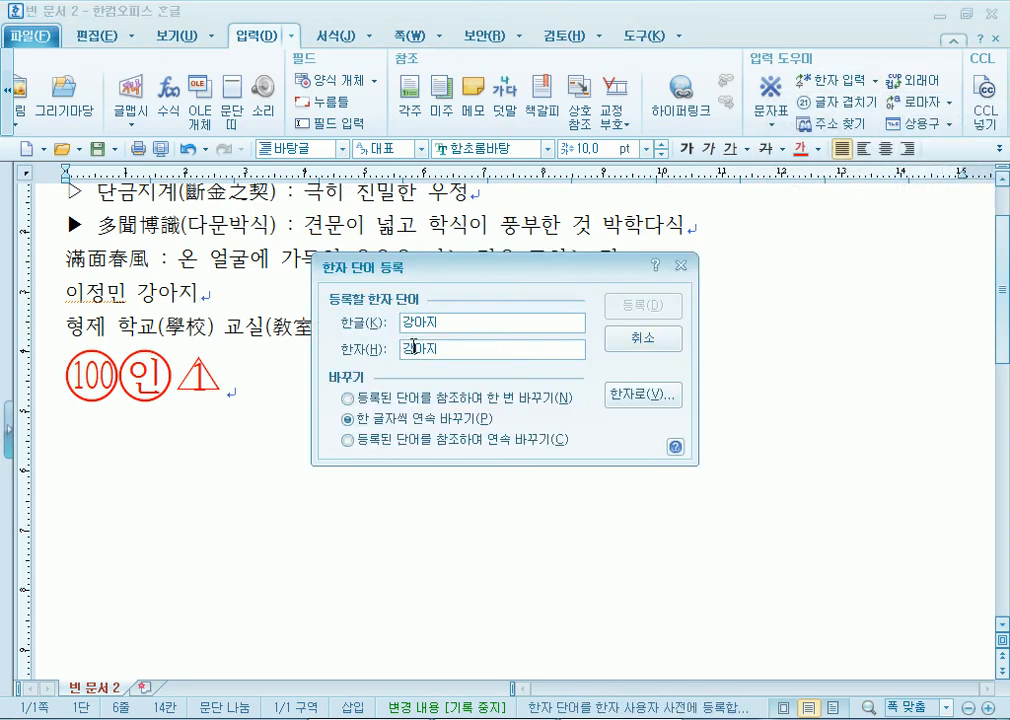
{"action": "left_click", "coordinate": [643, 394]}
{"action": "left_click", "coordinate": [402, 75]}
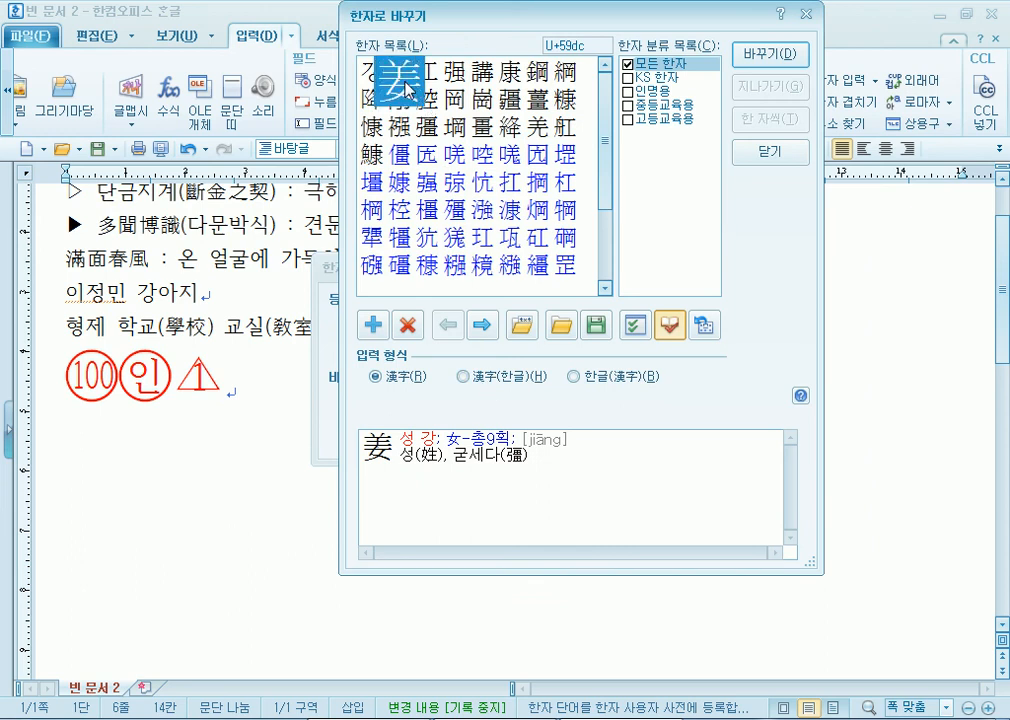
{"action": "left_click", "coordinate": [805, 63]}
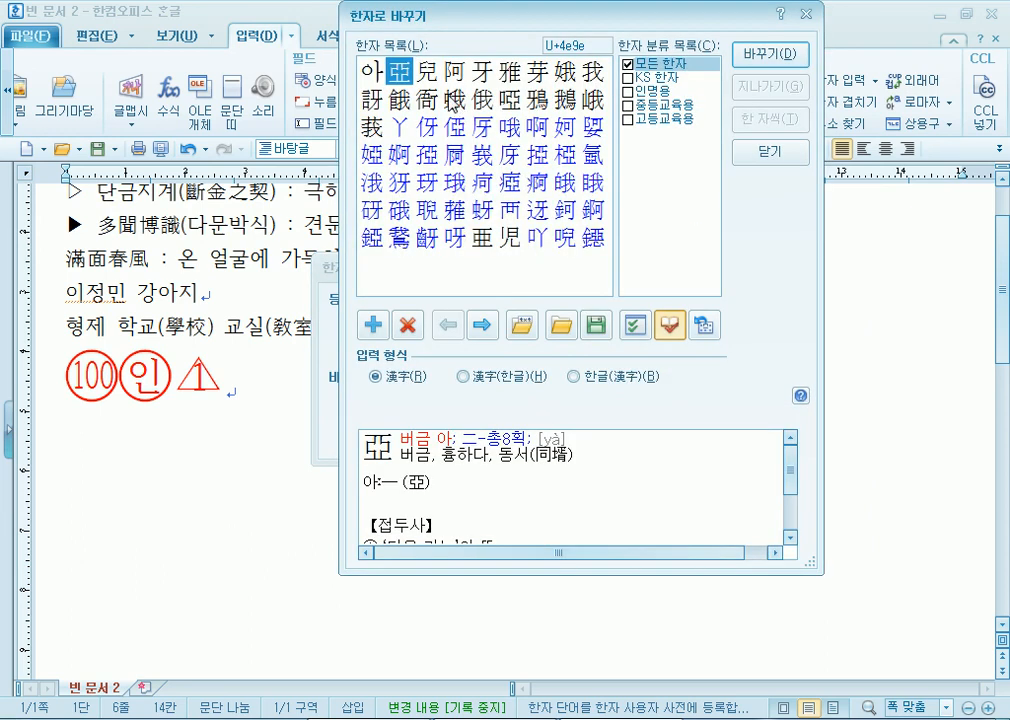
{"action": "left_click", "coordinate": [425, 80]}
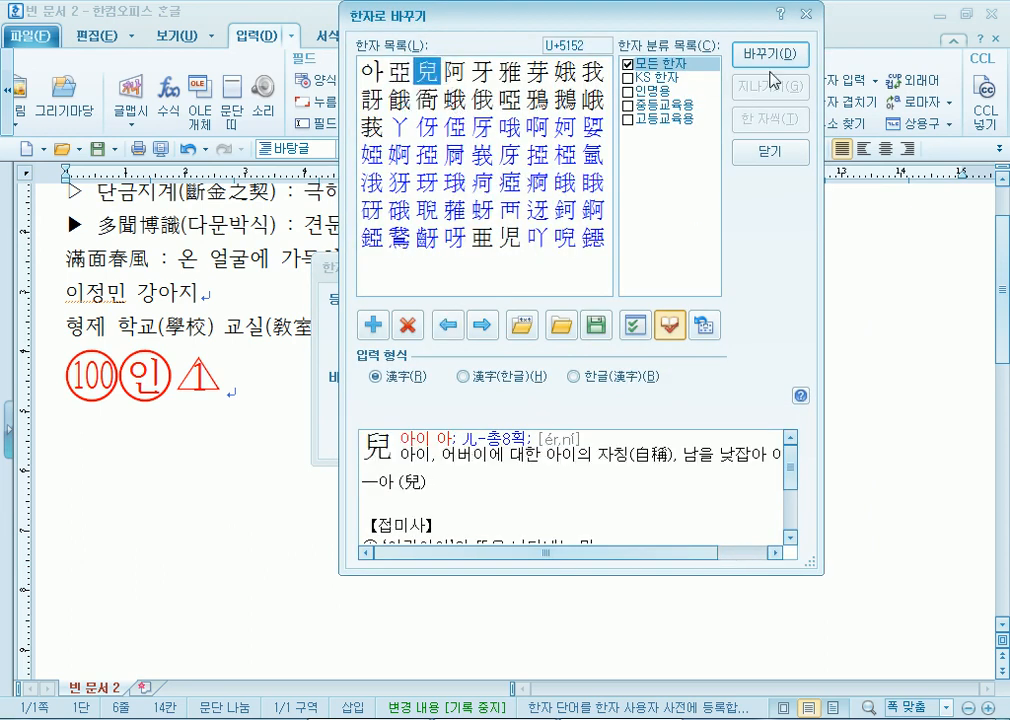
{"action": "left_click", "coordinate": [770, 56]}
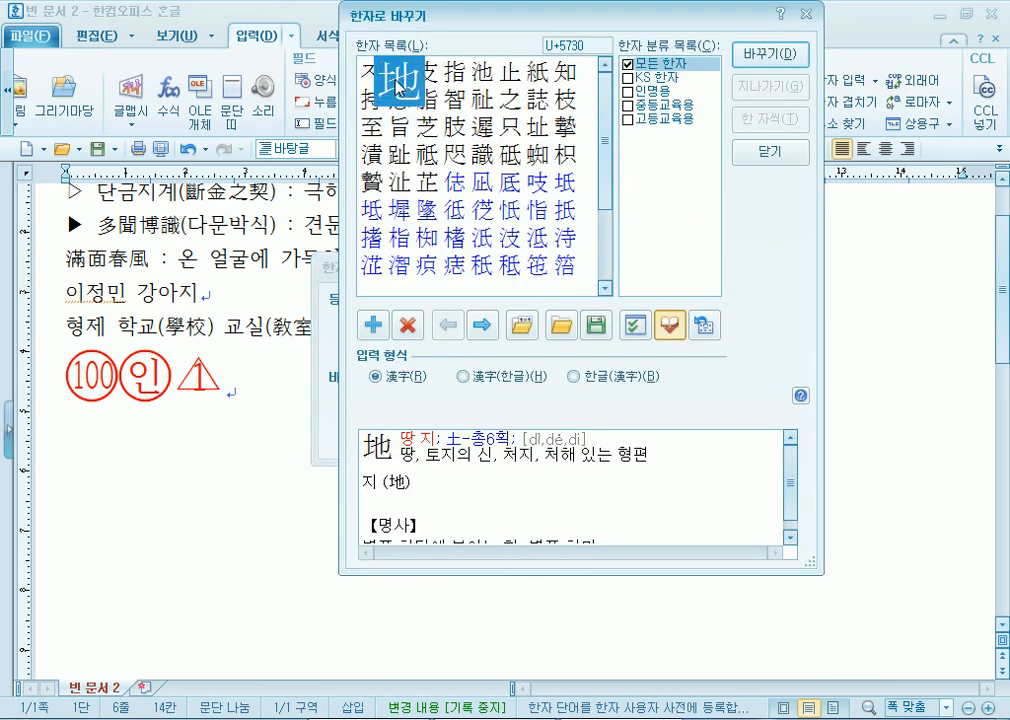
{"action": "left_click", "coordinate": [566, 70]}
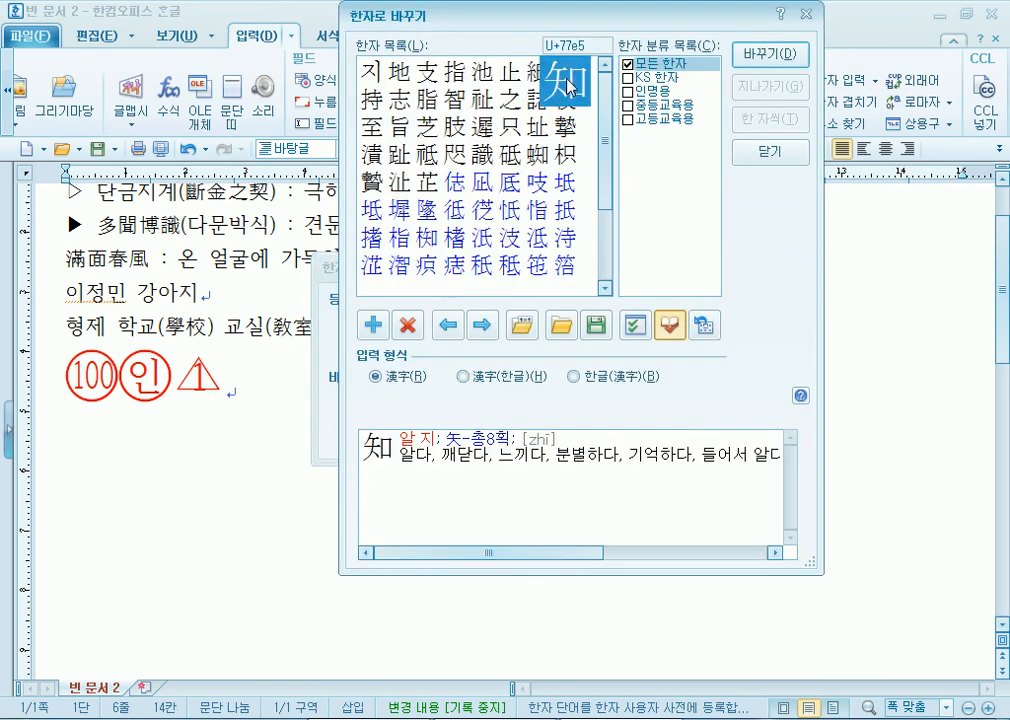
{"action": "left_click", "coordinate": [770, 56]}
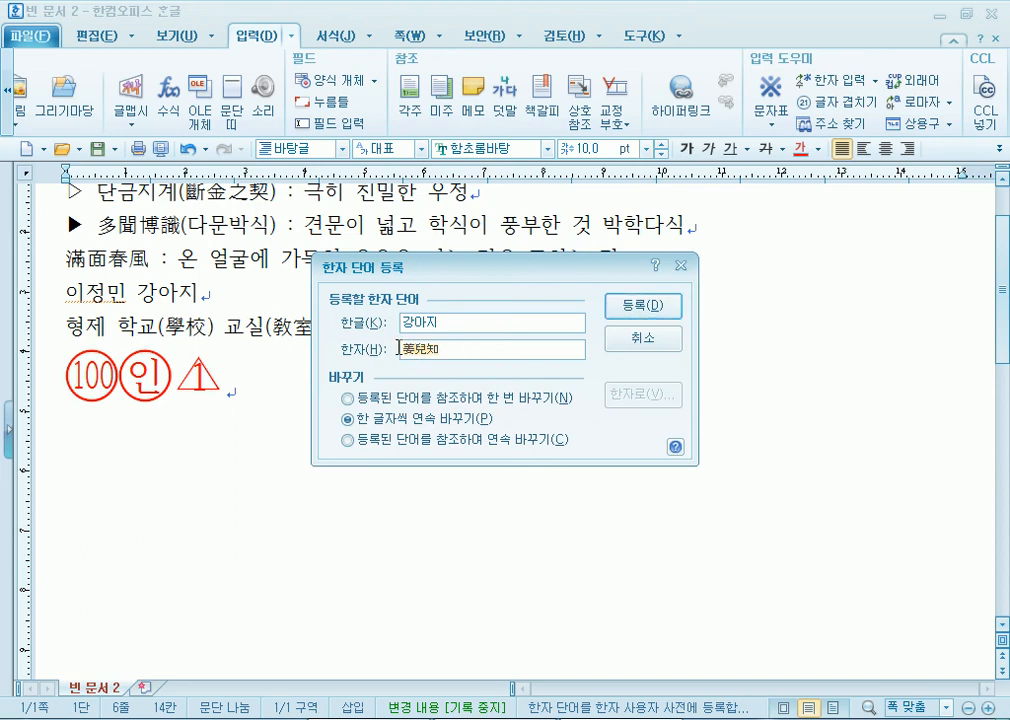
{"action": "left_click", "coordinate": [654, 310]}
- Check 강아지's Hanja candidates with F9 twice, closing without converting
{"action": "key", "text": "F9"}
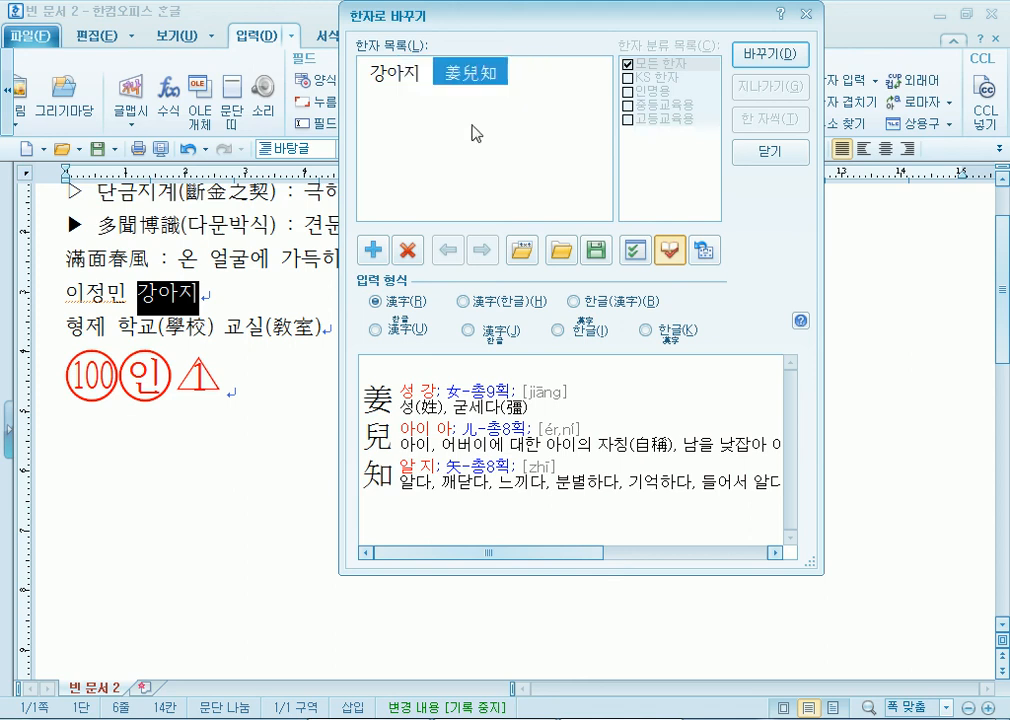
{"action": "left_click", "coordinate": [770, 151]}
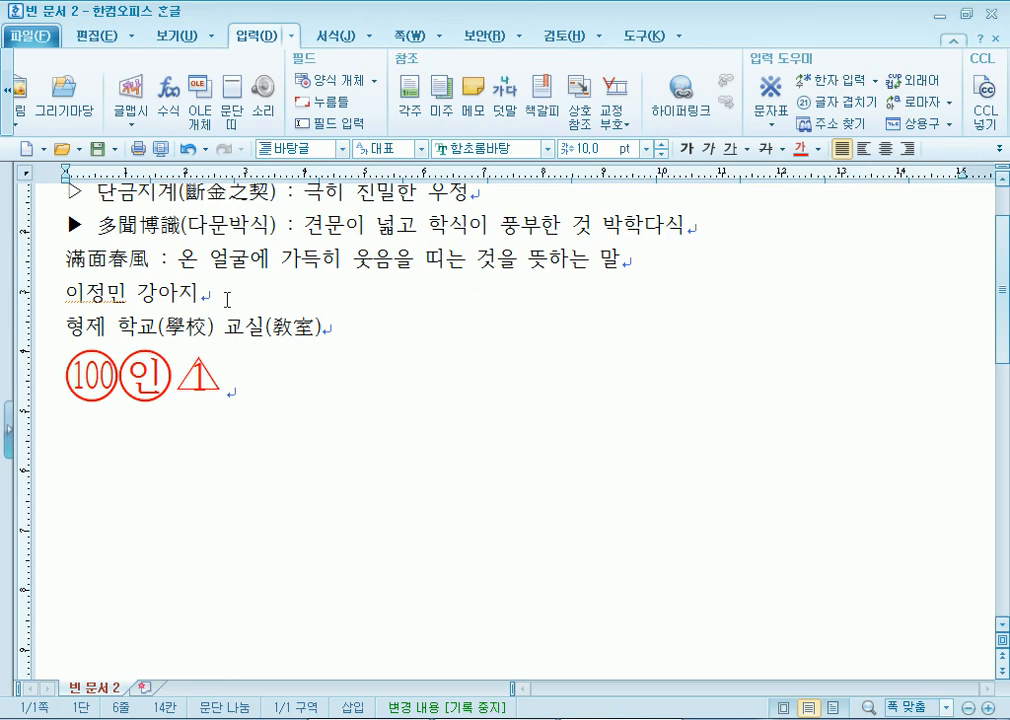
{"action": "key", "text": "F9"}
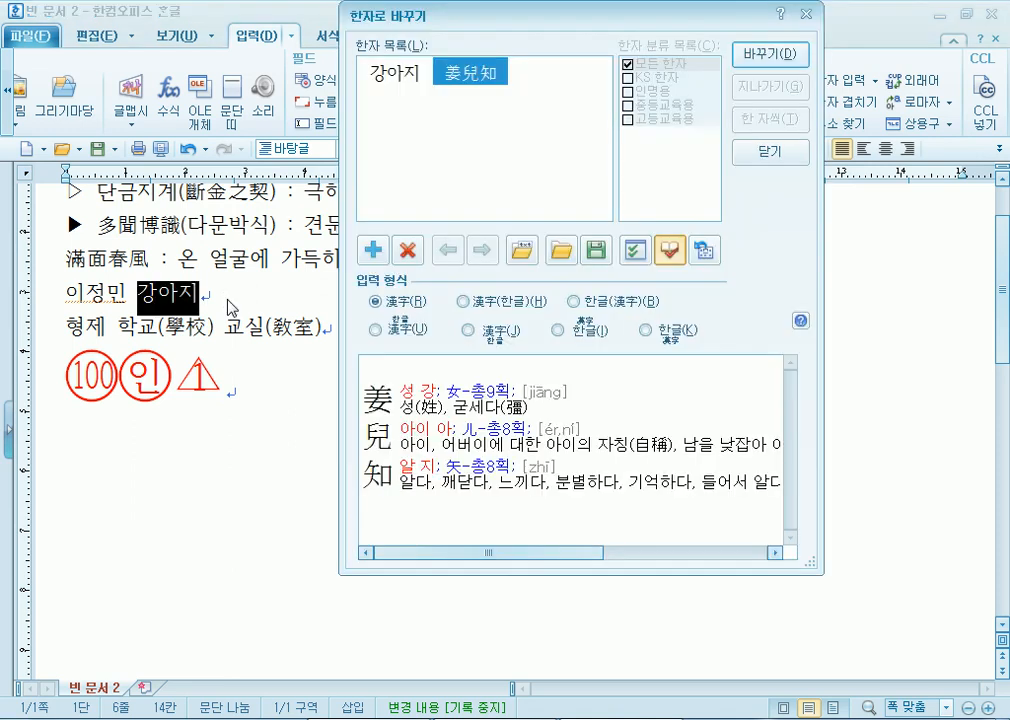
{"action": "key", "text": "Escape"}
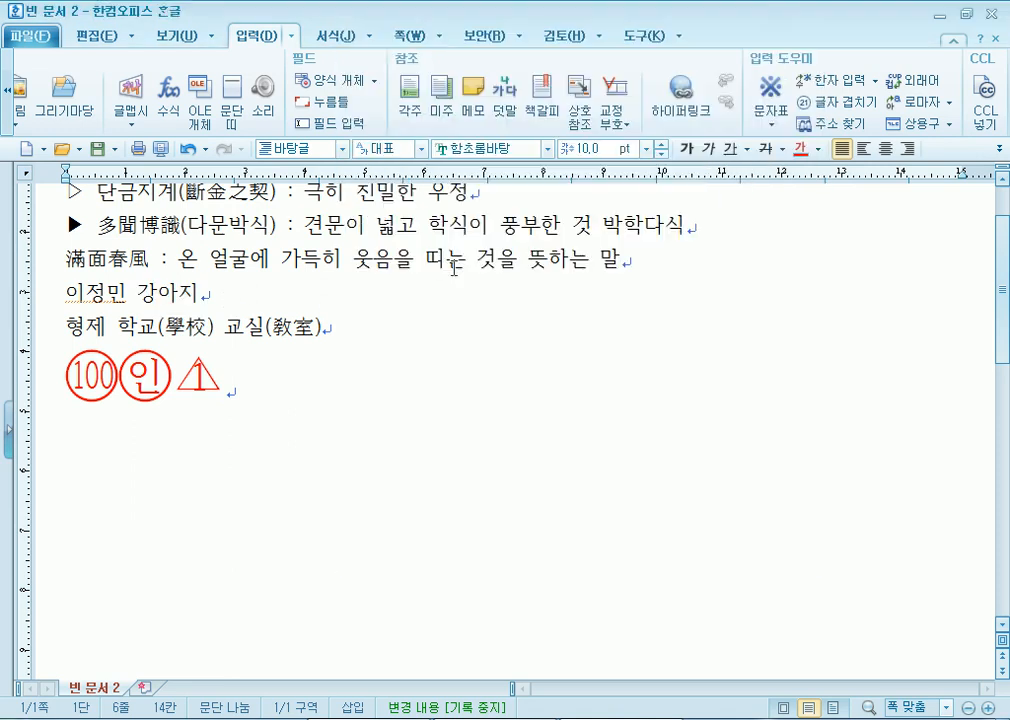
{"action": "left_click", "coordinate": [876, 81]}
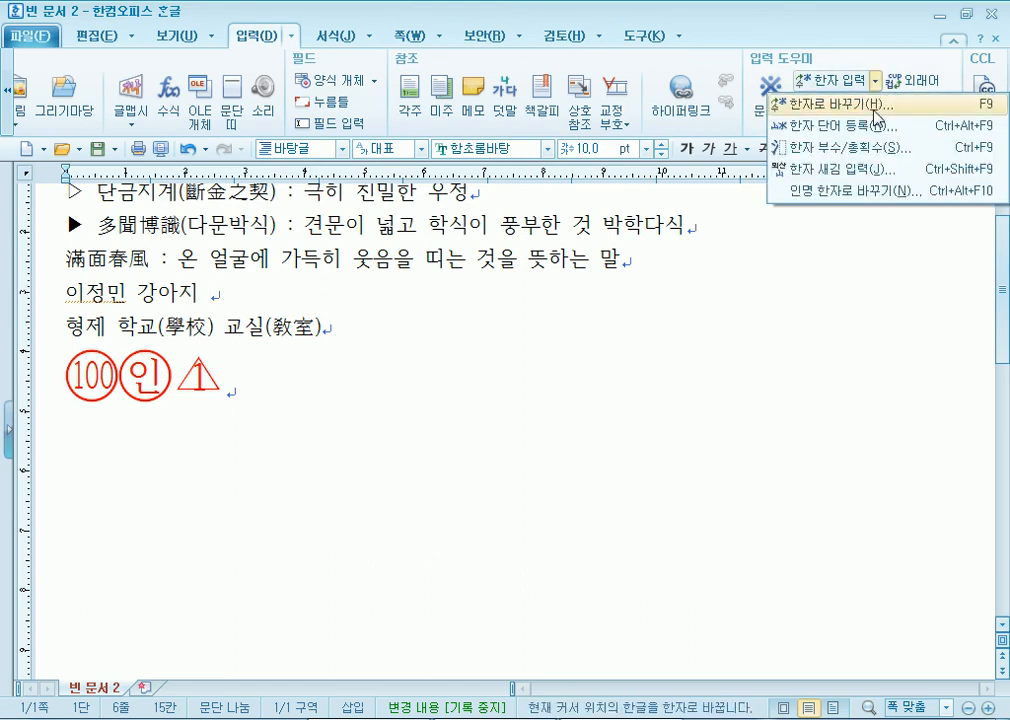
{"action": "left_click", "coordinate": [875, 118]}
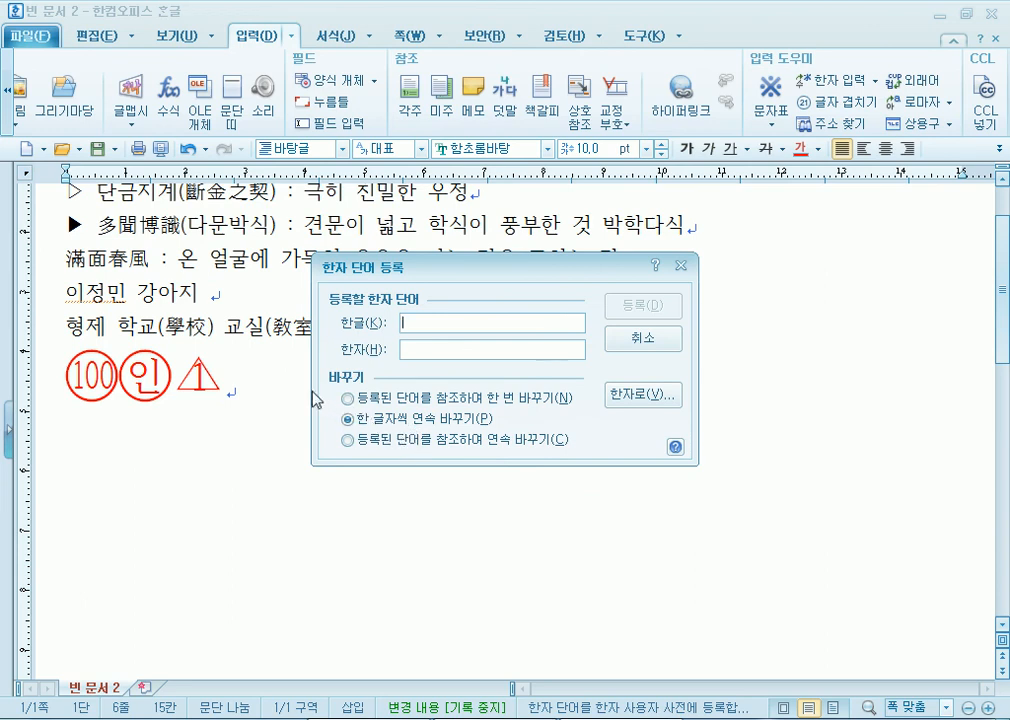
{"action": "key", "text": "Escape"}
{"action": "left_click", "coordinate": [145, 290]}
{"action": "left_click_drag", "start_coordinate": [145, 290], "coordinate": [198, 292]}
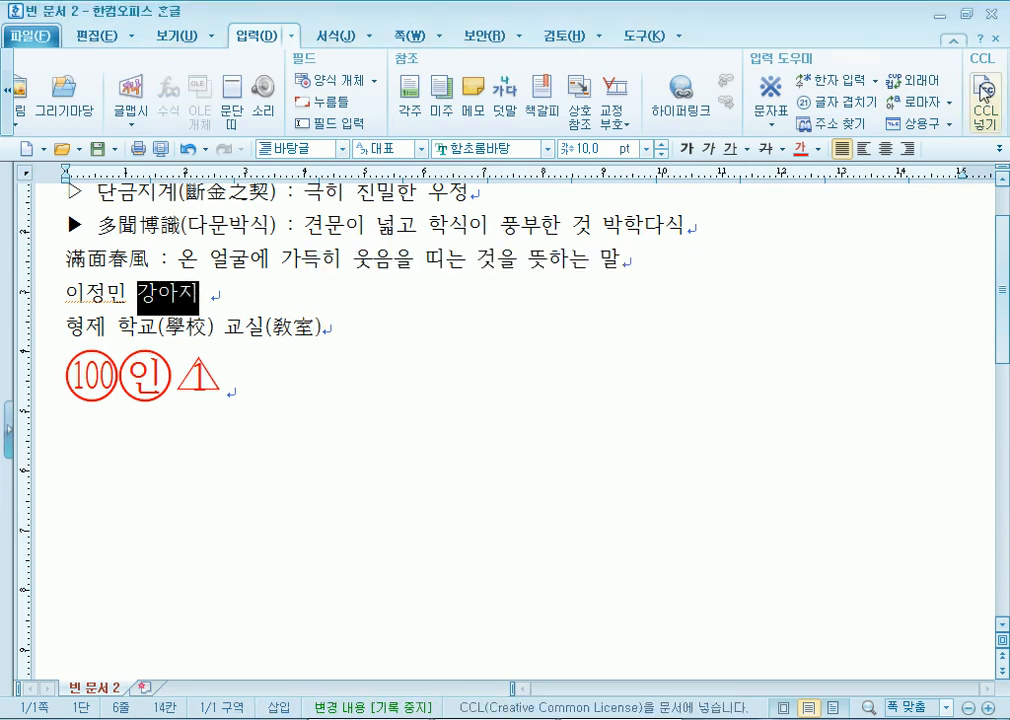
{"action": "left_click", "coordinate": [876, 81]}
{"action": "left_click", "coordinate": [835, 125]}
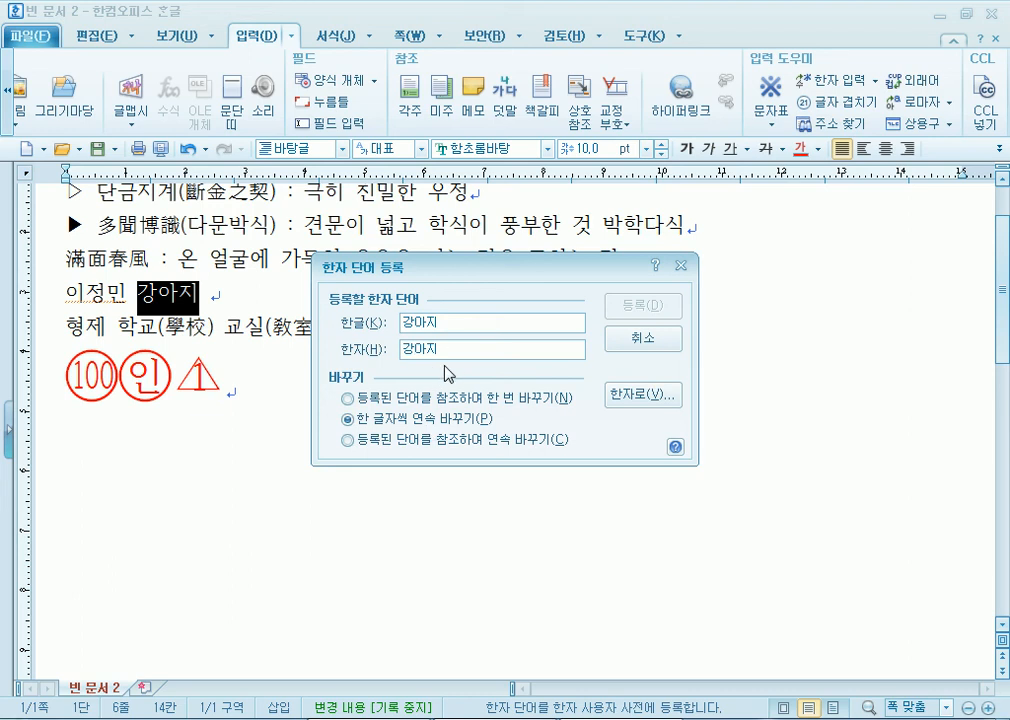
{"action": "key", "text": "Escape"}
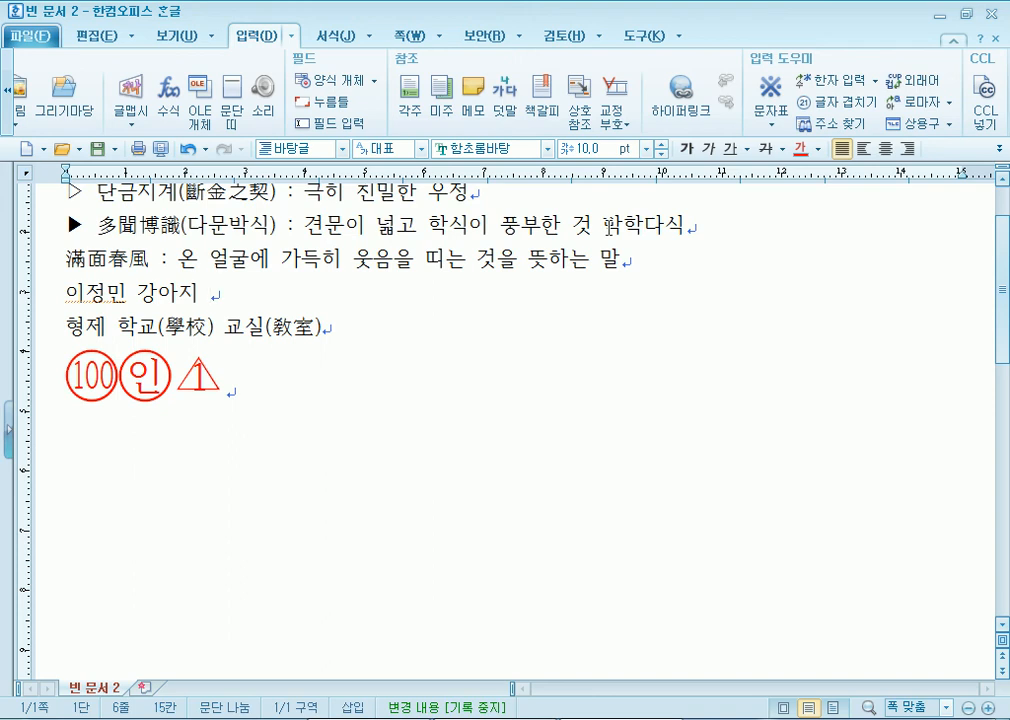
- Convert the name before 강아지 into its three-character hanja spelling with F9
{"action": "left_click", "coordinate": [151, 296]}
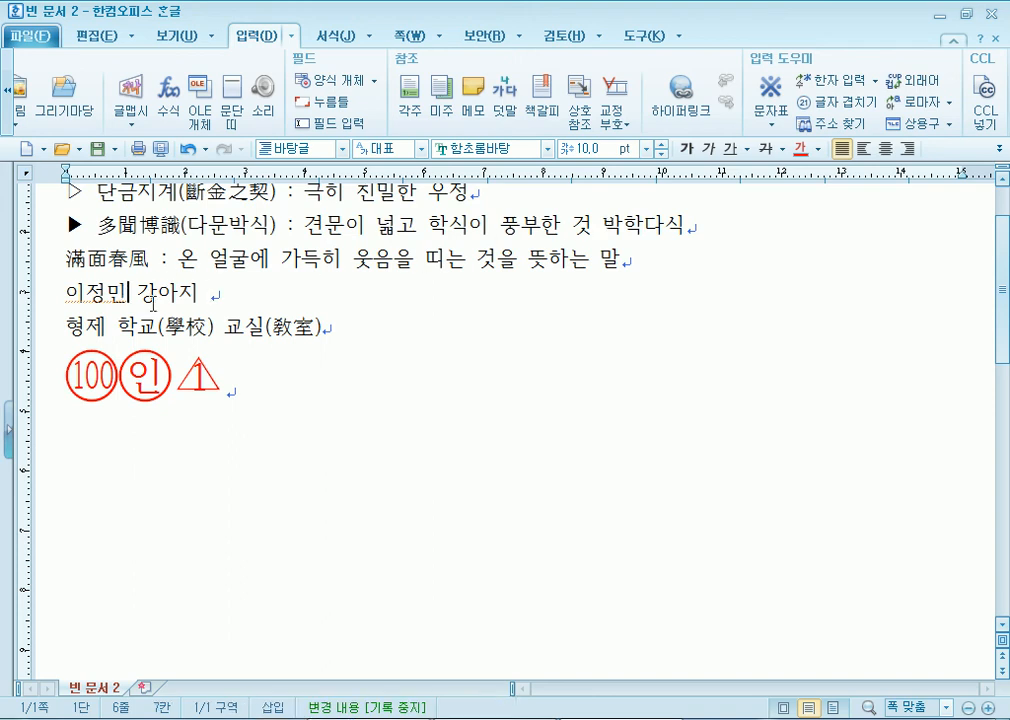
{"action": "key", "text": "F9"}
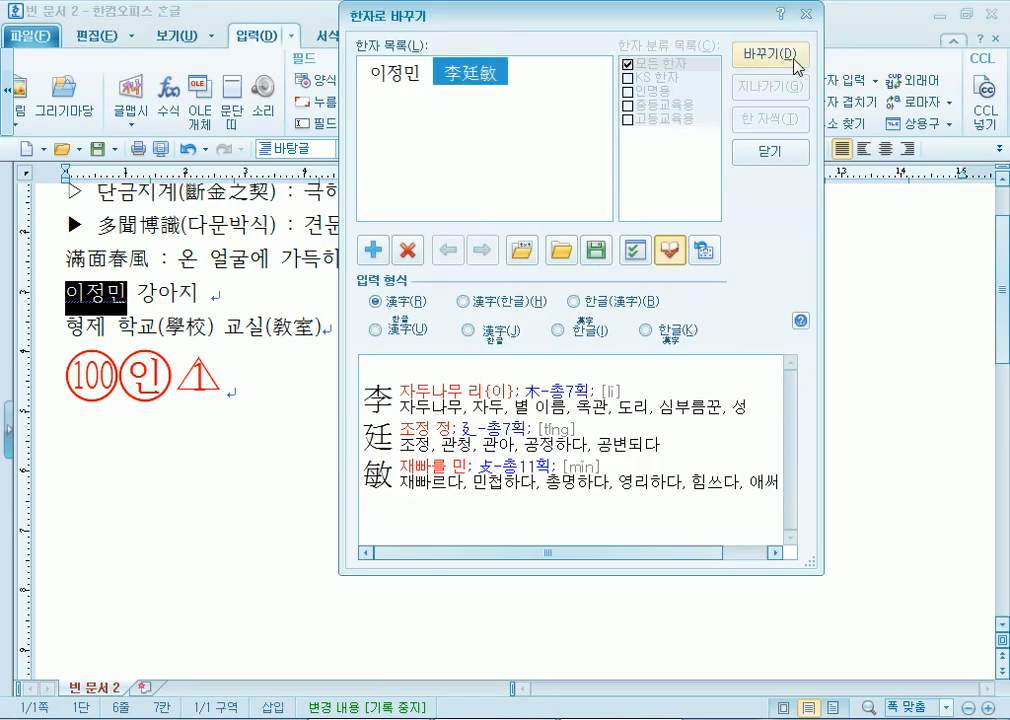
{"action": "left_click", "coordinate": [793, 62]}
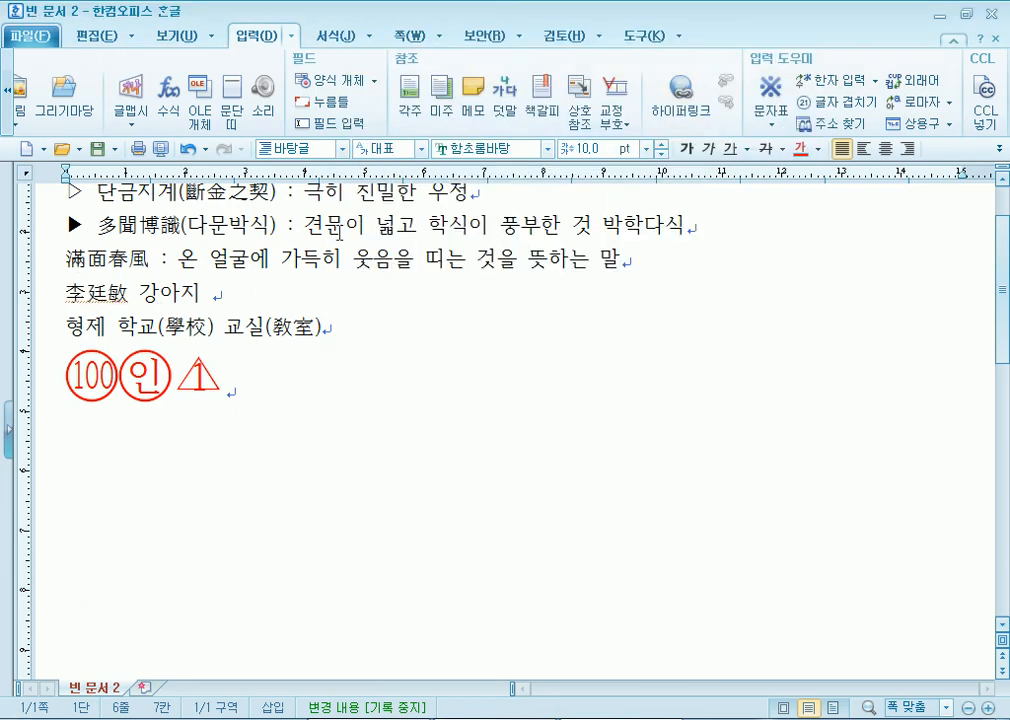
{"action": "left_click", "coordinate": [351, 311]}
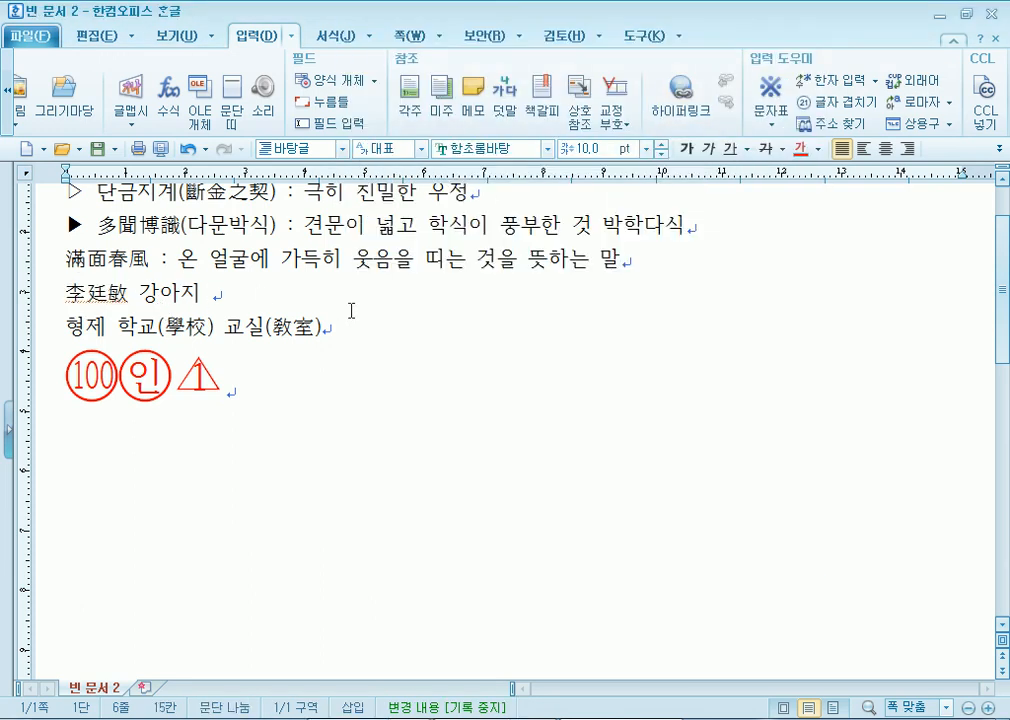
{"action": "left_click", "coordinate": [877, 81]}
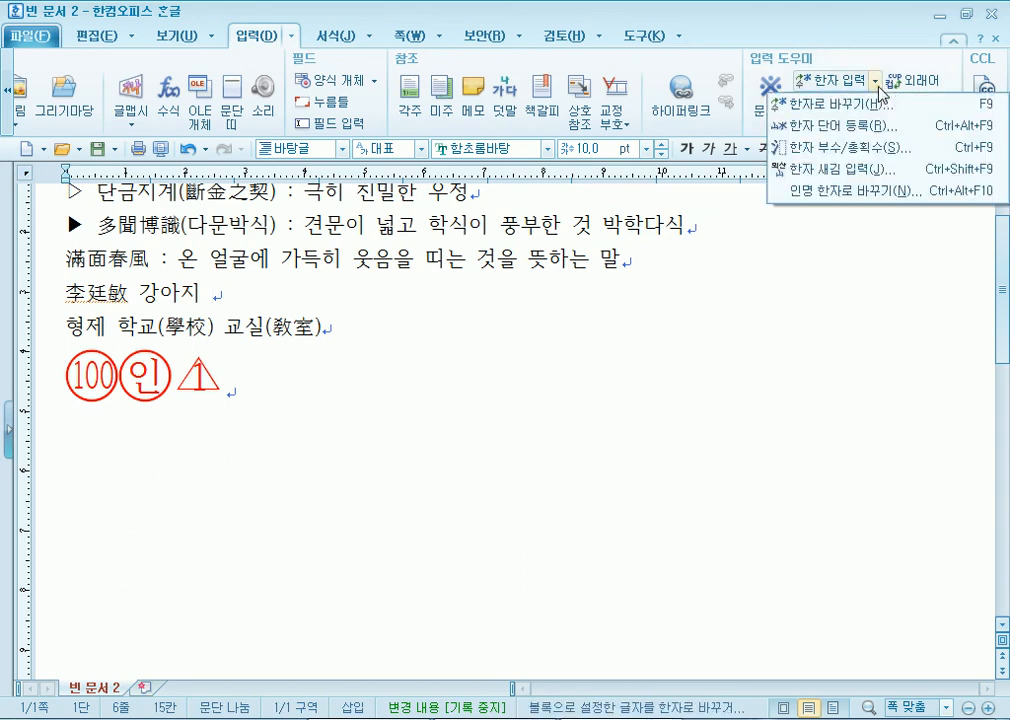
- In the radical/stroke hanja lookup, choose the 3-stroke radical 子
{"action": "left_click", "coordinate": [866, 148]}
{"action": "left_click_drag", "start_coordinate": [427, 184], "coordinate": [461, 42]}
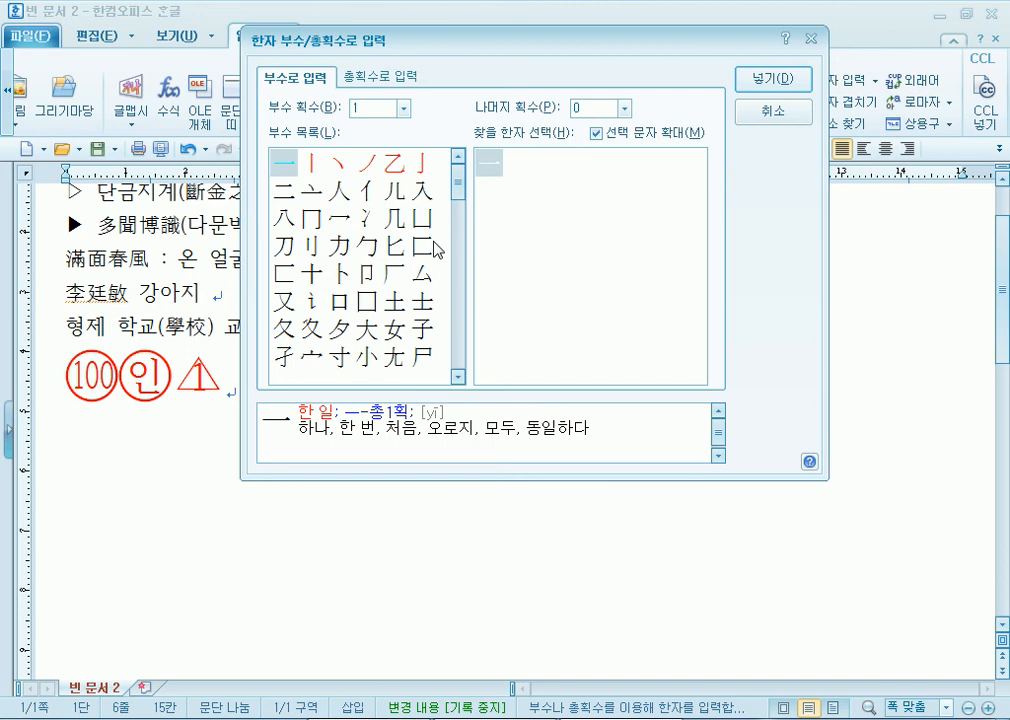
{"action": "left_click", "coordinate": [404, 108]}
{"action": "left_click", "coordinate": [388, 162]}
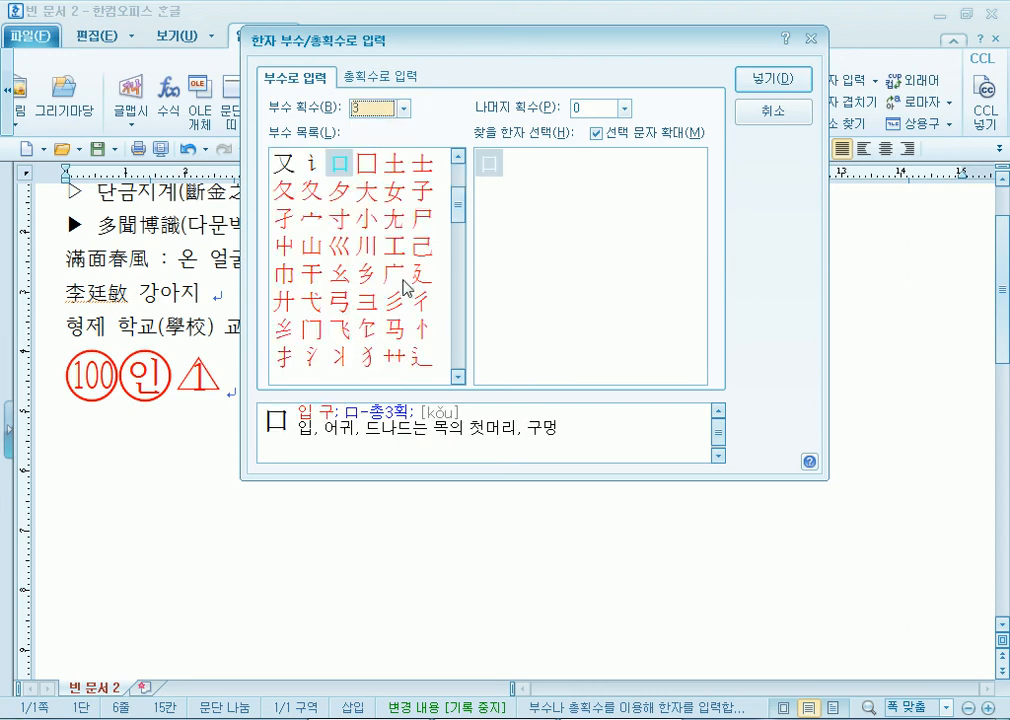
{"action": "mouse_move", "coordinate": [459, 210]}
{"action": "left_mouse_down"}
{"action": "mouse_move", "coordinate": [458, 222]}
{"action": "mouse_move", "coordinate": [468, 157]}
{"action": "mouse_move", "coordinate": [462, 203]}
{"action": "left_mouse_up"}
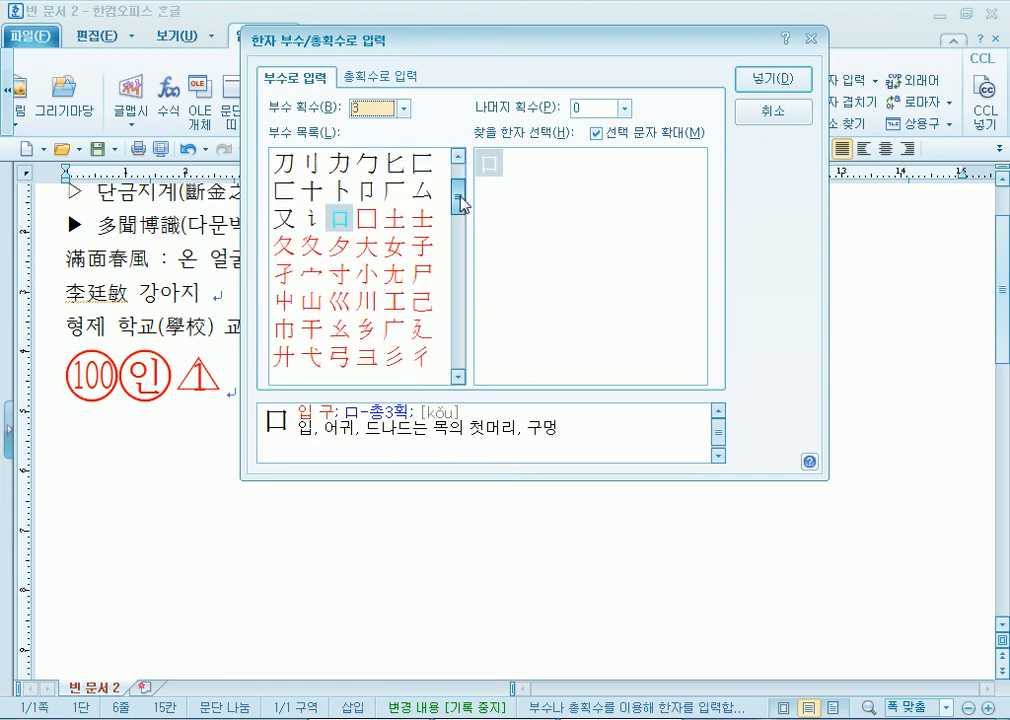
{"action": "left_click", "coordinate": [370, 219]}
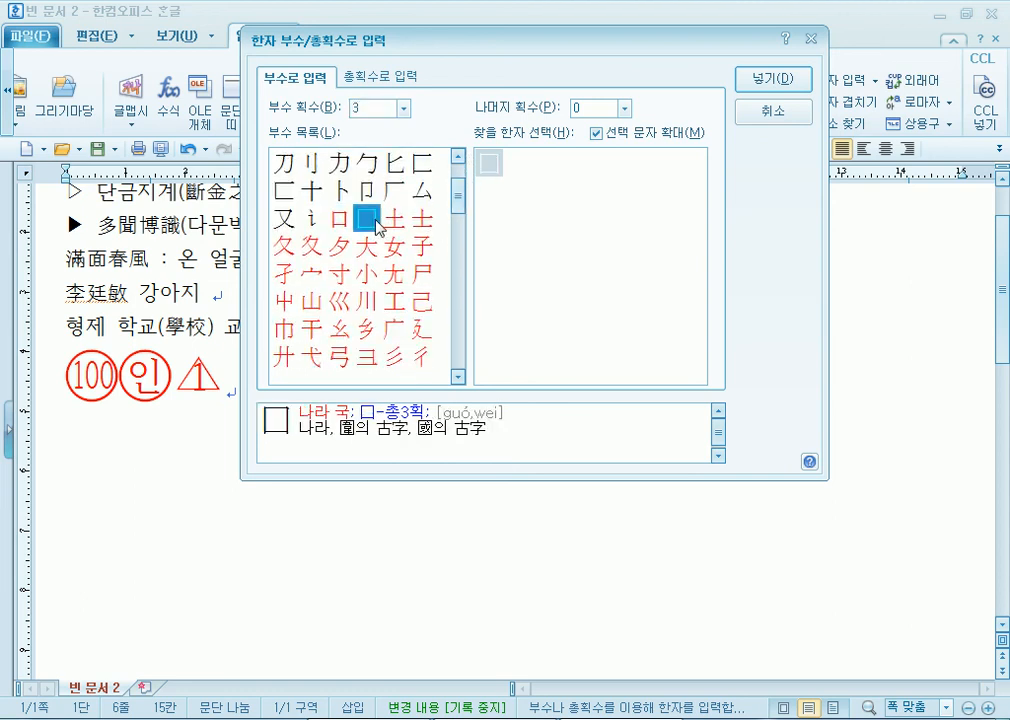
{"action": "left_click", "coordinate": [422, 245]}
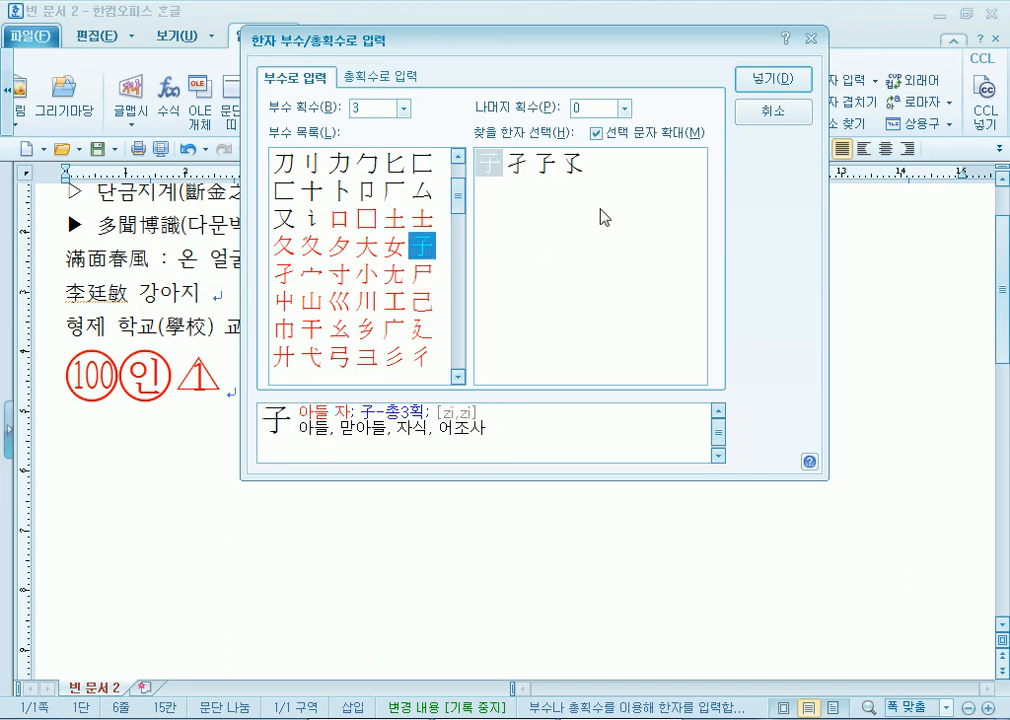
- Filter to 4 remaining strokes, select 孝 and insert it after 강아지
{"action": "left_click", "coordinate": [624, 108]}
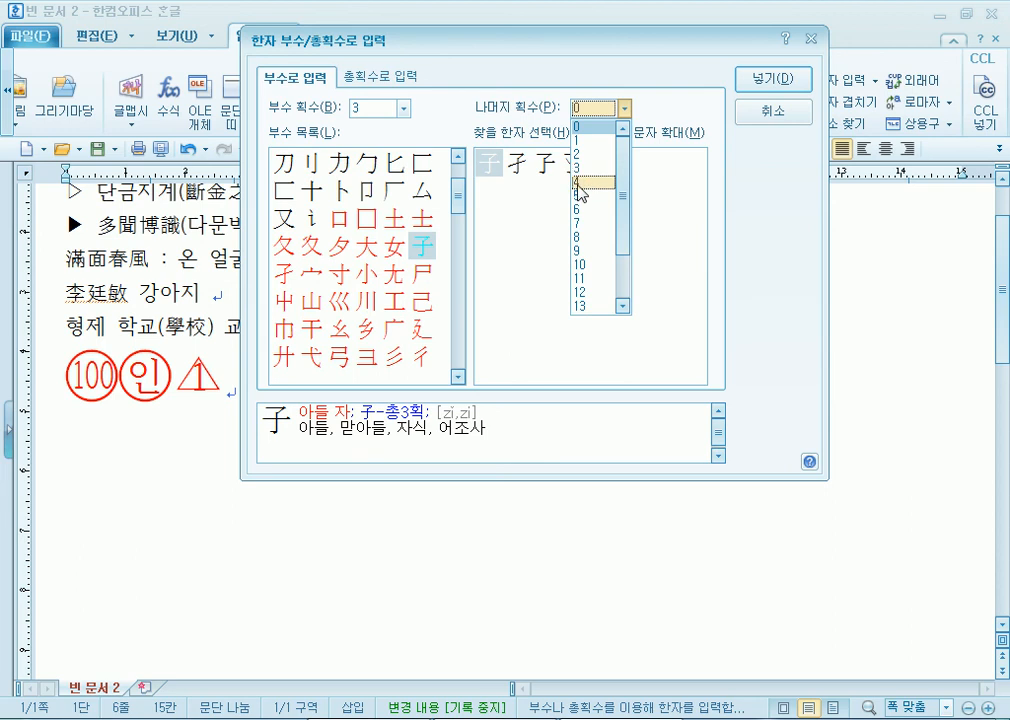
{"action": "left_click", "coordinate": [576, 183]}
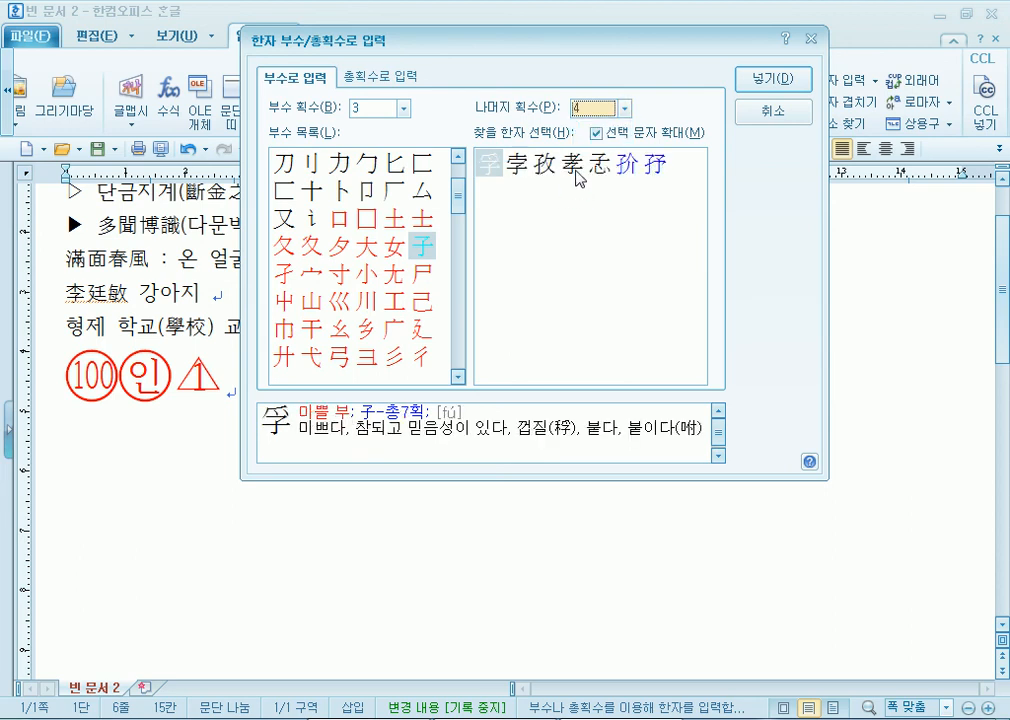
{"action": "left_click", "coordinate": [575, 170]}
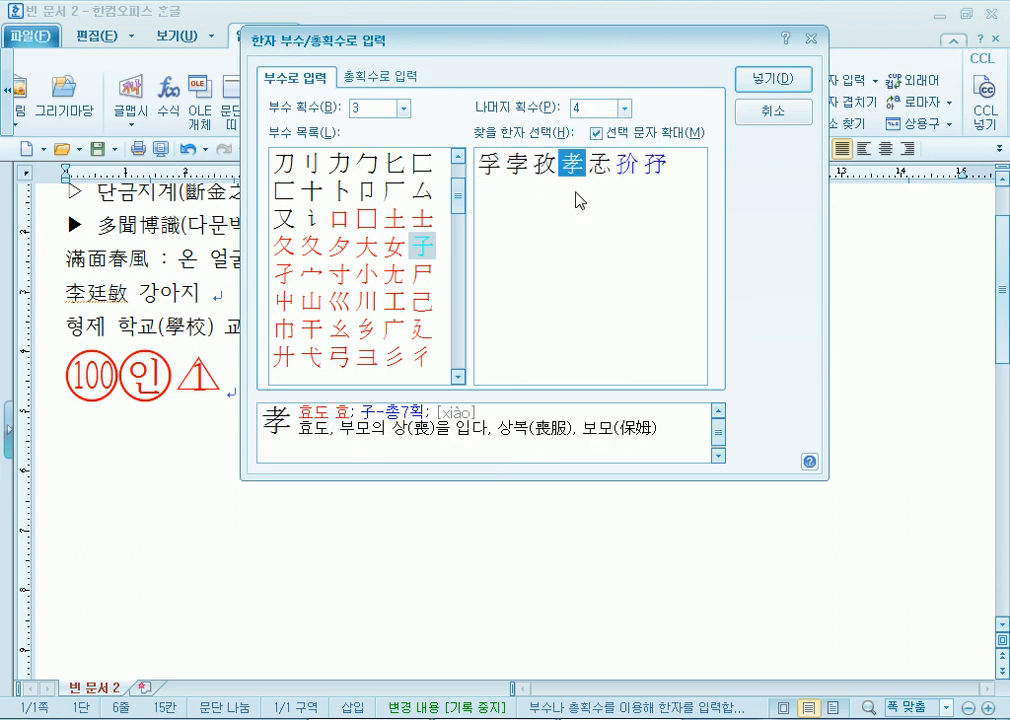
{"action": "left_click", "coordinate": [578, 173]}
{"action": "left_click", "coordinate": [603, 168]}
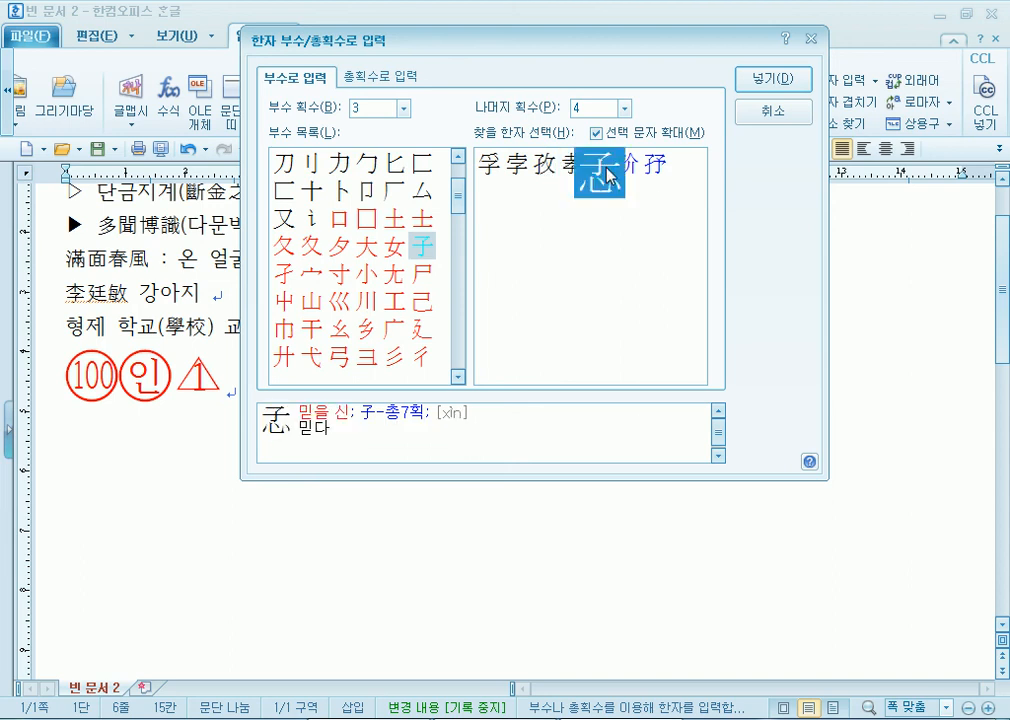
{"action": "left_click", "coordinate": [570, 163]}
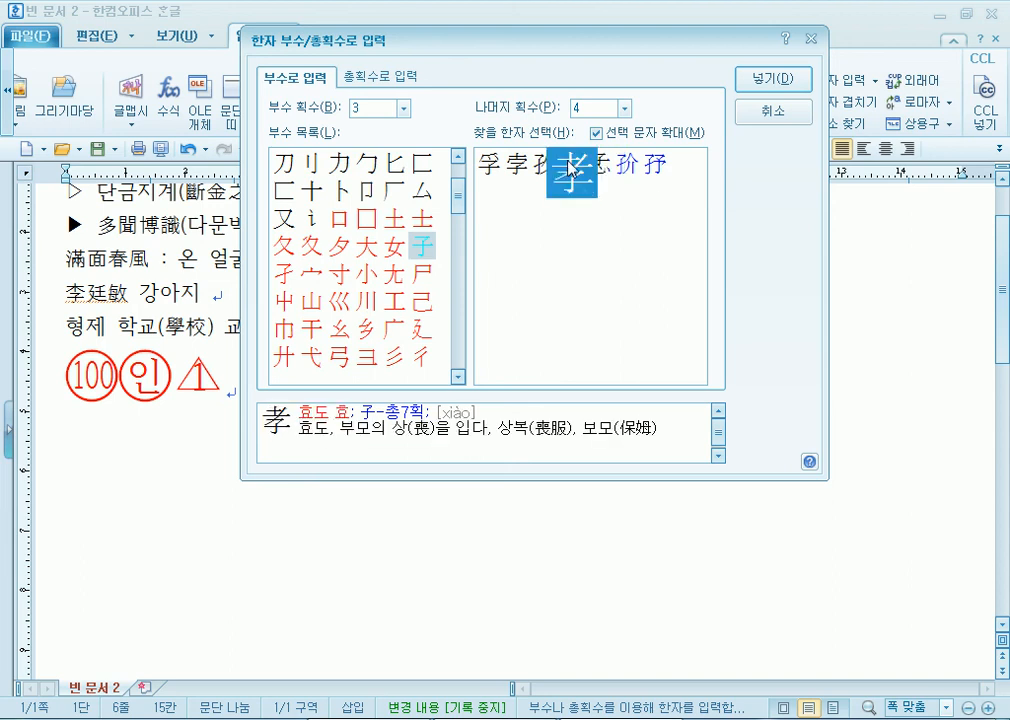
{"action": "left_click", "coordinate": [768, 79]}
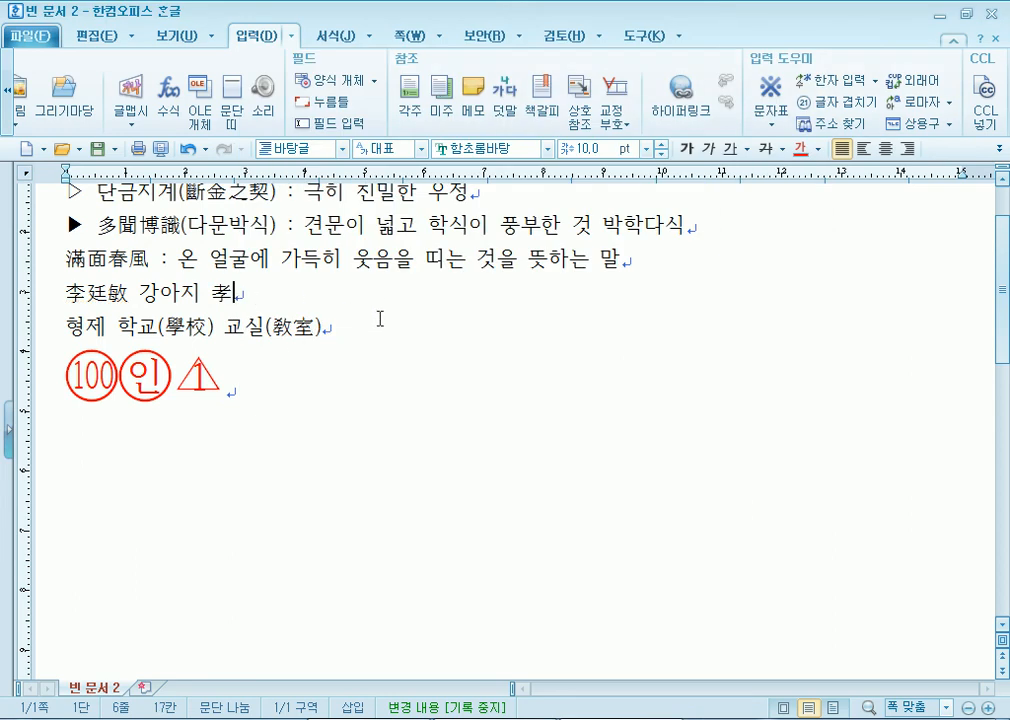
- Insert the hanja 乭 after 孝, found under radical 乙 with 5 remaining strokes
{"action": "left_click", "coordinate": [878, 84]}
{"action": "left_click", "coordinate": [810, 151]}
{"action": "left_click", "coordinate": [343, 220]}
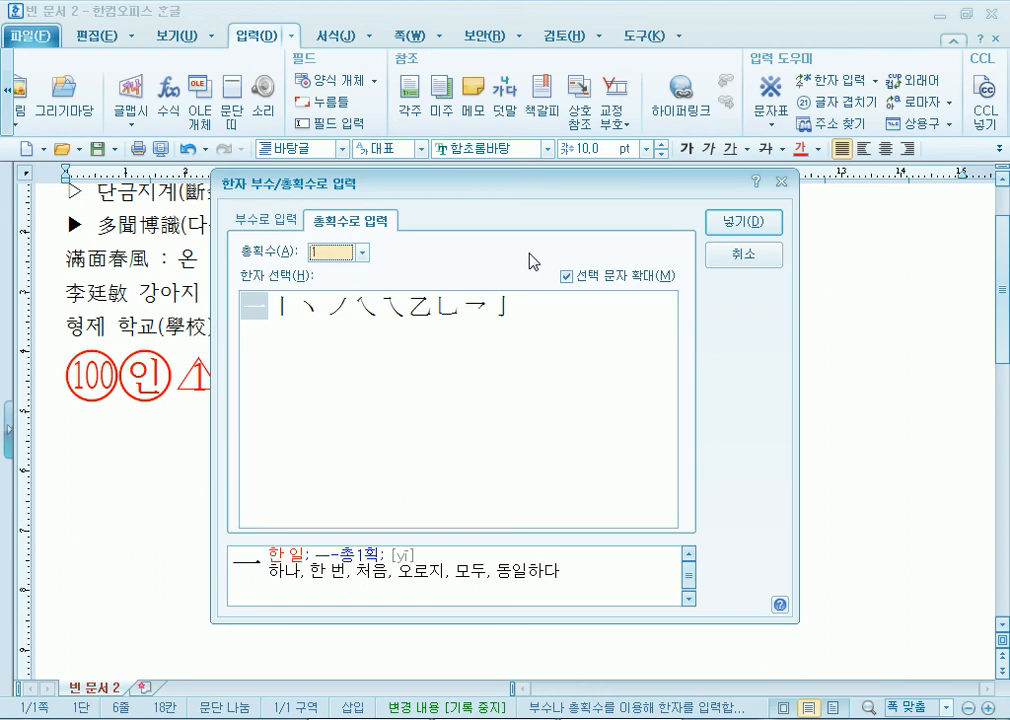
{"action": "key", "text": "ctrl+Tab"}
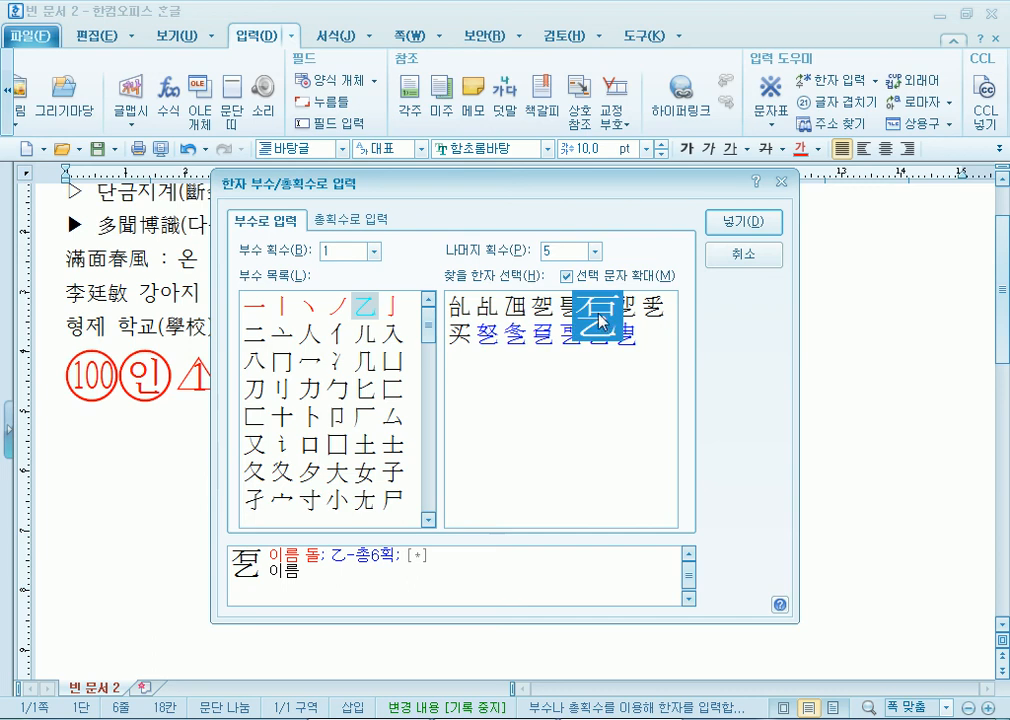
{"action": "left_click", "coordinate": [729, 237]}
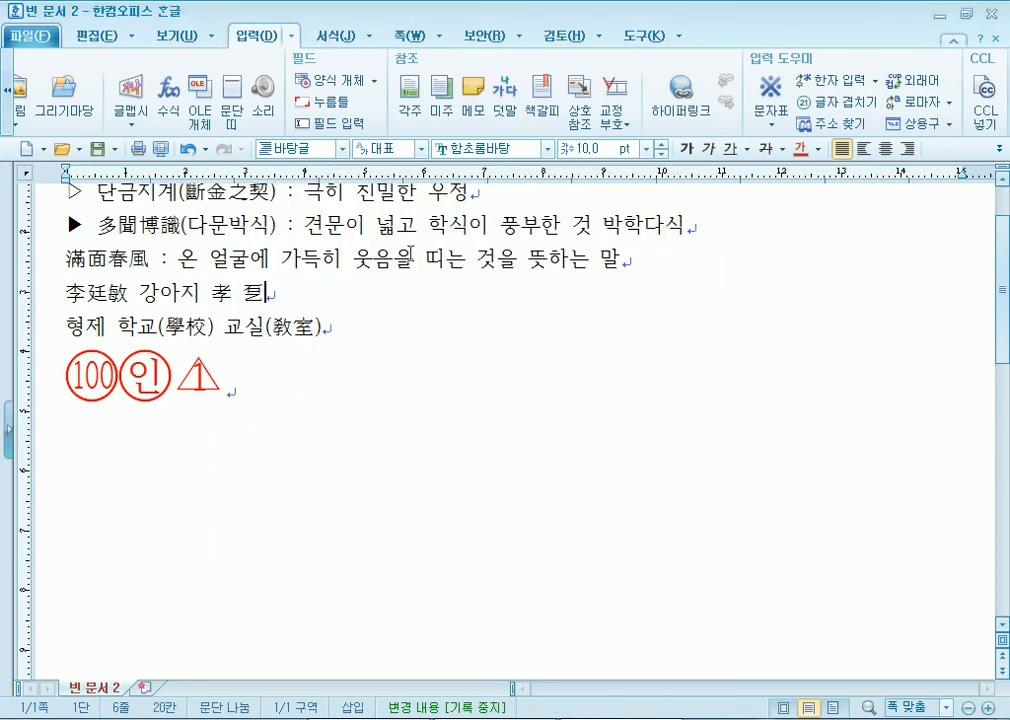
- Insert the hanja 木 by entering its meaning-and-sound 나무목
{"action": "left_click", "coordinate": [876, 80]}
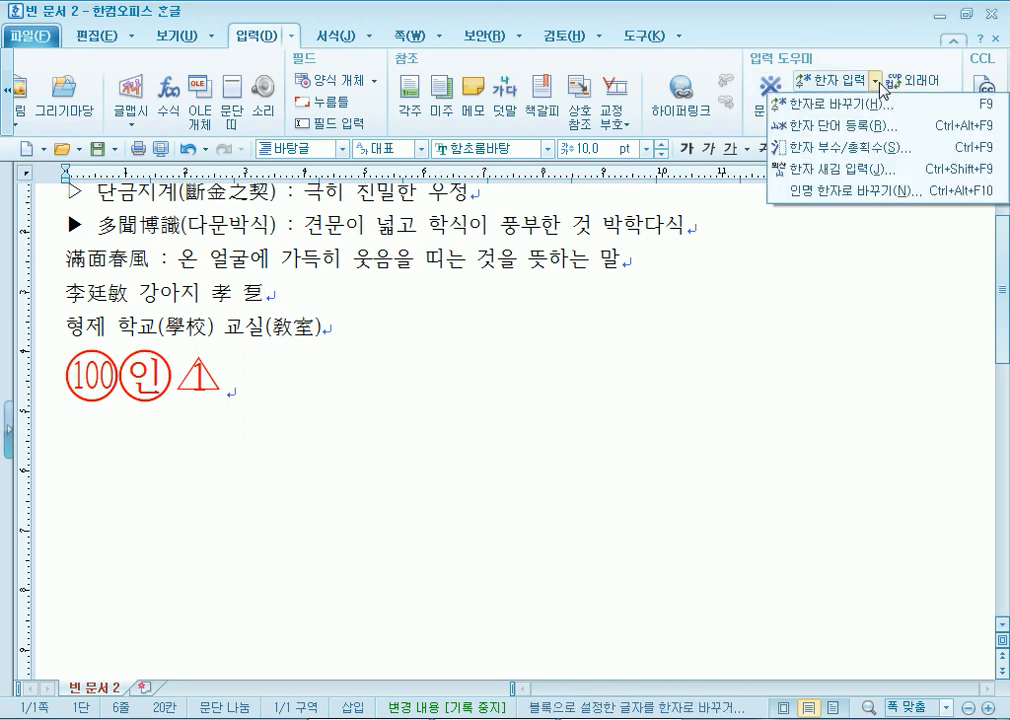
{"action": "left_click", "coordinate": [848, 169]}
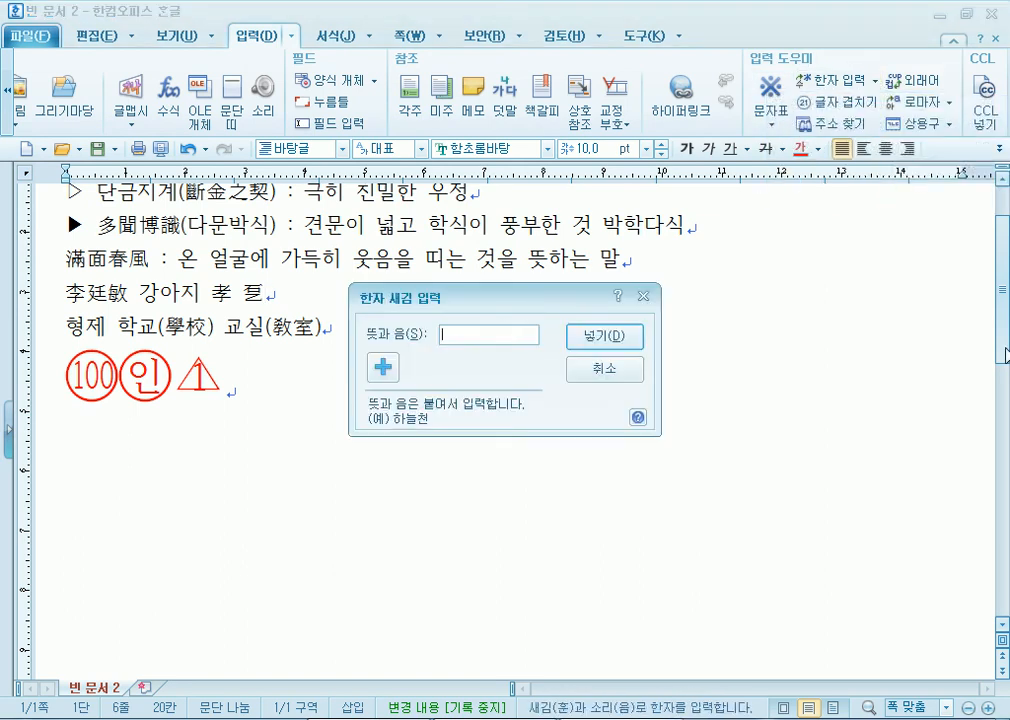
{"action": "type", "text": "나무목"}
{"action": "key", "text": "Return"}
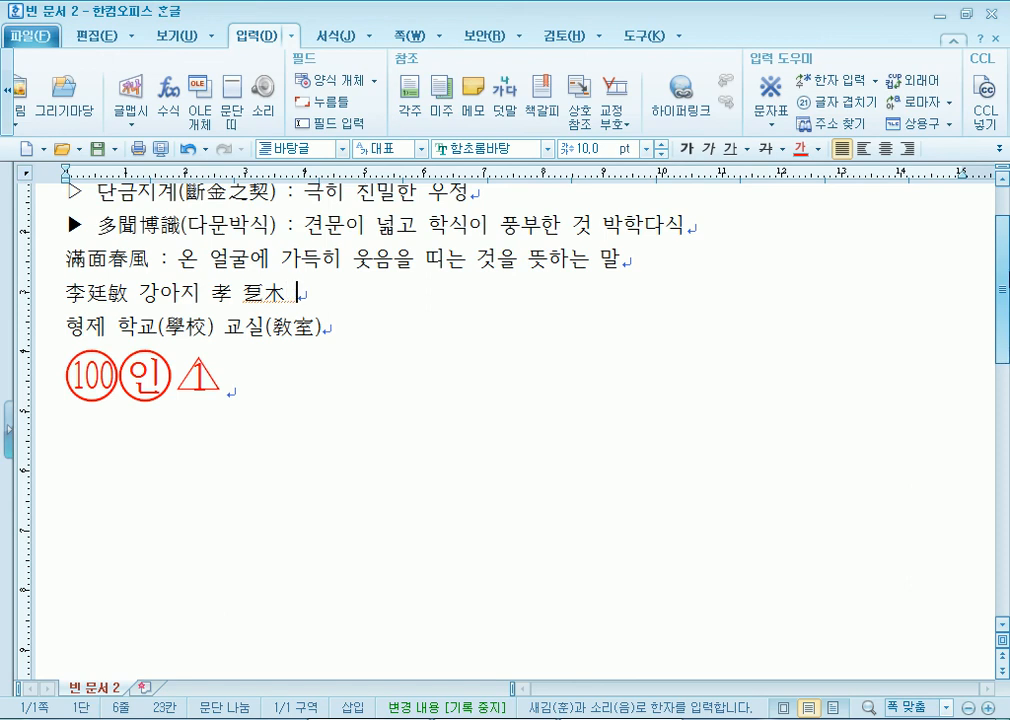
- Insert the hanja 學 after 木 by entering 배울학
{"action": "left_click", "coordinate": [876, 80]}
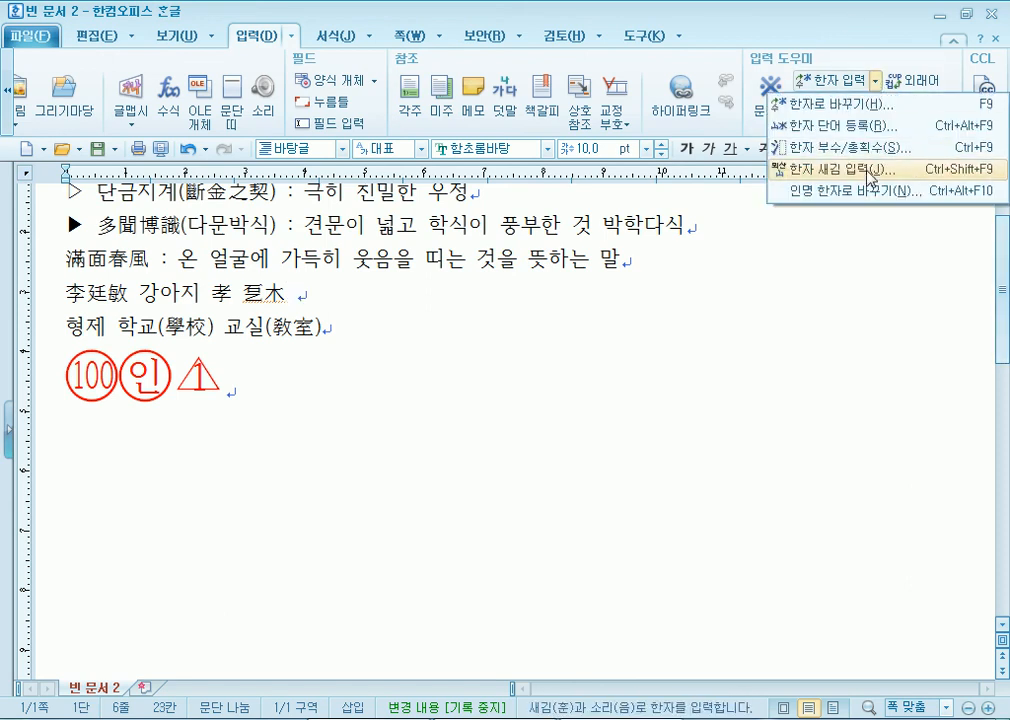
{"action": "left_click", "coordinate": [840, 169]}
{"action": "type", "text": "배울학"}
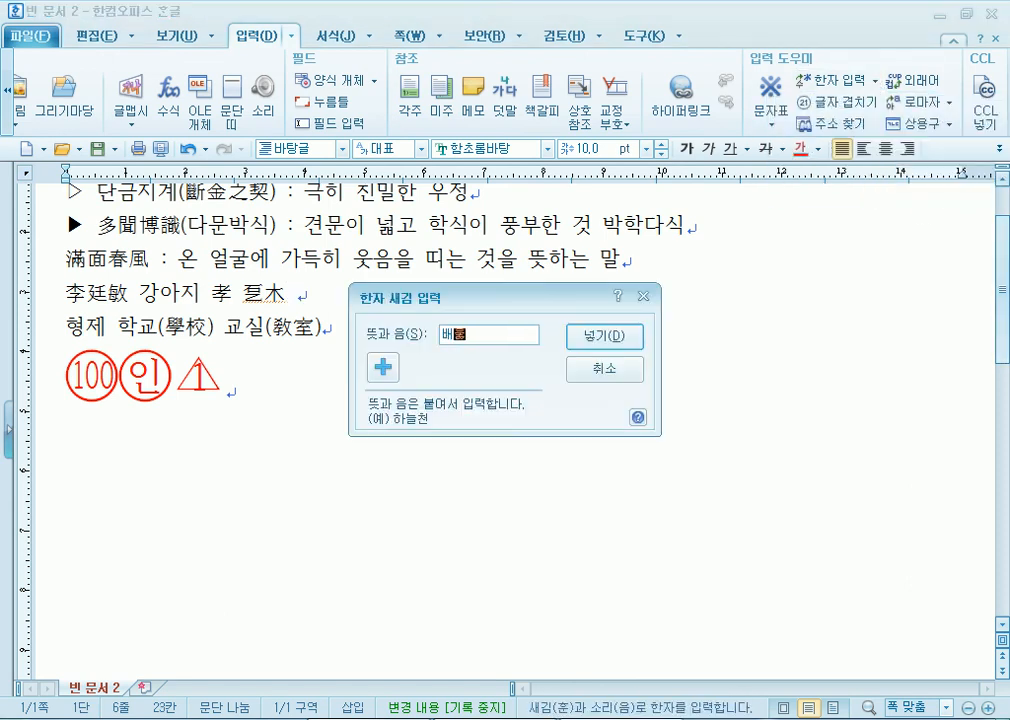
{"action": "key", "text": "Return"}
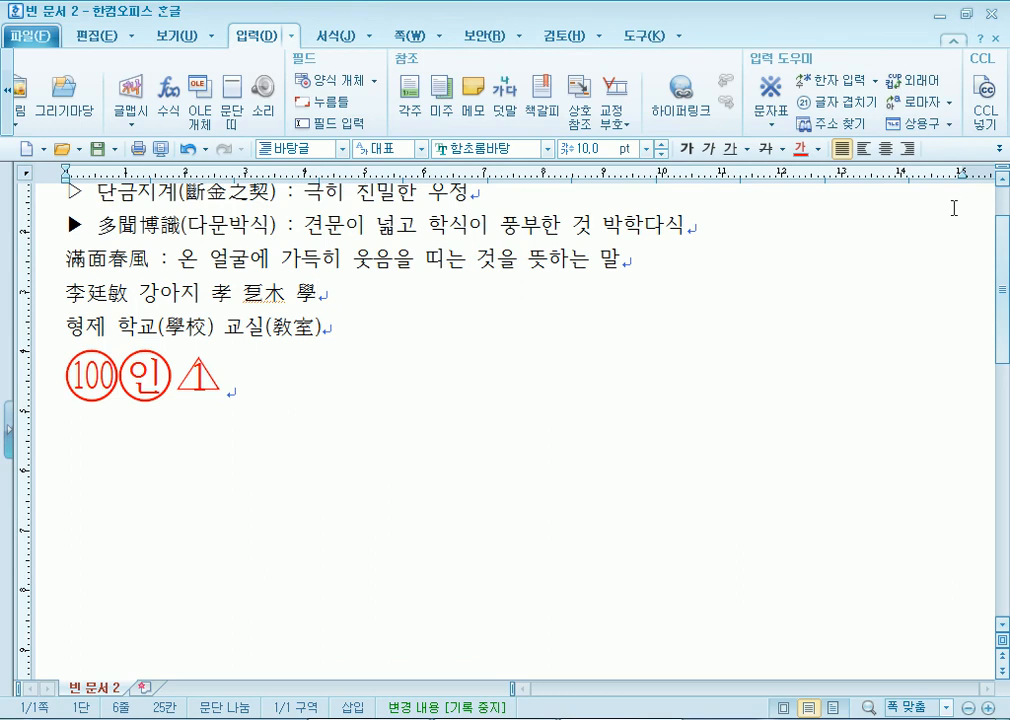
{"action": "left_click", "coordinate": [876, 80]}
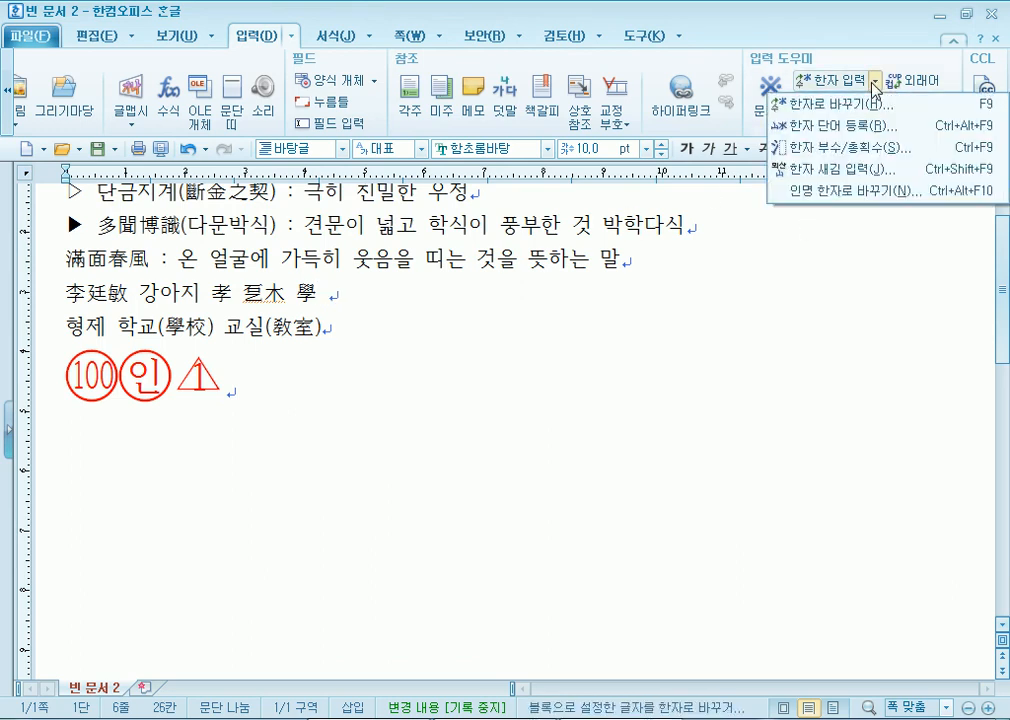
{"action": "left_click", "coordinate": [849, 193]}
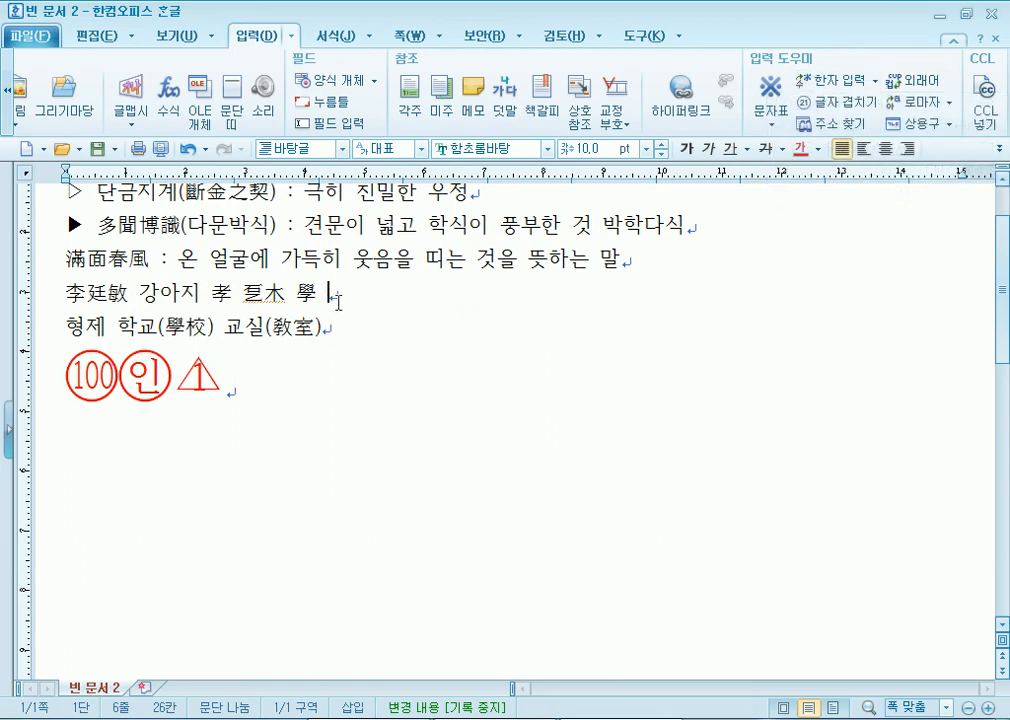
{"action": "double_click", "coordinate": [145, 285]}
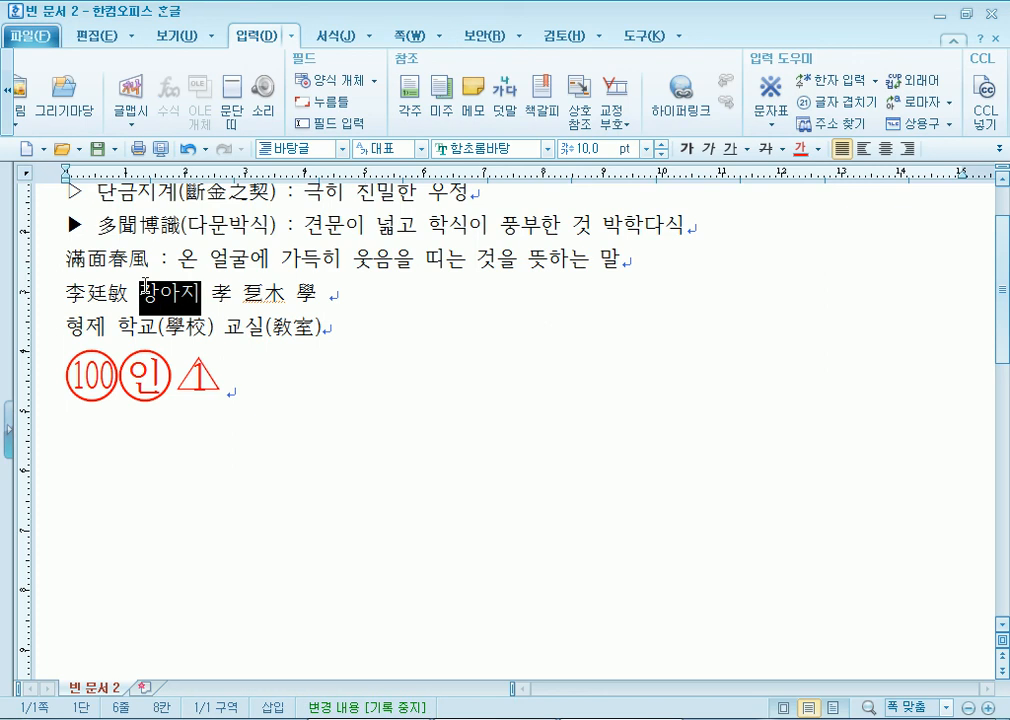
{"action": "left_click", "coordinate": [876, 80]}
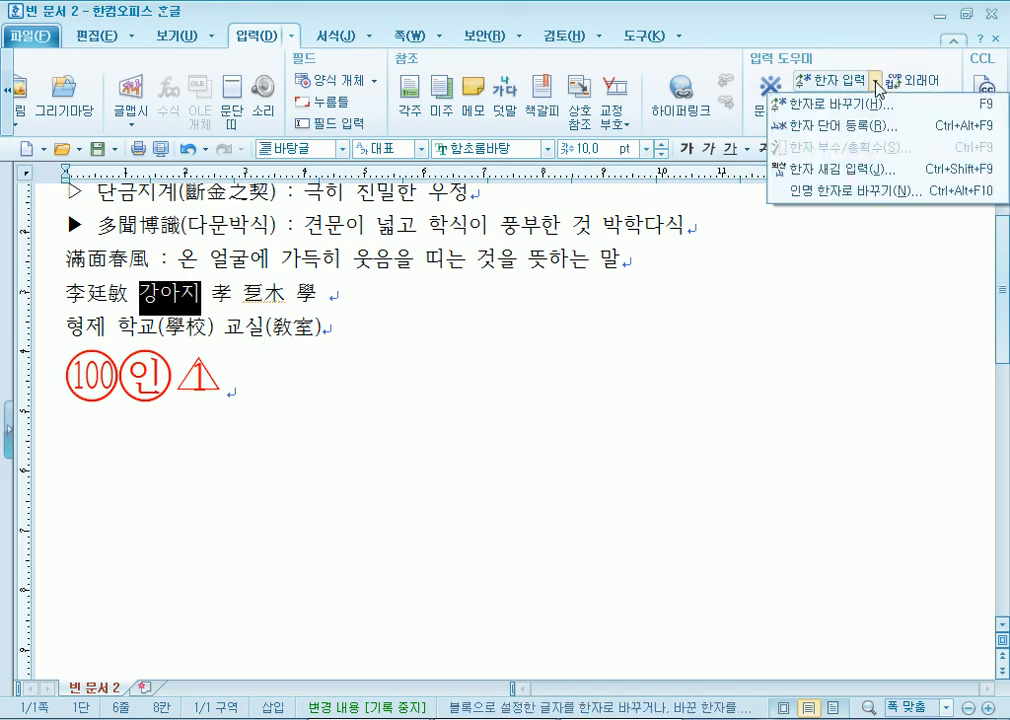
{"action": "left_click", "coordinate": [872, 191]}
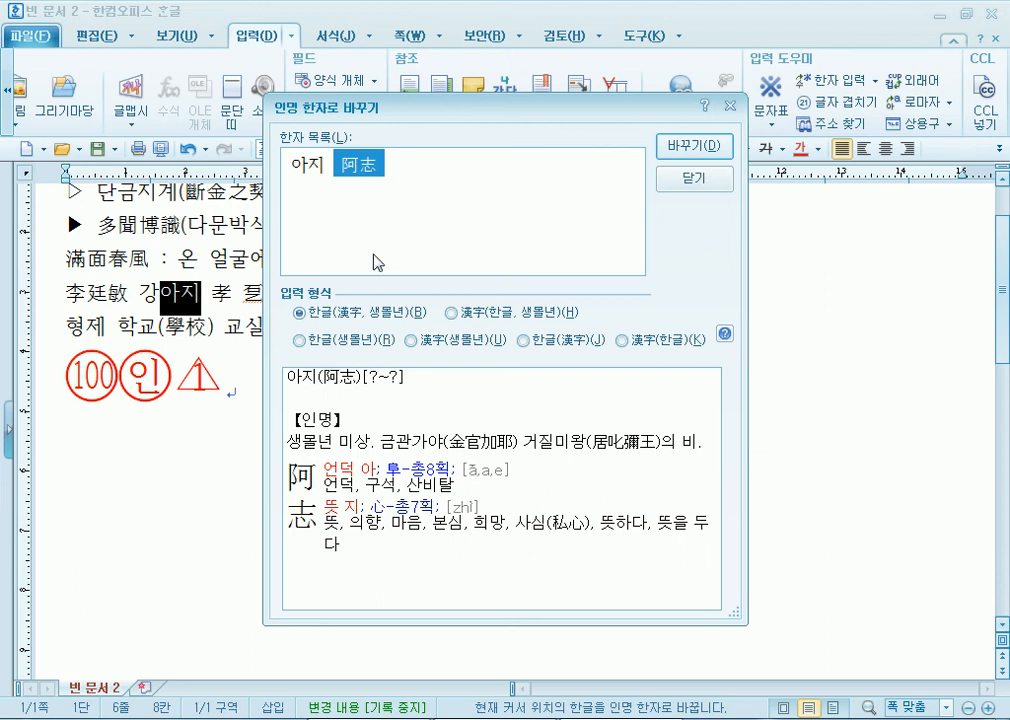
{"action": "left_click", "coordinate": [684, 181]}
{"action": "left_click", "coordinate": [603, 375]}
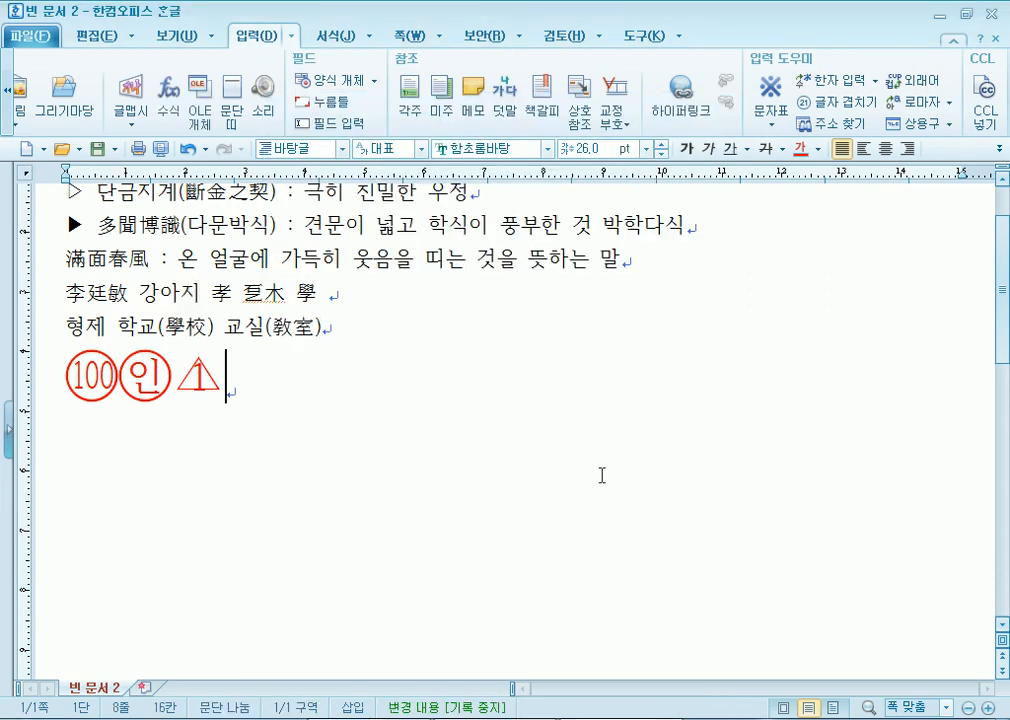
{"action": "scroll", "coordinate": [602, 475], "scroll_direction": "up", "scroll_amount": 2}
{"action": "left_click", "coordinate": [503, 390]}
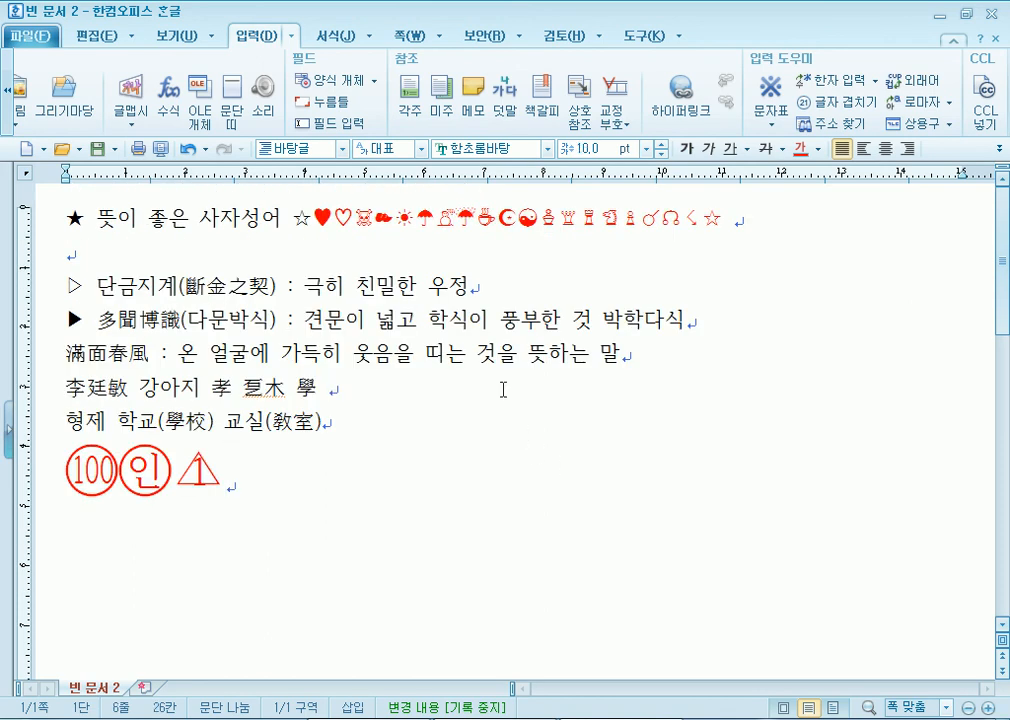
- Reset the whole document to default character formatting, then append two blank lines after the circled symbols
{"action": "left_click", "coordinate": [330, 491]}
{"action": "key", "text": "ctrl+a"}
{"action": "key", "text": "ctrl+1"}
{"action": "left_click", "coordinate": [313, 521]}
{"action": "key", "text": "Return"}
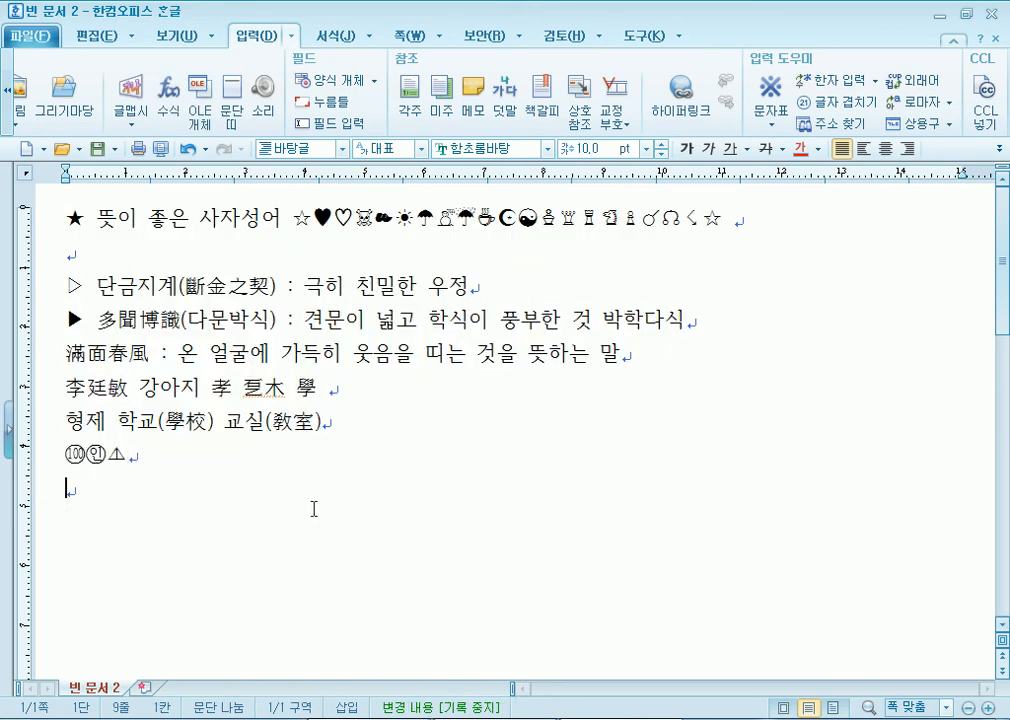
{"action": "key", "text": "Return"}
{"action": "scroll", "coordinate": [313, 505], "scroll_direction": "down", "scroll_amount": 3}
{"action": "scroll", "coordinate": [313, 498], "scroll_direction": "up", "scroll_amount": 3}
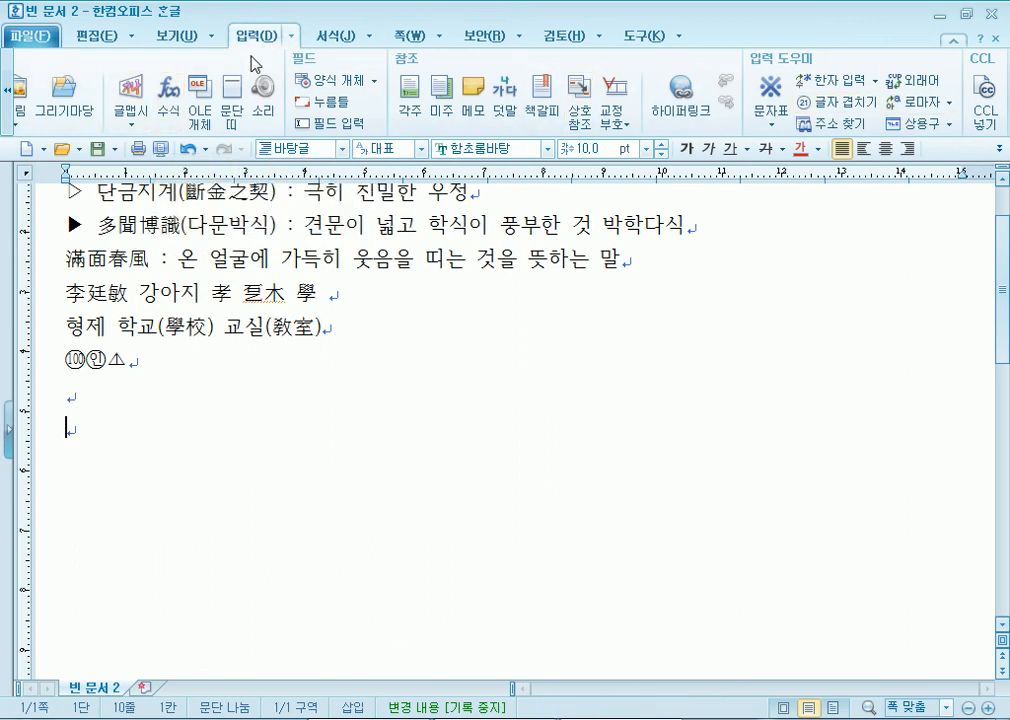
- Open the equation editor, set its zoom to 500 %, and type x=
{"action": "left_click", "coordinate": [165, 97]}
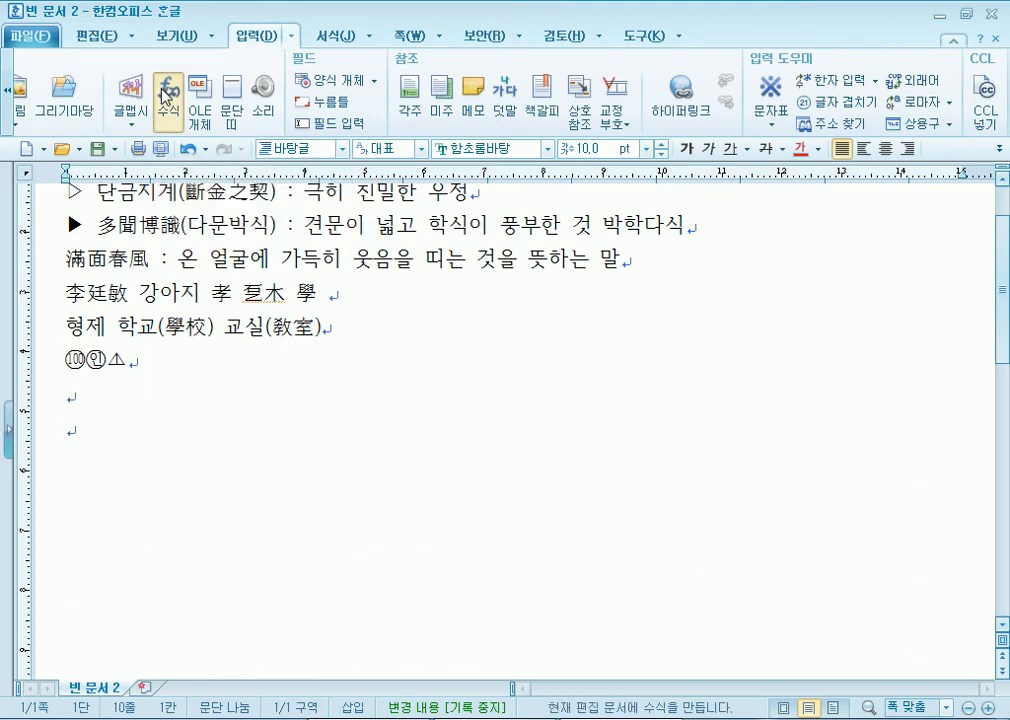
{"action": "left_click_drag", "start_coordinate": [424, 133], "coordinate": [397, 57]}
{"action": "left_click", "coordinate": [593, 101]}
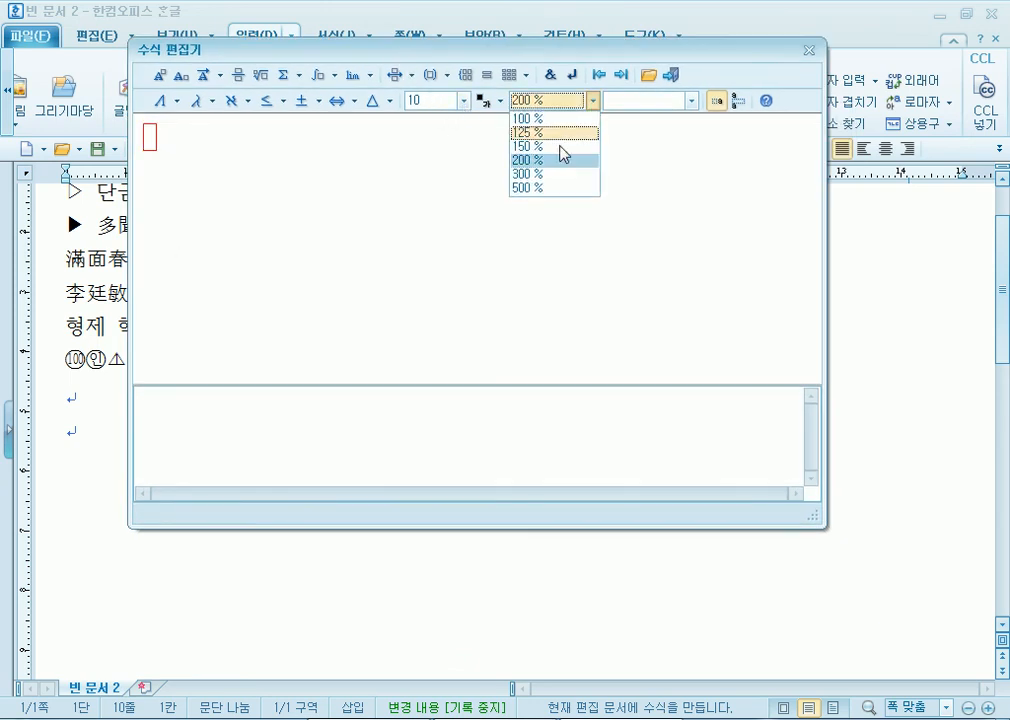
{"action": "left_click", "coordinate": [545, 175]}
{"action": "left_click", "coordinate": [593, 101]}
{"action": "left_click", "coordinate": [559, 183]}
{"action": "left_click_drag", "start_coordinate": [399, 52], "coordinate": [445, 177]}
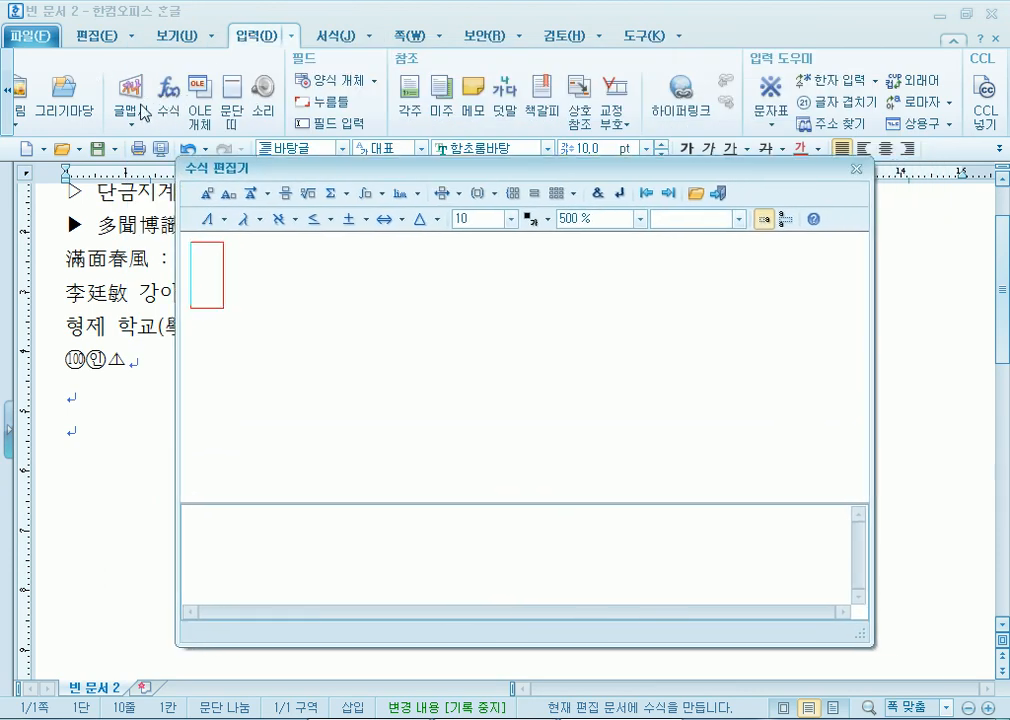
{"action": "left_click_drag", "start_coordinate": [240, 168], "coordinate": [209, 67]}
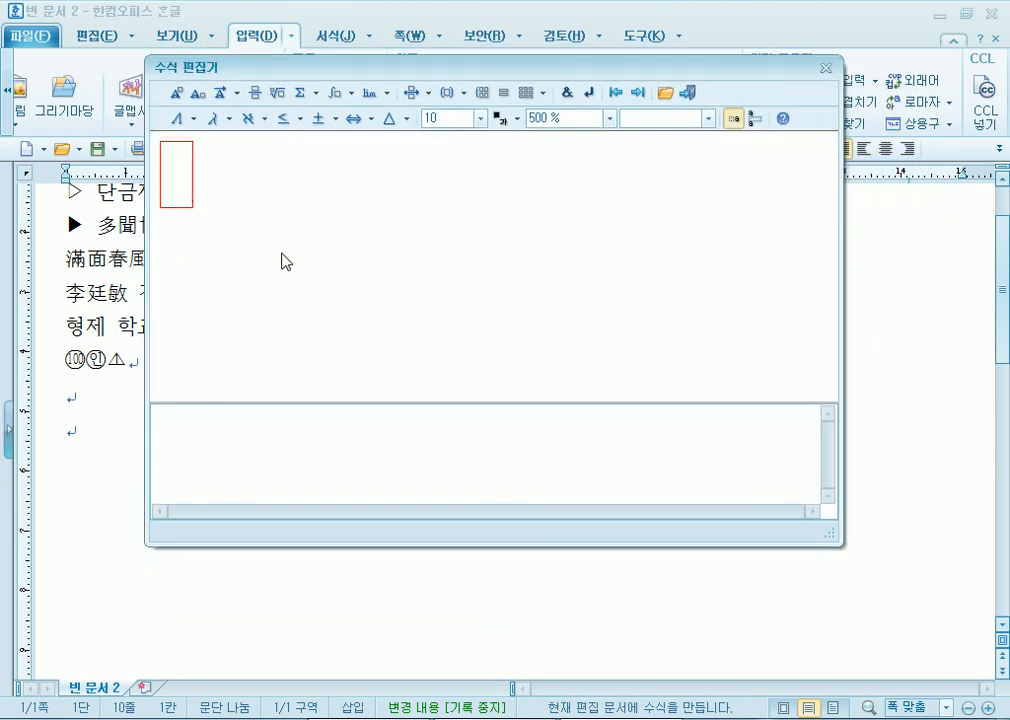
{"action": "type", "text": "x="}
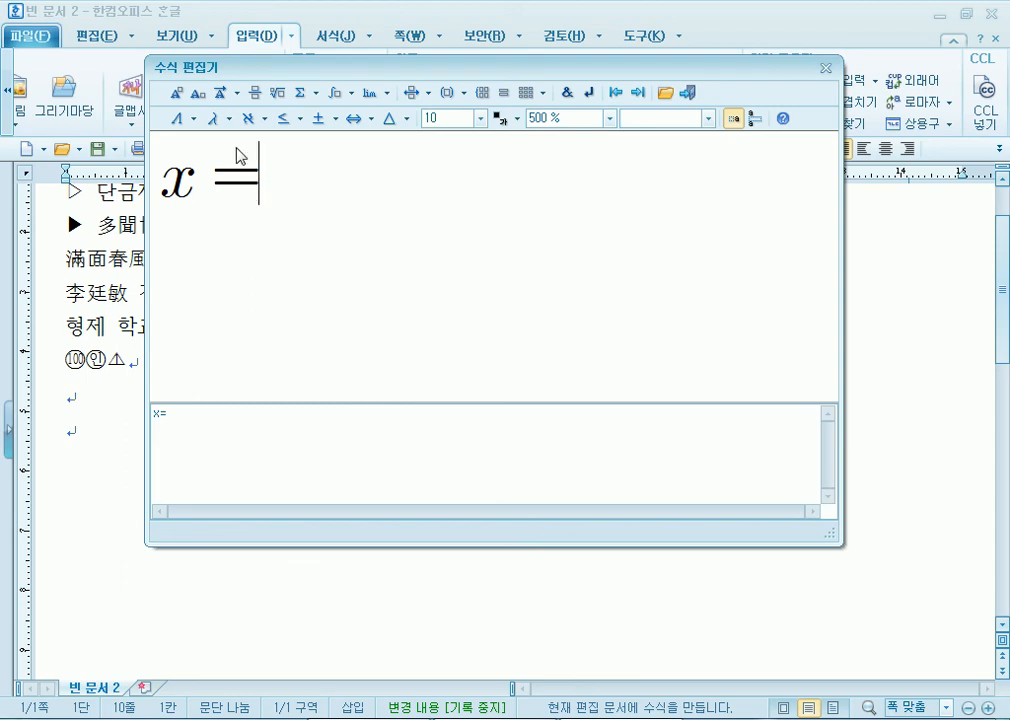
- Insert a square root containing 2 after x=
{"action": "left_click", "coordinate": [276, 93]}
{"action": "type", "text": "2"}
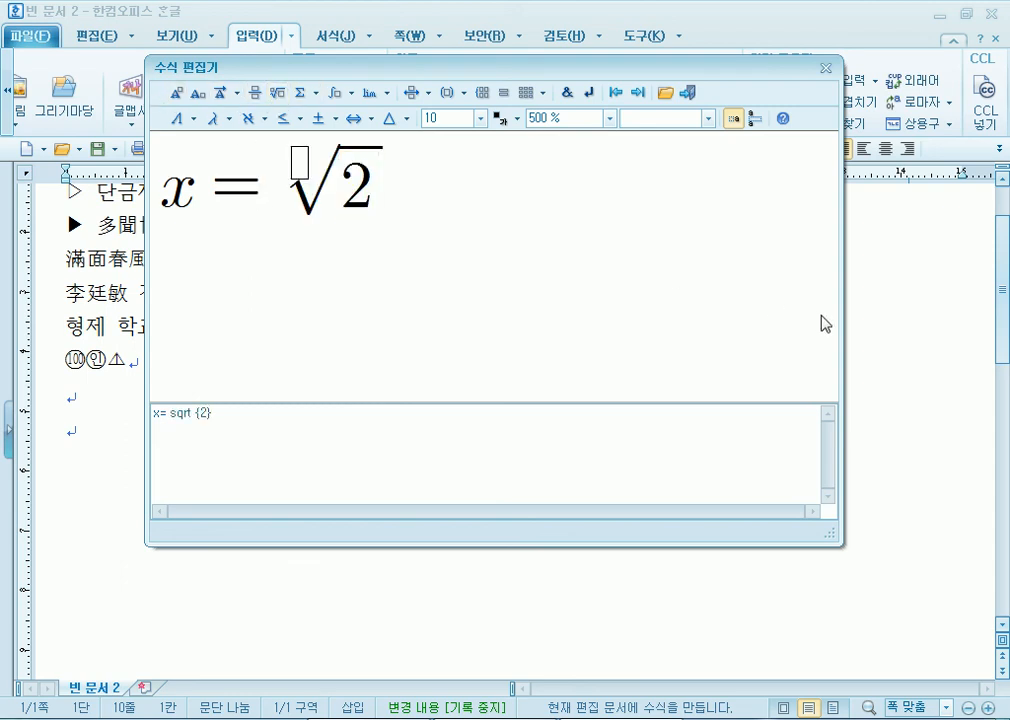
{"action": "left_click", "coordinate": [283, 175]}
{"action": "key", "text": "Delete"}
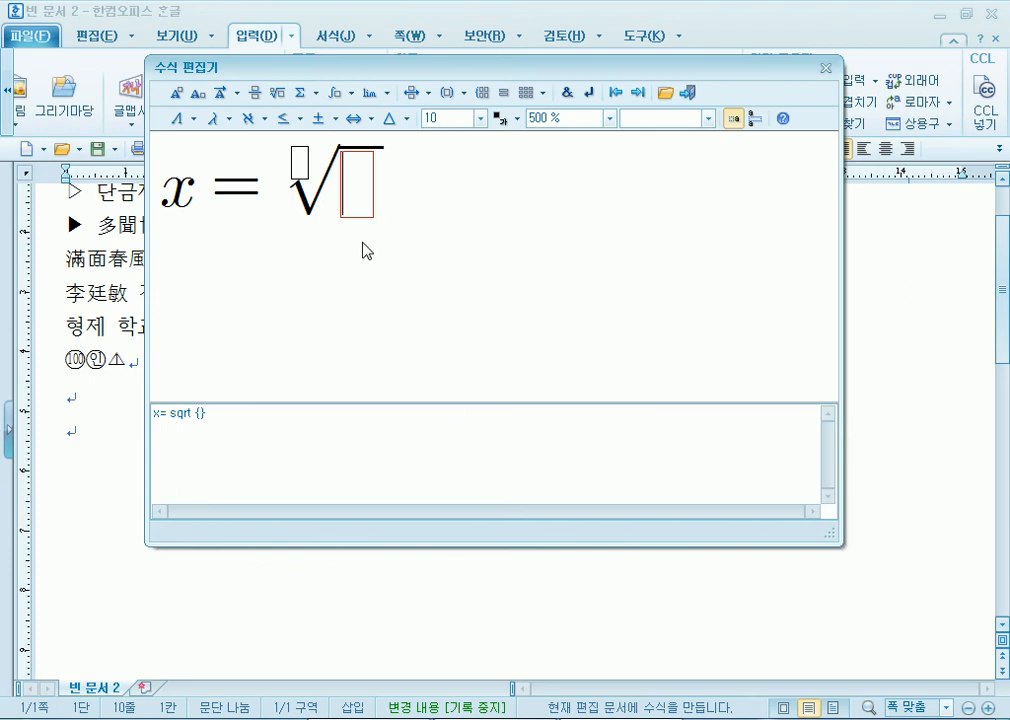
{"action": "left_click", "coordinate": [292, 158]}
{"action": "left_click", "coordinate": [343, 187]}
{"action": "type", "text": "2"}
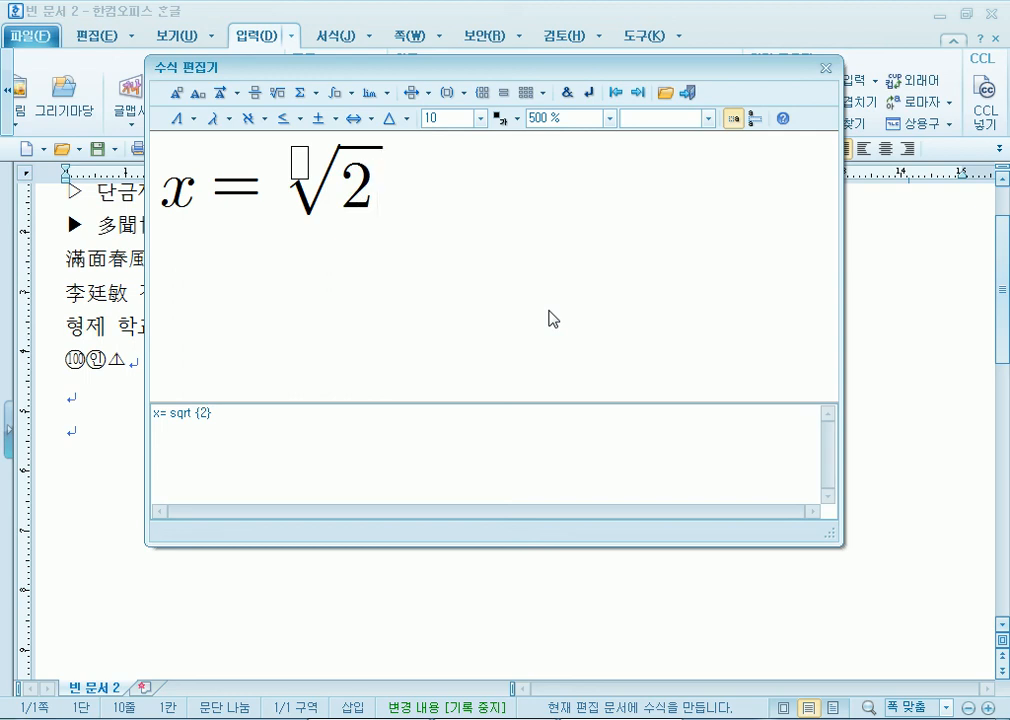
- Type the phrase 일때, after the square root
{"action": "type", "text": "dlf"}
{"action": "key", "text": "BackSpace"}
{"action": "key", "text": "BackSpace"}
{"action": "key", "text": "BackSpace"}
{"action": "type", "text": "일때"}
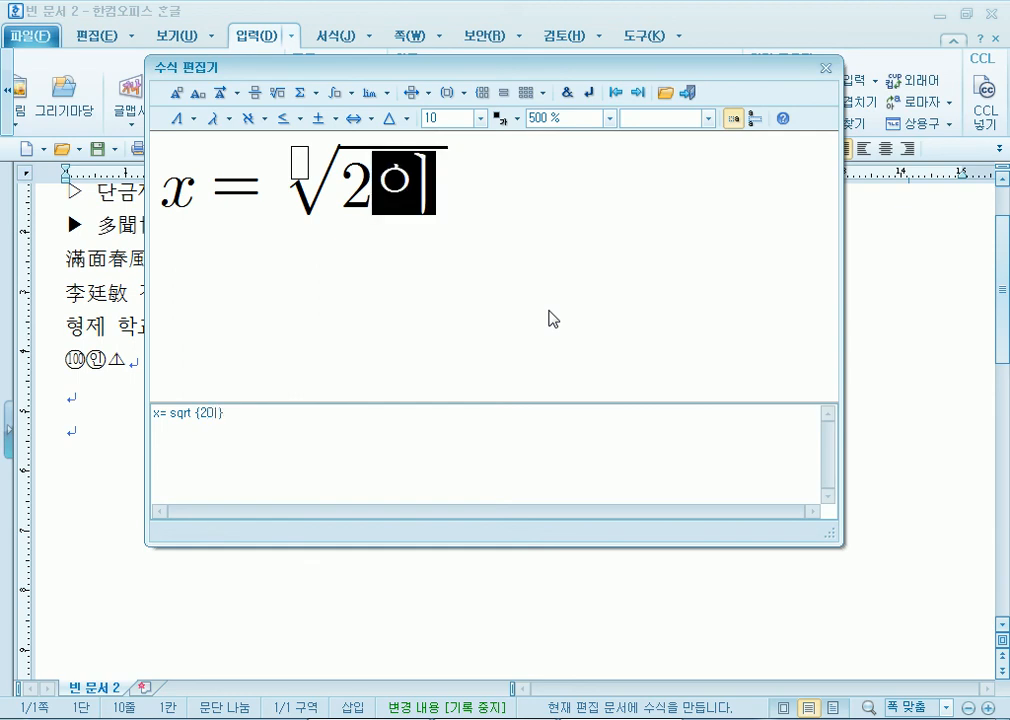
{"action": "key", "text": "BackSpace"}
{"action": "key", "text": "BackSpace"}
{"action": "key", "text": "BackSpace"}
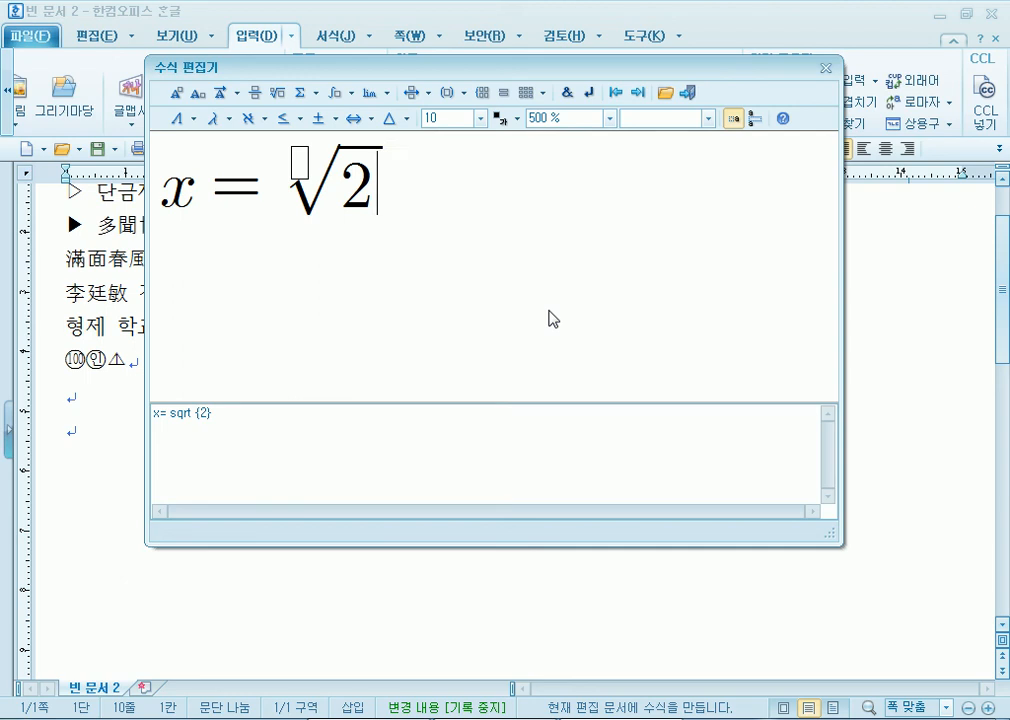
{"action": "type", "text": "이ㄹ때,"}
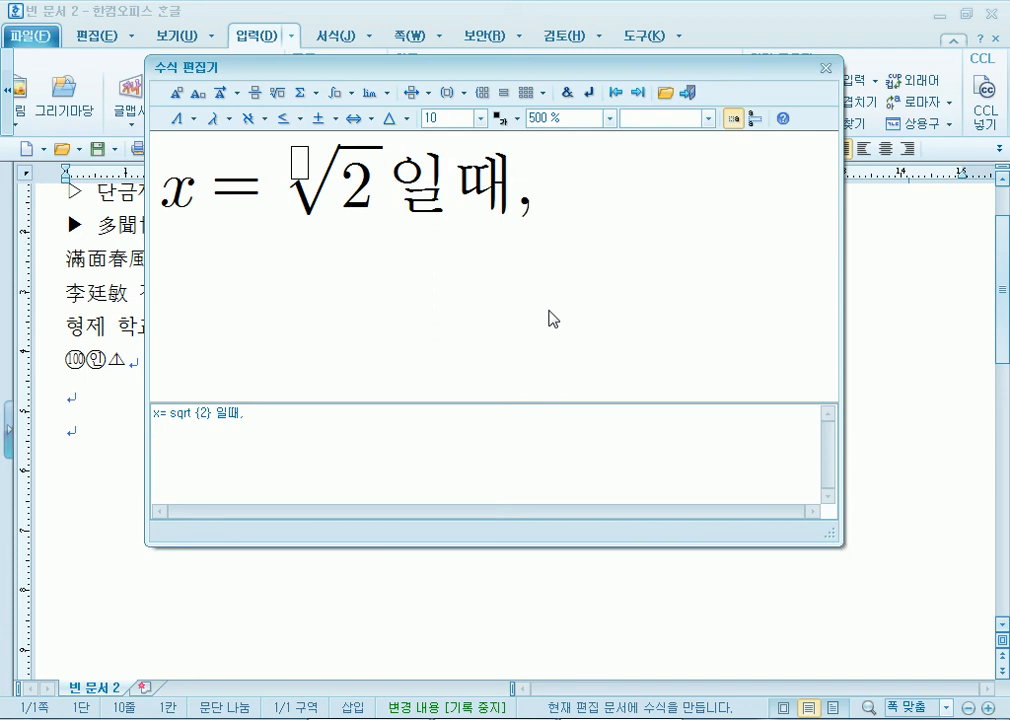
- Build the fraction 3 over (x − (x−1)/(x+1)) with a nested fraction
{"action": "left_click", "coordinate": [258, 96]}
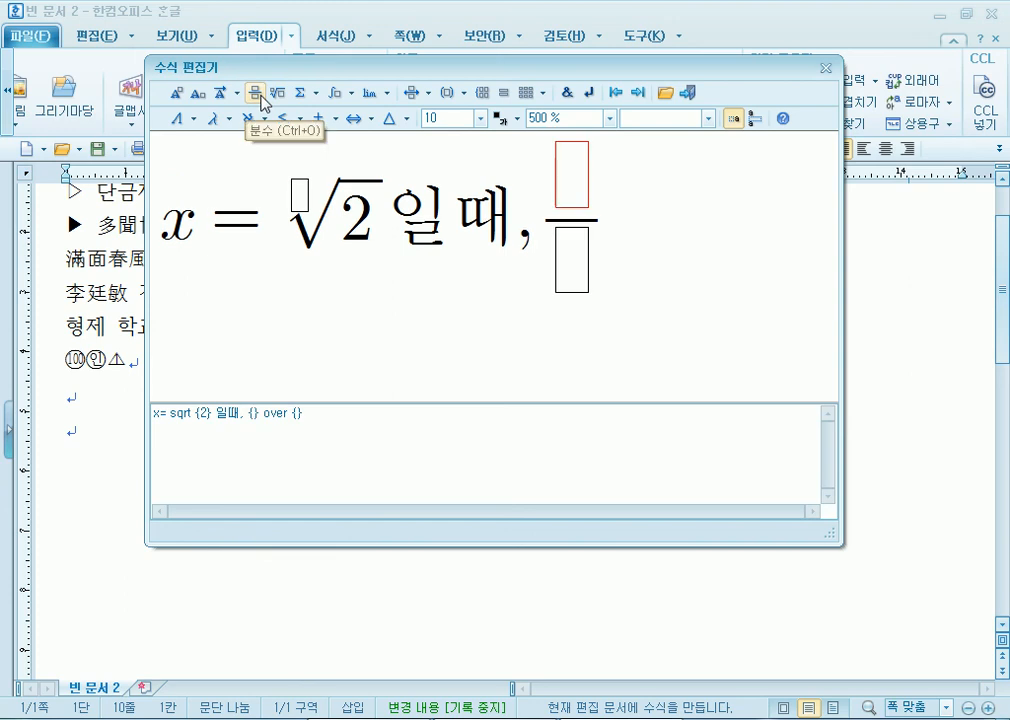
{"action": "type", "text": "2"}
{"action": "key", "text": "BackSpace"}
{"action": "type", "text": "3"}
{"action": "key", "text": "Tab"}
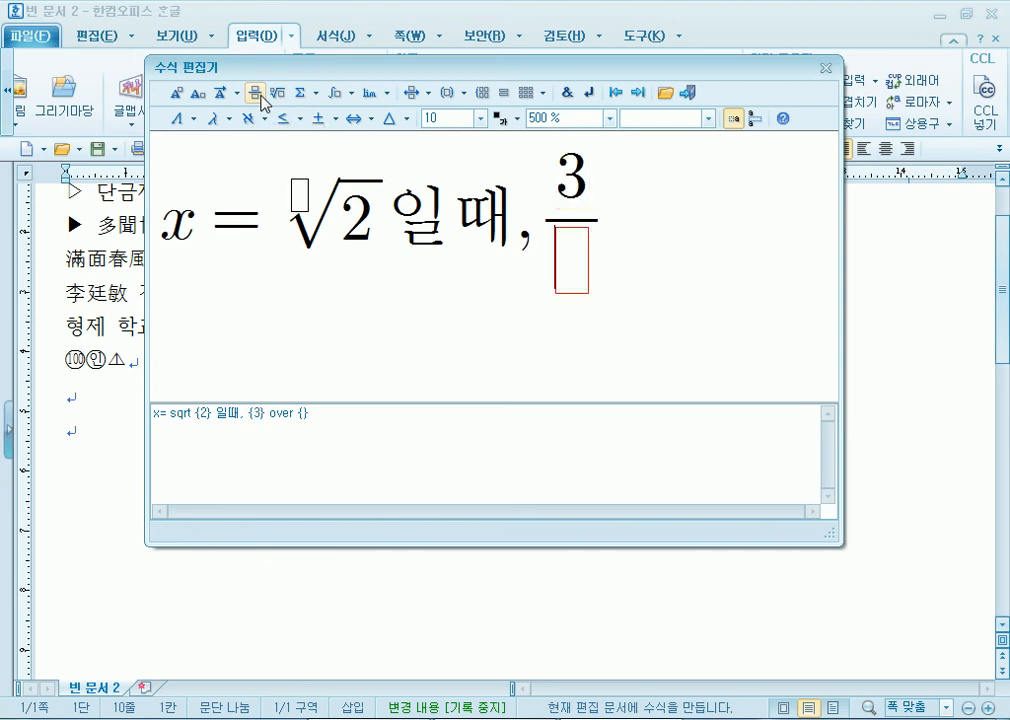
{"action": "type", "text": "ㅌㅡ"}
{"action": "key", "text": "BackSpace"}
{"action": "key", "text": "BackSpace"}
{"action": "type", "text": "x-"}
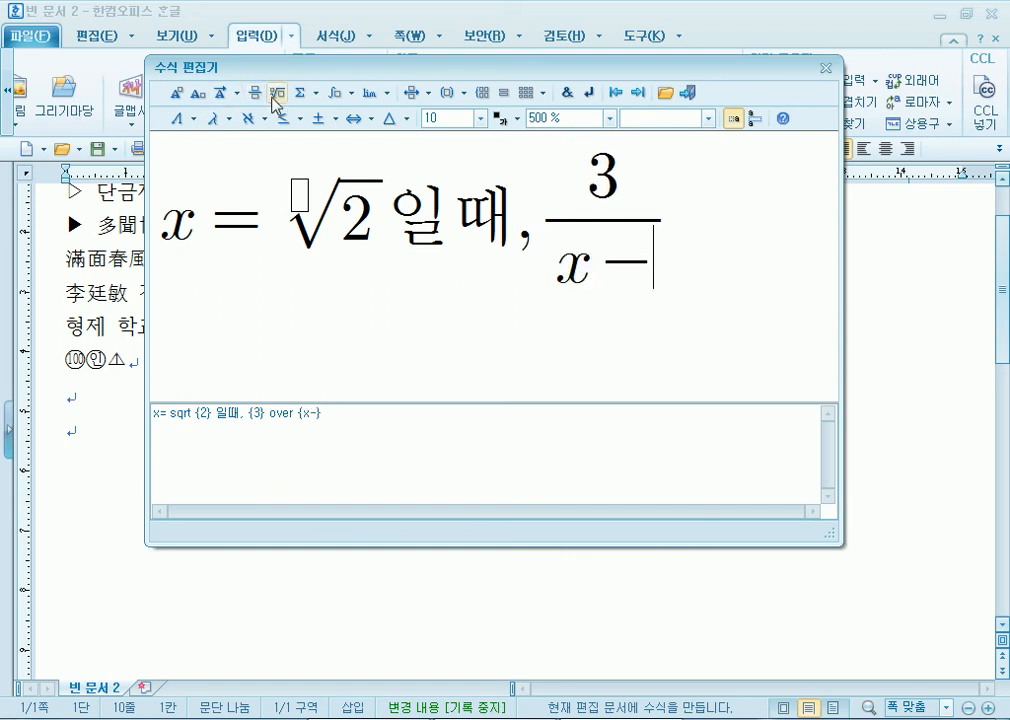
{"action": "left_click", "coordinate": [258, 97]}
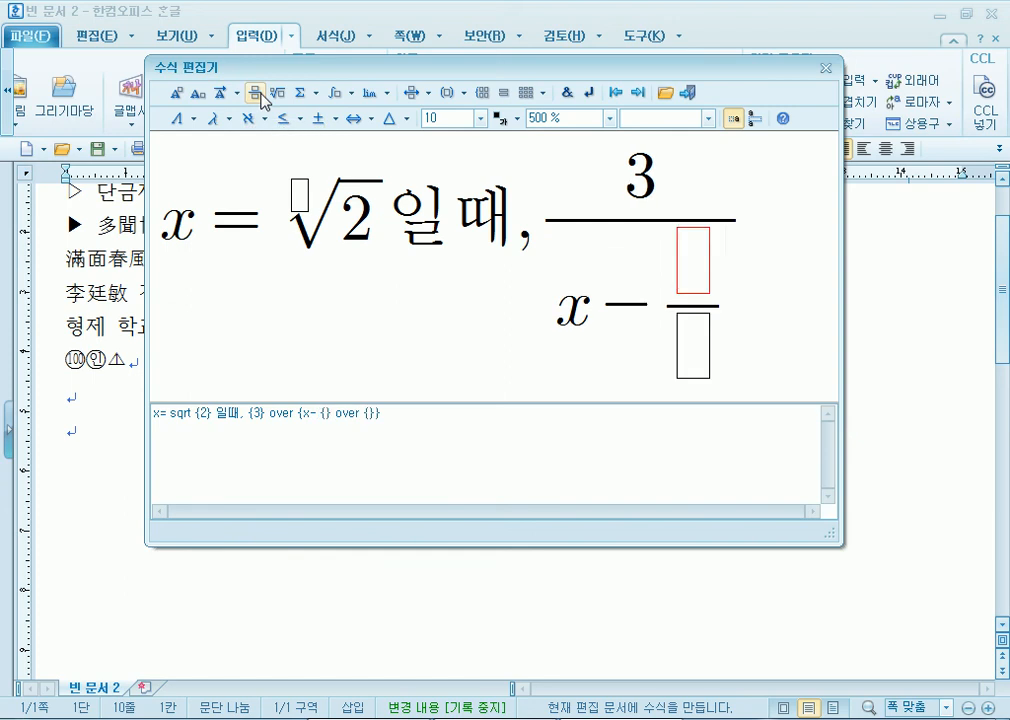
{"action": "type", "text": "x-1"}
{"action": "key", "text": "Tab"}
{"action": "type", "text": "x+1"}
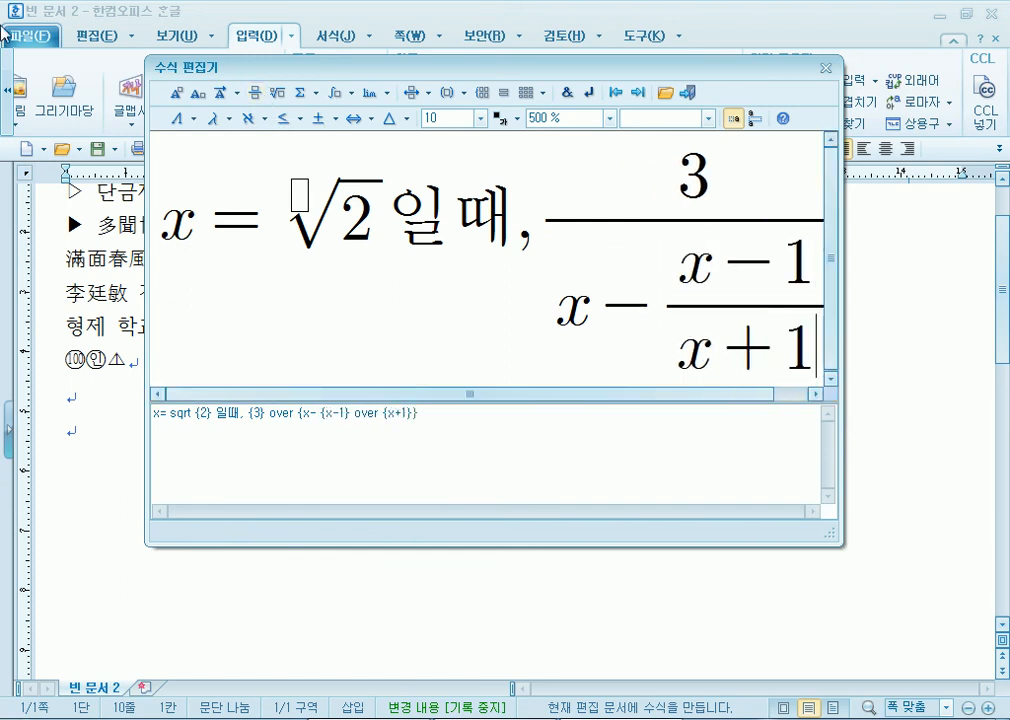
- Widen the editor window and type 의 값은? after the fraction
{"action": "left_click_drag", "start_coordinate": [264, 77], "coordinate": [162, 43]}
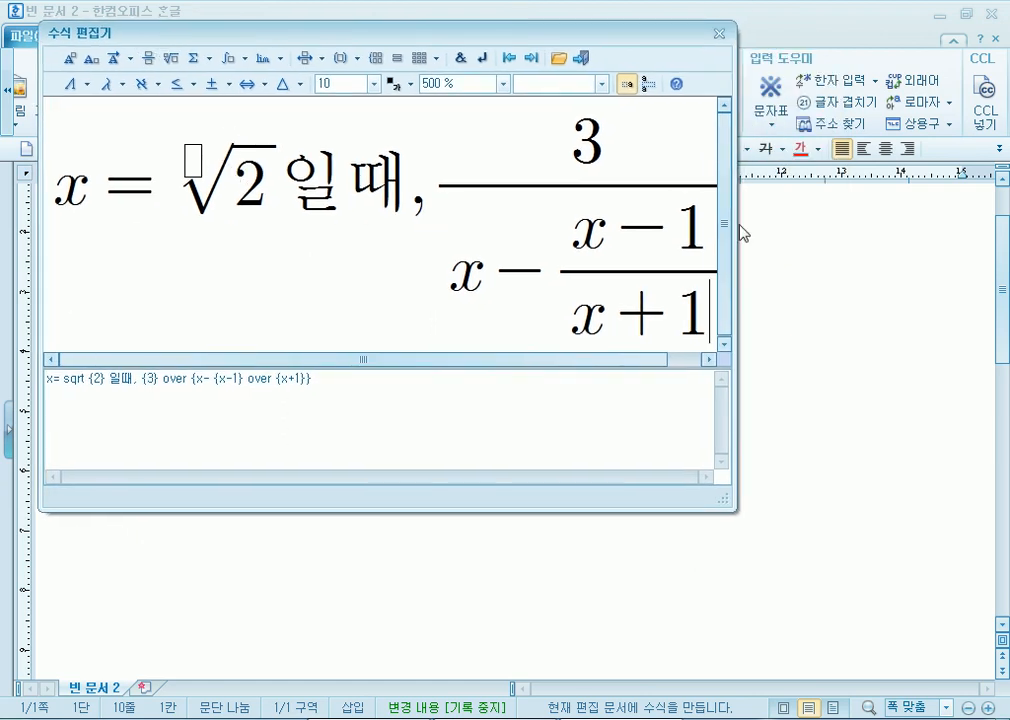
{"action": "left_click_drag", "start_coordinate": [734, 223], "coordinate": [955, 222]}
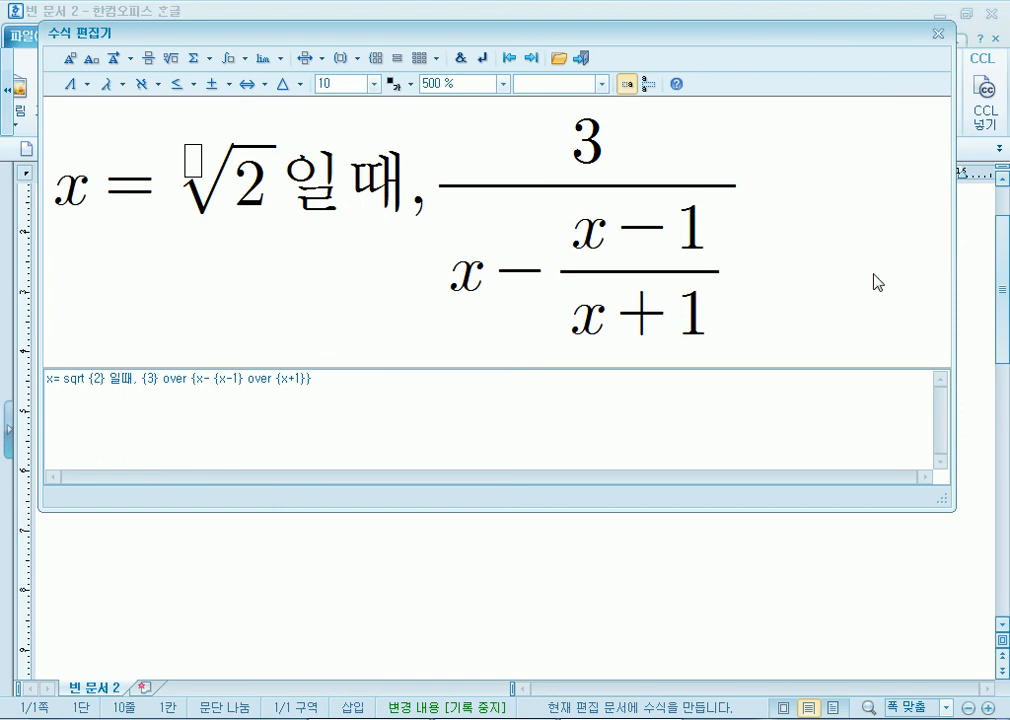
{"action": "left_click", "coordinate": [848, 272]}
{"action": "type", "text": "dml"}
{"action": "key", "text": "BackSpace"}
{"action": "key", "text": "BackSpace"}
{"action": "key", "text": "BackSpace"}
{"action": "type", "text": "으ㅟ"}
{"action": "key", "text": "BackSpace"}
{"action": "key", "text": "BackSpace"}
{"action": "key", "text": "BackSpace"}
{"action": "type", "text": "의 "}
{"action": "type", "text": "값은?"}
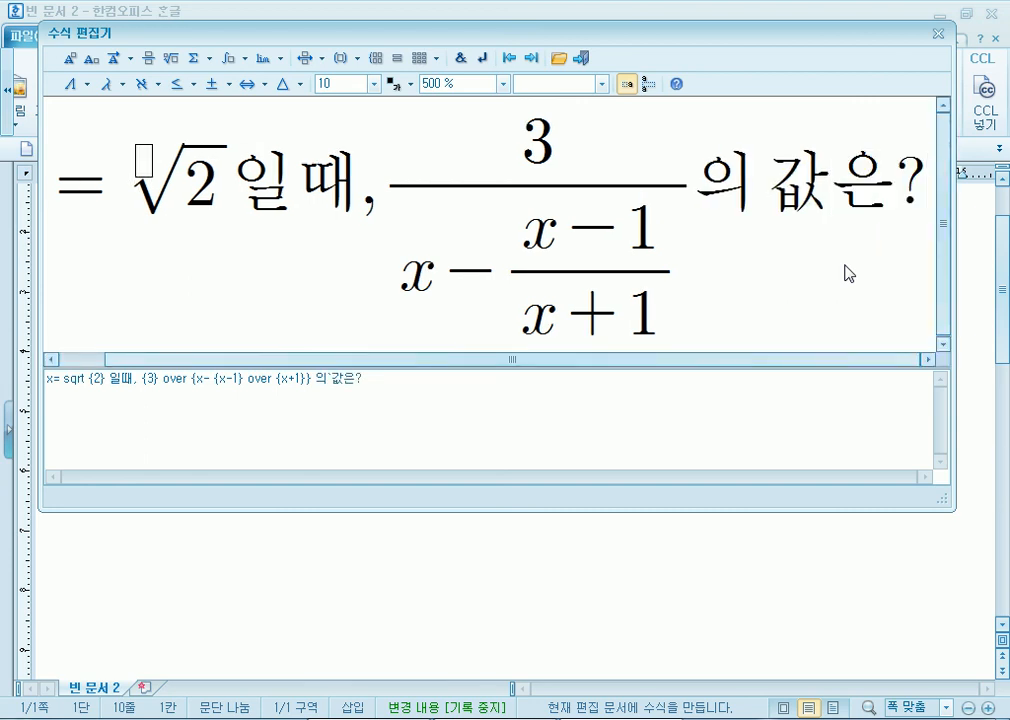
- Set the preview zoom to 300 % and close the editor with Esc without inserting
{"action": "key", "text": "Home"}
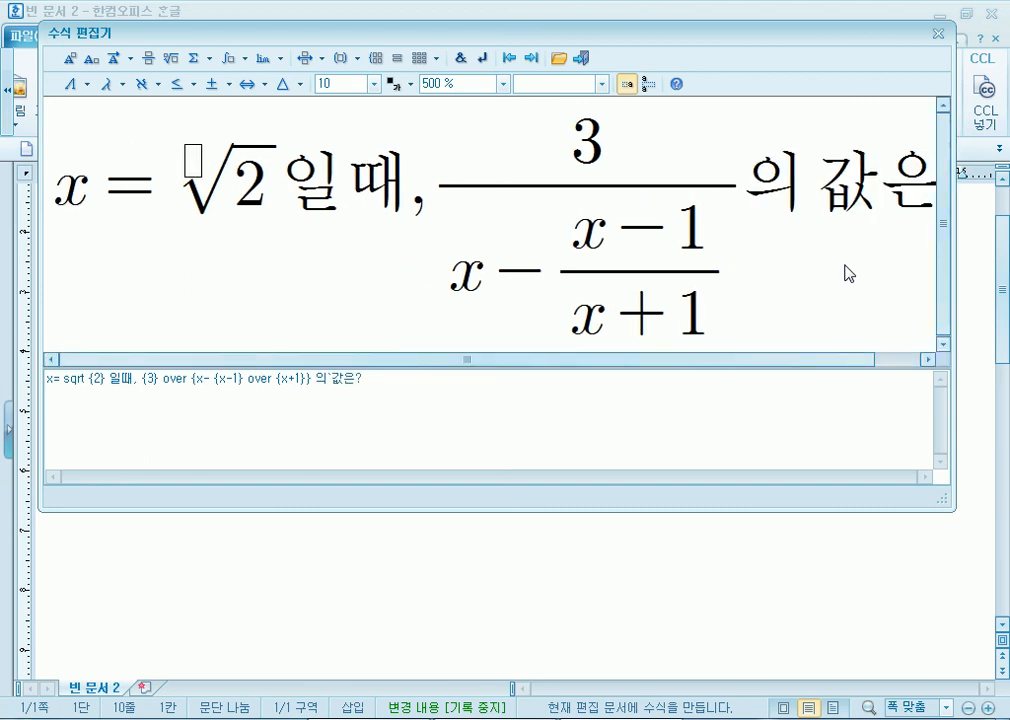
{"action": "key", "text": "Right"}
{"action": "key", "text": "Right"}
{"action": "key", "text": "Right"}
{"action": "key", "text": "Right"}
{"action": "key", "text": "Right"}
{"action": "key", "text": "Right"}
{"action": "key", "text": "Right"}
{"action": "key", "text": "Right"}
{"action": "key", "text": "Right"}
{"action": "key", "text": "Left"}
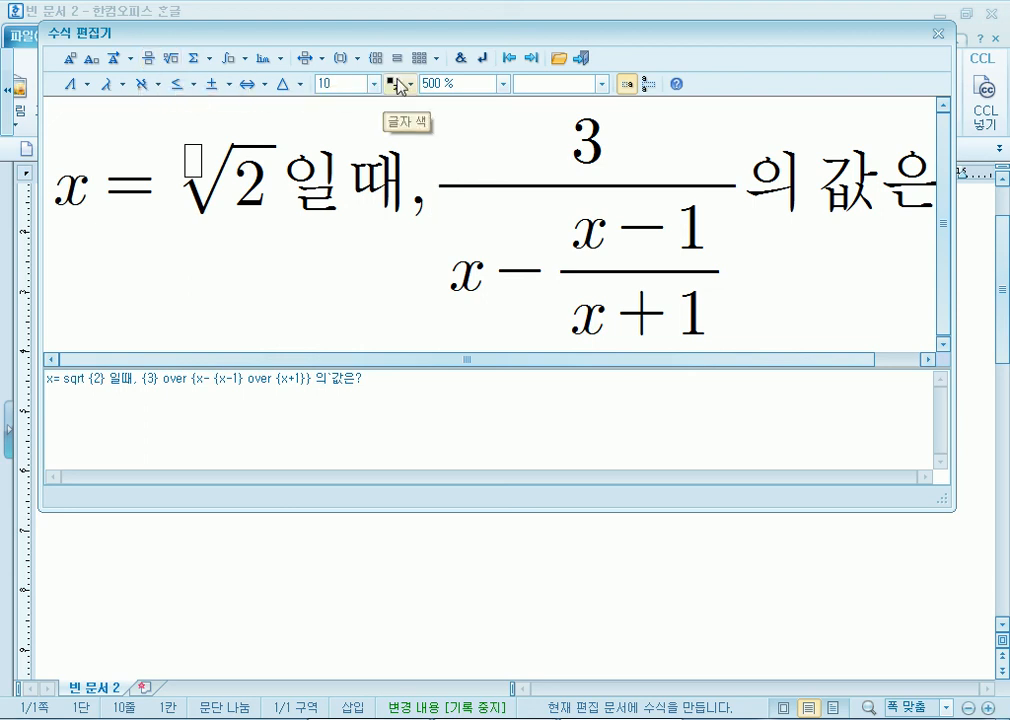
{"action": "left_click", "coordinate": [470, 86]}
{"action": "left_click", "coordinate": [442, 157]}
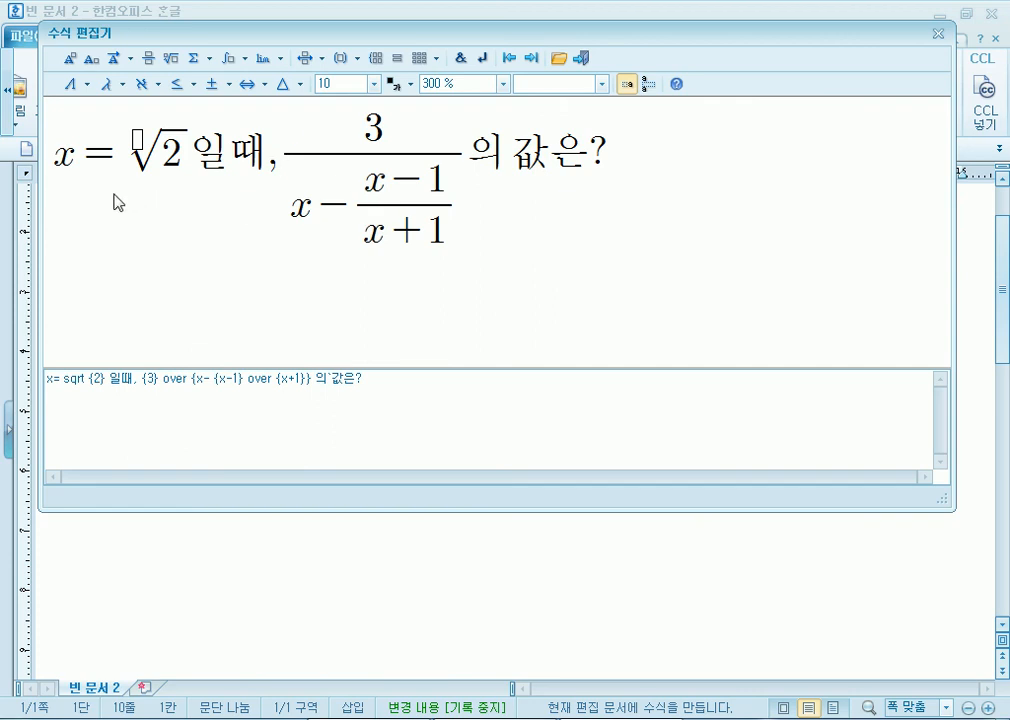
{"action": "key", "text": "Left"}
{"action": "key", "text": "Left"}
{"action": "key", "text": "Left"}
{"action": "key", "text": "Left"}
{"action": "key", "text": "Right"}
{"action": "key", "text": "Escape"}
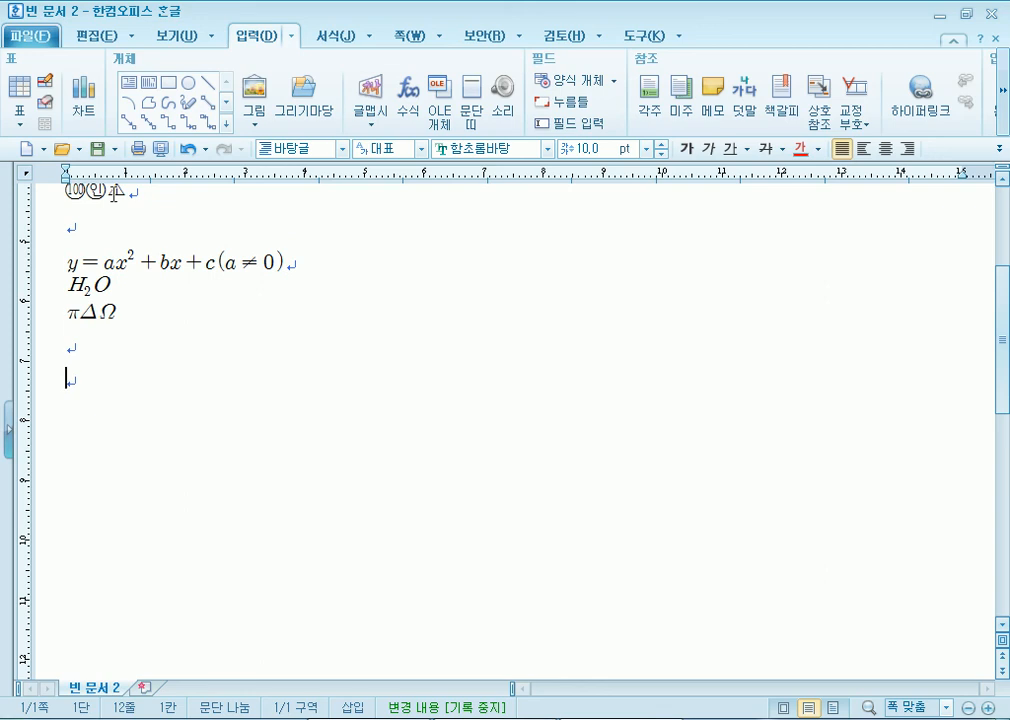
- Type the plain-text line y=ax2+bx+c
{"action": "type", "text": "ㅛ"}
{"action": "key", "text": "BackSpace"}
{"action": "type", "text": "y"}
{"action": "key", "text": "BackSpace"}
{"action": "type", "text": "y=ax"}
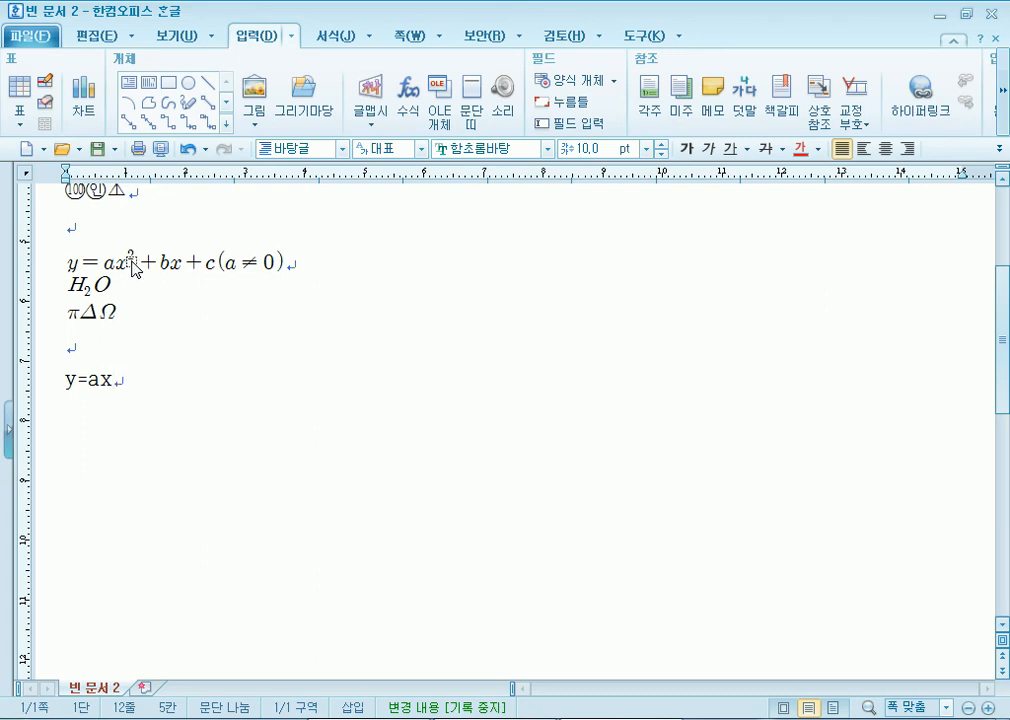
{"action": "left_click_drag", "start_coordinate": [132, 384], "coordinate": [20, 377]}
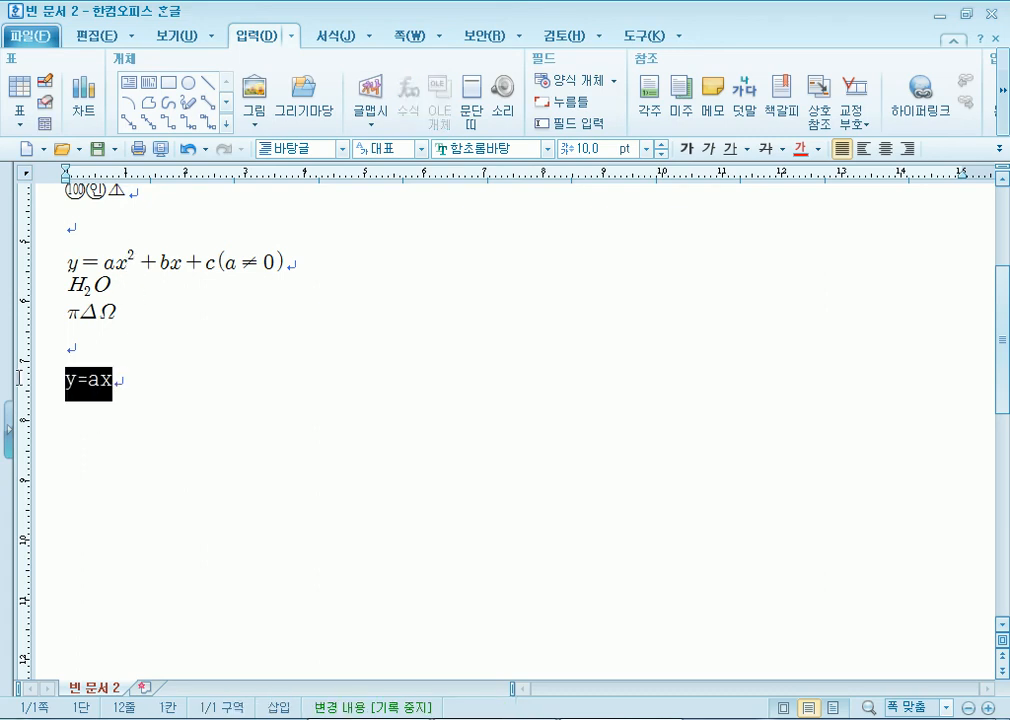
{"action": "key", "text": "Delete"}
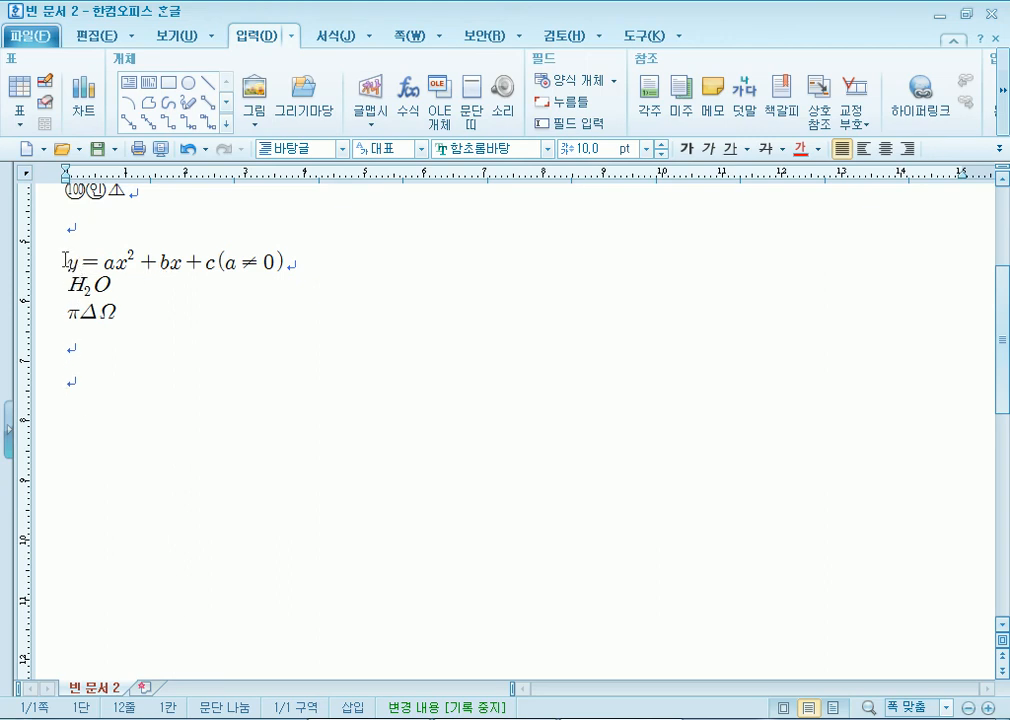
{"action": "type", "text": "y=ax2"}
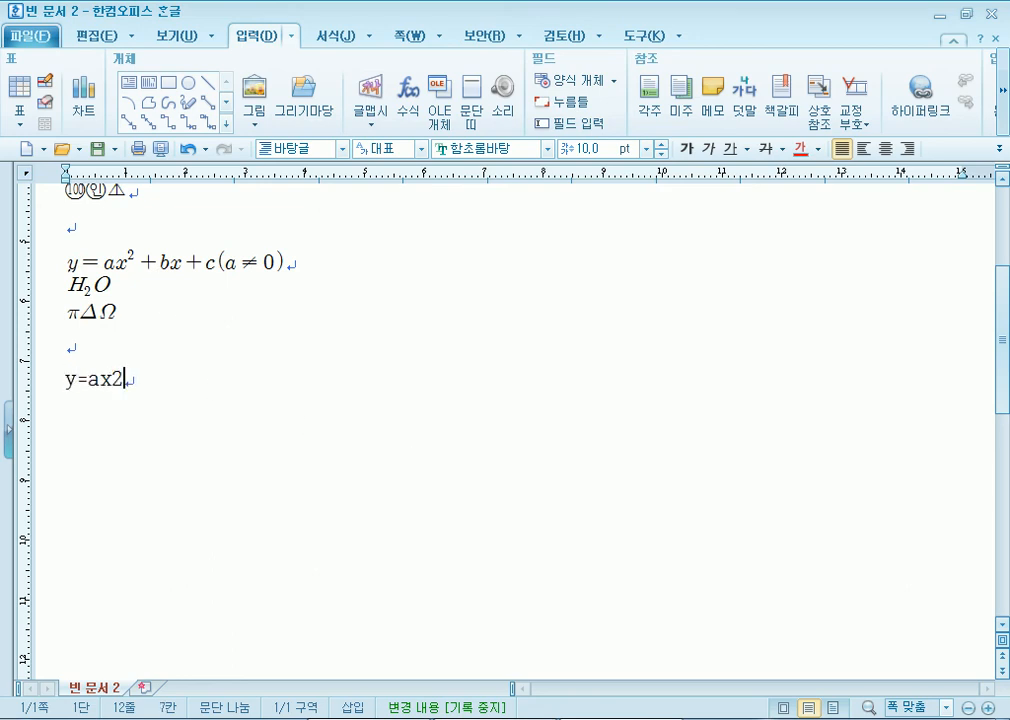
{"action": "type", "text": "+bx+c"}
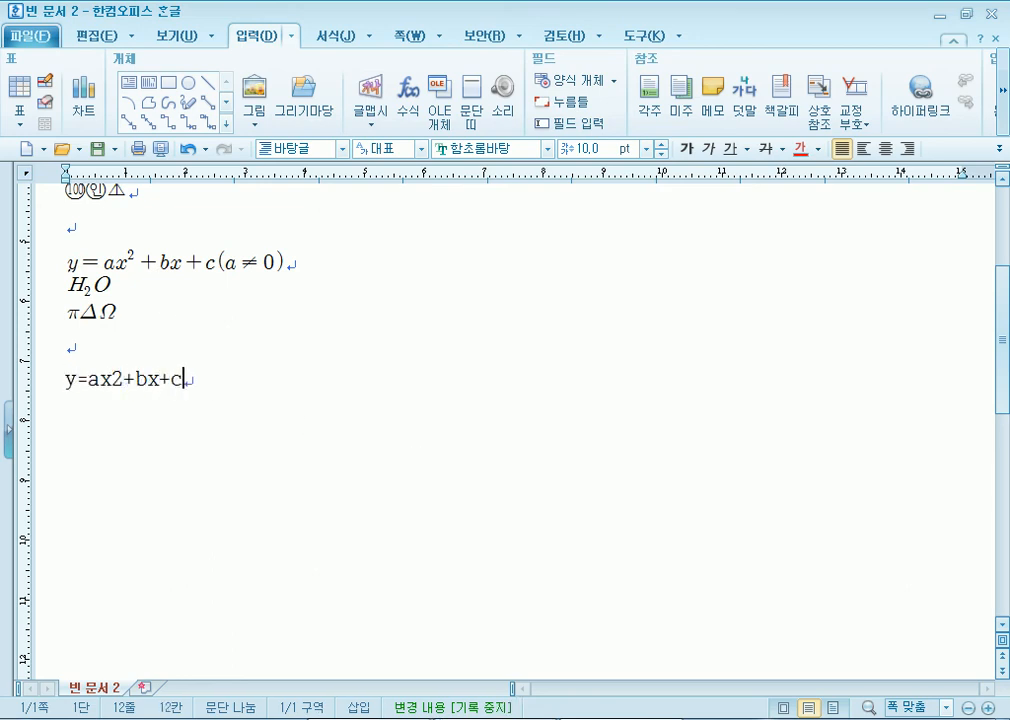
{"action": "key", "text": "Return"}
{"action": "key", "text": "Return"}
- Make the 2 after ax a superscript via Character Shape
{"action": "left_click_drag", "start_coordinate": [112, 386], "coordinate": [124, 386]}
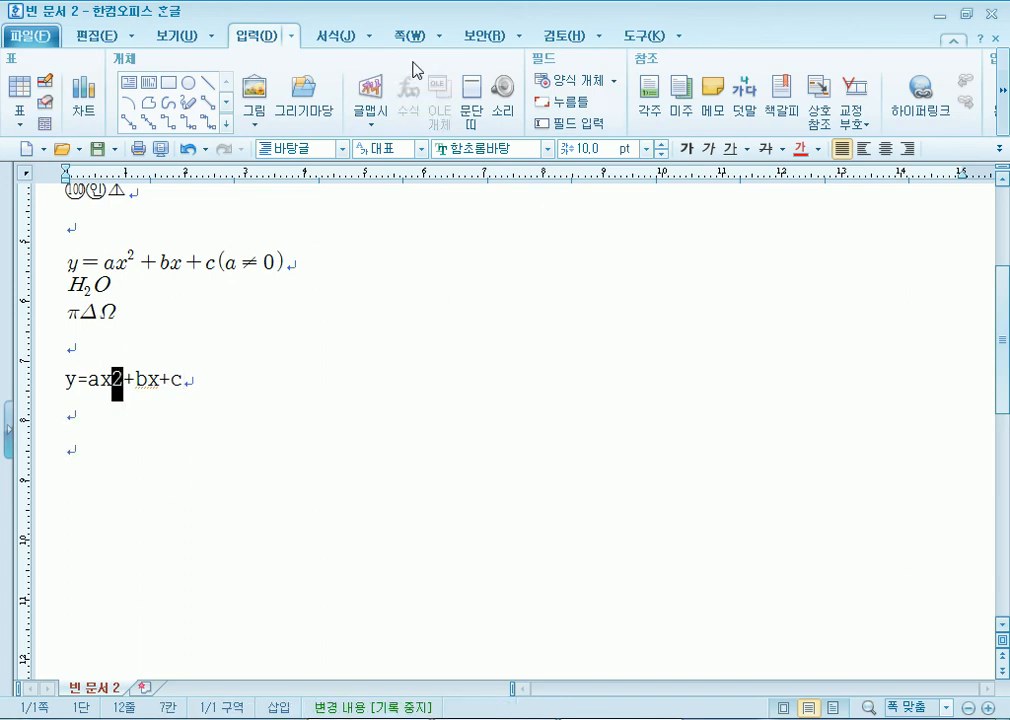
{"action": "left_click", "coordinate": [332, 38]}
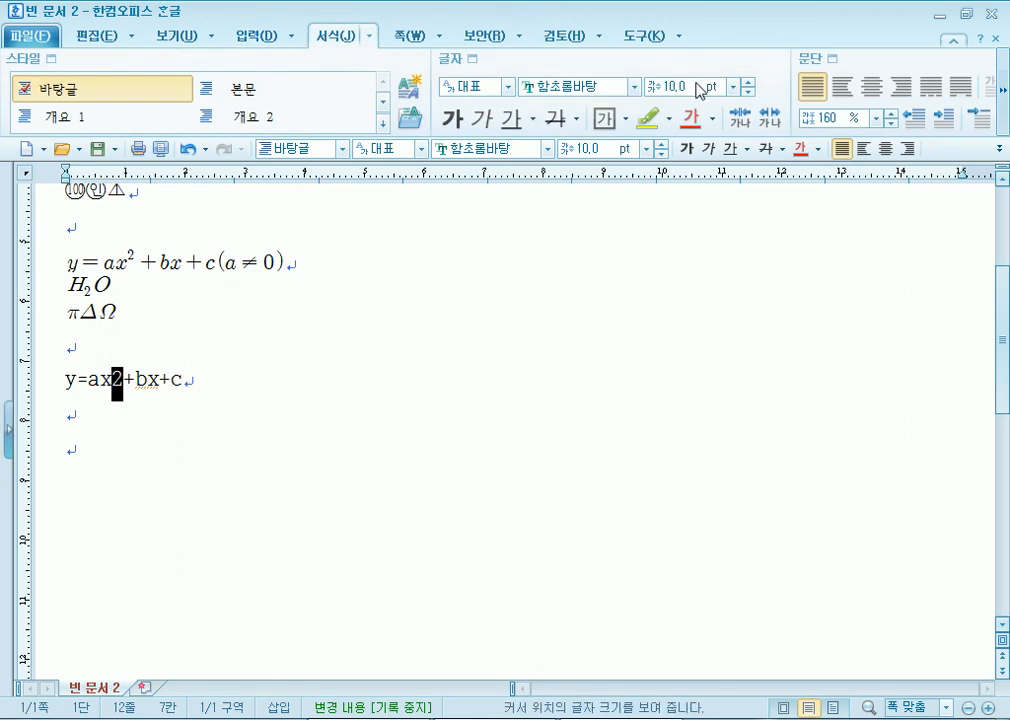
{"action": "left_click", "coordinate": [474, 60]}
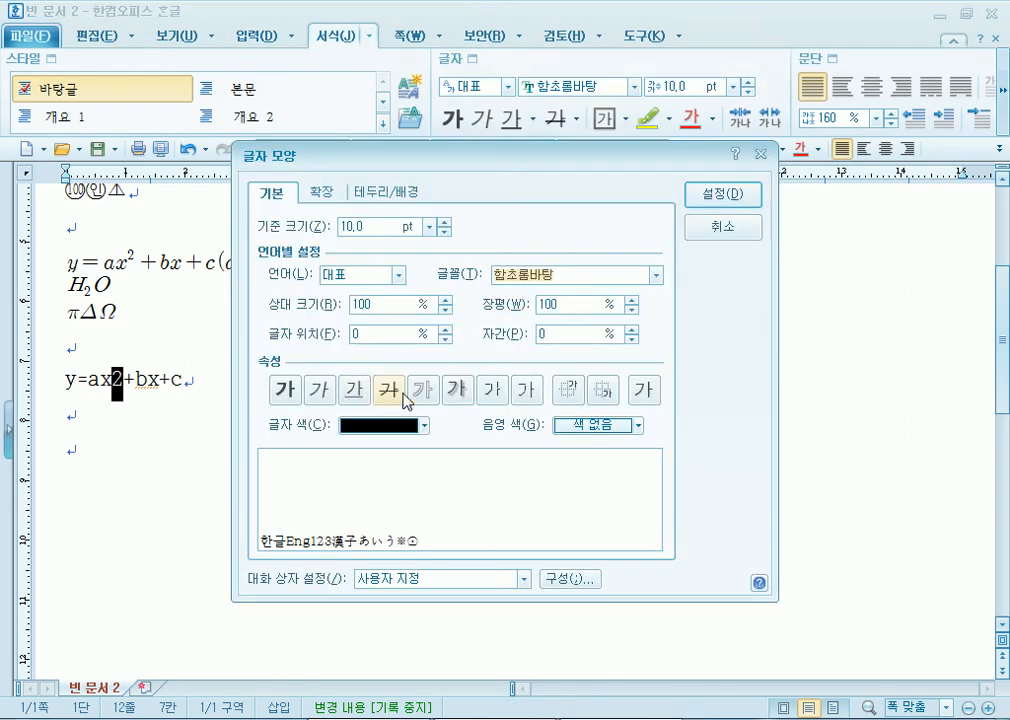
{"action": "left_click", "coordinate": [572, 391]}
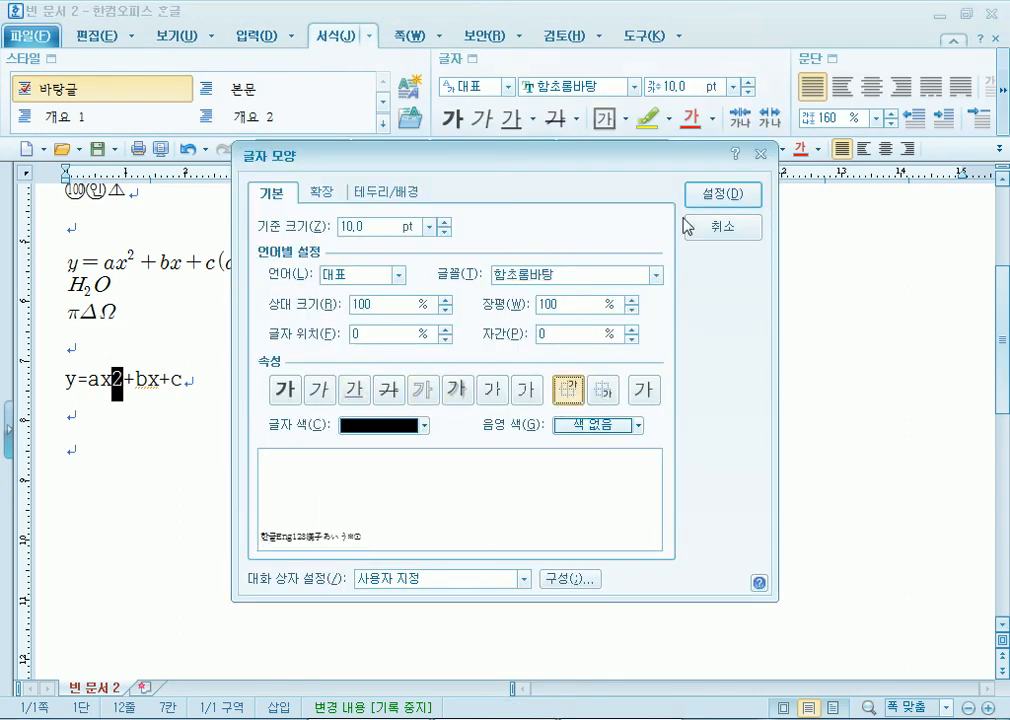
{"action": "left_click", "coordinate": [718, 194]}
- Type H2O on the next line and make its 2 a subscript
{"action": "left_click", "coordinate": [194, 444]}
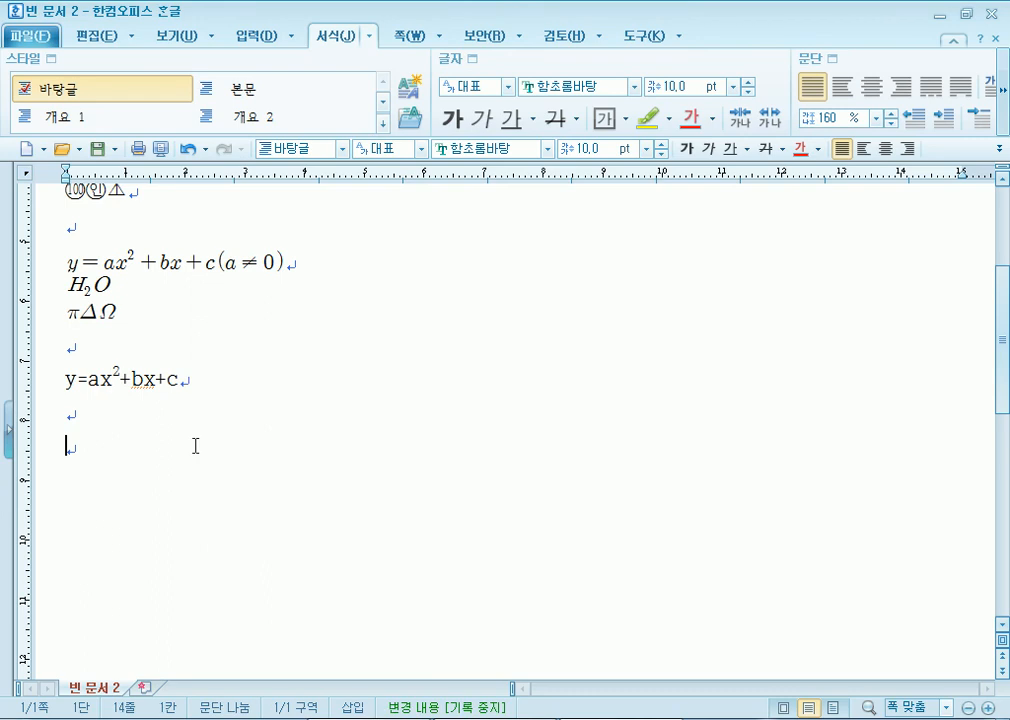
{"action": "left_click", "coordinate": [123, 431]}
{"action": "type", "text": "H2O"}
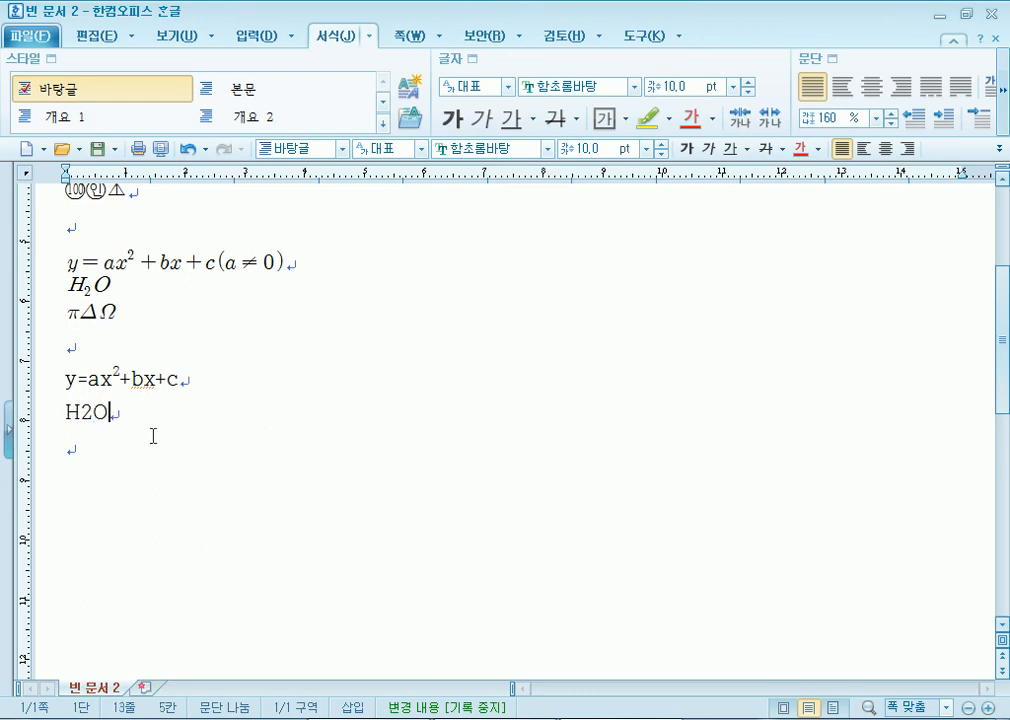
{"action": "left_click", "coordinate": [88, 415]}
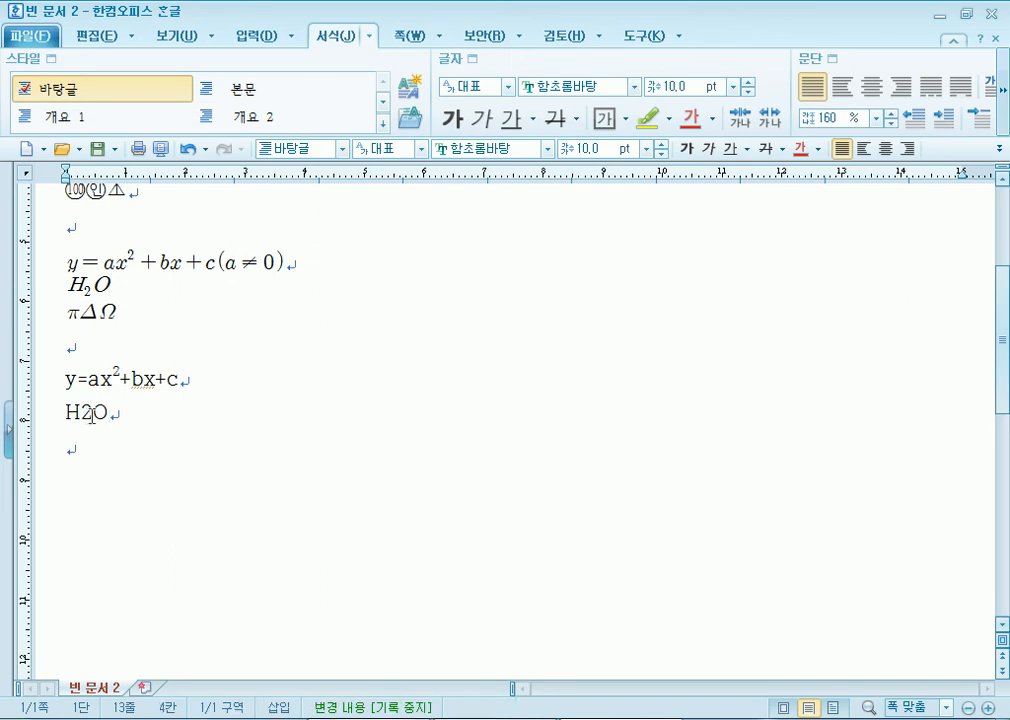
{"action": "key", "text": "shift+Left"}
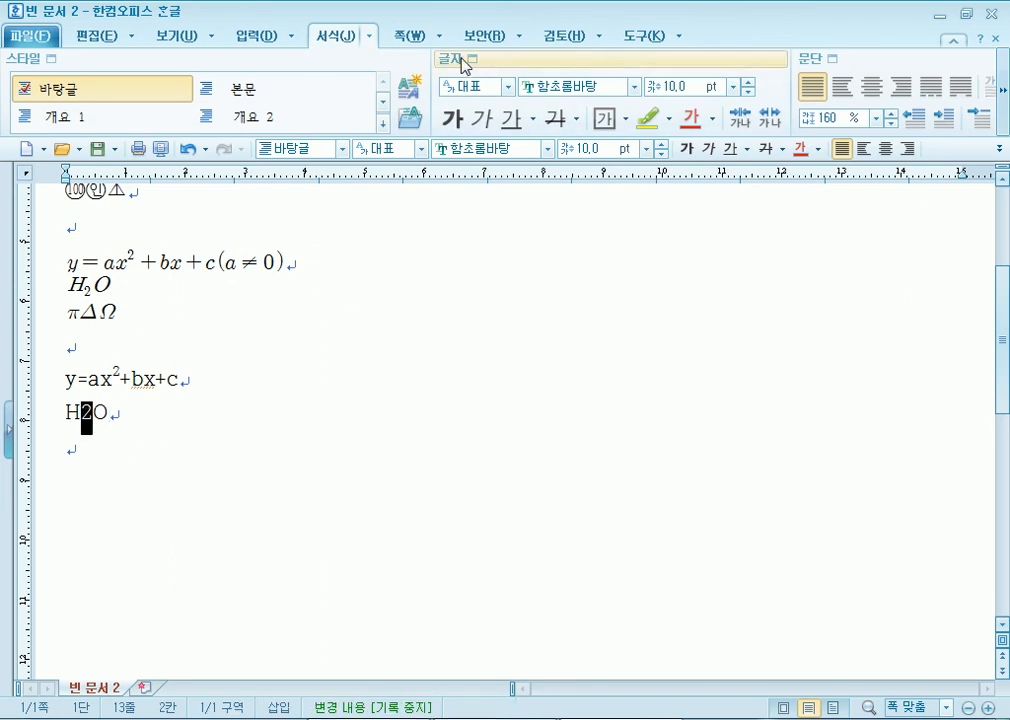
{"action": "left_click", "coordinate": [470, 58]}
{"action": "left_click", "coordinate": [603, 391]}
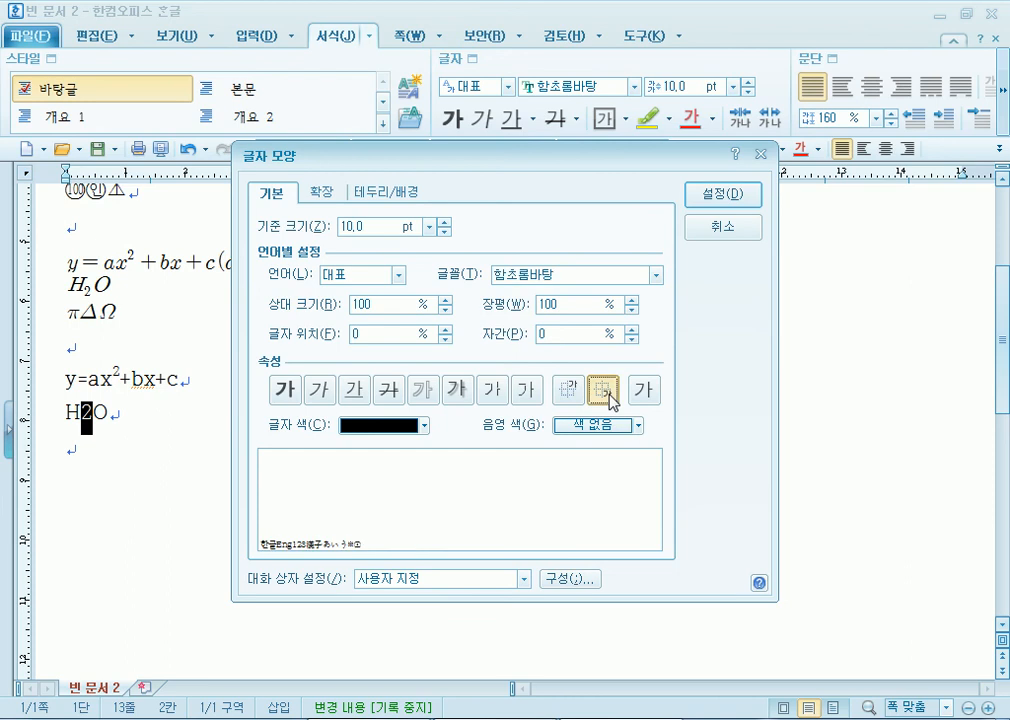
{"action": "left_click", "coordinate": [713, 197]}
{"action": "left_click", "coordinate": [96, 461]}
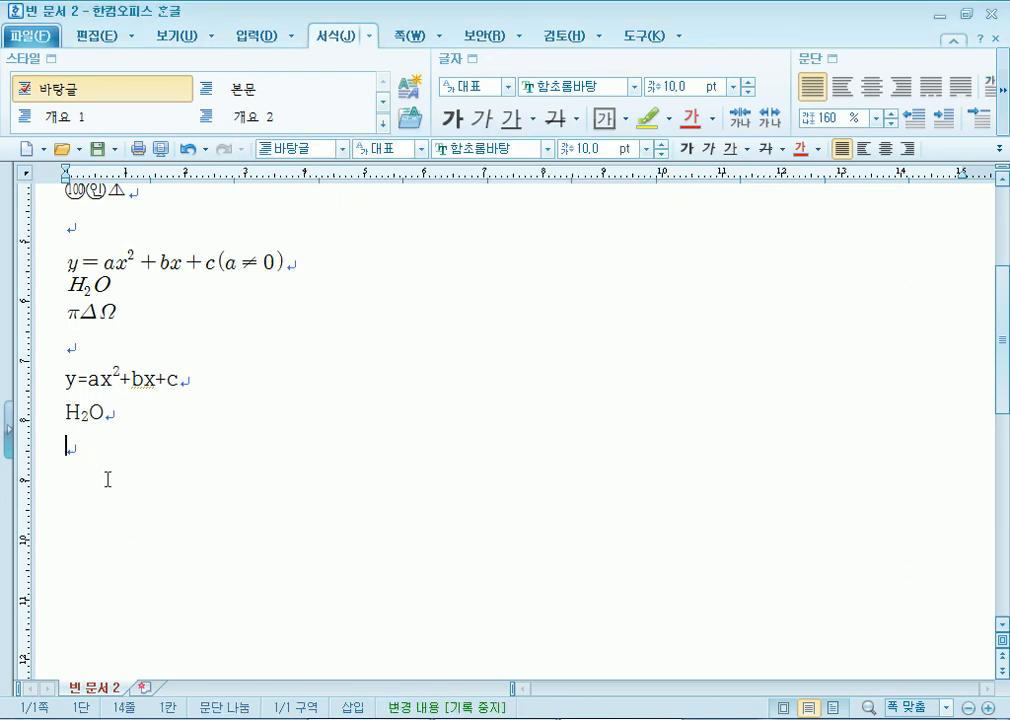
- Type x+1, a row of 15 dashes, and x-1 on three lines below H₂O
{"action": "left_click", "coordinate": [66, 315]}
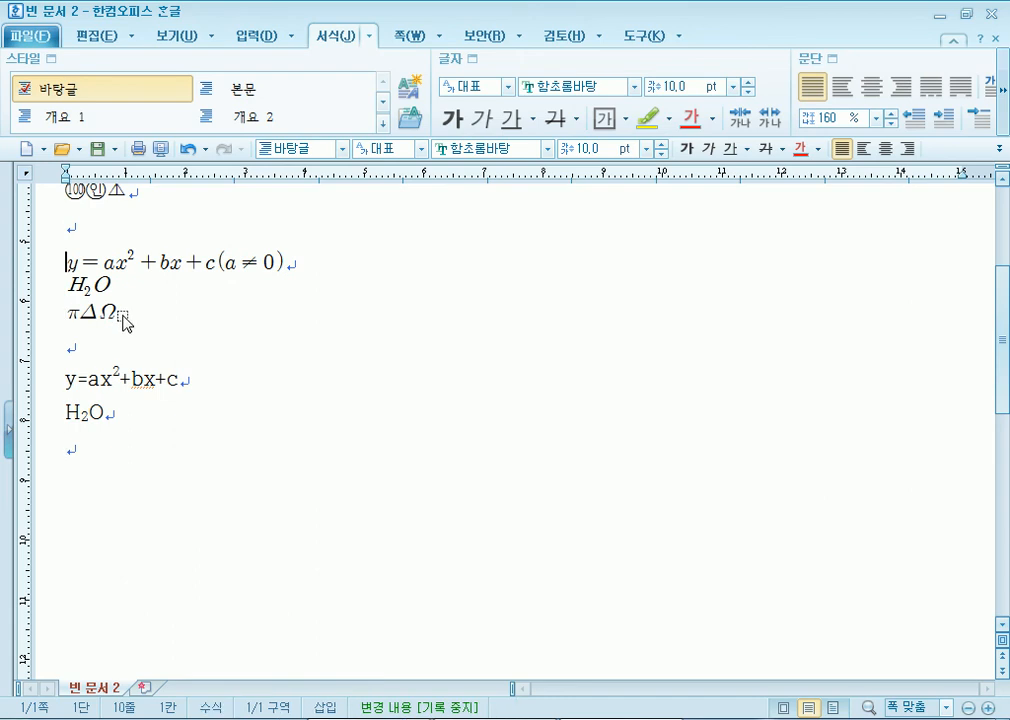
{"action": "left_click", "coordinate": [122, 316]}
{"action": "left_click", "coordinate": [119, 413]}
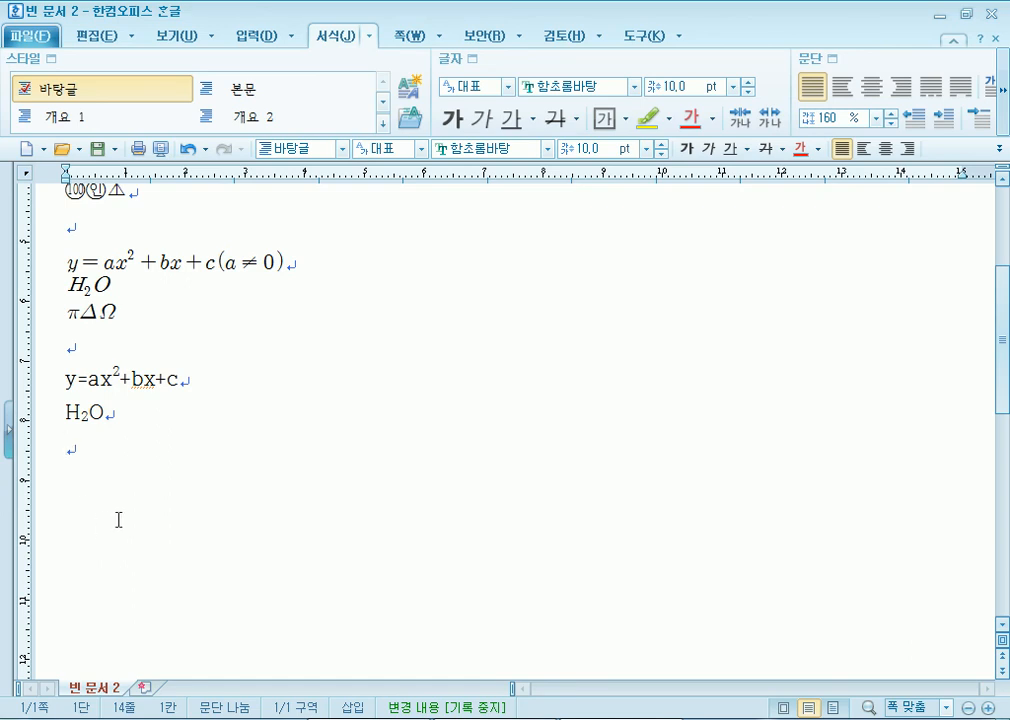
{"action": "key", "text": "Return"}
{"action": "type", "text": "---------------"}
{"action": "key", "text": "Up"}
{"action": "key", "text": "Return"}
{"action": "type", "text": "x+1"}
{"action": "key", "text": "Down"}
{"action": "key", "text": "End"}
{"action": "key", "text": "Return"}
{"action": "type", "text": "x-1"}
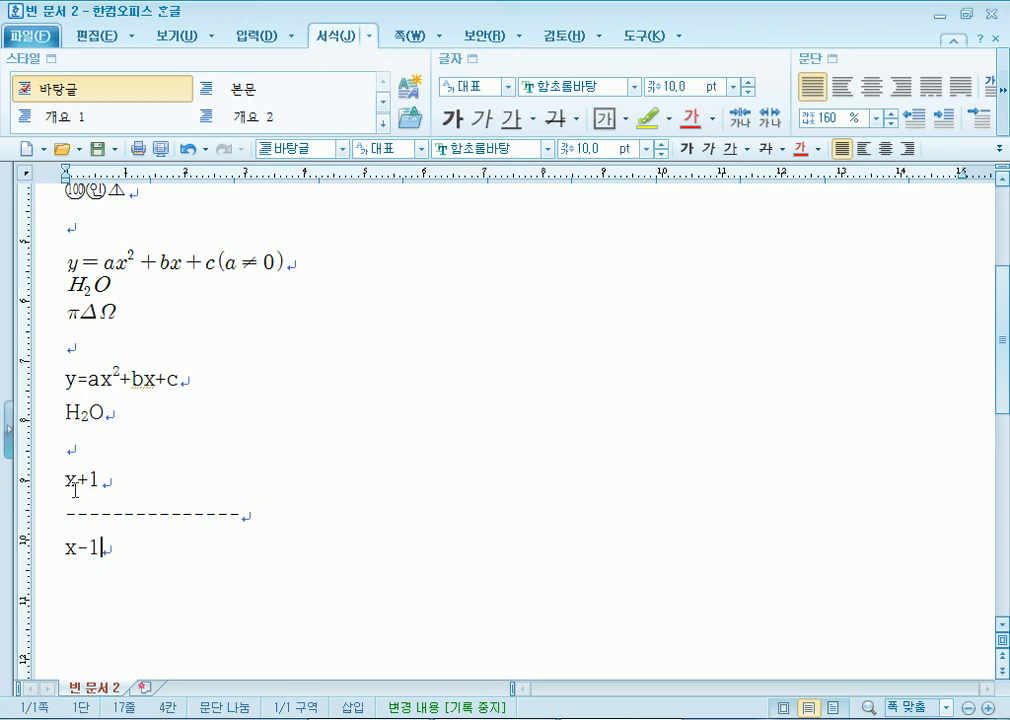
- Draw a straight line and move it onto the dashes row as the fraction bar
{"action": "left_click_drag", "start_coordinate": [60, 475], "coordinate": [126, 548]}
{"action": "left_click", "coordinate": [131, 578]}
{"action": "left_click", "coordinate": [73, 513]}
{"action": "left_click_drag", "start_coordinate": [73, 513], "coordinate": [250, 514]}
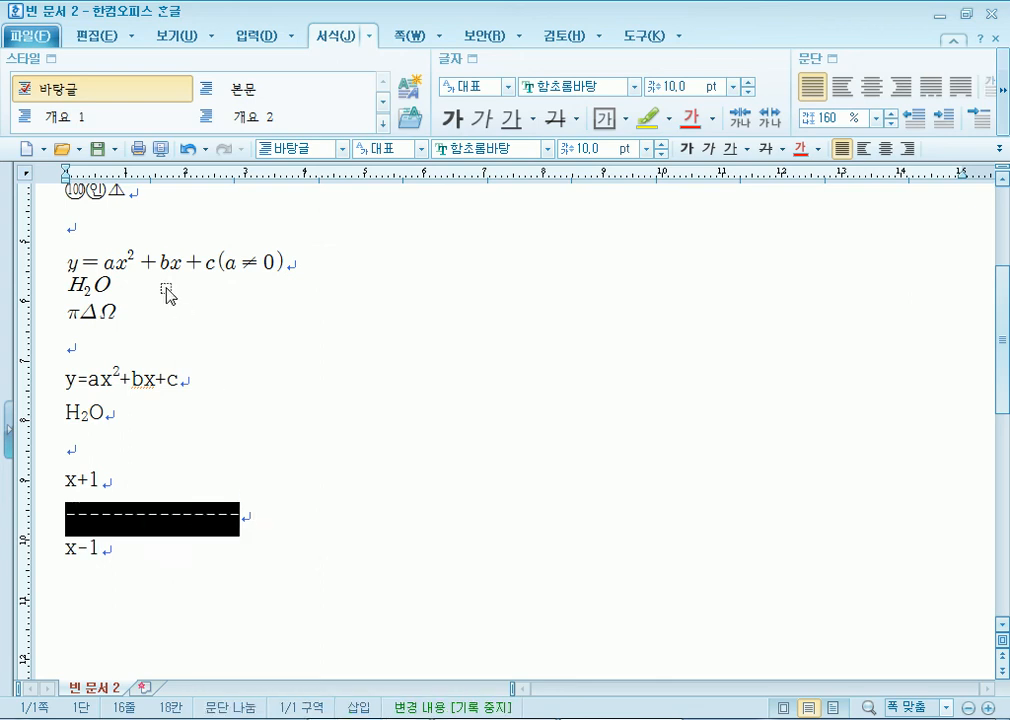
{"action": "left_click", "coordinate": [248, 36]}
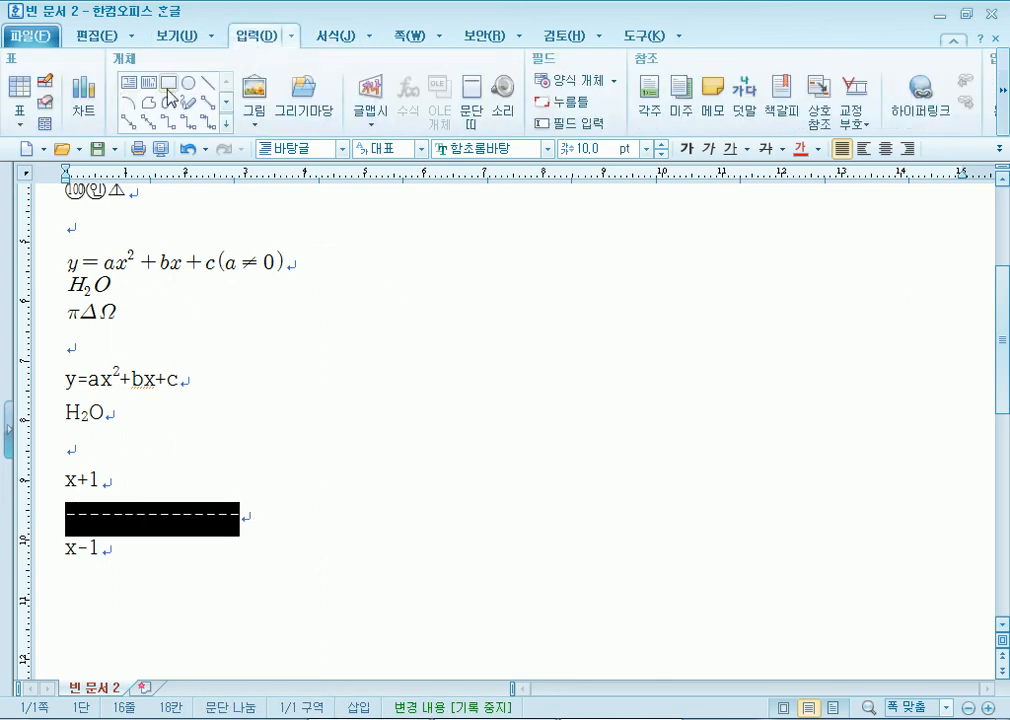
{"action": "left_click", "coordinate": [207, 82]}
{"action": "left_click_drag", "start_coordinate": [265, 466], "coordinate": [646, 465]}
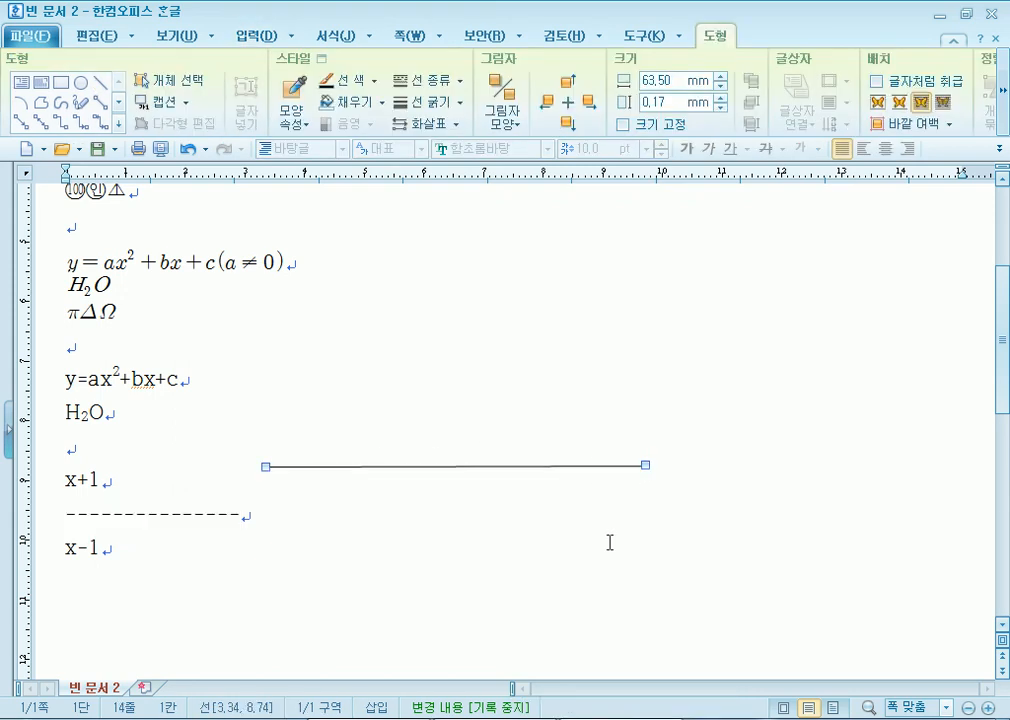
{"action": "left_click", "coordinate": [547, 464]}
{"action": "left_click_drag", "start_coordinate": [547, 466], "coordinate": [340, 517]}
{"action": "left_click", "coordinate": [356, 559]}
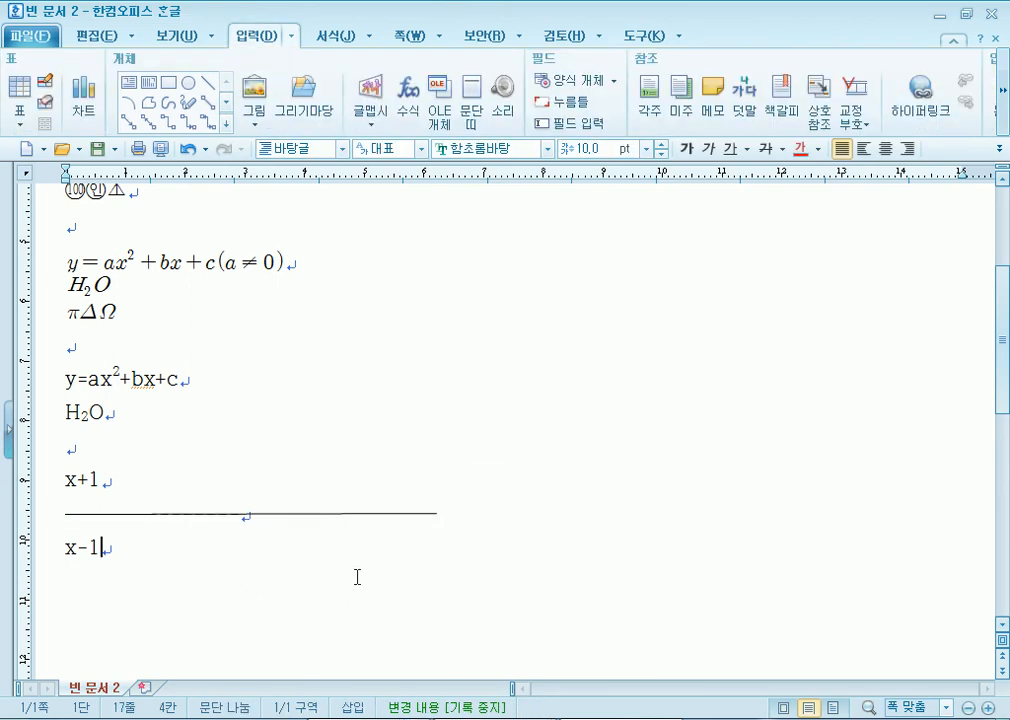
{"action": "key", "text": "Return"}
{"action": "left_click_drag", "start_coordinate": [68, 383], "coordinate": [162, 412]}
- Open the y=ax²+bx+c(a≠0) equation object in the Equation Editor
{"action": "left_click", "coordinate": [141, 432]}
{"action": "left_click", "coordinate": [134, 450]}
{"action": "double_click", "coordinate": [286, 266]}
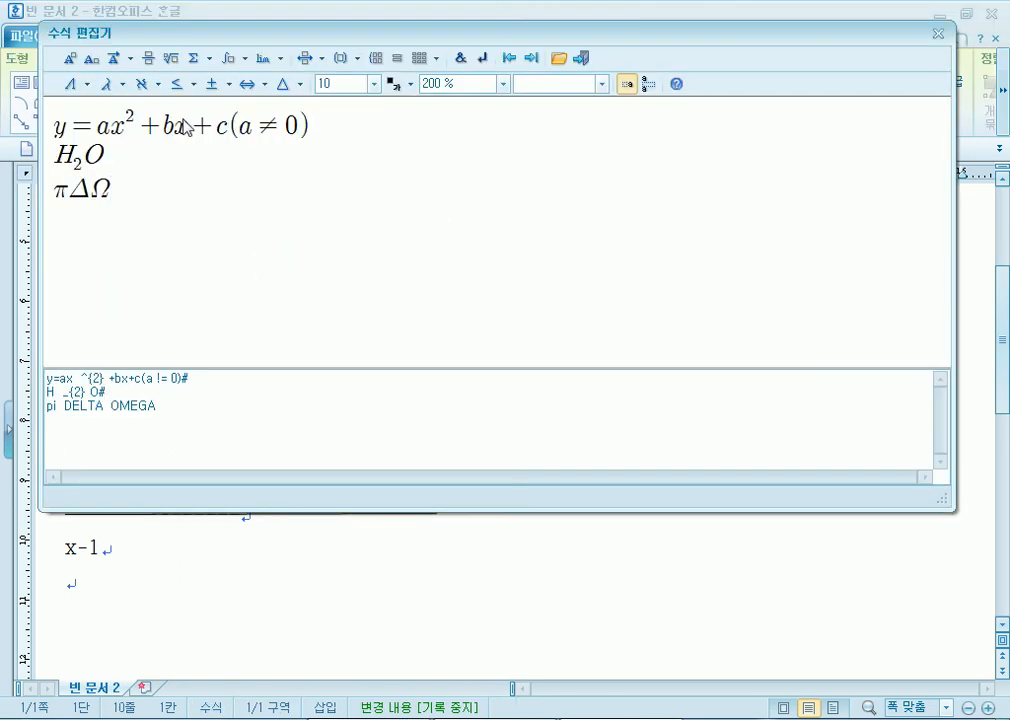
- Step through the equation's elements and lines with the next/previous item buttons and arrow keys
{"action": "left_click", "coordinate": [533, 62]}
{"action": "left_click", "coordinate": [530, 64]}
{"action": "left_click", "coordinate": [508, 64]}
{"action": "left_click", "coordinate": [508, 66]}
{"action": "left_click", "coordinate": [508, 66]}
{"action": "key", "text": "Right"}
{"action": "key", "text": "Right"}
{"action": "key", "text": "Right"}
{"action": "key", "text": "Right"}
{"action": "key", "text": "Left"}
{"action": "key", "text": "Left"}
{"action": "key", "text": "Left"}
{"action": "key", "text": "Left"}
{"action": "key", "text": "Left"}
{"action": "key", "text": "Down"}
{"action": "key", "text": "Down"}
{"action": "key", "text": "Up"}
{"action": "key", "text": "Up"}
{"action": "key", "text": "Right"}
{"action": "key", "text": "Right"}
{"action": "key", "text": "Right"}
{"action": "key", "text": "Right"}
{"action": "key", "text": "Right"}
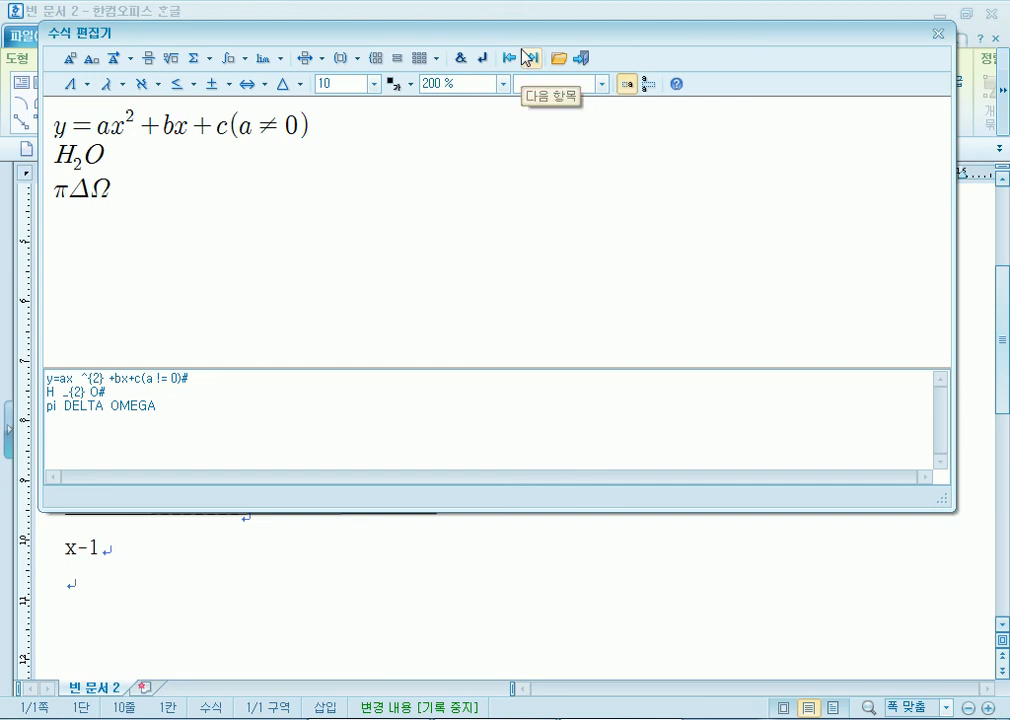
{"action": "left_click", "coordinate": [282, 128]}
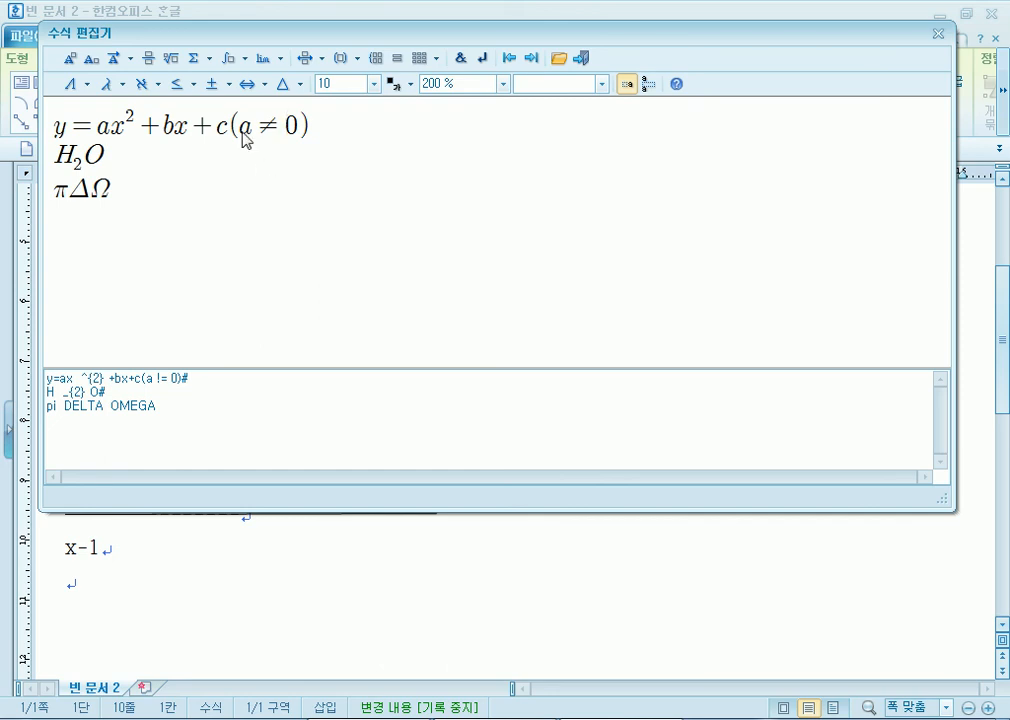
{"action": "key", "text": "Right"}
{"action": "key", "text": "Right"}
{"action": "key", "text": "Right"}
{"action": "key", "text": "Right"}
{"action": "key", "text": "Right"}
{"action": "key", "text": "Right"}
{"action": "key", "text": "Right"}
{"action": "key", "text": "Right"}
- Delete the H₂O line from the equation
{"action": "left_click", "coordinate": [303, 127]}
{"action": "key", "text": "Home"}
{"action": "key", "text": "Down"}
{"action": "key", "text": "Down"}
{"action": "key", "text": "shift+End"}
{"action": "key", "text": "Up"}
{"action": "key", "text": "Up"}
{"action": "key", "text": "Home"}
{"action": "key", "text": "Down"}
{"action": "key", "text": "shift+End"}
{"action": "key", "text": "Delete"}
- Clear the remaining y=ax²+bx+c(a≠0) contents and the πΔΩ line
{"action": "key", "text": "Up"}
{"action": "key", "text": "Delete"}
{"action": "key", "text": "Delete"}
{"action": "key", "text": "Delete"}
{"action": "key", "text": "Delete"}
{"action": "key", "text": "Delete"}
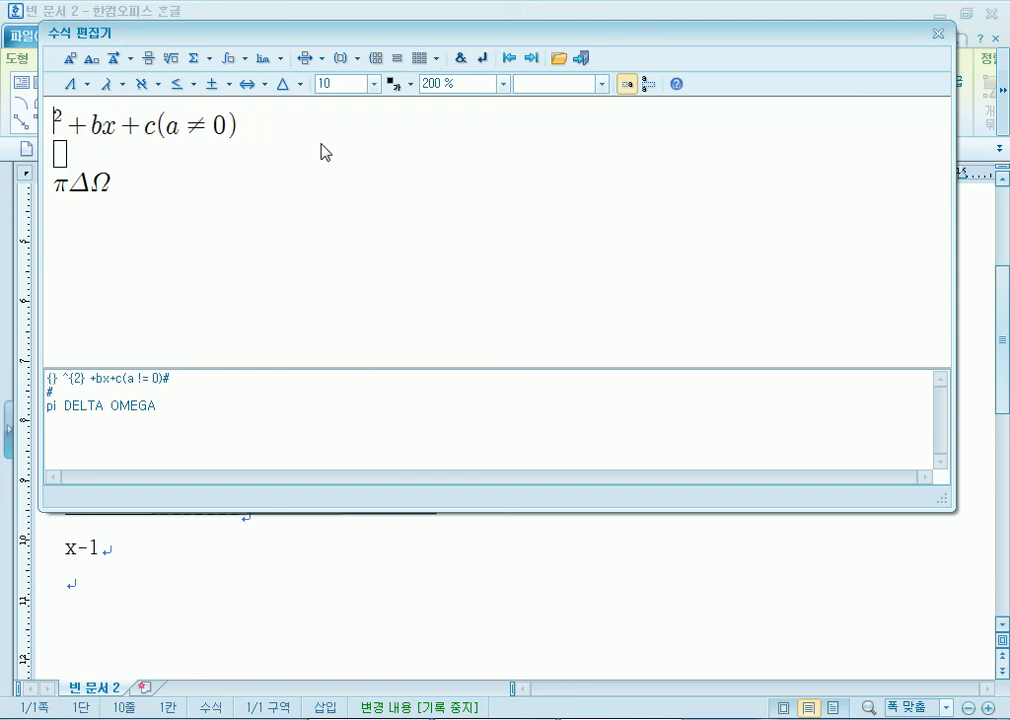
{"action": "key", "text": "shift+End"}
{"action": "key", "text": "Delete"}
{"action": "key", "text": "Delete"}
{"action": "key", "text": "Delete"}
{"action": "key", "text": "shift+End"}
{"action": "key", "text": "Delete"}
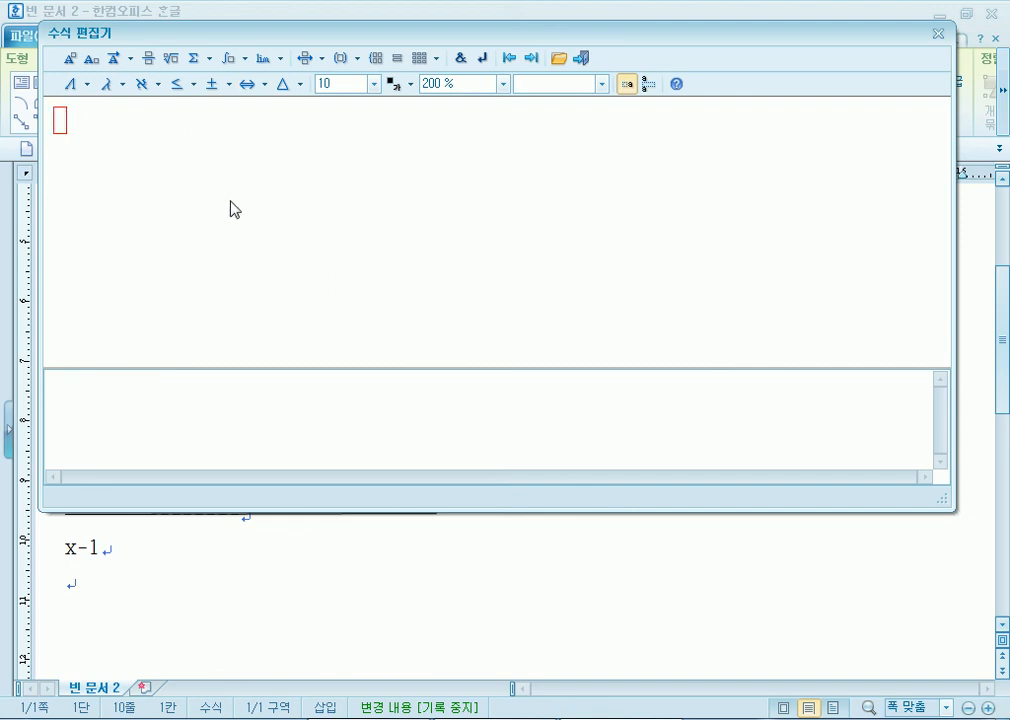
- Enter x × y ÷ z using the operator symbol palette, then remove the trailing z
{"action": "type", "text": "x"}
{"action": "left_click", "coordinate": [222, 84]}
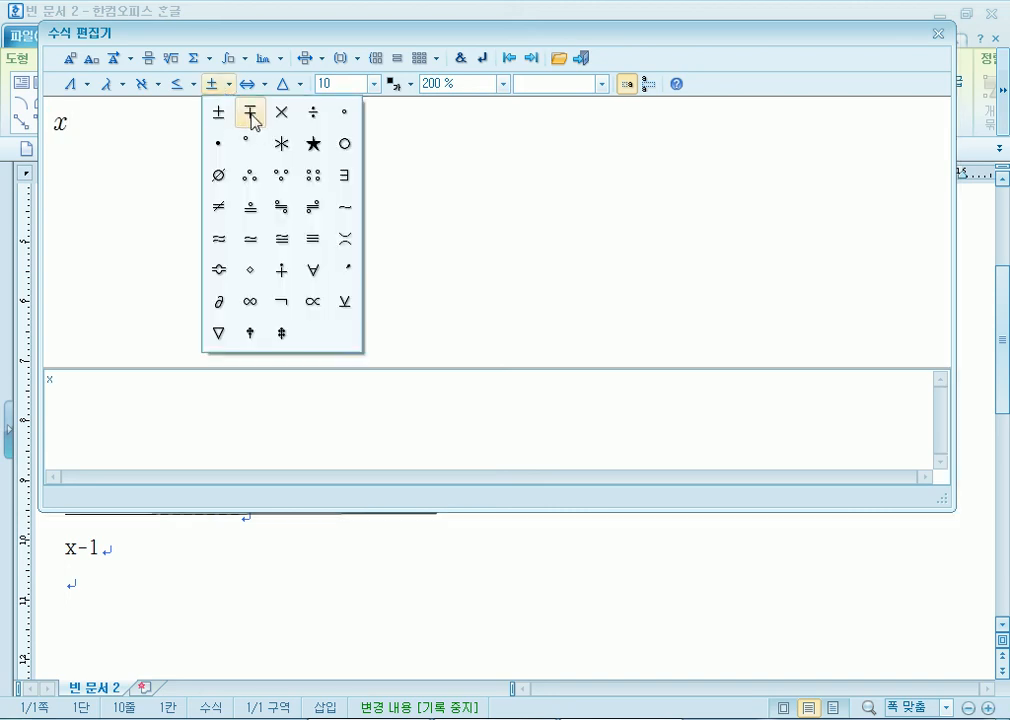
{"action": "left_click", "coordinate": [281, 112]}
{"action": "type", "text": "y"}
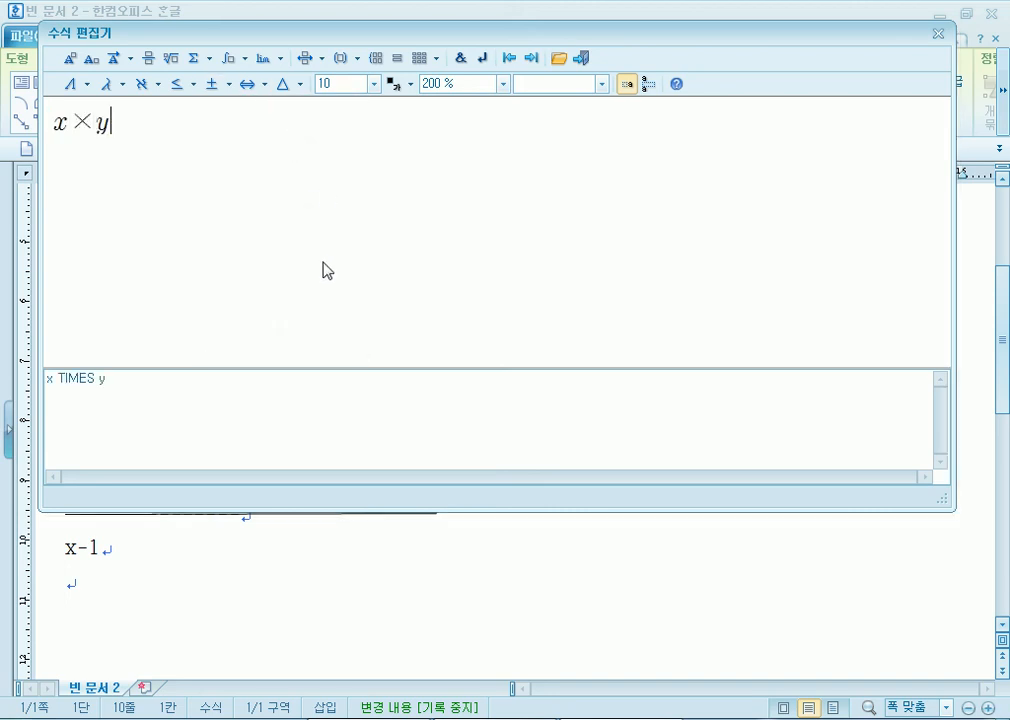
{"action": "left_click", "coordinate": [218, 88]}
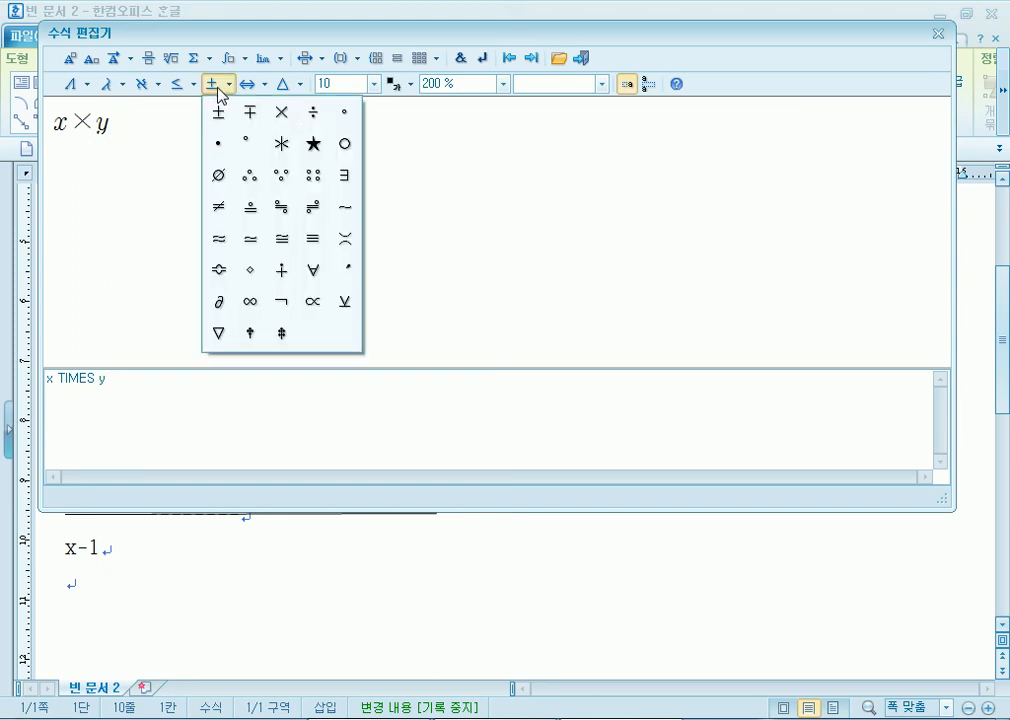
{"action": "left_click", "coordinate": [316, 114]}
{"action": "type", "text": "z"}
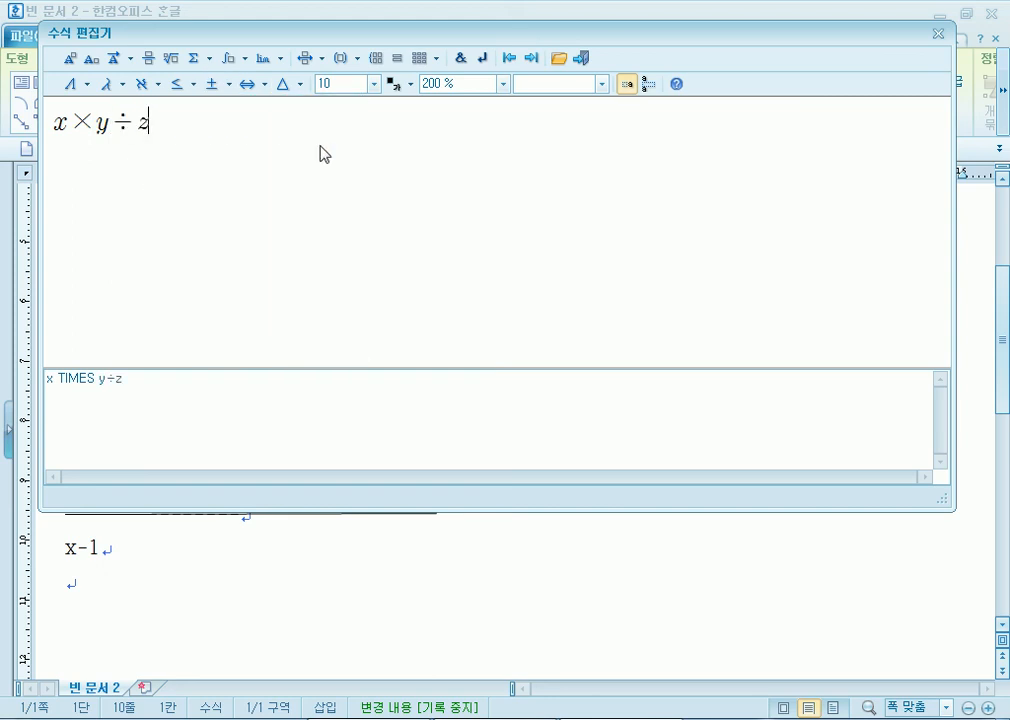
{"action": "left_click", "coordinate": [218, 88]}
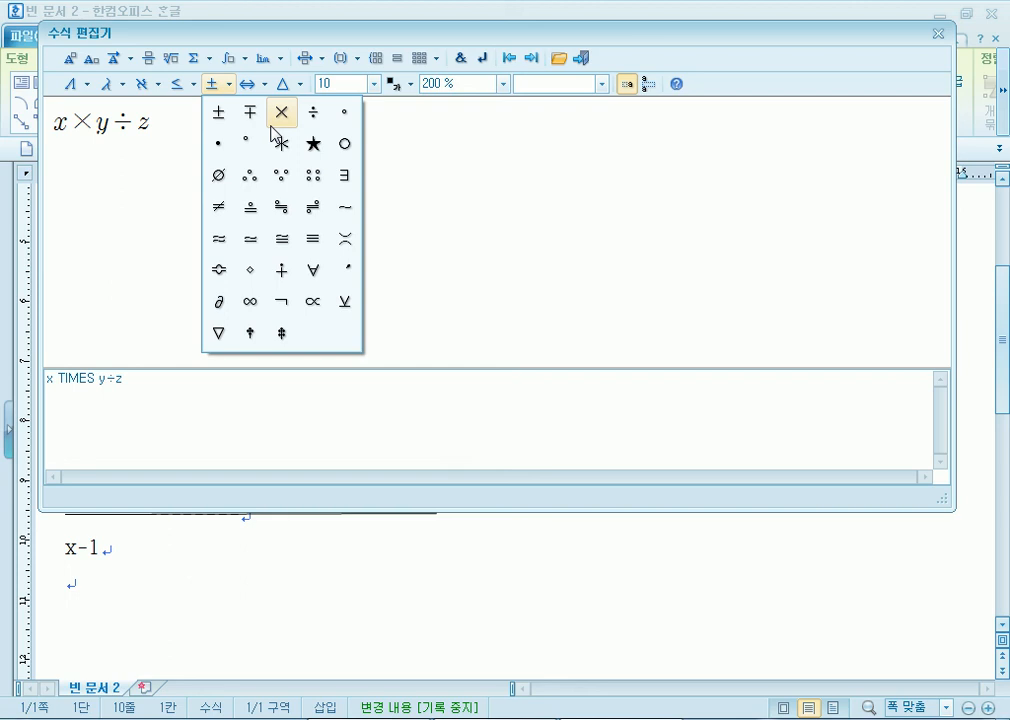
{"action": "left_click", "coordinate": [148, 128]}
{"action": "key", "text": "BackSpace"}
{"action": "key", "text": "BackSpace"}
{"action": "key", "text": "BackSpace"}
{"action": "key", "text": "BackSpace"}
{"action": "key", "text": "BackSpace"}
- Insert a summation from k=1 to n with summand k³
{"action": "left_click", "coordinate": [207, 60]}
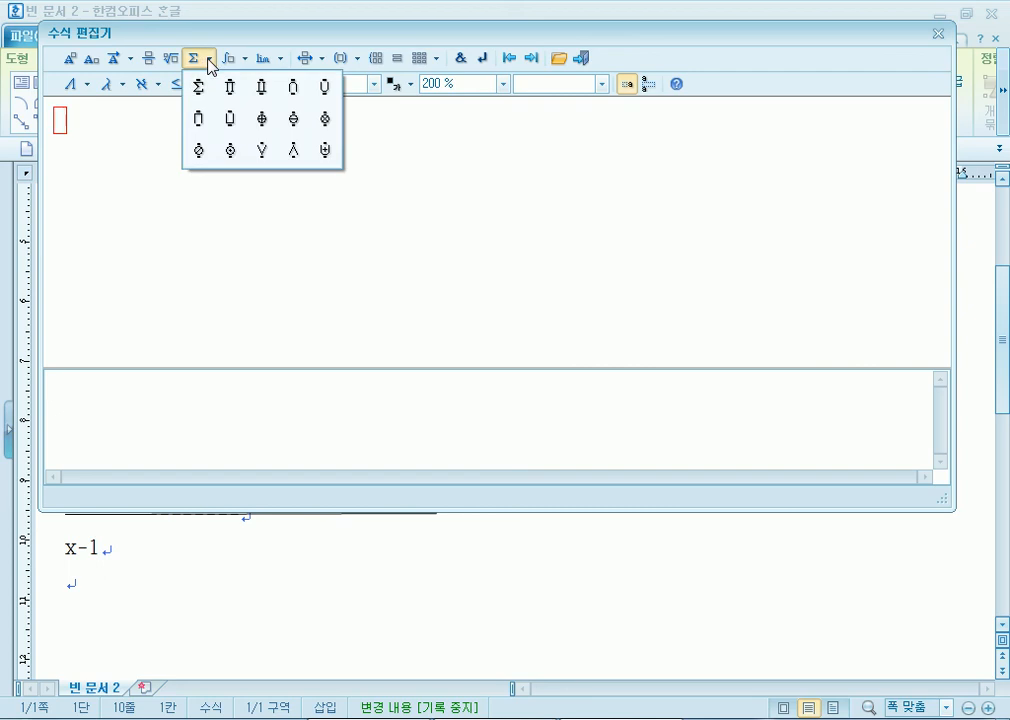
{"action": "left_click", "coordinate": [200, 92]}
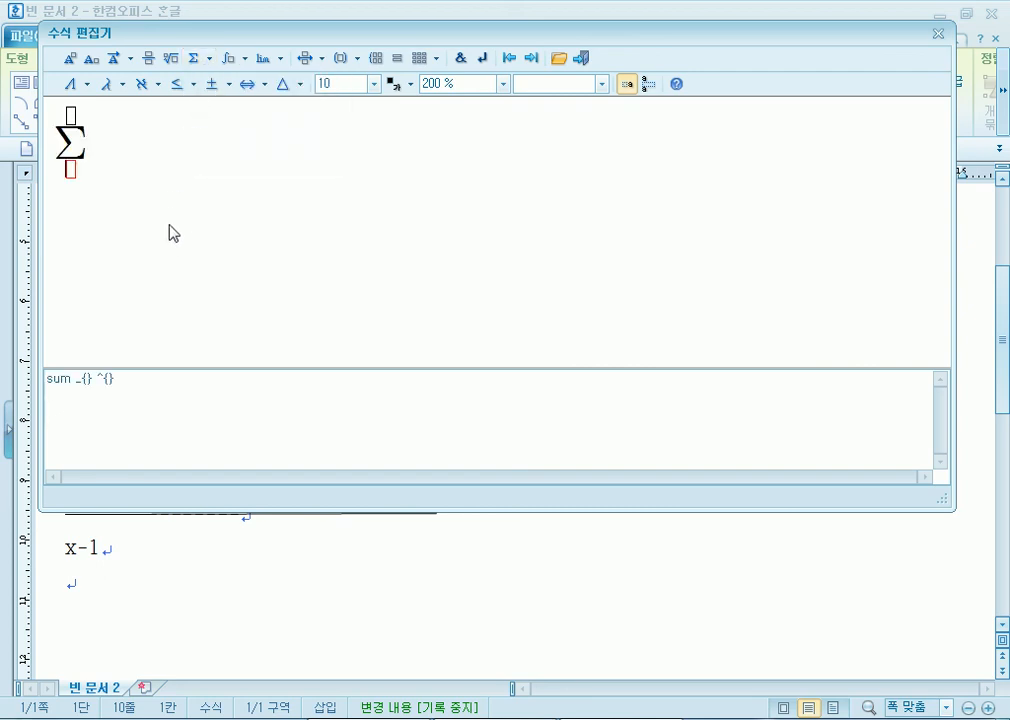
{"action": "type", "text": "k=1"}
{"action": "key", "text": "Tab"}
{"action": "type", "text": "n"}
{"action": "key", "text": "Tab"}
{"action": "type", "text": "k"}
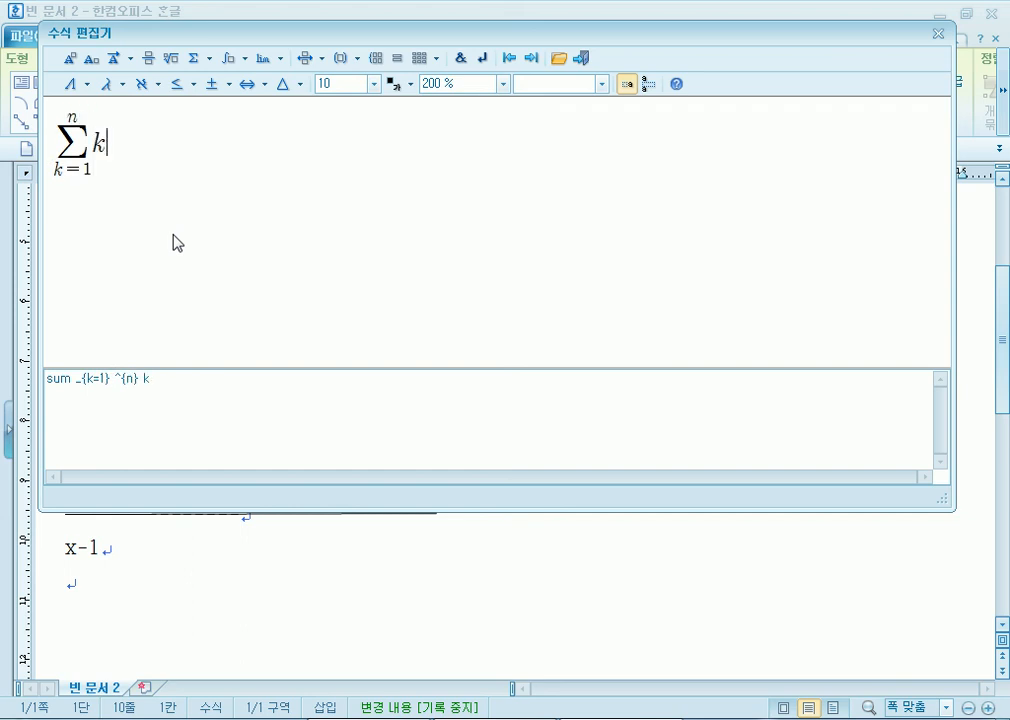
{"action": "left_click", "coordinate": [70, 57]}
{"action": "type", "text": "3"}
{"action": "key", "text": "Tab"}
- Append = H₂O, with 2 as a subscript of H
{"action": "type", "text": "="}
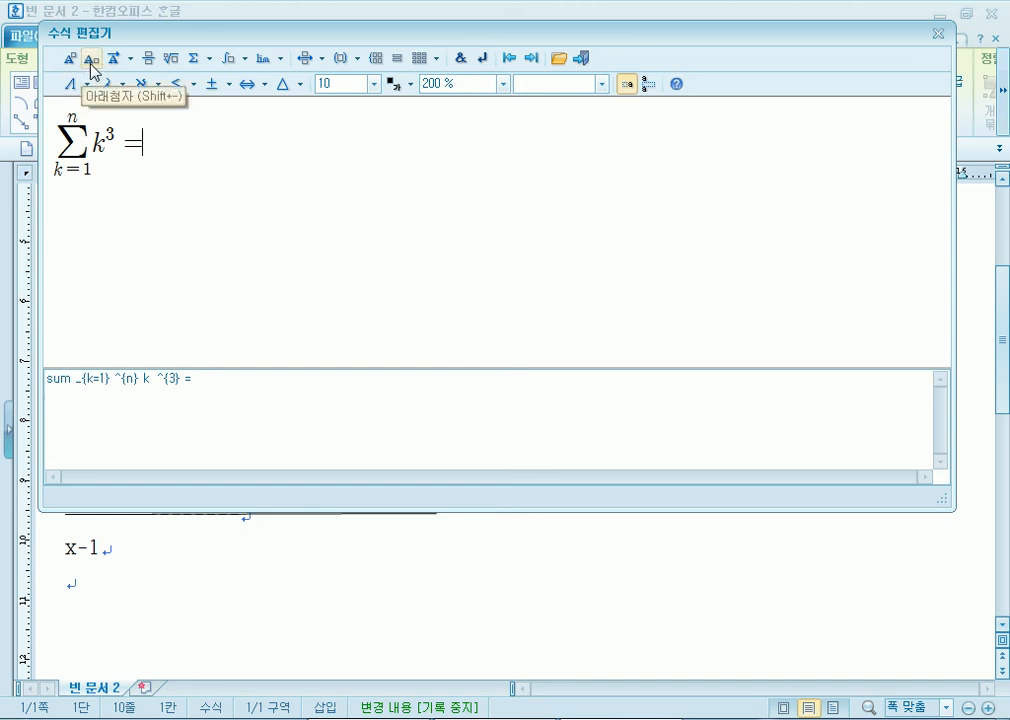
{"action": "type", "text": "H"}
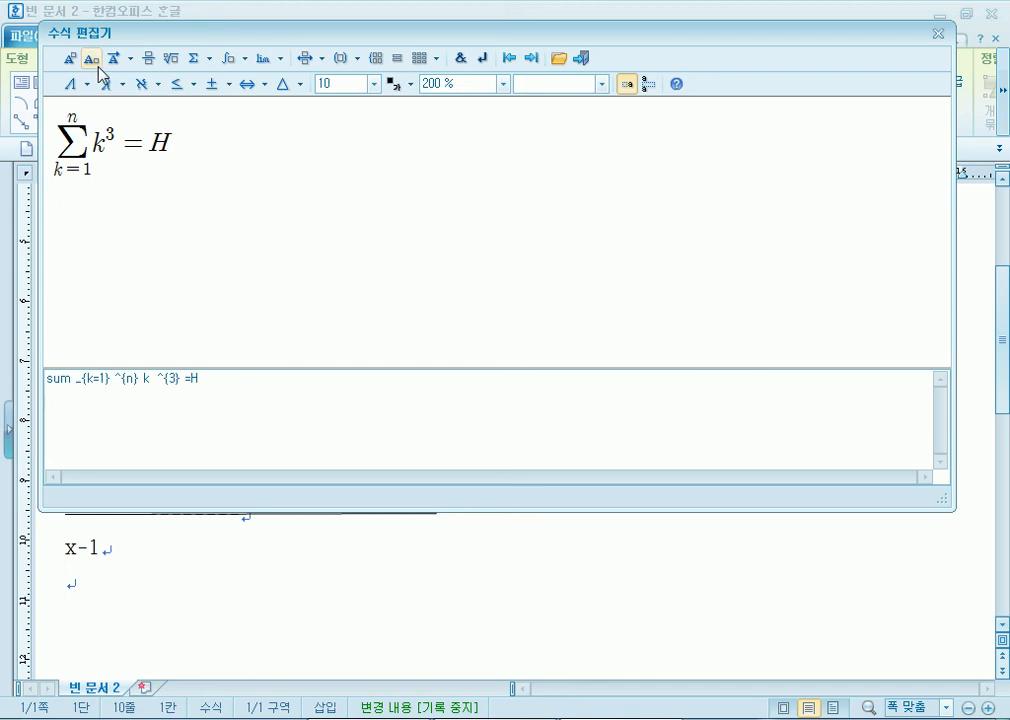
{"action": "left_click", "coordinate": [100, 67]}
{"action": "type", "text": "2"}
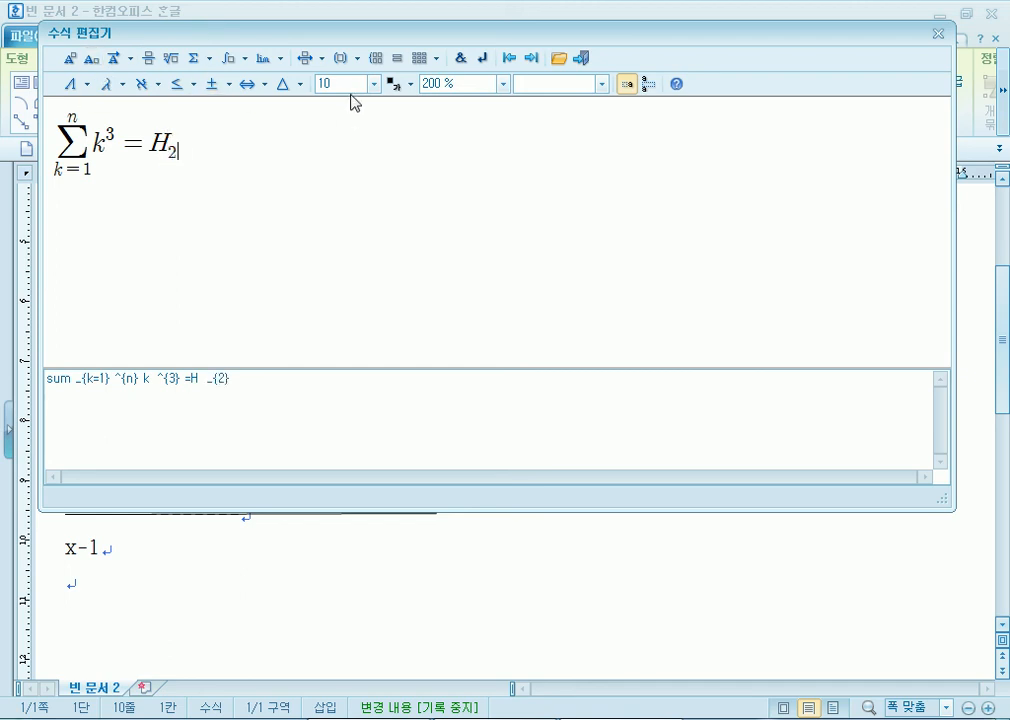
{"action": "type", "text": "O"}
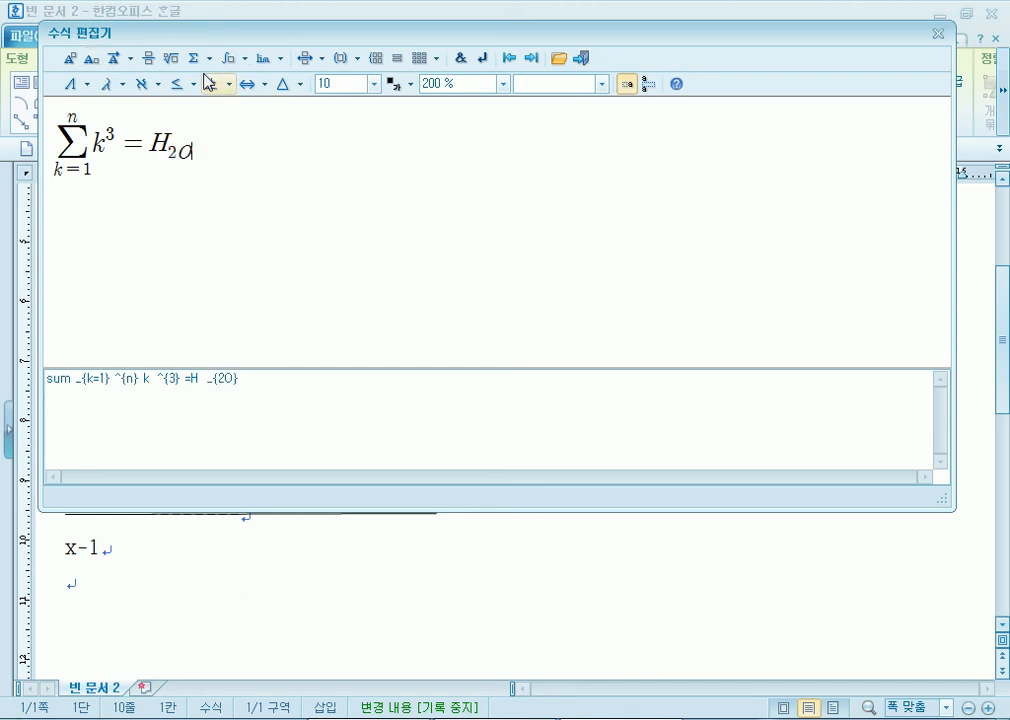
{"action": "key", "text": "BackSpace"}
{"action": "key", "text": "Right"}
{"action": "type", "text": "O"}
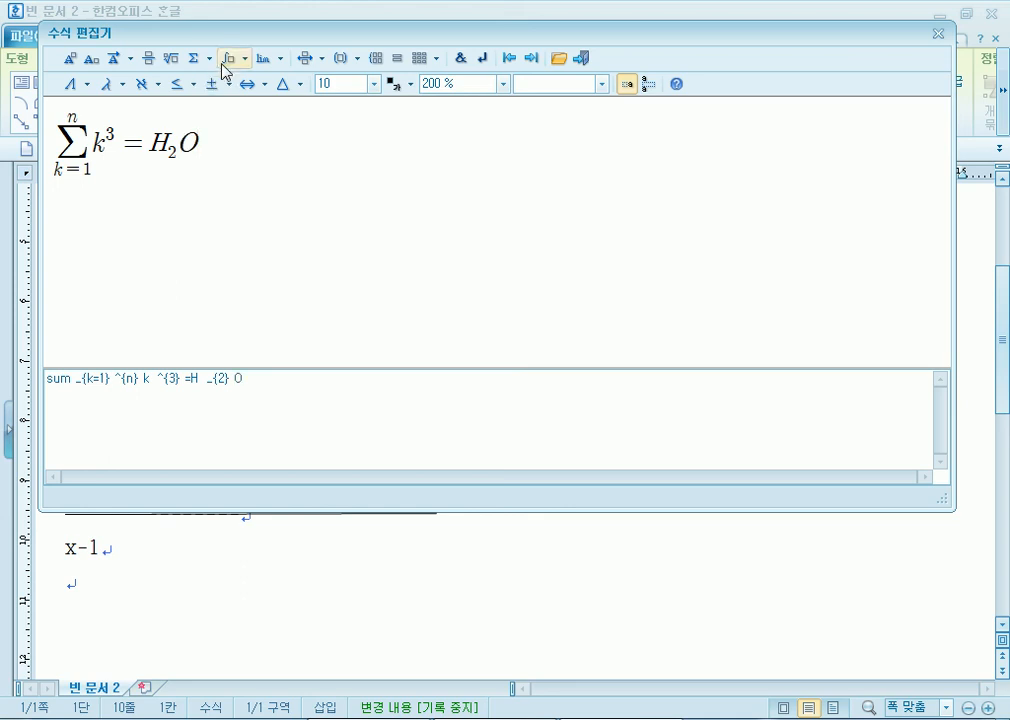
{"action": "left_click_drag", "start_coordinate": [208, 35], "coordinate": [377, 60]}
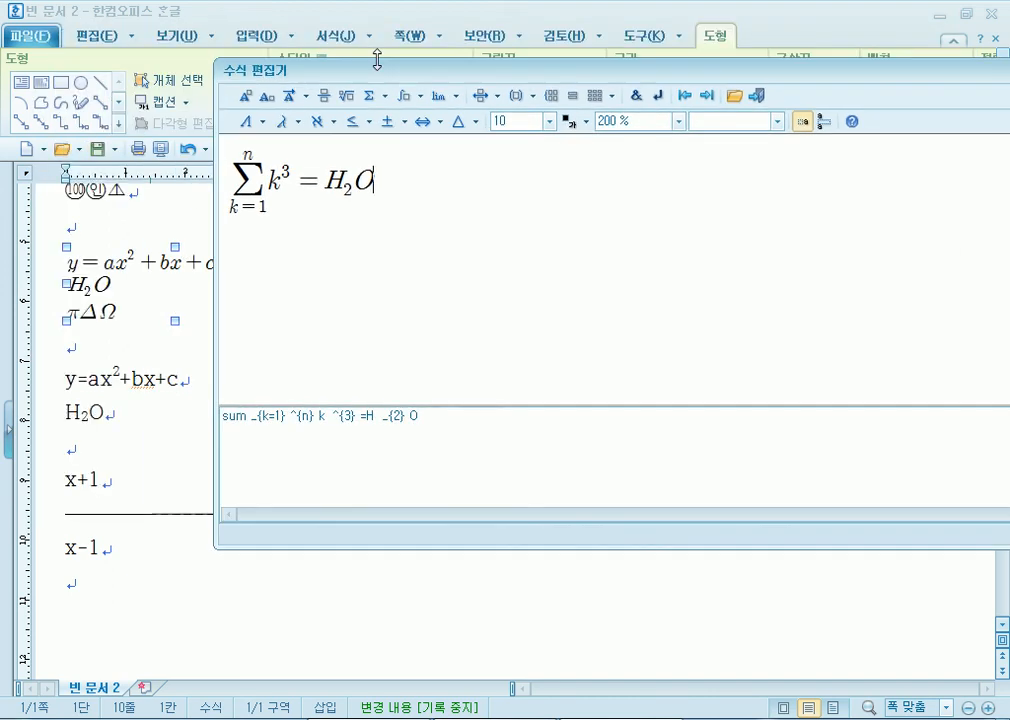